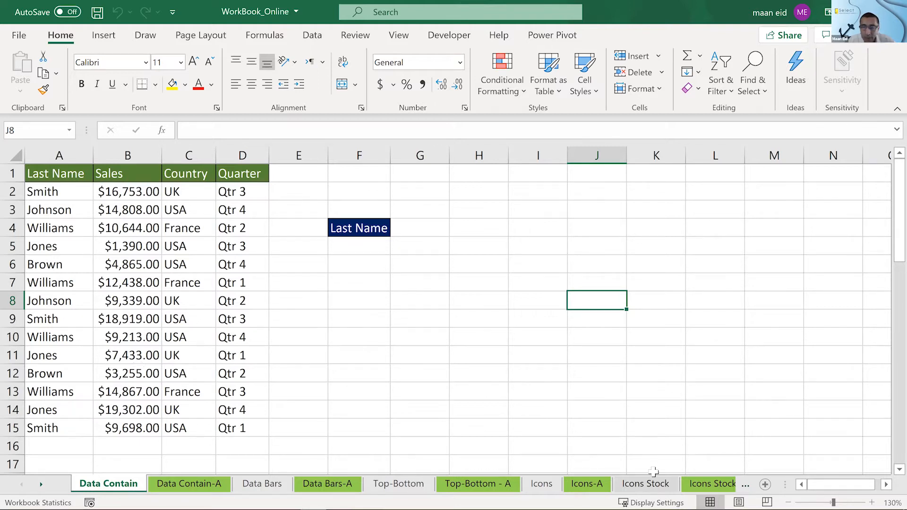
key("super")
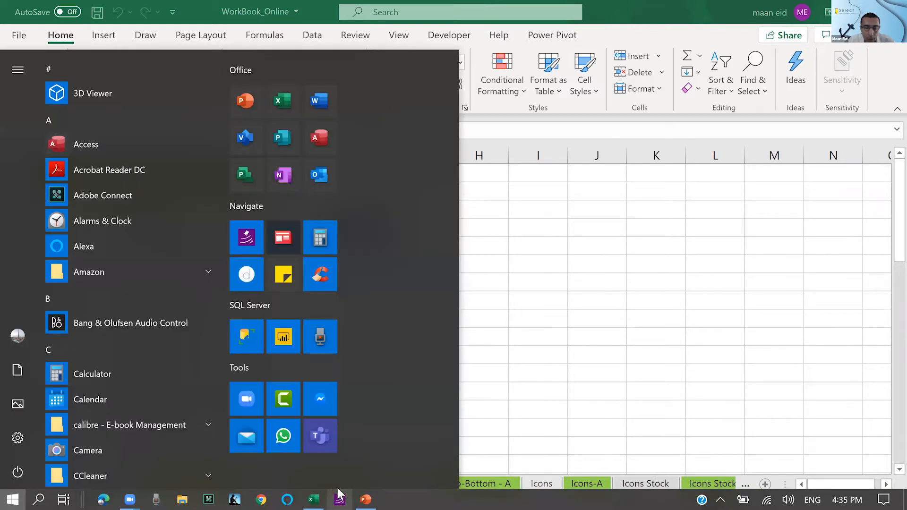
left_click(339, 492)
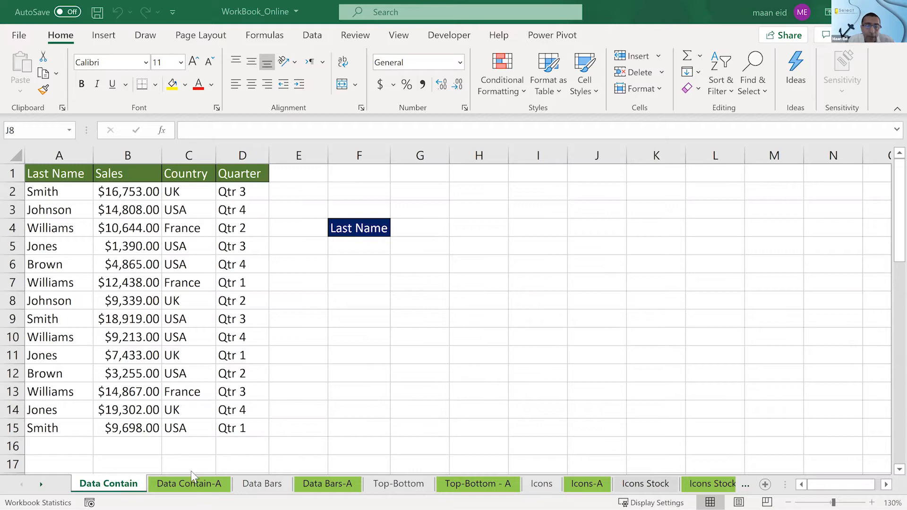
- Look through the exercise sheets from Data Contain to Icons-A and compare Data Contain with its solved version, Data Contain-A
left_click(199, 483)
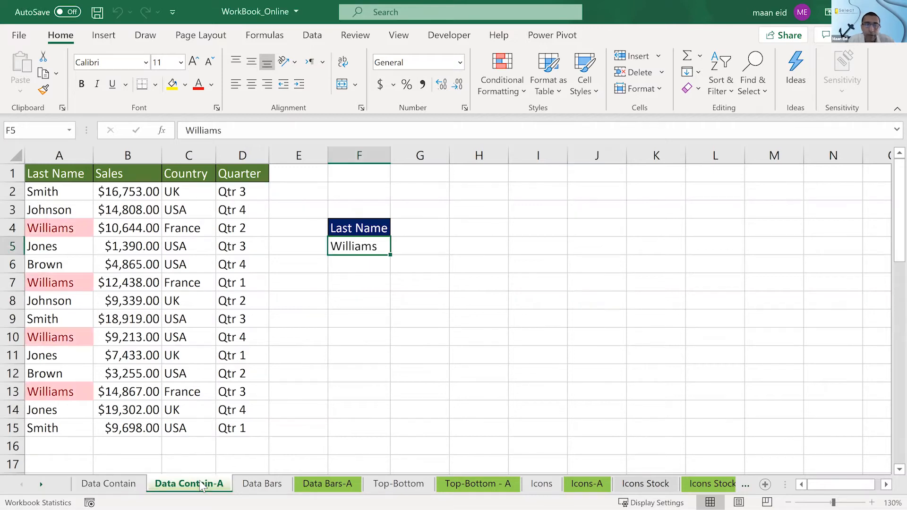
left_click(279, 486)
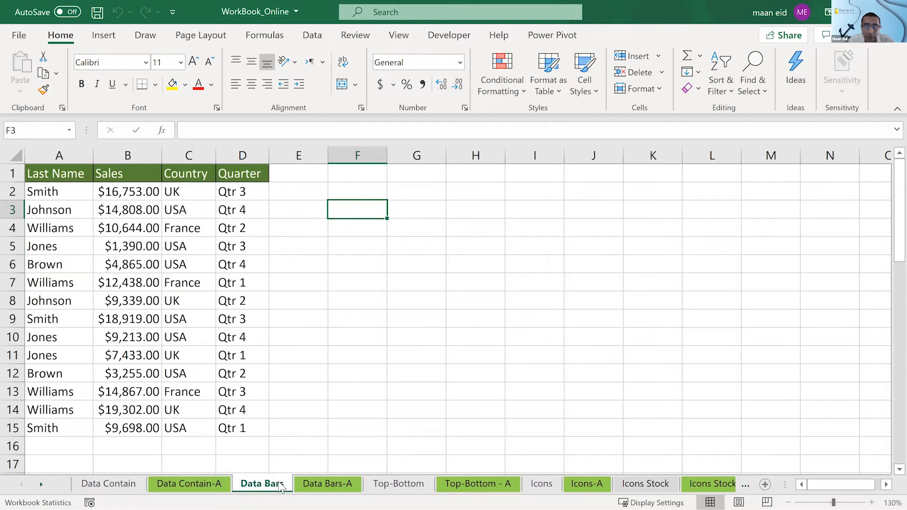
left_click(320, 484)
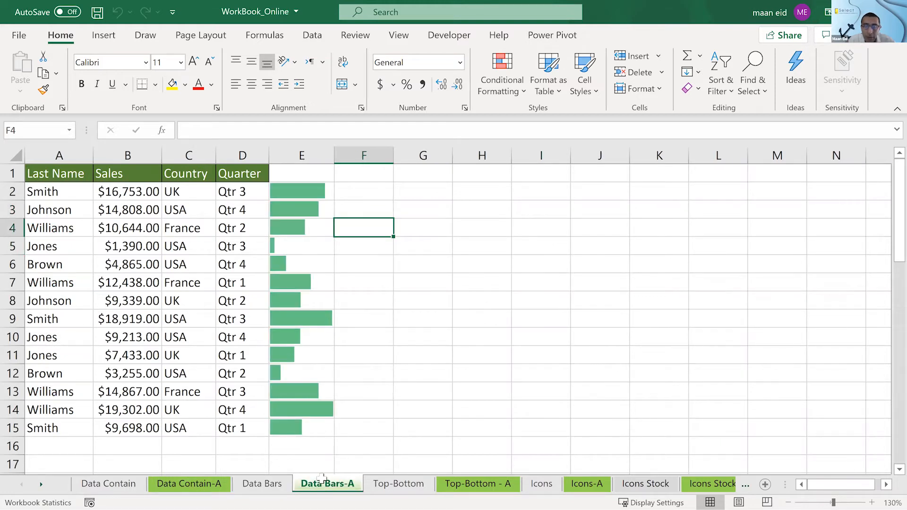
left_click(394, 483)
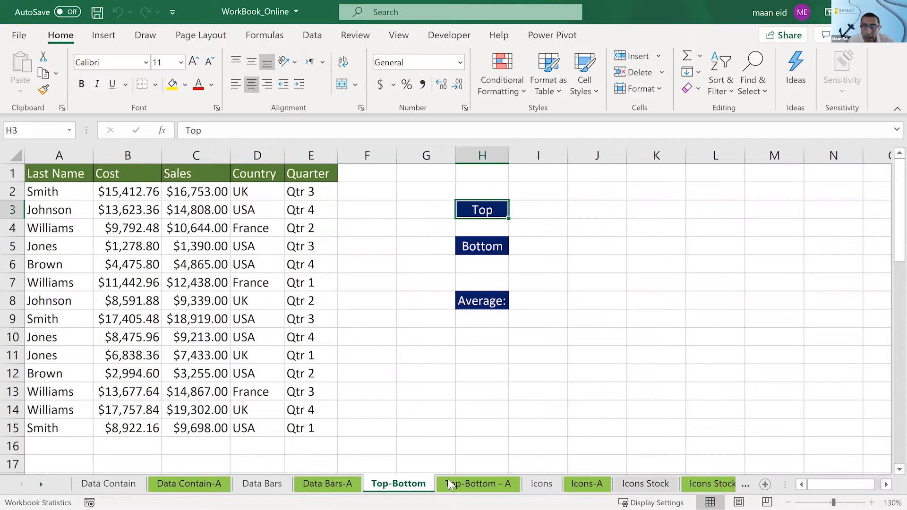
left_click(475, 483)
left_click(539, 485)
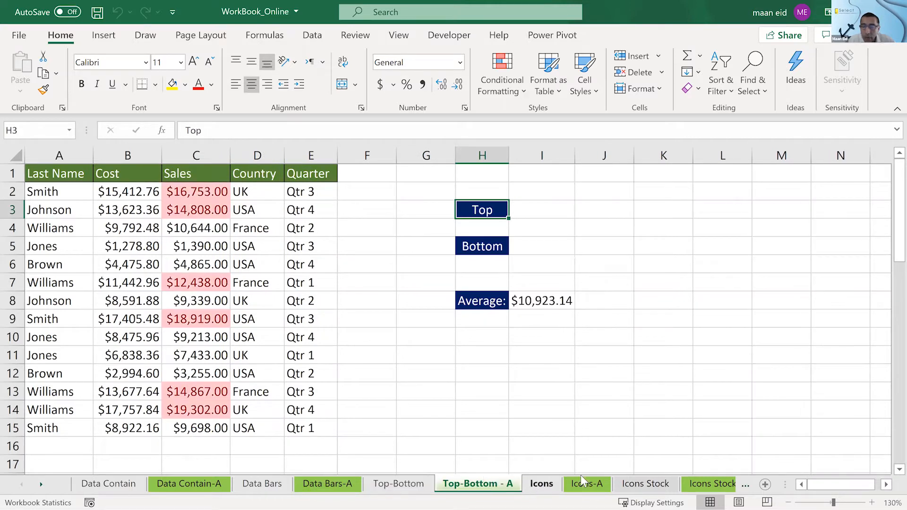
left_click(591, 487)
left_click(104, 486)
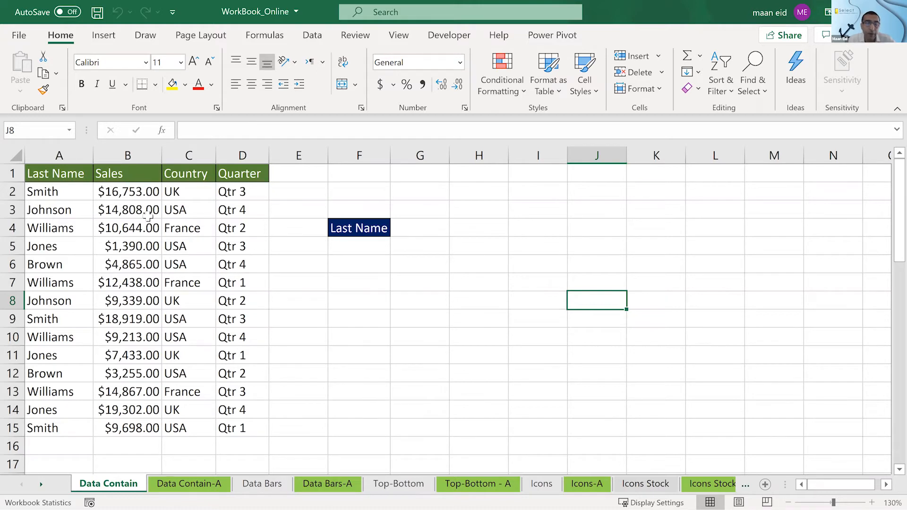
left_click(184, 485)
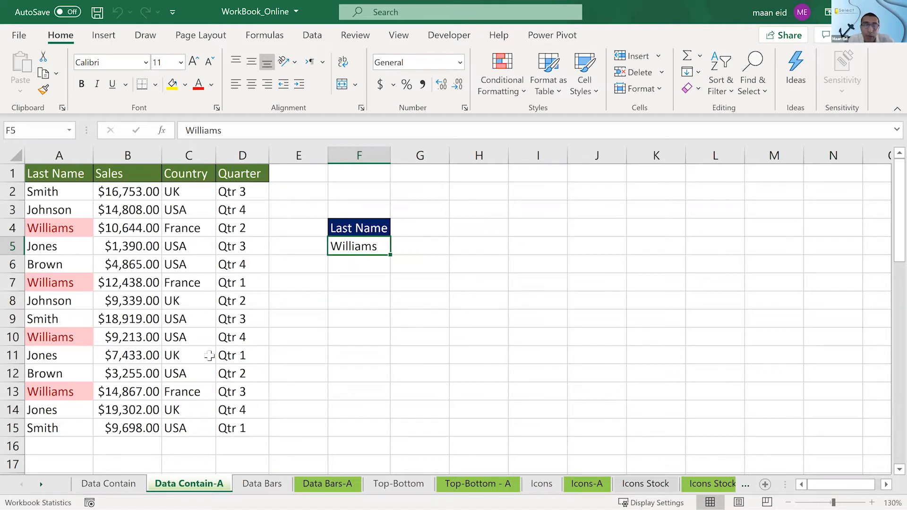
- On the Data Contain sheet, enter the surname from cell A2 in lowercase into F5, below the Last Name label
left_click(131, 483)
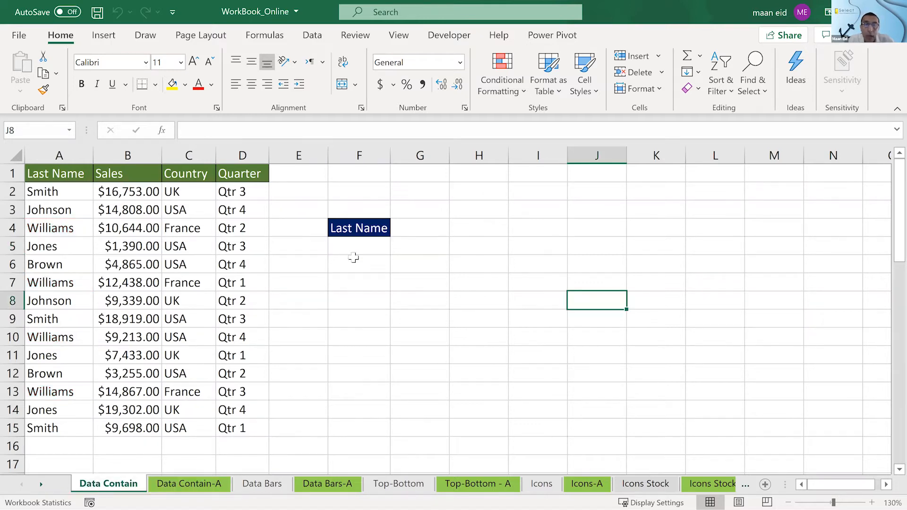
left_click(349, 247)
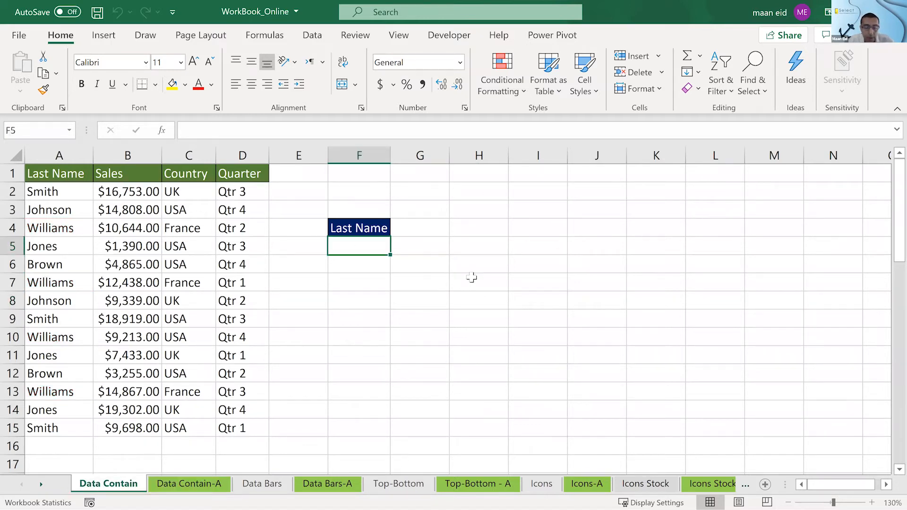
type("S")
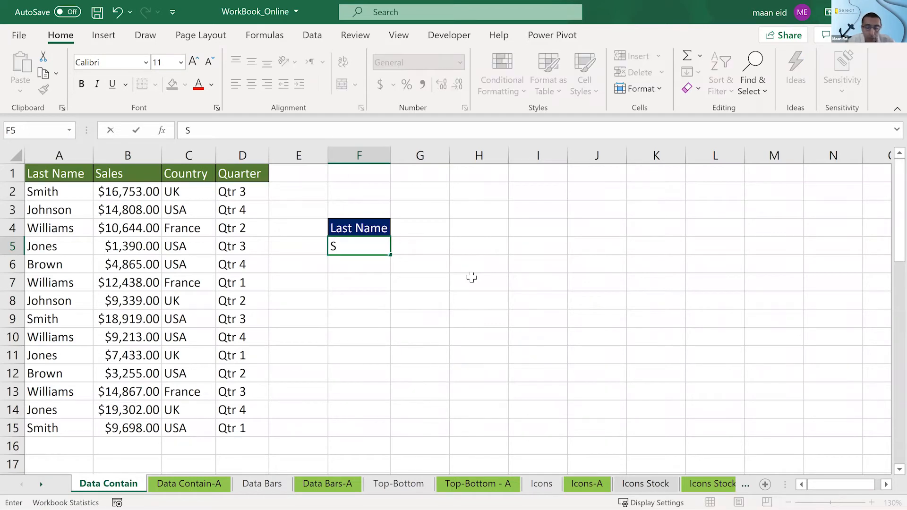
key("BackSpace")
type("smith")
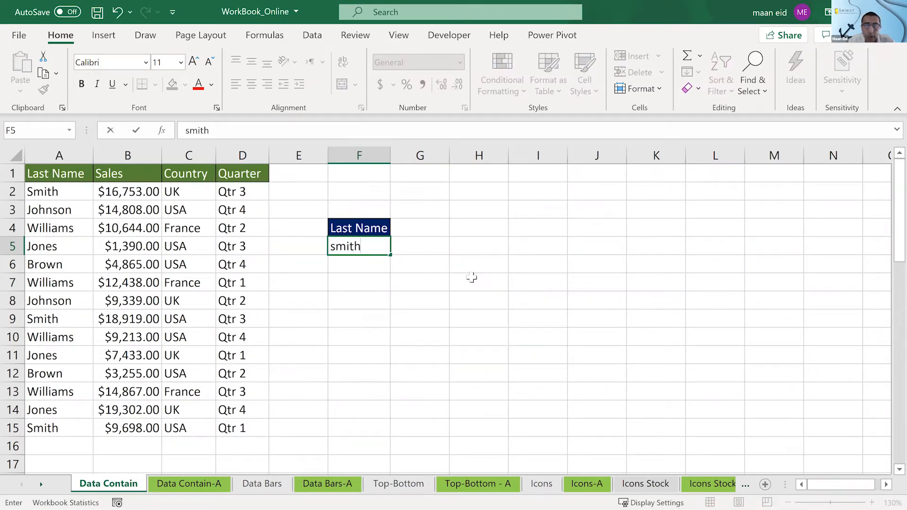
left_click(471, 277)
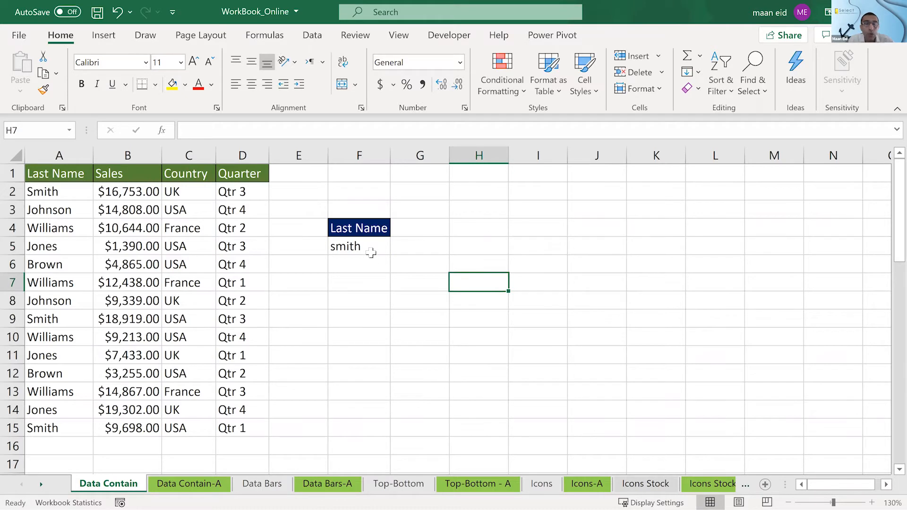
left_click(370, 249)
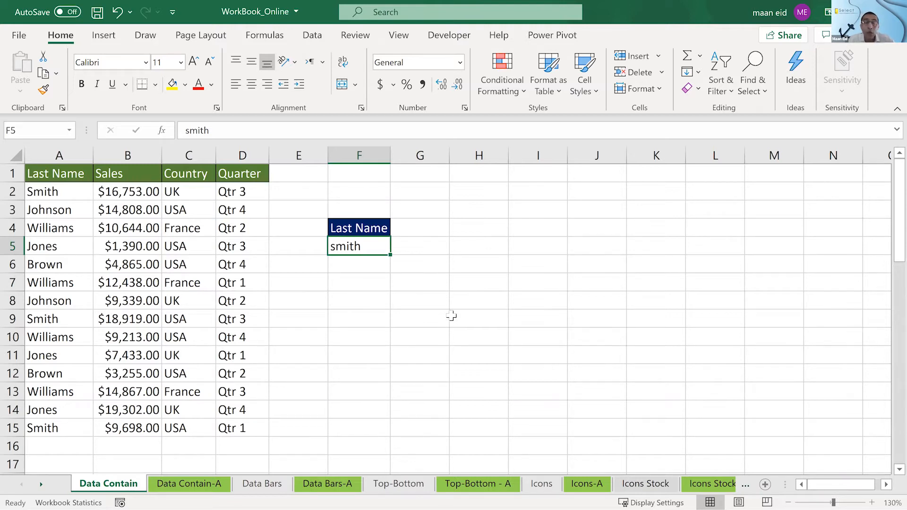
left_click_drag(80, 196, 56, 420)
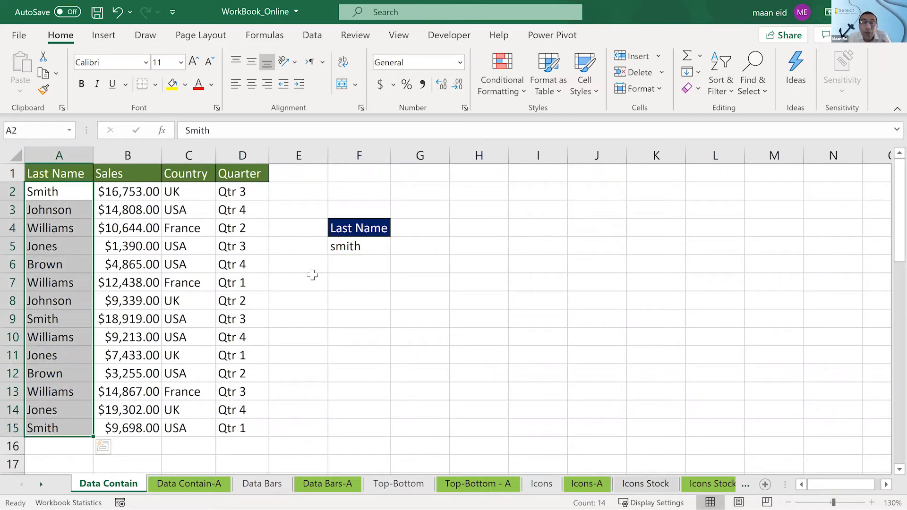
left_click(333, 246)
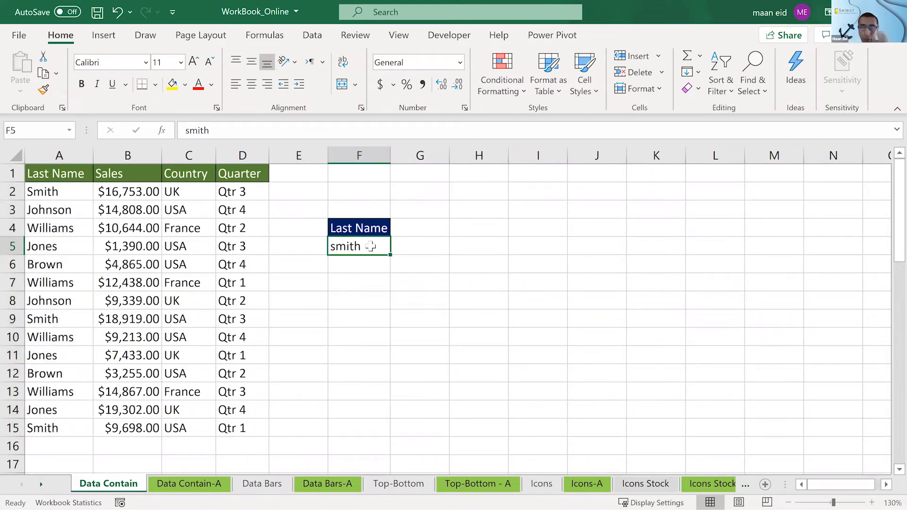
left_click_drag(72, 194, 63, 425)
left_click(419, 289)
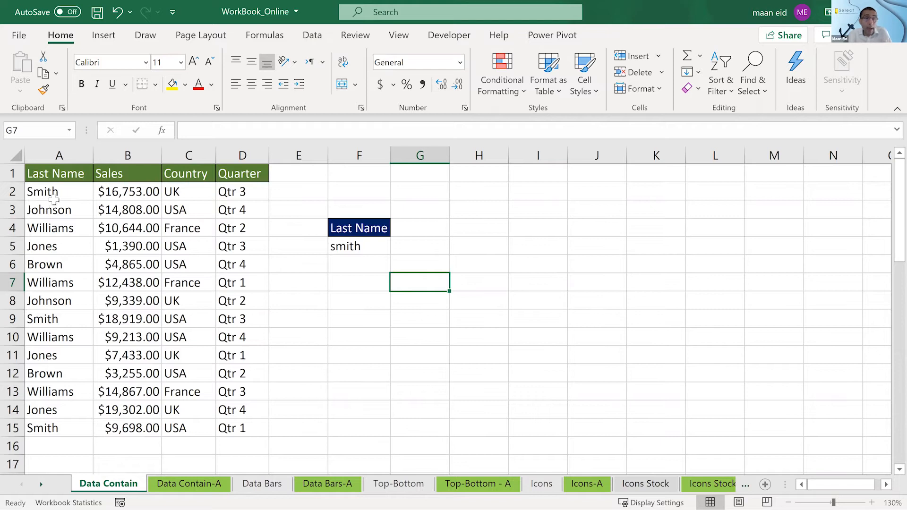
left_click_drag(54, 187, 55, 418)
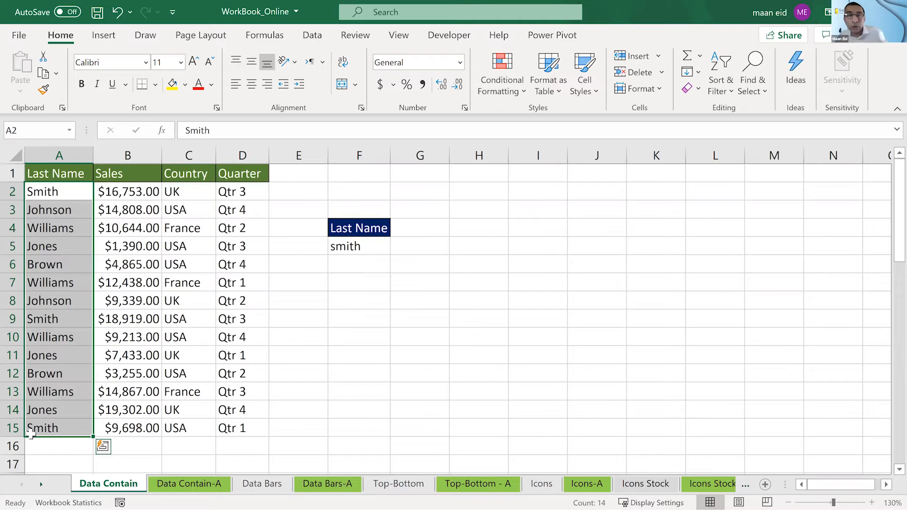
key("alt+shift")
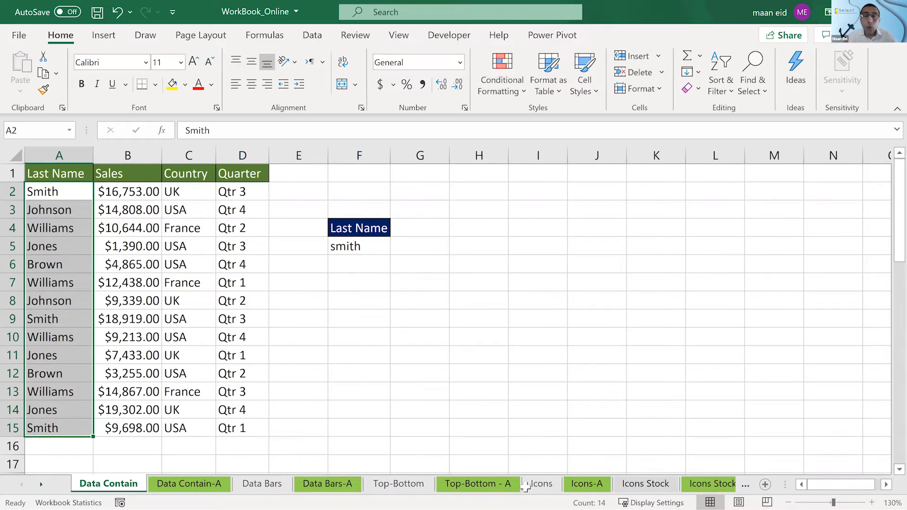
left_click(471, 314)
- Set up an Equal To highlight rule for the last names in A2:A15, comparing them with cell $F$5
left_click_drag(35, 193, 56, 427)
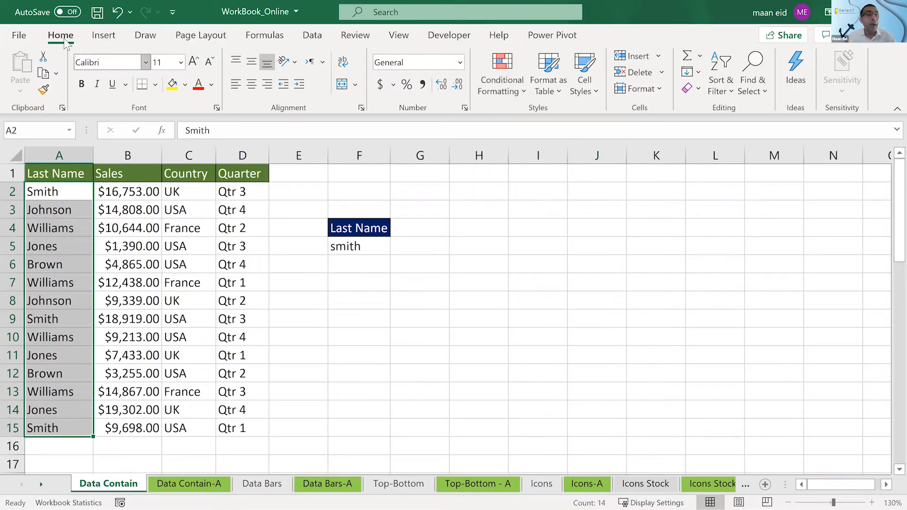
left_click(512, 75)
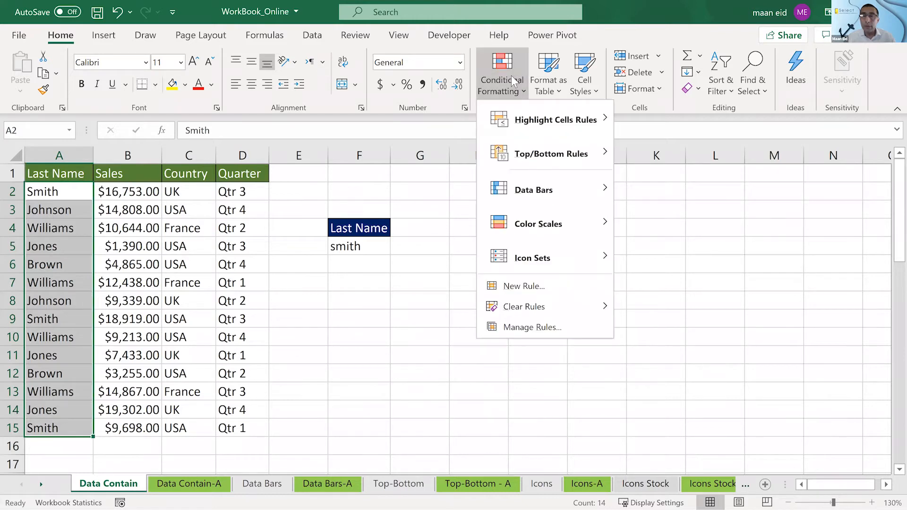
left_click(530, 121)
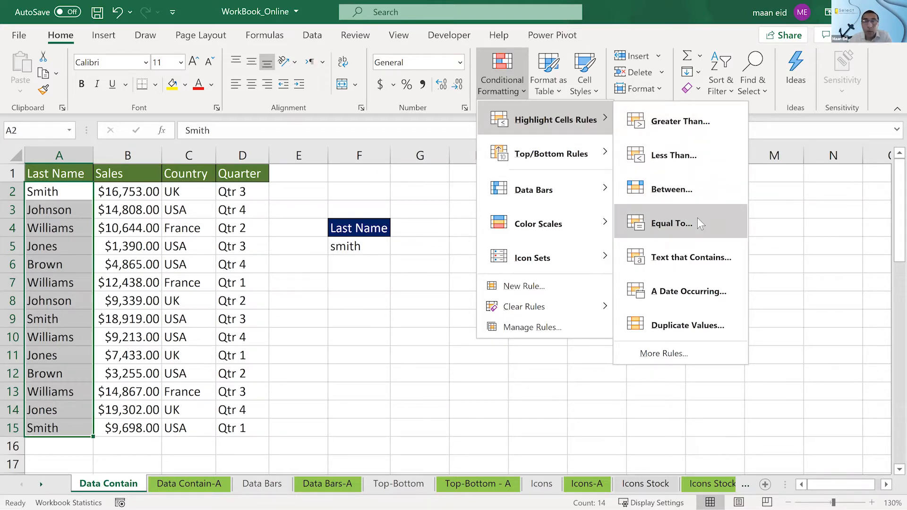
mouse_move(595, 125)
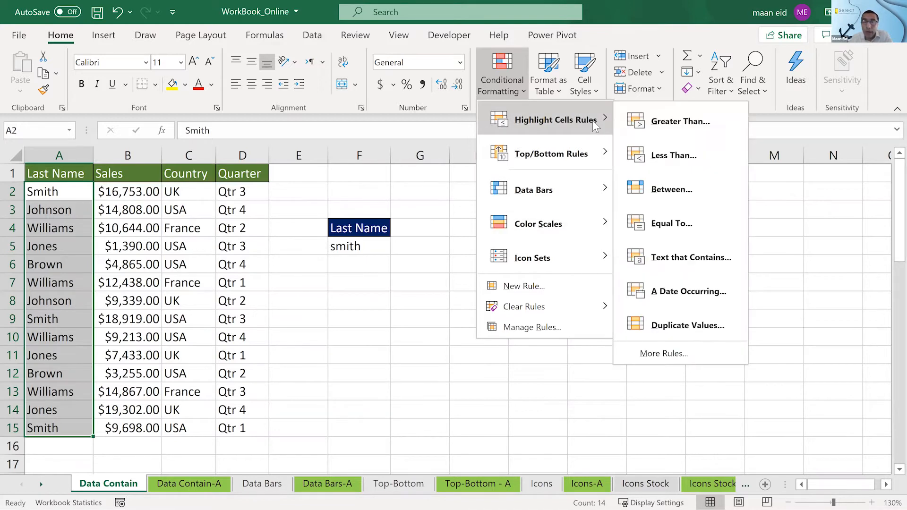
left_click(673, 224)
left_click(339, 247)
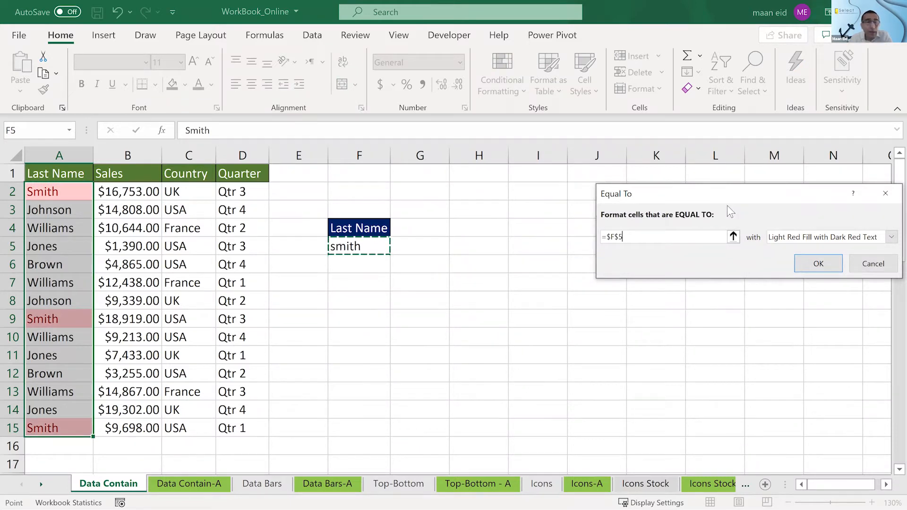
left_click_drag(619, 193, 461, 168)
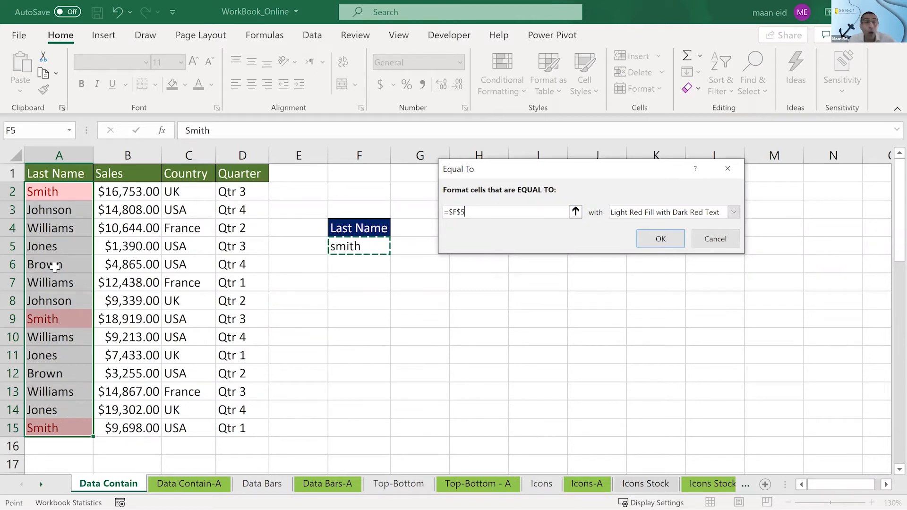
- Try the yellow fill, green fill, Red Text and Red Border presets on the Equal To rule
left_click(668, 213)
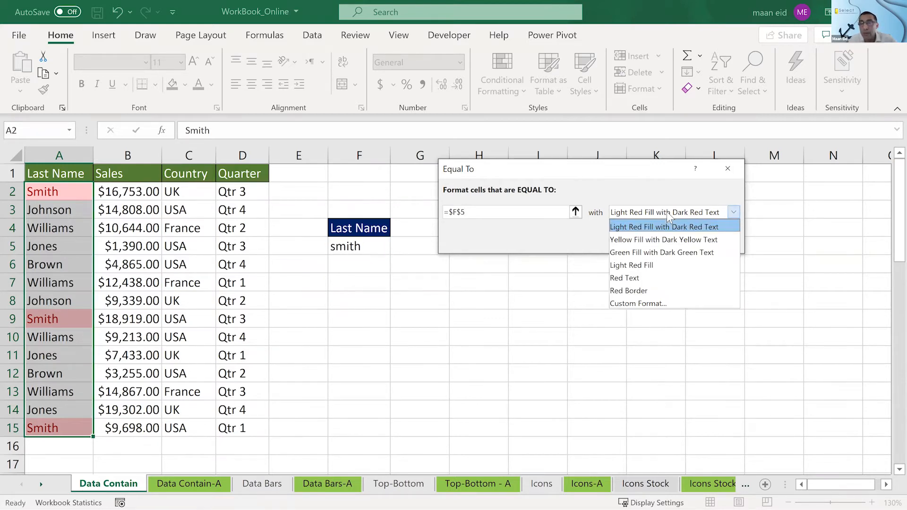
left_click(661, 237)
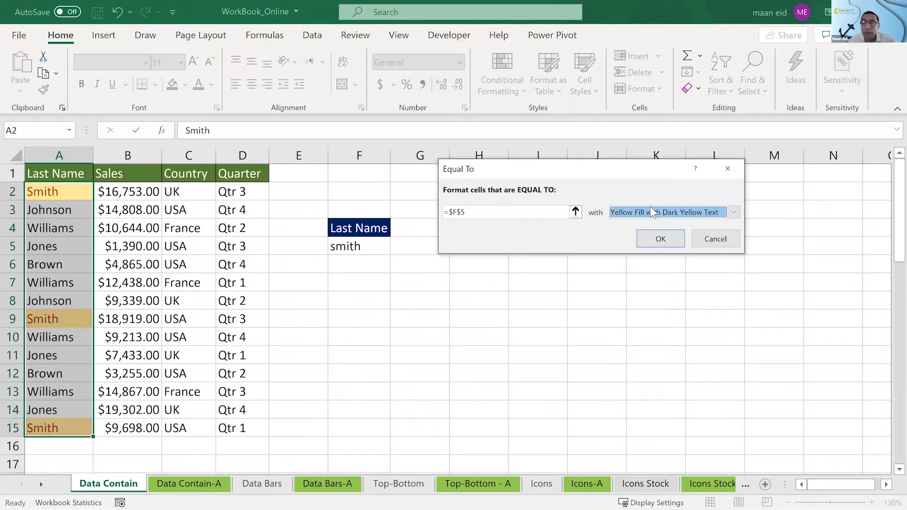
left_click(654, 212)
left_click(646, 249)
left_click(637, 214)
left_click(632, 278)
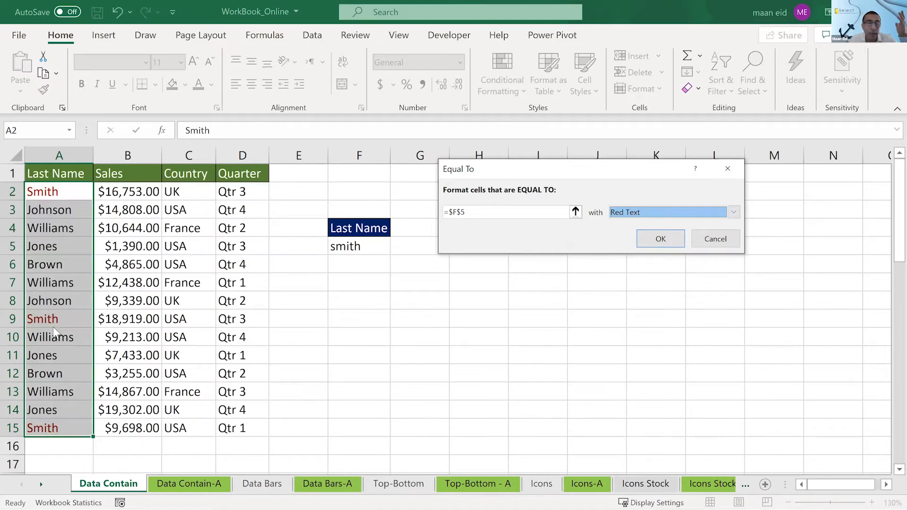
left_click(698, 212)
left_click(644, 292)
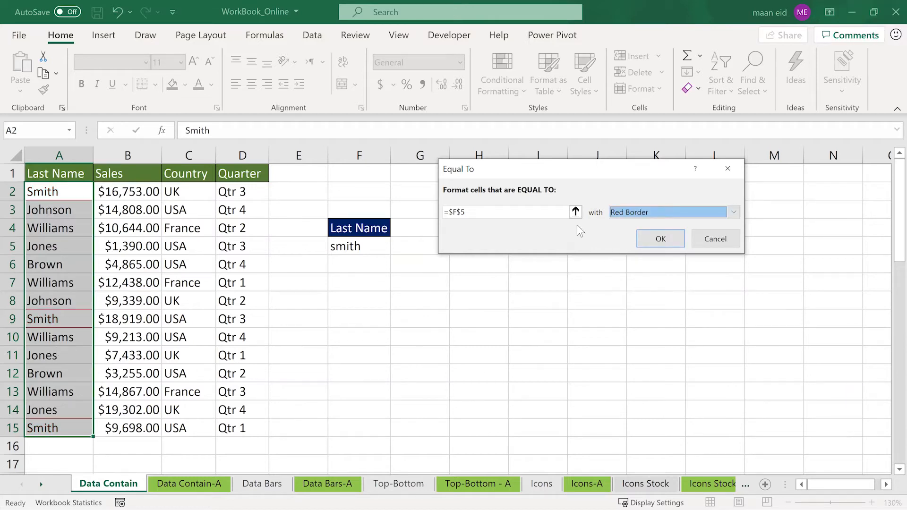
- Choose a custom format for the Equal To rule and give it a yellow fill
left_click(622, 211)
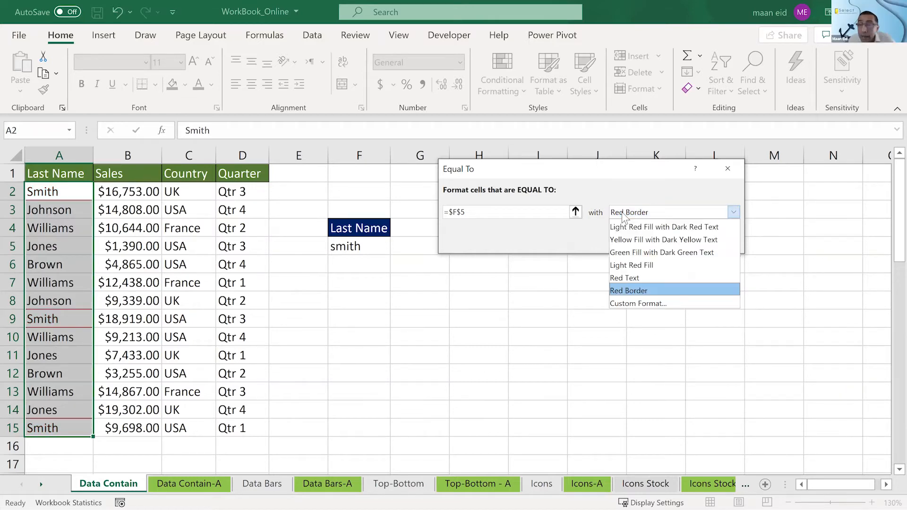
left_click(633, 303)
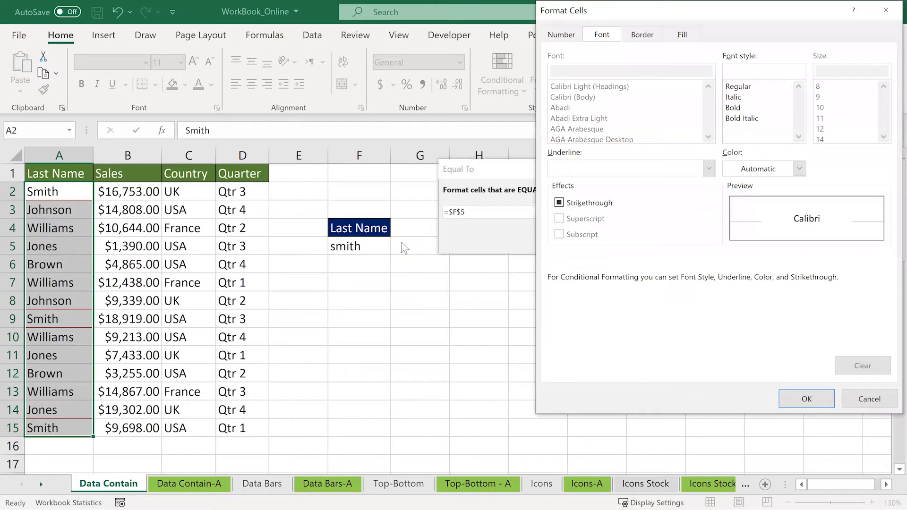
left_click(676, 38)
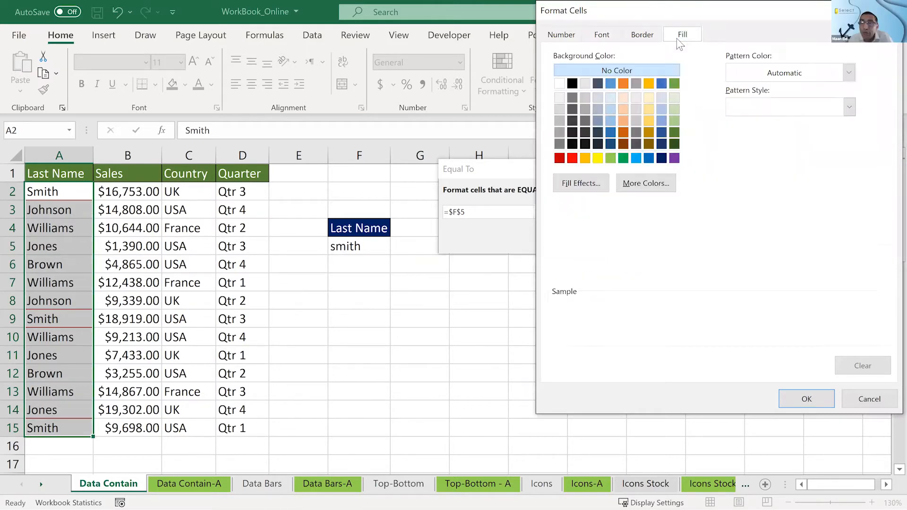
left_click(598, 158)
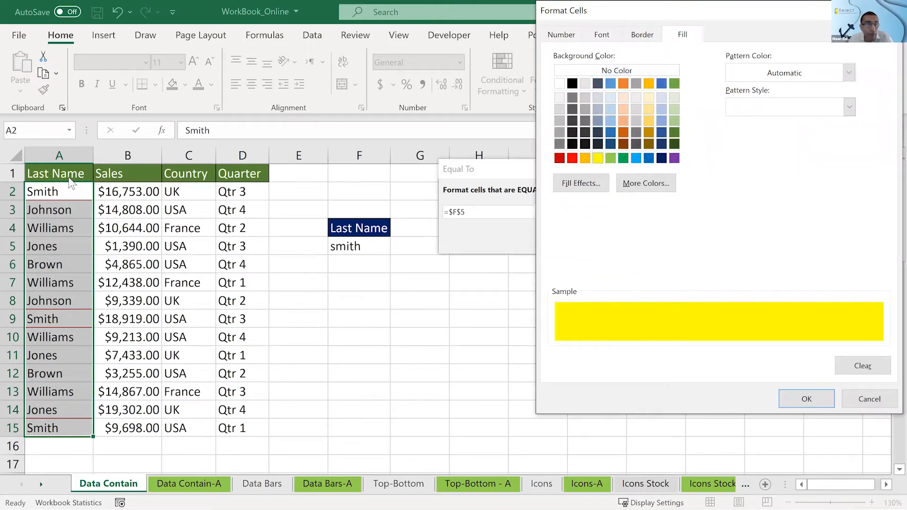
- Set the custom format's font color to red and apply the Equal To rule to A2:A15
left_click(590, 38)
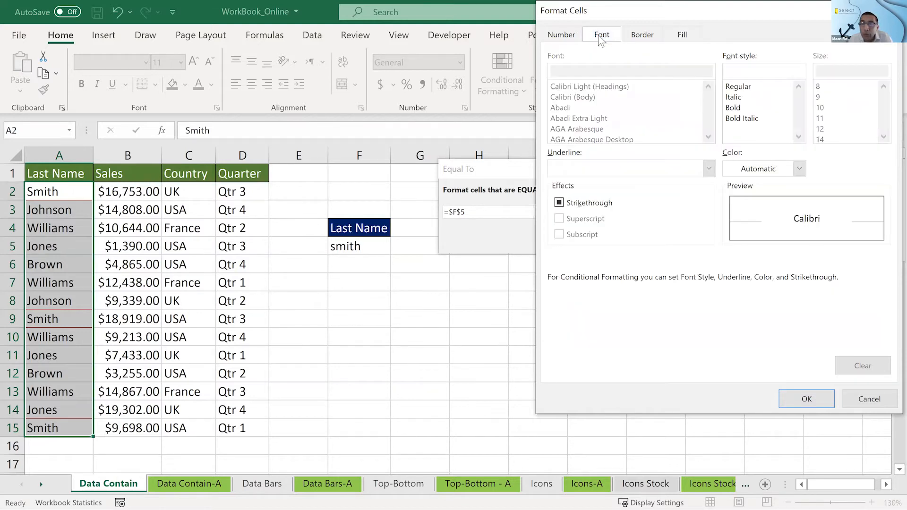
left_click(800, 168)
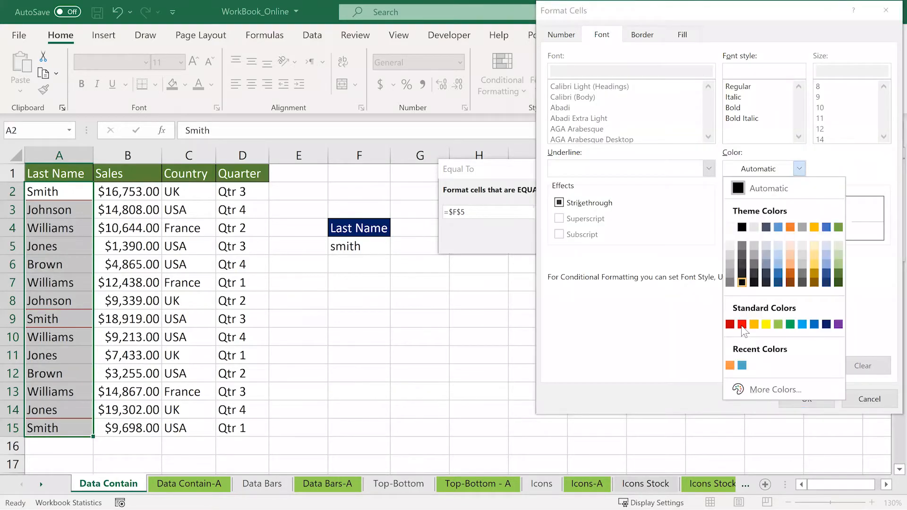
left_click(742, 325)
left_click(798, 395)
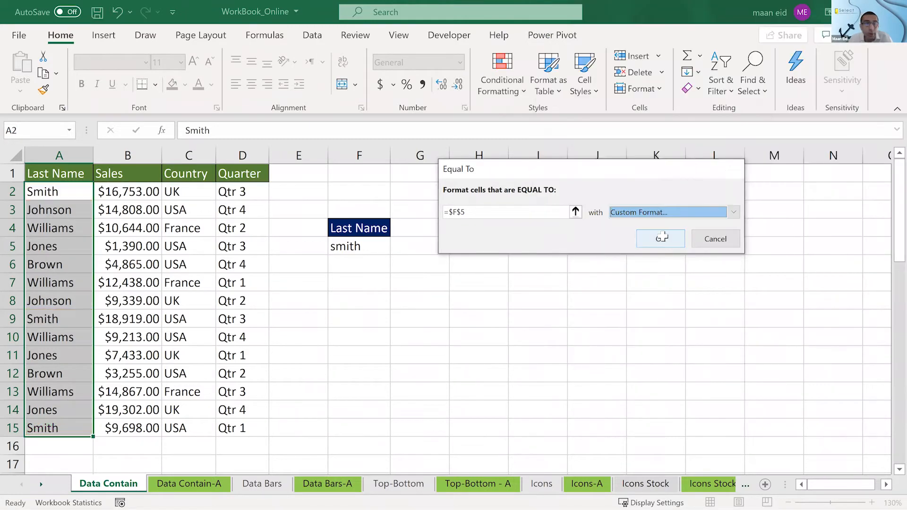
left_click(660, 239)
left_click(662, 235)
- Replace the name in F5 with the surname from cell A6 in lowercase to test the rule
left_click(371, 246)
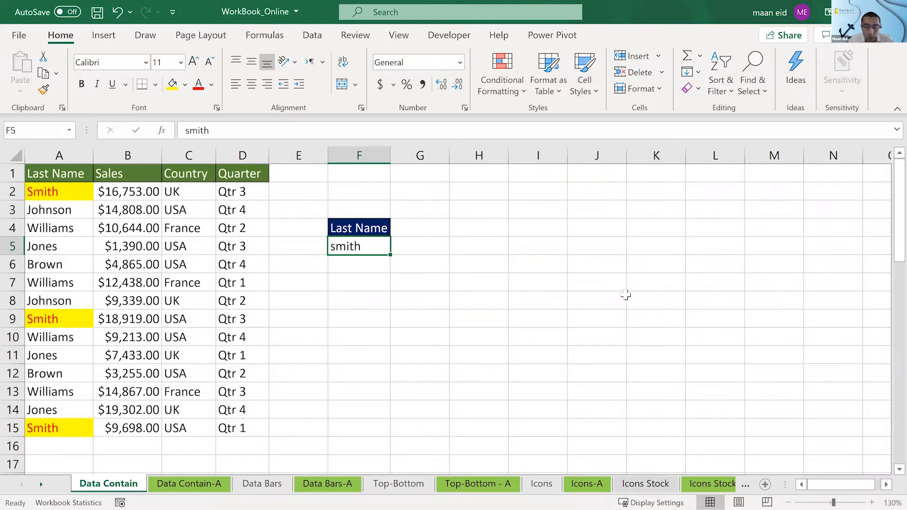
type("brown")
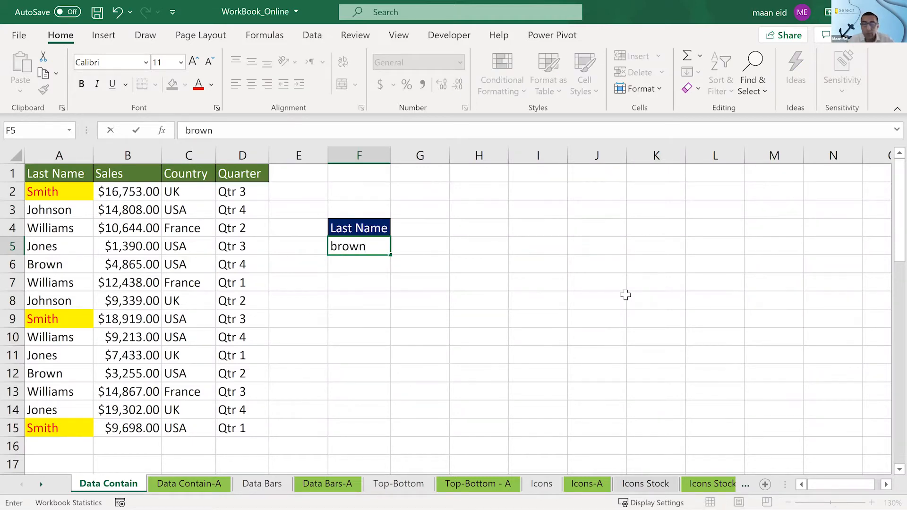
key("Return")
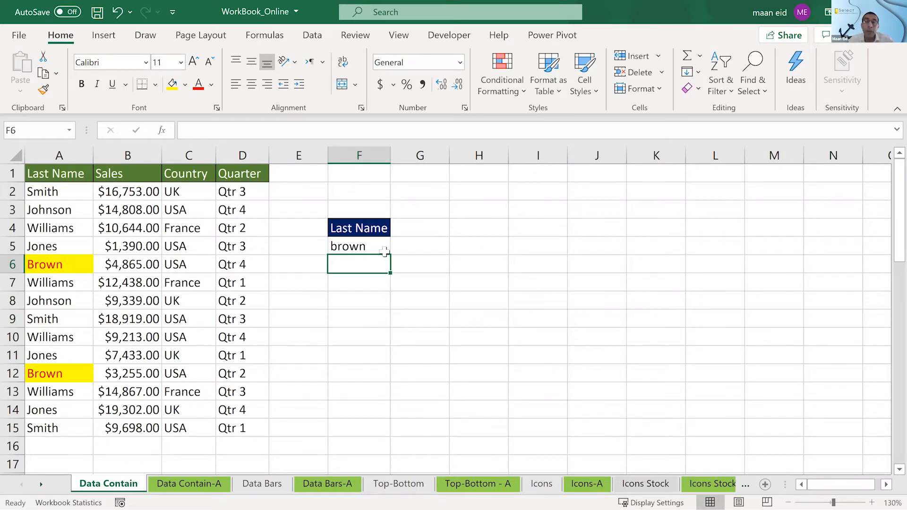
left_click(384, 251)
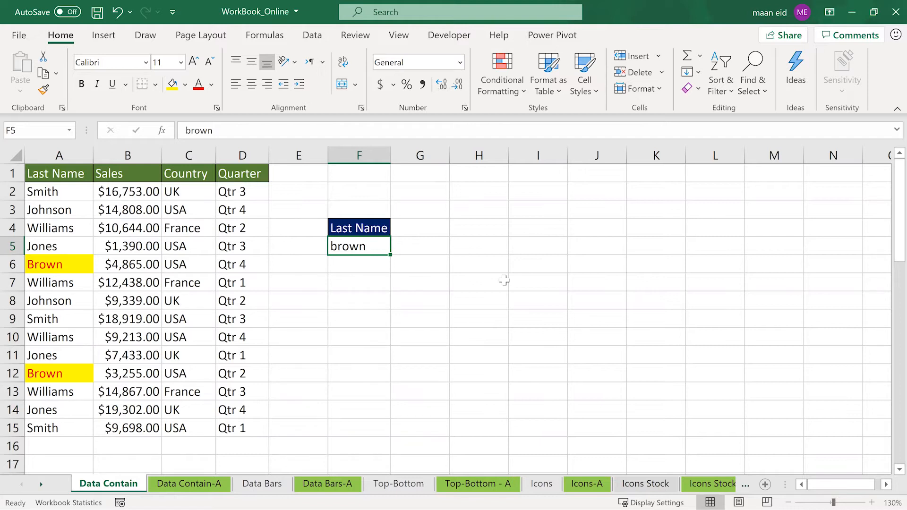
- Add another Equal To rule to A2:A15 comparing with $F$5, using Light Red Fill with Dark Red Text
left_click_drag(72, 194, 71, 424)
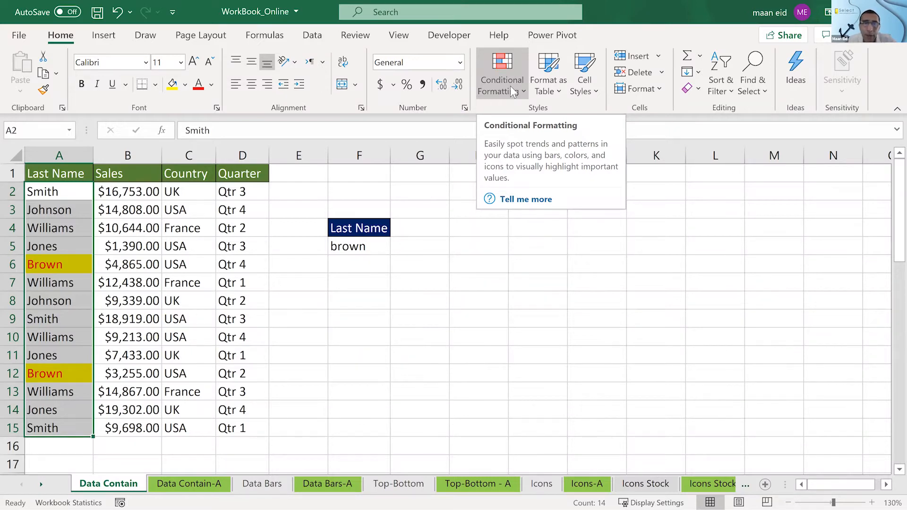
left_click(486, 90)
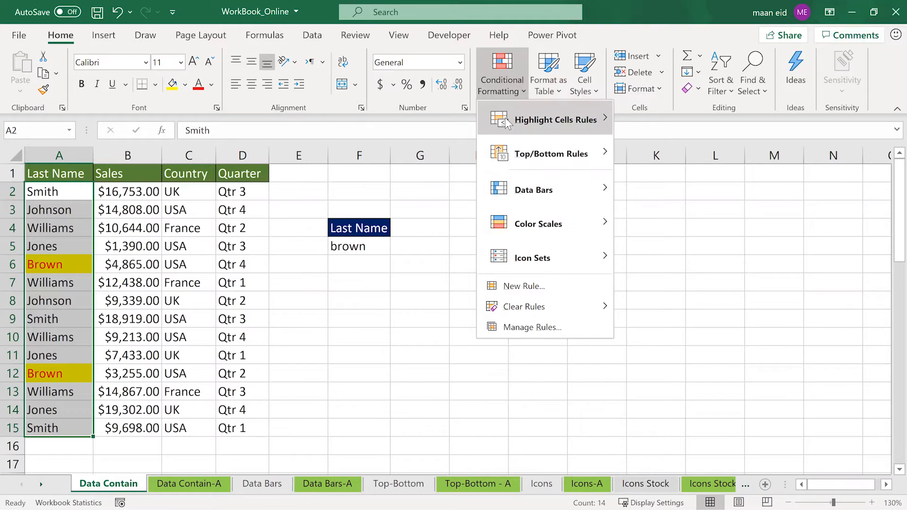
mouse_move(545, 117)
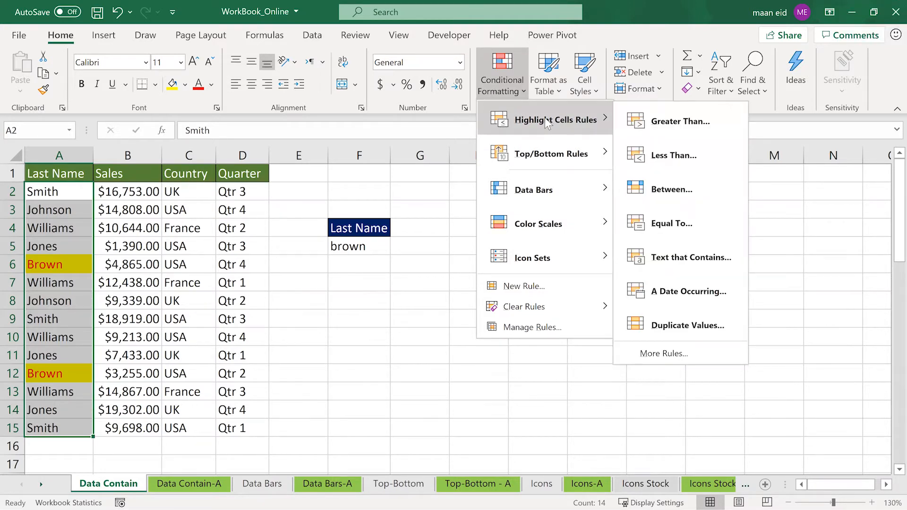
left_click(687, 228)
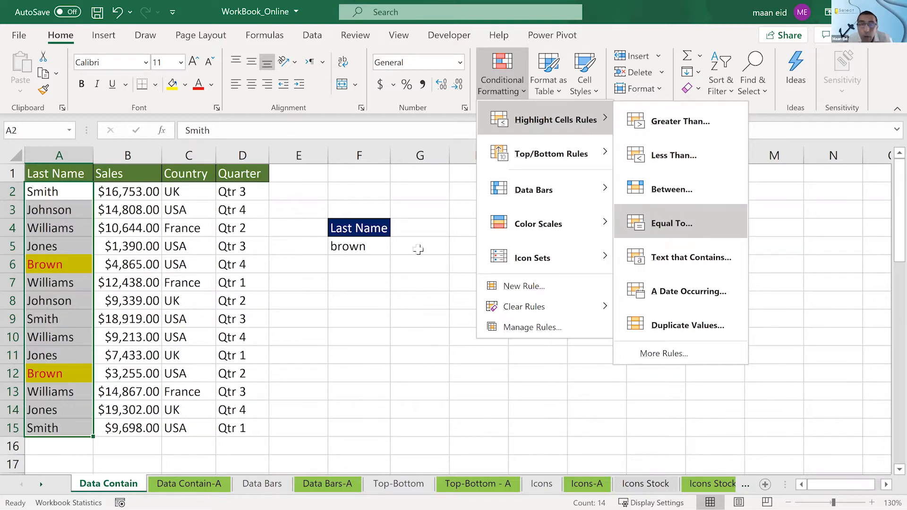
left_click(355, 247)
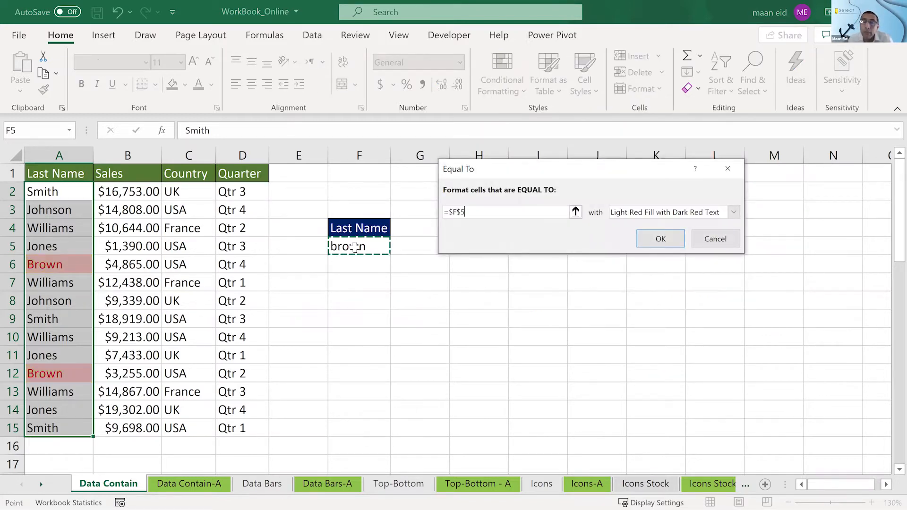
key("F2")
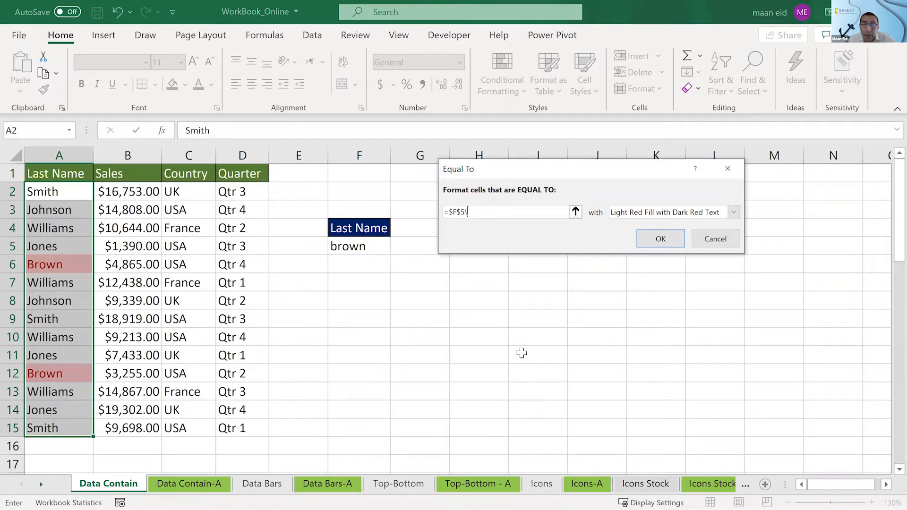
key("Return")
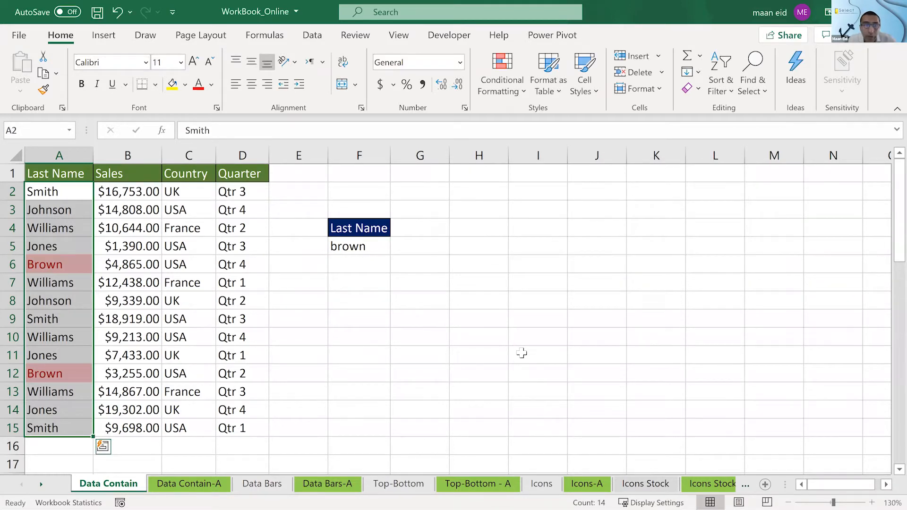
- Enter the surname from cell A2 in lowercase into F5, misspelled with an e instead of the i
left_click(355, 248)
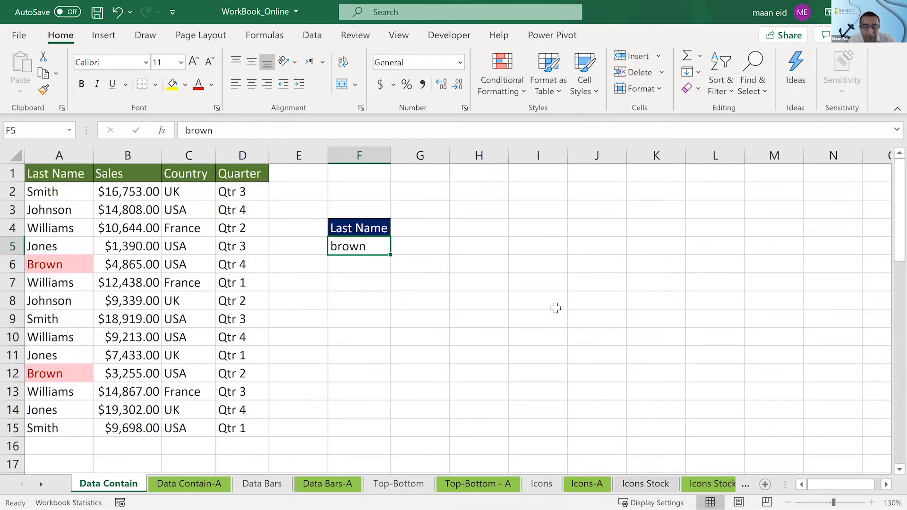
type("sme")
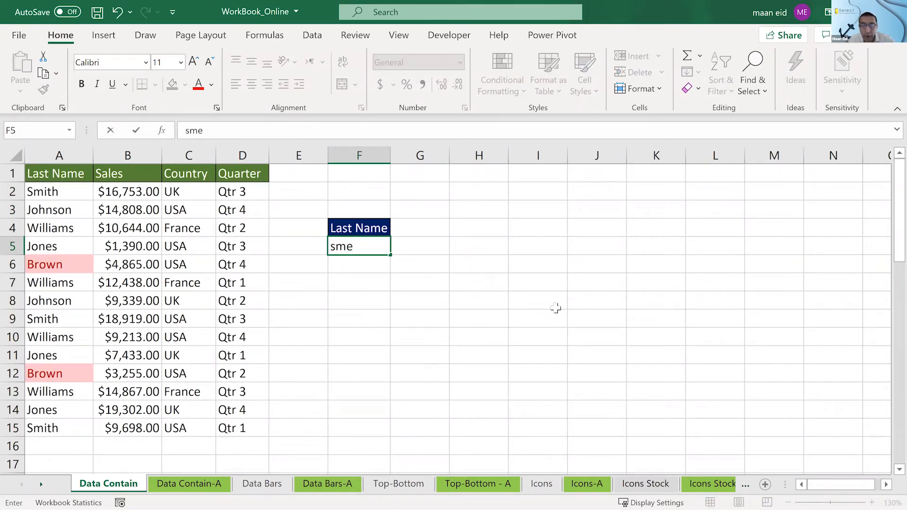
type("thy")
key("BackSpace")
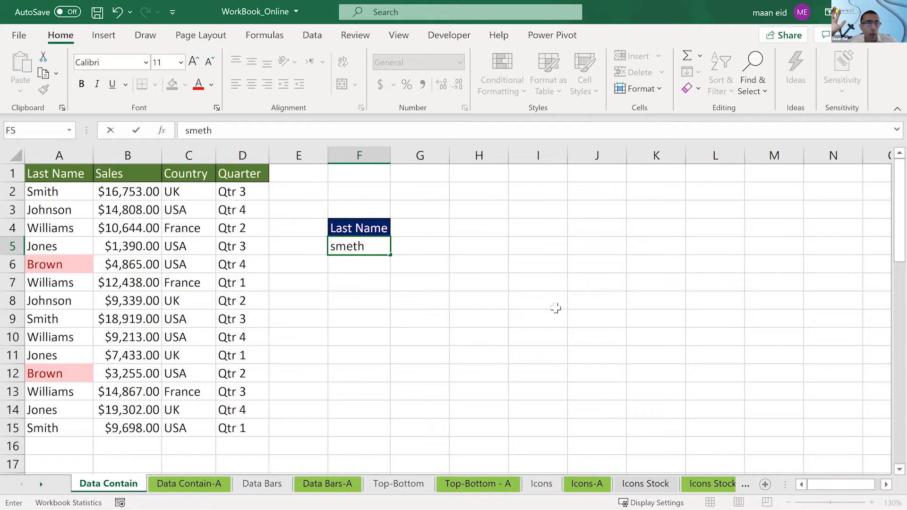
key("Return")
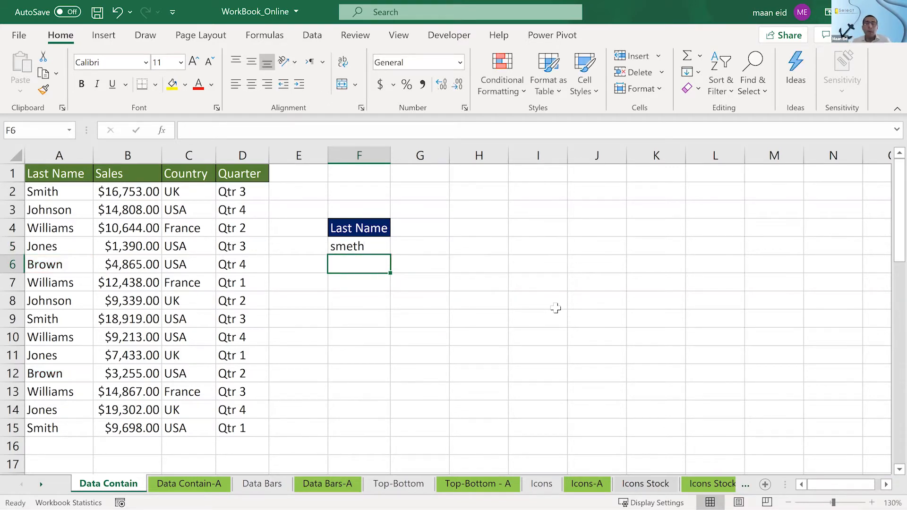
- Correct the misspelled surname in F5 by replacing its e with i
left_click(374, 248)
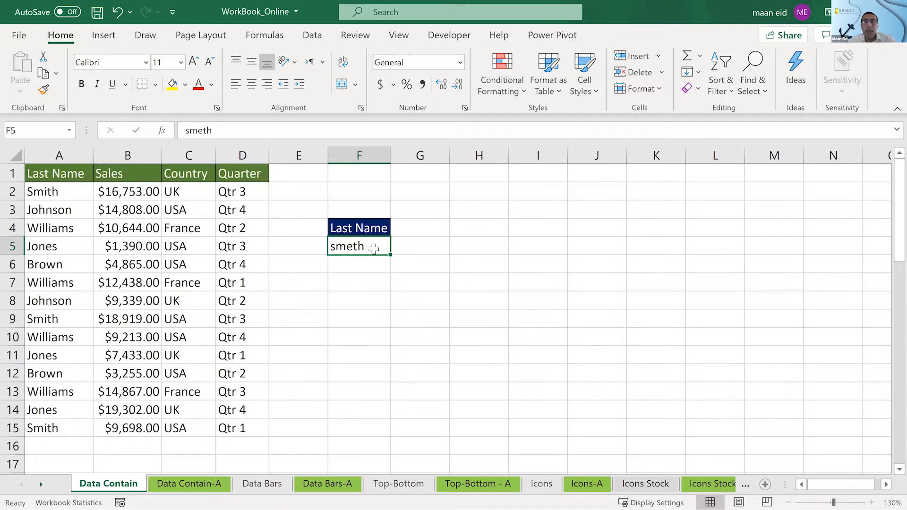
left_click(203, 130)
key("BackSpace")
type("i")
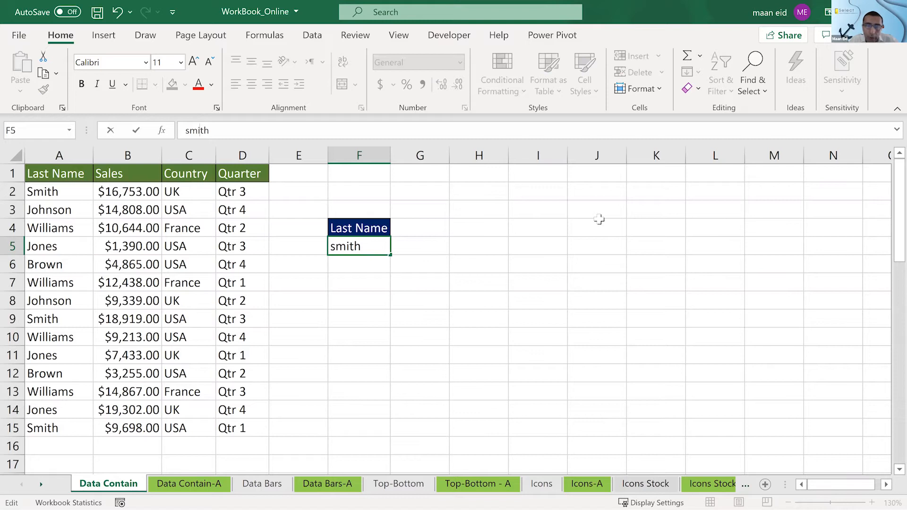
key("Return")
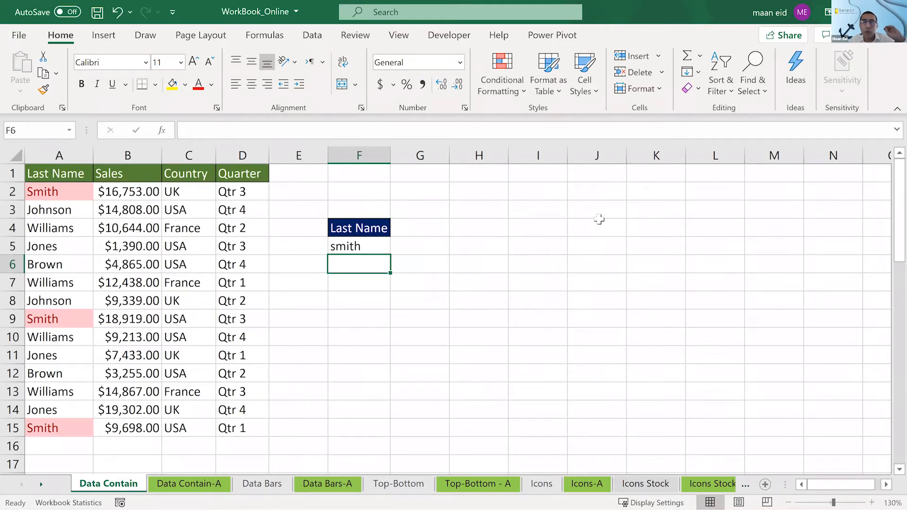
- Clear the surname from F5 and enter the partial text "mi", which is part of the name in A2
left_click(387, 250)
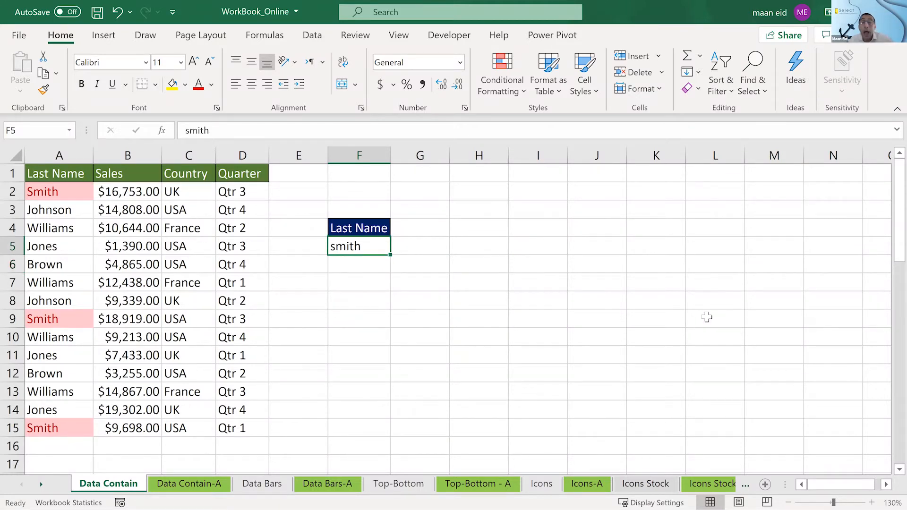
key("Delete")
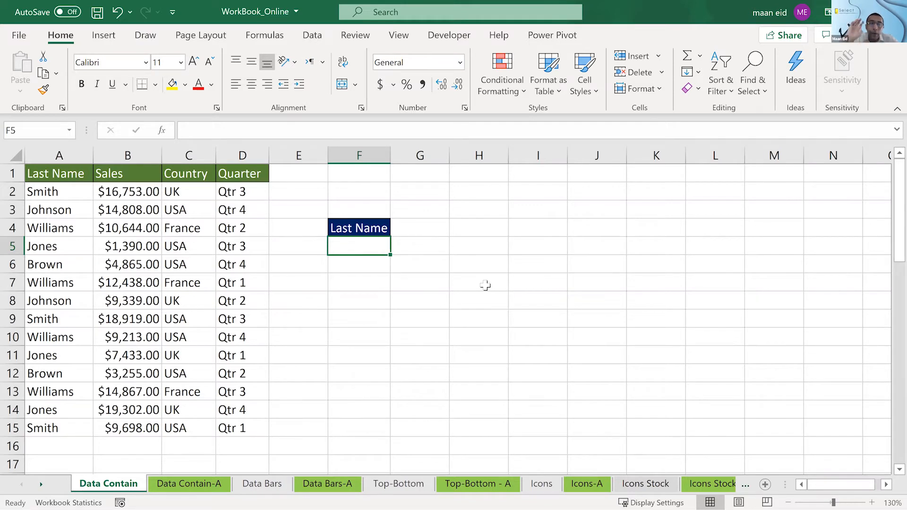
type("mi")
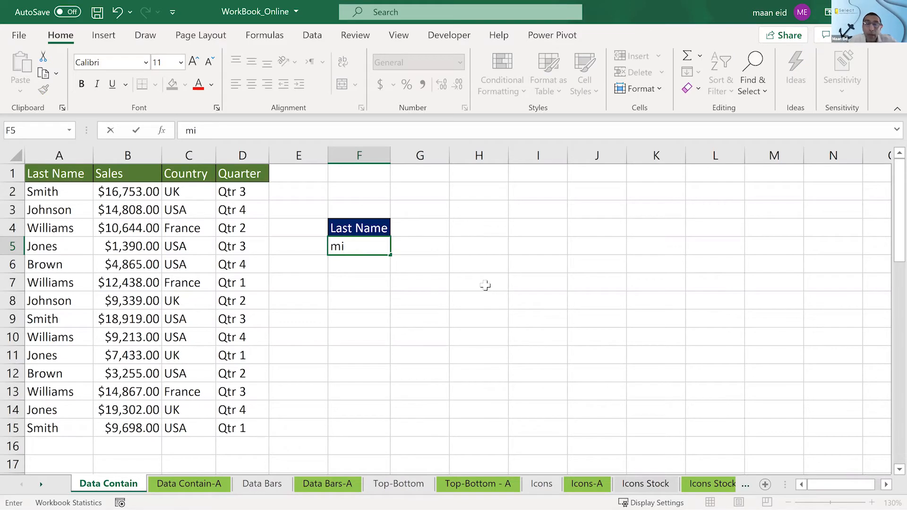
left_click(486, 285)
left_click(385, 247)
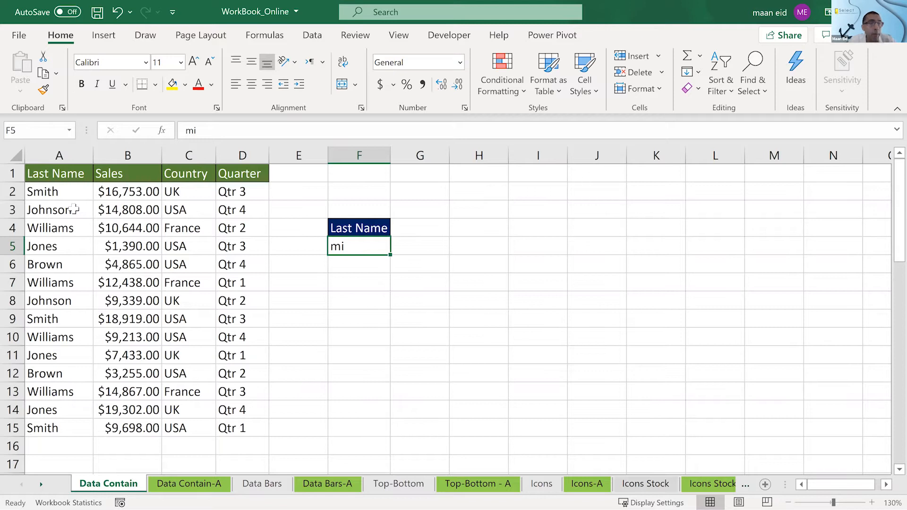
left_click(73, 192)
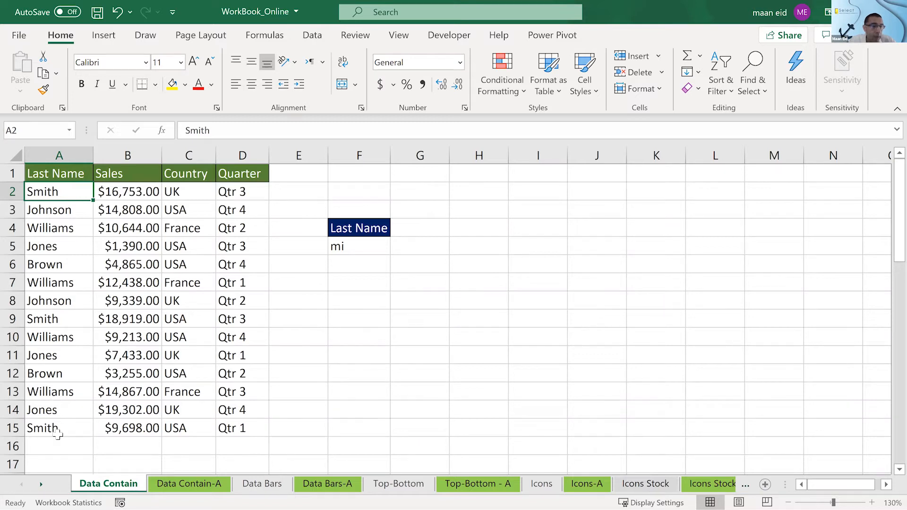
left_click(351, 246)
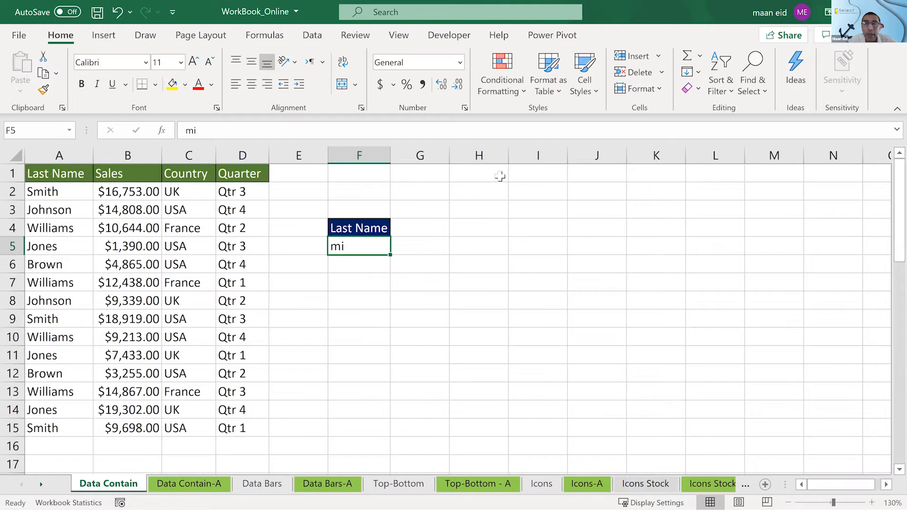
- Add a Text that Contains rule to A2:A15 referencing $F$5, using Light Red Fill with Dark Red Text
left_click_drag(54, 191, 55, 426)
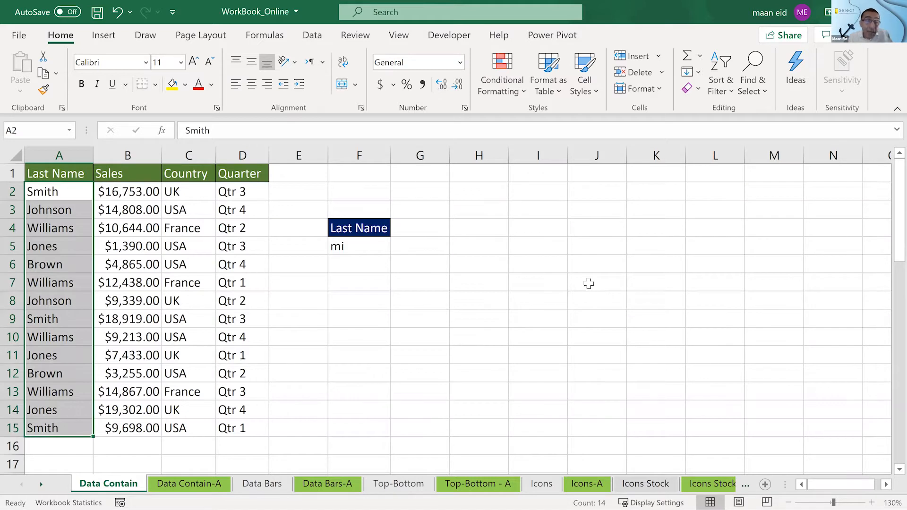
left_click(493, 94)
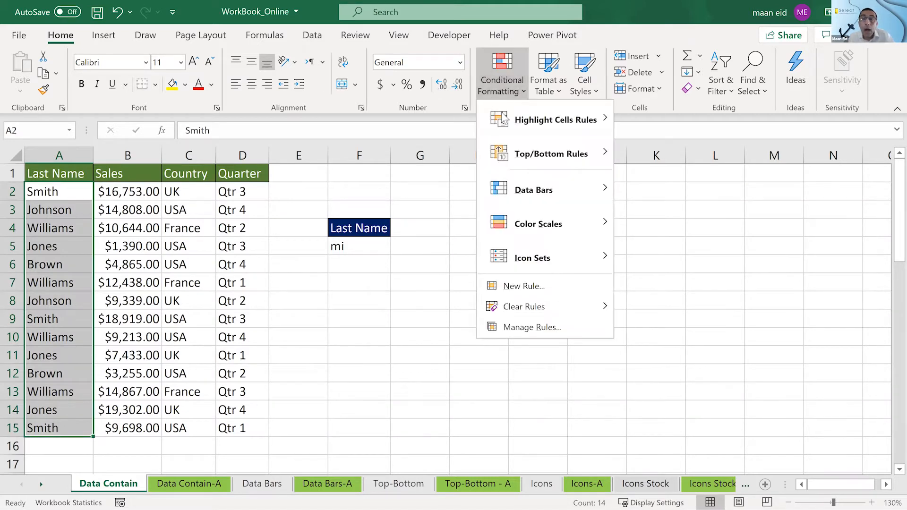
mouse_move(504, 120)
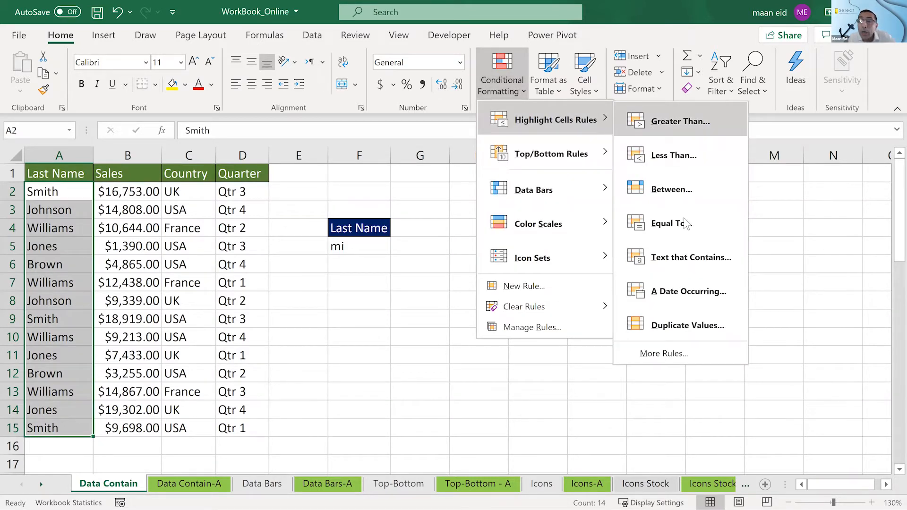
left_click(711, 264)
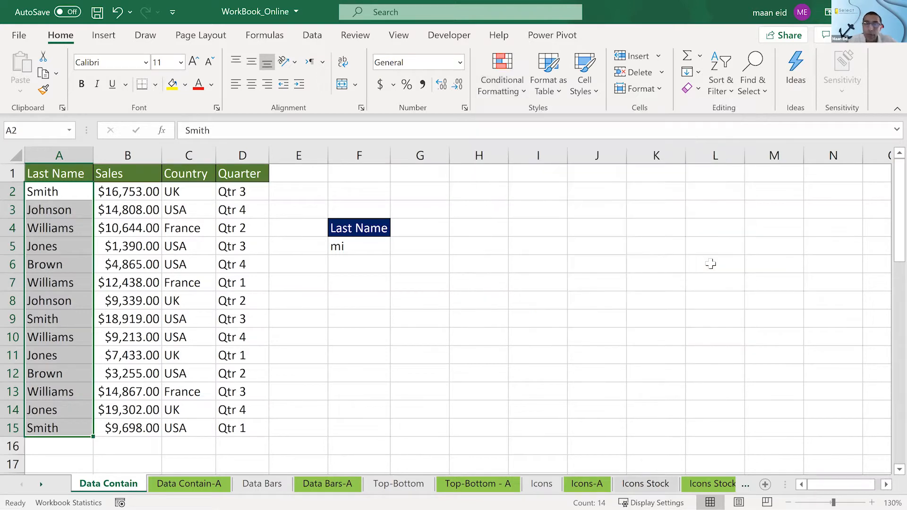
left_click(350, 243)
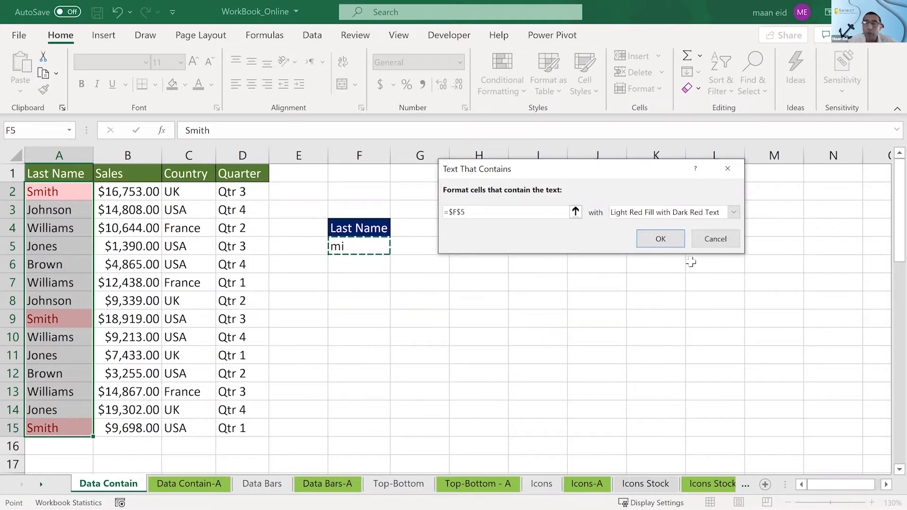
left_click(662, 240)
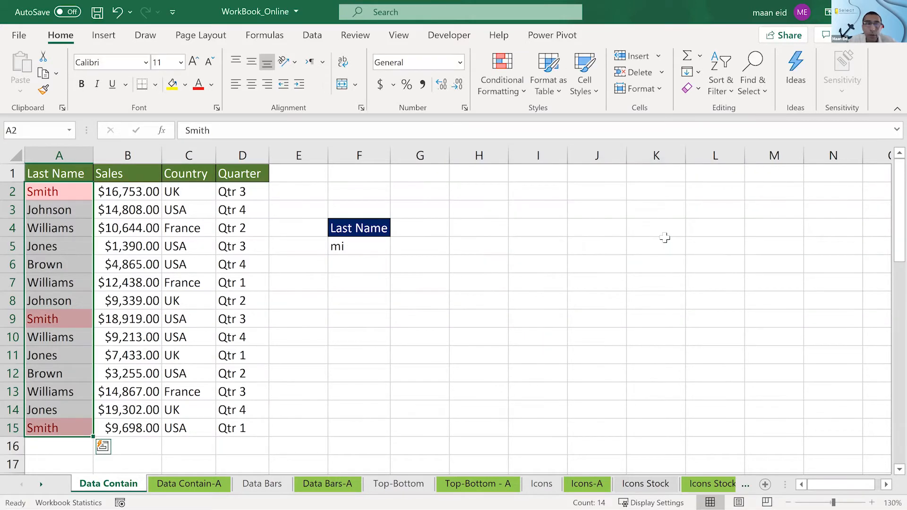
left_click(539, 248)
- Replace the search text in F5 with "ms"
left_click(373, 250)
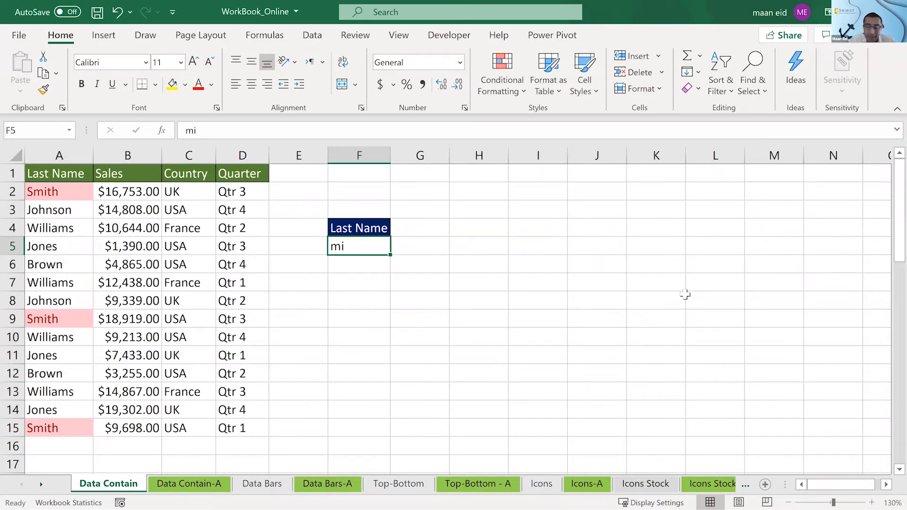
type("ms")
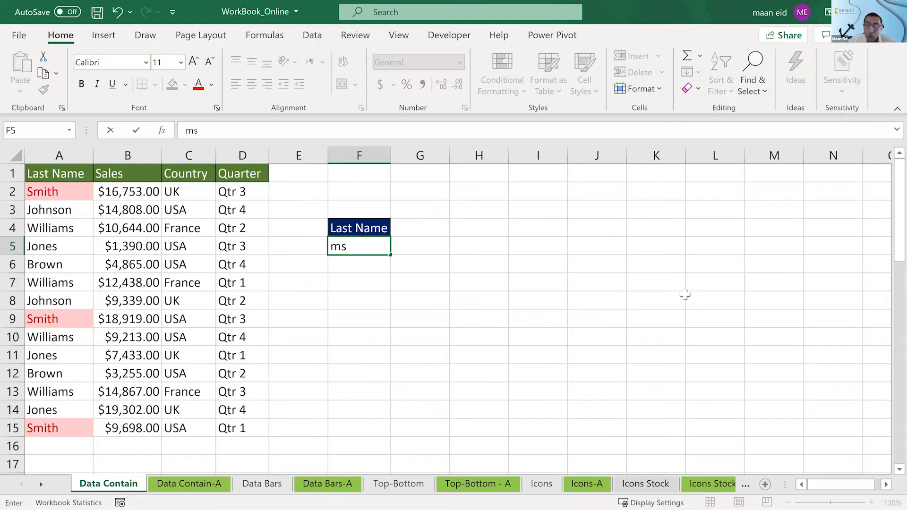
key("Return")
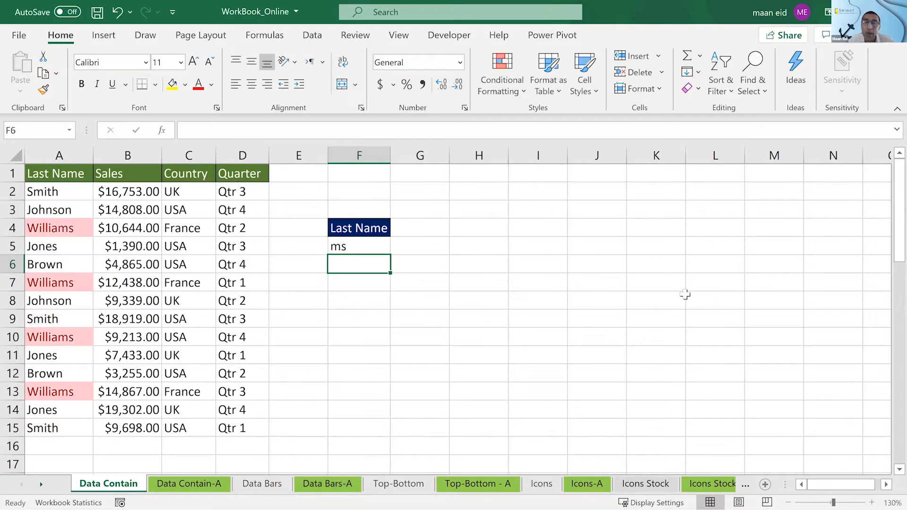
- Replace the search text in F5 with "ones"
key("Up")
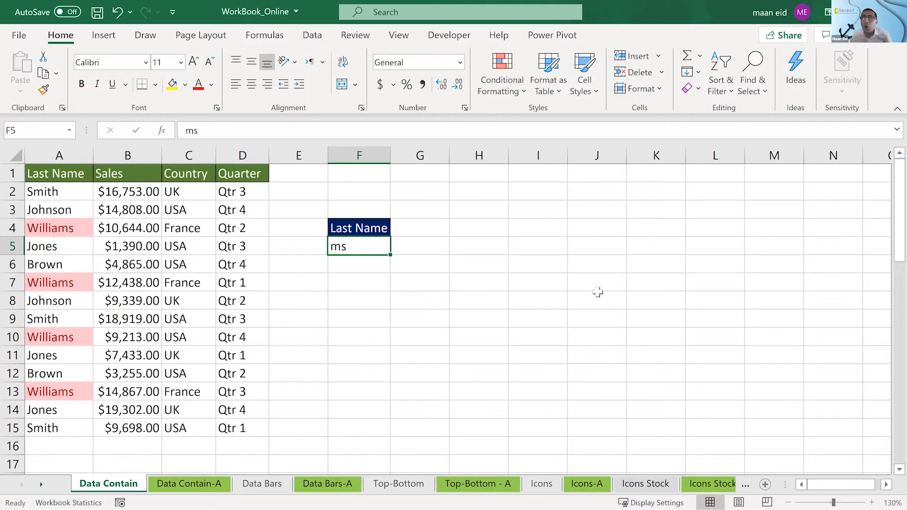
type("on")
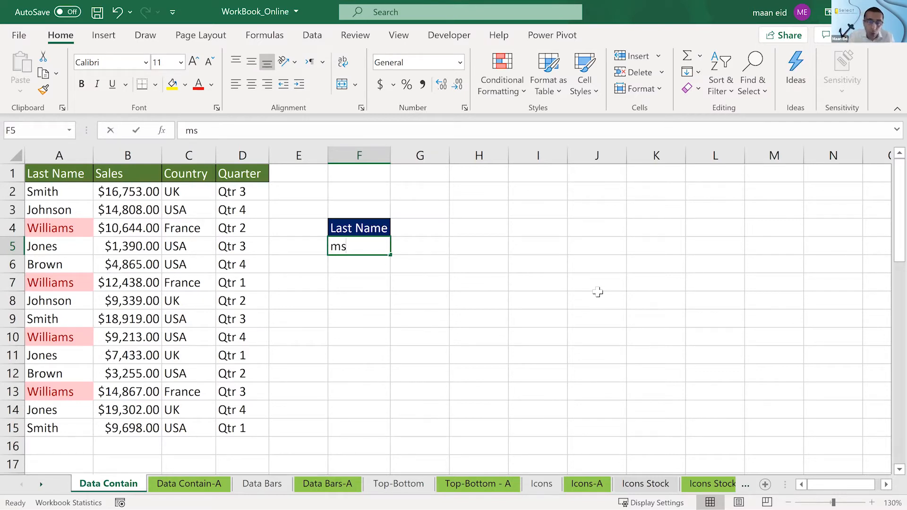
type("es")
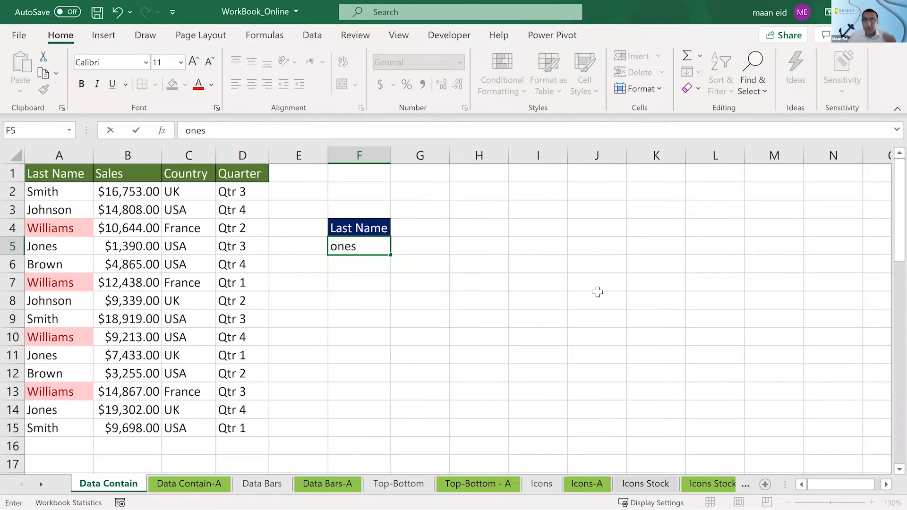
key("Return")
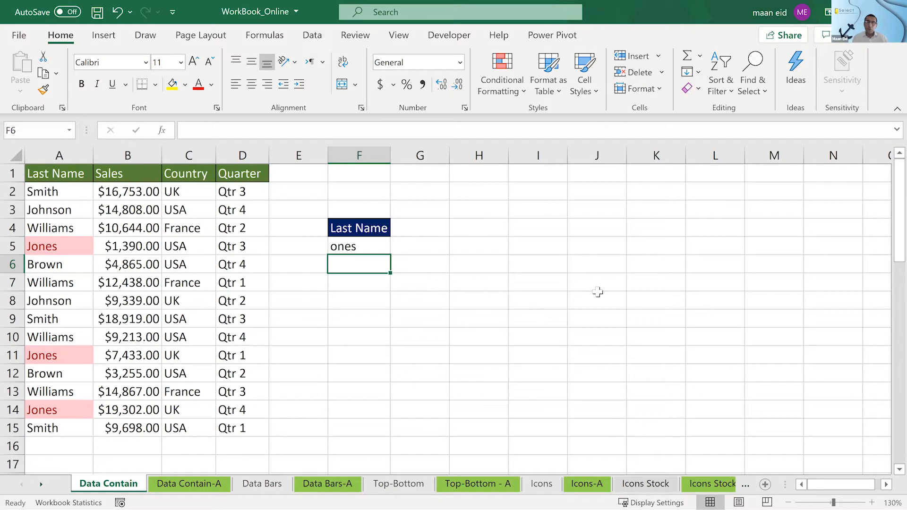
left_click(377, 249)
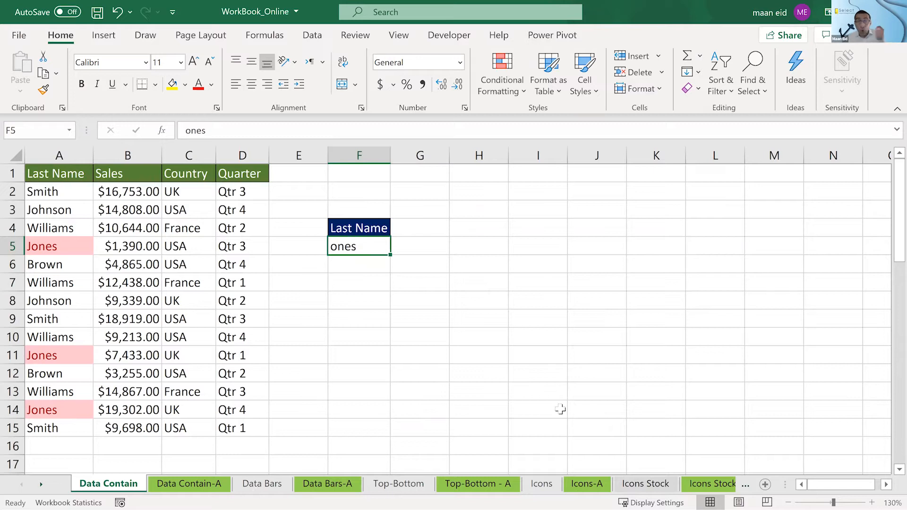
- Check the last-name highlighting on the Data Contain-A sheet and return to the Data Contain sheet
left_click(44, 193)
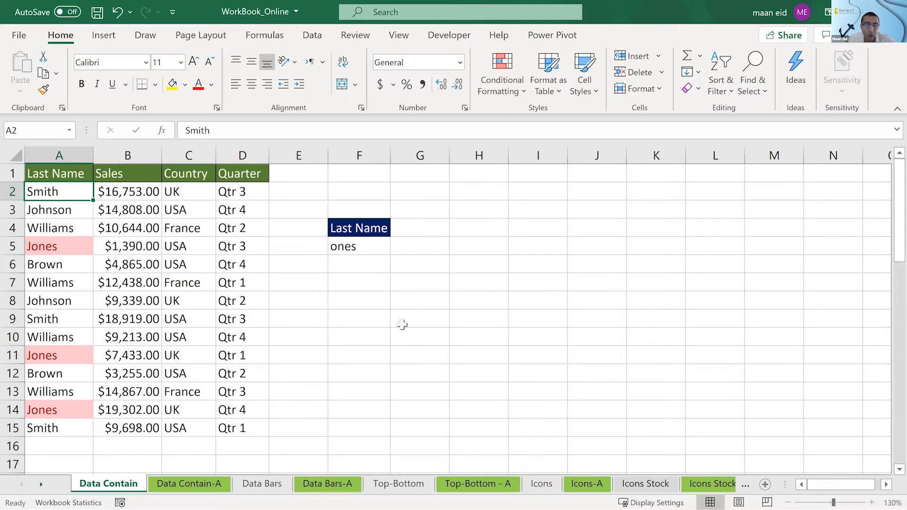
left_click(193, 481)
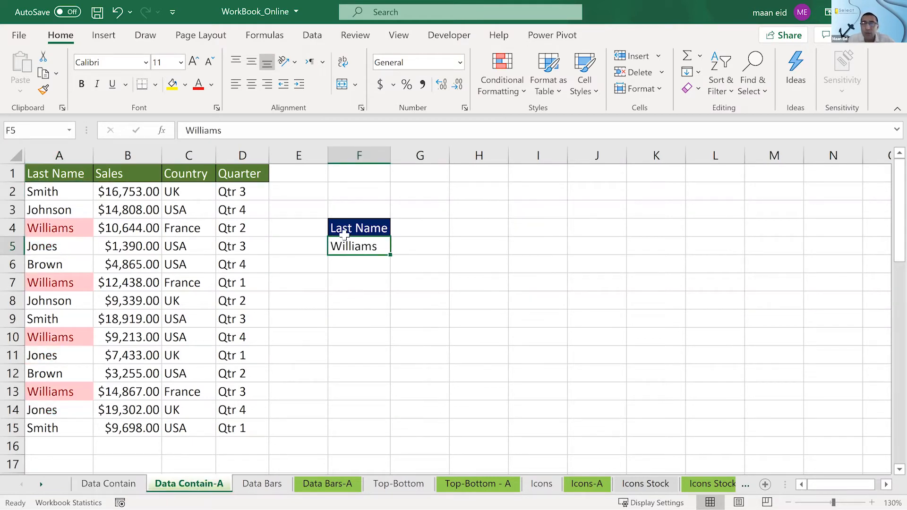
left_click(127, 487)
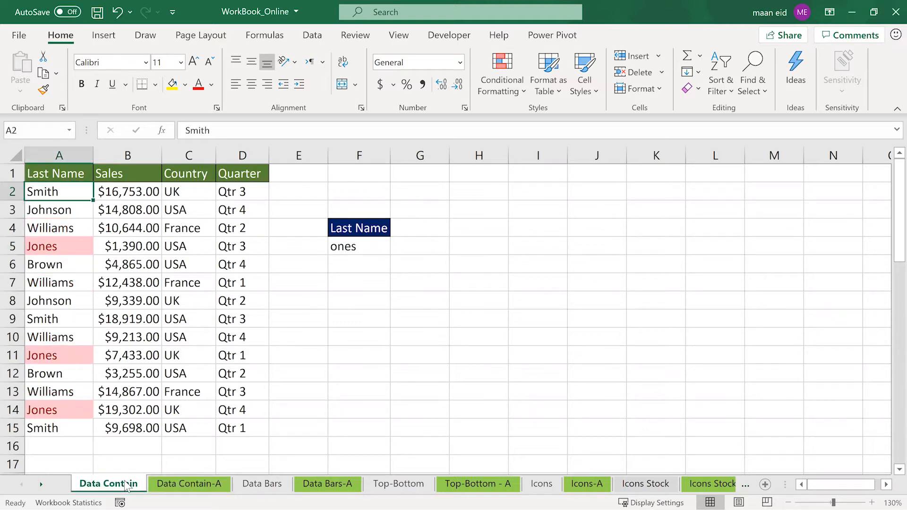
- On the Data Bars sheet, apply green solid-fill data bars to the sales amounts in B2:B15
left_click(273, 488)
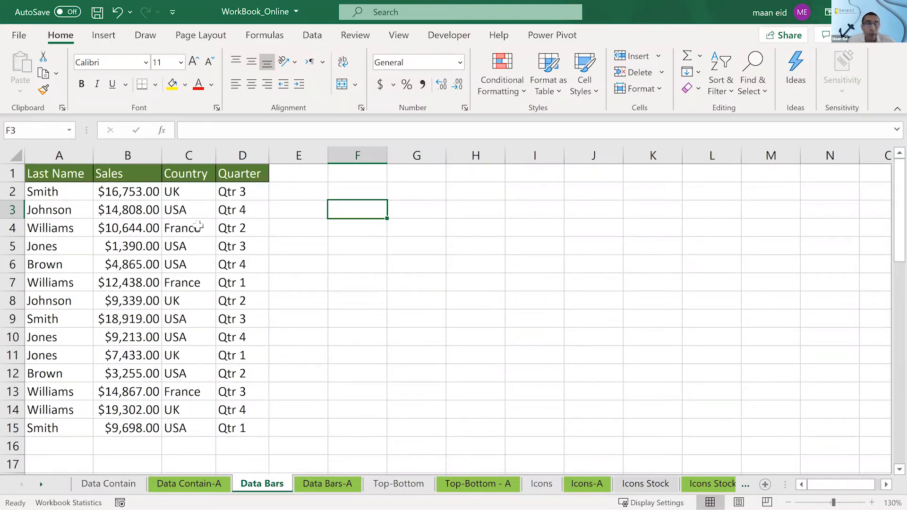
left_click_drag(142, 192, 124, 430)
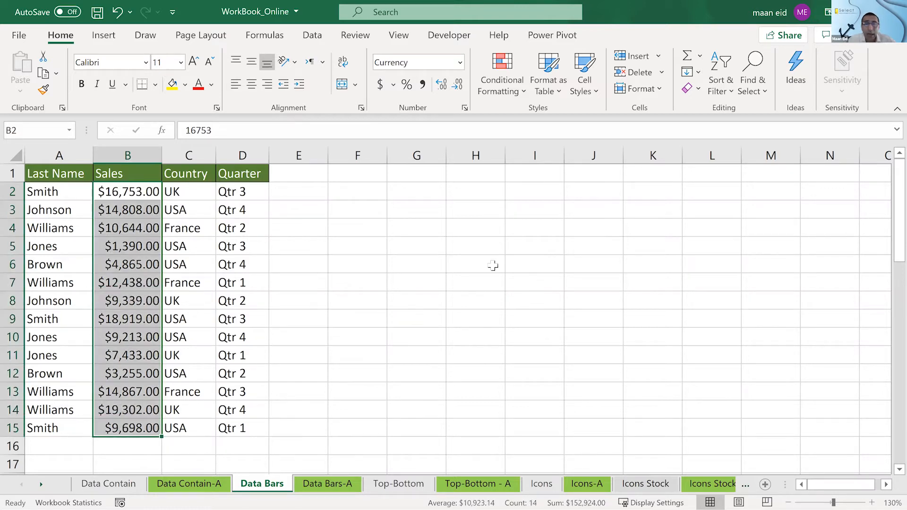
left_click(510, 84)
mouse_move(524, 191)
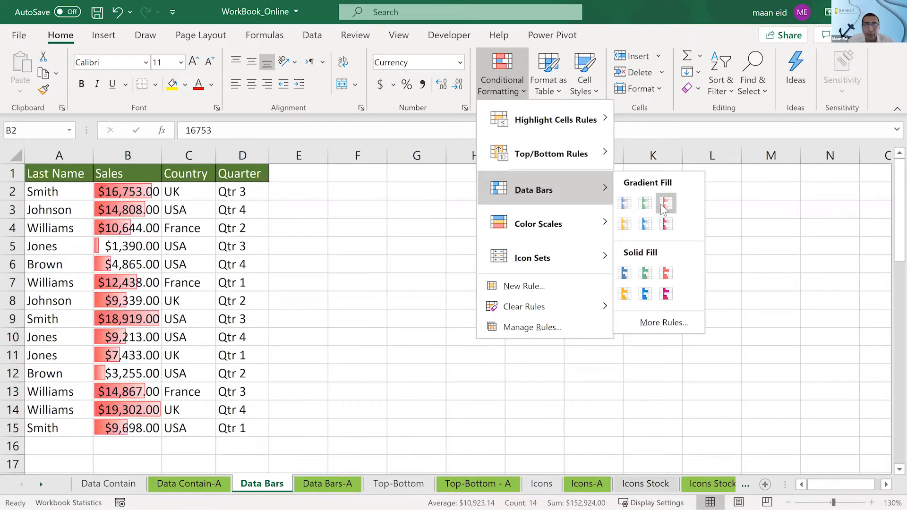
left_click(646, 273)
left_click(397, 242)
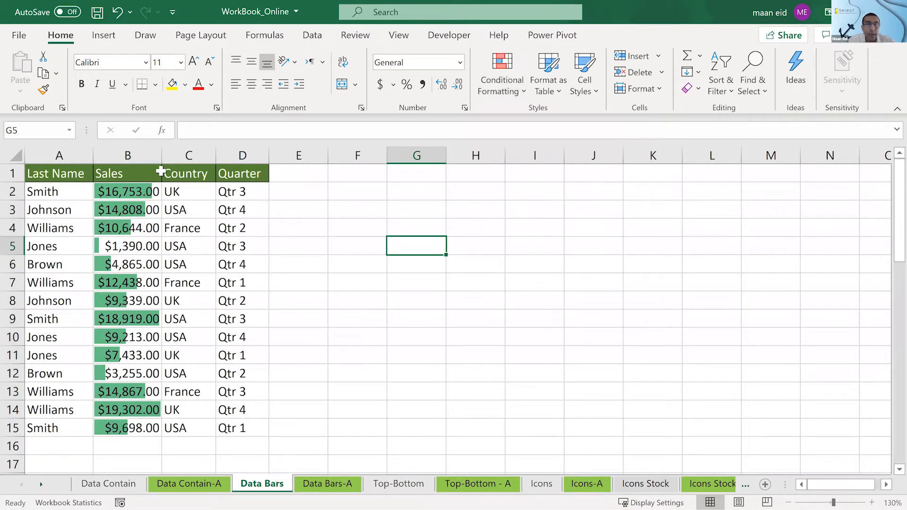
- Widen the Sales column greatly to compare its data bars, and narrow it to slightly more than its original width
left_click_drag(162, 156, 540, 183)
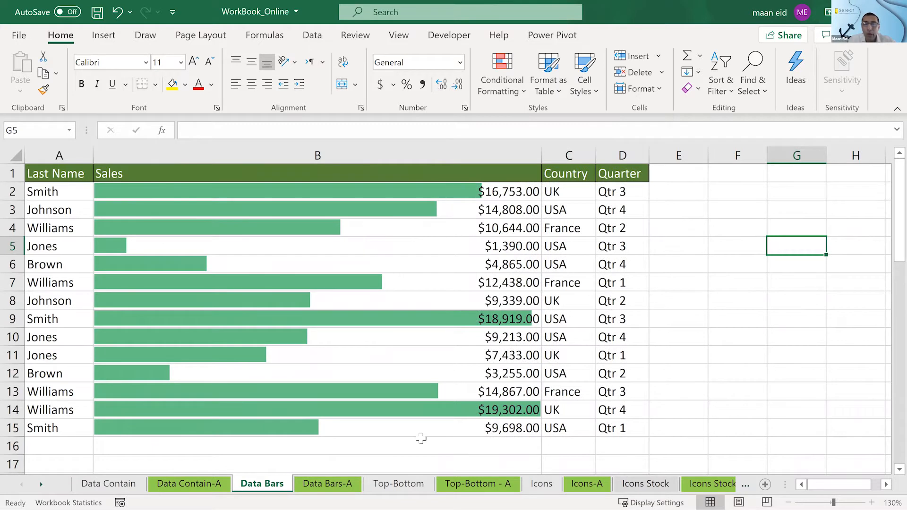
left_click(432, 414)
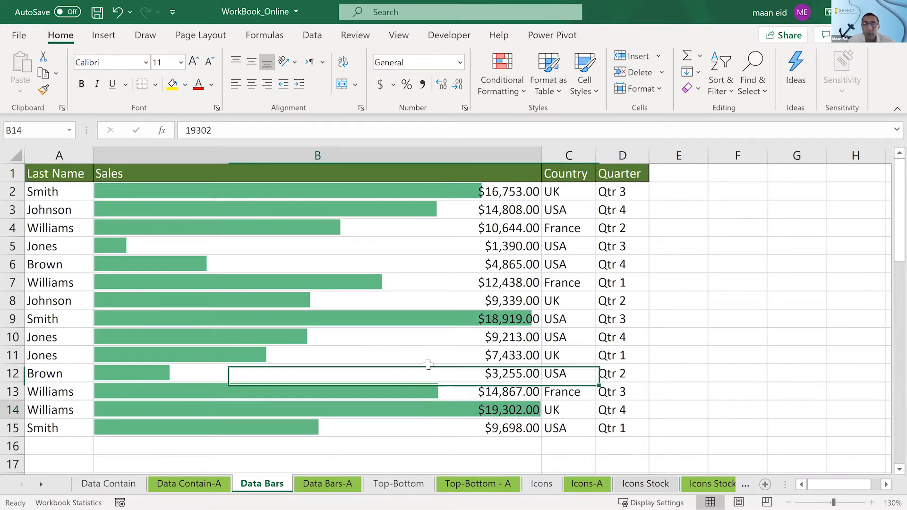
left_click(424, 320)
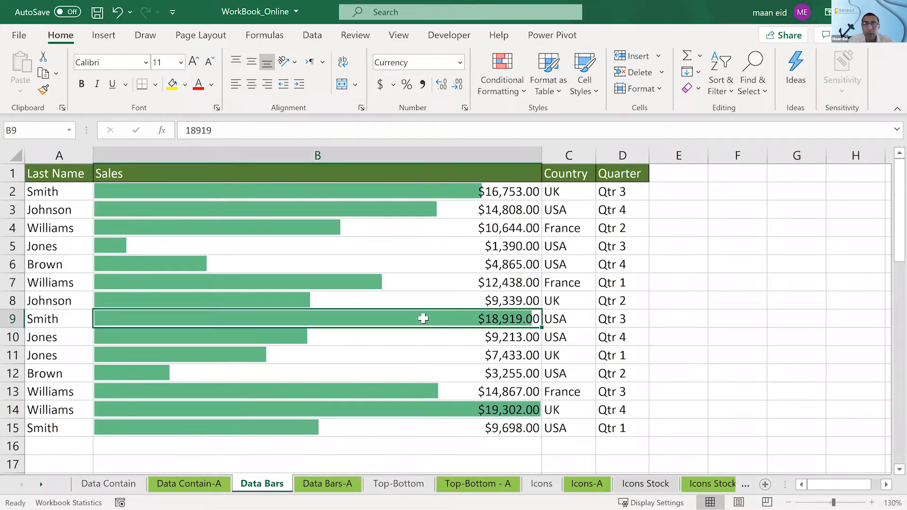
left_click(406, 190)
left_click_drag(544, 154, 198, 154)
left_click(207, 169)
left_click(345, 246)
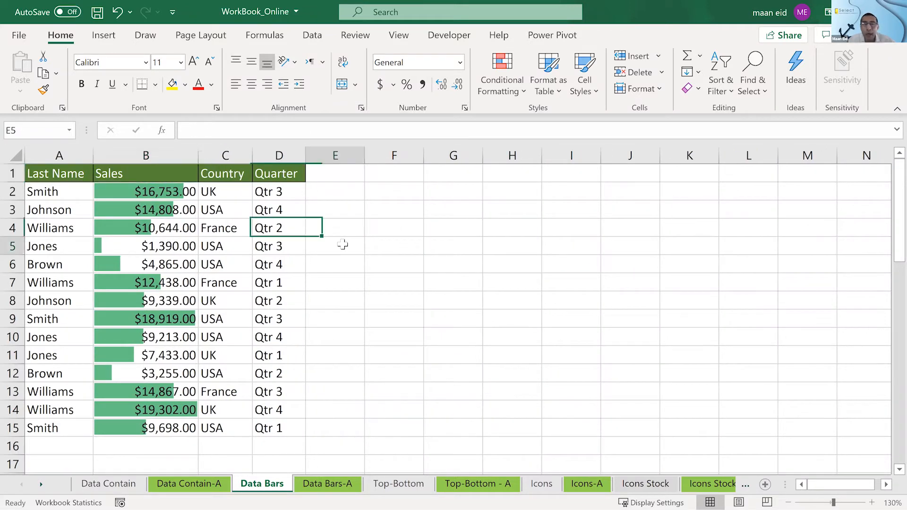
- Examine how the data bar lengths in B2:B15 reflect the lowest and highest sales for each last name
left_click_drag(155, 198, 155, 431)
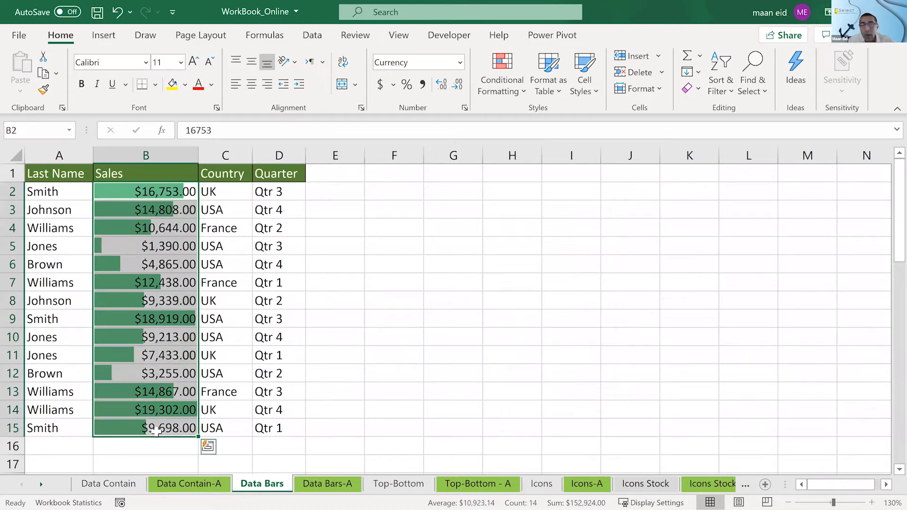
left_click(154, 255)
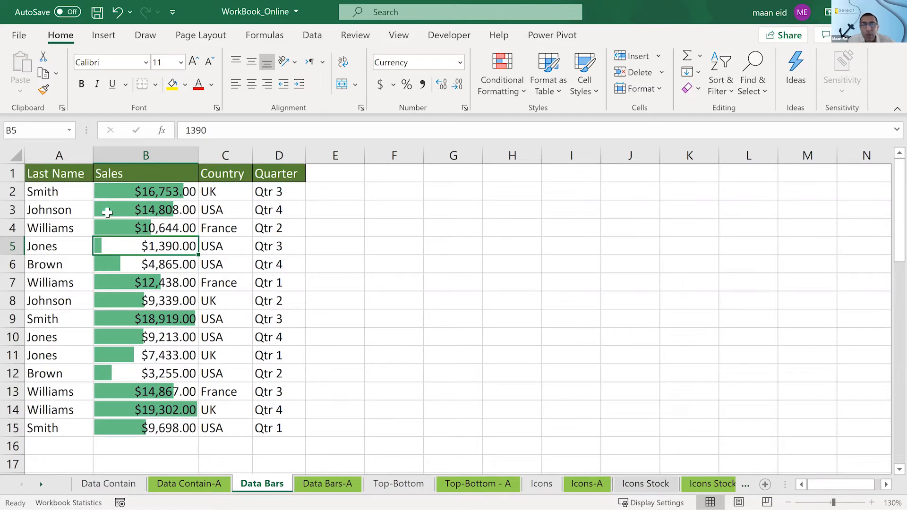
left_click(166, 407)
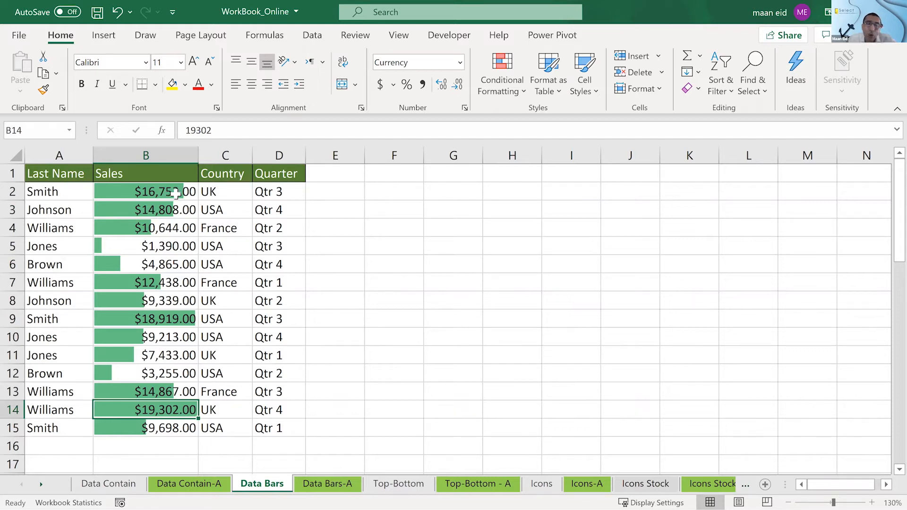
left_click_drag(176, 193, 181, 422)
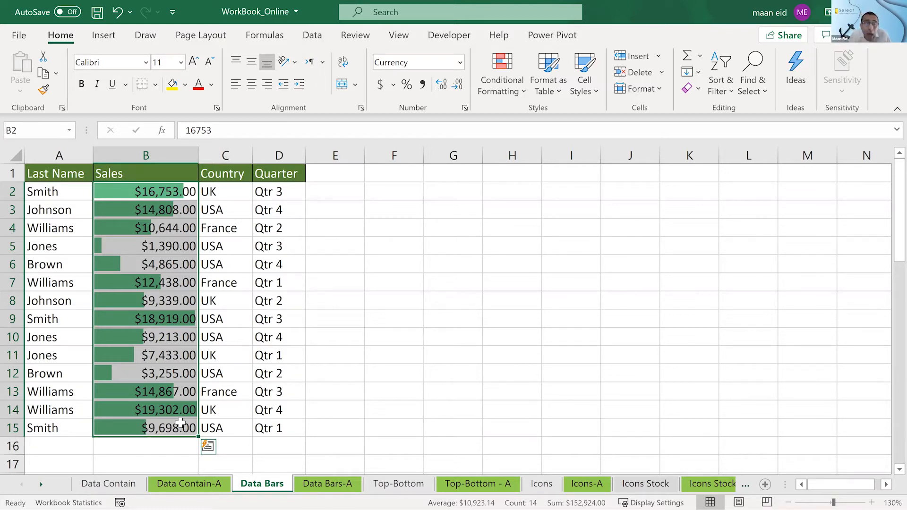
left_click(55, 189)
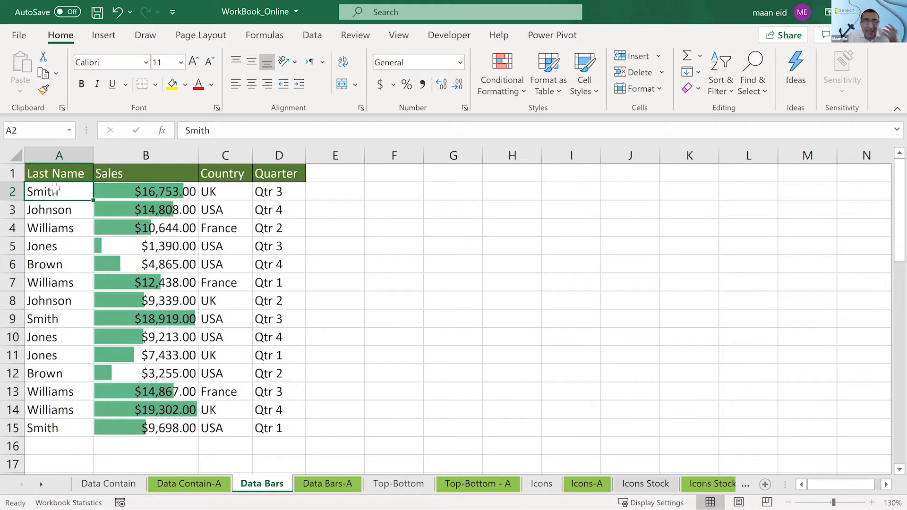
left_click(49, 214)
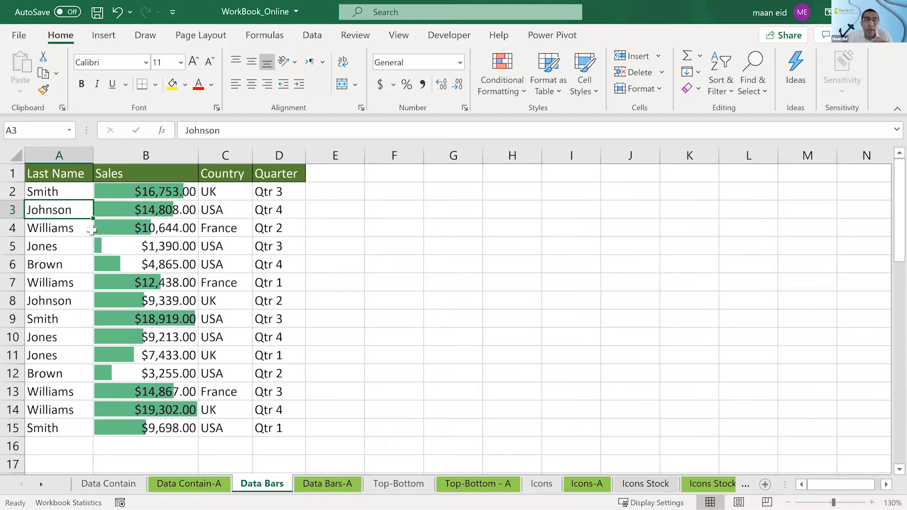
left_click(133, 197)
left_click(134, 231)
- Edit the data bar rule on the sales amounts in B2:B15 to show only the bars
left_click_drag(146, 194, 144, 431)
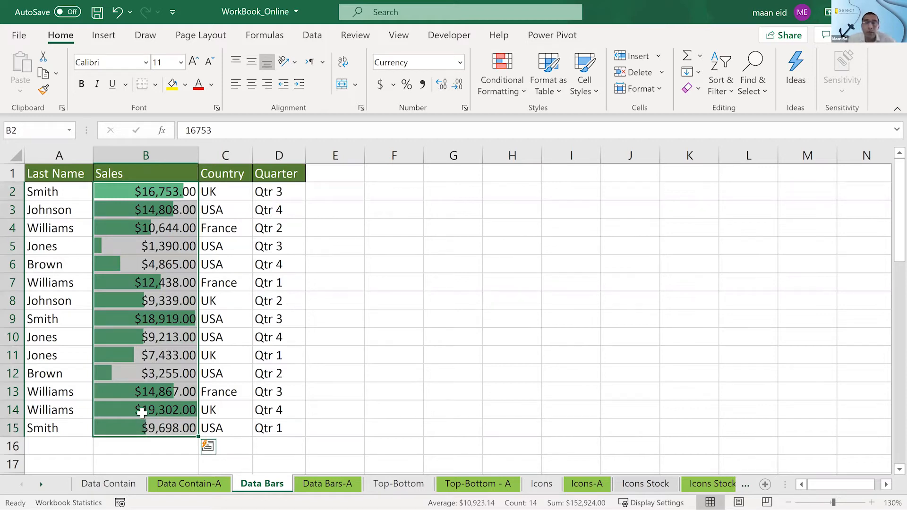
left_click(514, 90)
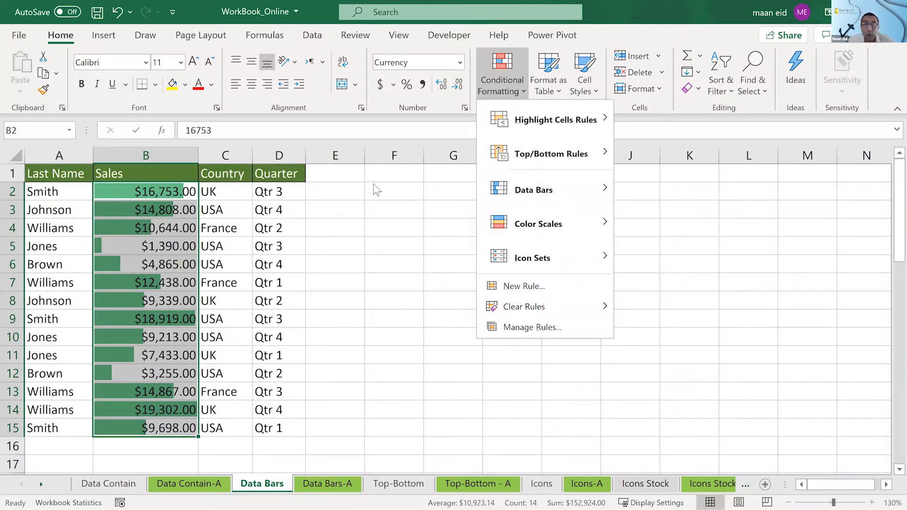
left_click(541, 325)
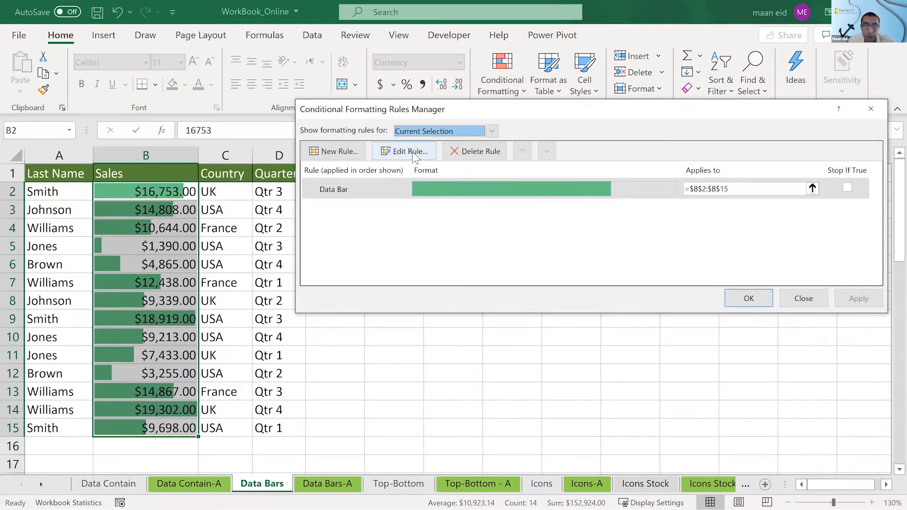
left_click(462, 195)
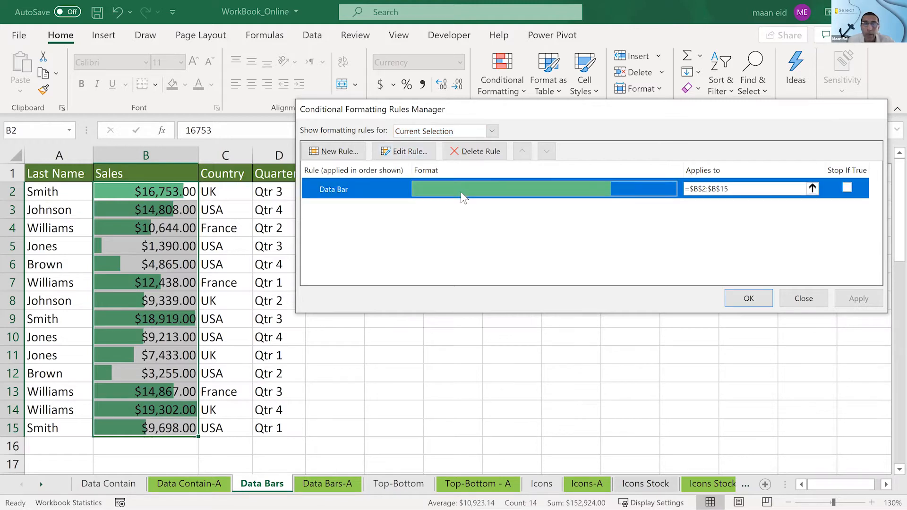
double_click(462, 195)
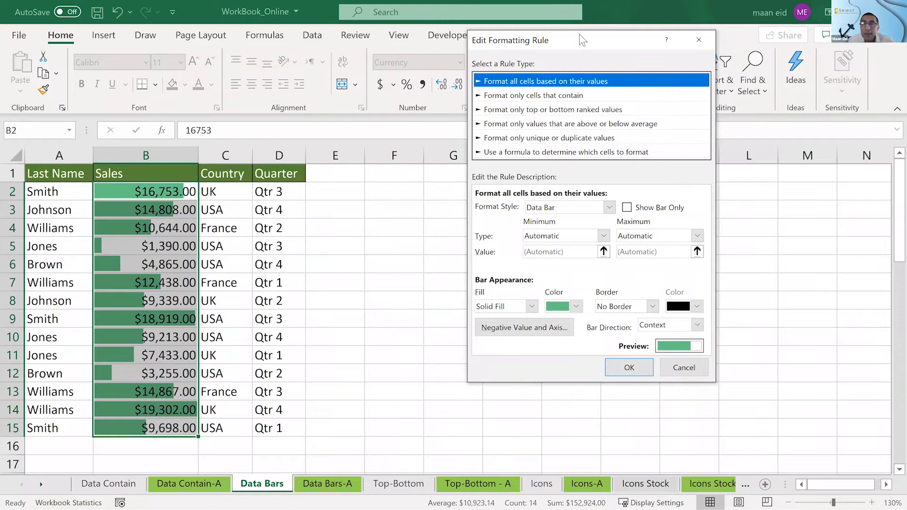
left_click_drag(579, 34, 500, 22)
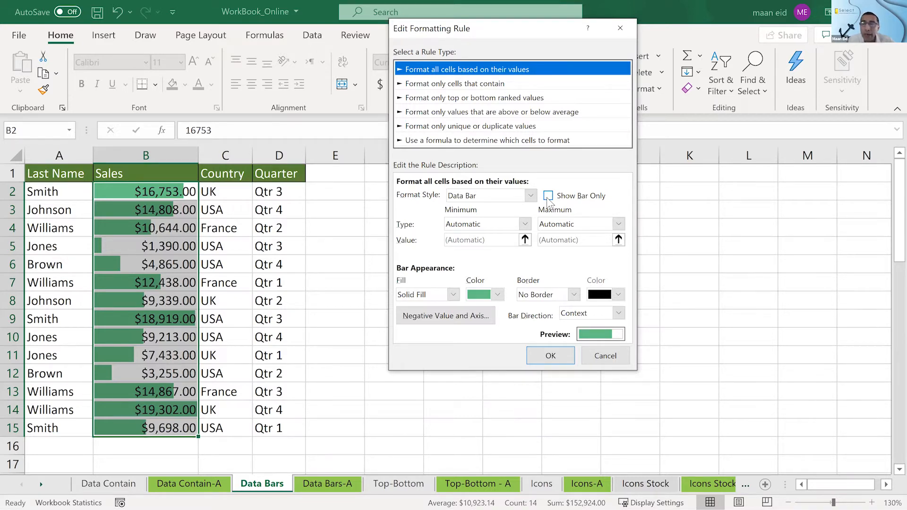
left_click(548, 196)
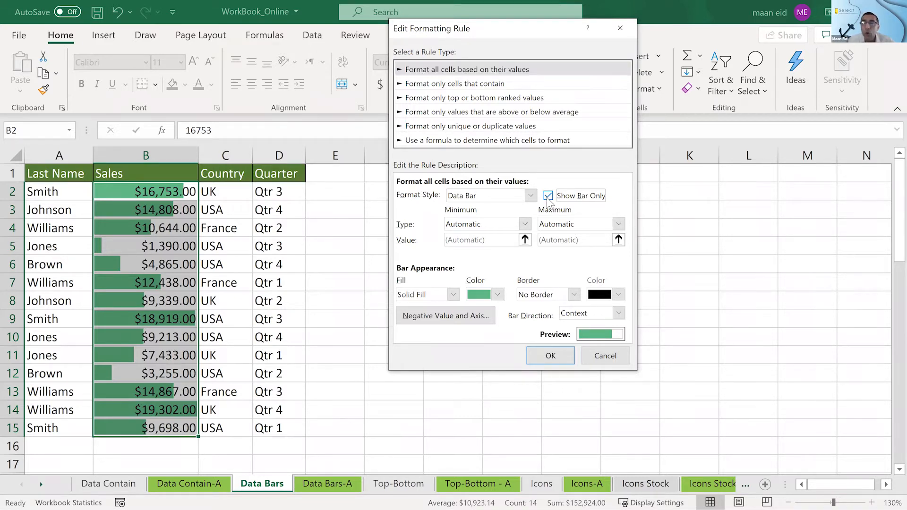
left_click(551, 355)
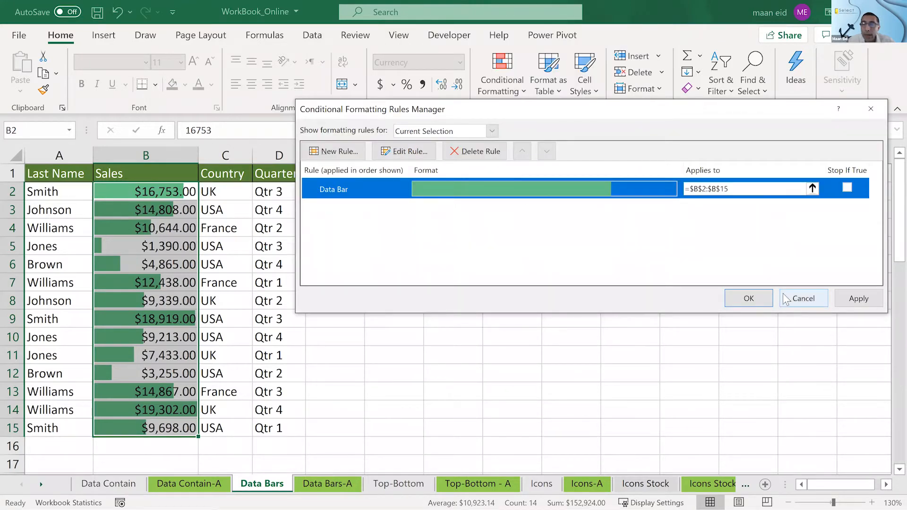
key("Return")
left_click(572, 248)
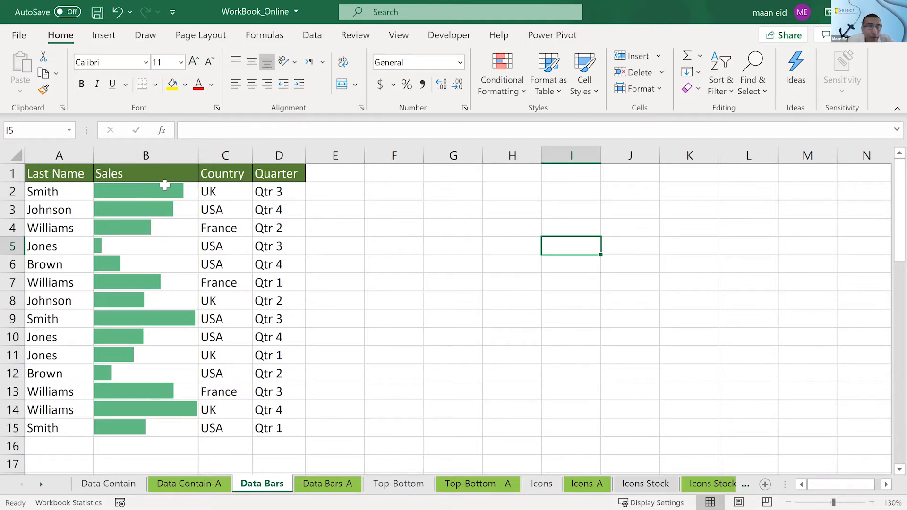
left_click_drag(163, 186, 160, 428)
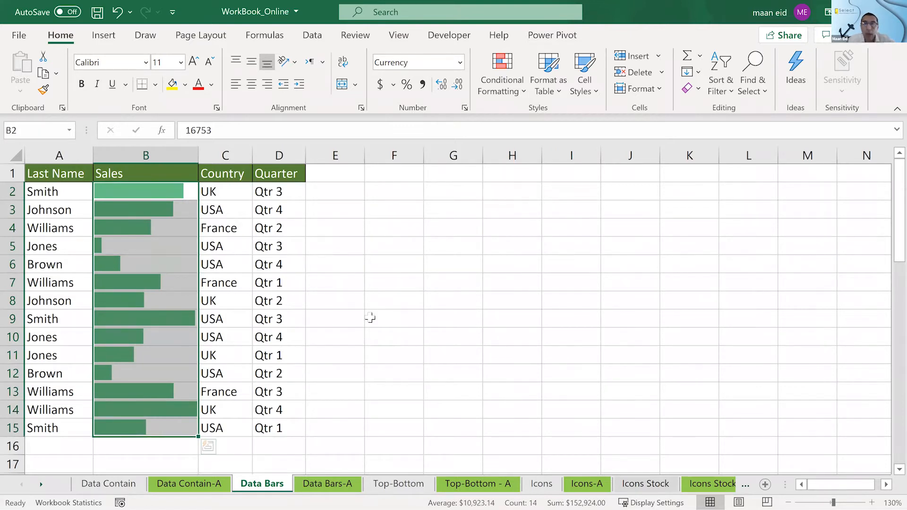
left_click(446, 236)
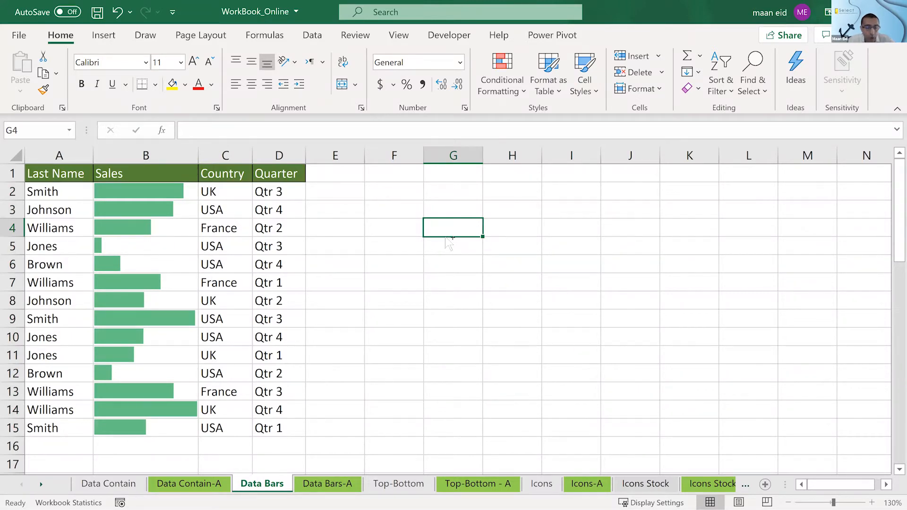
- Undo the bar-only setting, the Sales column width changes and the data bars in B2:B15
key("ctrl+z")
key("ctrl+z")
key("ctrl+z")
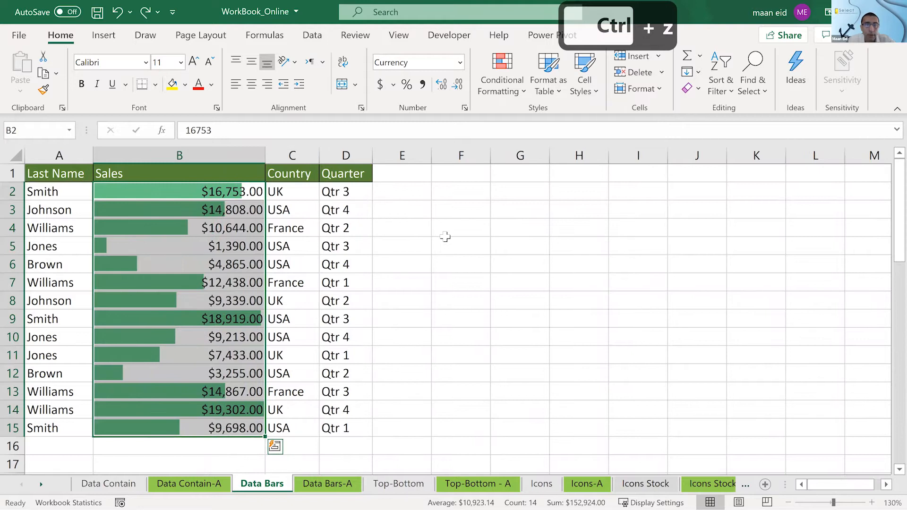
key("ctrl+z")
key("ctrl+z")
key("ctrl+z")
key("ctrl+z")
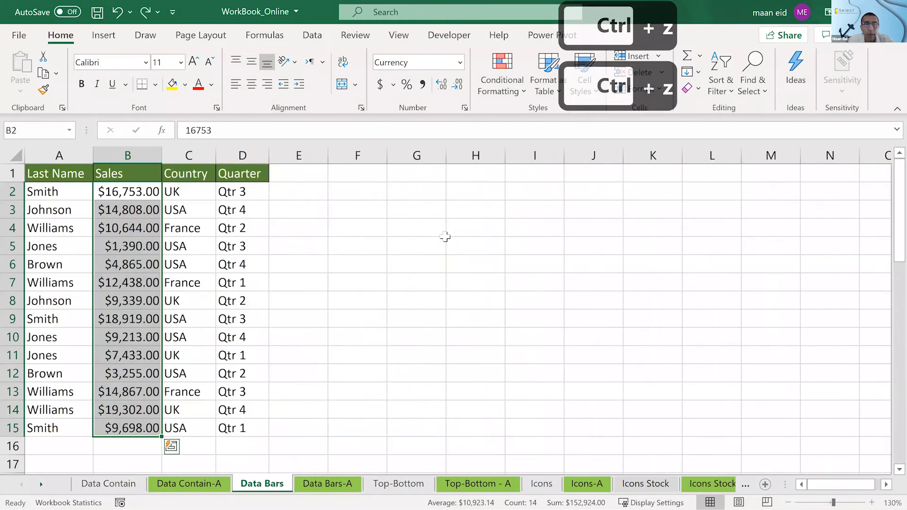
left_click(445, 237)
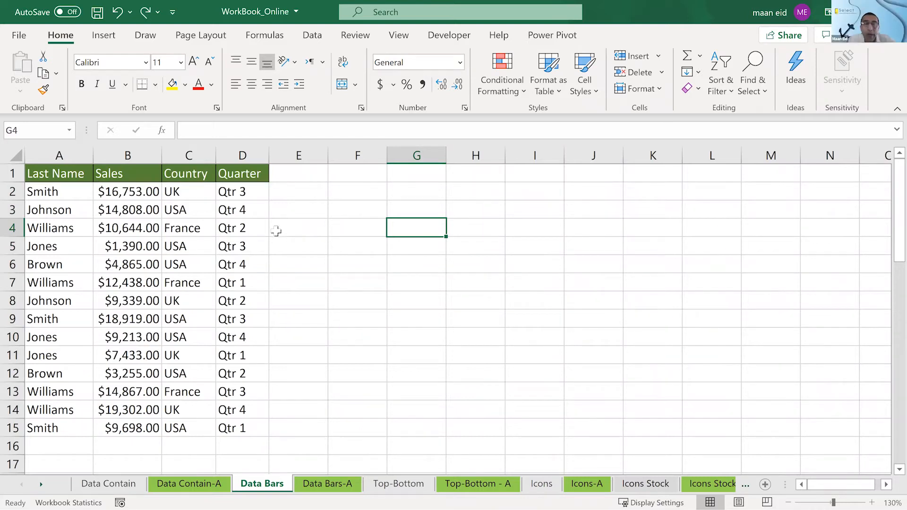
left_click(152, 191)
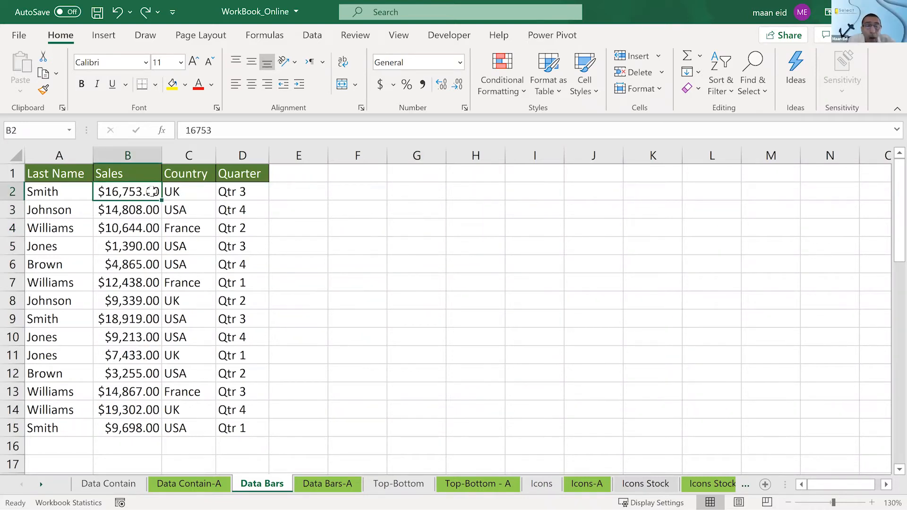
left_click_drag(151, 191, 135, 429)
left_click_drag(308, 191, 314, 425)
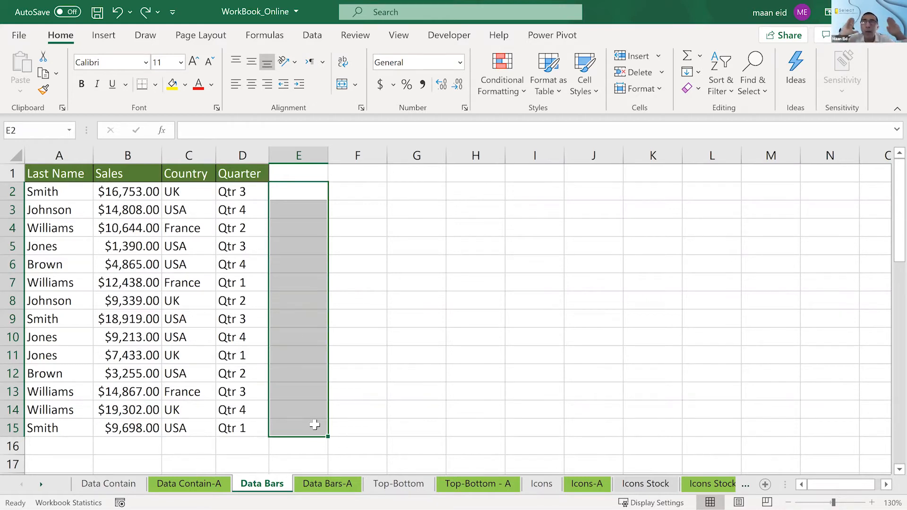
left_click(378, 343)
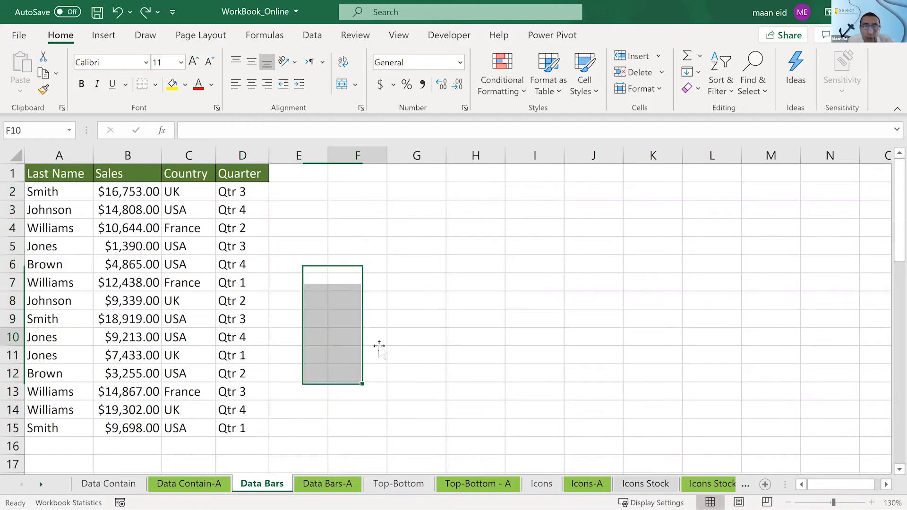
left_click_drag(145, 191, 149, 428)
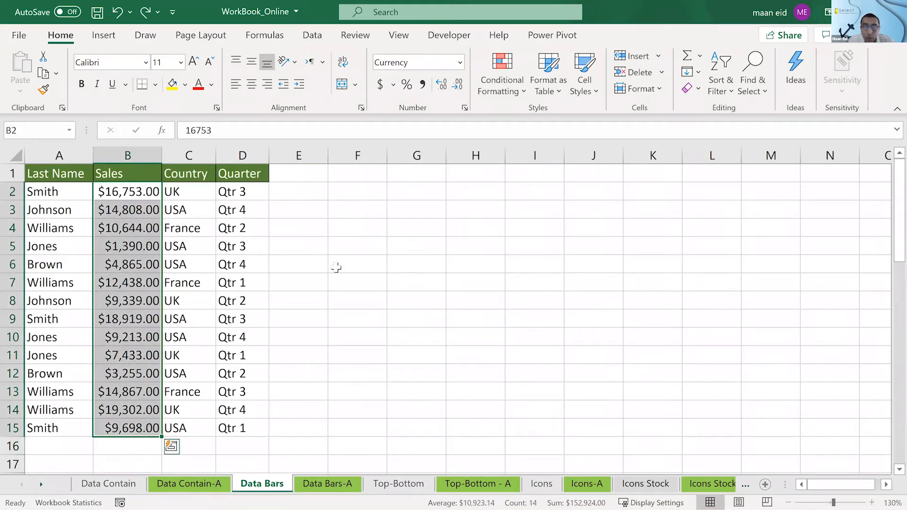
left_click_drag(313, 196, 315, 420)
left_click(154, 192)
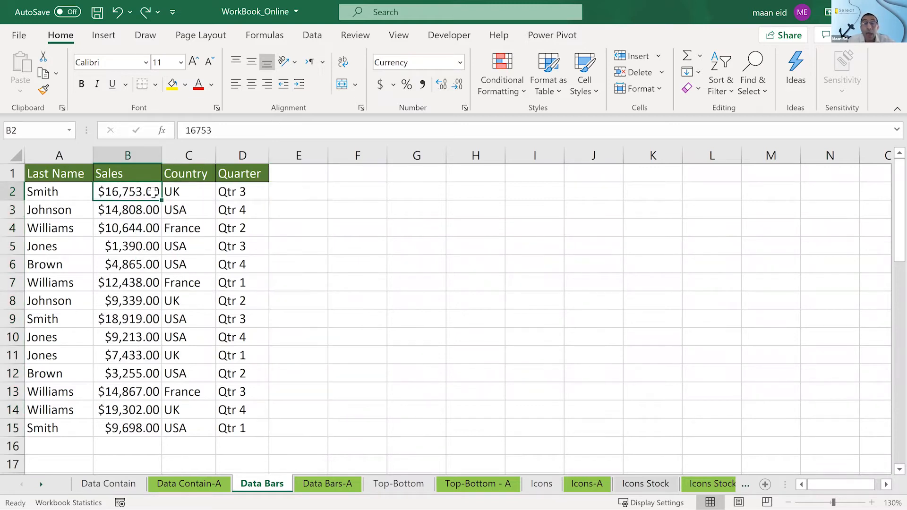
left_click_drag(312, 191, 321, 430)
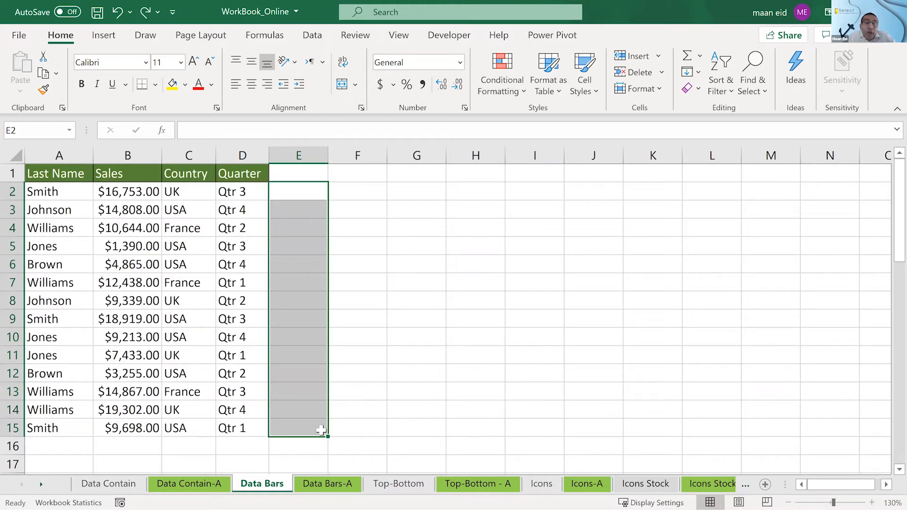
left_click(313, 188)
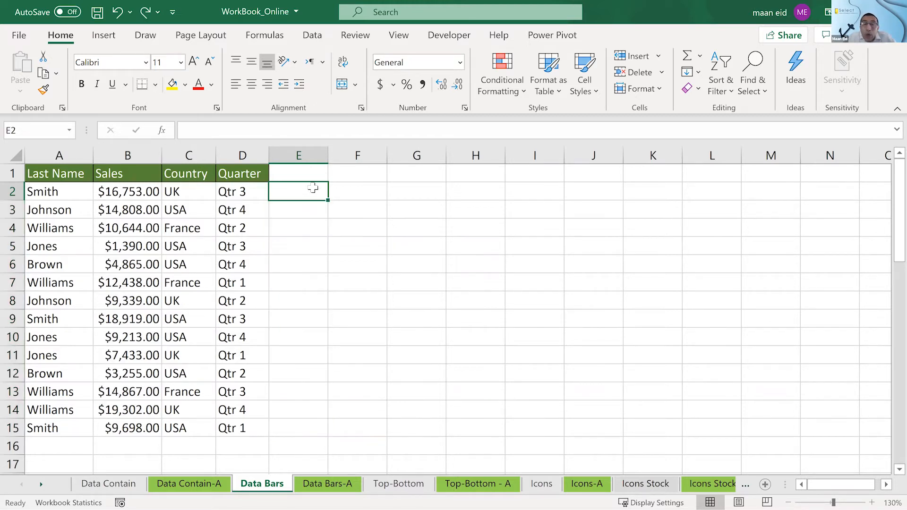
left_click(133, 194)
left_click_drag(287, 189, 327, 421)
left_click(492, 337)
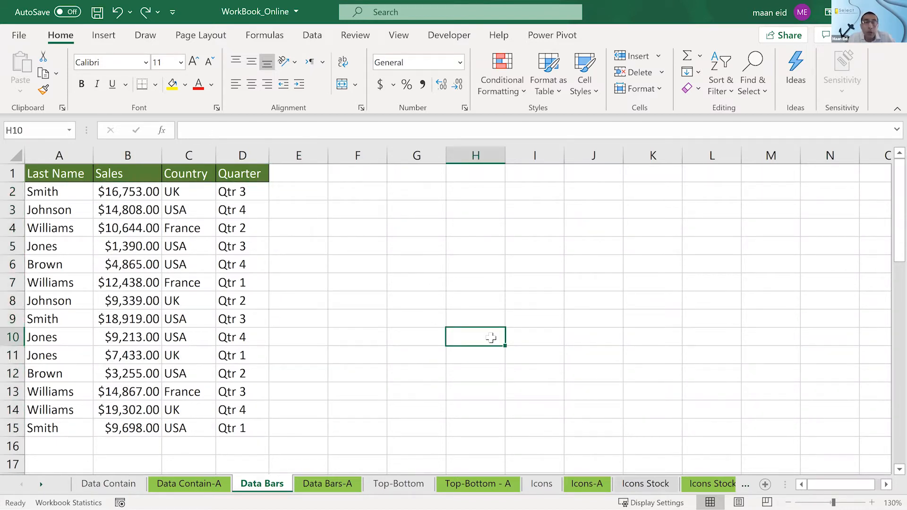
- Enter =B2 in E2, fill the formula down to E15, and widen column E slightly
left_click(308, 191)
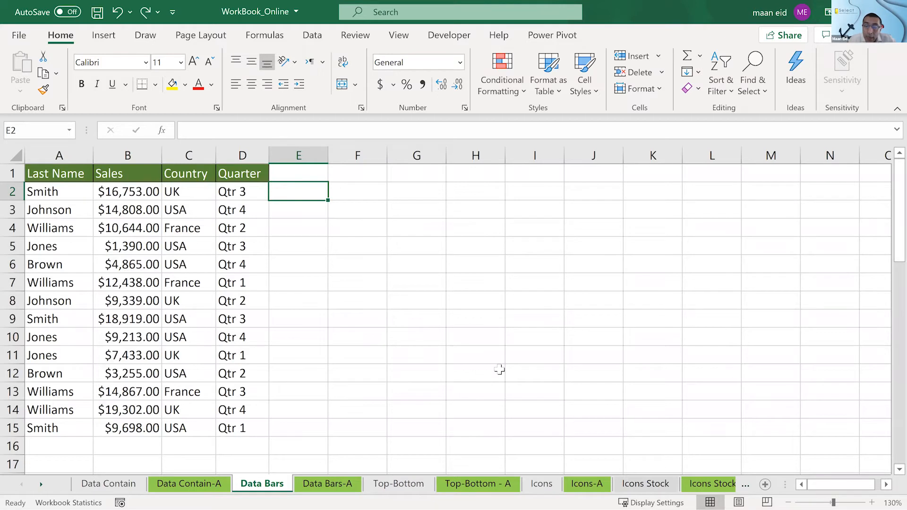
type("=")
left_click(145, 191)
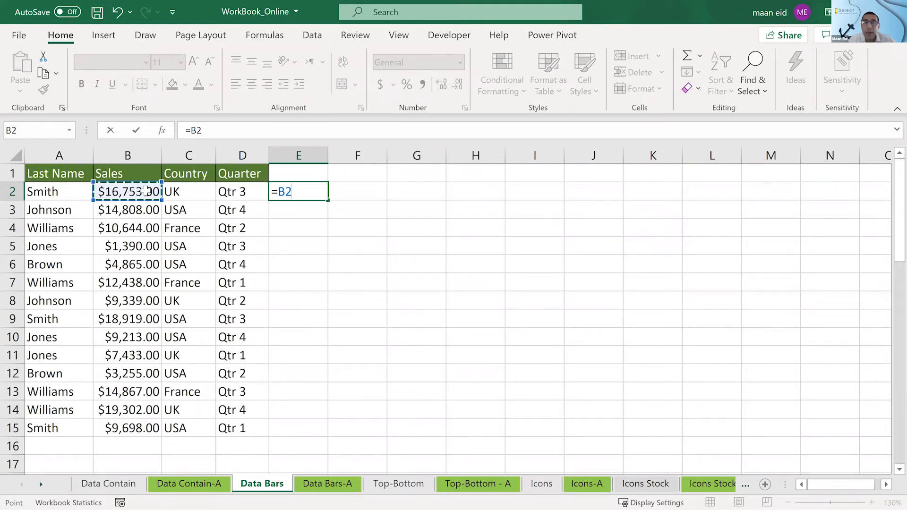
key("Return")
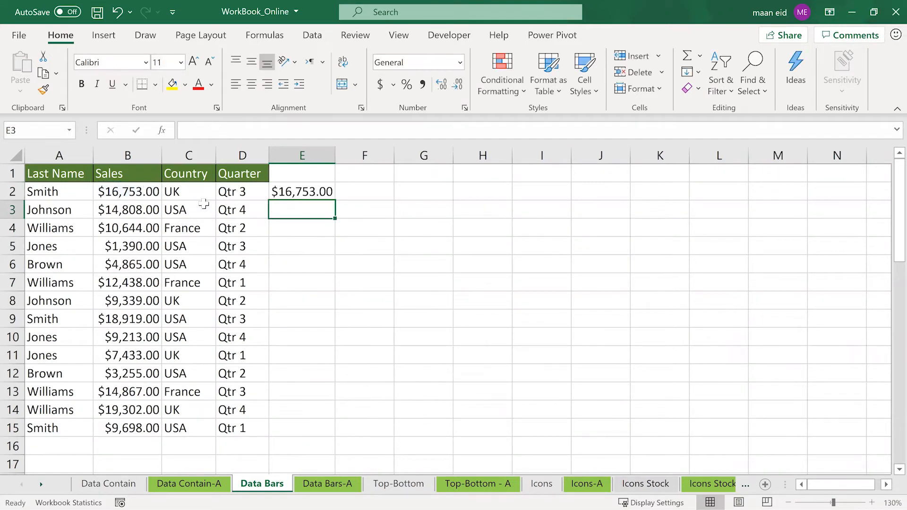
left_click(325, 192)
left_click_drag(334, 201, 320, 436)
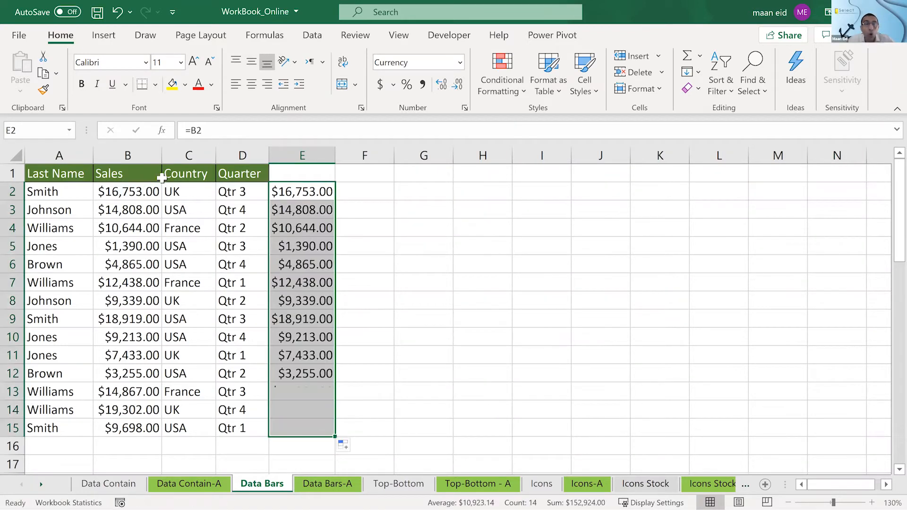
left_click_drag(335, 156, 344, 156)
- Enter the header BARS in E1 above the copied sales amounts
left_click(311, 228)
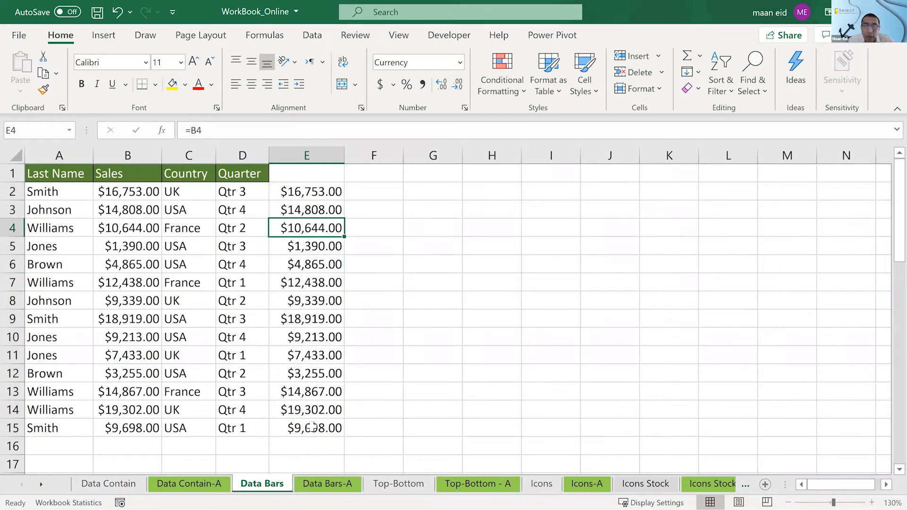
key("Up")
key("Up")
key("Up")
type("BARs")
key("BackSpace")
type("S")
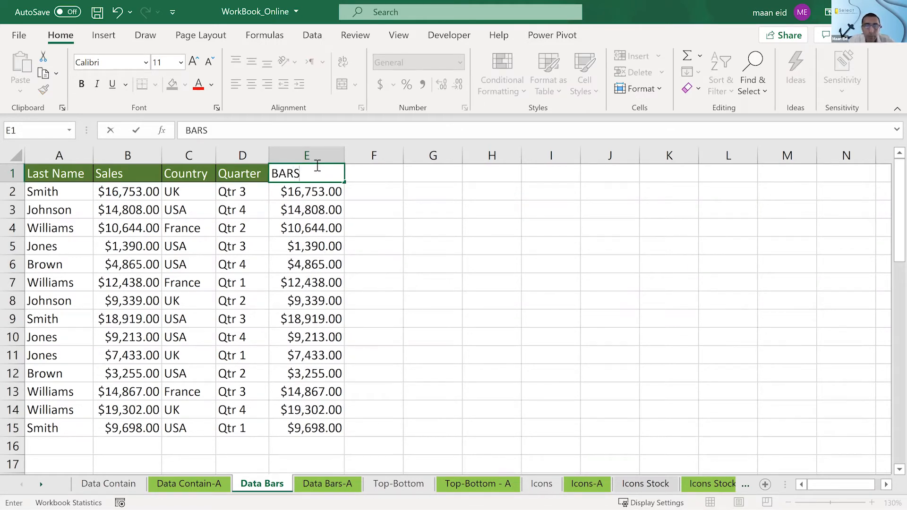
key("Return")
left_click(354, 179)
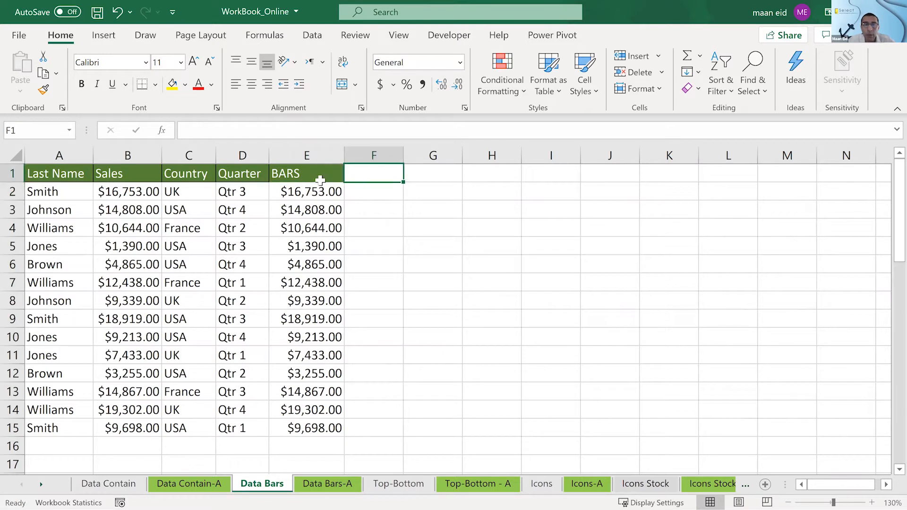
- Apply green solid-fill data bars to the BARS values in E2:E15
left_click(321, 194)
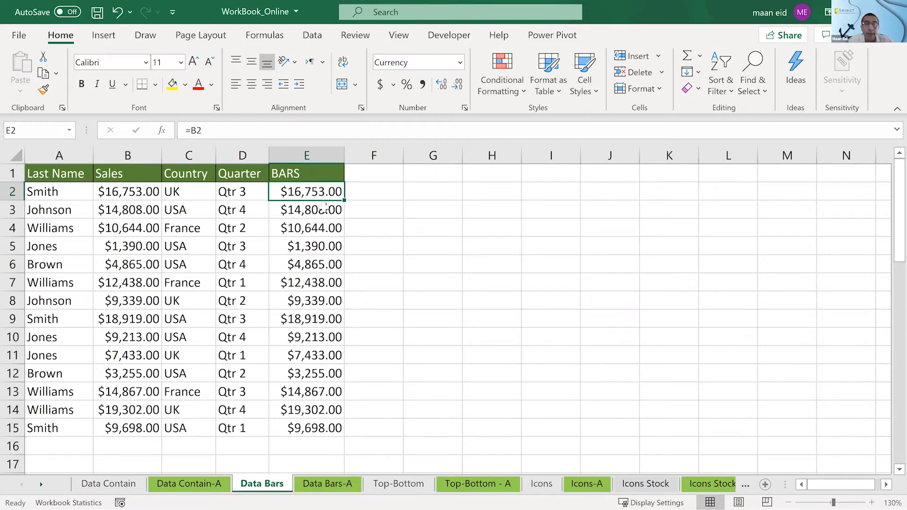
left_click_drag(313, 189, 295, 424)
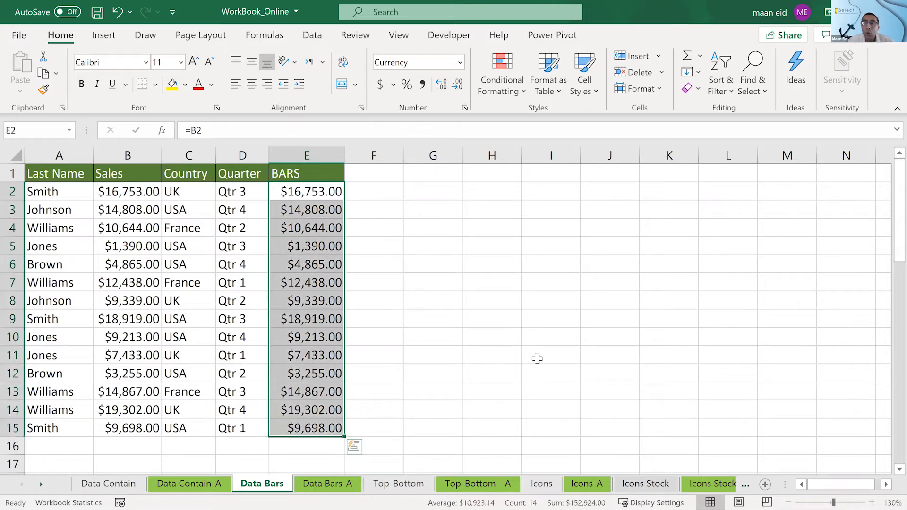
left_click(501, 95)
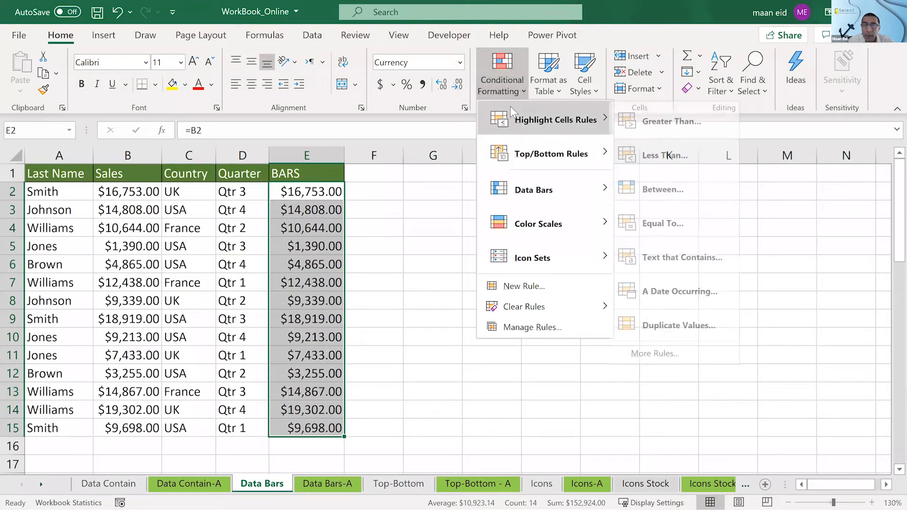
mouse_move(507, 198)
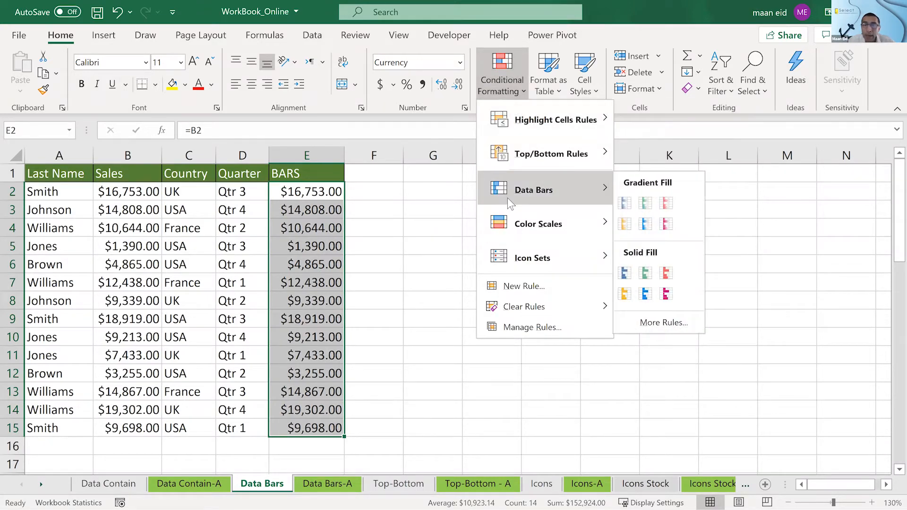
left_click(646, 273)
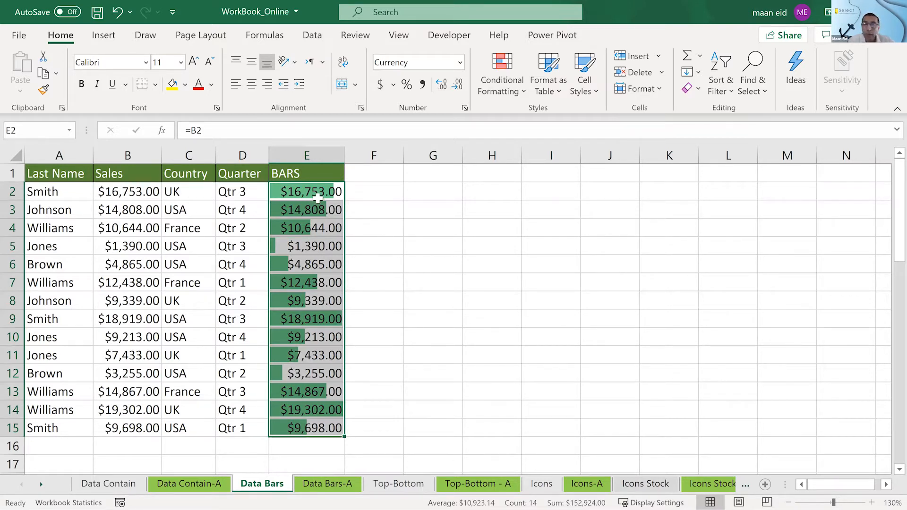
- Edit the data bar rule on E2:E15 so the BARS column shows only the bars without the numbers
left_click(500, 90)
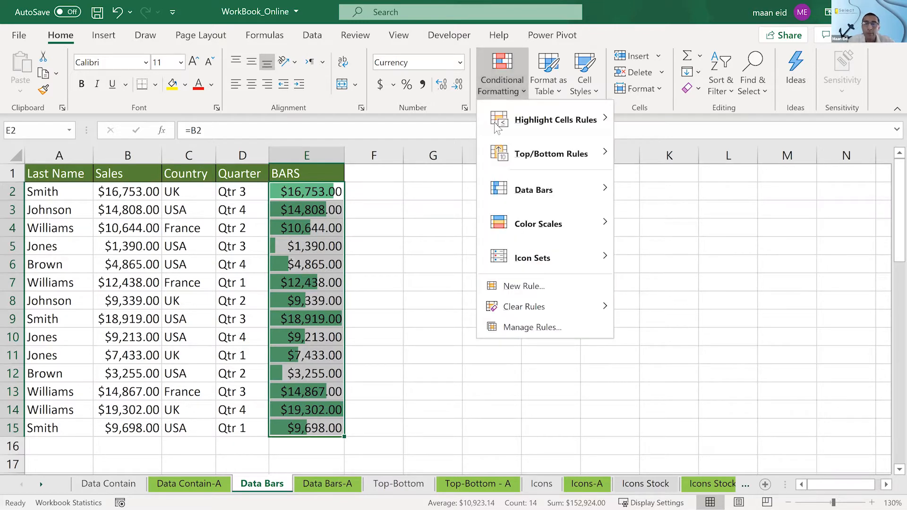
left_click(520, 331)
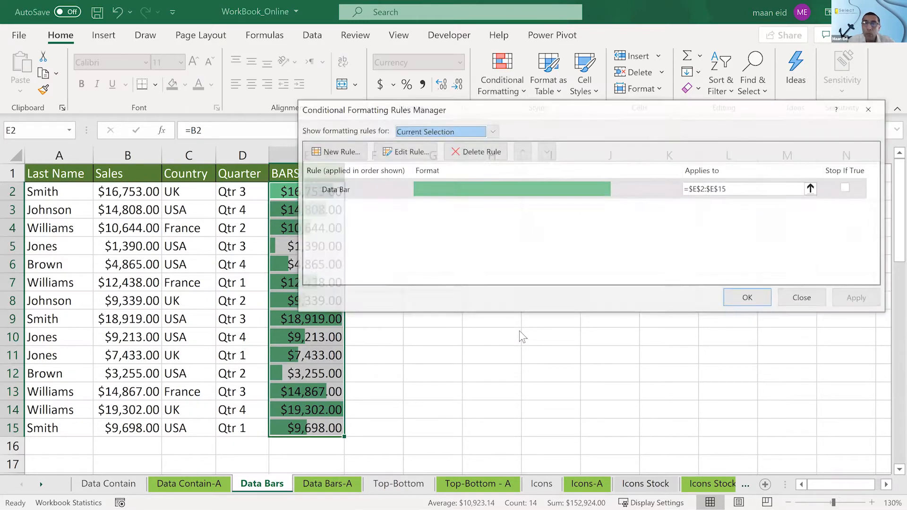
left_click_drag(531, 114, 656, 109)
double_click(637, 182)
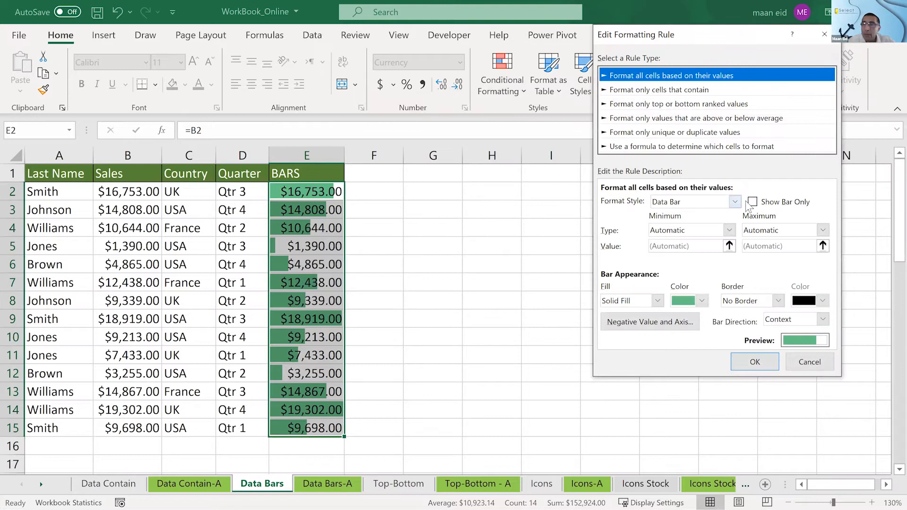
left_click(752, 203)
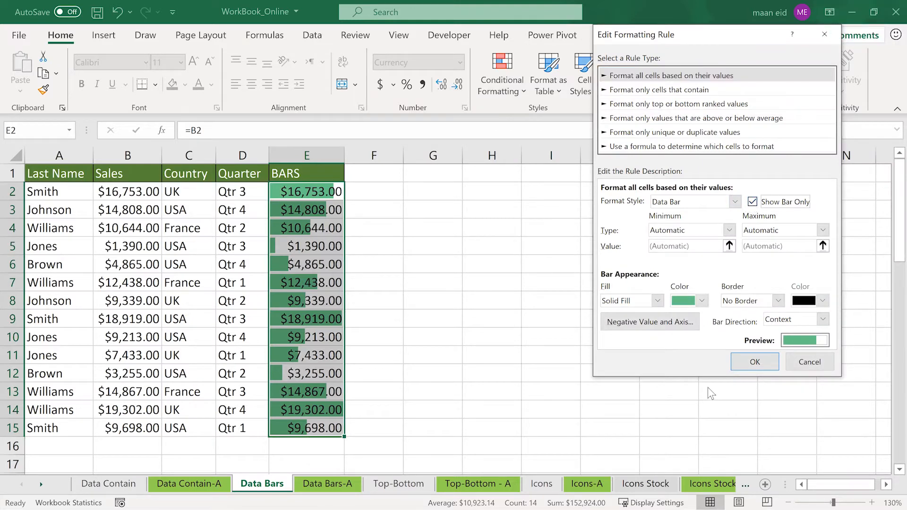
left_click(744, 360)
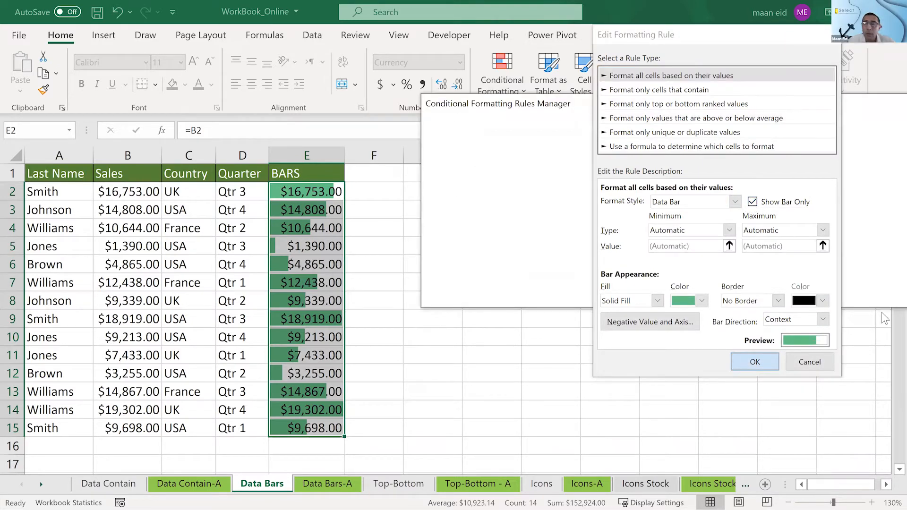
left_click(869, 296)
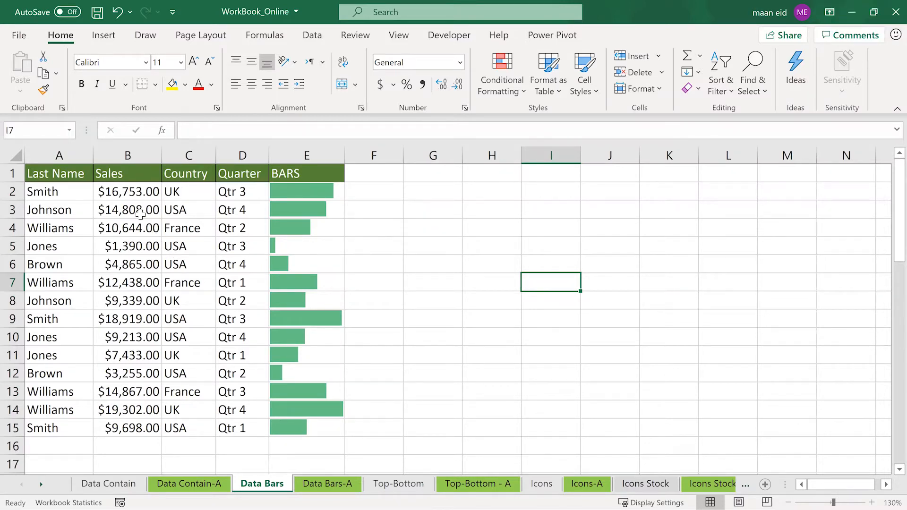
- Change the Sales amount in B2 to 6000 and the one in B4 to 19000
left_click(134, 194)
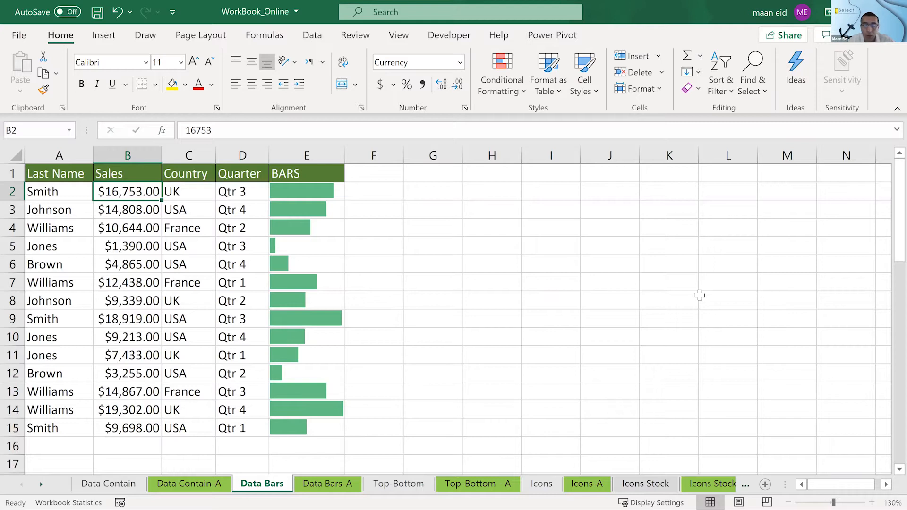
type("6000")
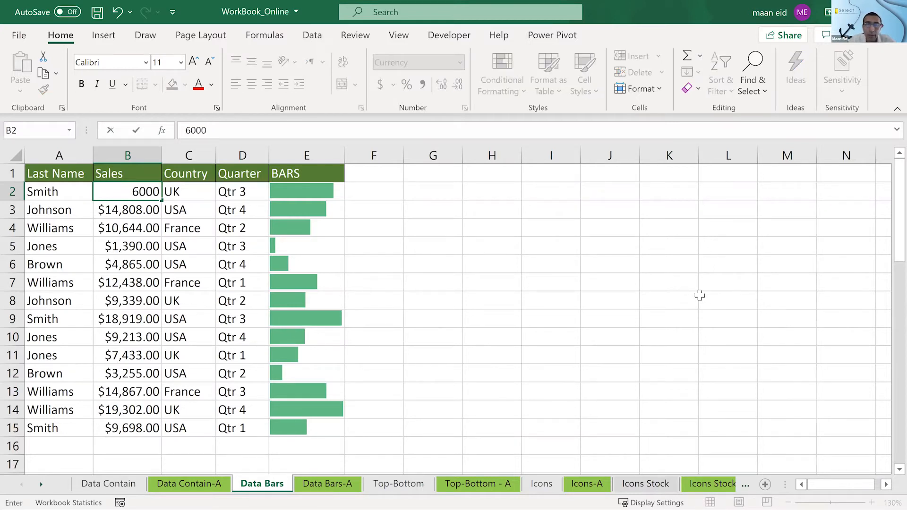
key("Return")
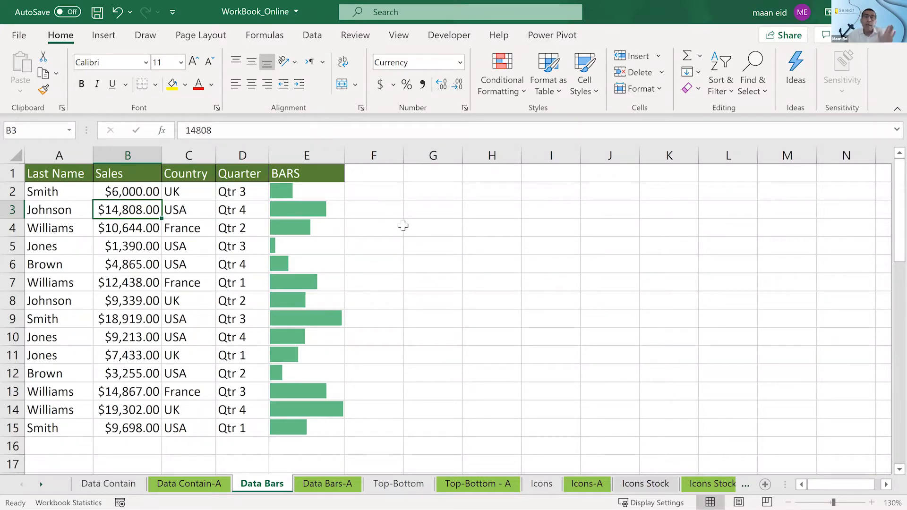
left_click(118, 231)
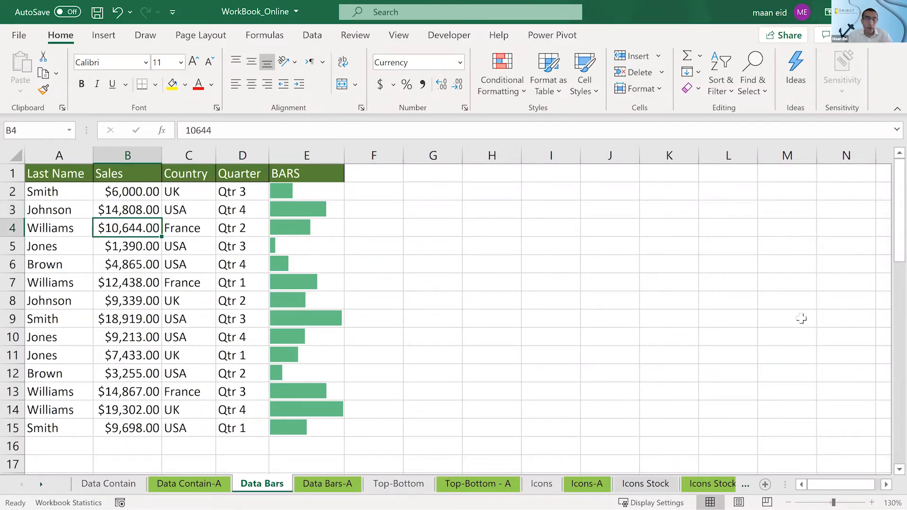
type("90000")
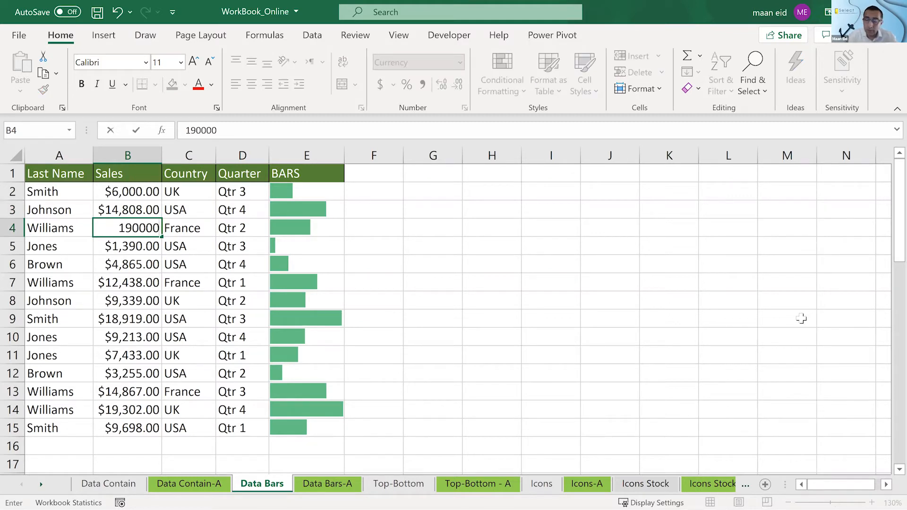
key("BackSpace")
key("Return")
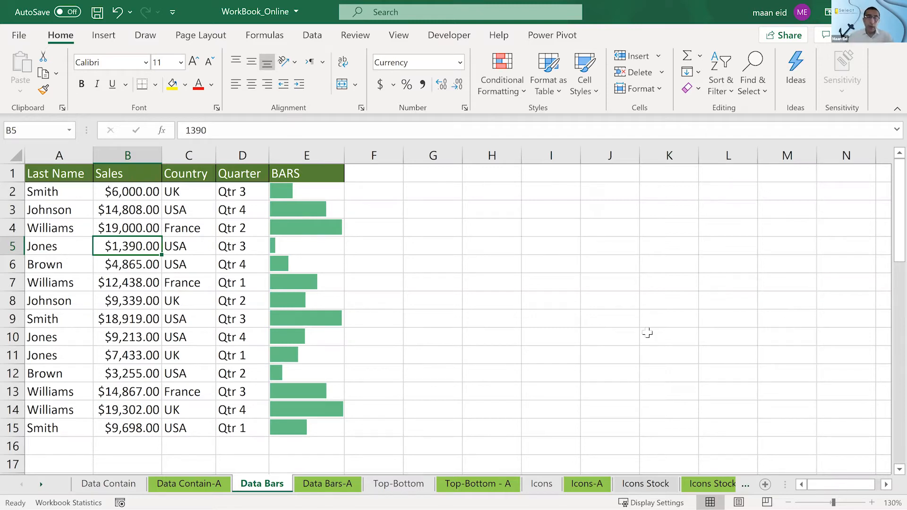
- Glance at the Data Bars-A sheet, and select the Sales amounts C2:C15 on the Top-Bottom sheet
left_click(326, 482)
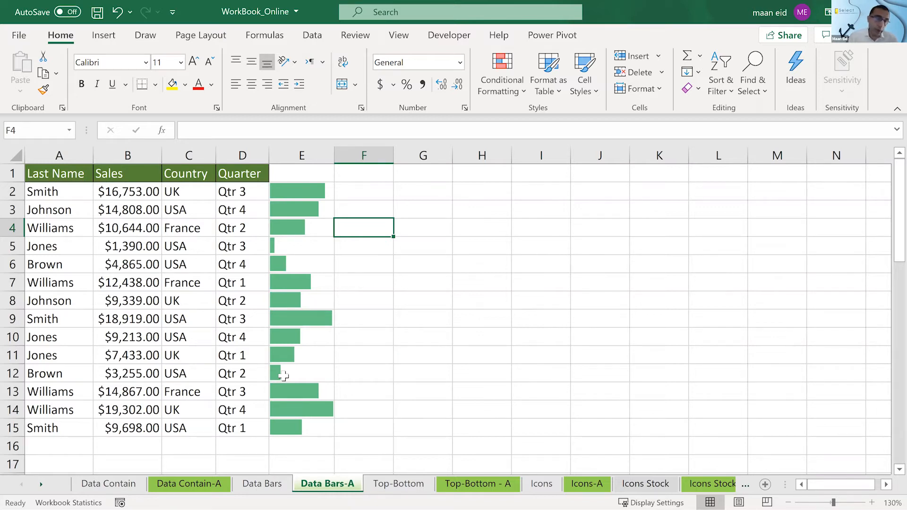
left_click(386, 489)
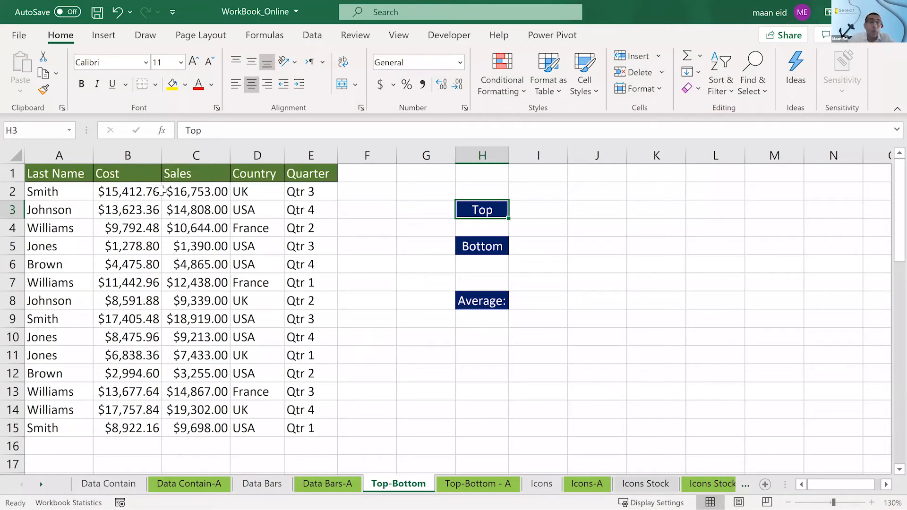
left_click_drag(179, 194, 215, 423)
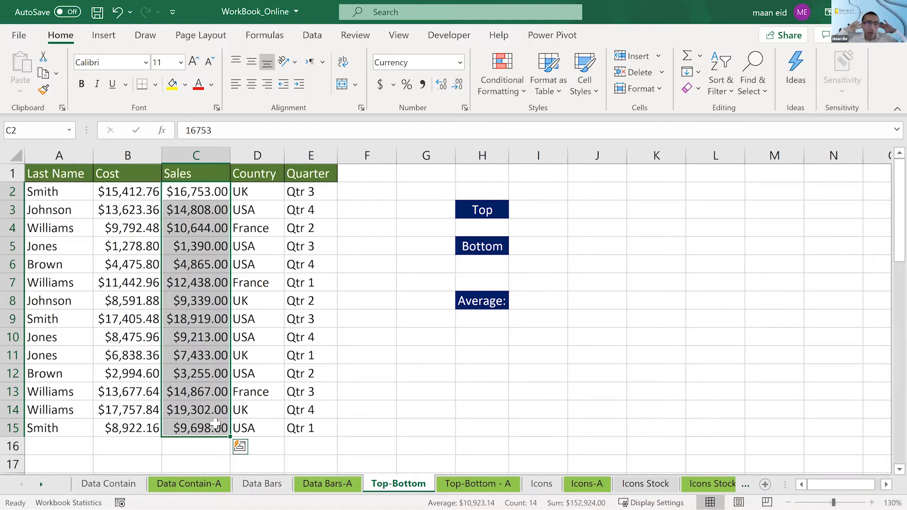
left_click(205, 191)
left_click_drag(207, 364, 216, 438)
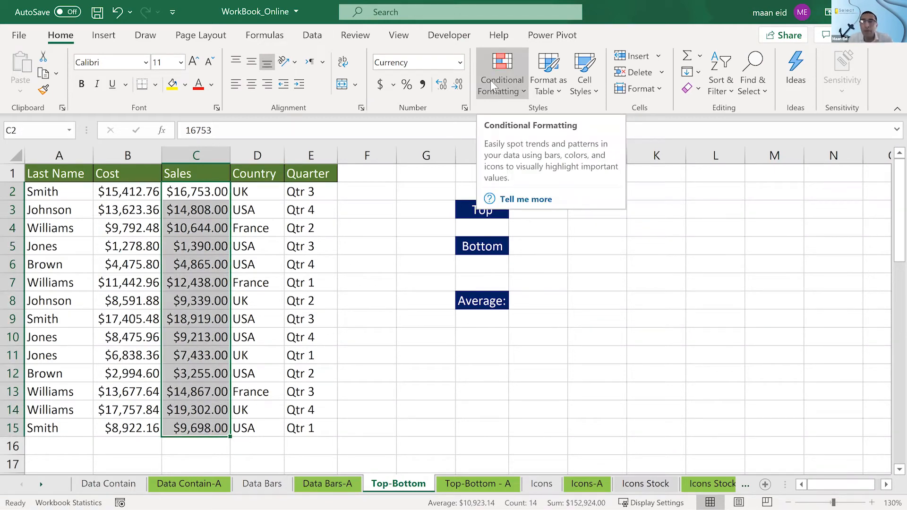
left_click(415, 224)
left_click_drag(182, 189, 223, 424)
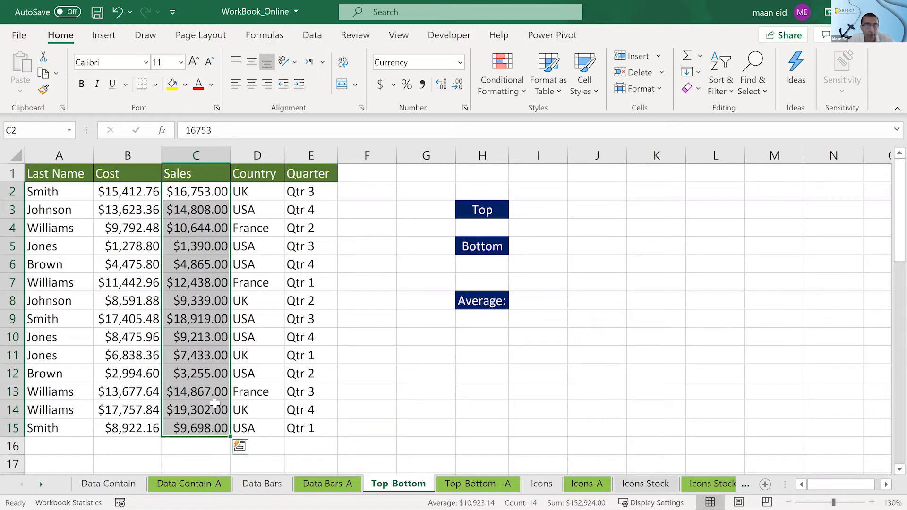
- Try a Top 10 Items rule on C2:C15 limited to the top 3 and the top 2 amounts, and cancel it
left_click(505, 90)
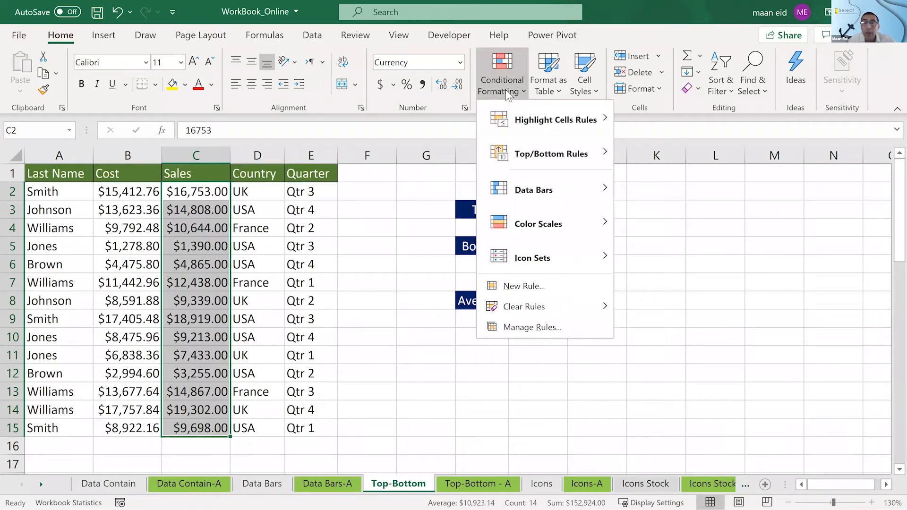
mouse_move(514, 157)
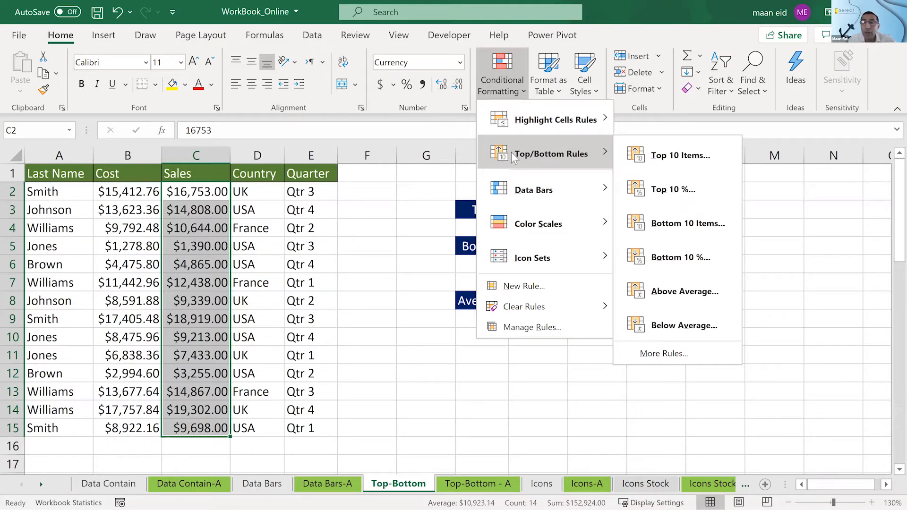
left_click(674, 155)
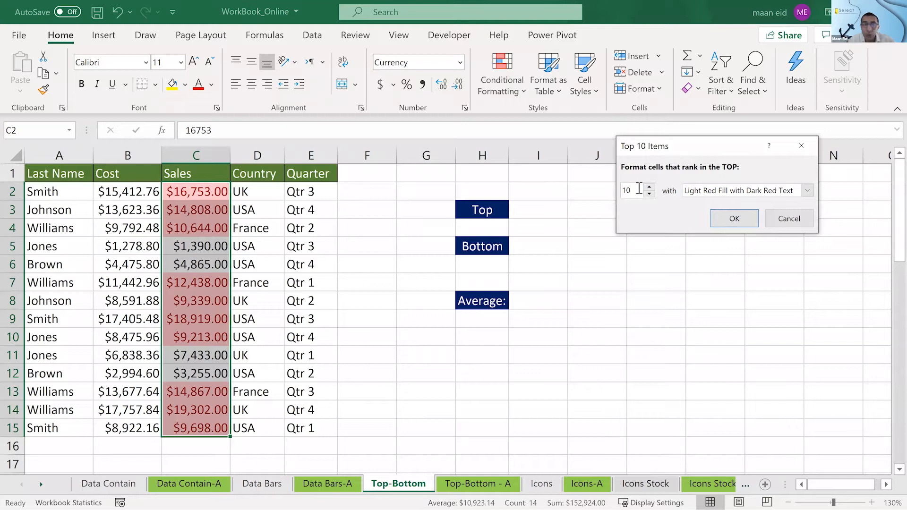
double_click(620, 190)
type("3")
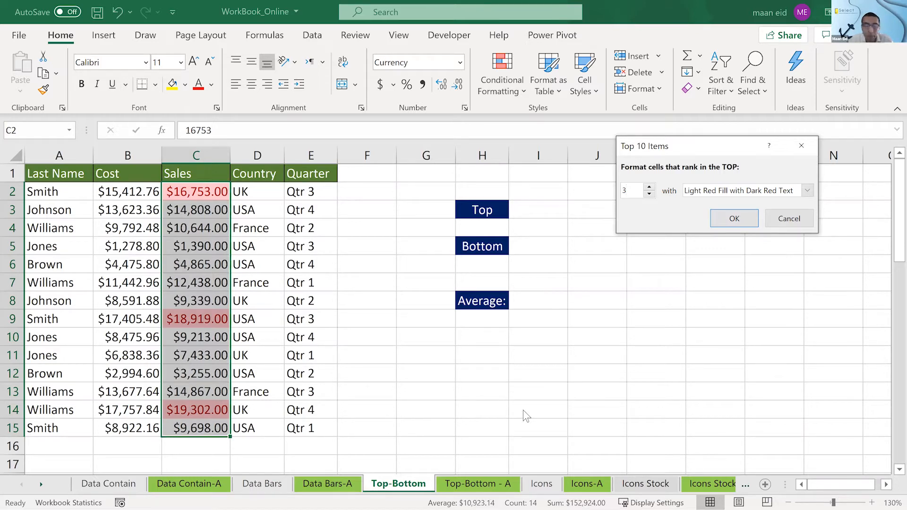
key("BackSpace")
type("2")
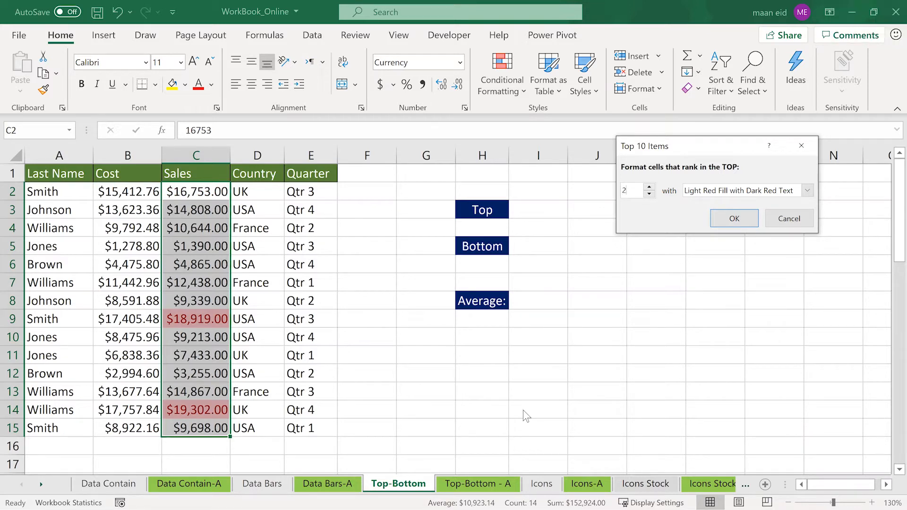
key("Escape")
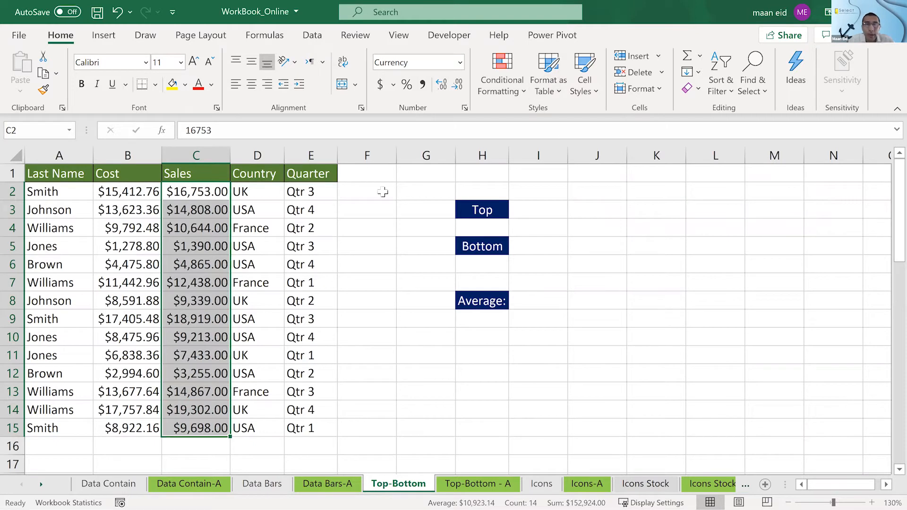
- Try another Top 10 Items rule on C2:C15, raising the number of ranked items to 13 and lowering it to 3
mouse_move(187, 411)
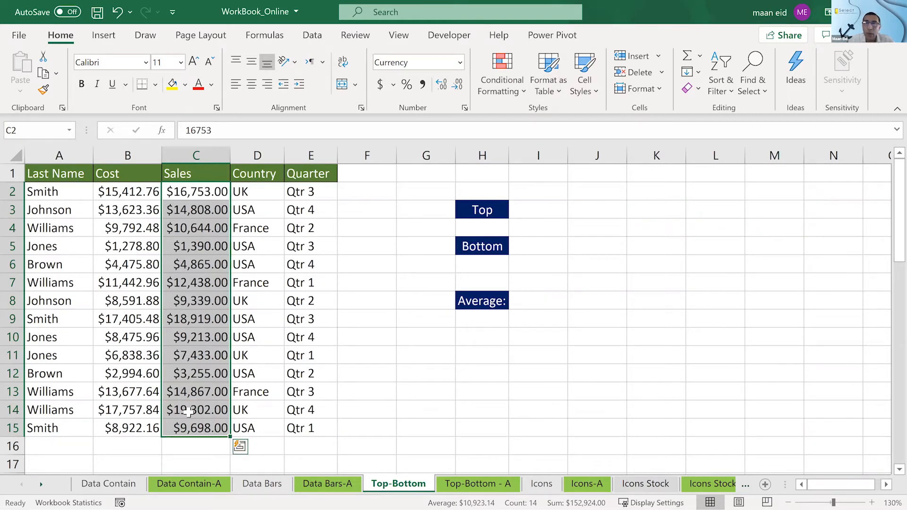
left_click(507, 86)
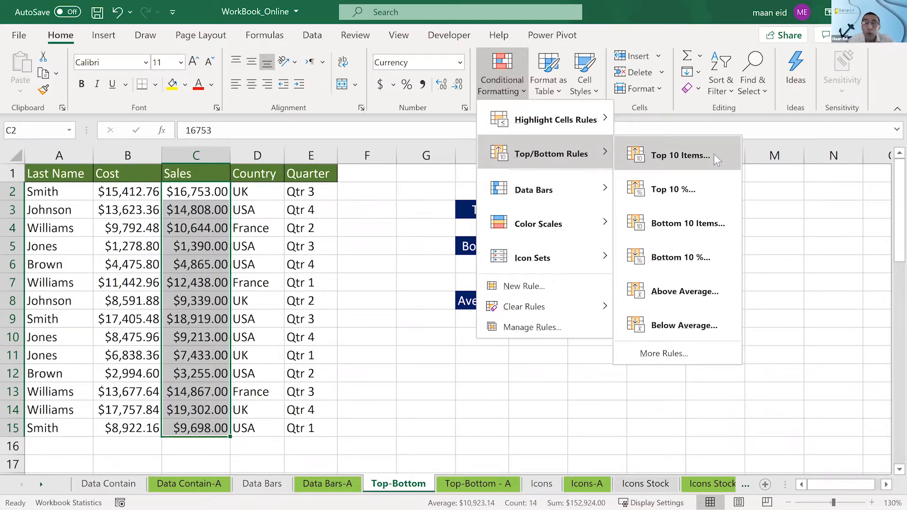
left_click(713, 154)
left_click(649, 187)
left_click(650, 188)
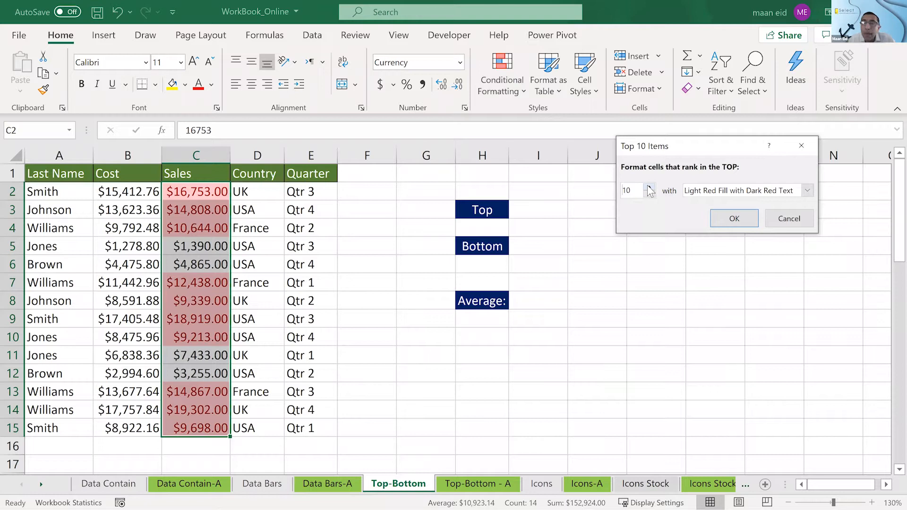
left_click(649, 188)
left_click(649, 188)
left_click(650, 187)
left_click(650, 196)
left_click(649, 196)
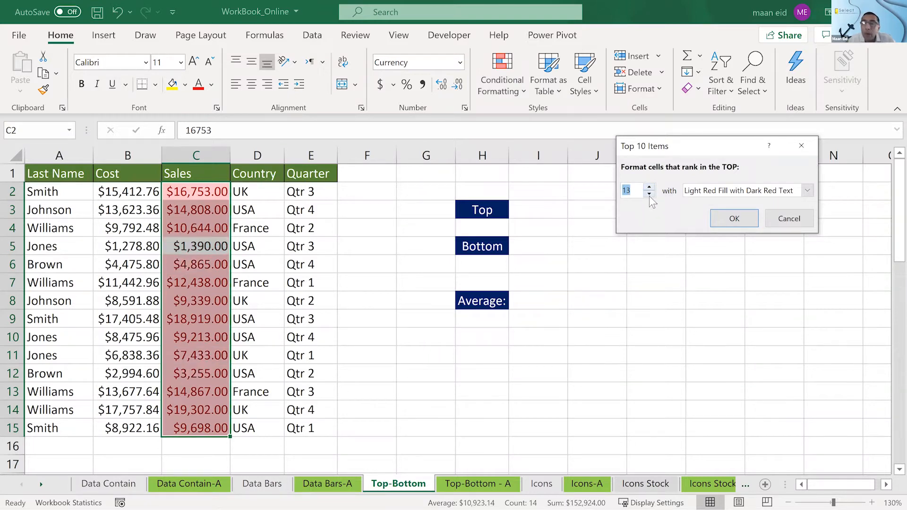
left_click(649, 196)
left_click(650, 195)
triple_click(650, 196)
triple_click(649, 196)
left_click(649, 196)
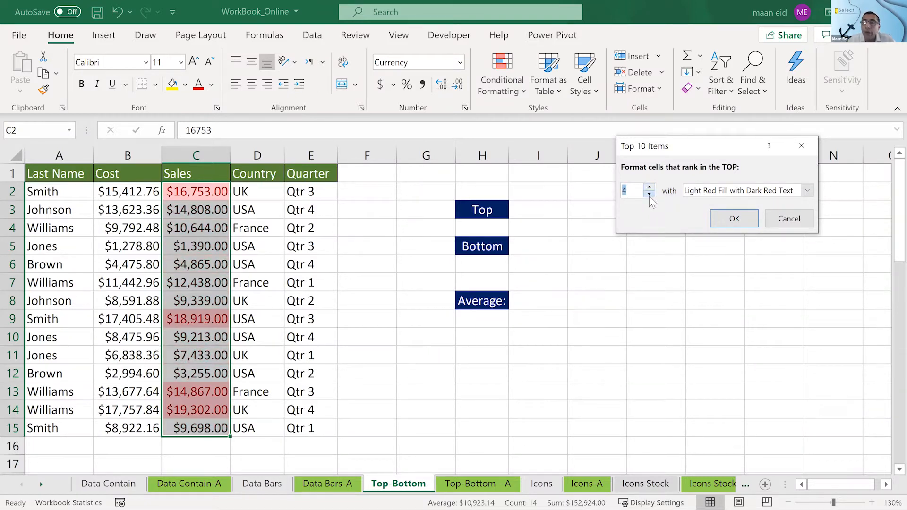
left_click(649, 195)
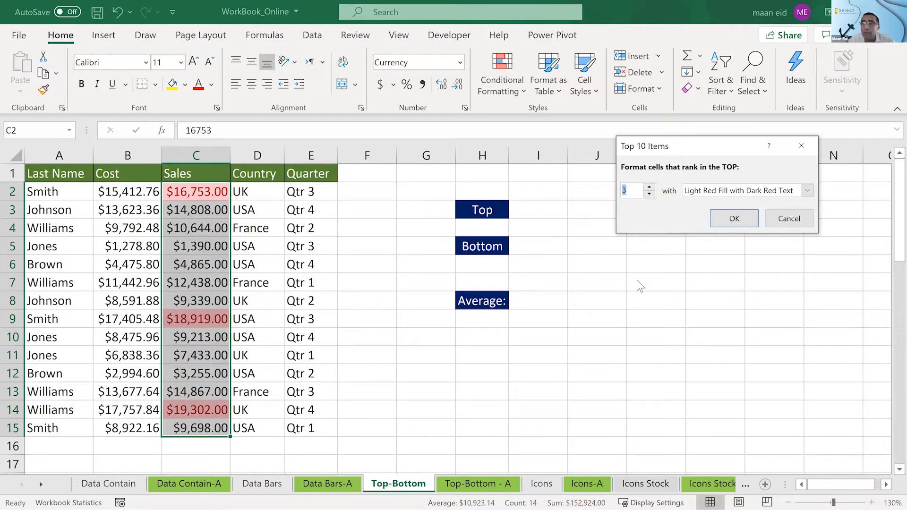
- Try Yellow Fill with Dark Yellow Text for the top 3 Sales amounts, and cancel the rule
left_click(723, 190)
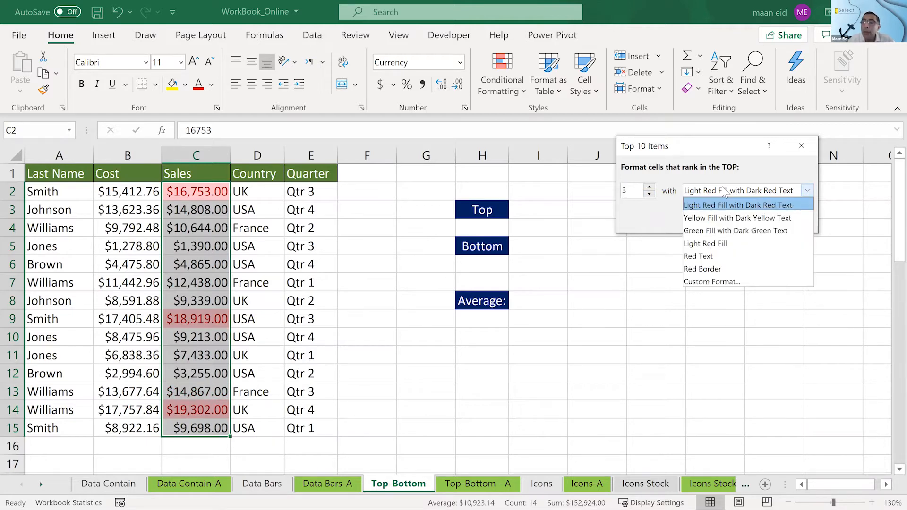
left_click(716, 220)
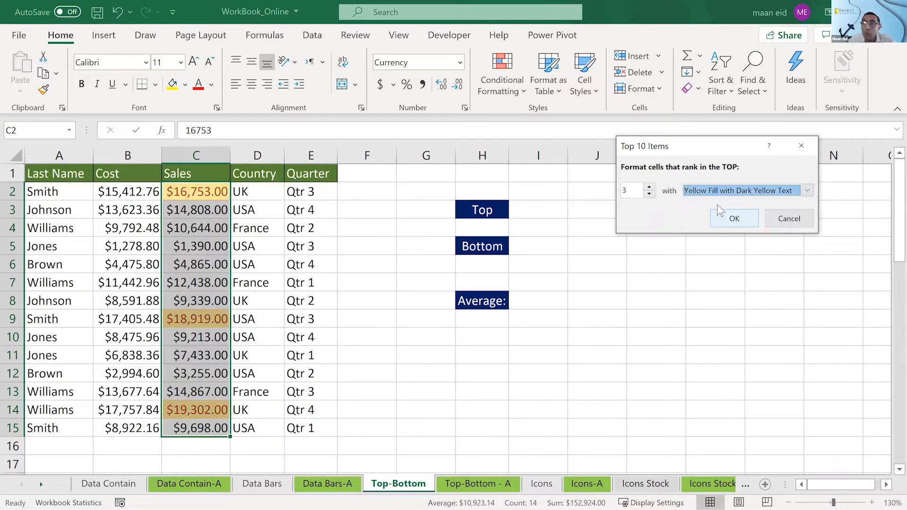
left_click(717, 191)
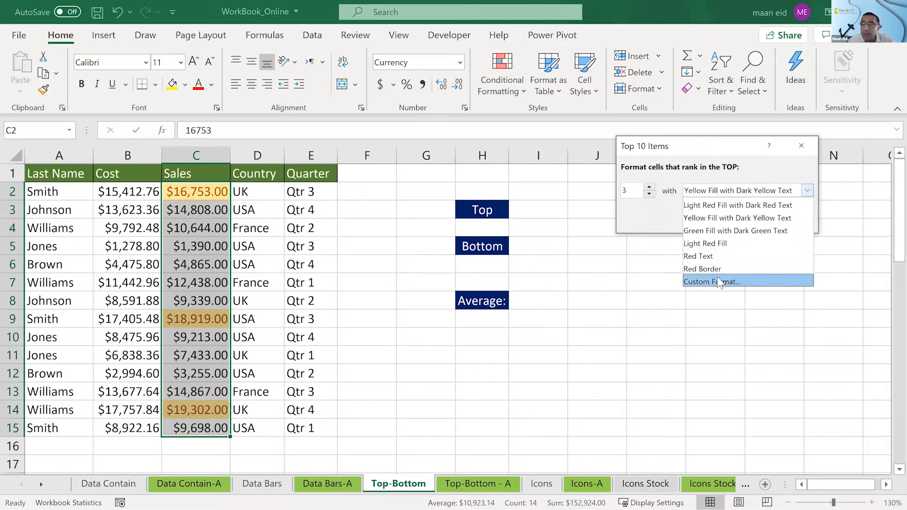
left_click(654, 213)
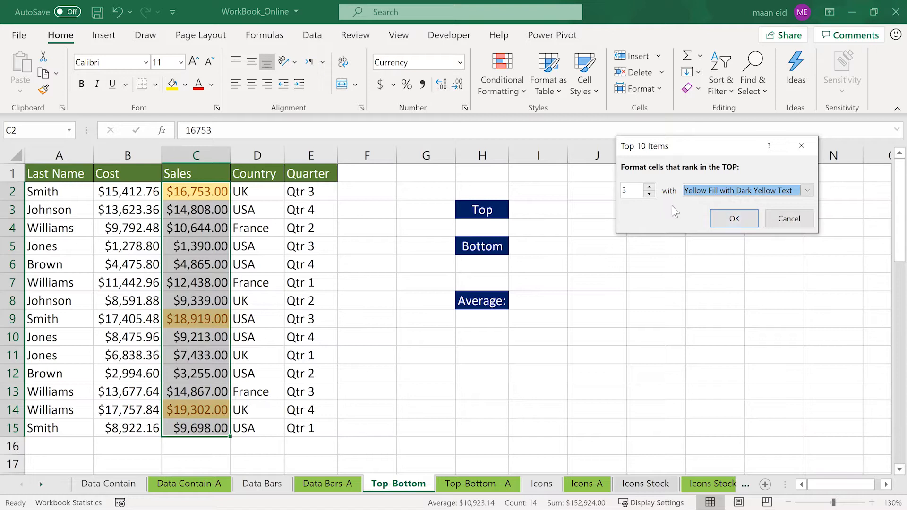
left_click(789, 218)
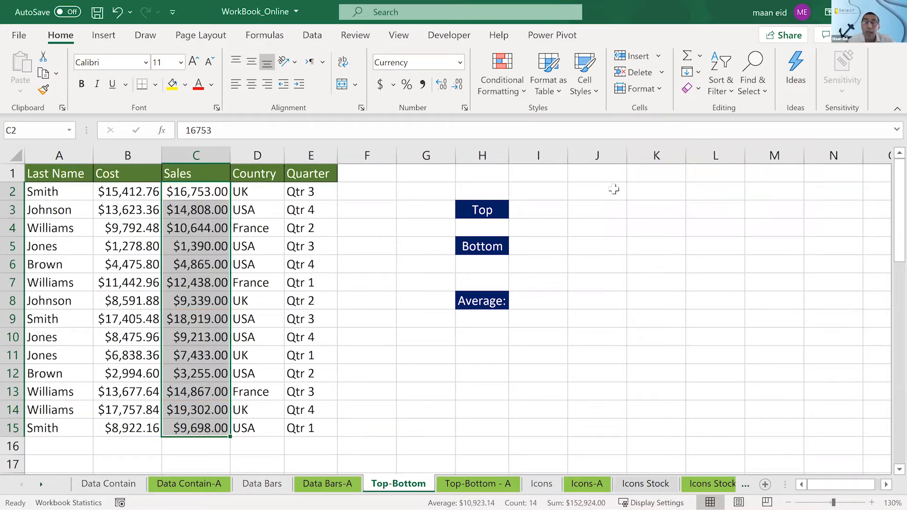
- Highlight the top 2 Sales amounts in C2:C15 with Light Red Fill with Dark Red Text using a Top 10 Items rule
left_click(518, 84)
mouse_move(536, 145)
left_click(661, 157)
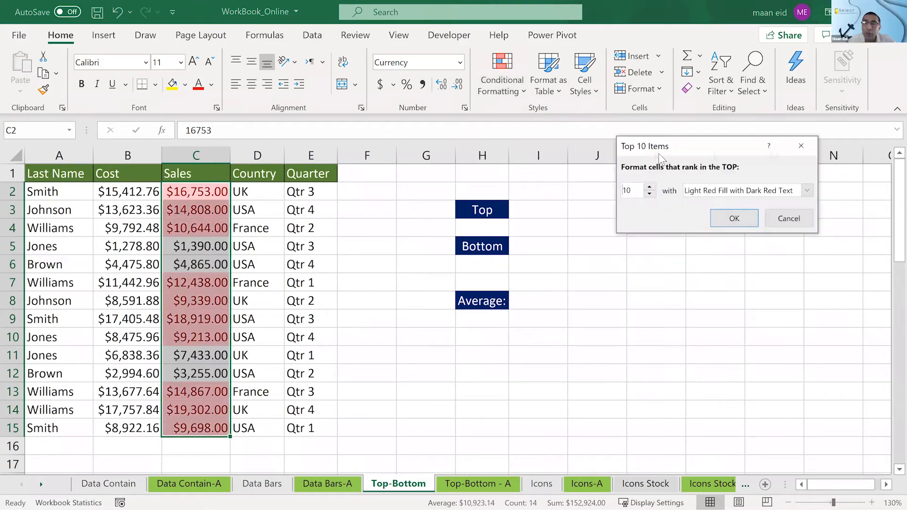
left_click_drag(648, 194, 648, 194)
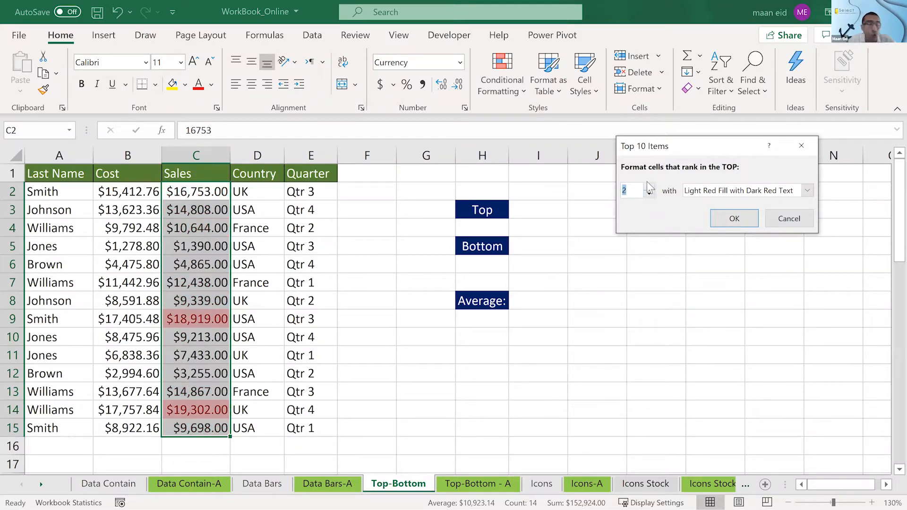
left_click(723, 219)
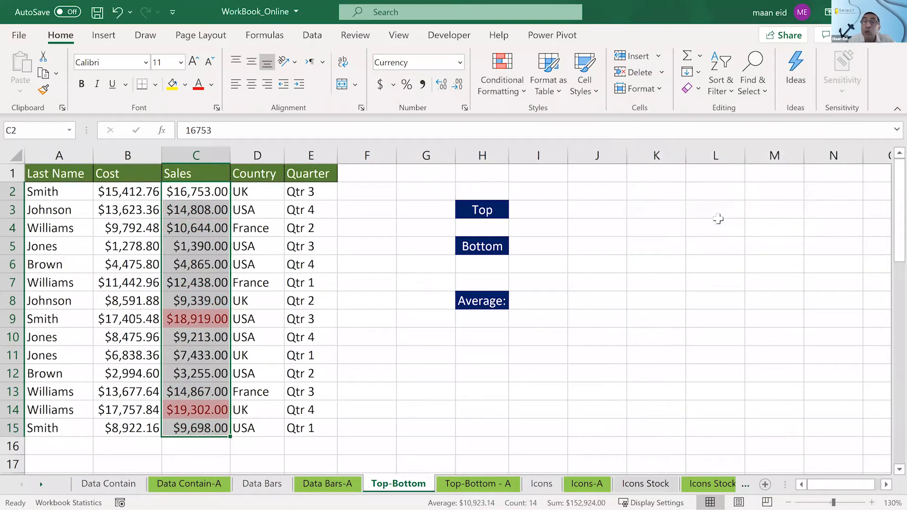
- Highlight the bottom 2 Sales amounts in C2:C15 with Yellow Fill with Dark Yellow Text using a Bottom 10 Items rule
left_click(512, 92)
mouse_move(533, 154)
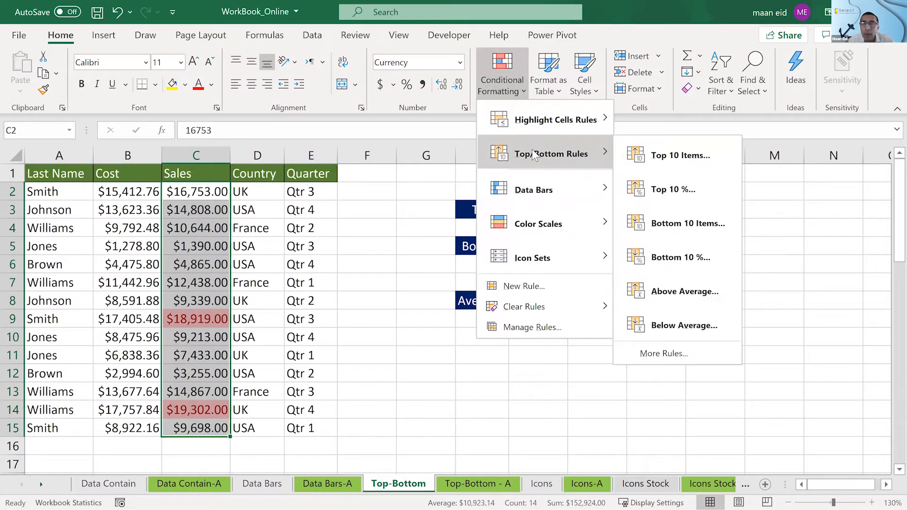
left_click(649, 222)
left_click(650, 193)
left_click(650, 194)
left_click(649, 194)
left_click(650, 193)
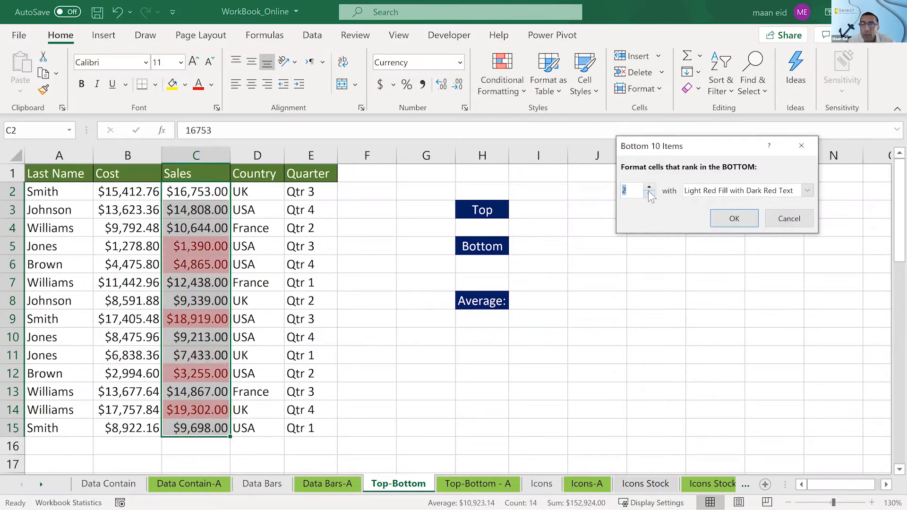
left_click(692, 194)
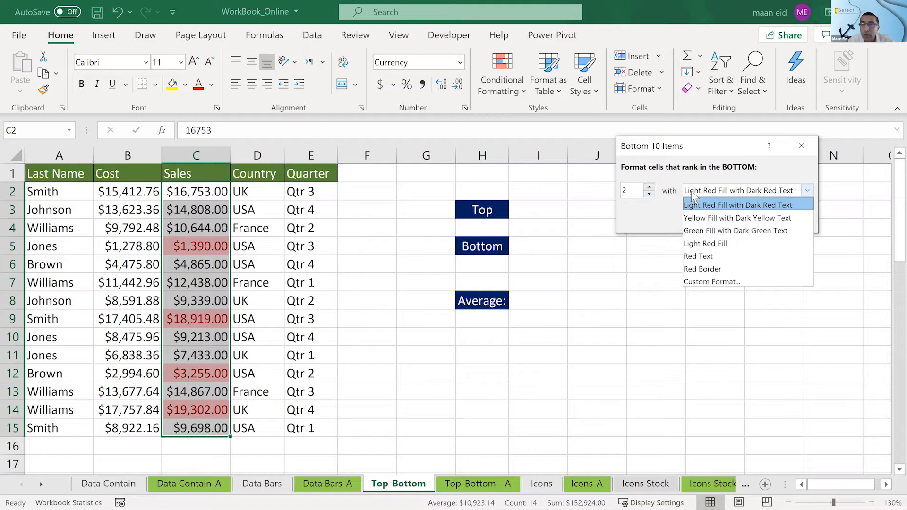
left_click(691, 216)
left_click(727, 218)
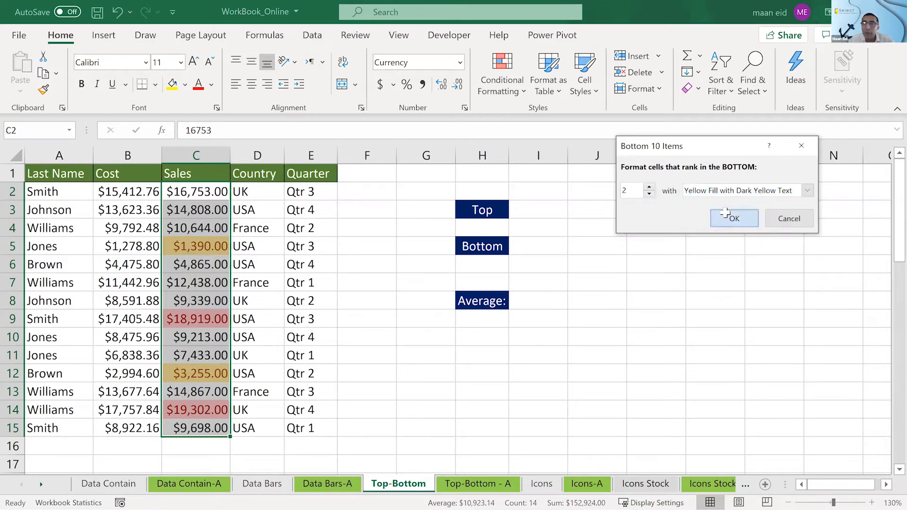
left_click(712, 217)
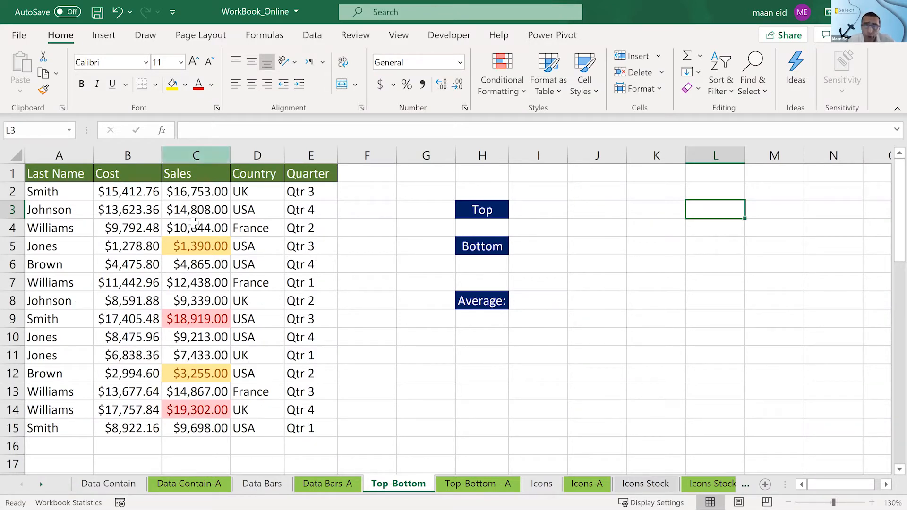
- Clear the conditional formatting rules from the entire Top-Bottom sheet
left_click(514, 98)
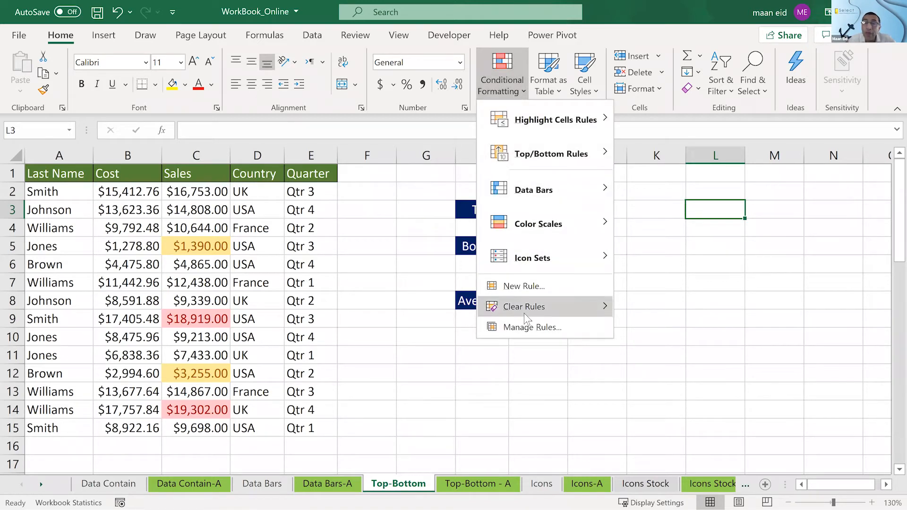
mouse_move(523, 314)
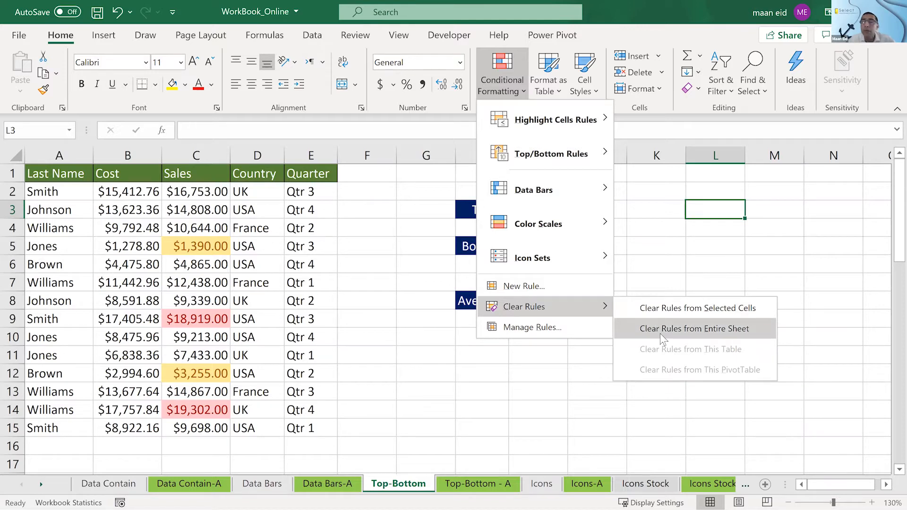
left_click(659, 334)
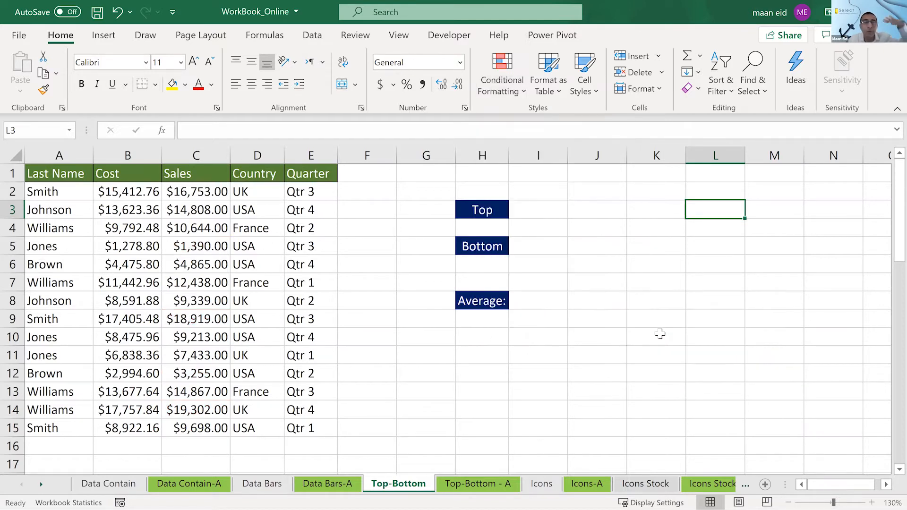
- Apply green gradient-fill data bars to the Sales amounts in C2:C15
left_click(174, 245)
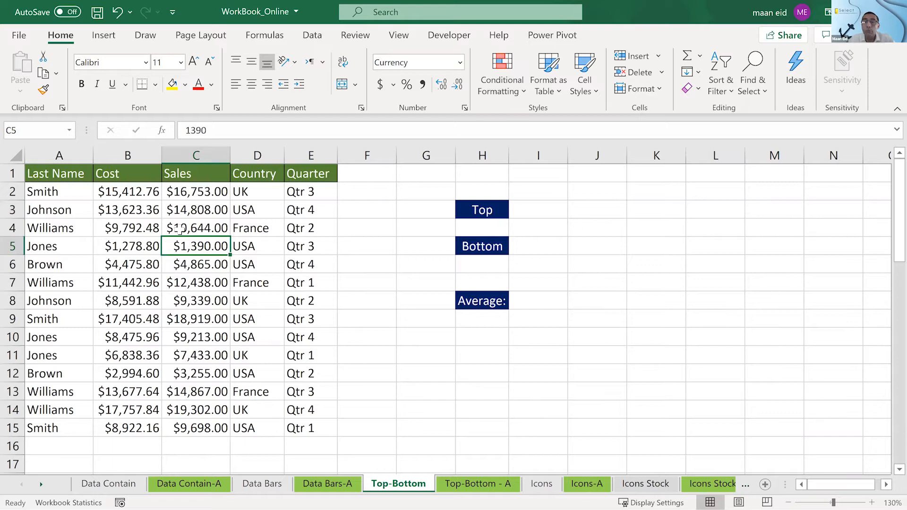
left_click(192, 192)
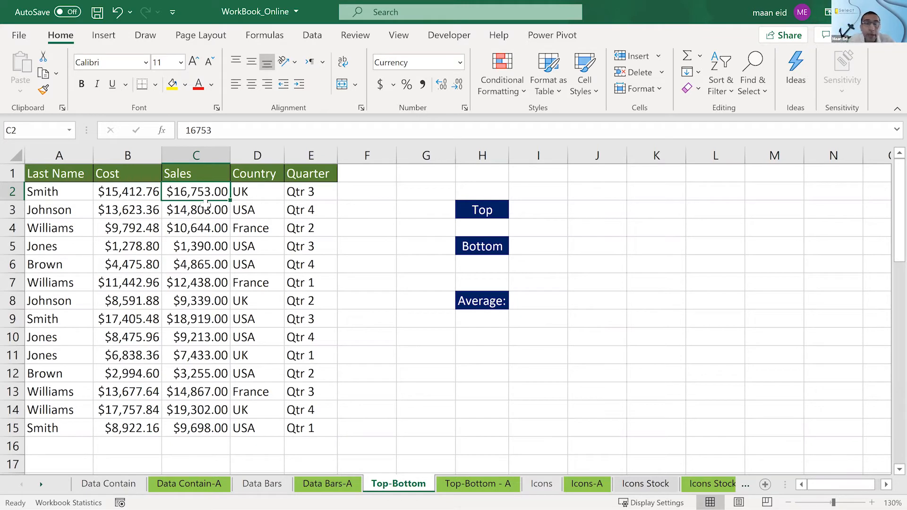
left_click_drag(202, 195, 214, 428)
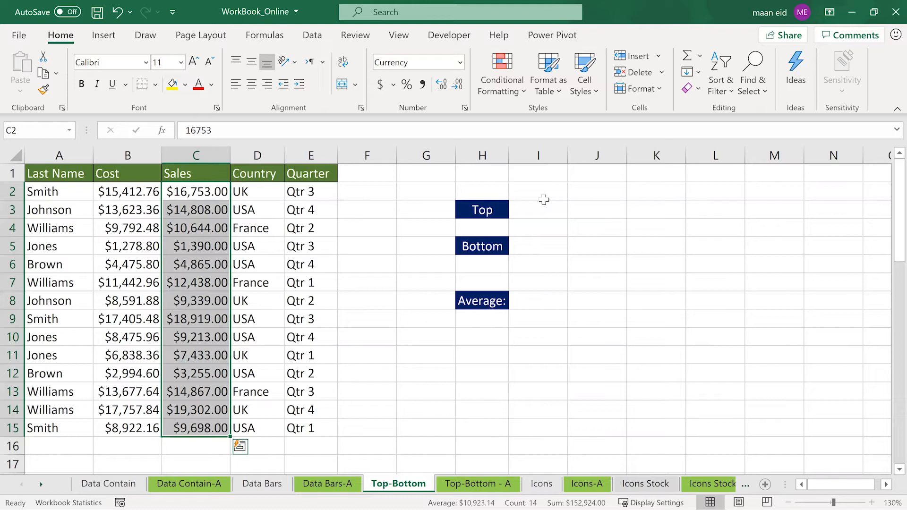
left_click(514, 87)
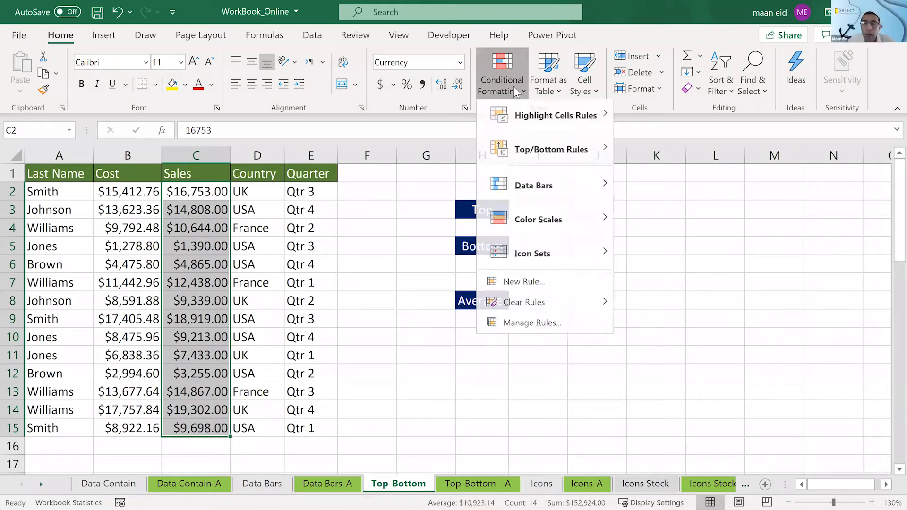
mouse_move(535, 184)
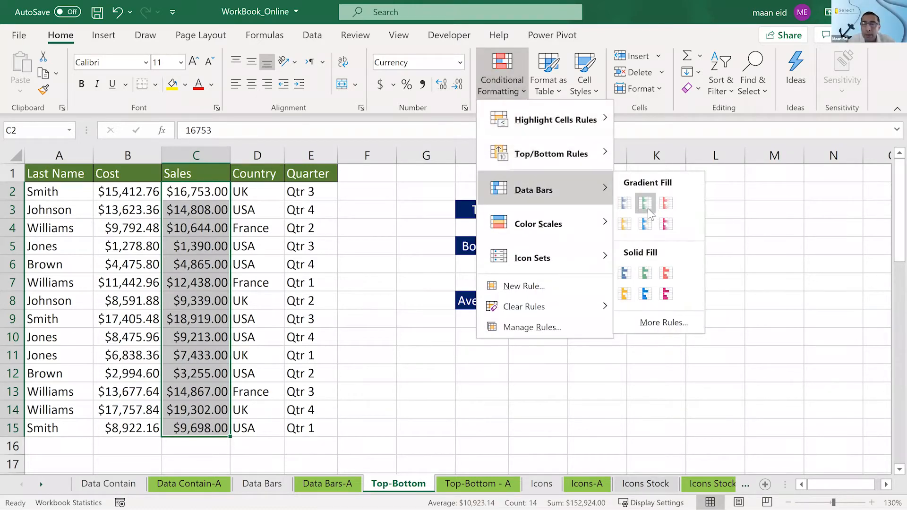
left_click(645, 205)
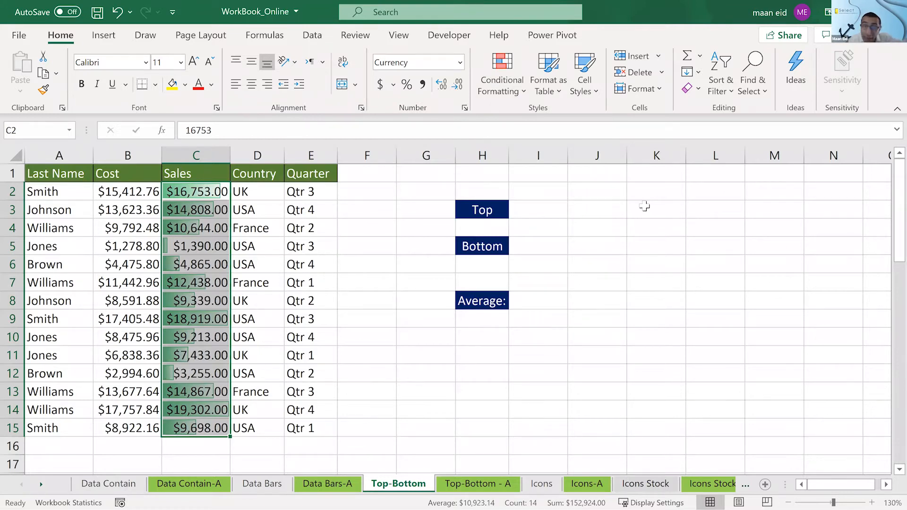
- Add a Top 10 Items rule to C2:C15 that formats the top 2 Sales amounts with Light Red Fill with Dark Red Text
left_click(520, 92)
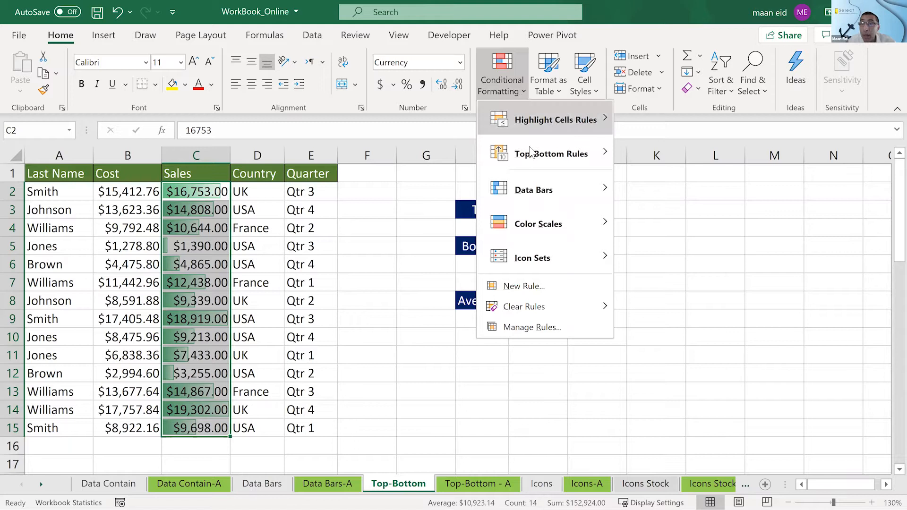
mouse_move(531, 153)
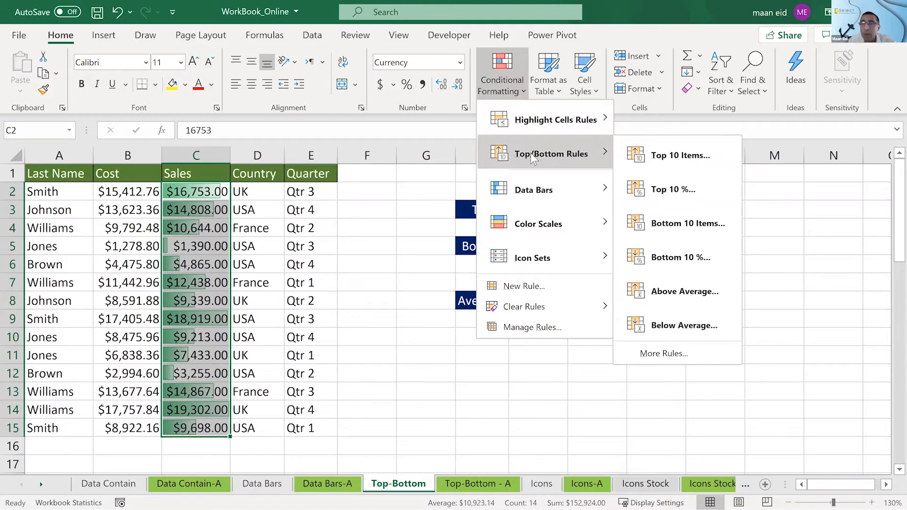
left_click(656, 159)
double_click(635, 189)
type("2")
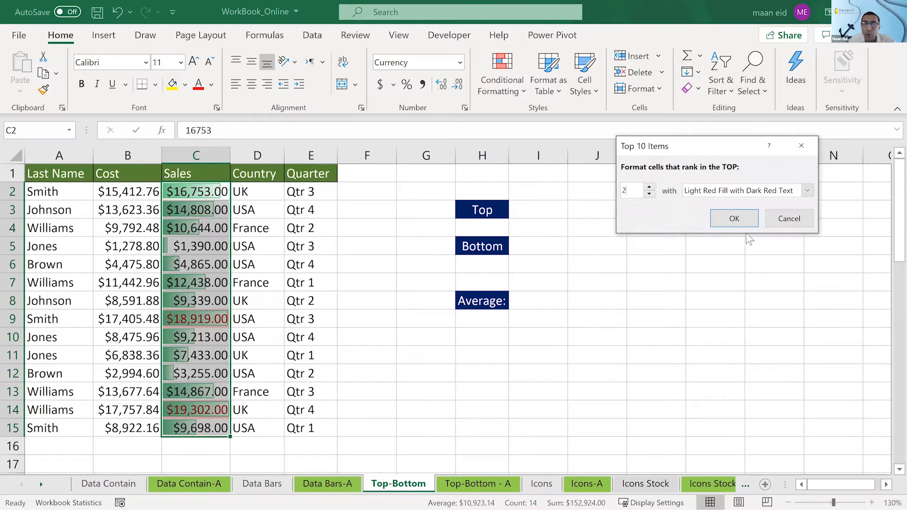
left_click(744, 215)
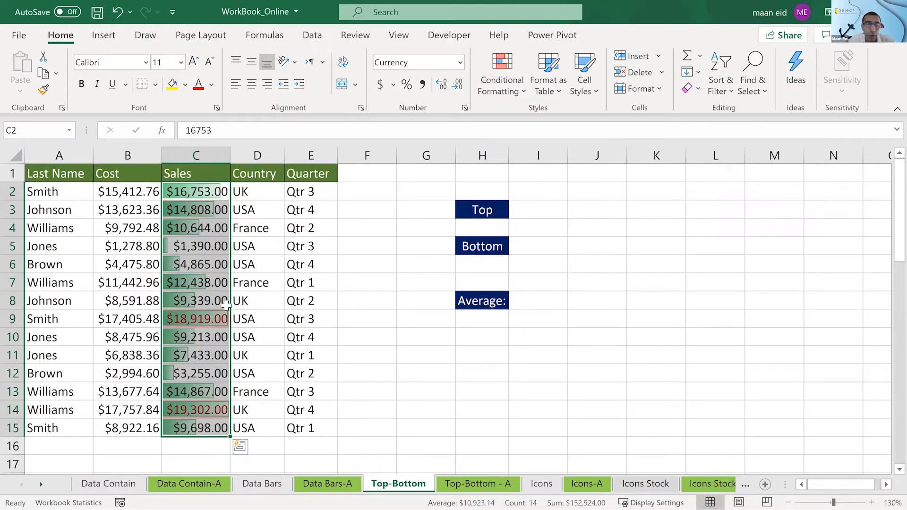
- Add a Bottom 10 Items rule to C2:C15 that formats the bottom 1 Sales amount with Yellow Fill with Dark Yellow Text
left_click(514, 89)
mouse_move(534, 161)
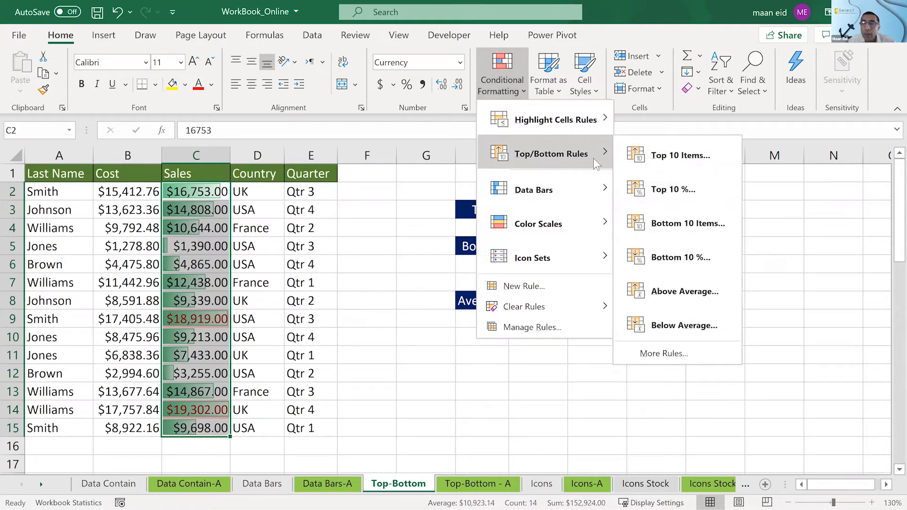
left_click(660, 220)
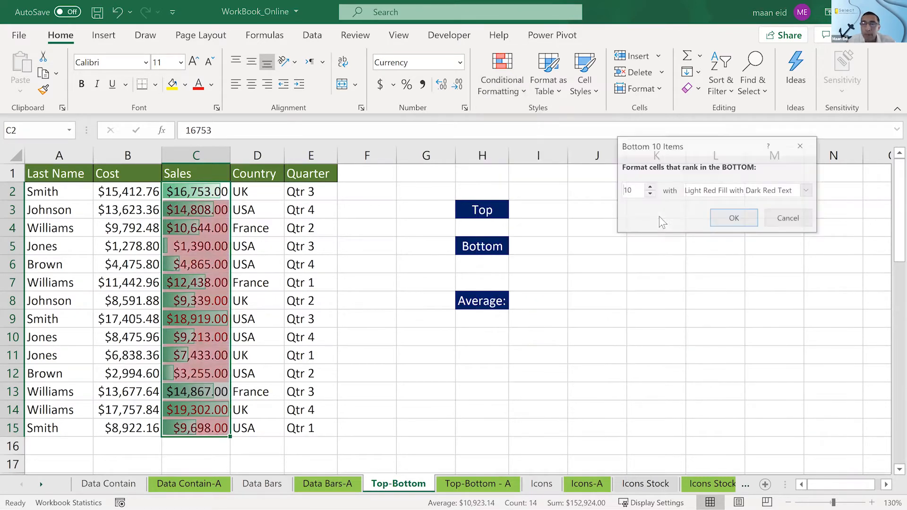
left_click_drag(642, 193, 613, 191)
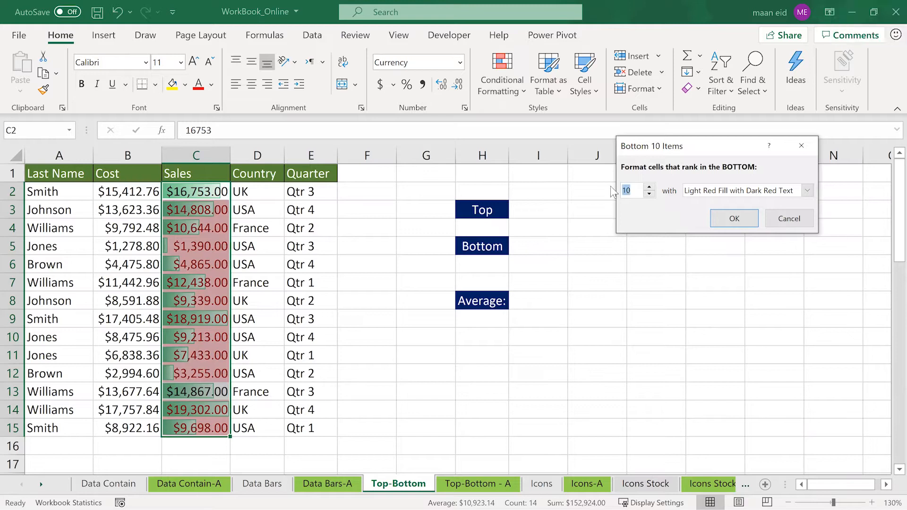
type("1")
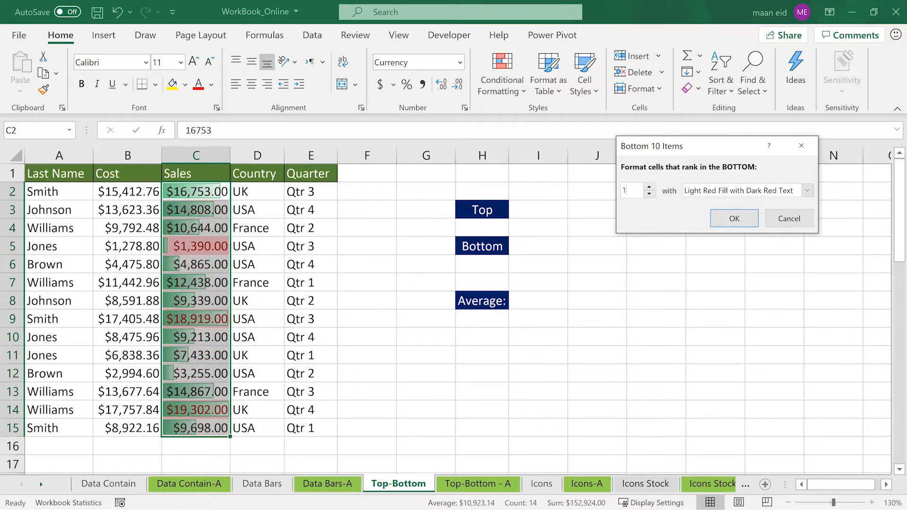
left_click(725, 191)
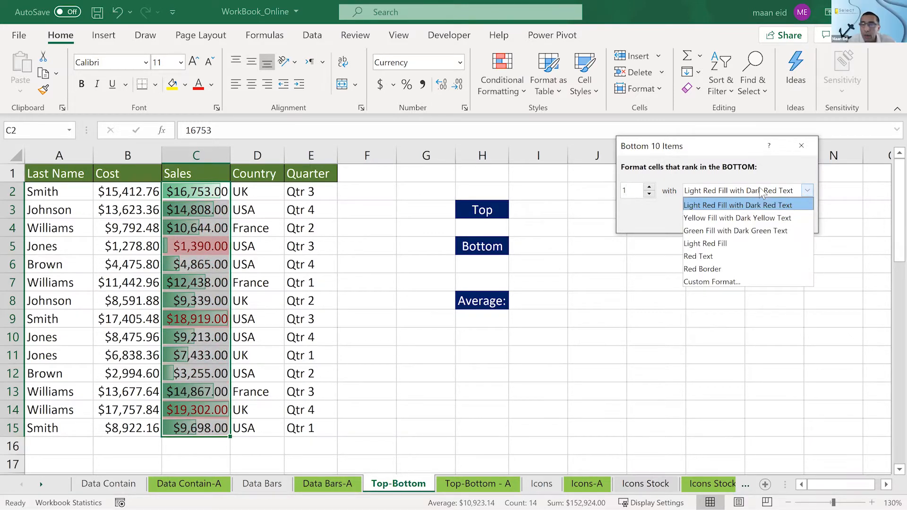
left_click(738, 218)
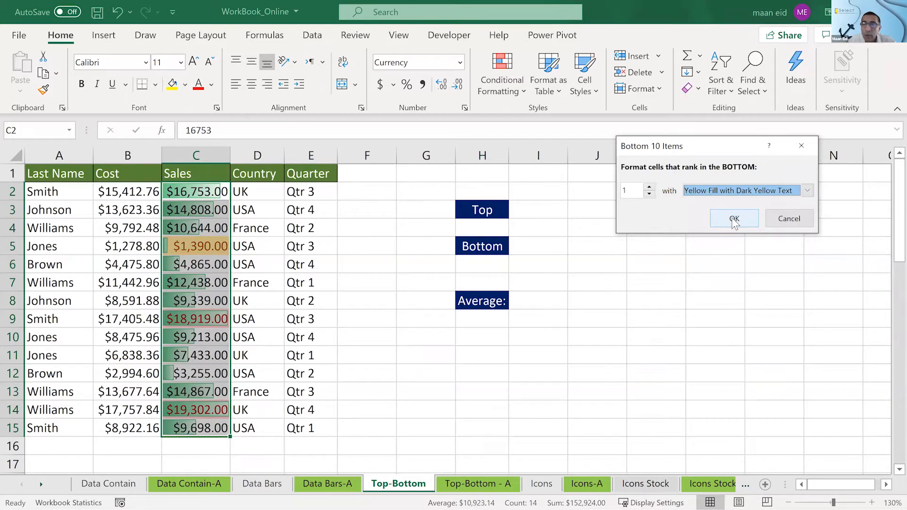
left_click(734, 218)
left_click(636, 249)
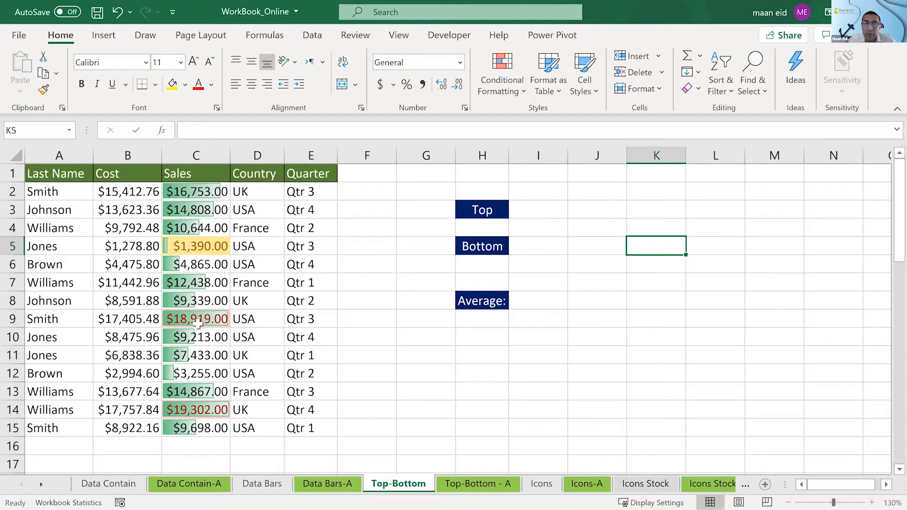
left_click(509, 82)
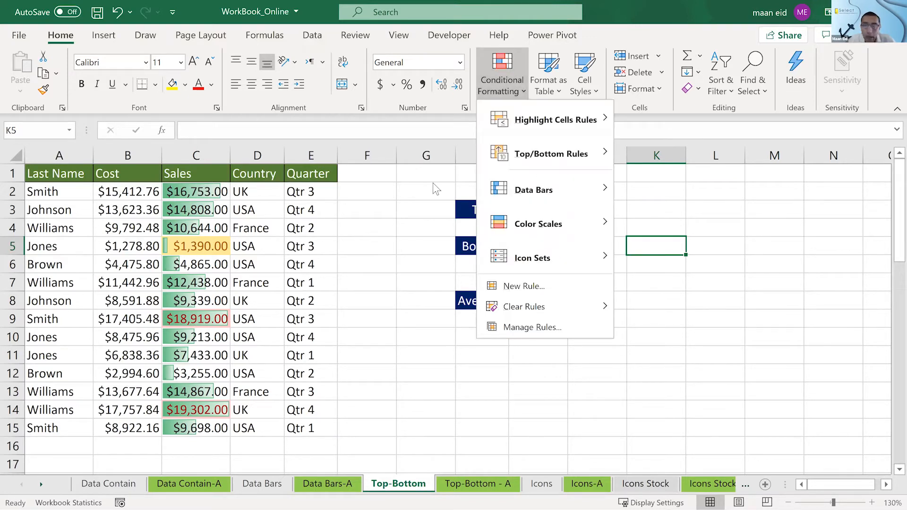
mouse_move(565, 299)
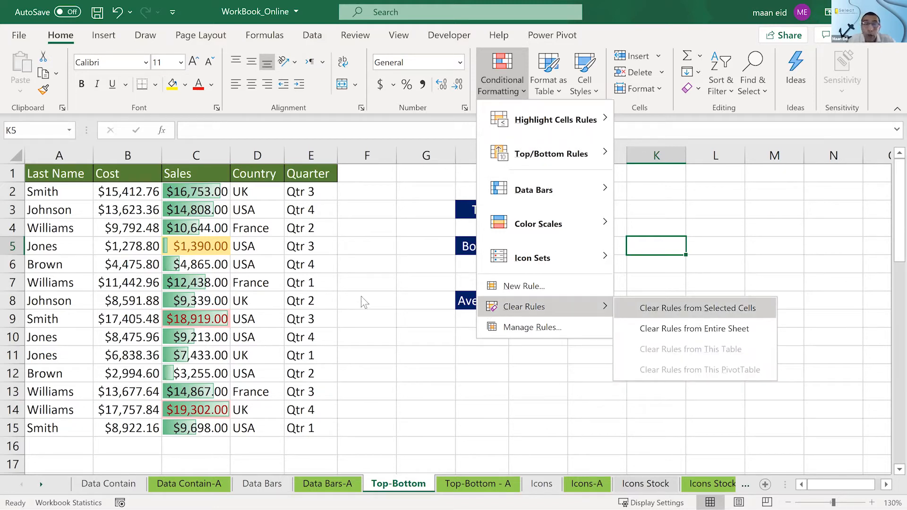
left_click_drag(201, 192, 203, 428)
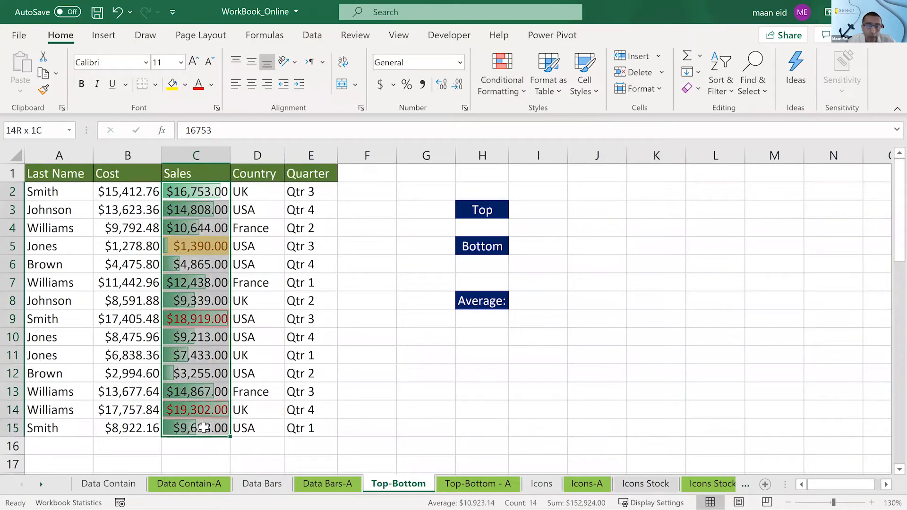
left_click(520, 91)
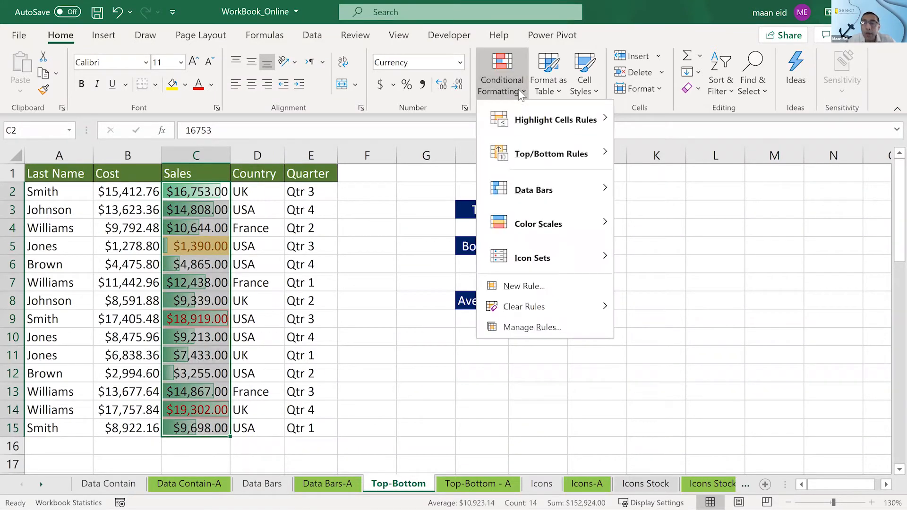
key("Escape")
left_click_drag(60, 191, 62, 431)
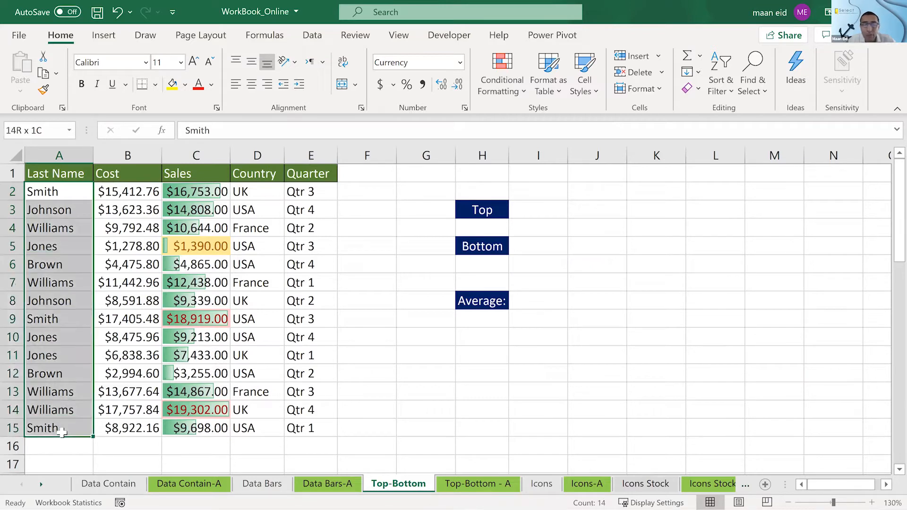
left_click_drag(196, 191, 194, 428)
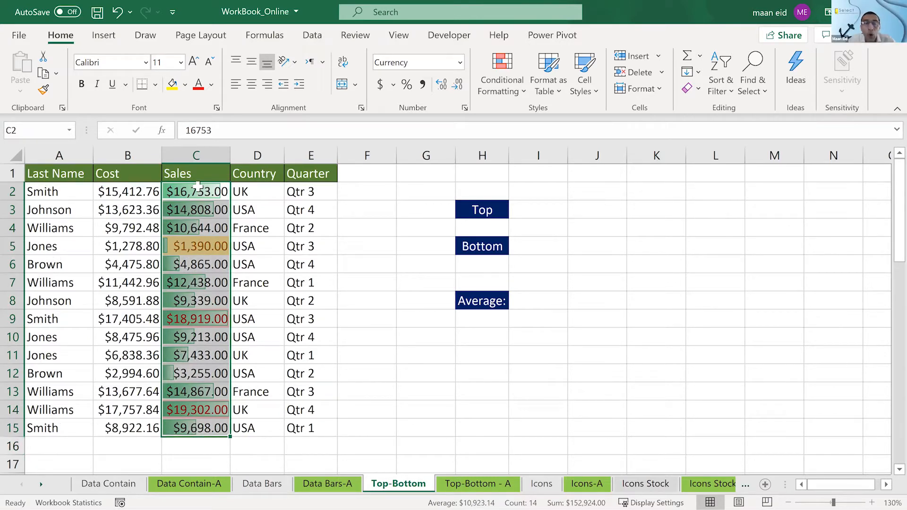
left_click(520, 93)
mouse_move(571, 303)
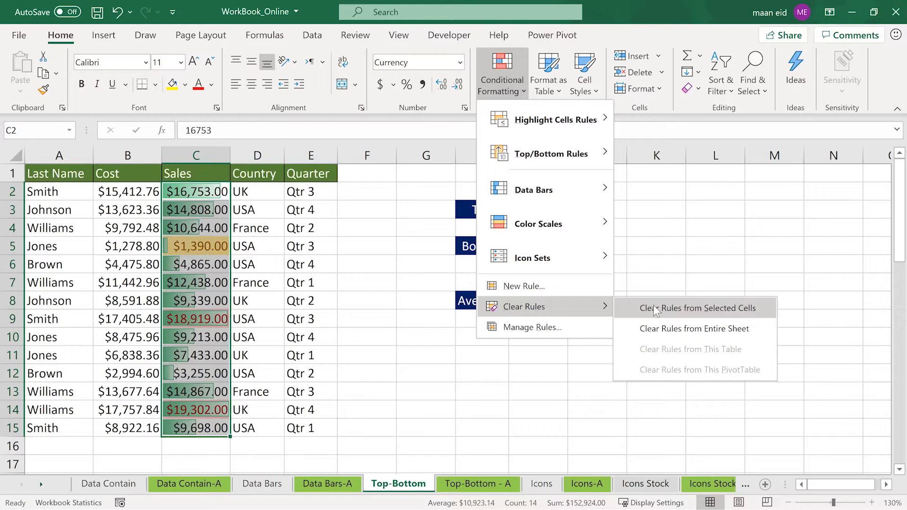
left_click(663, 263)
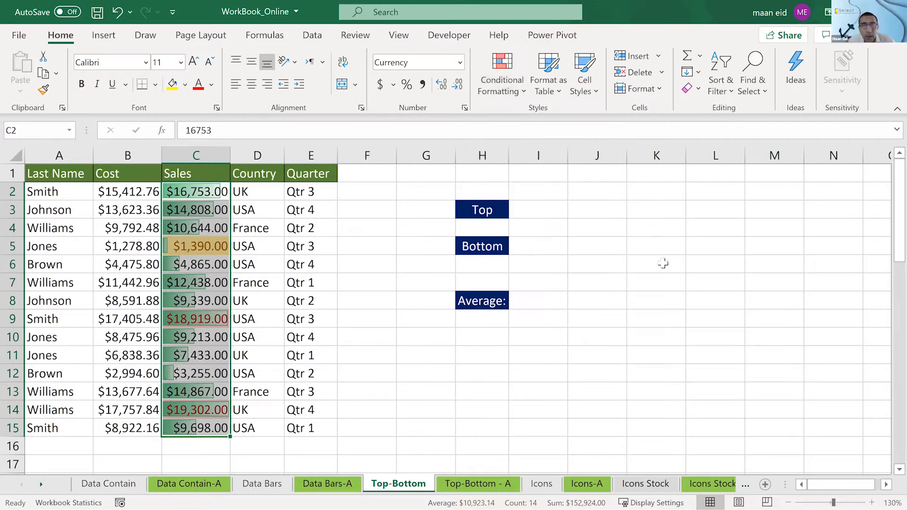
- Enter the same last name as in A2 into cell J2
left_click(597, 192)
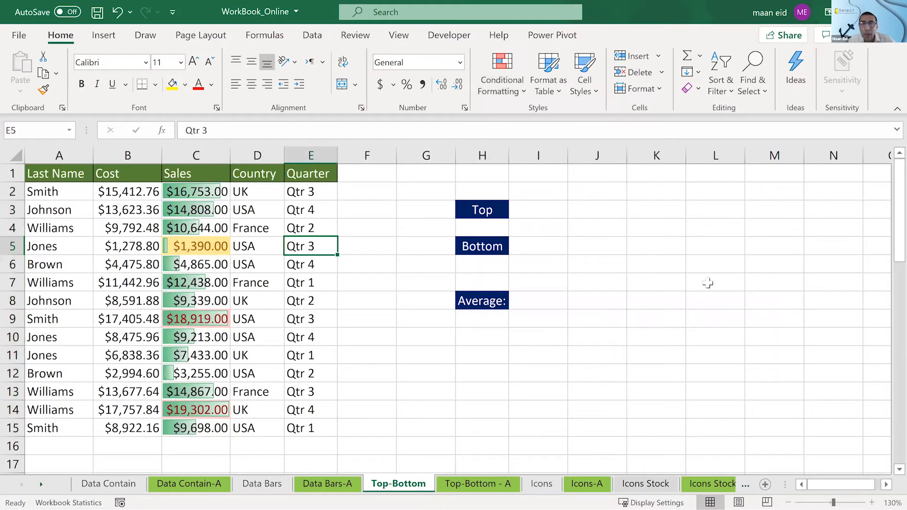
type("Smith")
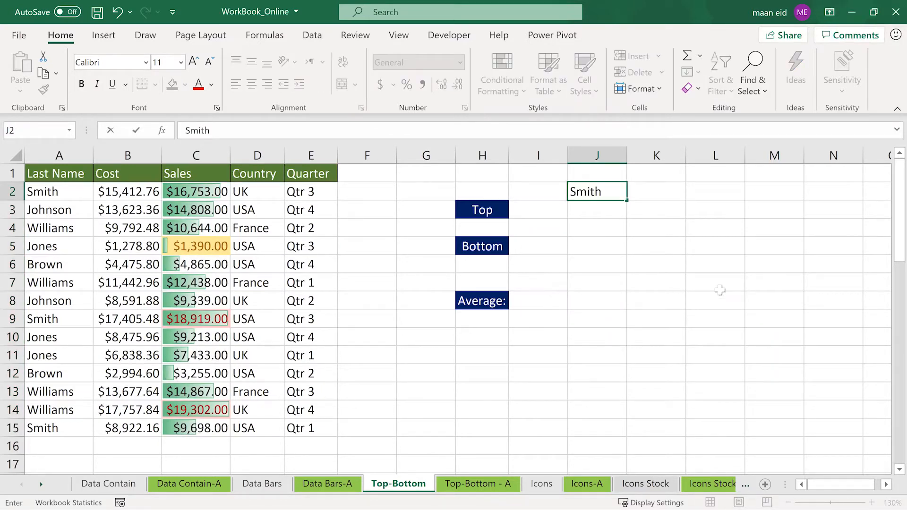
left_click(720, 291)
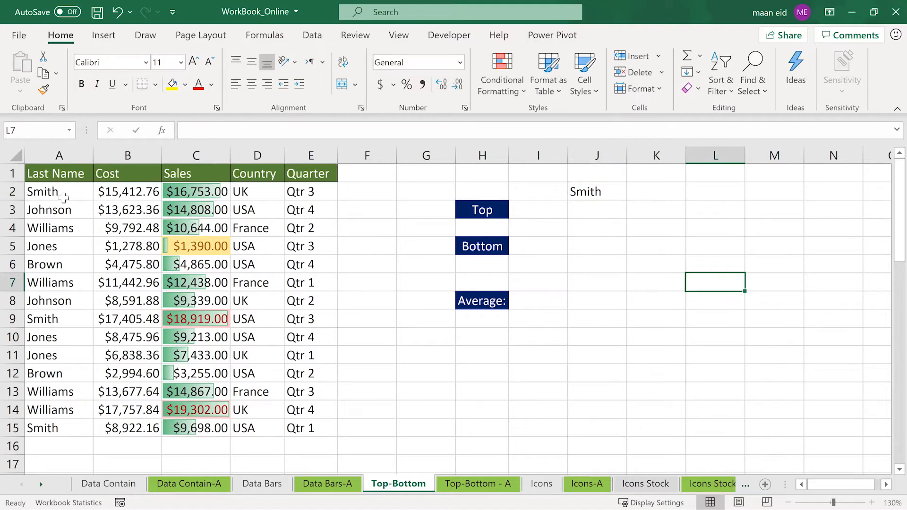
- Add an Equal To highlight rule to A2:A15 that compares with =$J$2 and uses Light Red Fill with Dark Red Text
left_click_drag(63, 194, 71, 428)
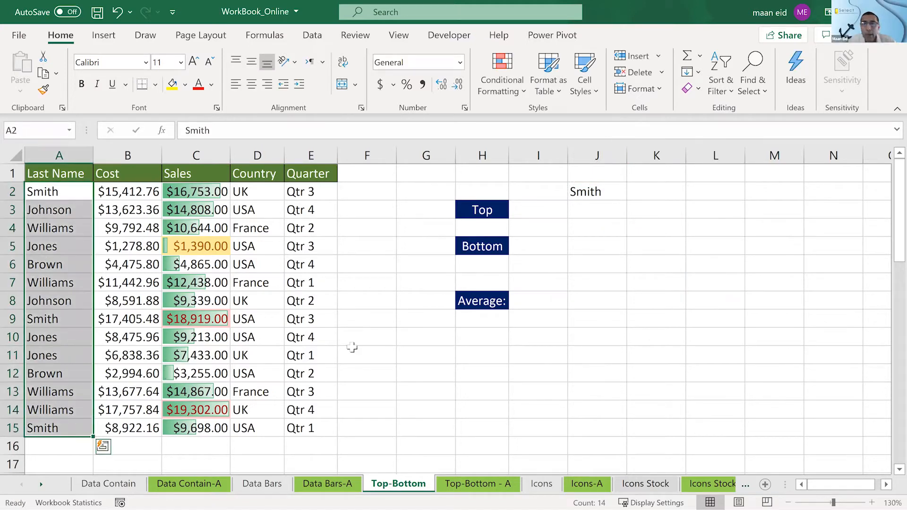
left_click(512, 69)
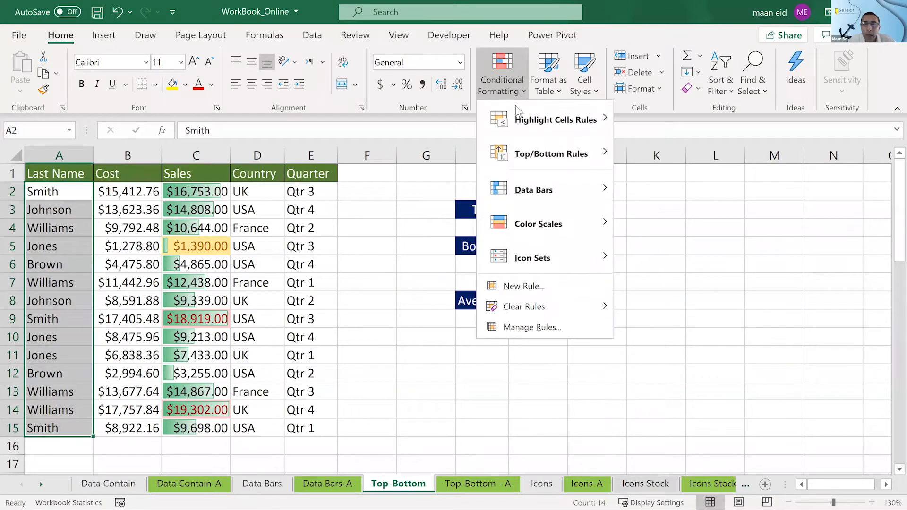
mouse_move(515, 106)
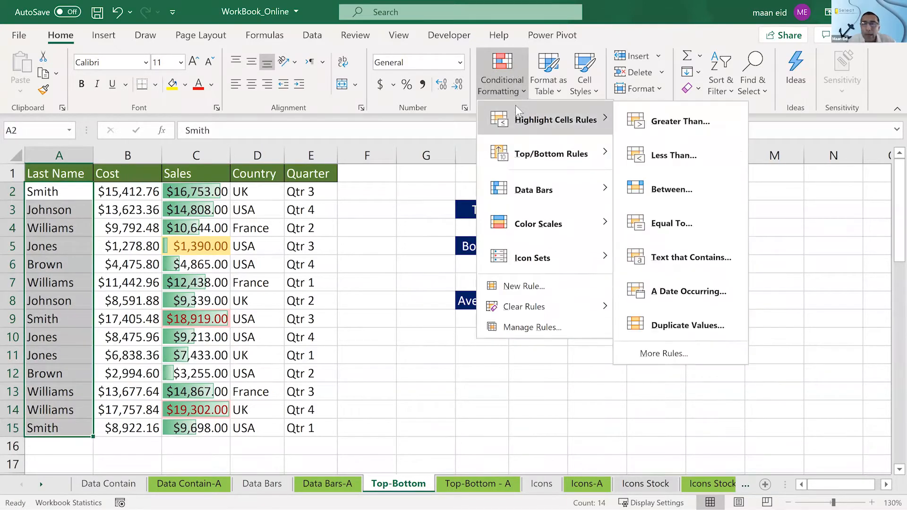
left_click(666, 225)
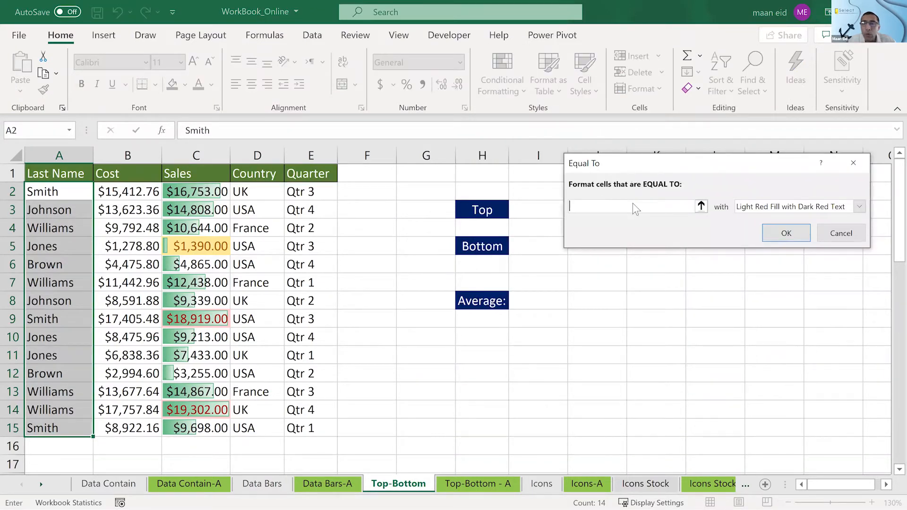
left_click(593, 189)
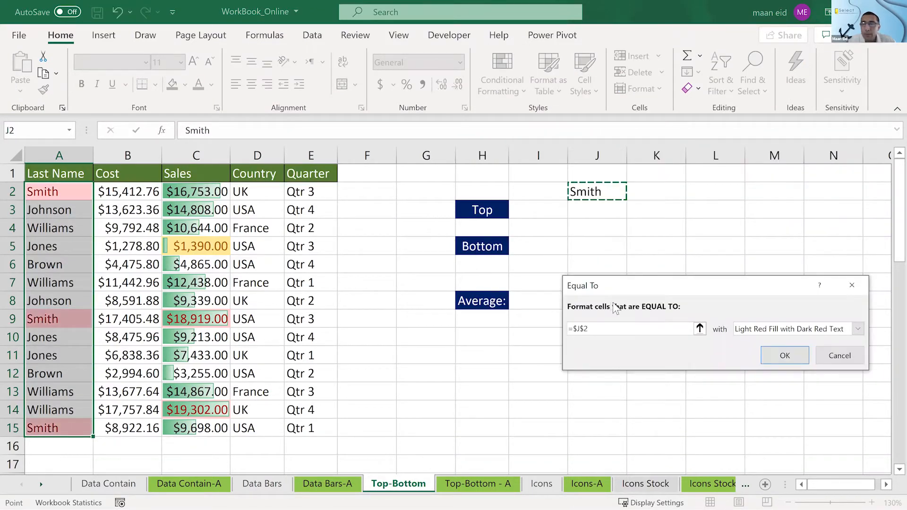
left_click(783, 357)
left_click(674, 269)
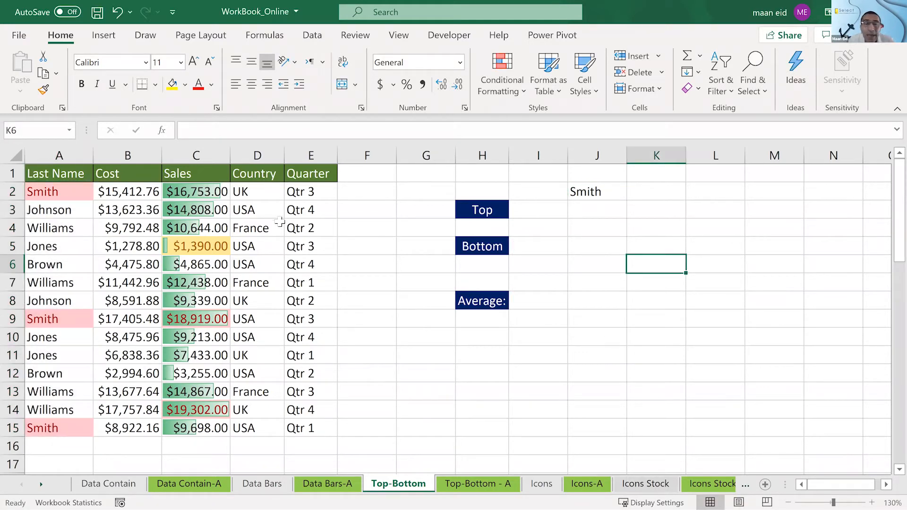
- Clear the conditional formatting rules from only the Sales cells C2:C15, and undo that clearing
left_click_drag(212, 185, 201, 428)
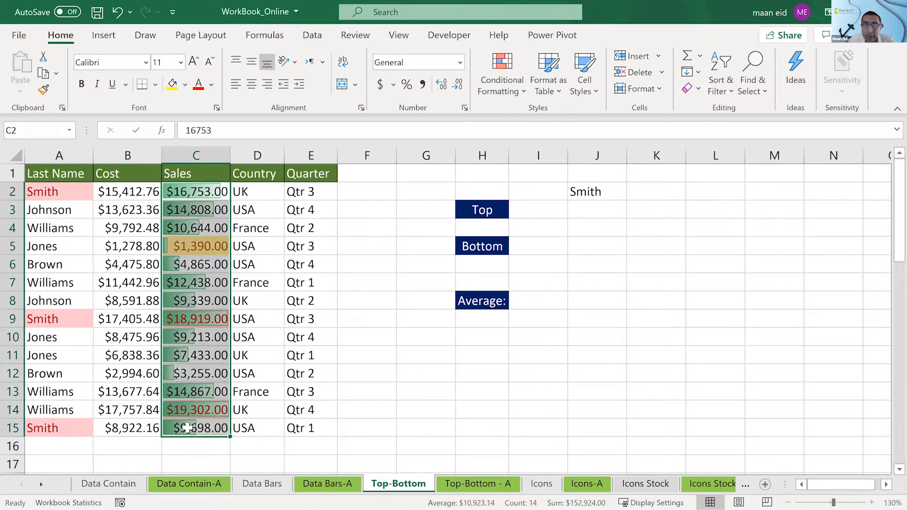
left_click(506, 81)
mouse_move(532, 302)
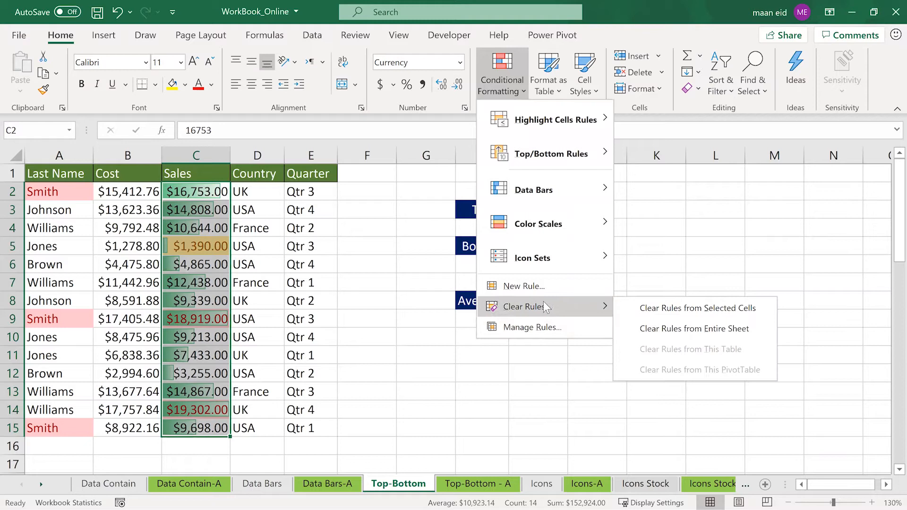
left_click(649, 314)
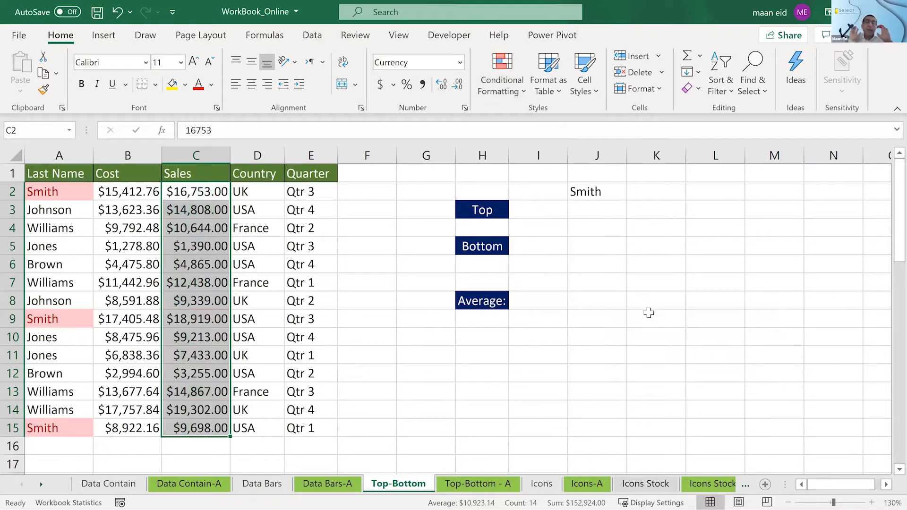
key("ctrl+z")
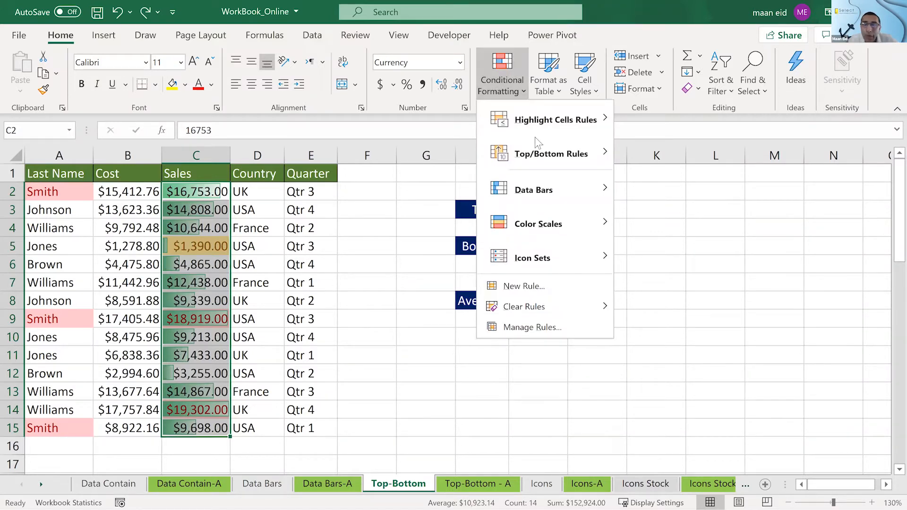
- Clear the conditional formatting rules from the entire Top-Bottom sheet
mouse_move(564, 305)
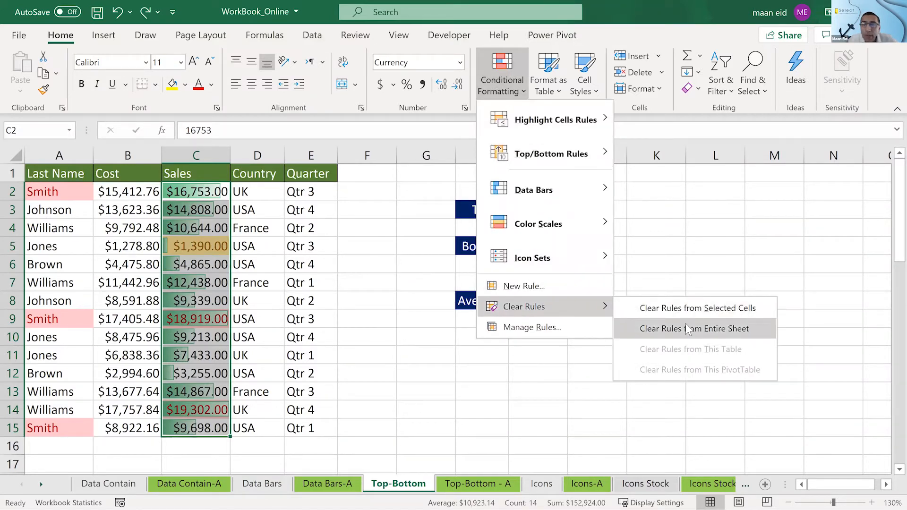
left_click(685, 326)
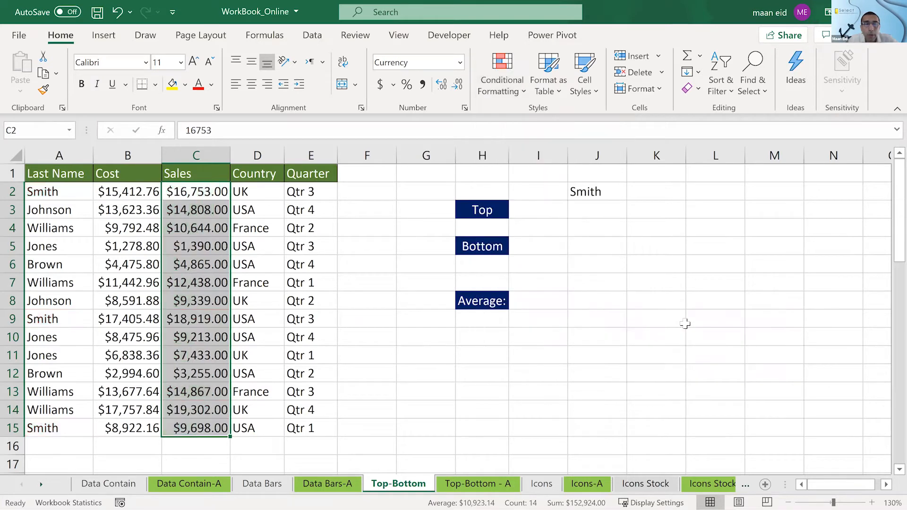
left_click(686, 325)
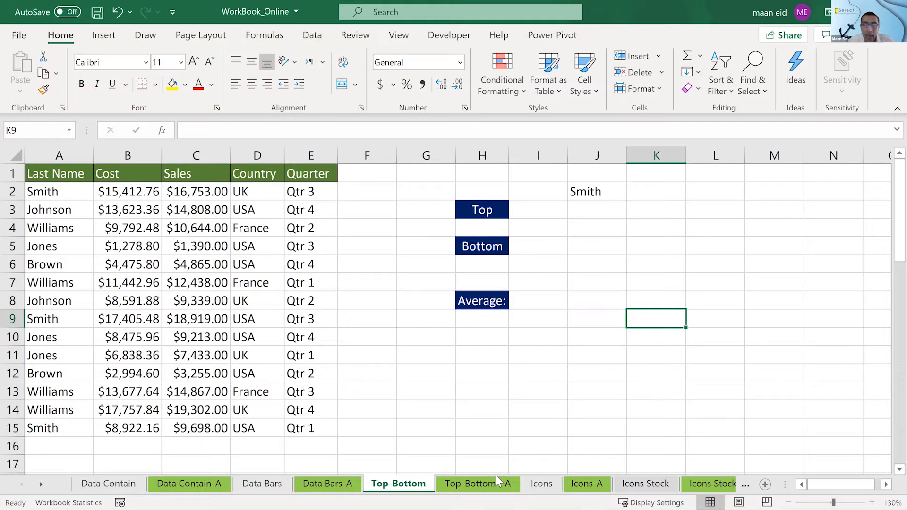
left_click(532, 305)
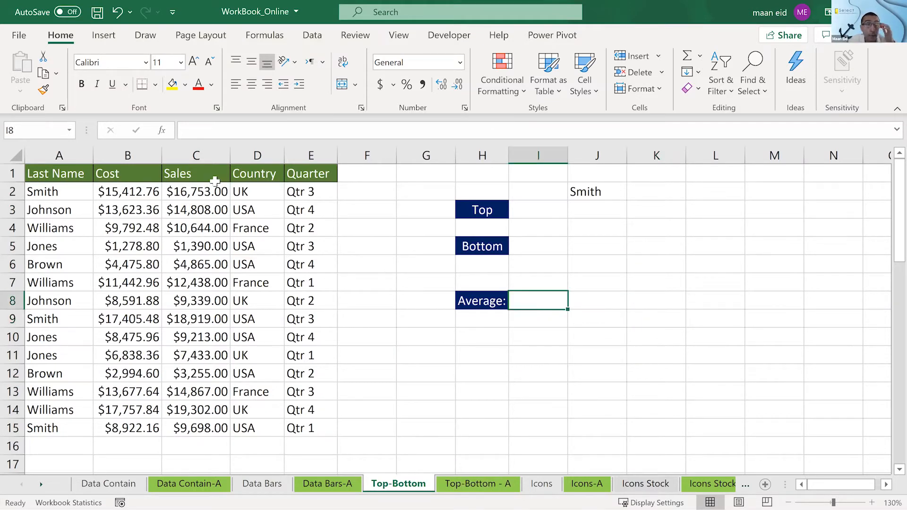
left_click_drag(203, 193, 202, 227)
left_click_drag(185, 406, 189, 422)
left_click(354, 249)
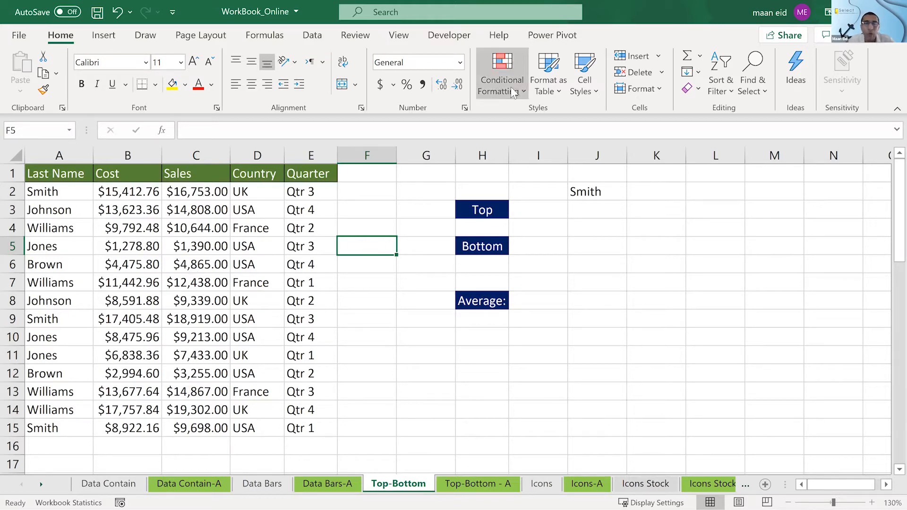
- Add an Above Average rule to the Sales amounts in C2:C15 with Light Red Fill with Dark Red Text
left_click_drag(196, 192, 198, 425)
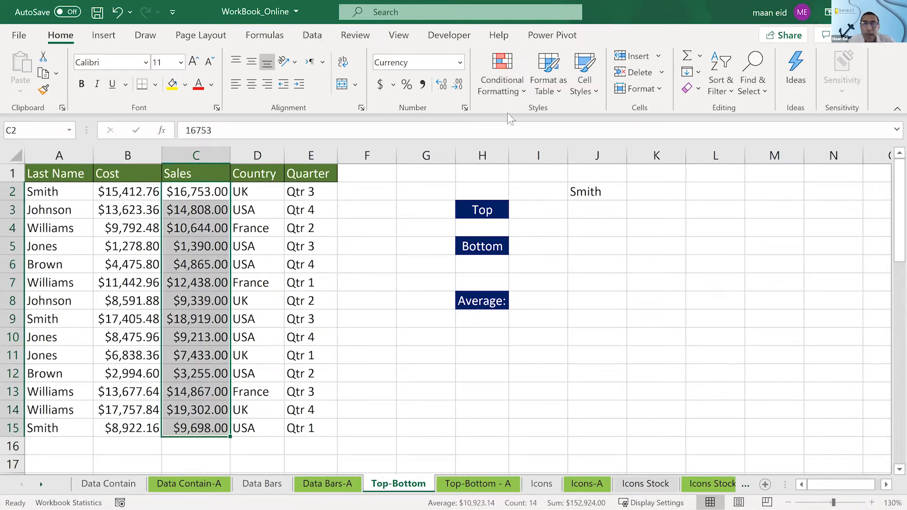
left_click(504, 79)
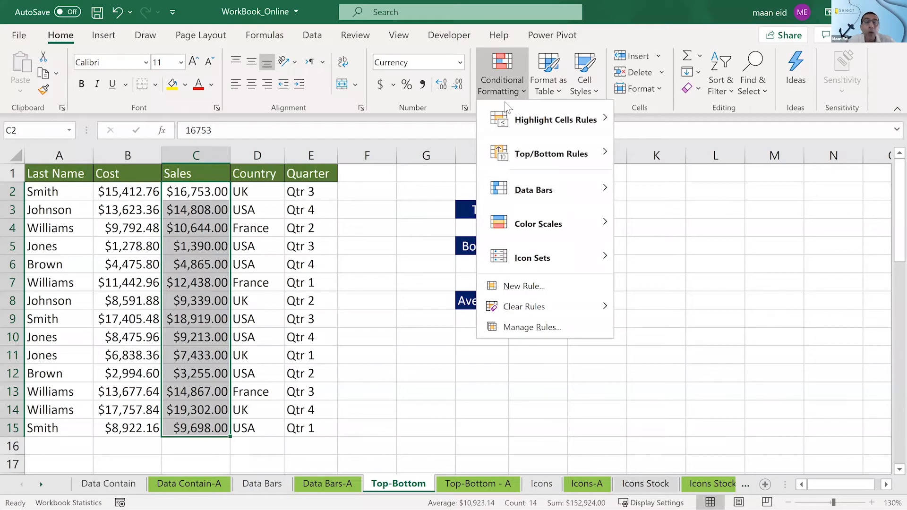
mouse_move(505, 123)
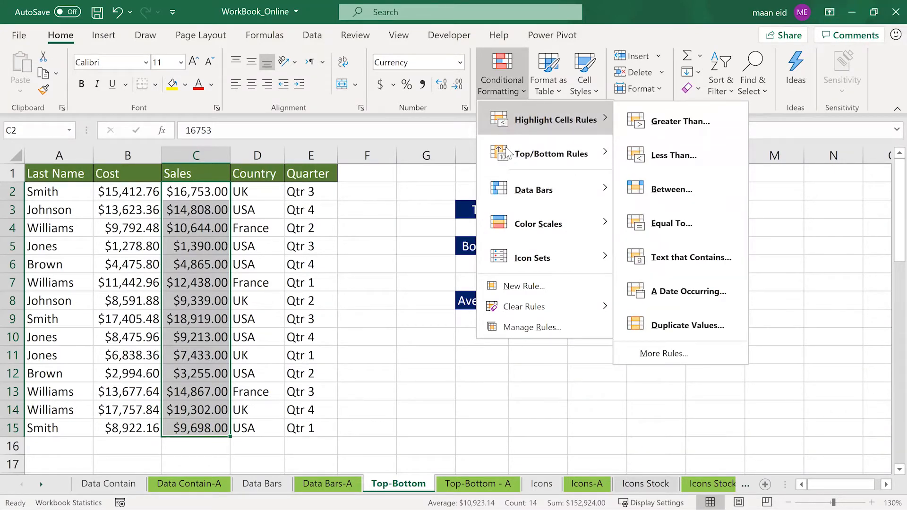
mouse_move(506, 149)
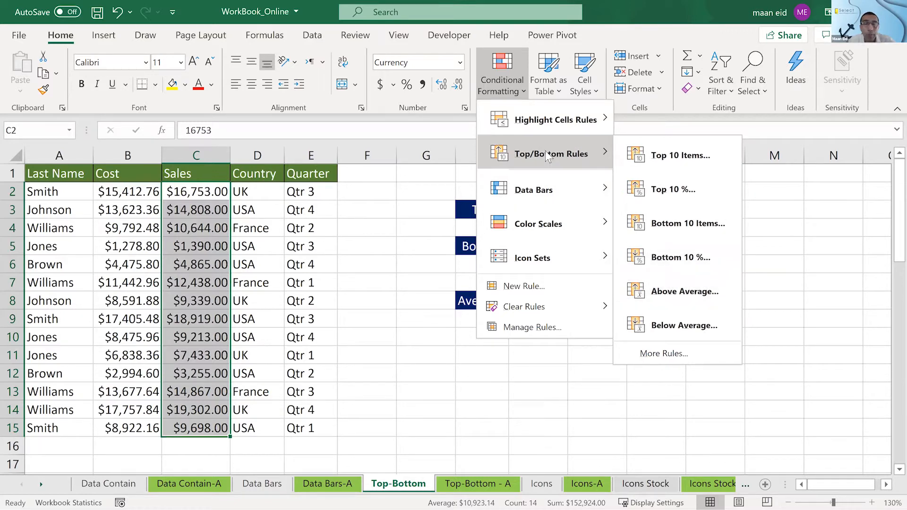
left_click(667, 292)
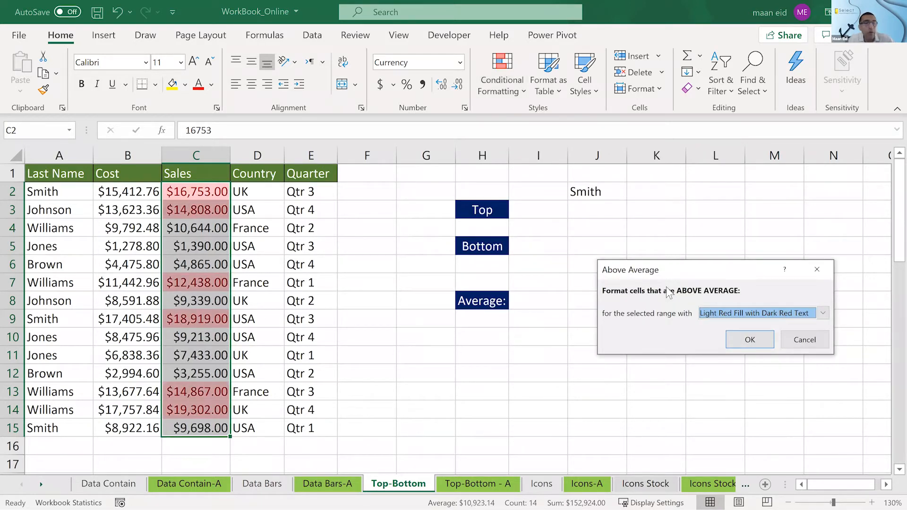
left_click(749, 338)
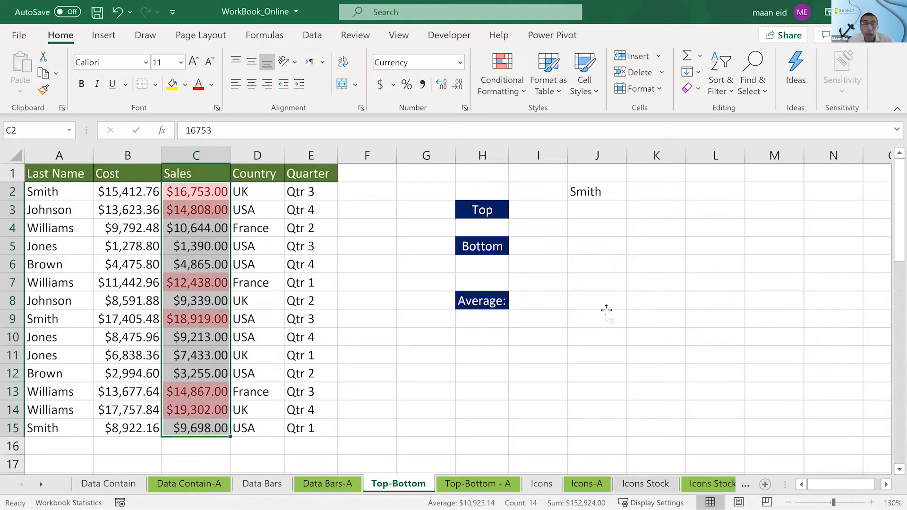
left_click(606, 317)
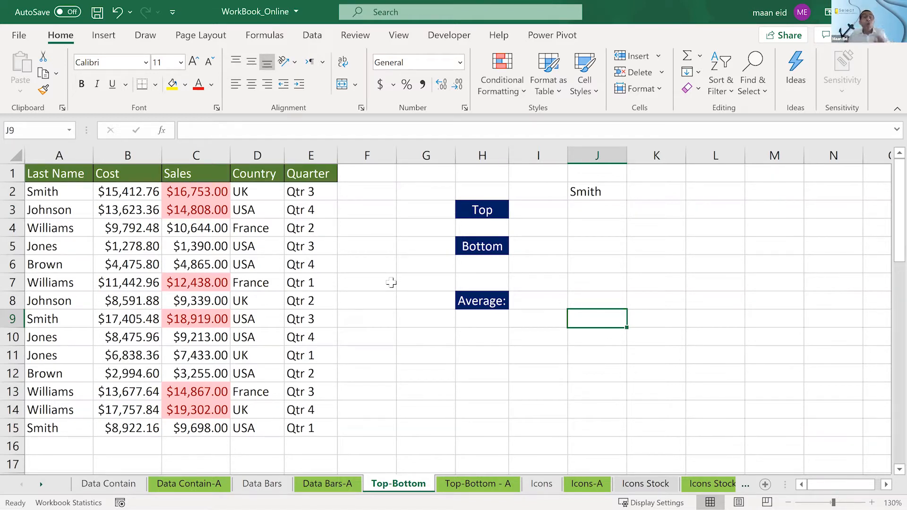
- Calculate the average of the Sales amounts C2:C15 in I8 and widen column I to fit the value
left_click(516, 296)
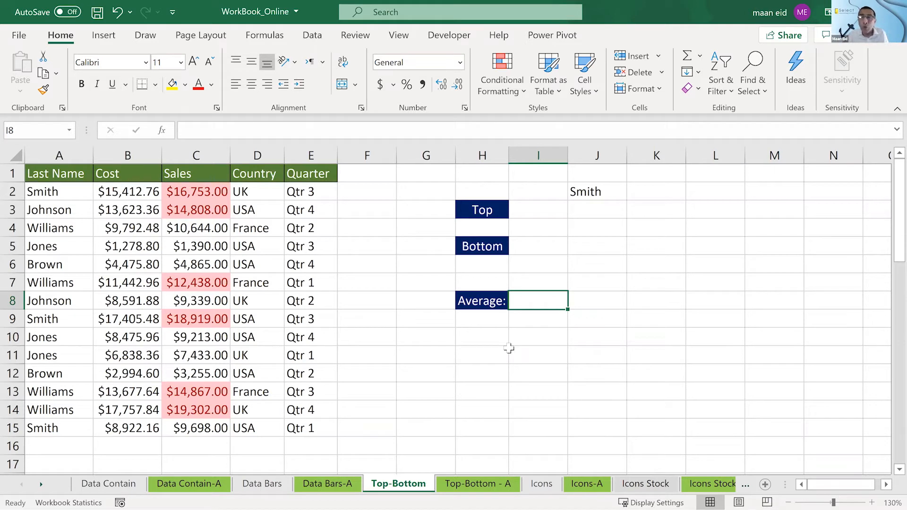
left_click(701, 55)
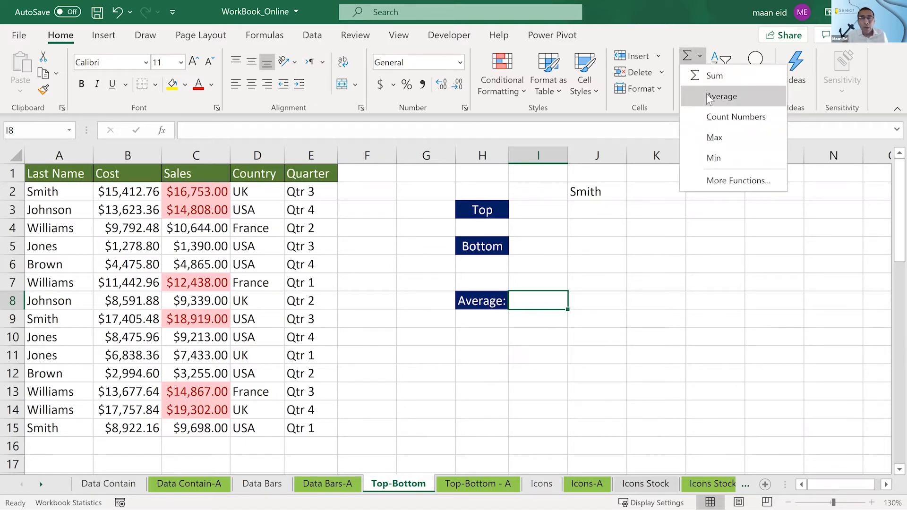
left_click(709, 96)
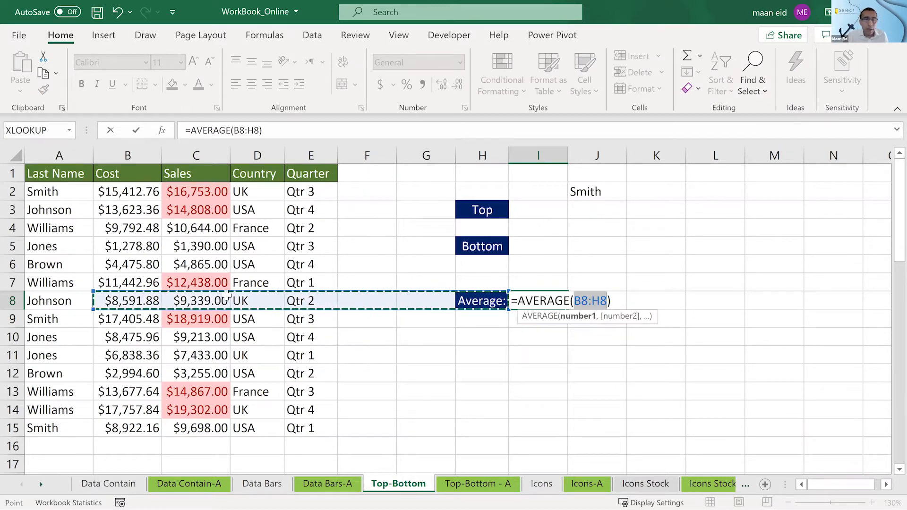
left_click_drag(198, 192, 199, 424)
key("Return")
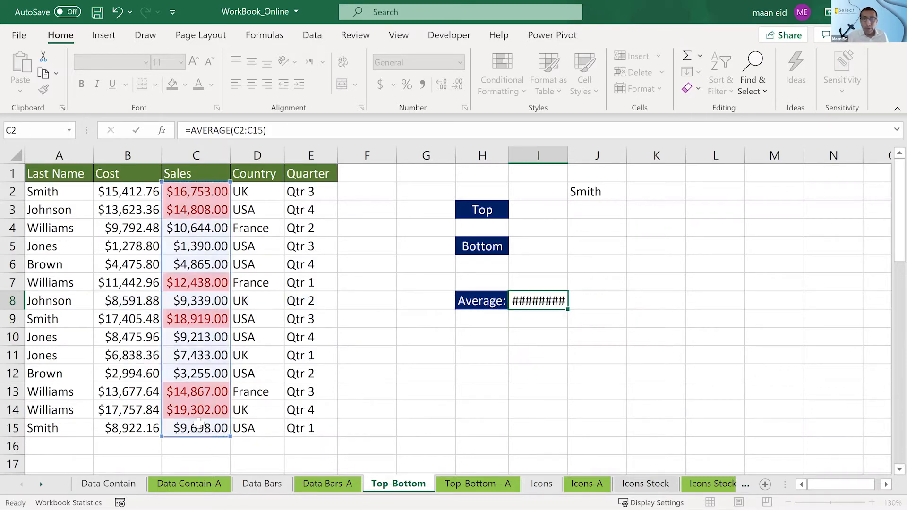
key("Up")
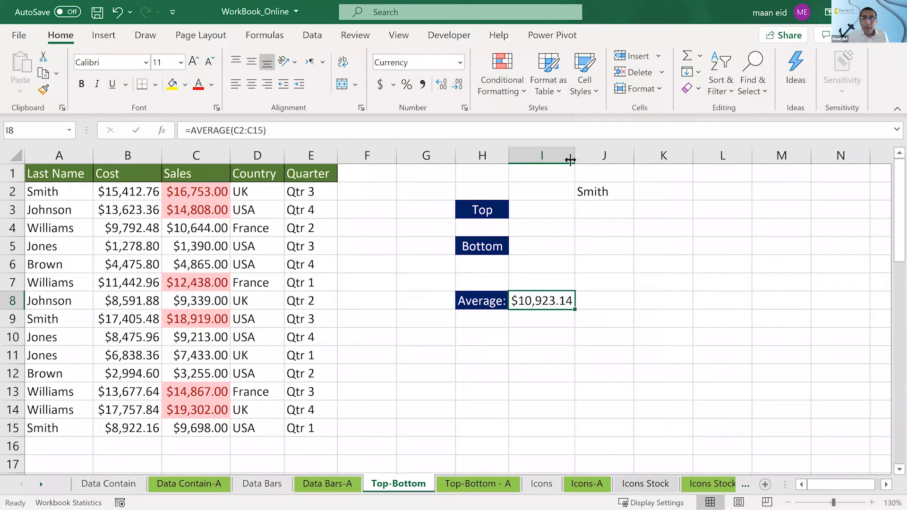
left_click_drag(576, 159, 584, 160)
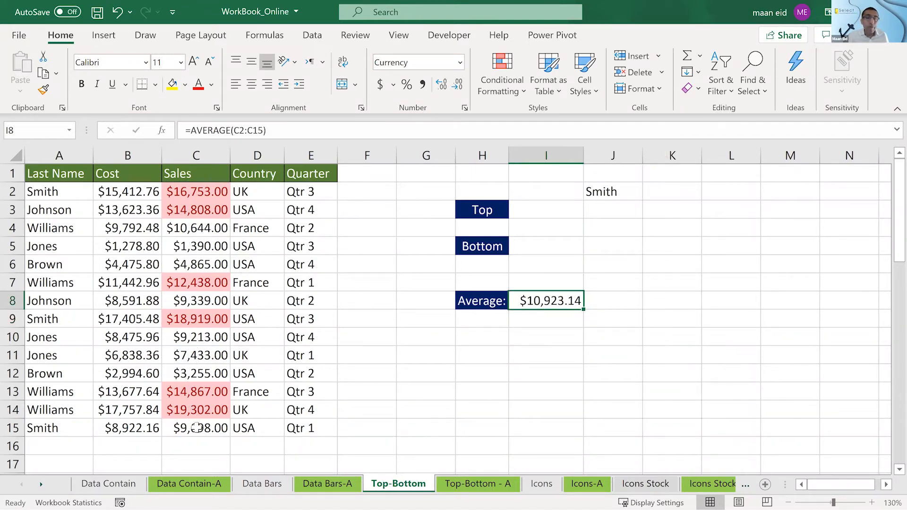
left_click(197, 226)
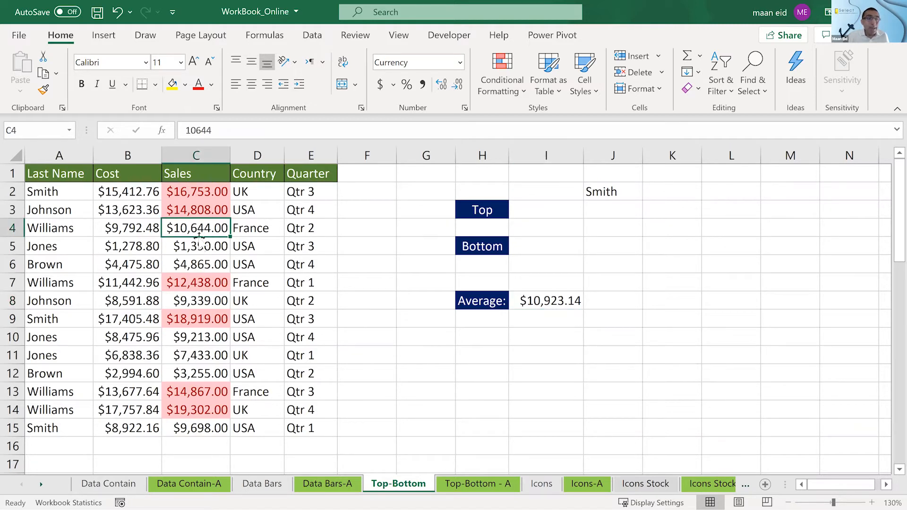
- Add a Below Average rule to the Cost amounts in B2:B15 with Light Red Fill with Dark Red Text
left_click(536, 300)
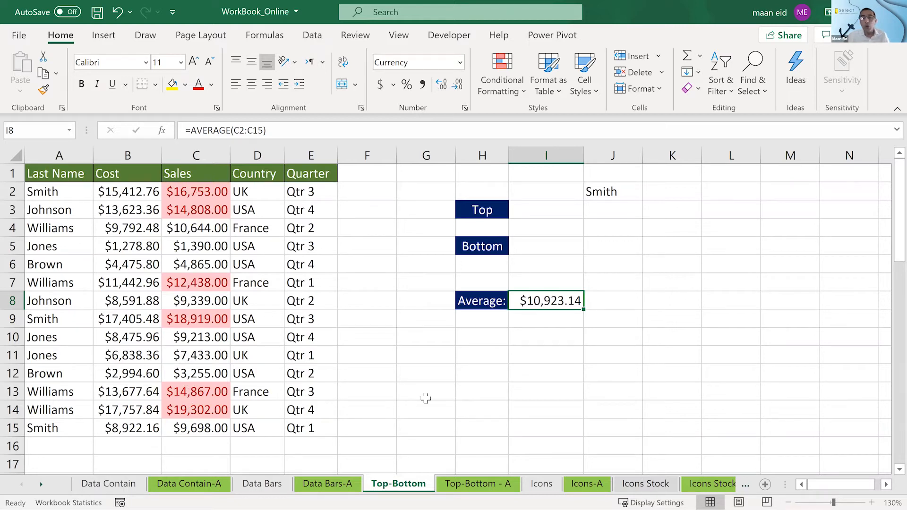
left_click(203, 228)
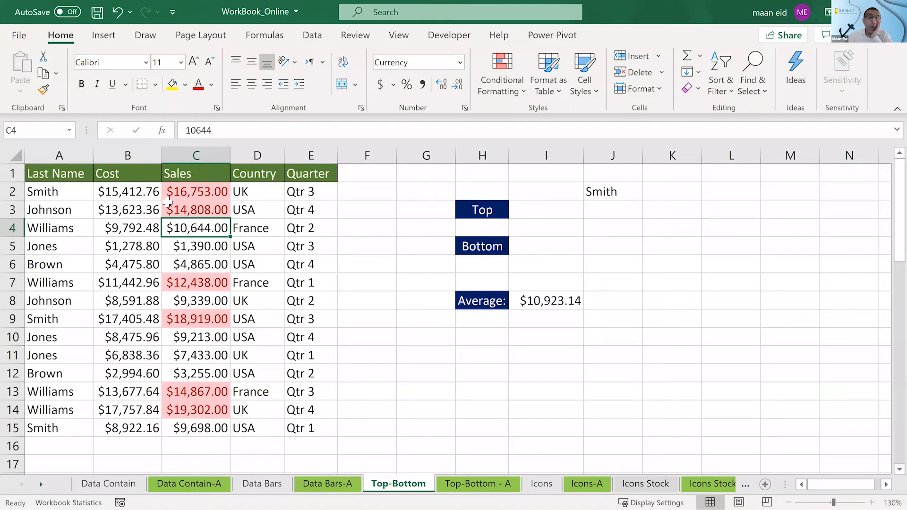
left_click_drag(136, 193, 129, 428)
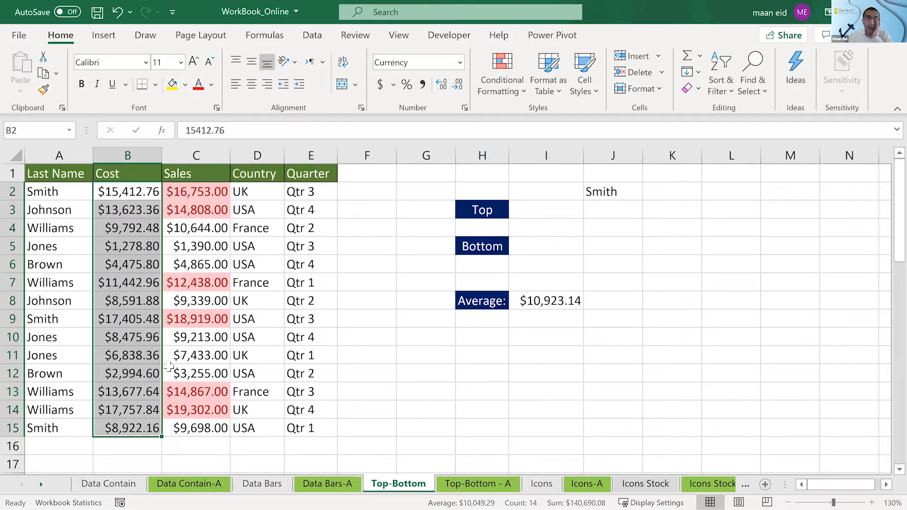
mouse_move(163, 405)
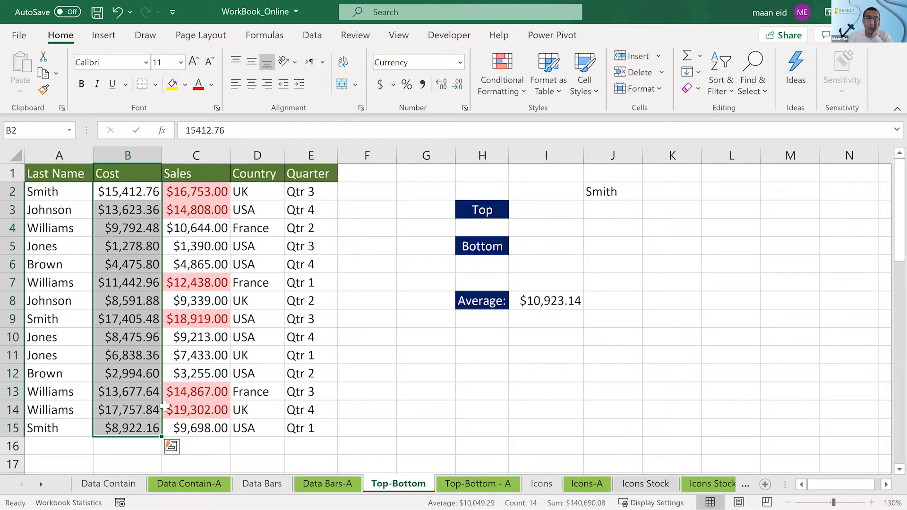
left_click(508, 89)
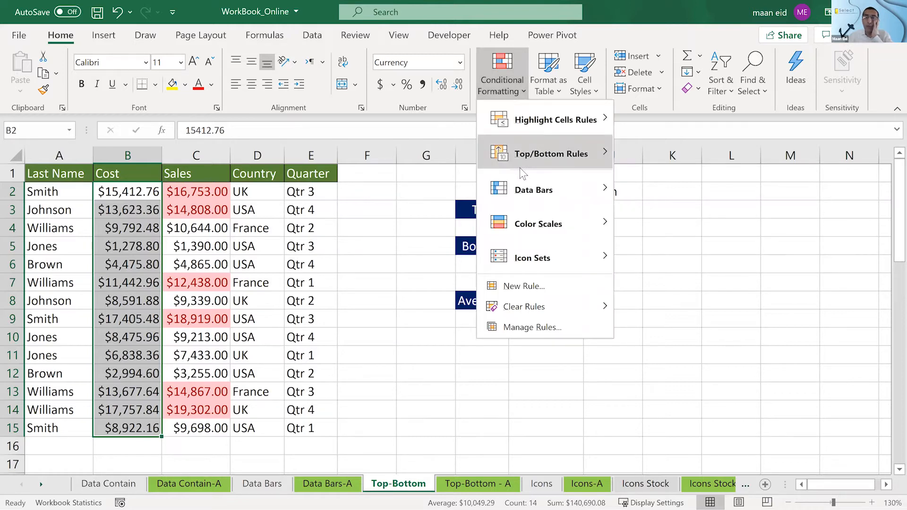
mouse_move(520, 156)
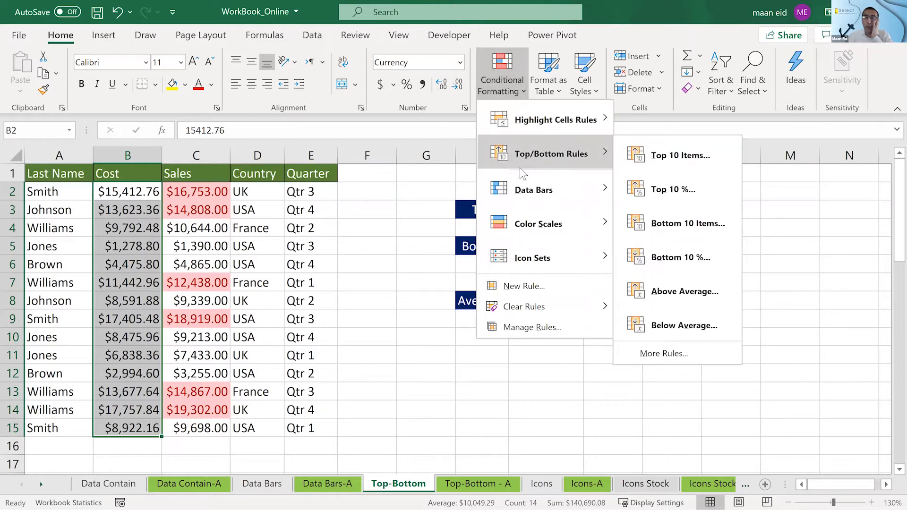
left_click(671, 329)
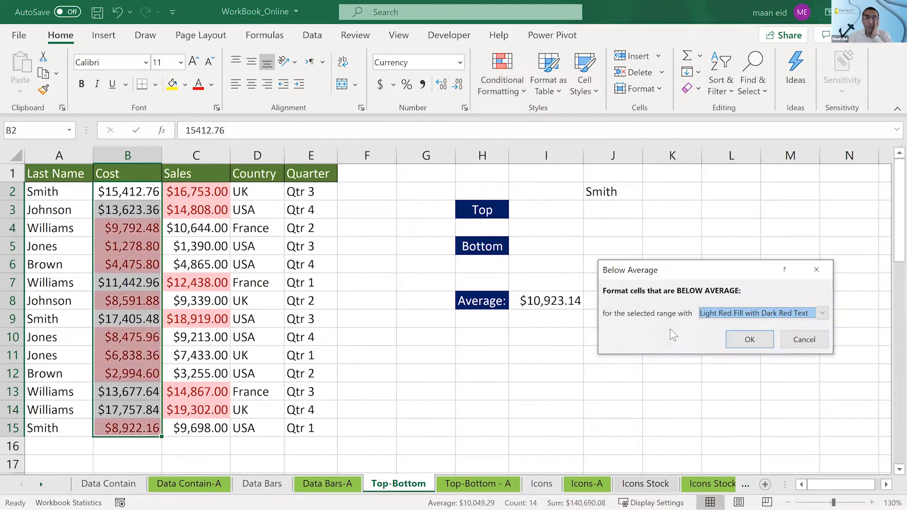
left_click(752, 339)
left_click(731, 336)
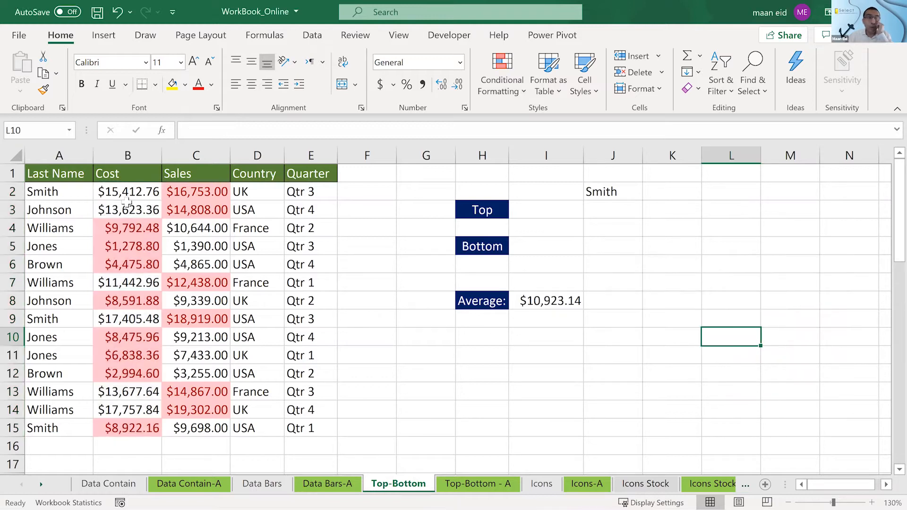
left_click_drag(129, 191, 141, 410)
- Label the average columns by entering Sales in I7 and Cost in J7
left_click(537, 339)
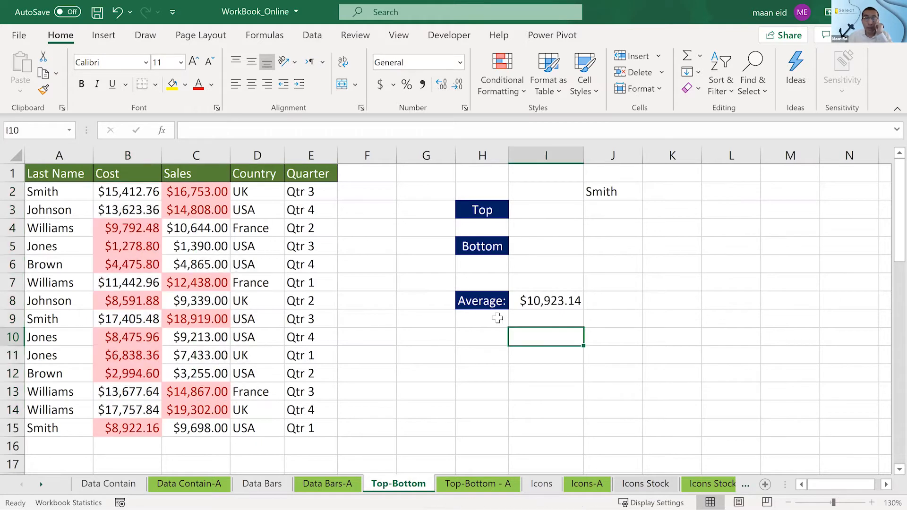
left_click(496, 318)
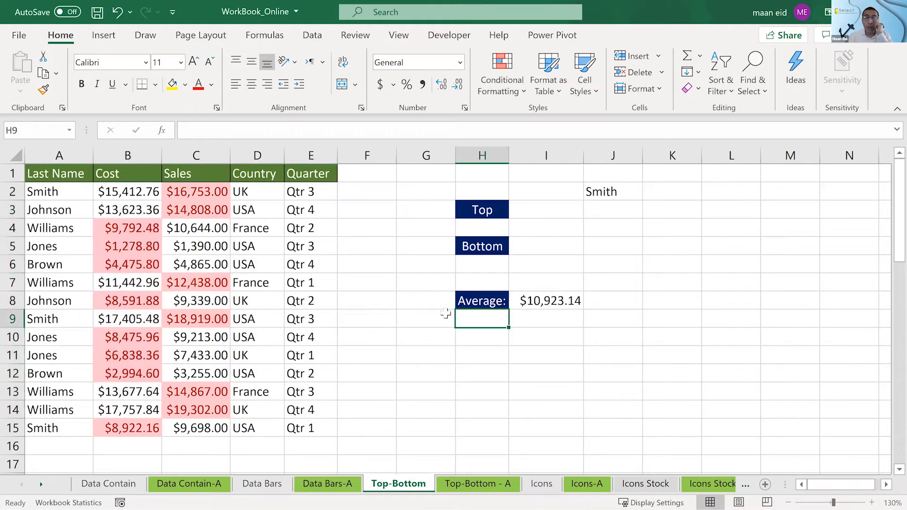
left_click(472, 283)
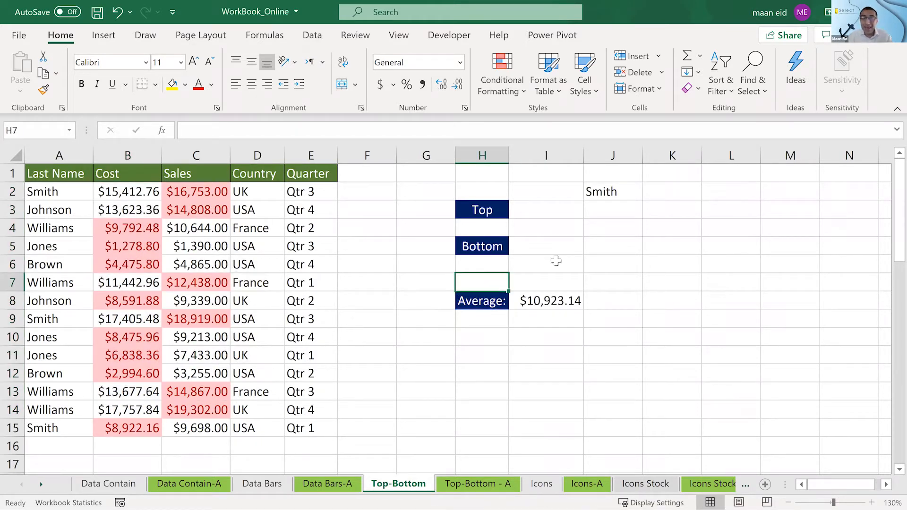
double_click(553, 289)
type("Sales")
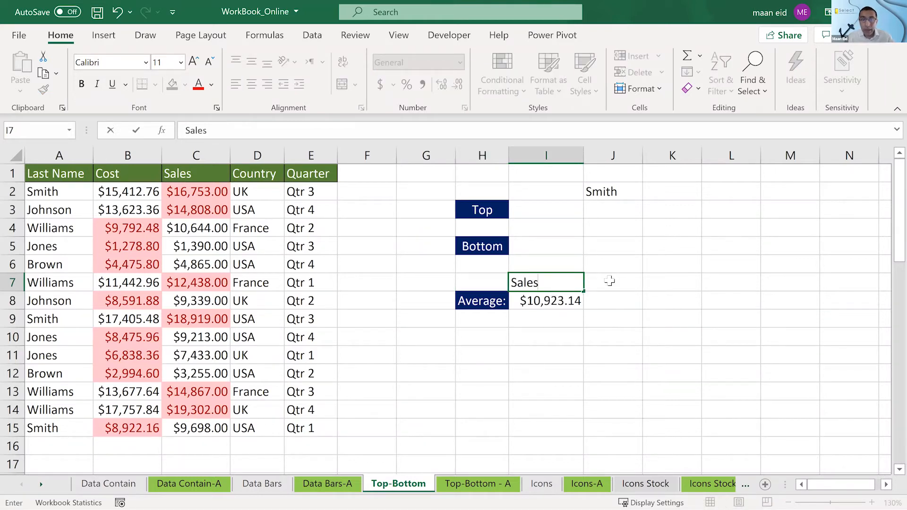
left_click(599, 286)
type("Cost")
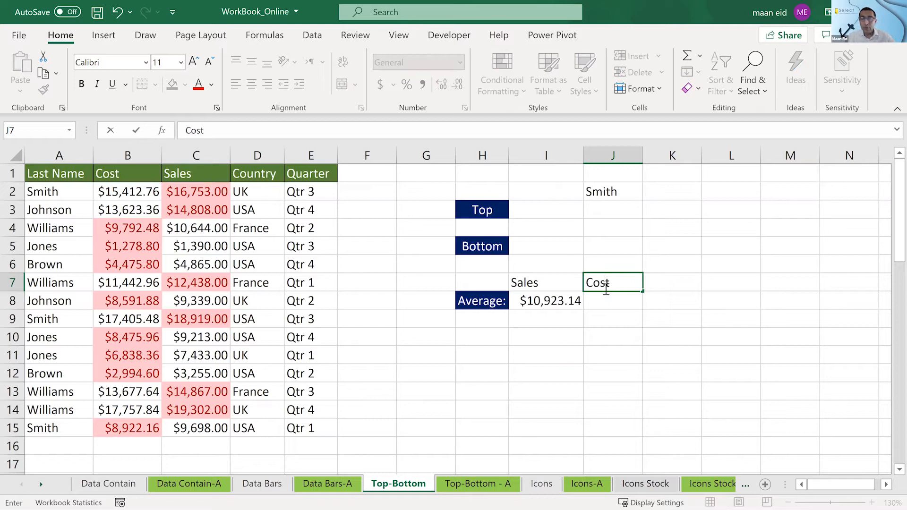
- Calculate the average of the Cost amounts B2:B15 in J8 and widen column J to fit the value
left_click(610, 298)
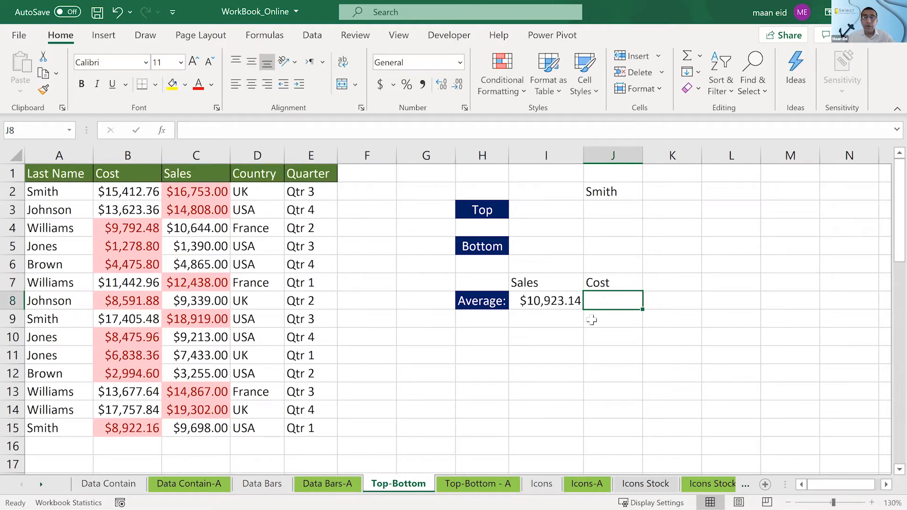
left_click(702, 56)
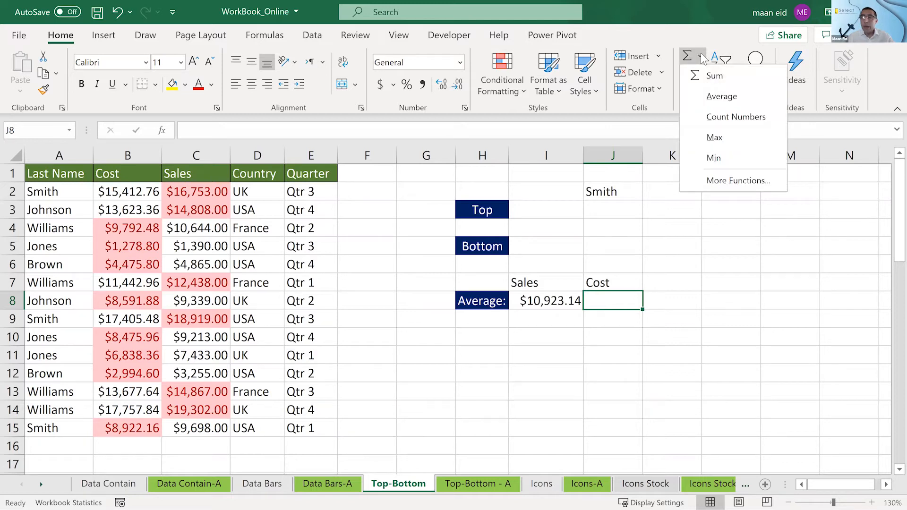
left_click(721, 96)
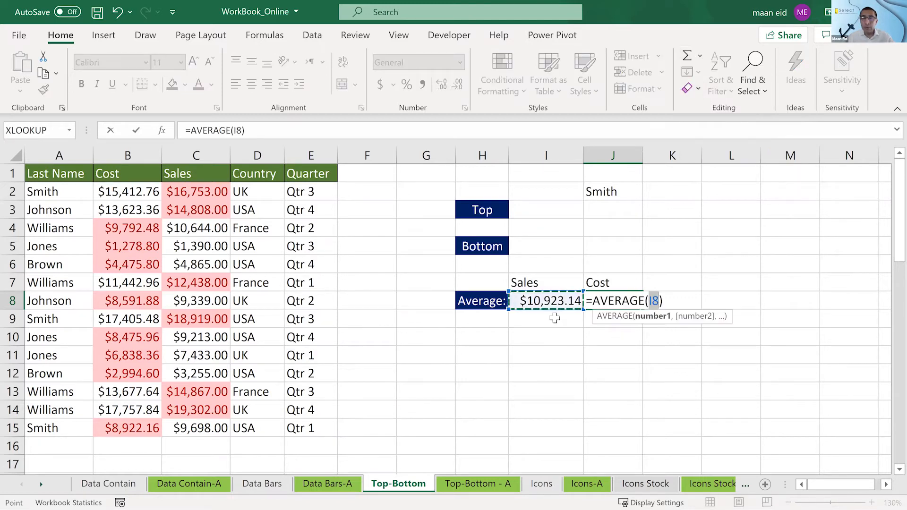
left_click_drag(128, 191, 136, 430)
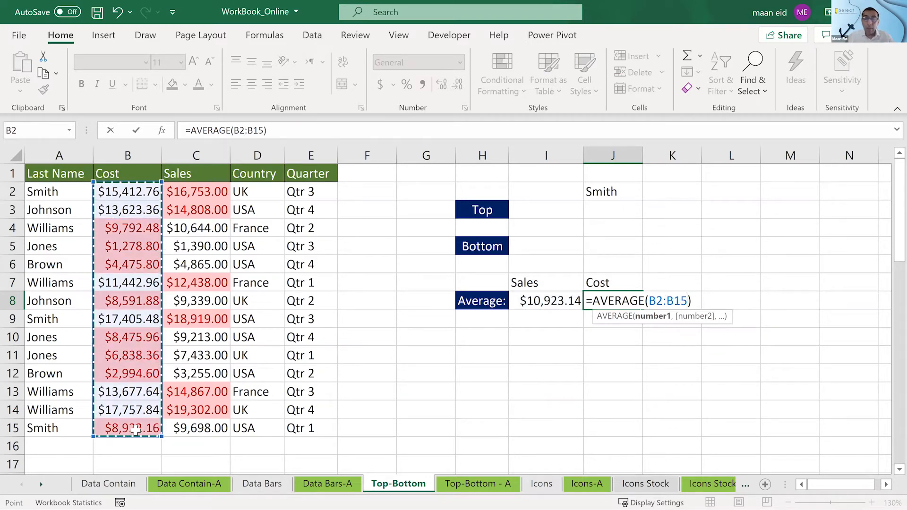
key("Return")
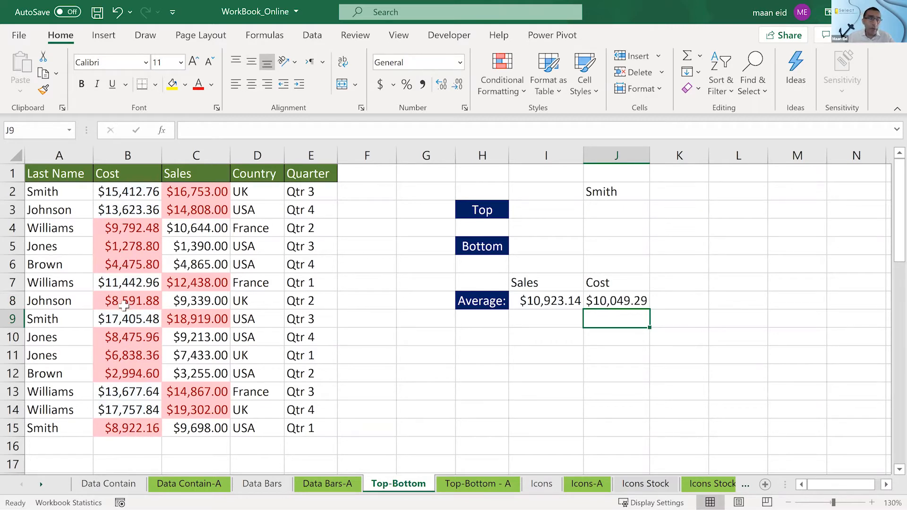
left_click(607, 302)
left_click_drag(658, 155, 666, 155)
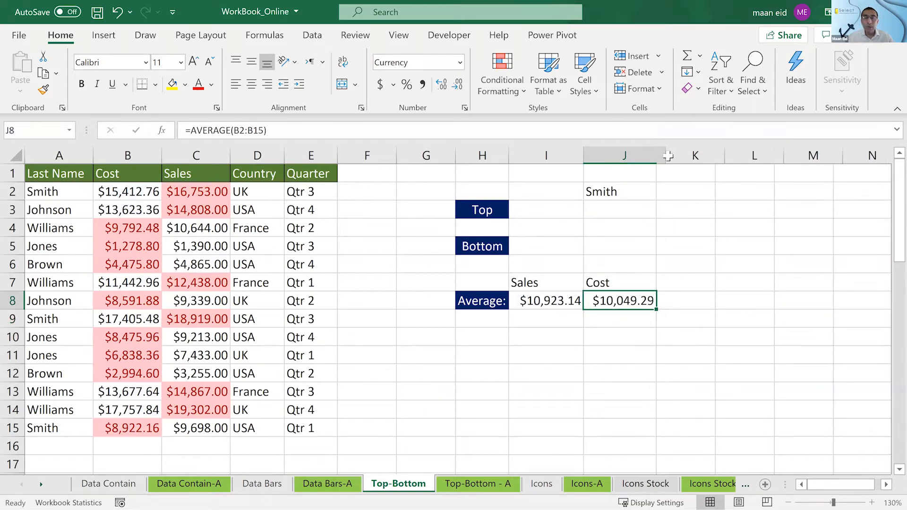
- Compare the highlighted Cost and Sales amounts with their averages, and view the solution on the Top-Bottom - A sheet
left_click(441, 340)
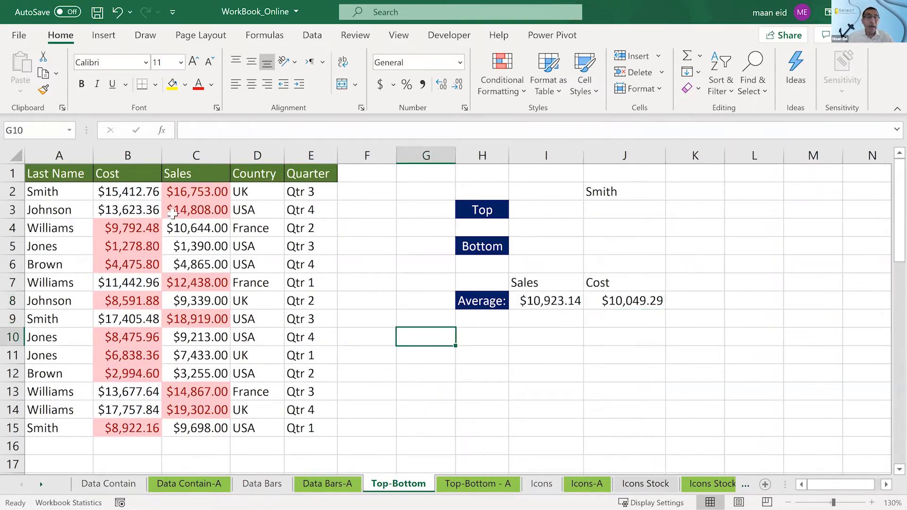
left_click(192, 425)
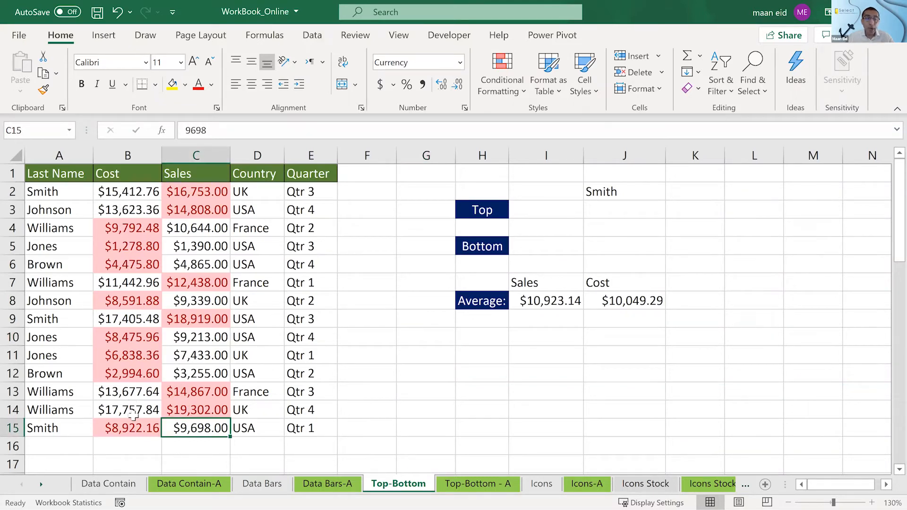
left_click(135, 428)
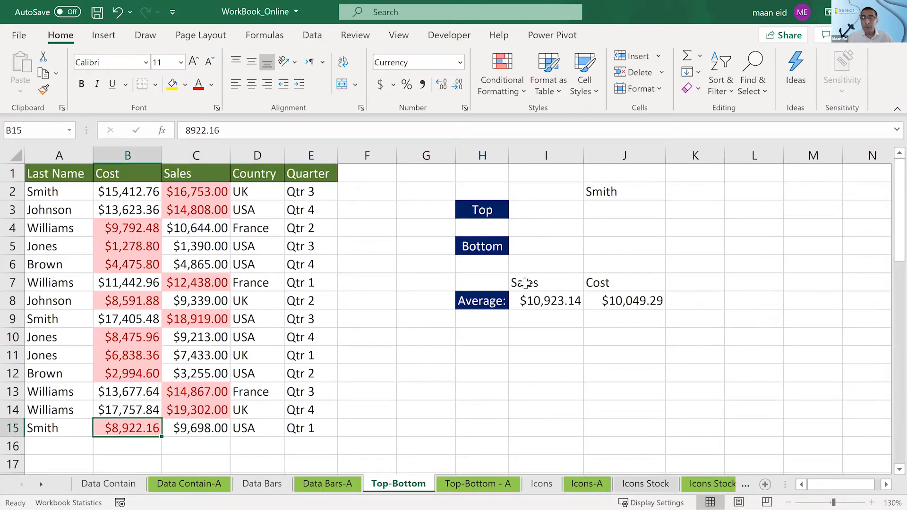
left_click(526, 283)
left_click(638, 285)
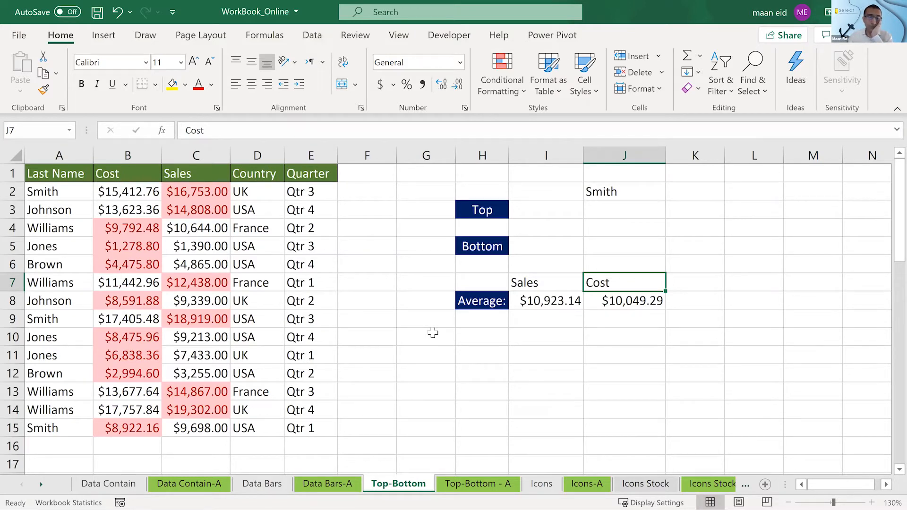
left_click(476, 481)
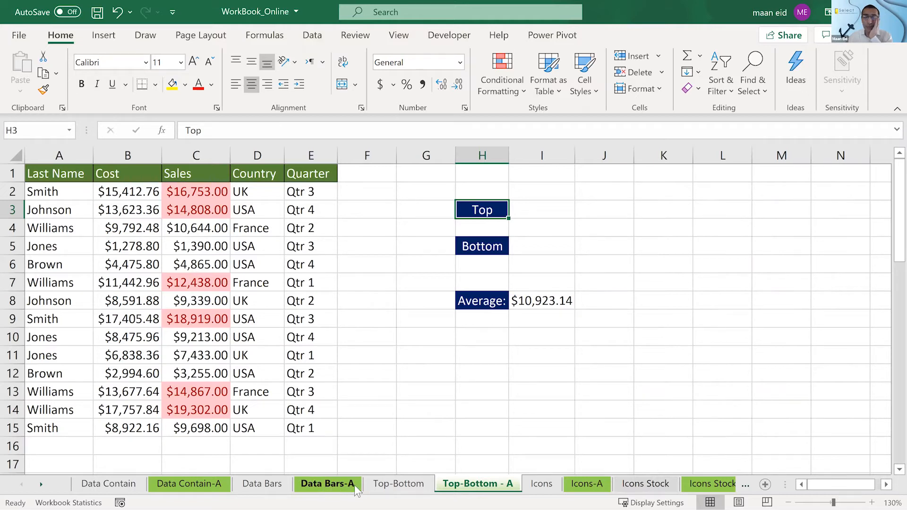
- View the Icons sheet and examine which scores carry cross and check mark icons on the Icons-A solution sheet
left_click(542, 484)
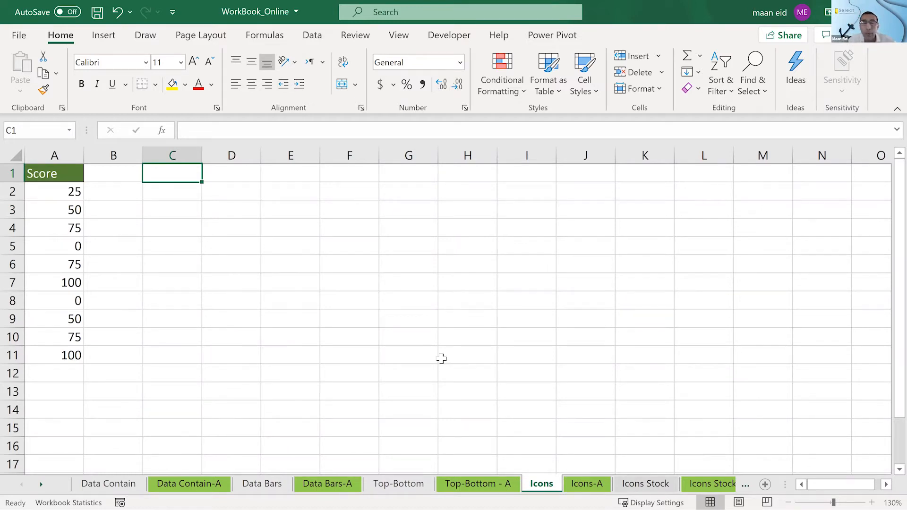
left_click(588, 485)
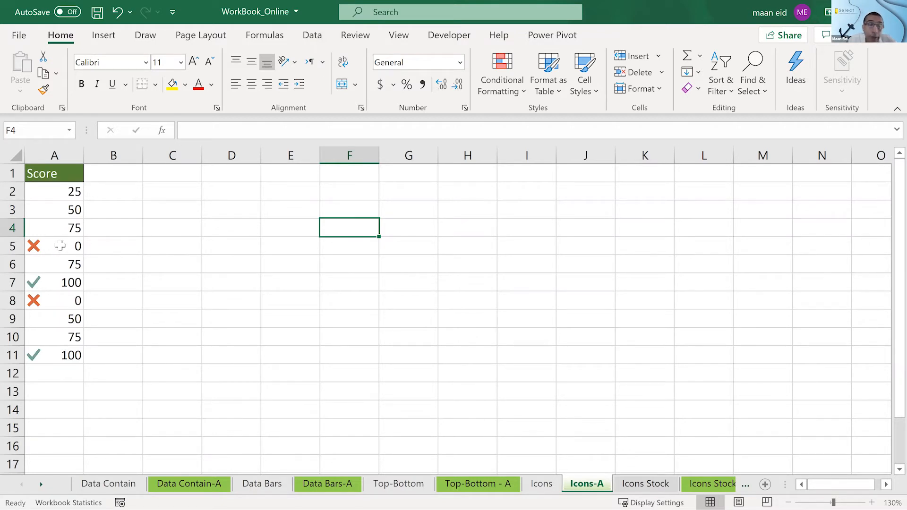
left_click(60, 245)
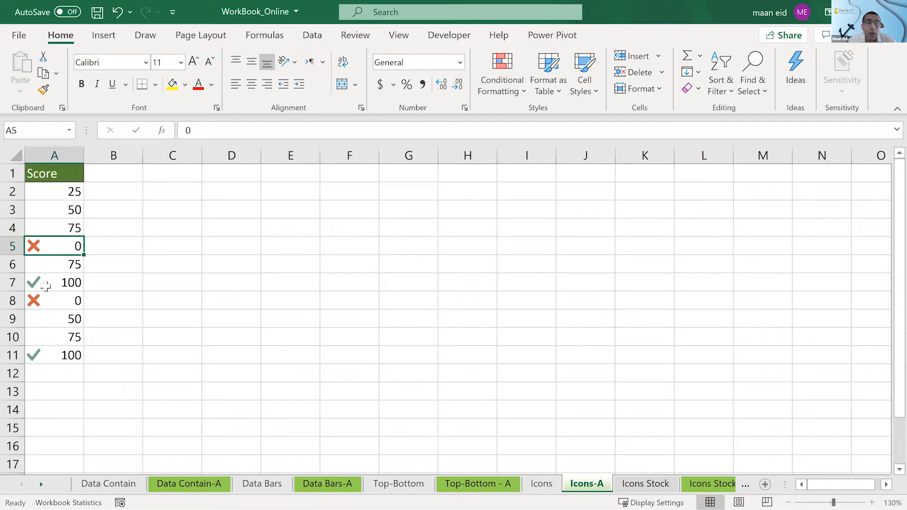
left_click(44, 282)
left_click(52, 245)
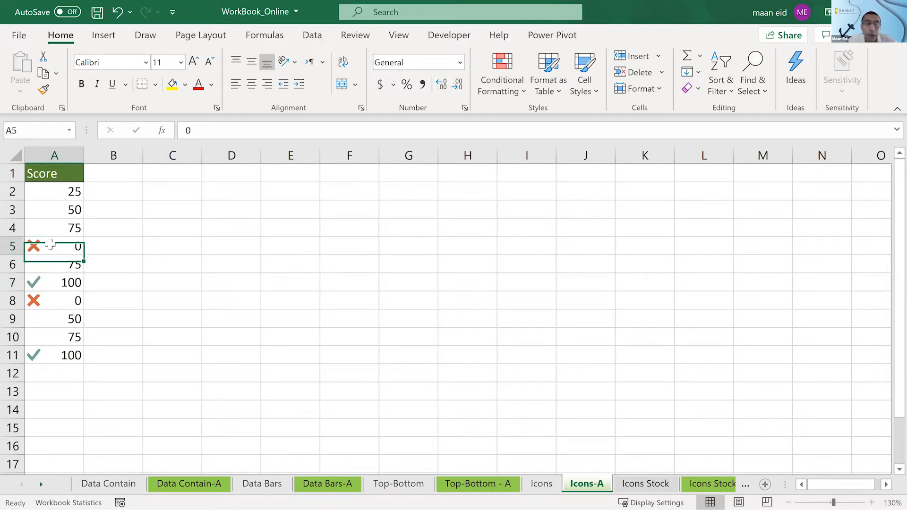
left_click(53, 282)
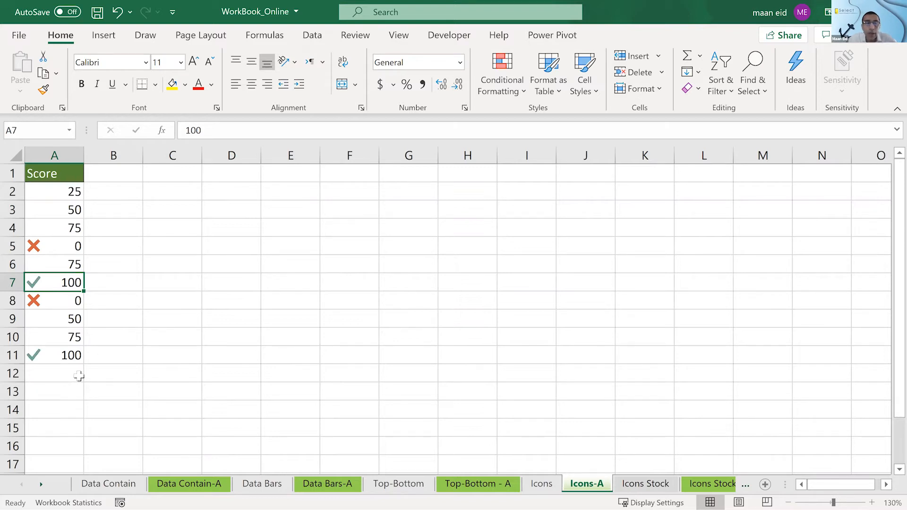
- Select the scores A2:A11 on the Icons sheet and show the available conditional formatting icon sets
left_click(542, 484)
left_click_drag(70, 198, 70, 354)
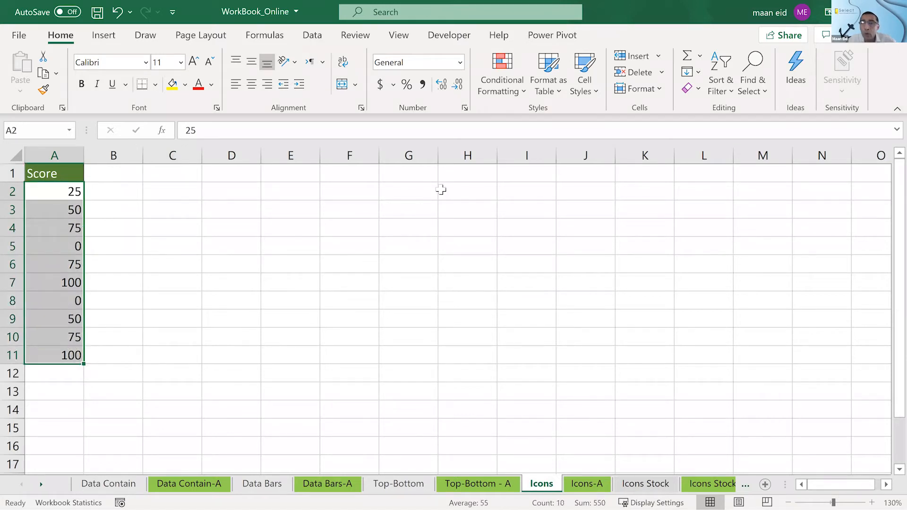
left_click(516, 92)
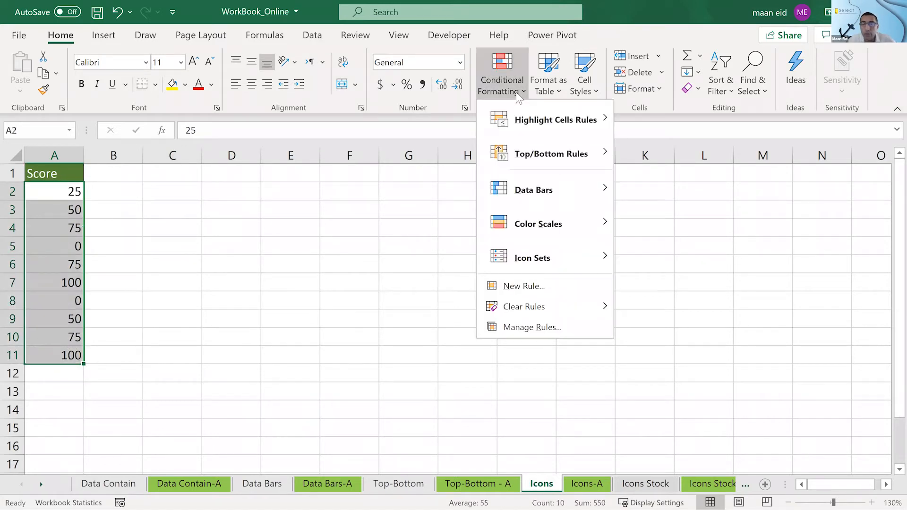
mouse_move(513, 265)
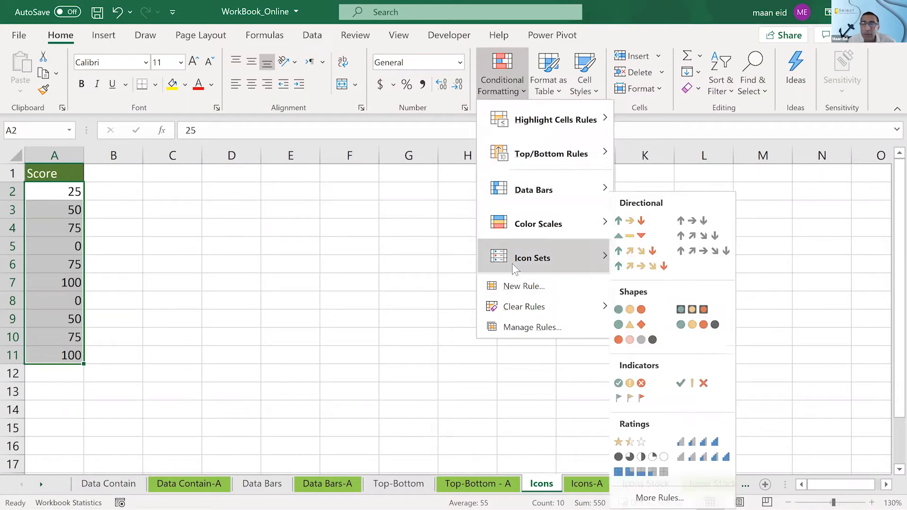
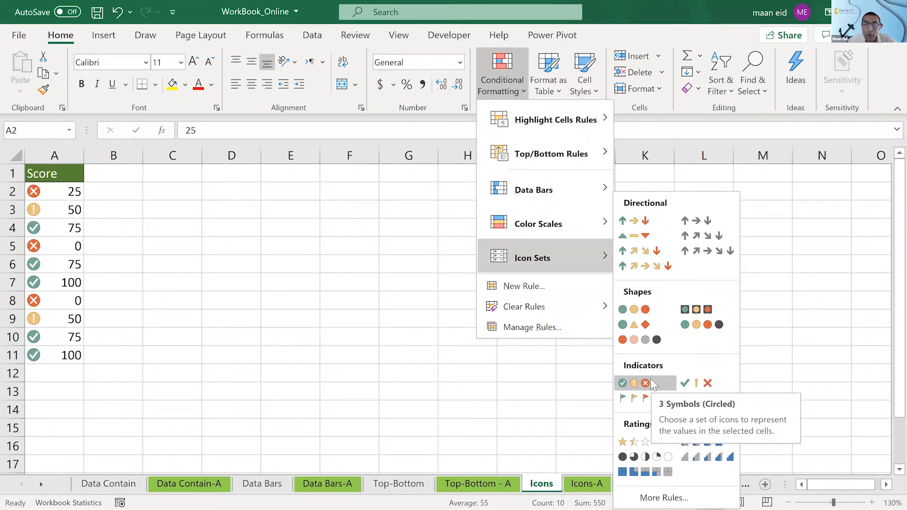
- Apply the 3 Symbols (Uncircled) icon set to the scores and set its check mark threshold to >= 100 percent
left_click(686, 383)
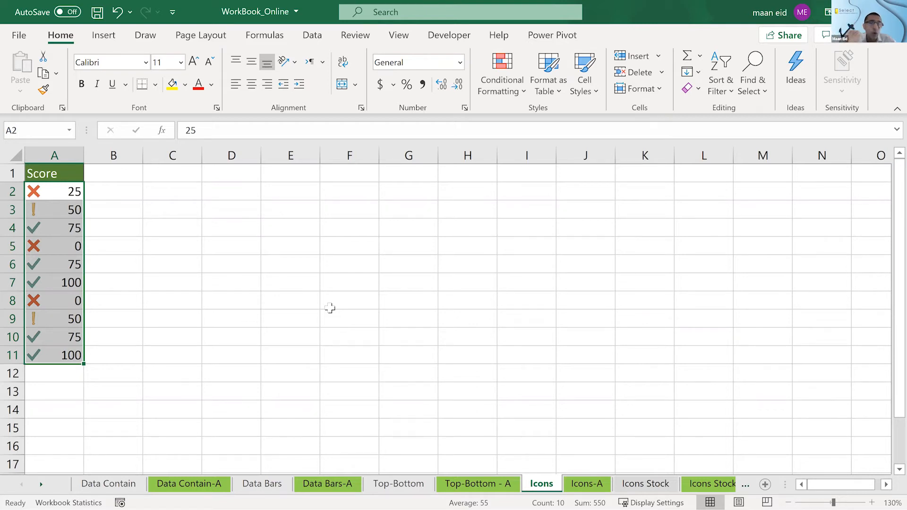
left_click(500, 77)
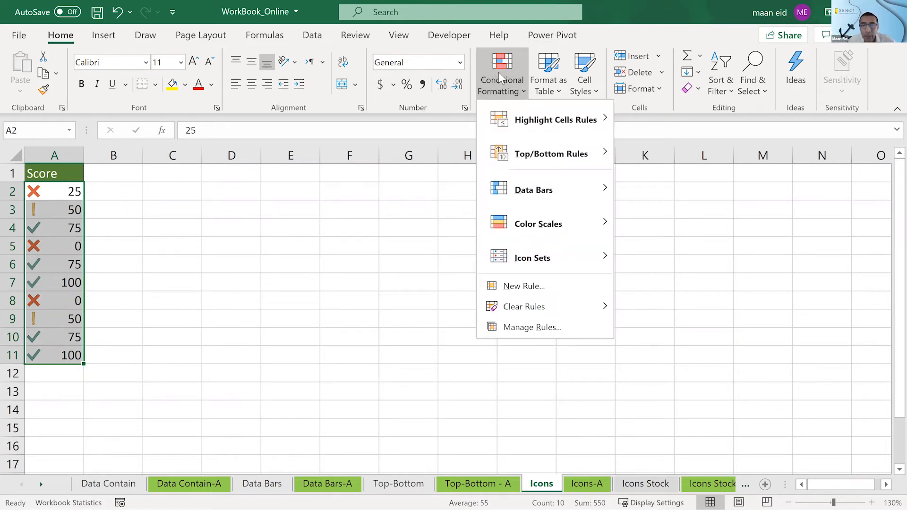
left_click(518, 321)
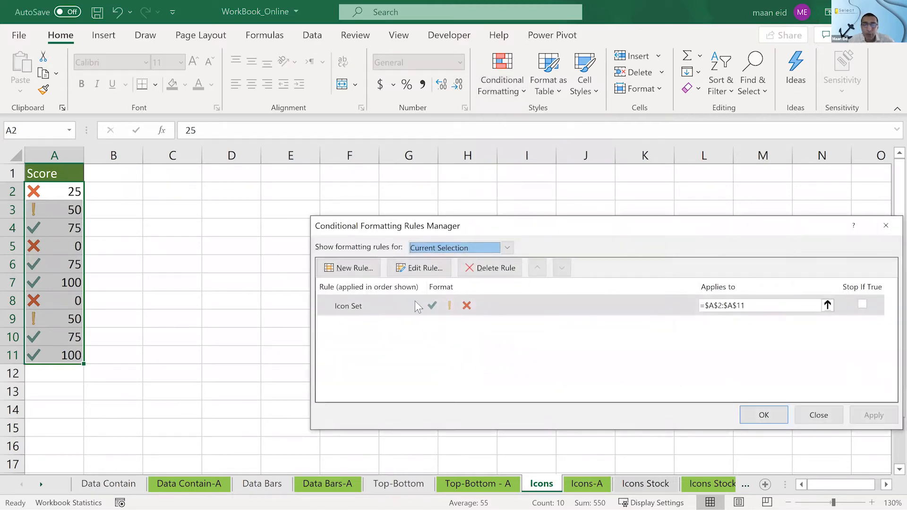
left_click(511, 302)
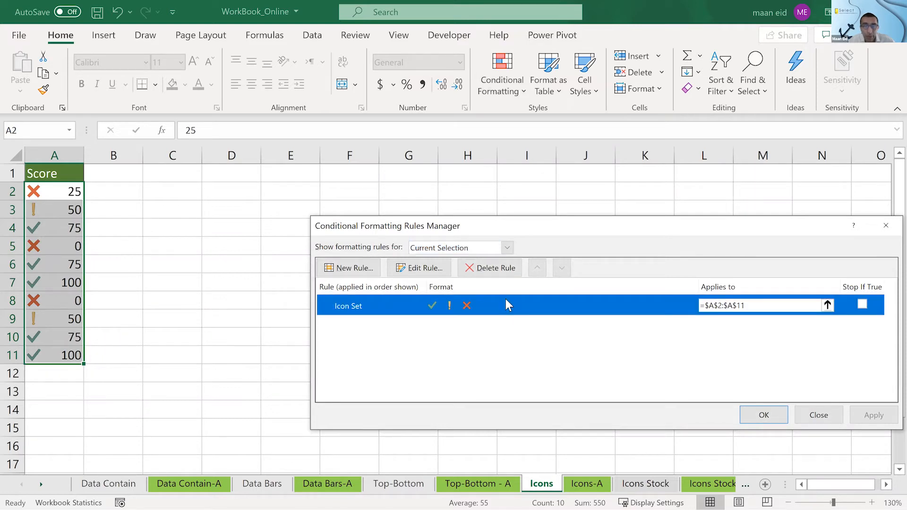
left_click(427, 270)
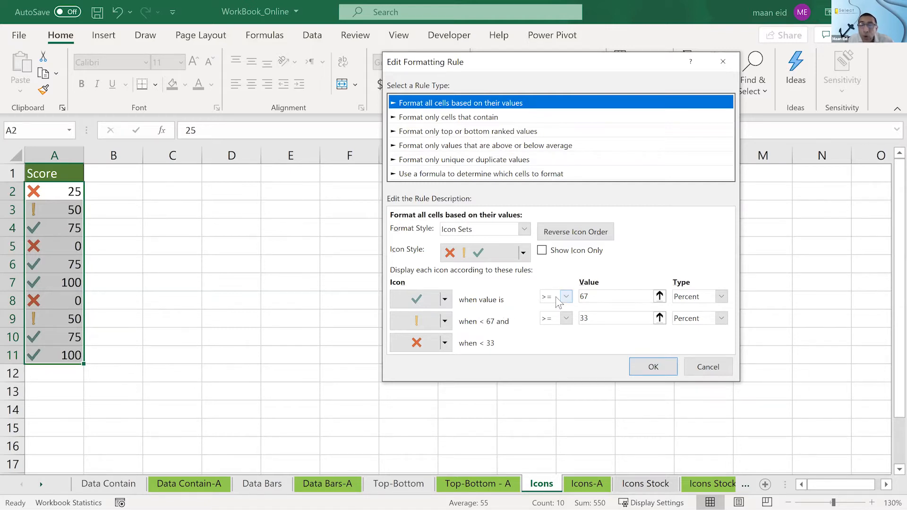
double_click(600, 294)
type("100")
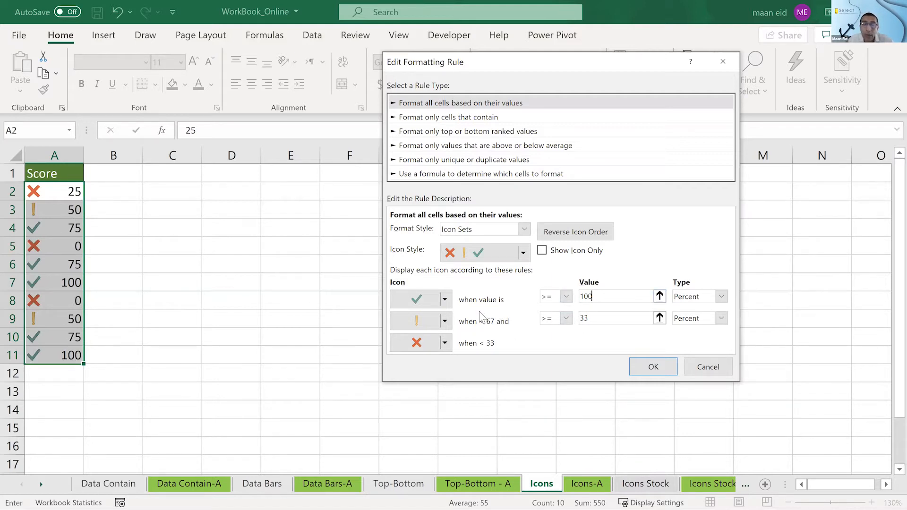
- Give the rule's middle range No Cell Icon with a lower threshold of >= 0 percent, and apply the edited rule
left_click(445, 321)
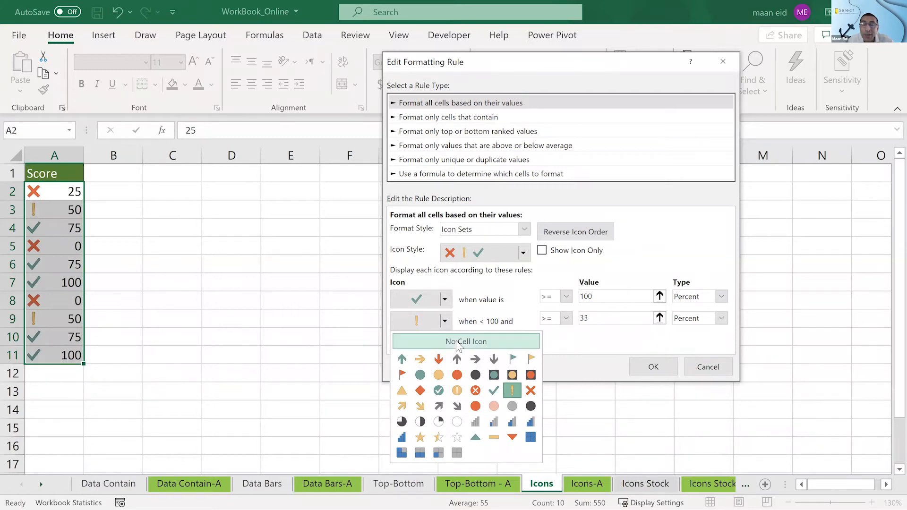
left_click(457, 343)
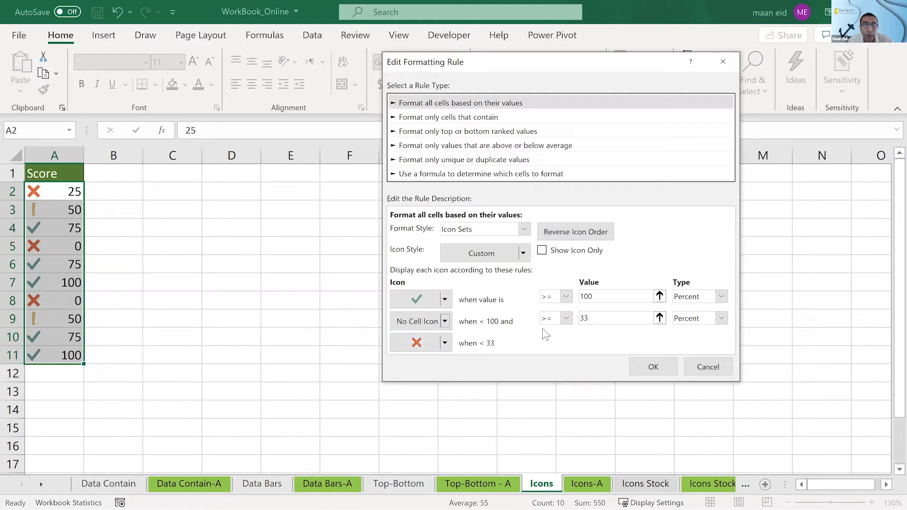
left_click(566, 317)
left_click(551, 333)
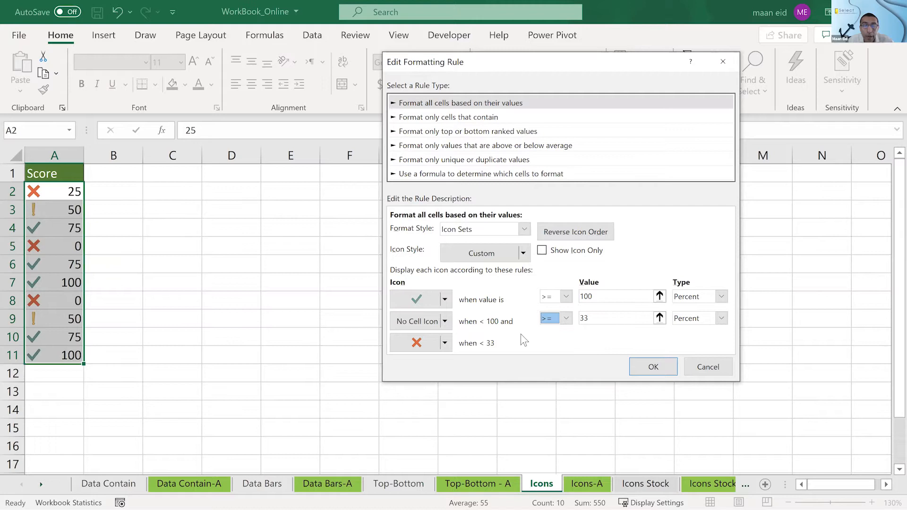
left_click(446, 344)
left_click(445, 344)
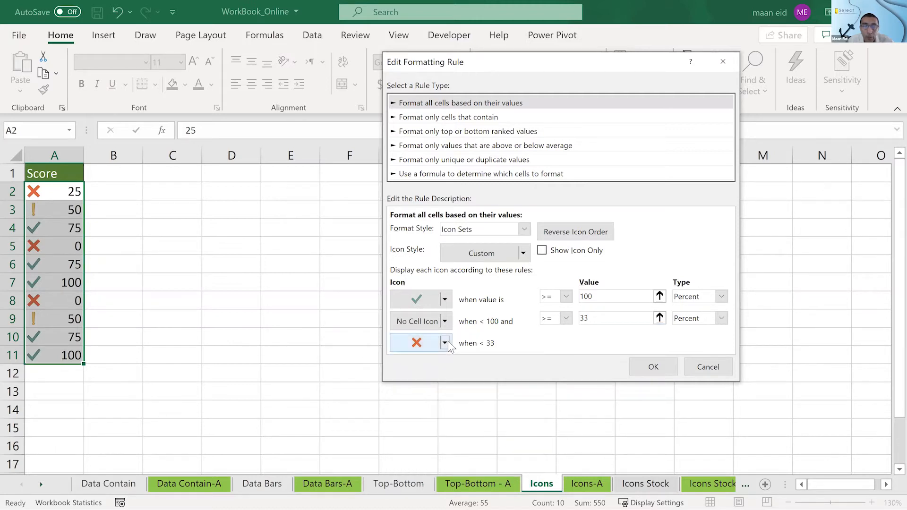
double_click(569, 320)
type("0")
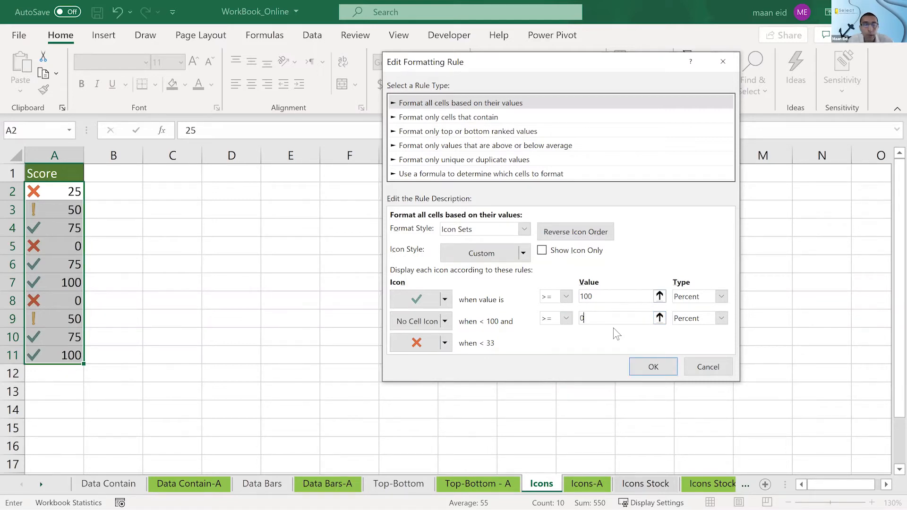
left_click(653, 367)
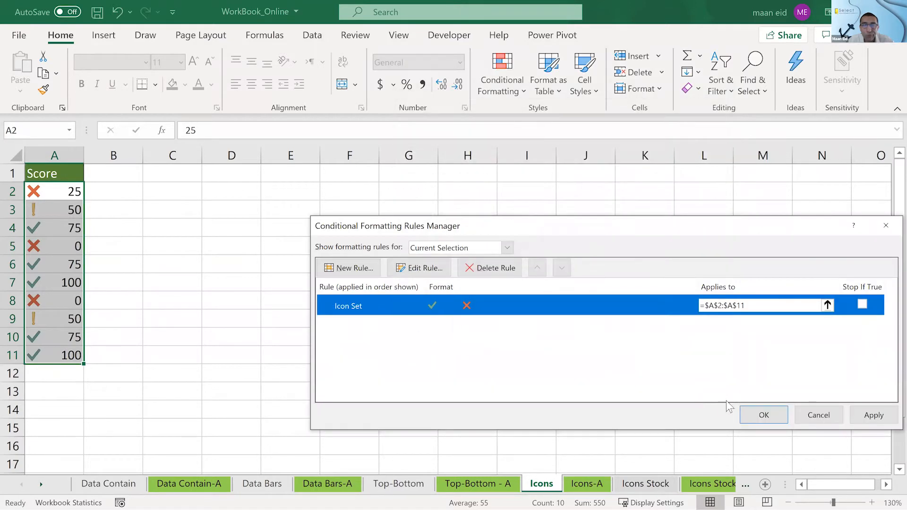
left_click(755, 414)
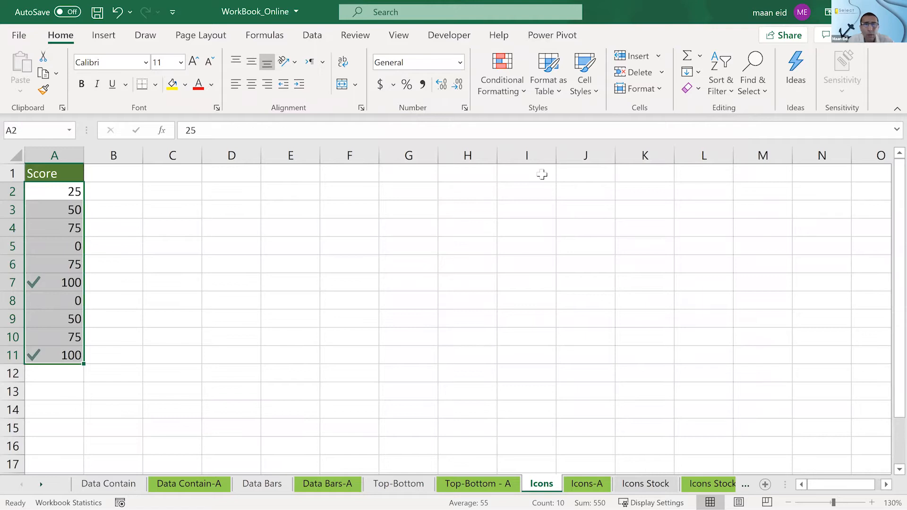
- Change the middle range's comparison to > 0 percent in the icon set rule and apply it to the scores
left_click(504, 89)
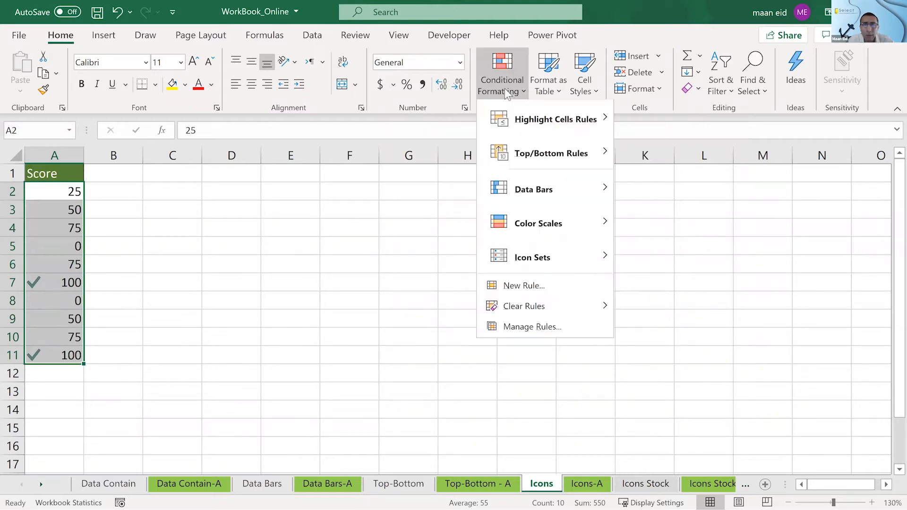
left_click(543, 325)
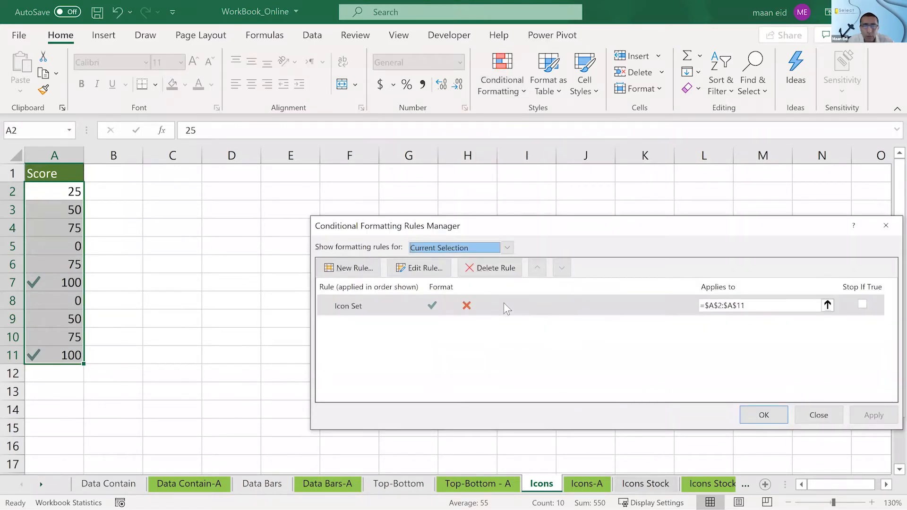
double_click(504, 303)
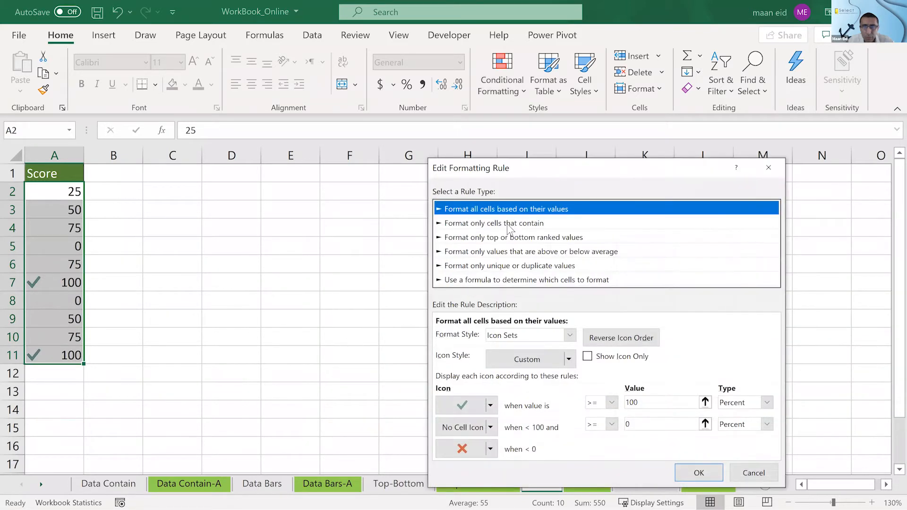
left_click_drag(520, 175, 477, 94)
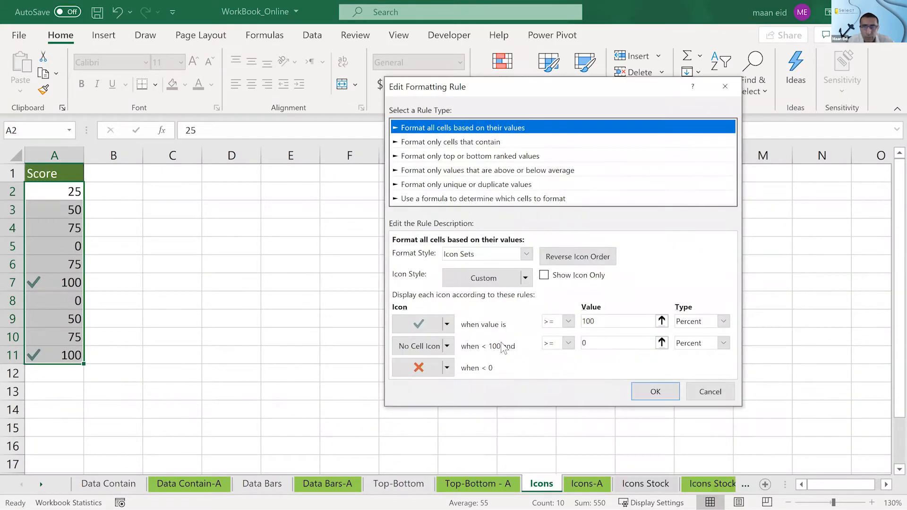
left_click(568, 343)
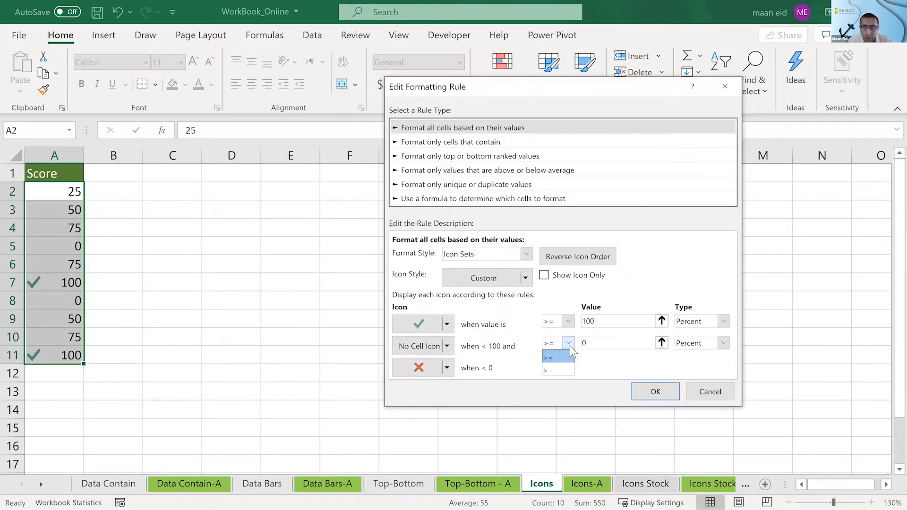
left_click(552, 371)
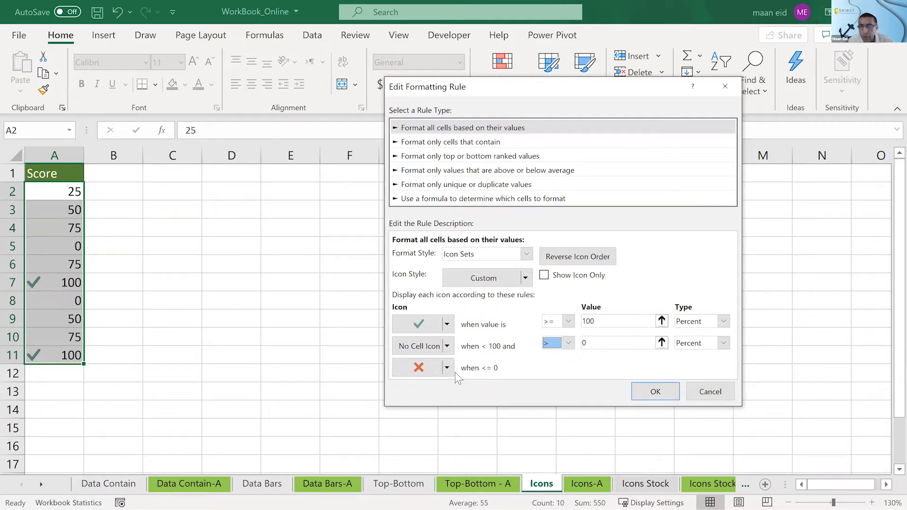
left_click(653, 392)
left_click(763, 414)
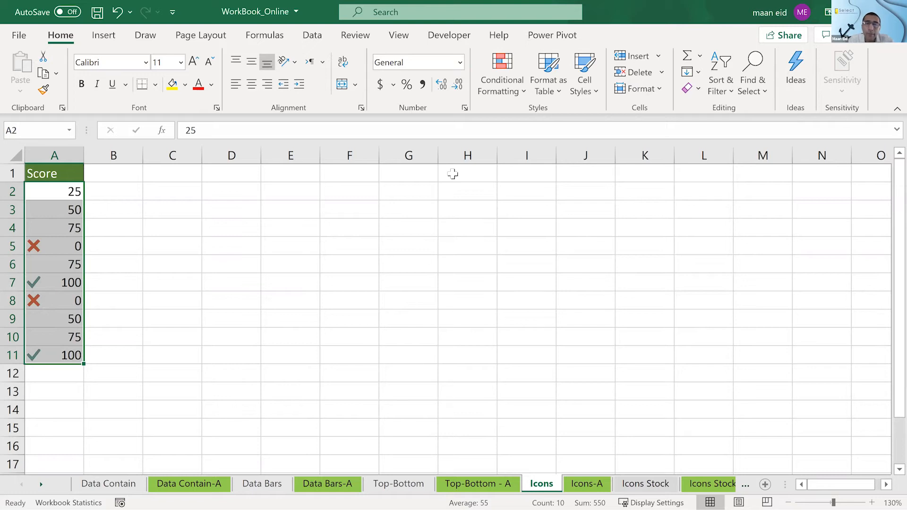
- Review the scores' icon set rule and the icon choices for its middle range, leaving the rule without changes
left_click(514, 87)
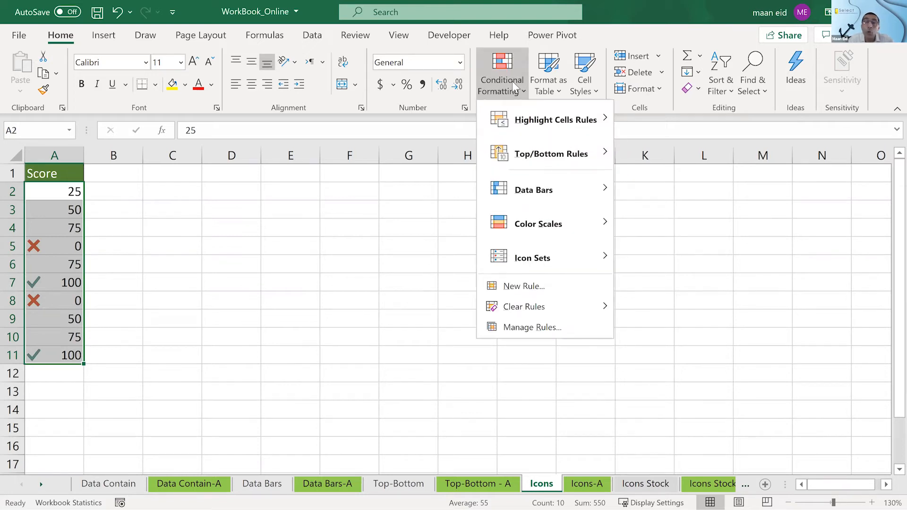
left_click(529, 326)
left_click(515, 308)
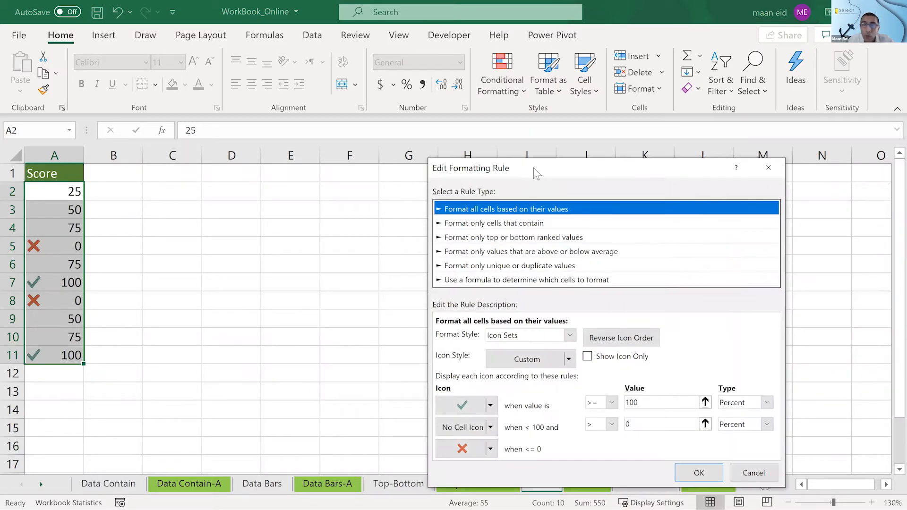
left_click_drag(534, 168, 443, 51)
left_click(399, 312)
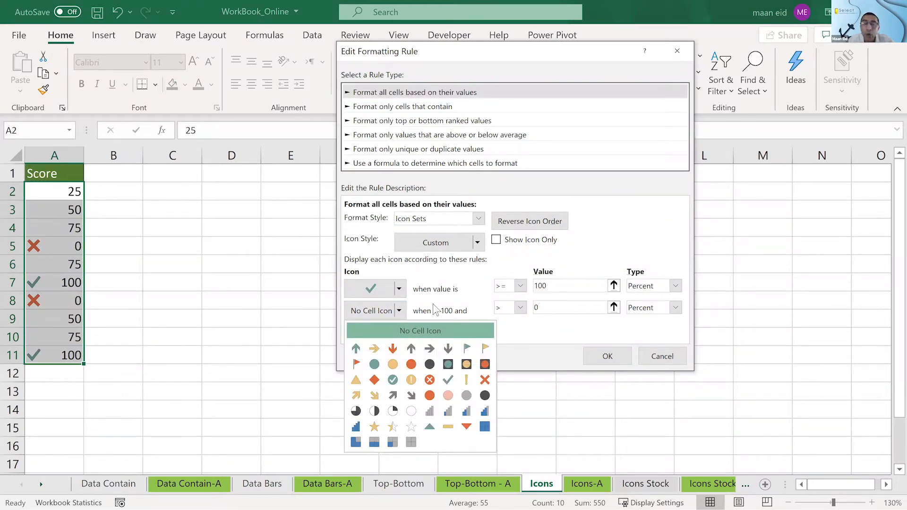
left_click(424, 317)
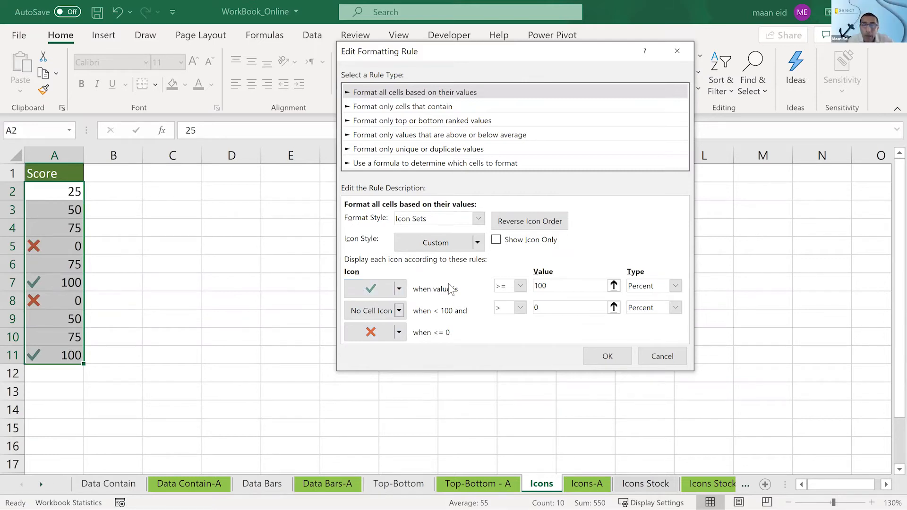
left_click(671, 358)
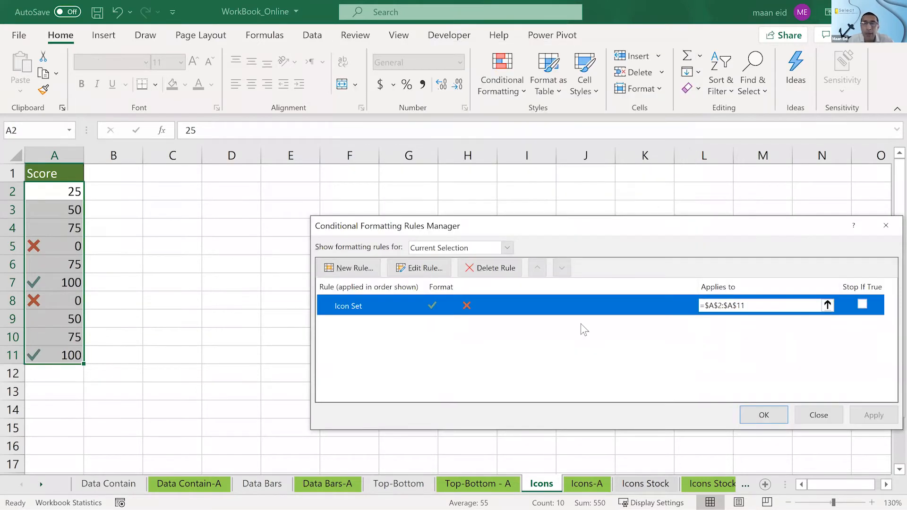
- Delete the icon set rule from A2:A11 and apply the 3 Symbols (Uncircled) icon set to the scores again
left_click(490, 272)
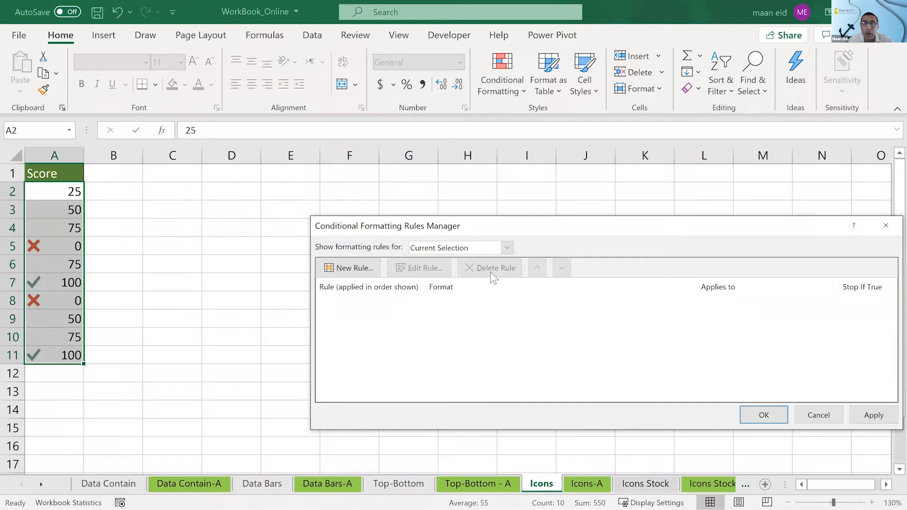
left_click(763, 415)
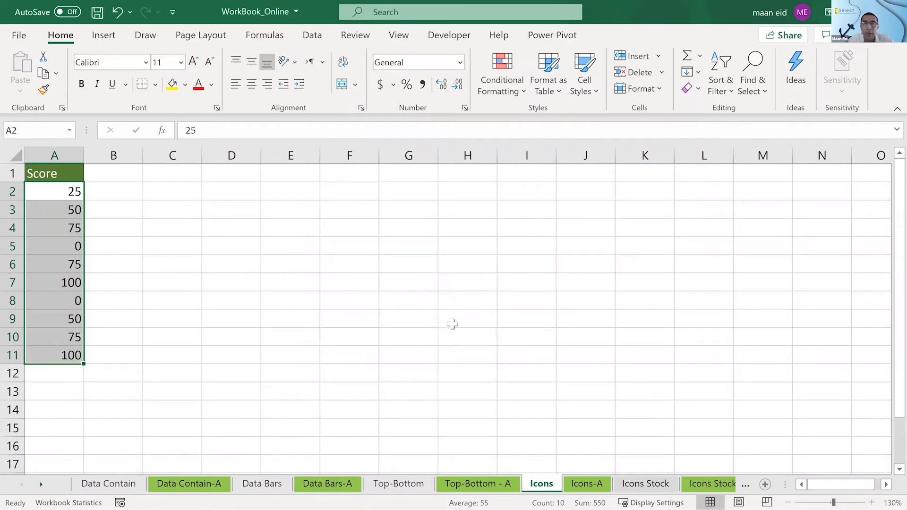
left_click(510, 91)
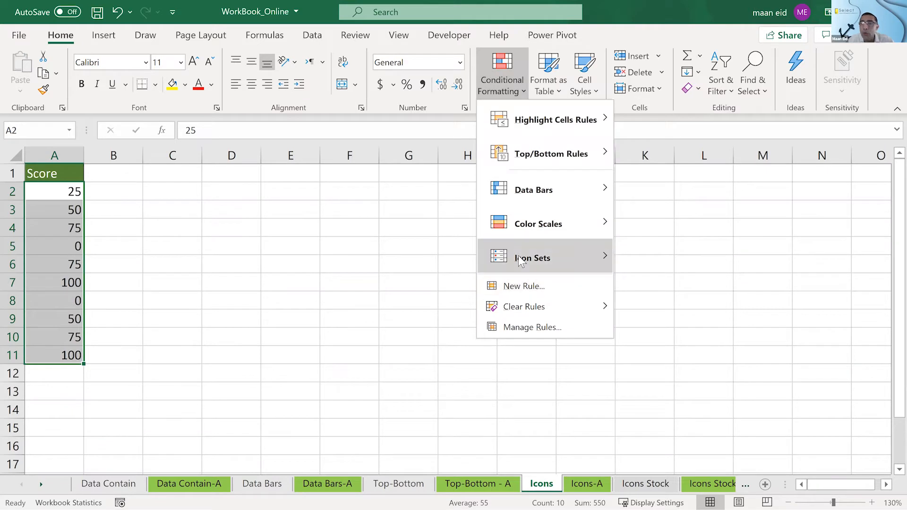
mouse_move(520, 261)
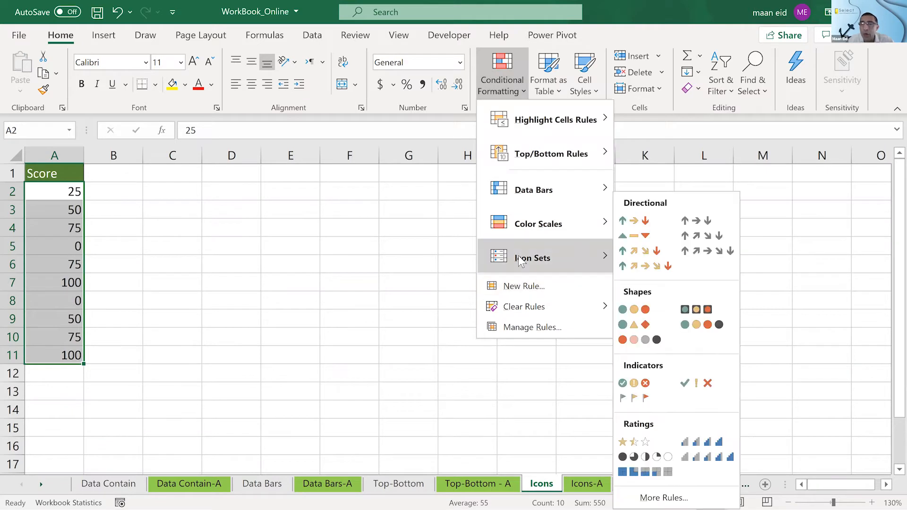
left_click(697, 385)
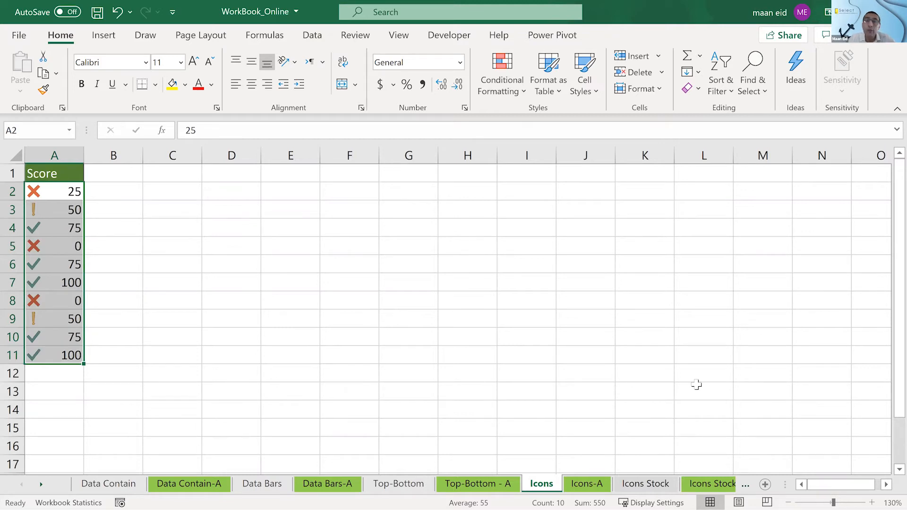
- Edit the scores' icon set rule so the check mark requires a value of >= 100 percent
left_click(502, 99)
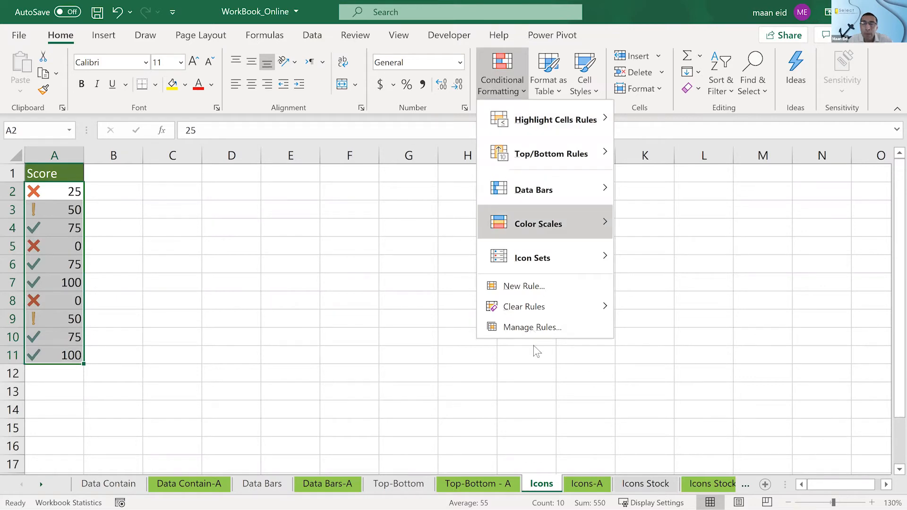
left_click(529, 326)
double_click(507, 304)
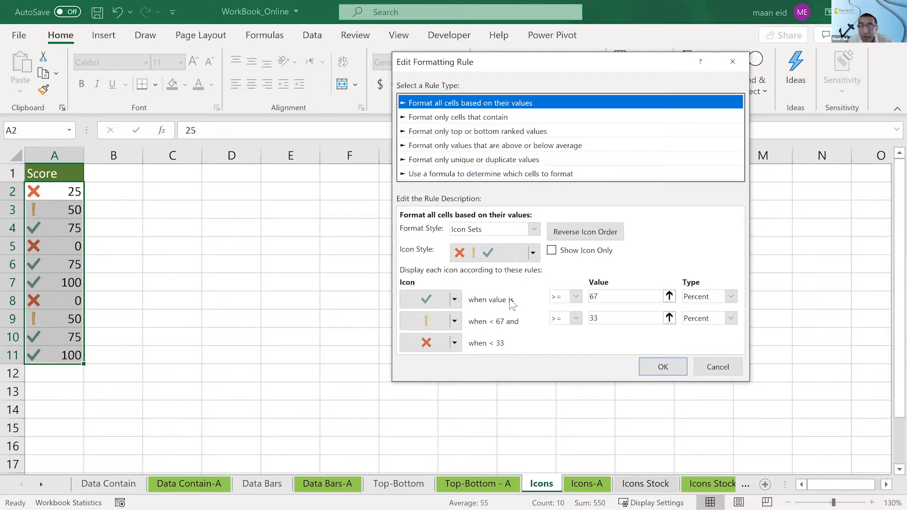
double_click(594, 296)
type("100")
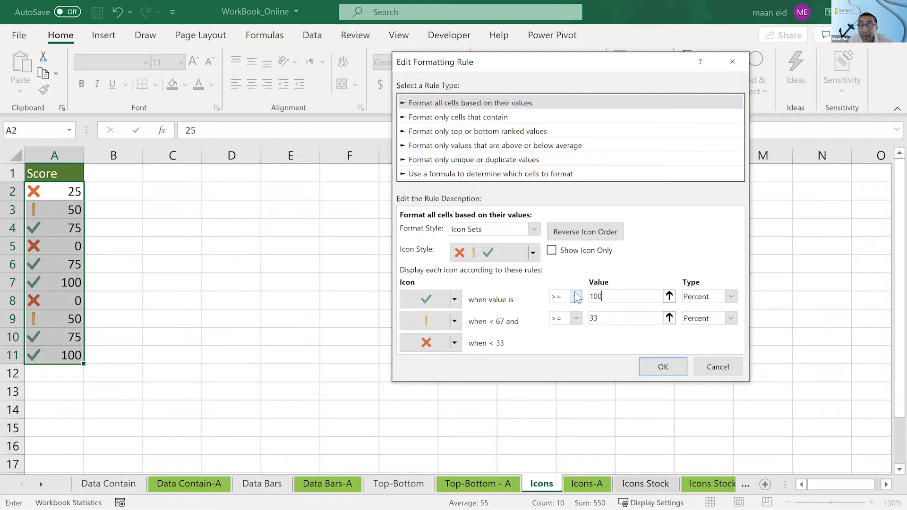
left_click(616, 322)
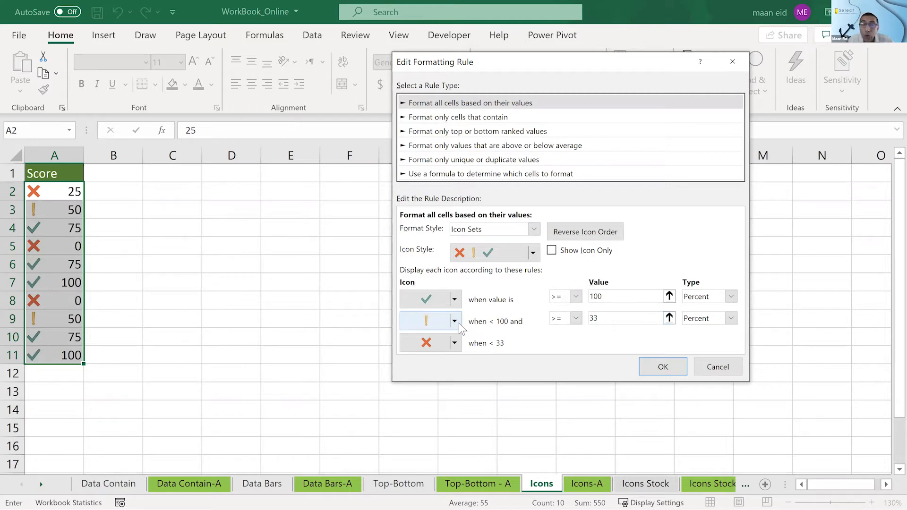
- Set the middle range to No Cell Icon for values > 0 percent and apply the icon set rule to the scores
left_click(457, 322)
left_click(456, 322)
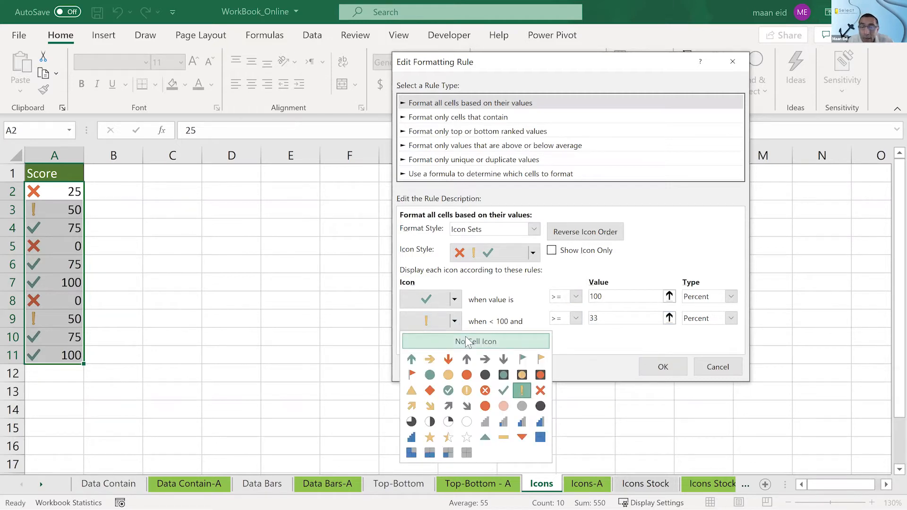
left_click(466, 341)
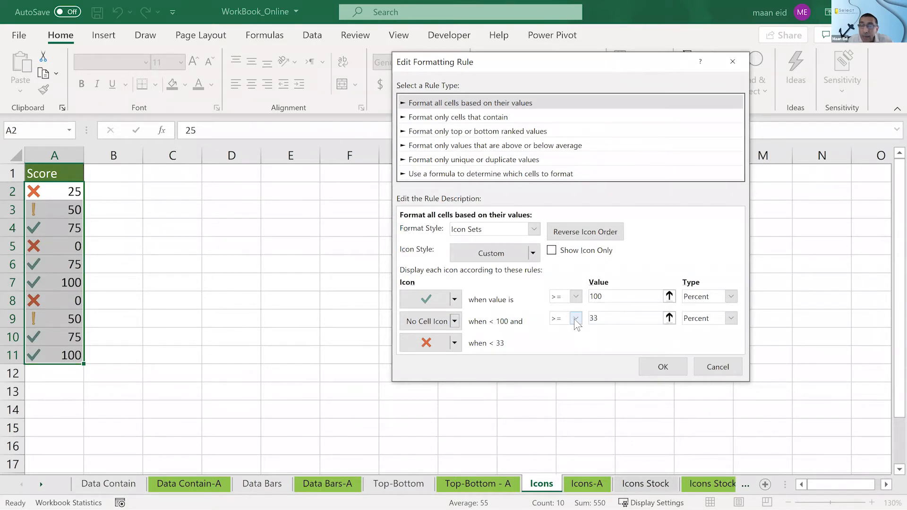
left_click_drag(623, 322, 580, 316)
type("0")
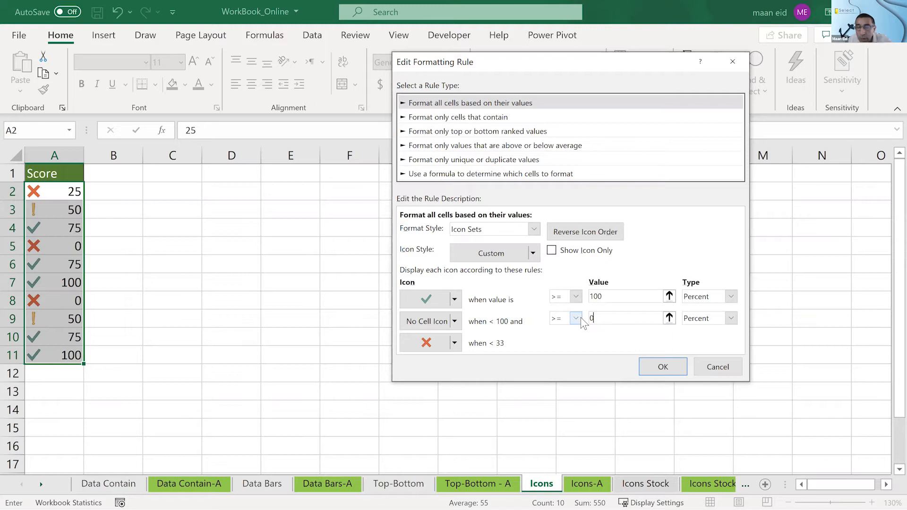
left_click(576, 318)
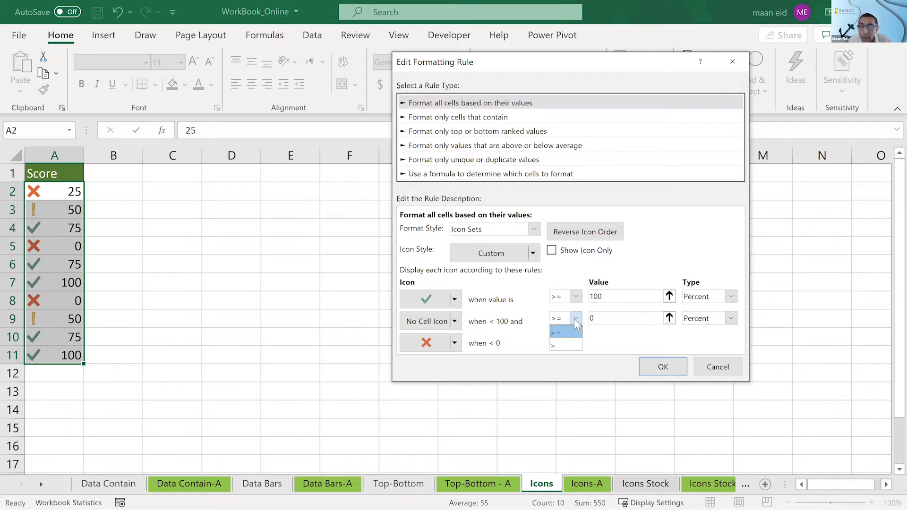
left_click(561, 346)
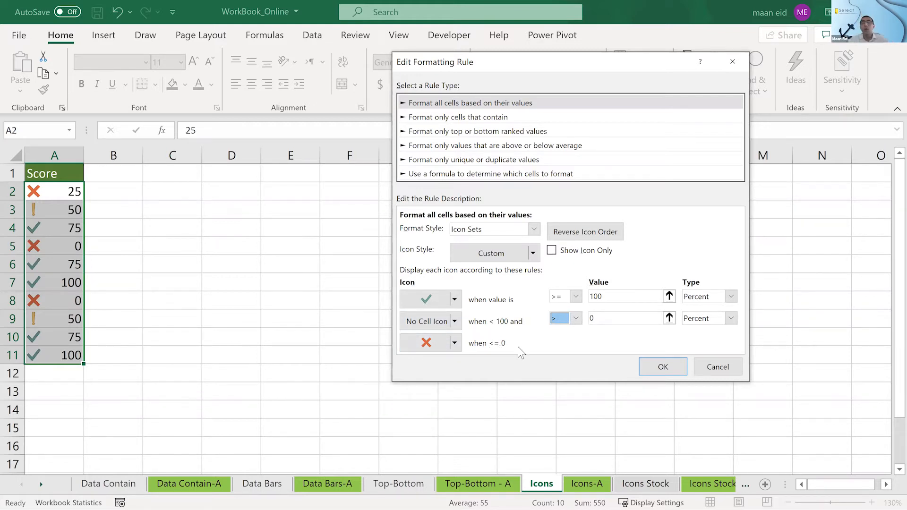
left_click(668, 366)
left_click(761, 414)
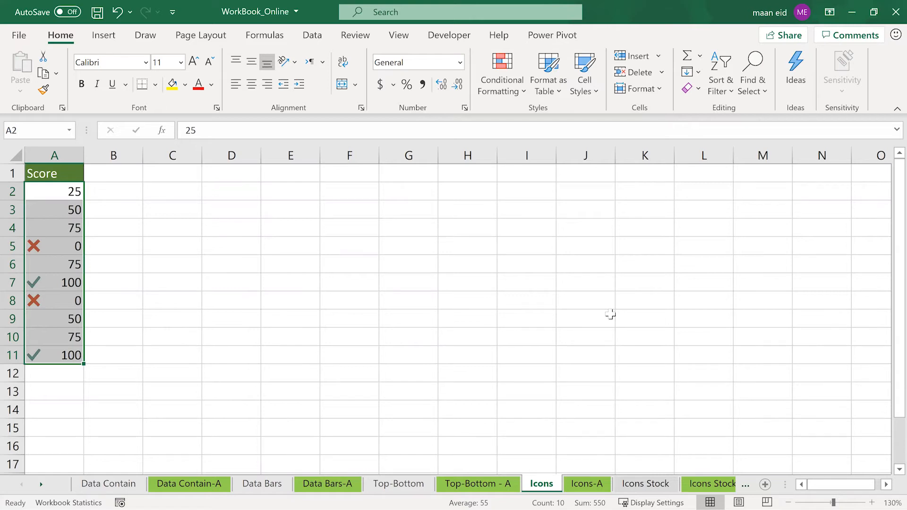
- Look over the Icons Stock sheet and inspect the formula in C5 of the solved Icons Stock -A sheet
left_click(657, 481)
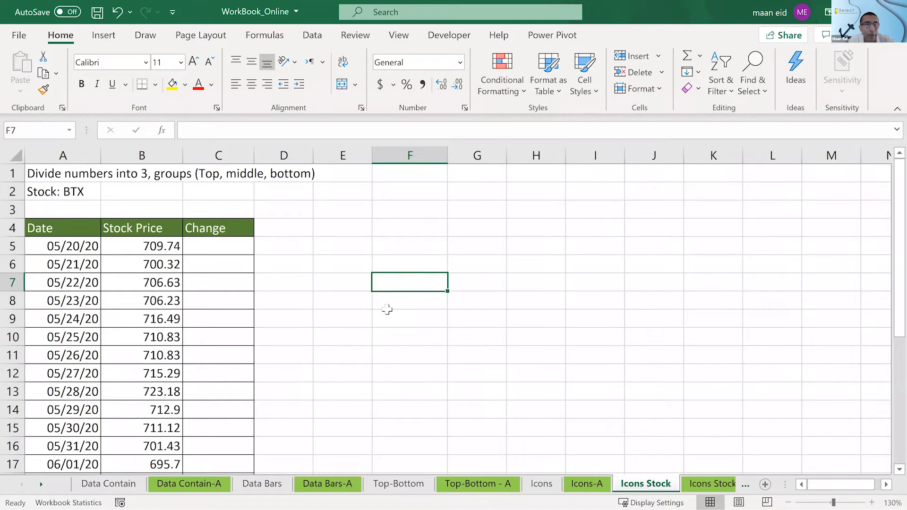
scroll(387, 309, "down", 1)
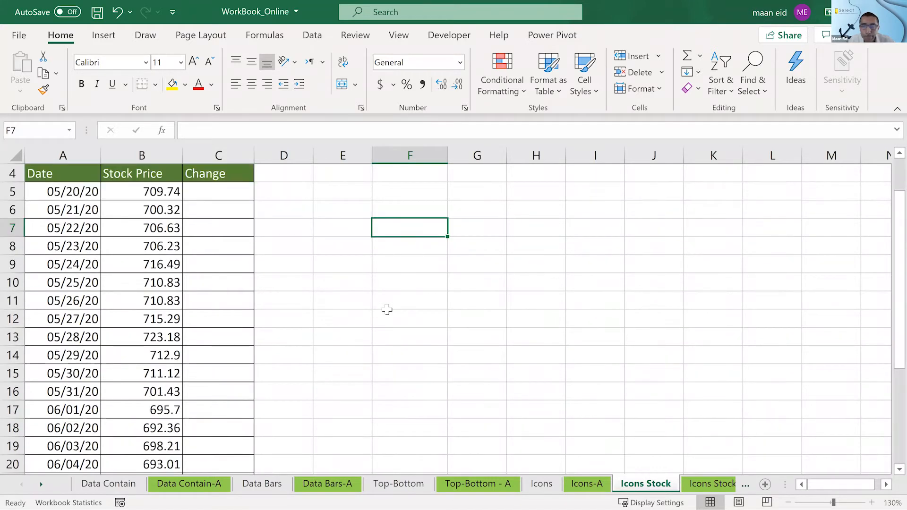
left_click(711, 484)
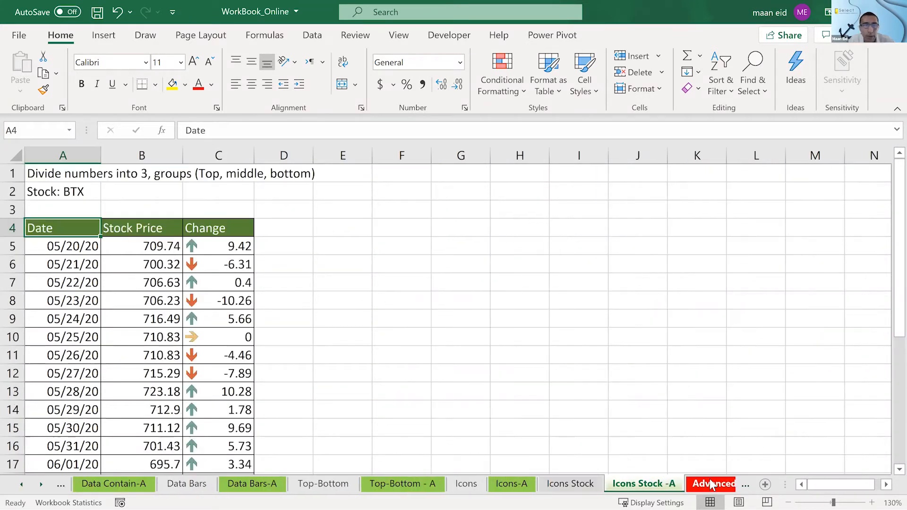
left_click(196, 247)
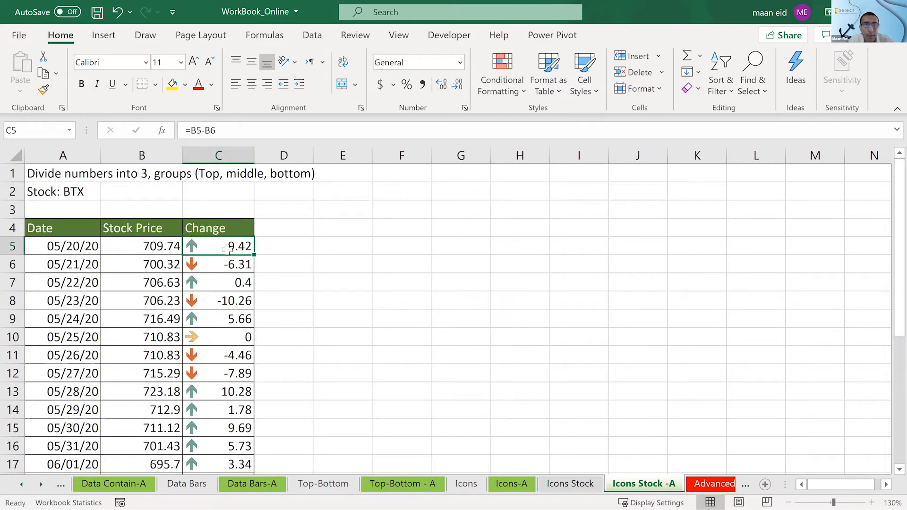
double_click(227, 249)
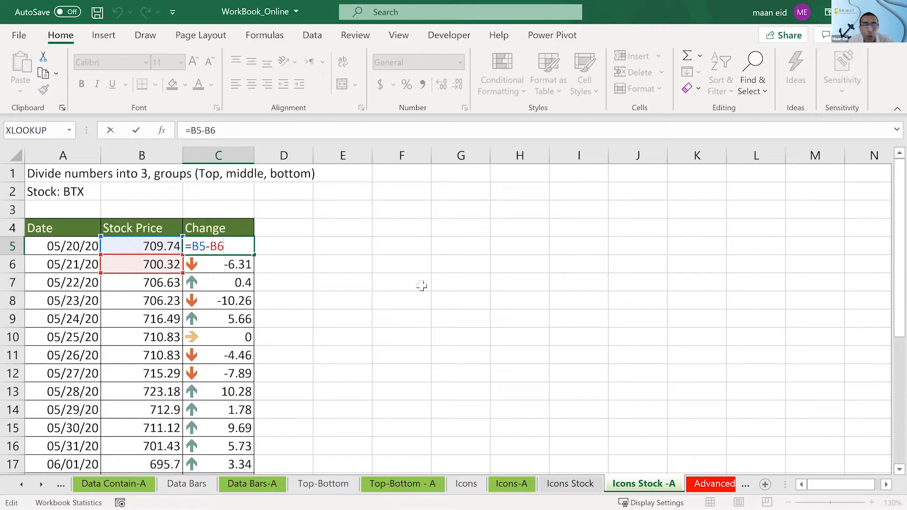
key("Escape")
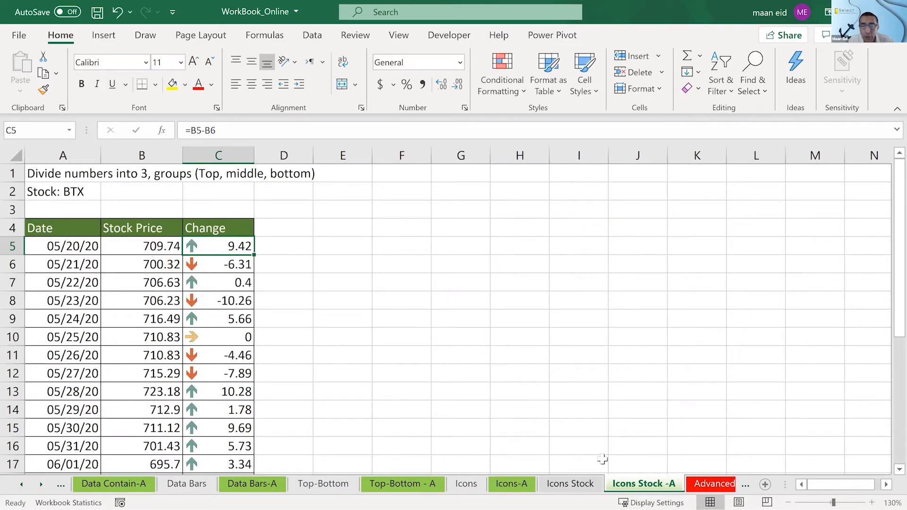
- On the Icons Stock sheet, compare the first two stock prices in B5 and B6
left_click(570, 483)
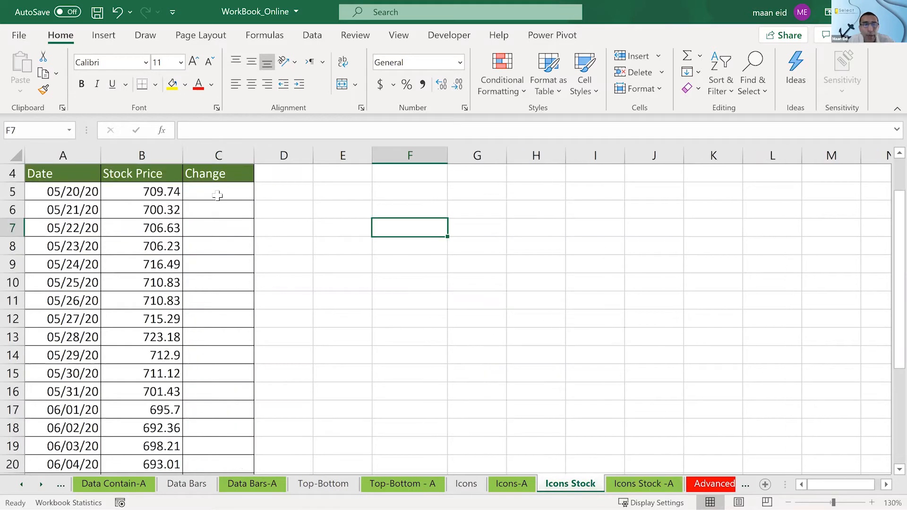
left_click(213, 194)
left_click(137, 195)
left_click(138, 212)
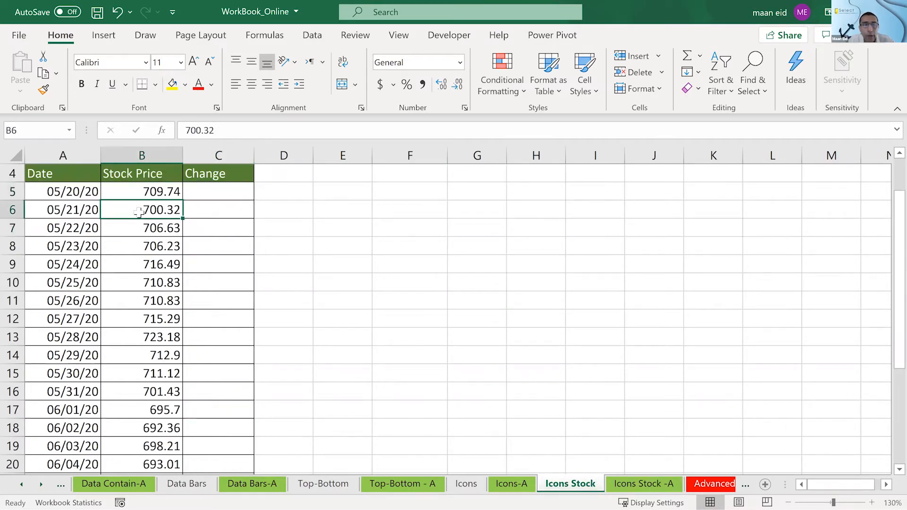
left_click(141, 194)
key("Down")
left_click(140, 194)
left_click(146, 207)
- Enter the formula =B5-B6 in C5 to calculate the first stock price change
left_click(202, 195)
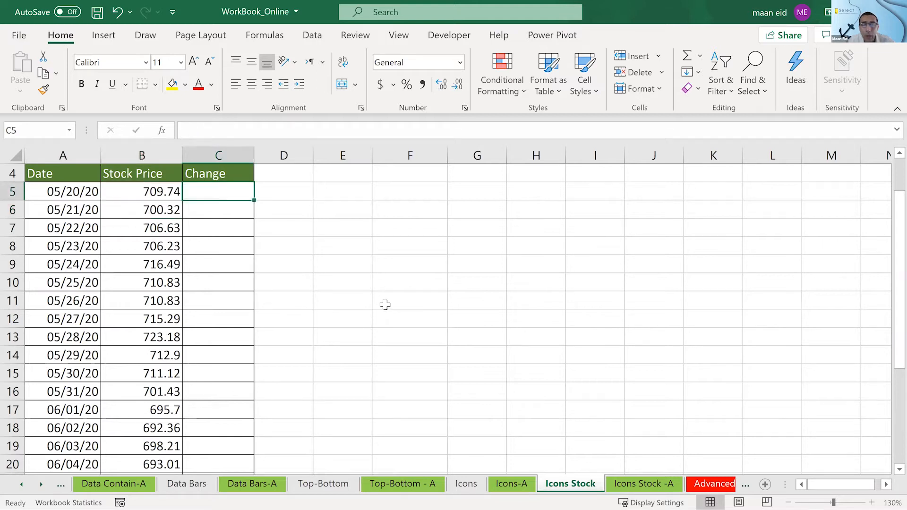
type("=")
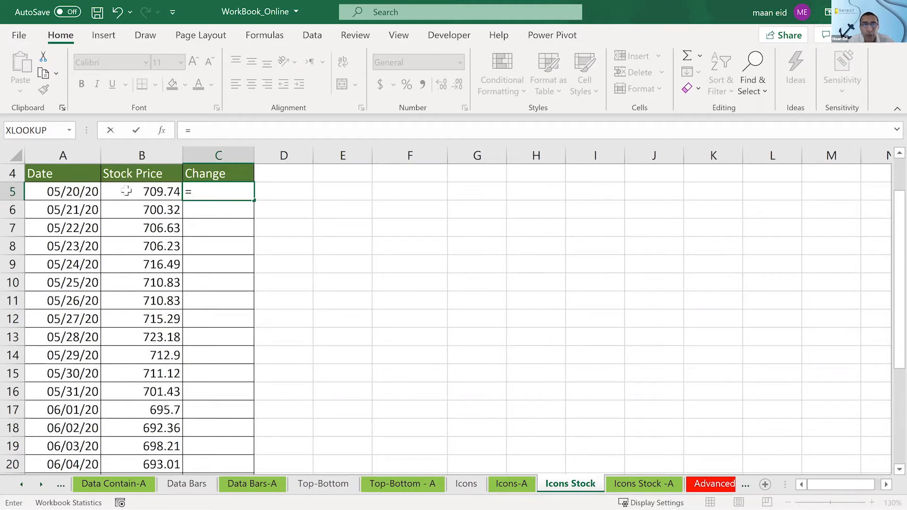
left_click(126, 191)
type("-")
left_click(137, 208)
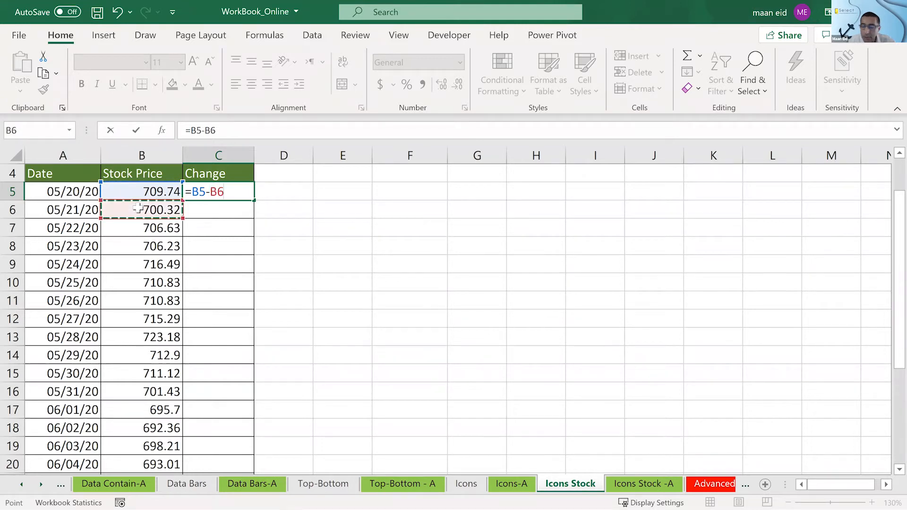
key("Return")
- Fill the C5 formula down the Change column through C29 and check the filled rows
left_click(202, 187)
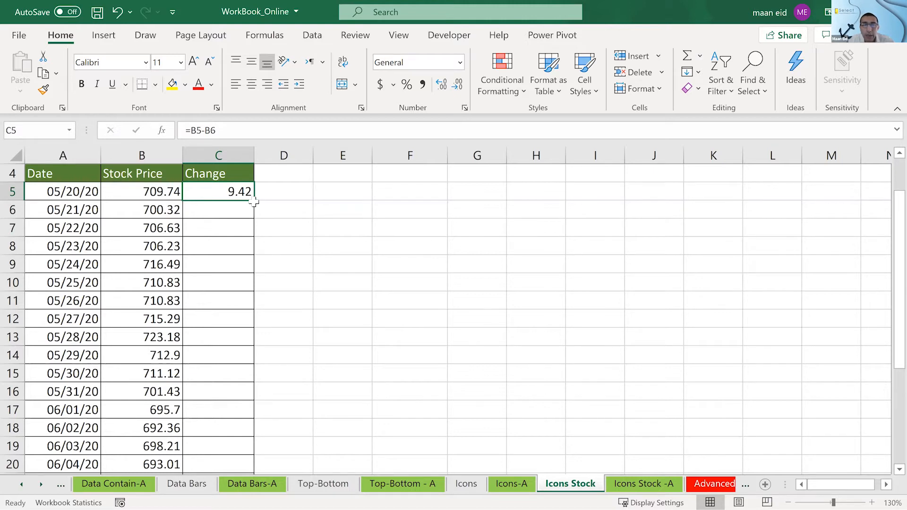
left_click_drag(255, 202, 256, 204)
double_click(256, 204)
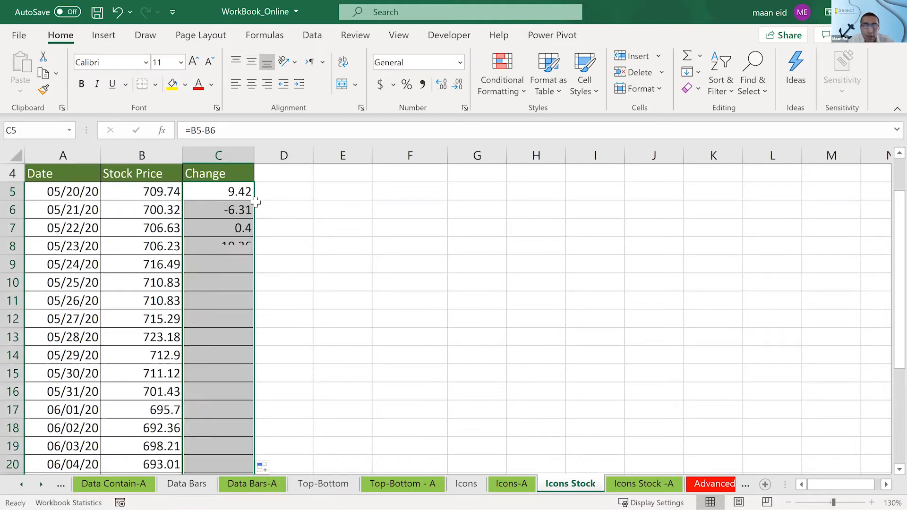
scroll(225, 311, "down", 3)
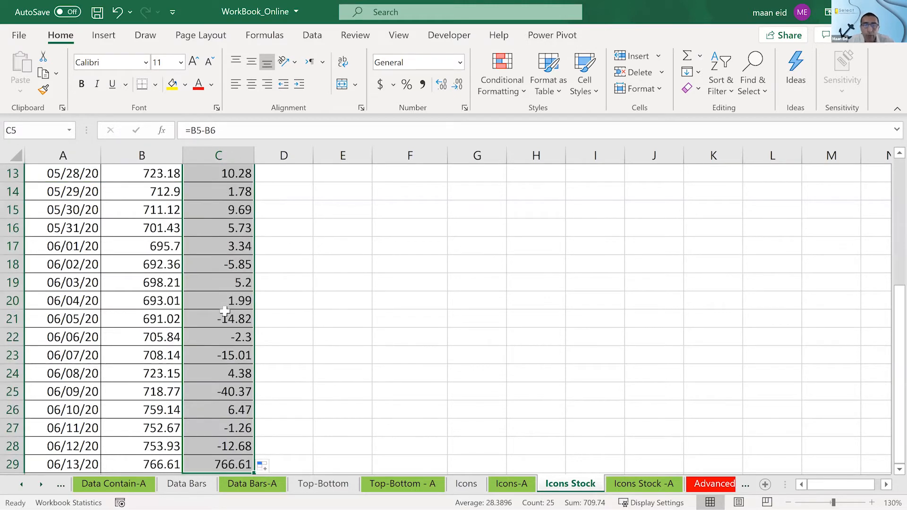
scroll(225, 312, "down", 3)
scroll(214, 217, "up", 2)
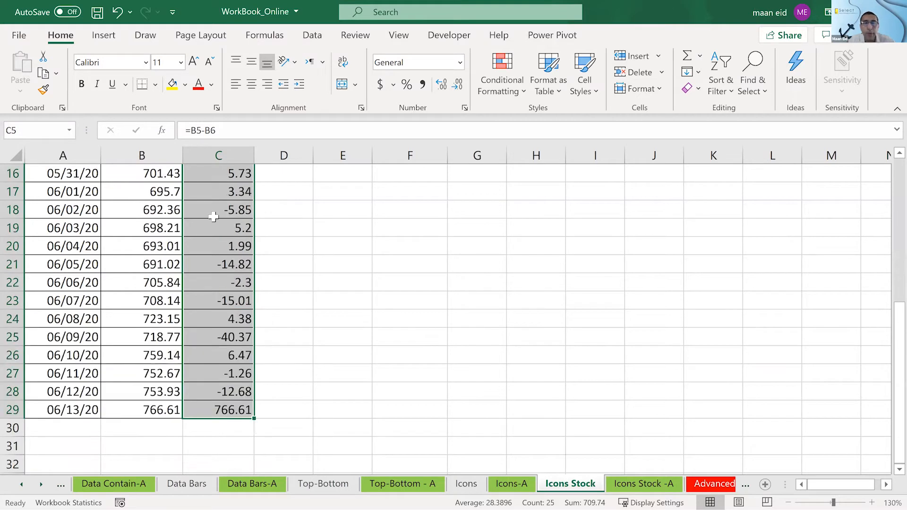
scroll(214, 217, "up", 5)
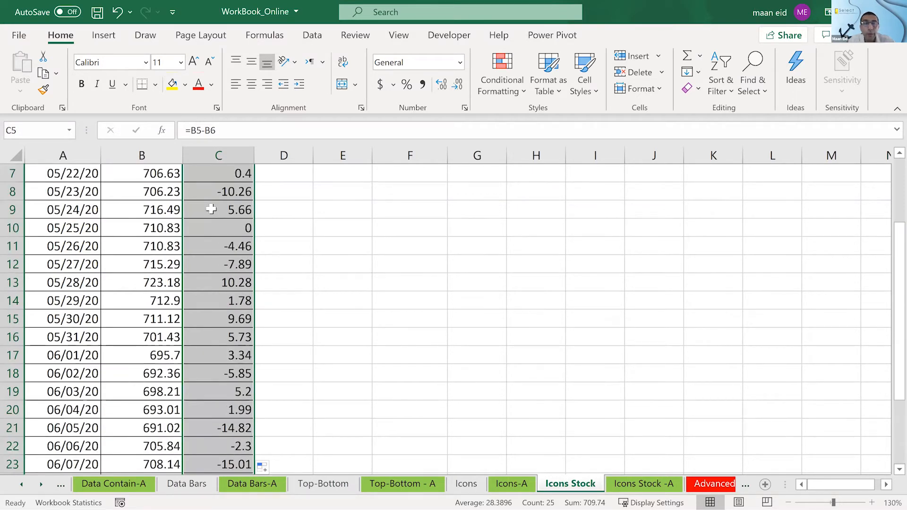
scroll(211, 209, "up", 1)
- Check the change formula in C5 against the stock prices in B5 and B6
left_click_drag(162, 191, 162, 203)
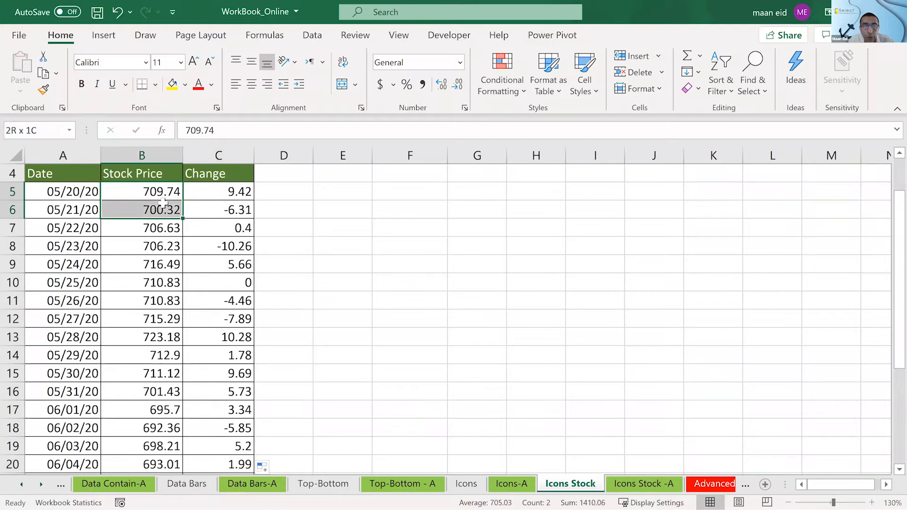
left_click(161, 208)
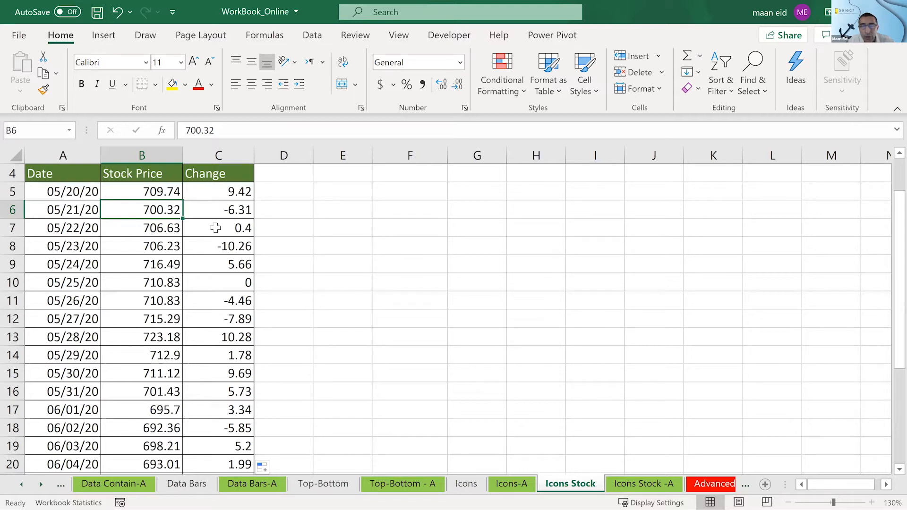
left_click(171, 193)
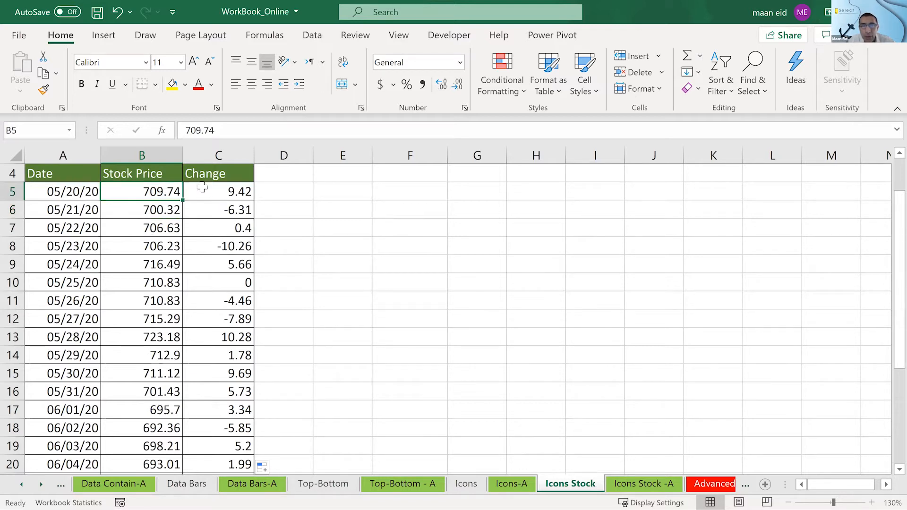
left_click(226, 197)
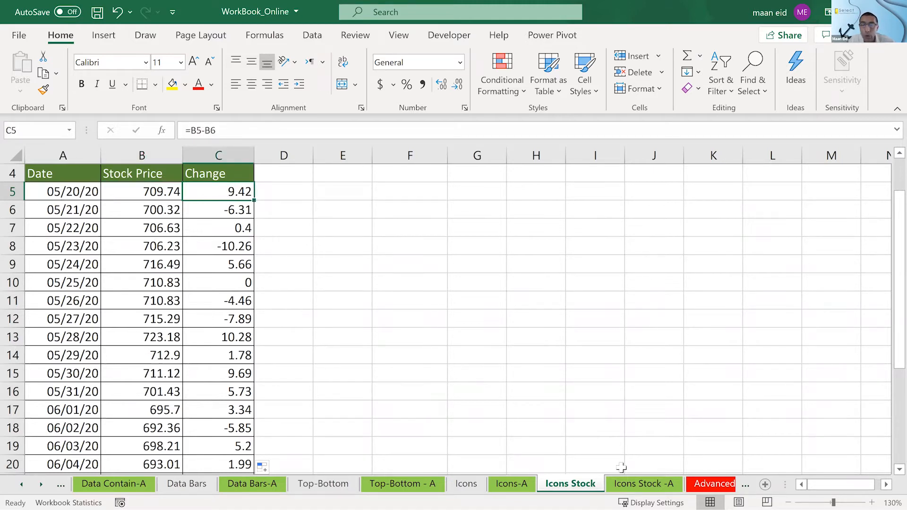
- Examine the arrow icons and formulas in the Change column of the Icons Stock -A sheet
left_click(628, 483)
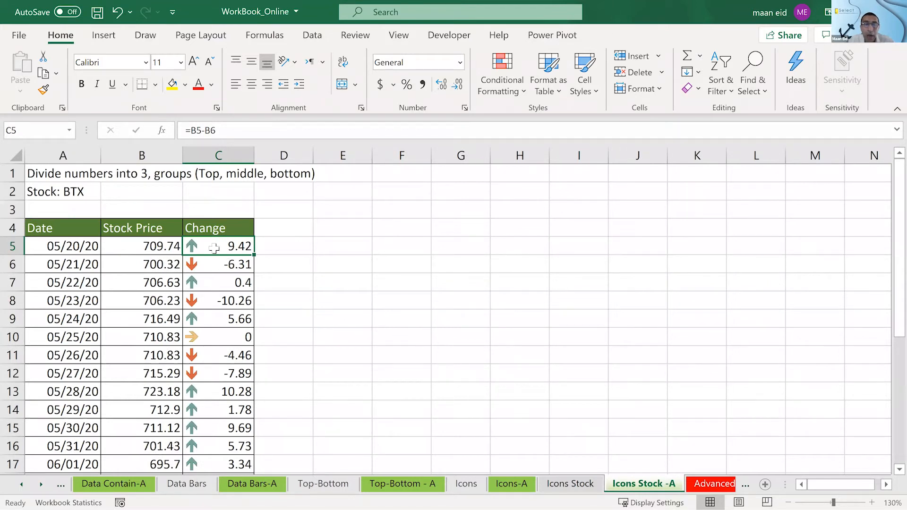
left_click(202, 268)
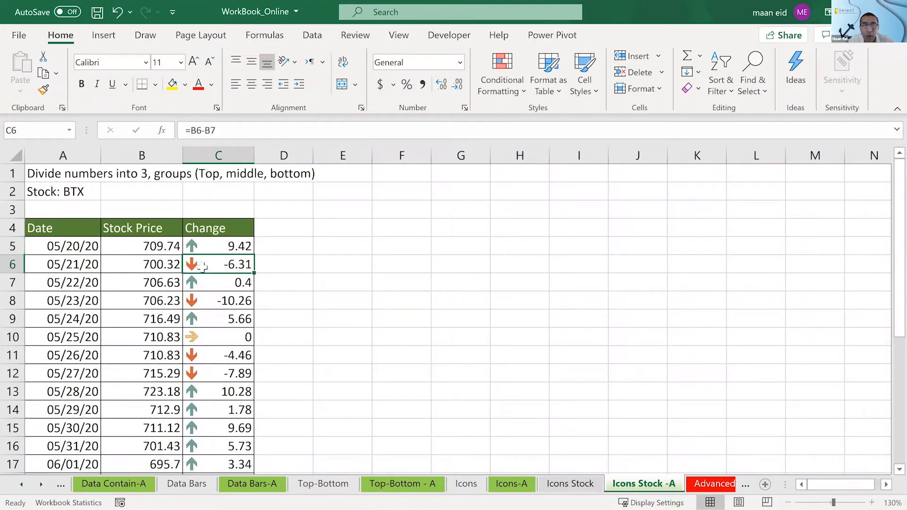
left_click(212, 251)
left_click(201, 278)
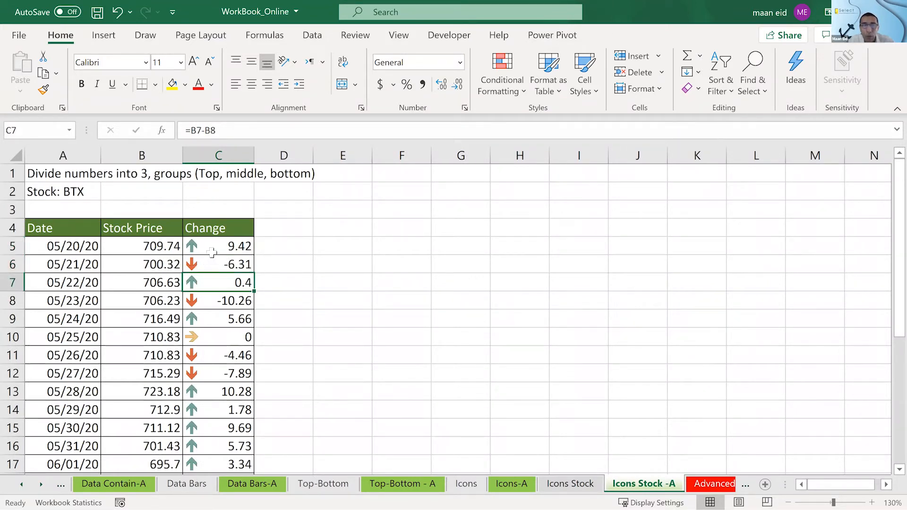
left_click(212, 253)
left_click(215, 264)
double_click(212, 263)
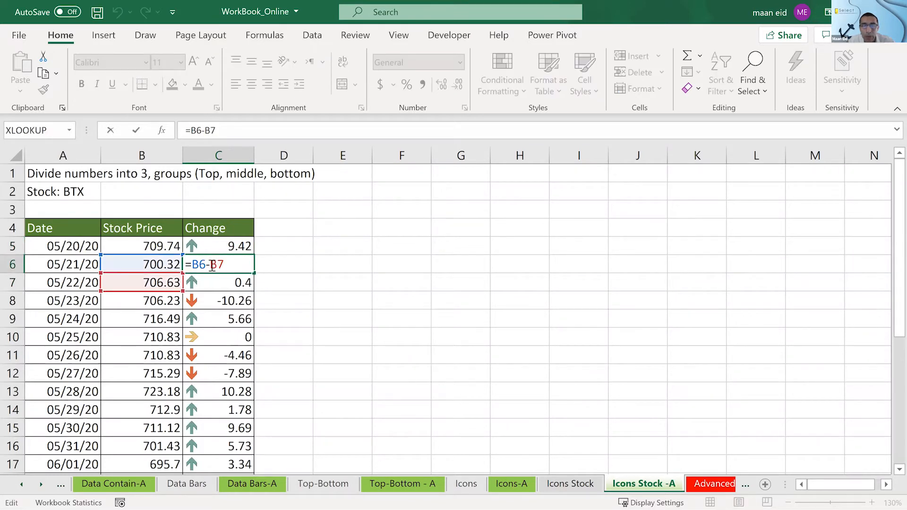
key("Escape")
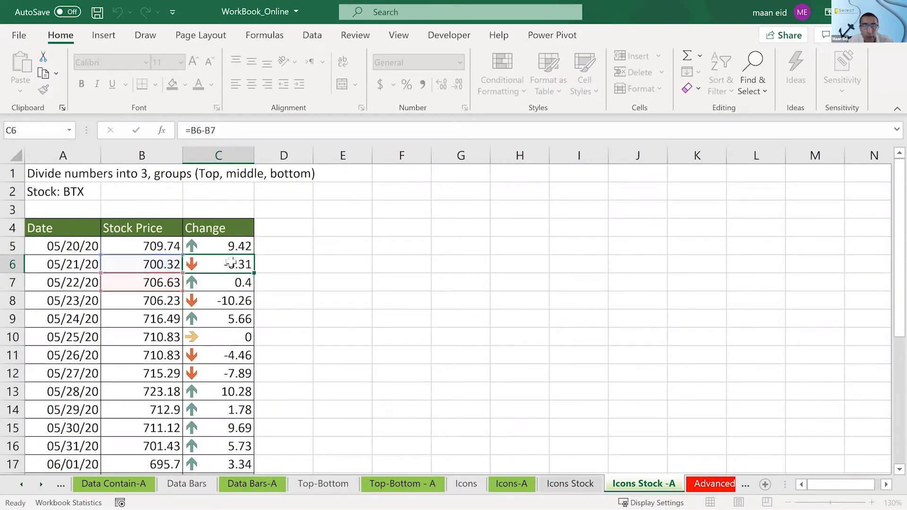
left_click(235, 298)
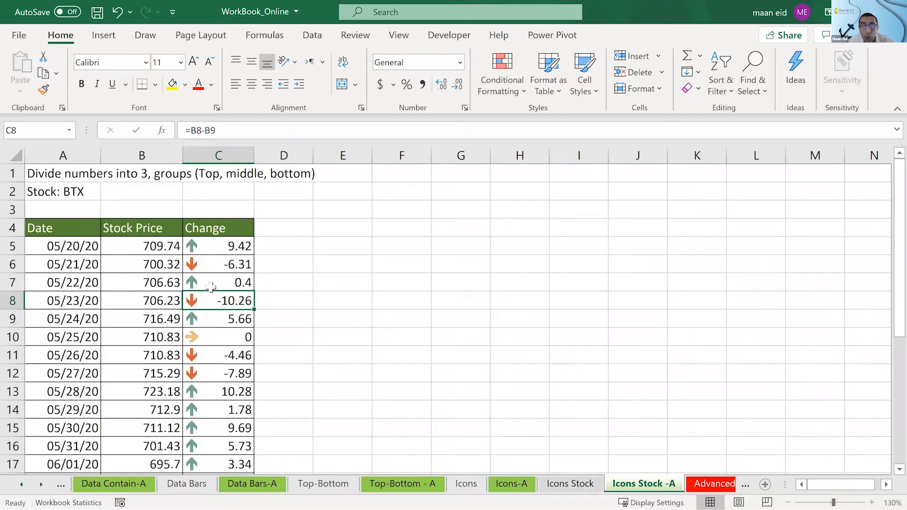
left_click(221, 338)
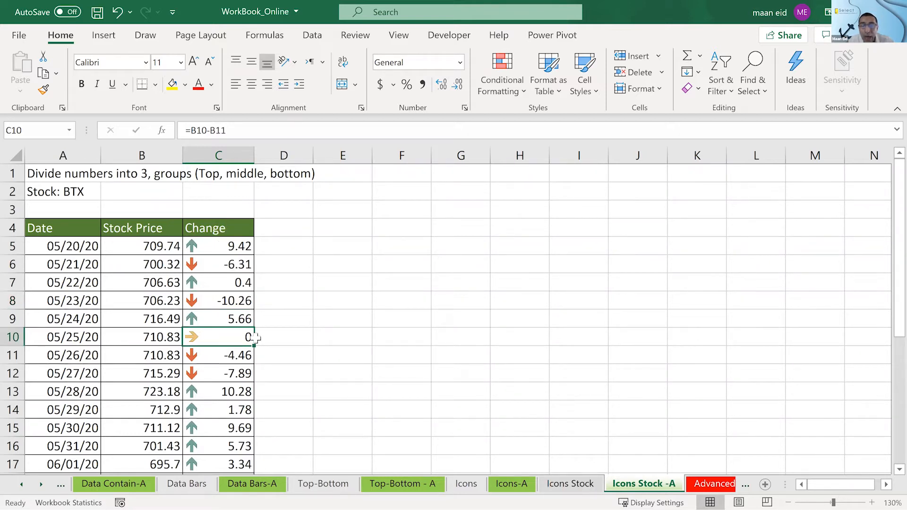
- Preview the 3 Arrows (Colored) icon set on the Change values C5:C29 of the Icons Stock sheet
left_click(570, 484)
left_click_drag(231, 191, 229, 444)
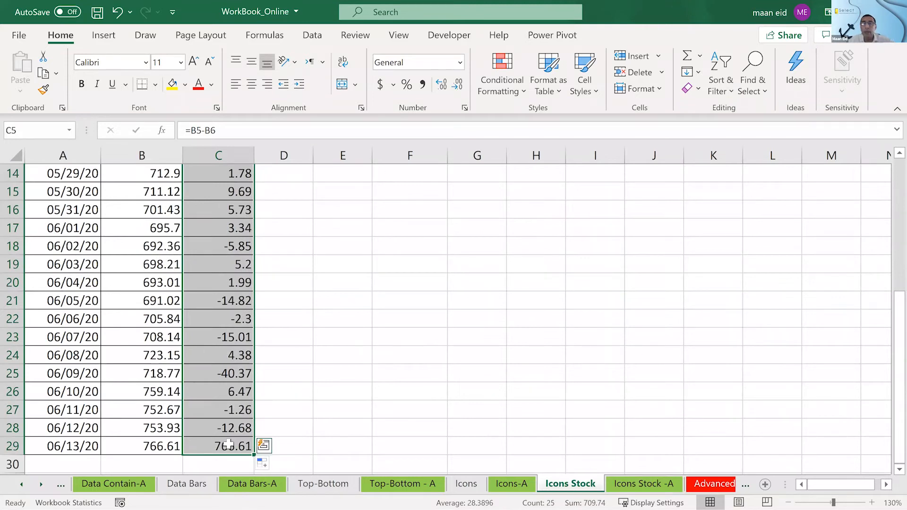
left_click(509, 78)
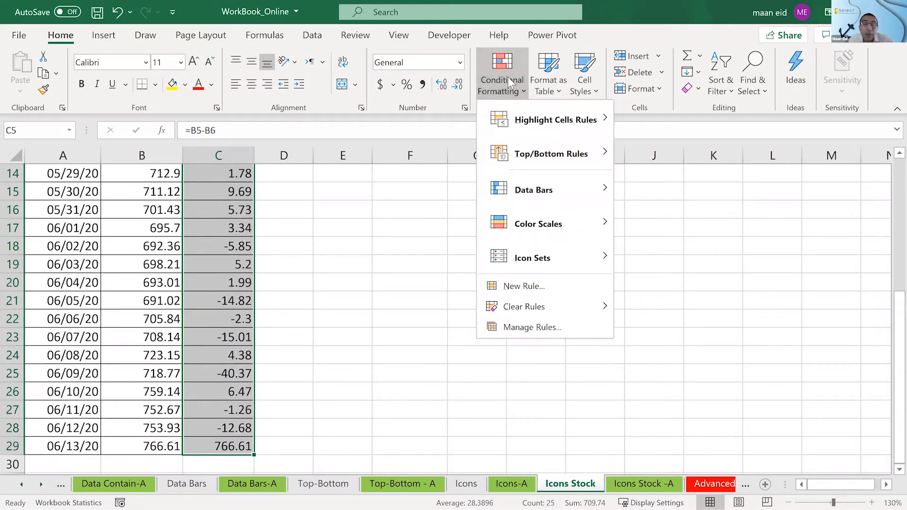
mouse_move(526, 258)
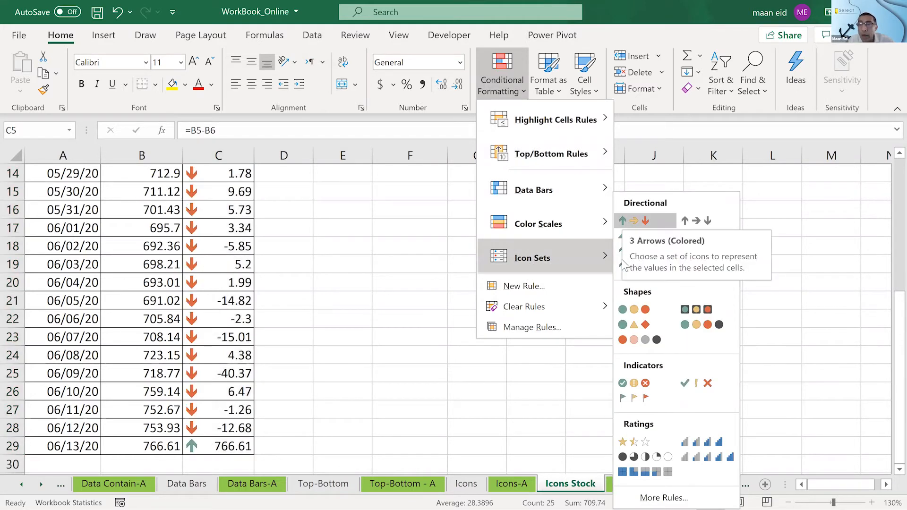
mouse_move(569, 243)
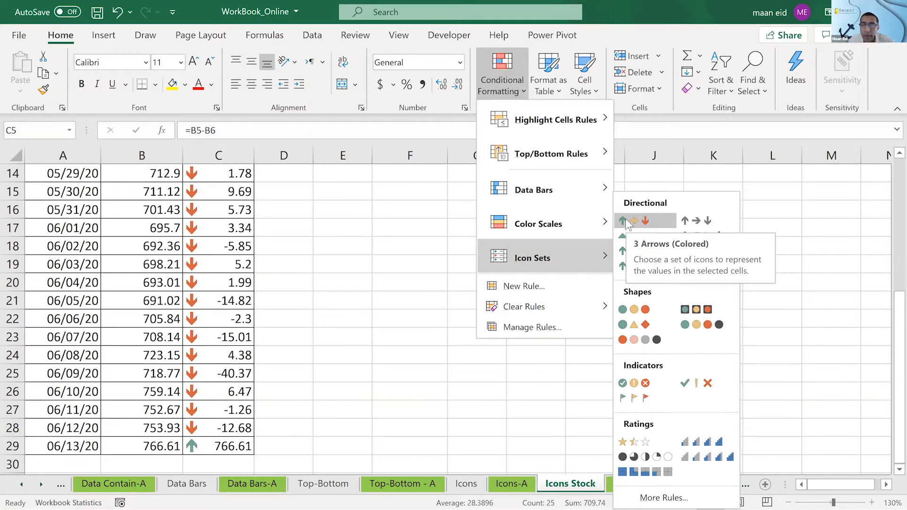
left_click(379, 270)
scroll(386, 267, "up", 3)
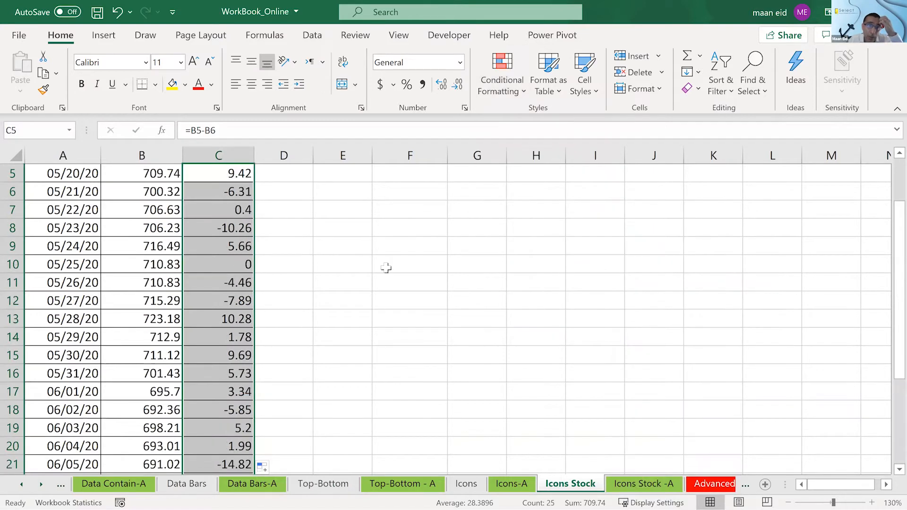
scroll(344, 253, "up", 1)
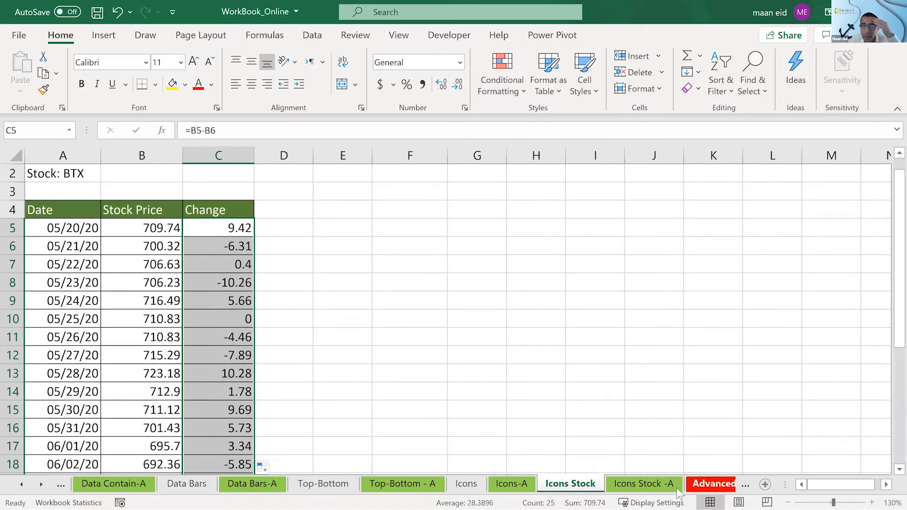
- Compare the arrow icons with the change values in C6 through C10 on the Icons Stock -A sheet
left_click(643, 484)
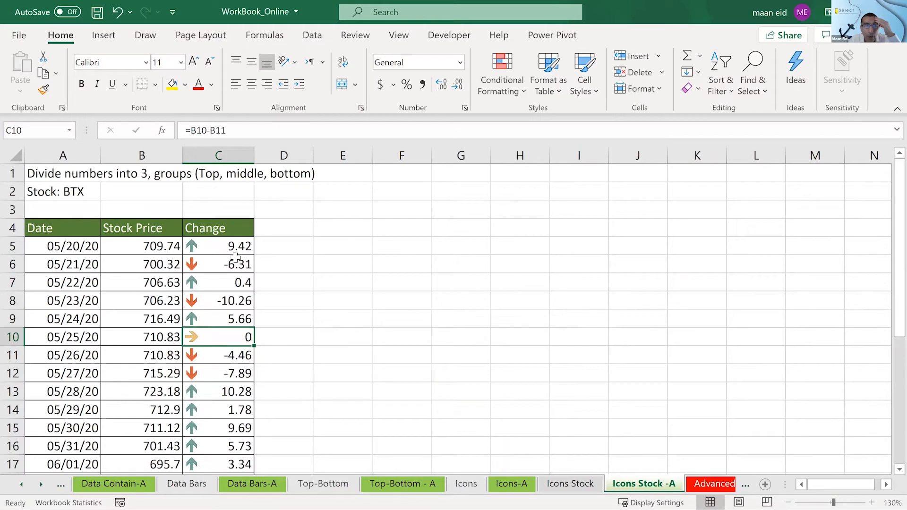
left_click(220, 264)
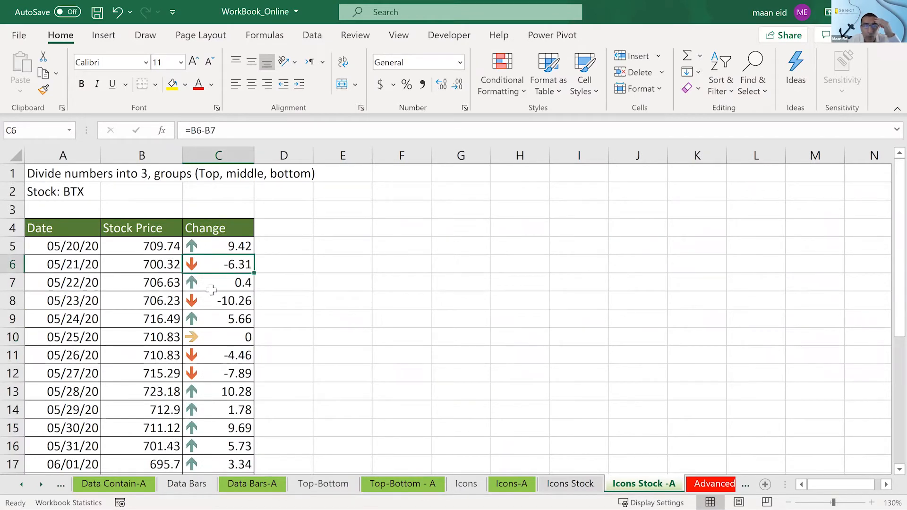
left_click(209, 284)
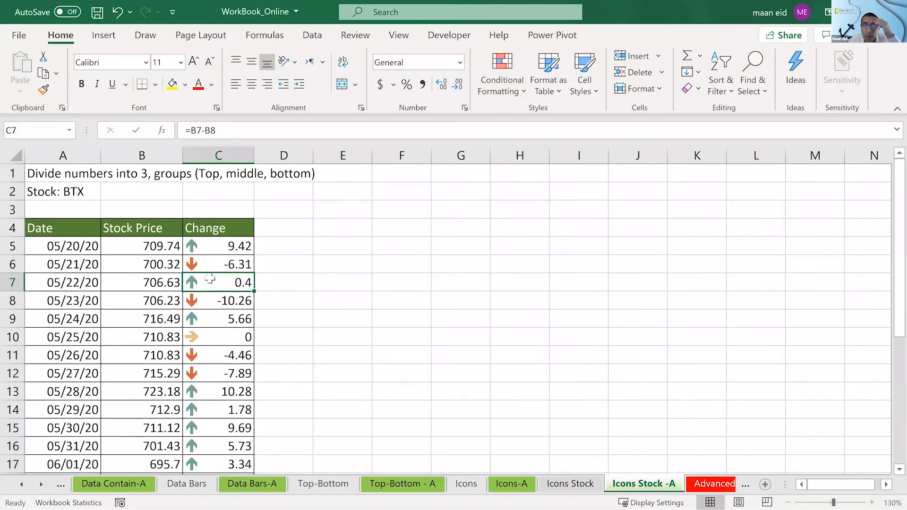
scroll(207, 222, "down", 1)
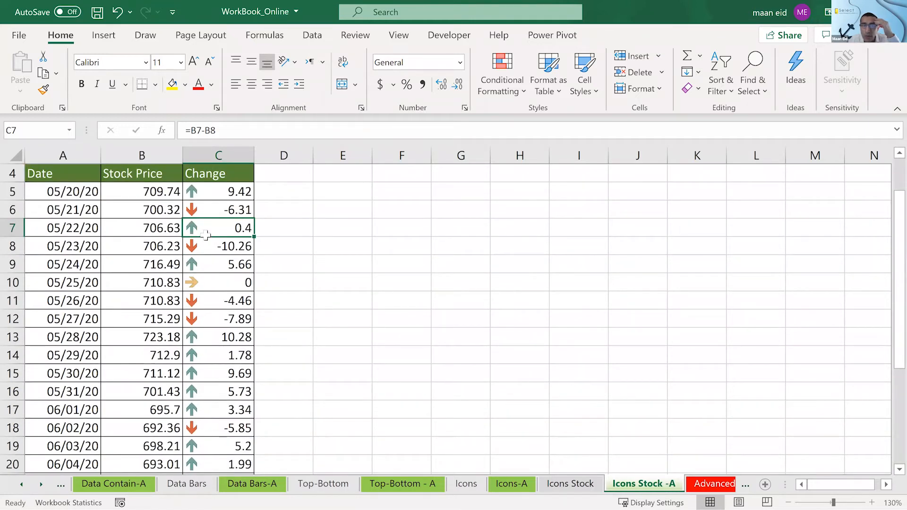
left_click(206, 249)
left_click(210, 267)
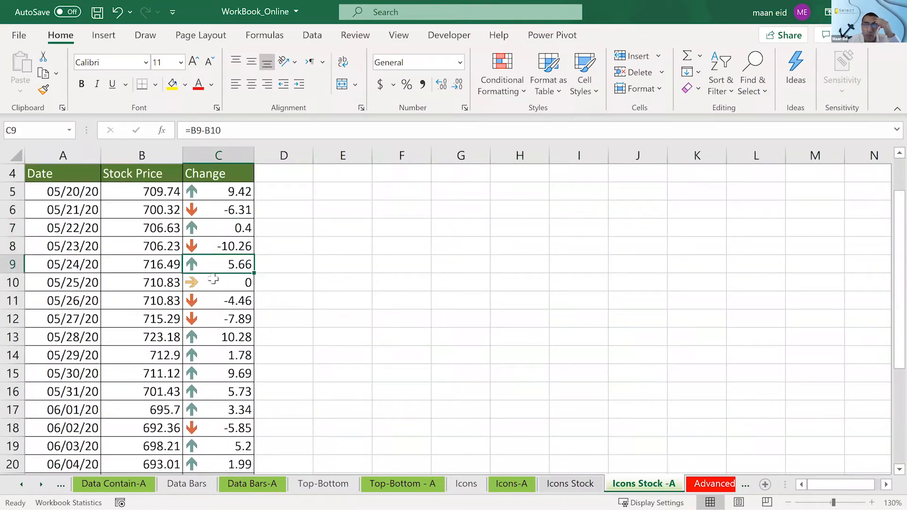
left_click(214, 283)
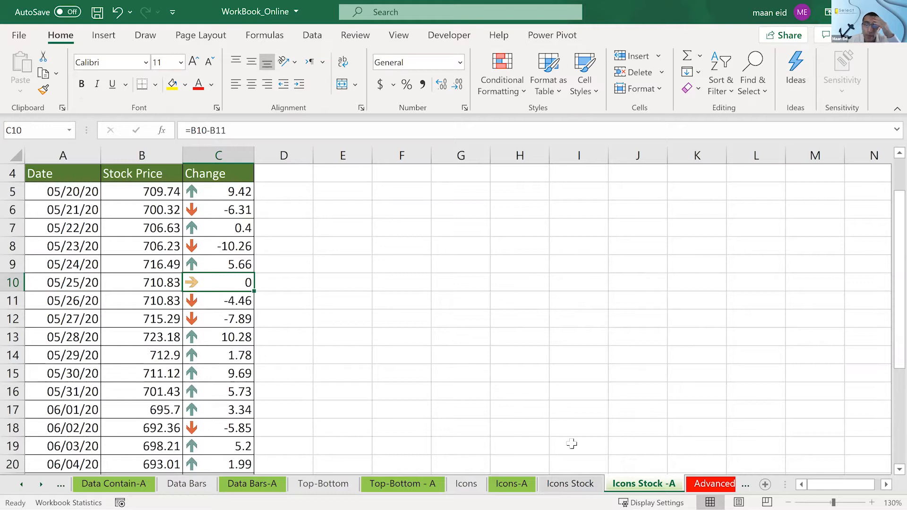
- Apply the 3 Arrows (Colored) icon set to C5:C29 on the Icons Stock sheet and check the column
left_click(574, 484)
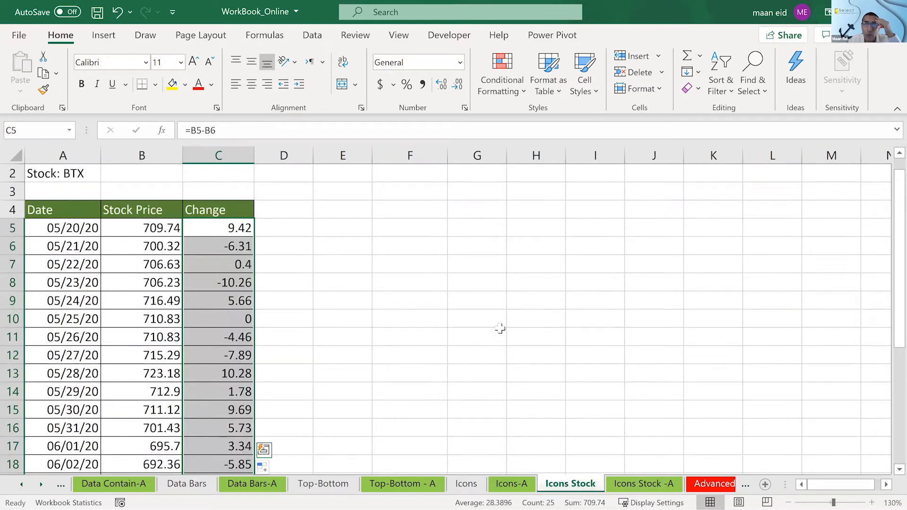
scroll(498, 328, "down", 1)
left_click(503, 78)
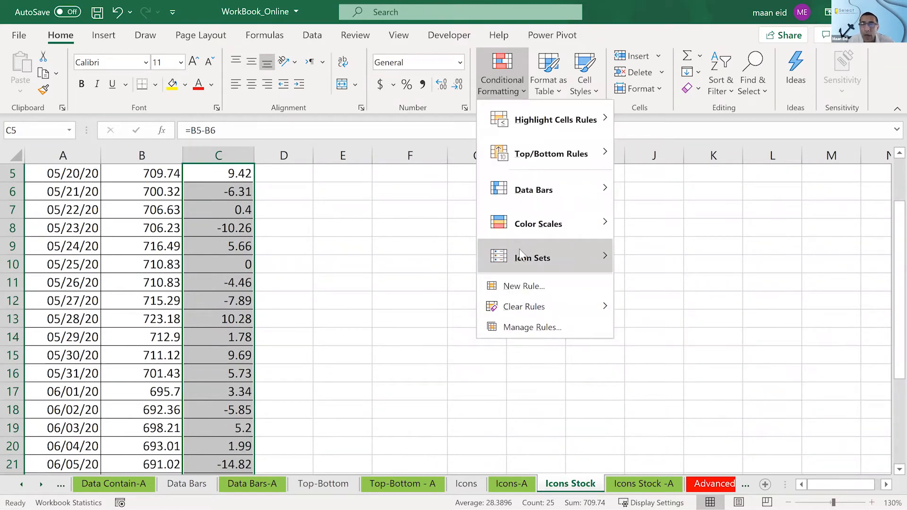
left_click(633, 218)
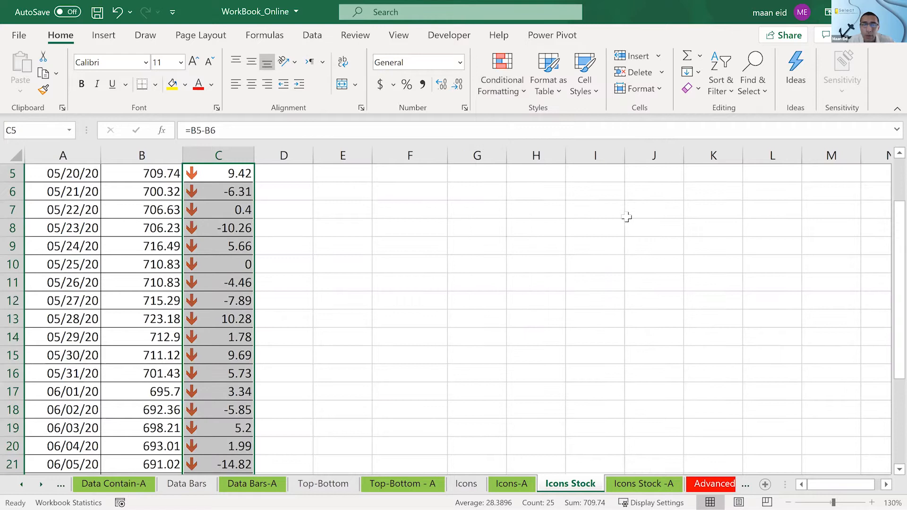
scroll(236, 255, "up", 1)
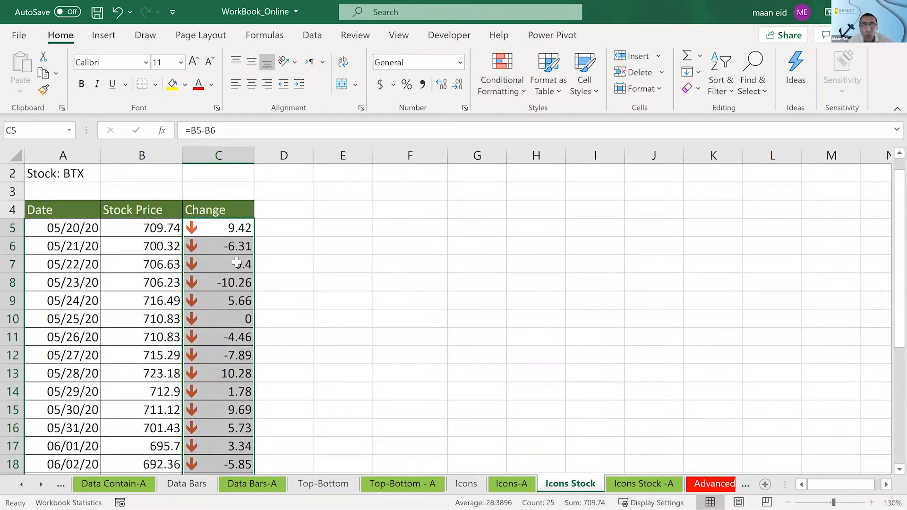
scroll(236, 259, "down", 2)
scroll(236, 262, "up", 2)
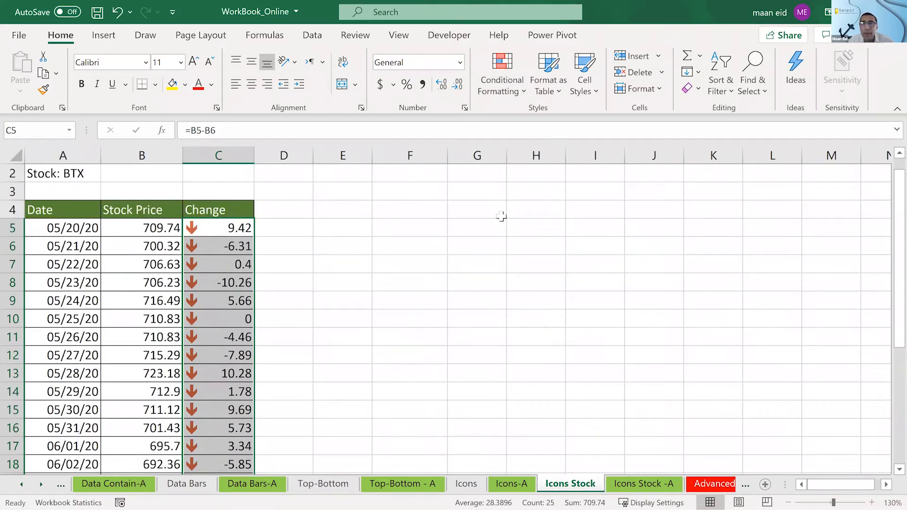
- Open the icon set rule of C5:C29 for editing and set the green up arrow's threshold value to 0
left_click(493, 86)
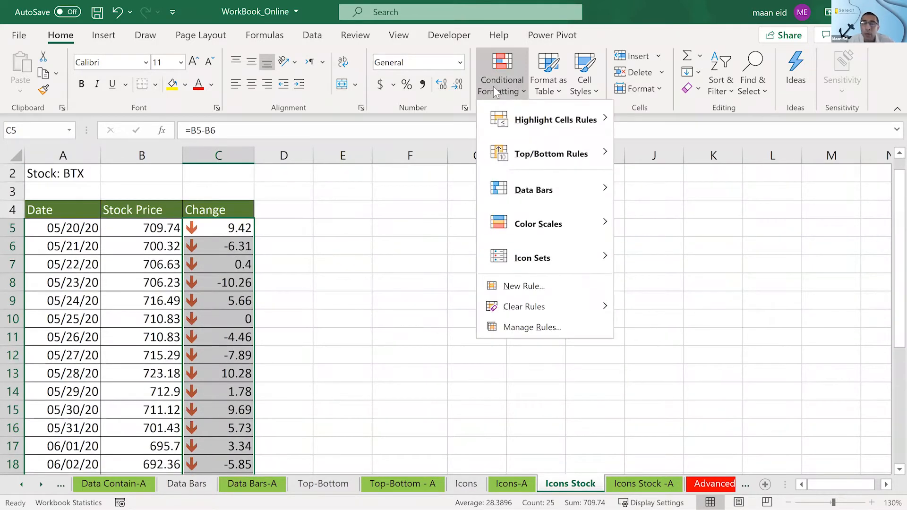
left_click(527, 326)
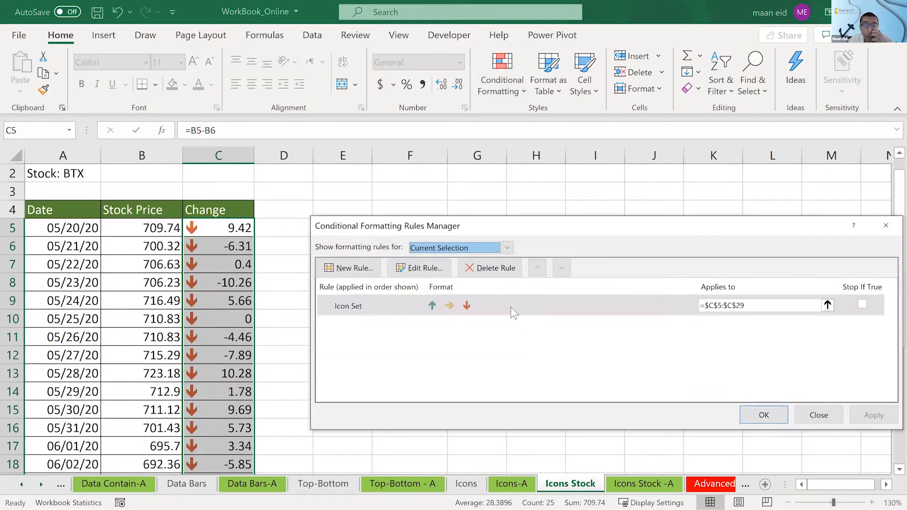
double_click(512, 307)
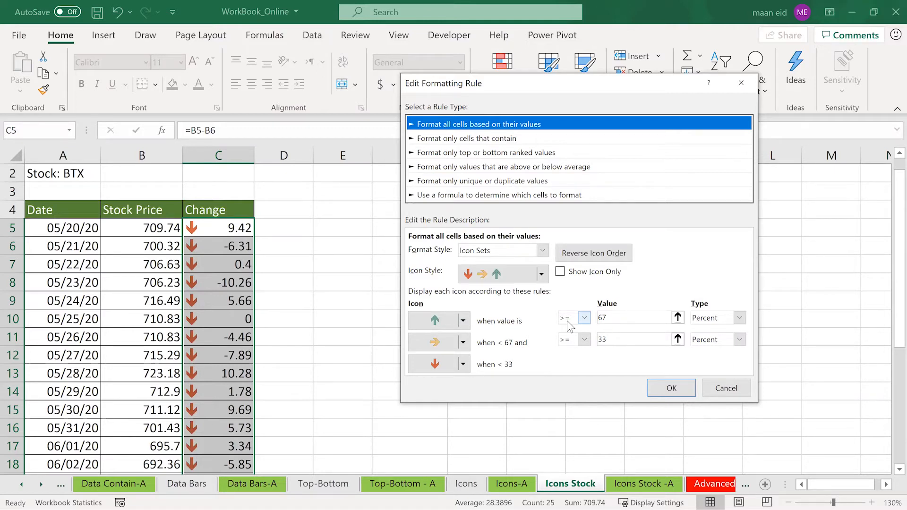
left_click_drag(612, 317, 530, 303)
type("0")
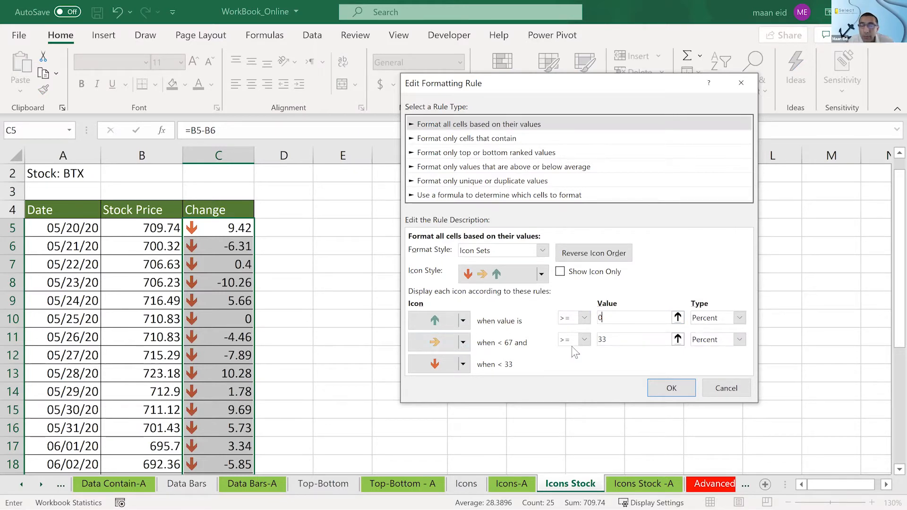
- Set the yellow sideways arrow's condition to the > operator with a threshold value of 0
left_click(585, 339)
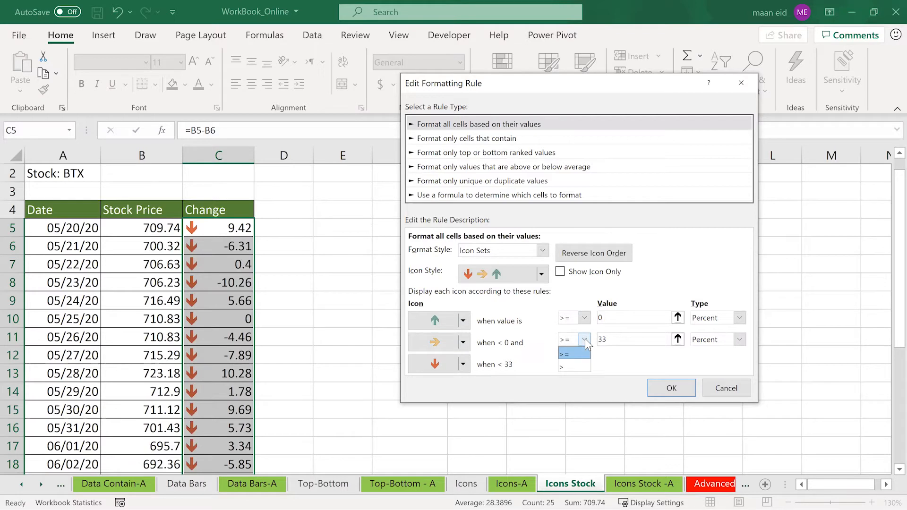
left_click(585, 339)
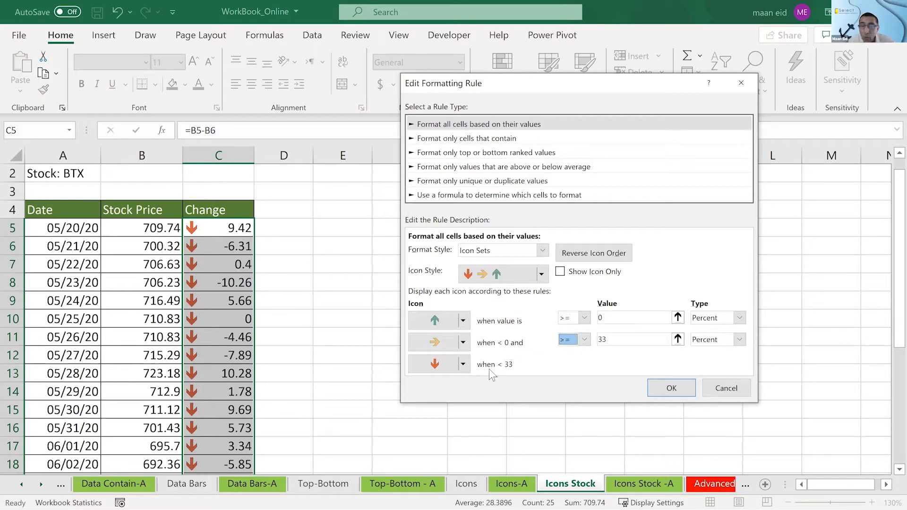
left_click(585, 340)
left_click(578, 367)
left_click_drag(620, 339, 581, 339)
type("0")
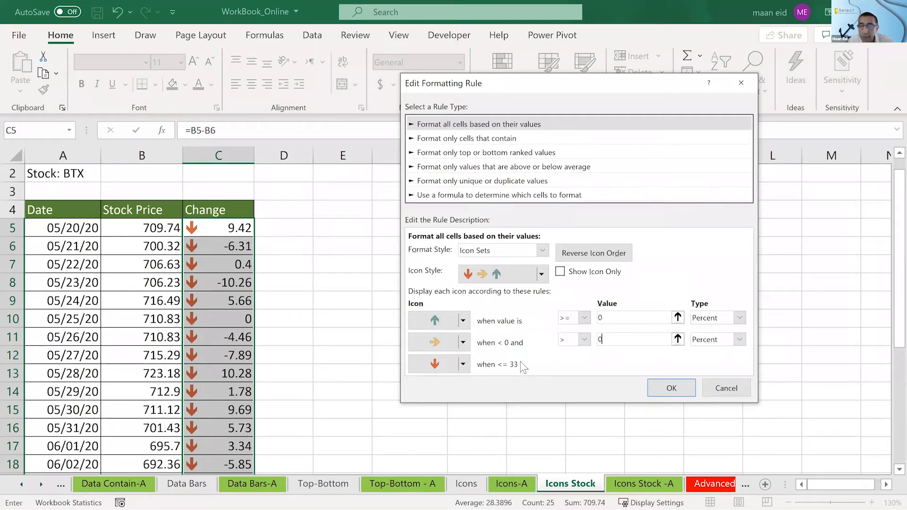
- Set the green up arrow's comparison operator to > so it covers only values above 0
left_click(625, 318)
left_click(585, 318)
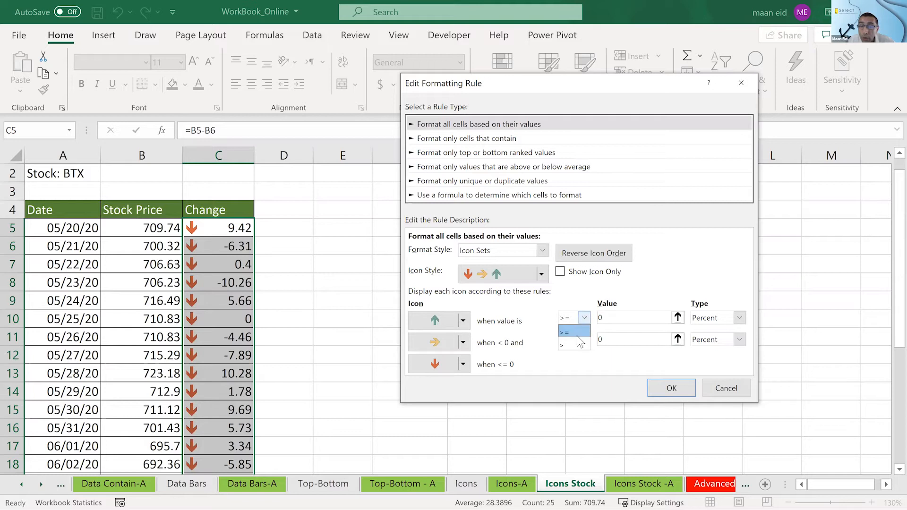
left_click(576, 346)
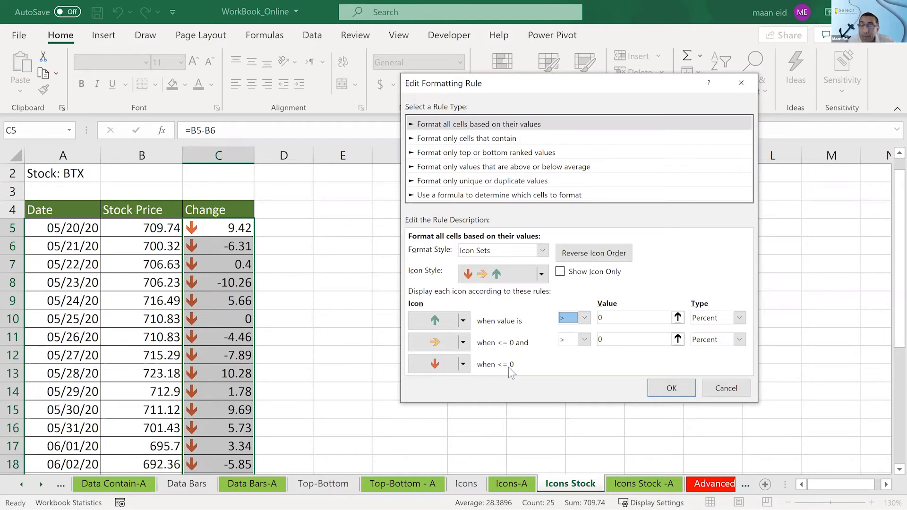
- Set the yellow sideways arrow's comparison operator to >= and apply the edited icon set rule
left_click(584, 339)
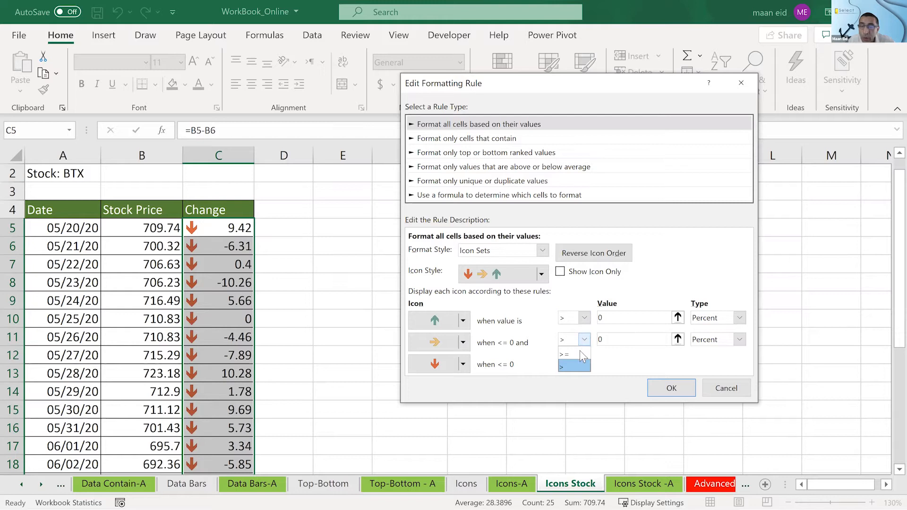
left_click(580, 352)
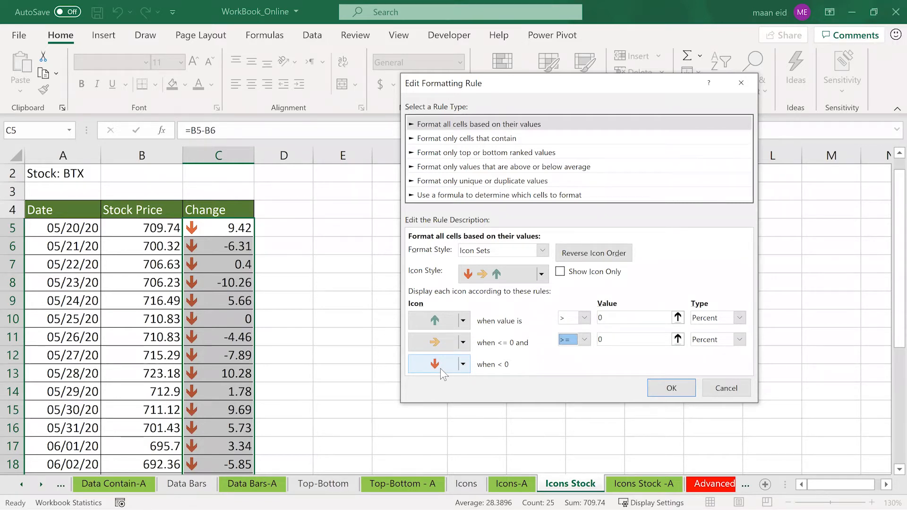
left_click(577, 340)
left_click(547, 347)
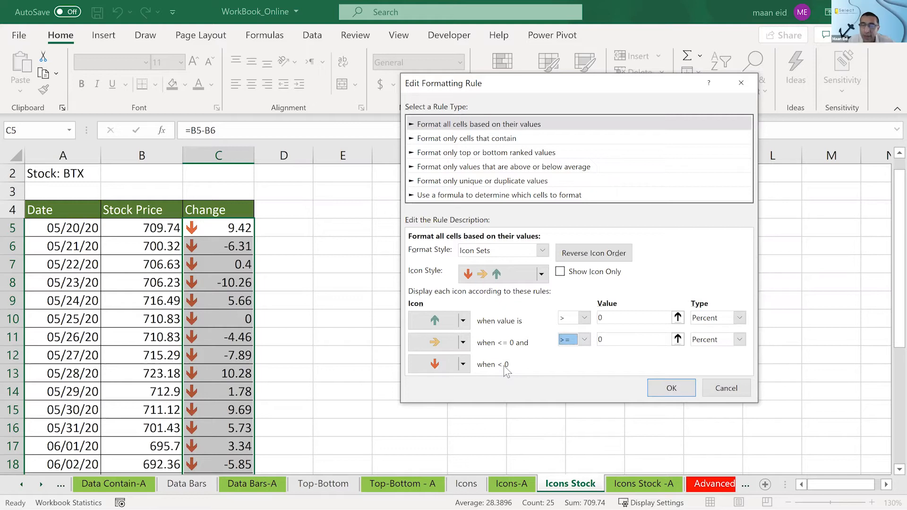
left_click(572, 339)
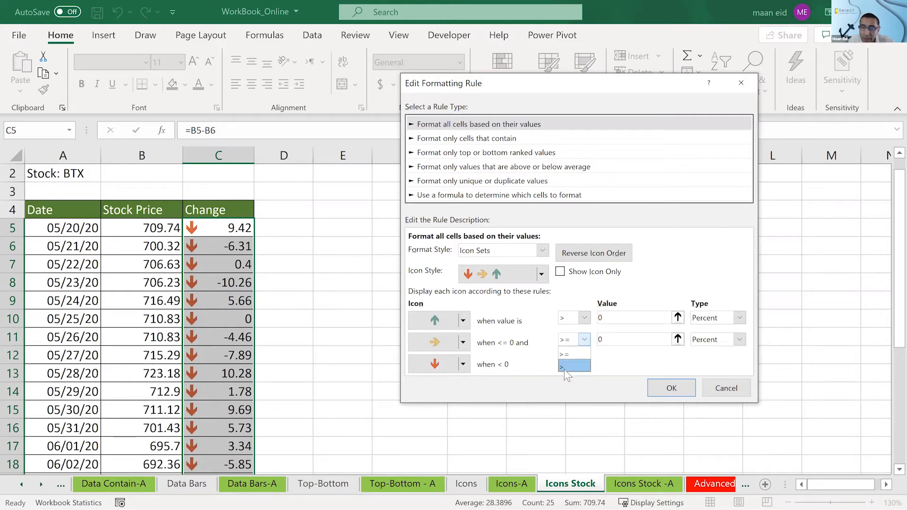
left_click(564, 368)
left_click(565, 336)
left_click(564, 352)
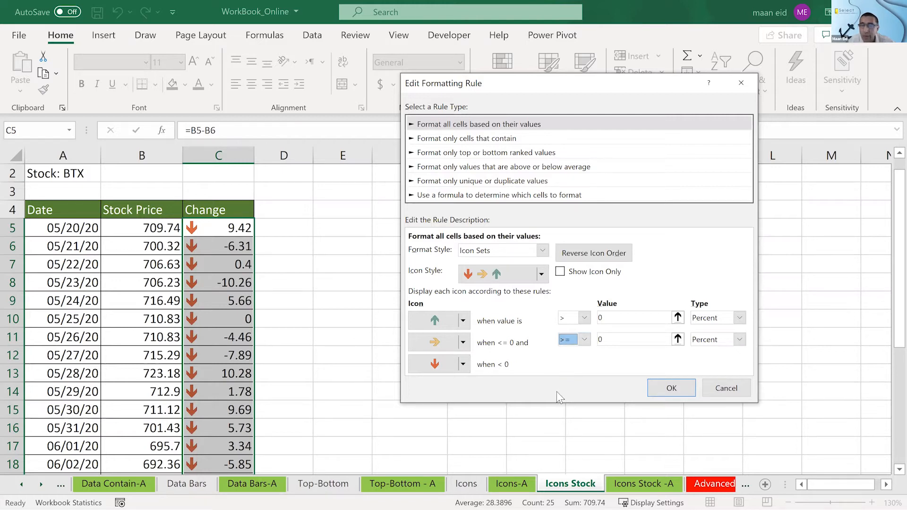
left_click(672, 388)
left_click(761, 413)
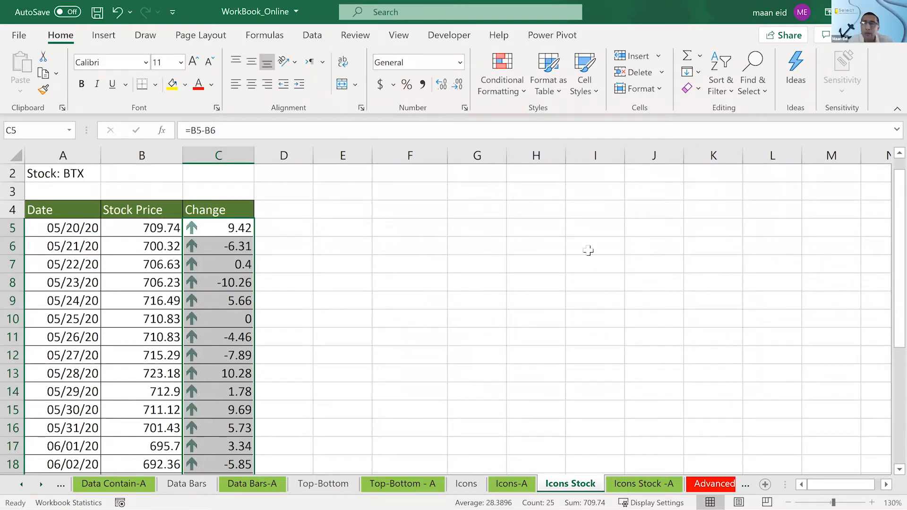
- Reopen the icon set rule of C5:C29 and set the type of both the green and yellow arrow thresholds to Number
left_click(509, 86)
left_click(546, 326)
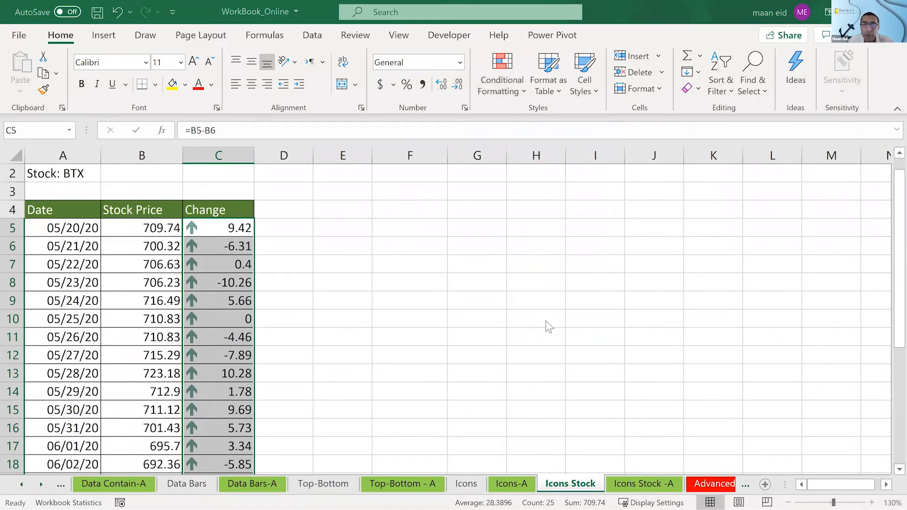
left_click(533, 305)
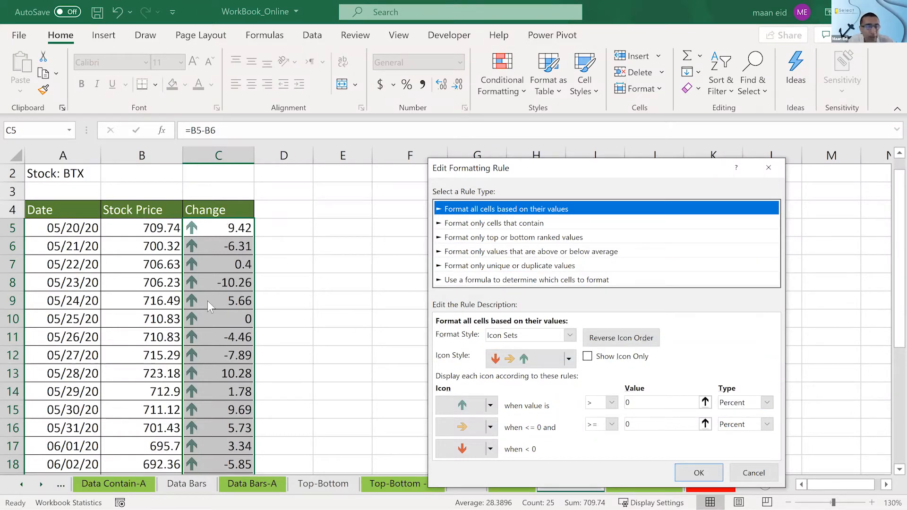
left_click(736, 403)
left_click(732, 417)
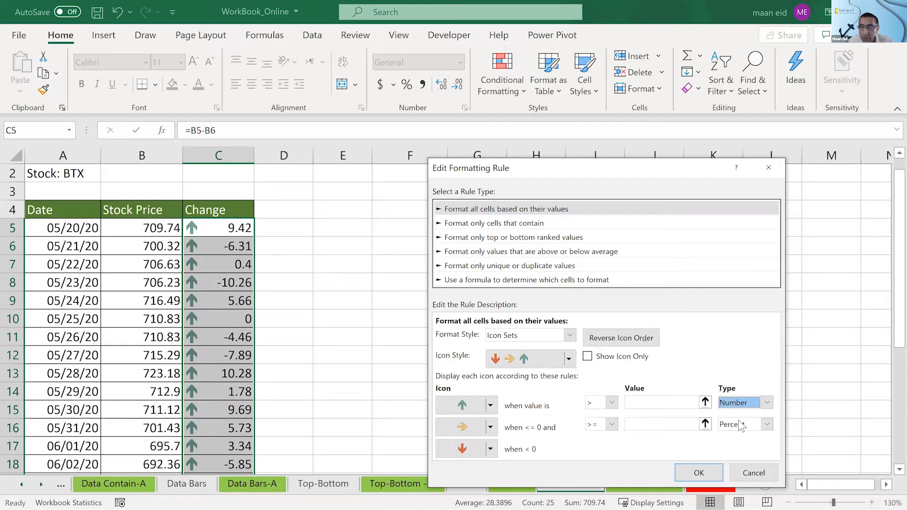
left_click(737, 424)
left_click(734, 440)
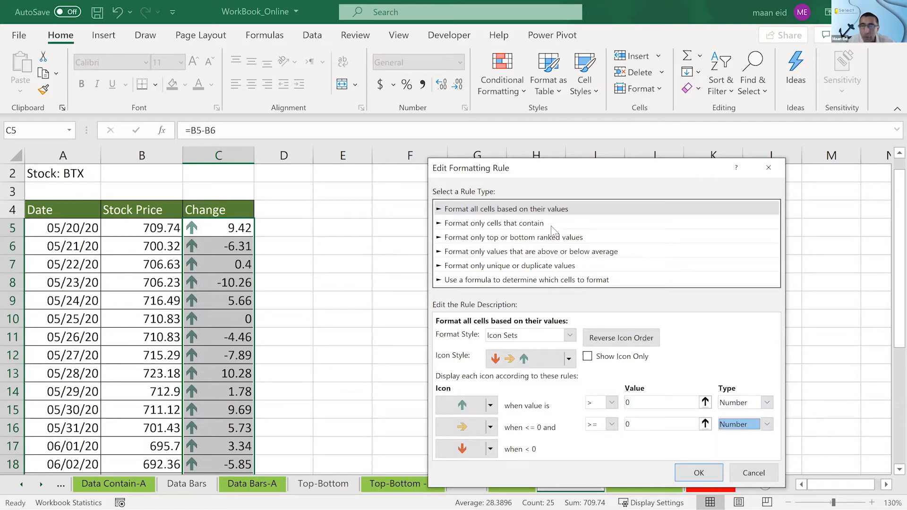
- Confirm the edited icon set rule and apply it to the Change values in C5:C29
left_click_drag(551, 163, 535, 77)
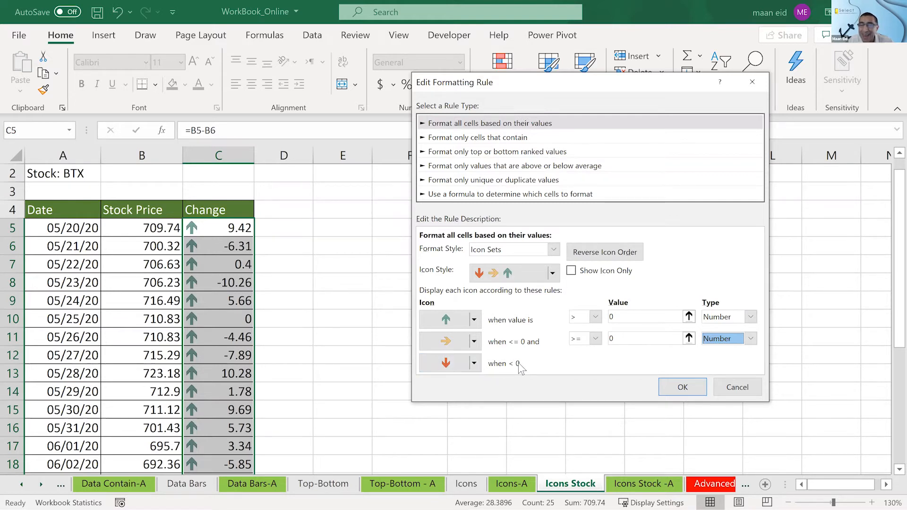
left_click(671, 388)
left_click(761, 411)
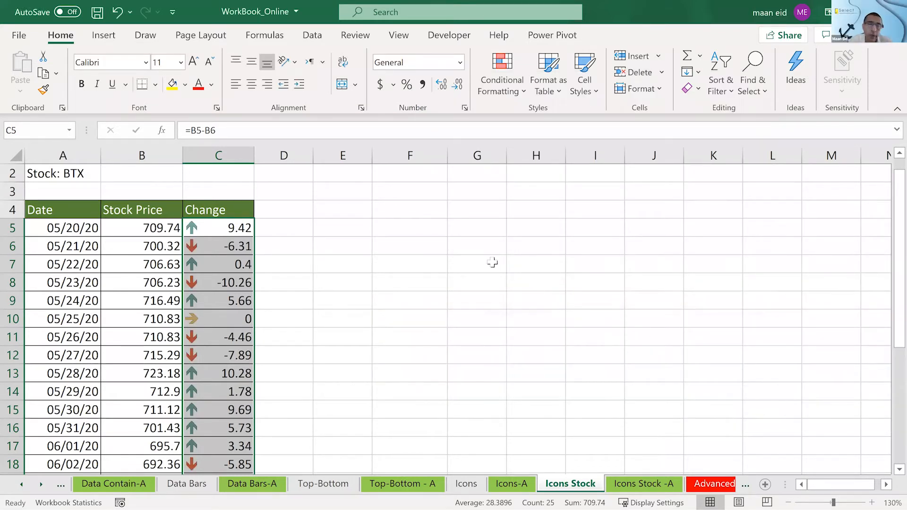
- Check the arrow icons against the rises, falls and zero change in the Change column
left_click(477, 264)
scroll(354, 276, "down", 2)
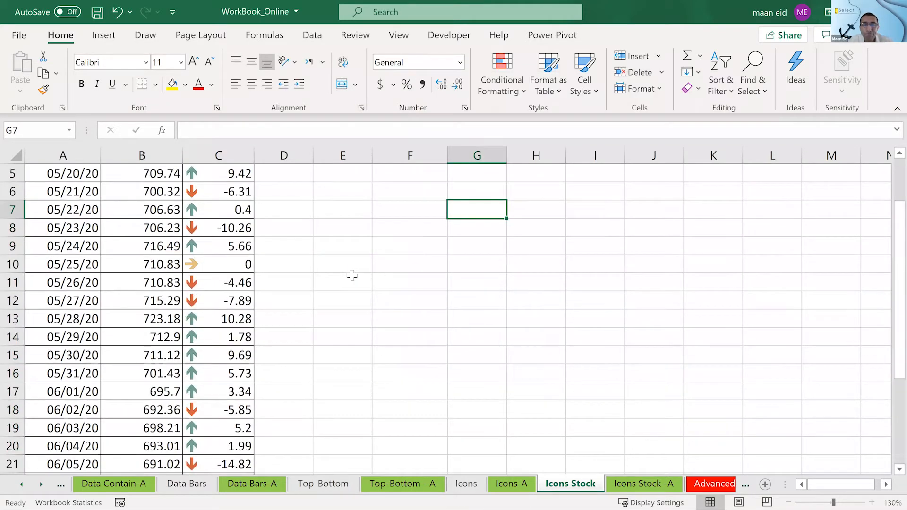
left_click(218, 230)
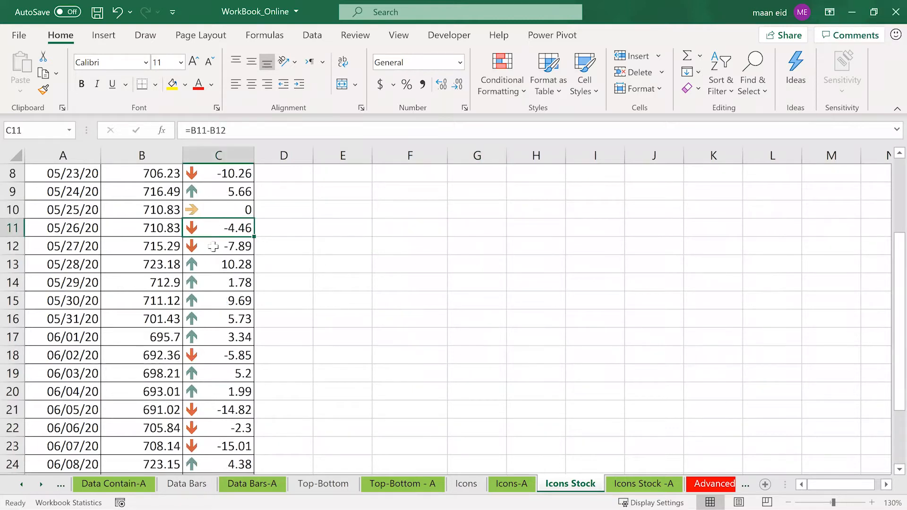
left_click(219, 248)
left_click(219, 278)
left_click(212, 245)
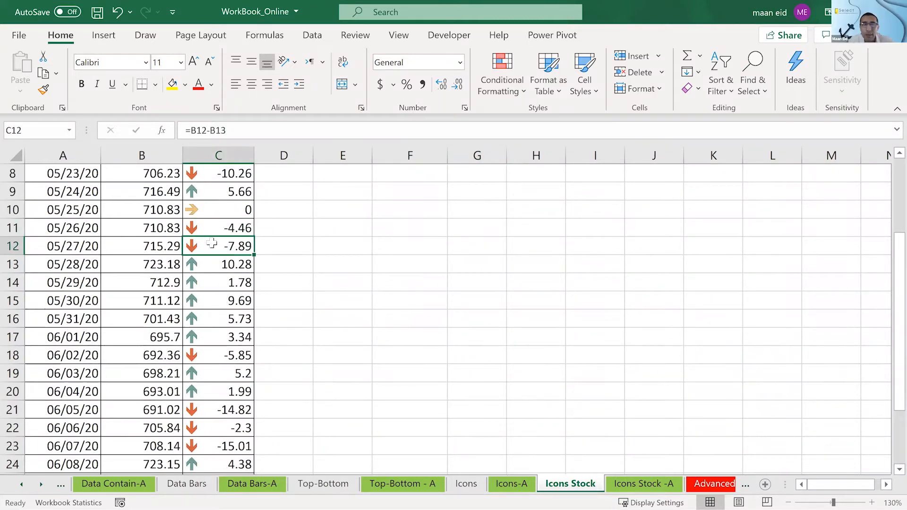
left_click(198, 265)
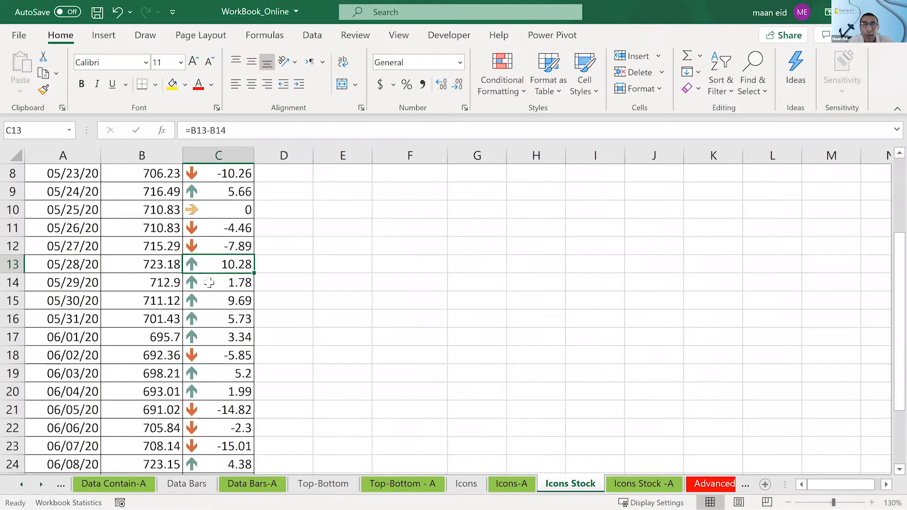
scroll(203, 280, "up", 3)
- Select the Change values in C5:C29 and clear the conditional formatting rules from those cells
left_click_drag(207, 247, 229, 430)
left_click(506, 69)
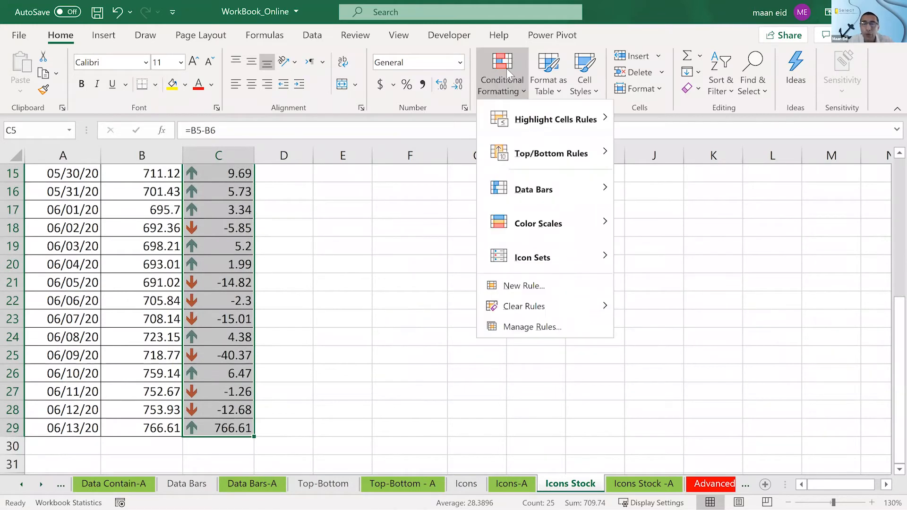
left_click(386, 306)
scroll(387, 306, "up", 3)
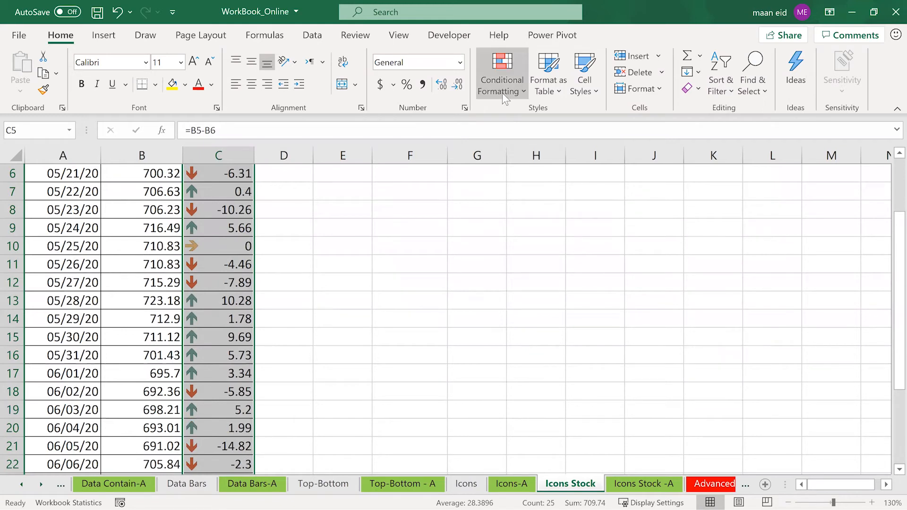
left_click(503, 93)
mouse_move(555, 305)
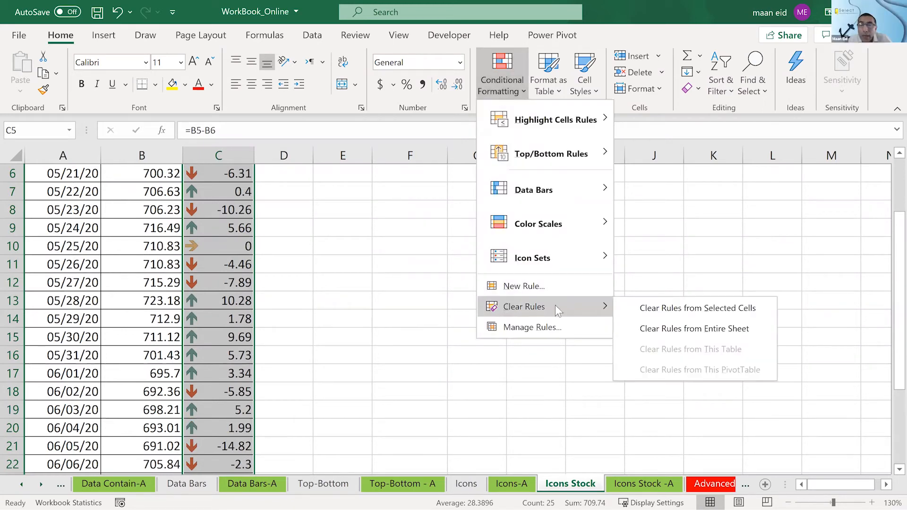
left_click(712, 312)
scroll(454, 292, "up", 2)
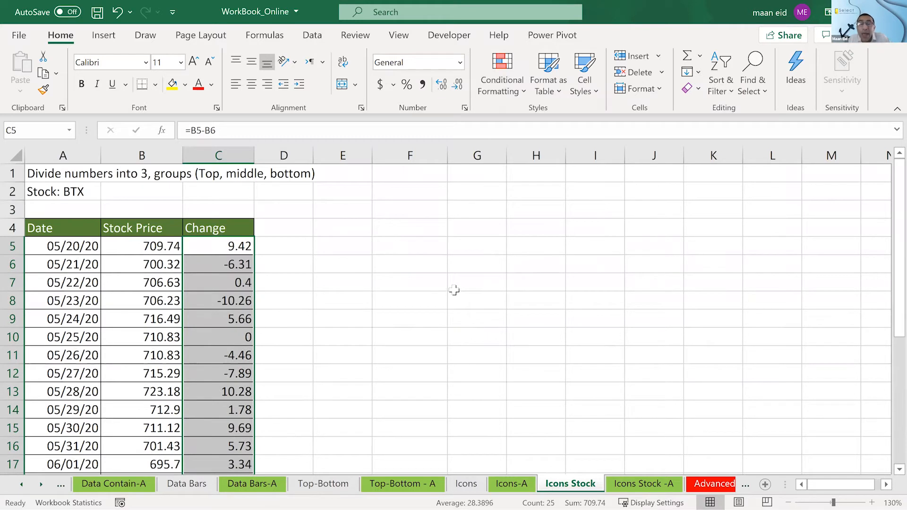
- Apply the directional icon set of three coloured arrows (green, yellow, red) to C5:C29
left_click(509, 87)
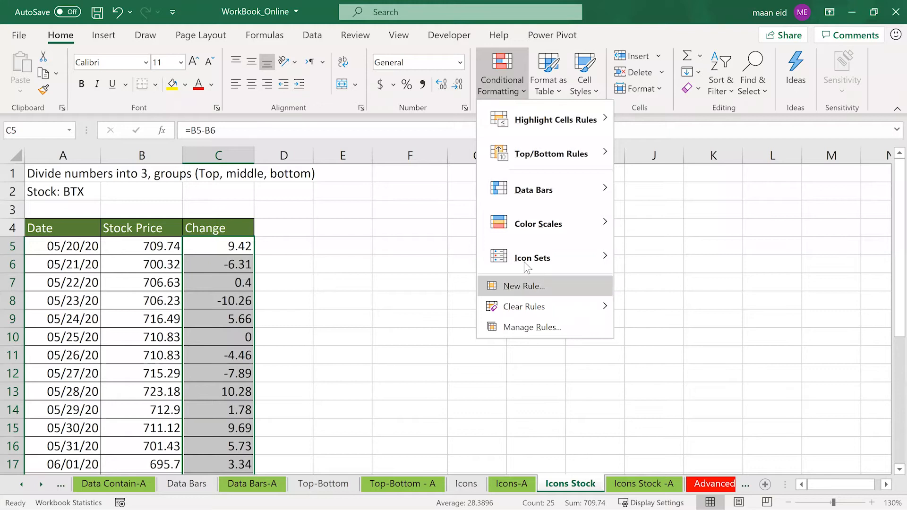
mouse_move(523, 262)
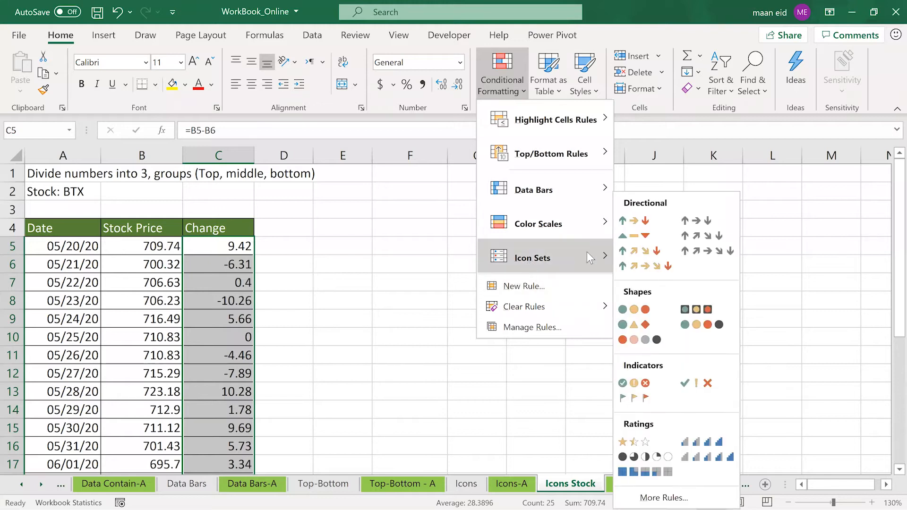
left_click(656, 225)
scroll(388, 286, "down", 1)
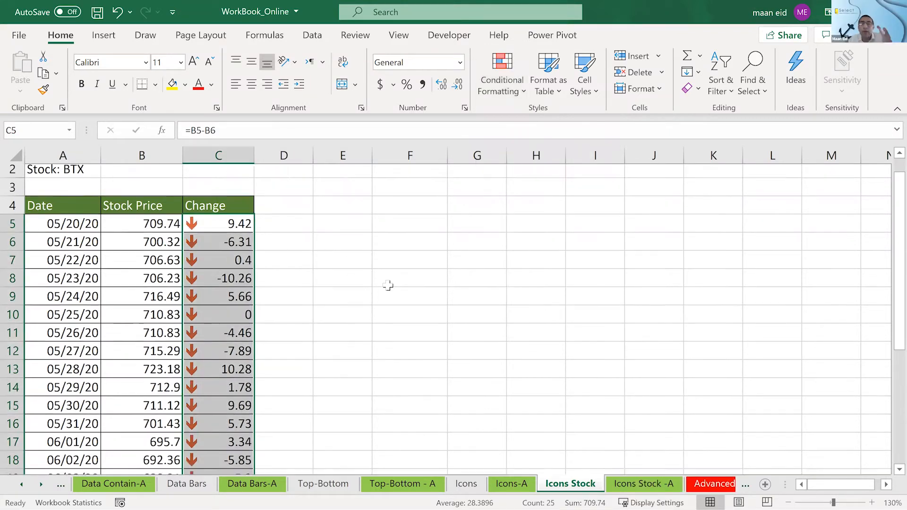
scroll(388, 285, "down", 2)
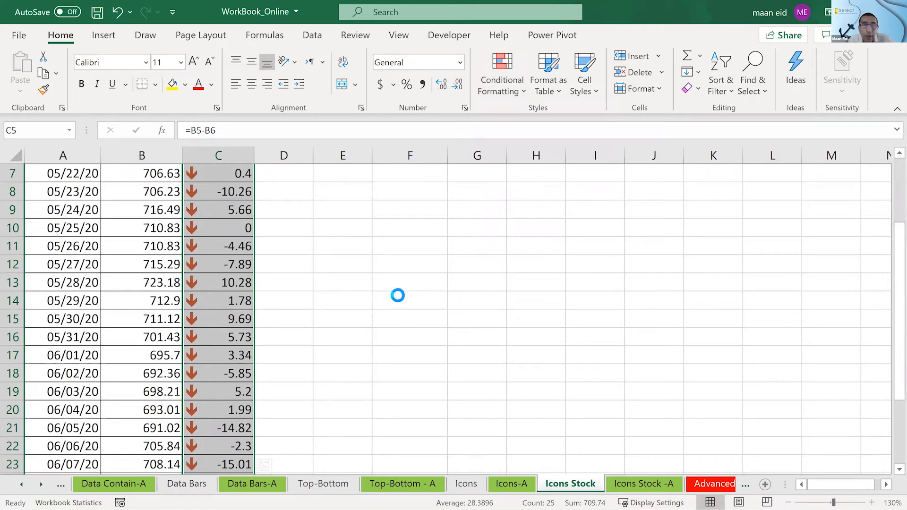
scroll(369, 311, "down", 2, "ctrl")
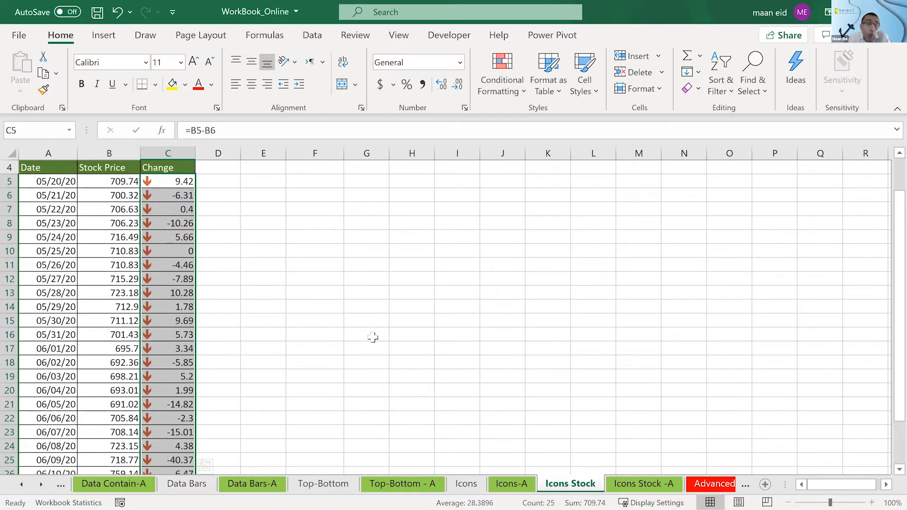
- Open the icon set rule of C5:C29 for editing and set the green up arrow's condition to > 0 with type Number
left_click(507, 86)
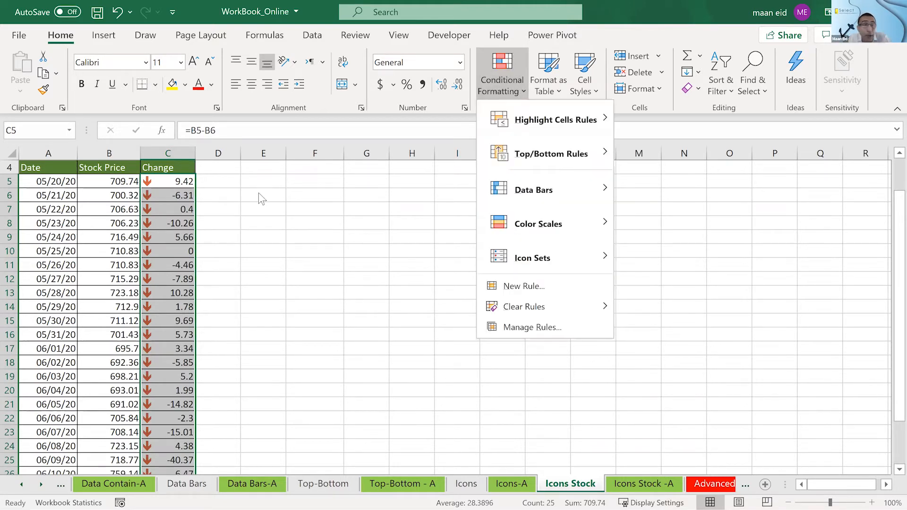
left_click(483, 322)
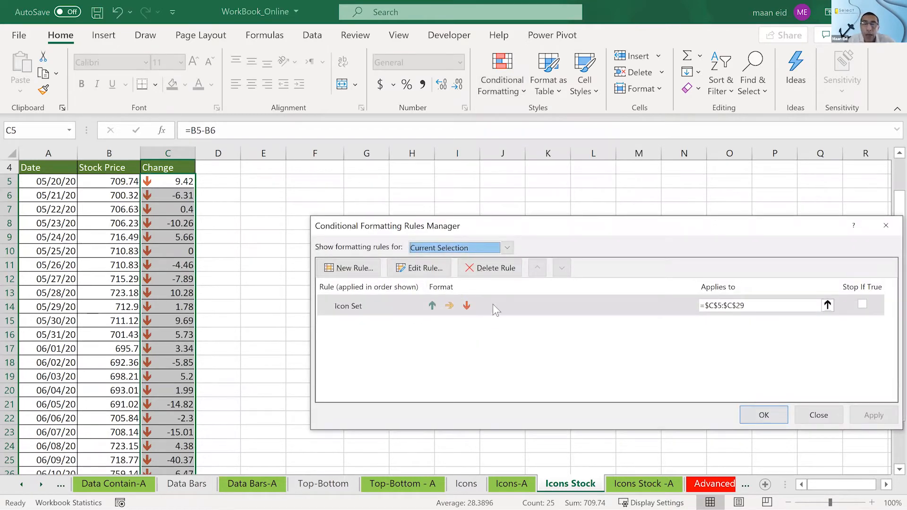
double_click(506, 306)
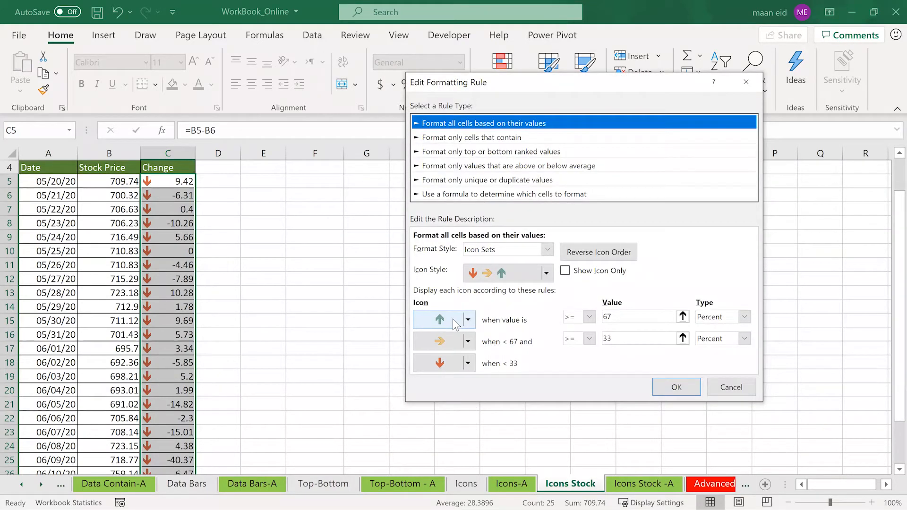
left_click(531, 316)
left_click(589, 316)
left_click(582, 346)
double_click(621, 317)
type("0")
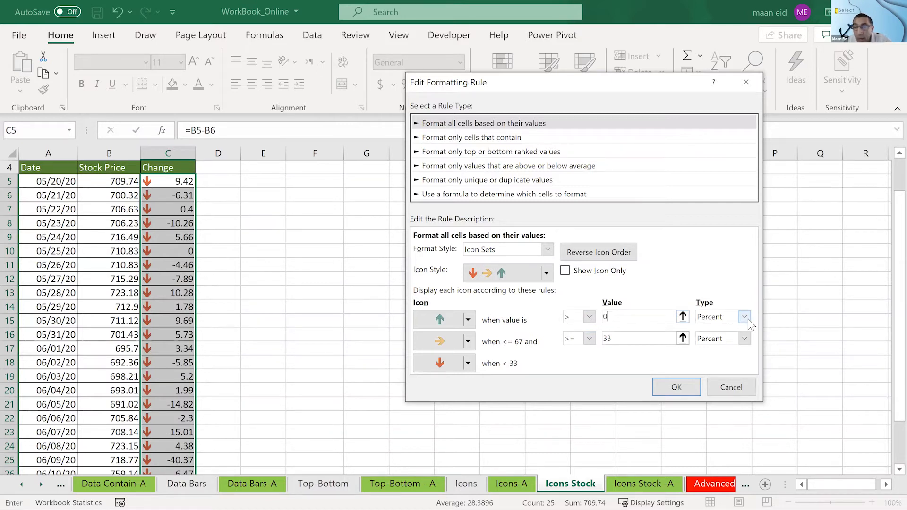
left_click(744, 317)
left_click(712, 330)
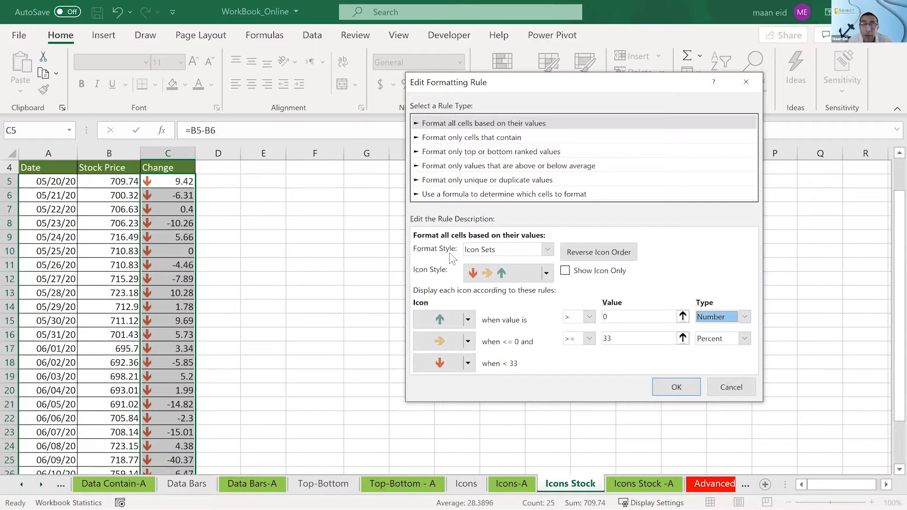
- Set the yellow sideways arrow's condition to >= 0 with type Number and apply the edited icon set rule
double_click(635, 337)
key("BackSpace")
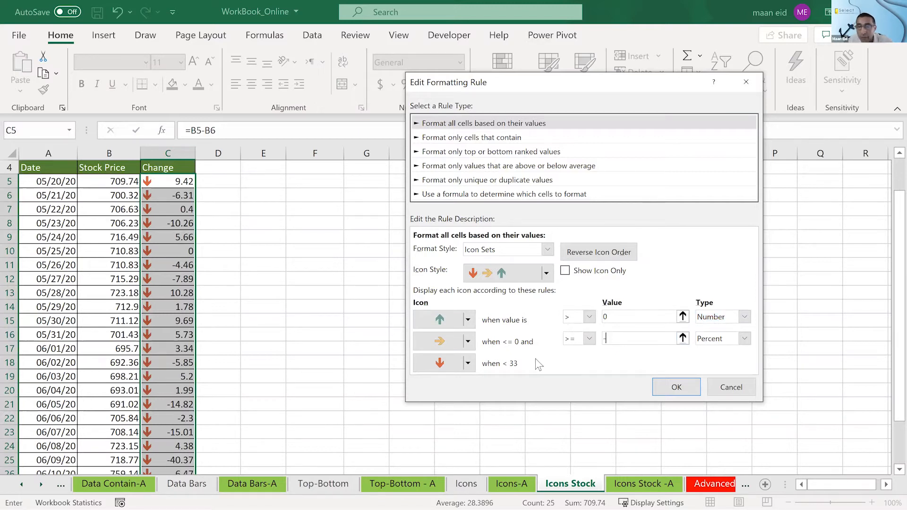
left_click(590, 339)
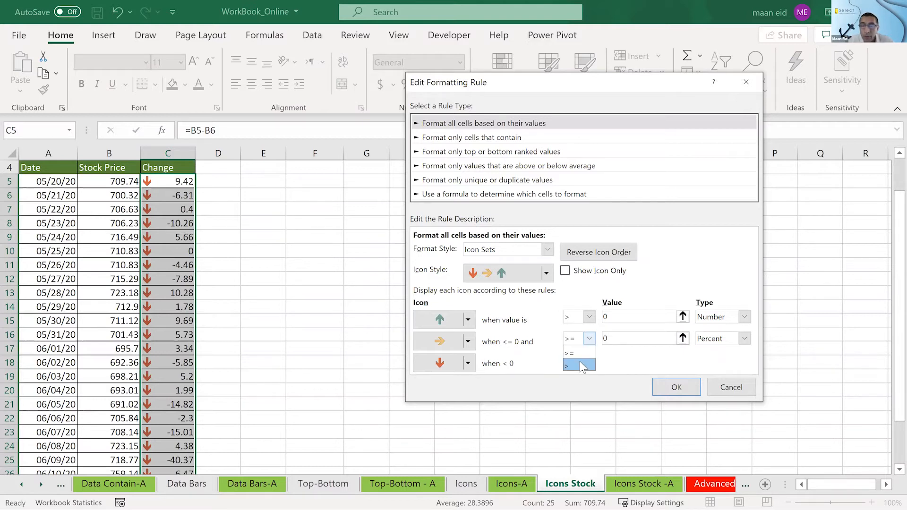
left_click(574, 354)
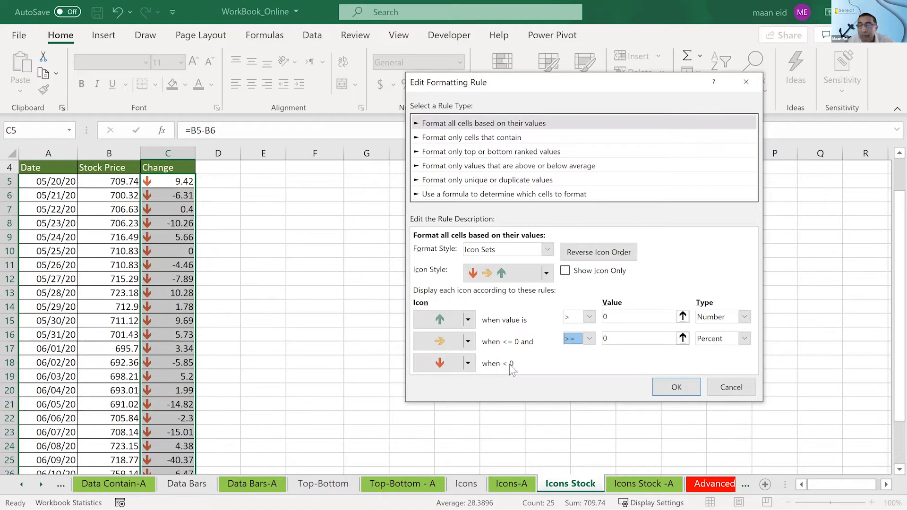
left_click(726, 340)
left_click(716, 354)
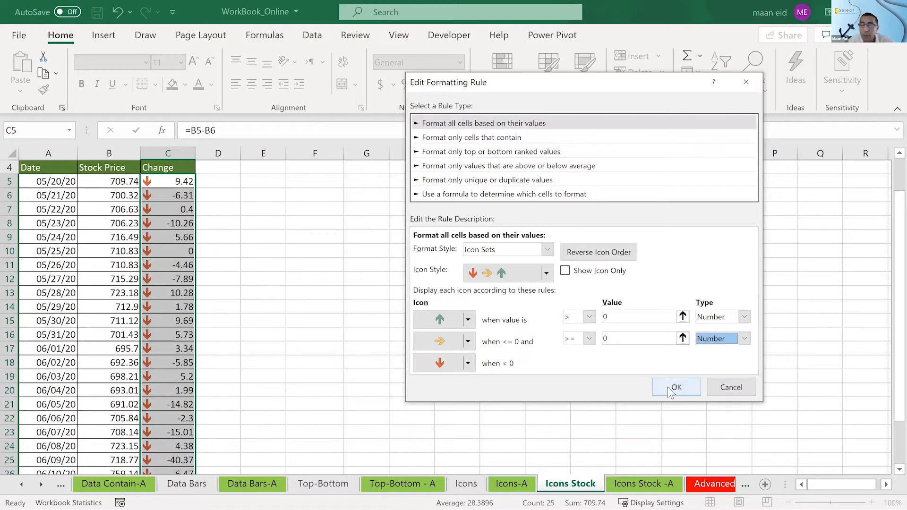
left_click(670, 393)
left_click(753, 414)
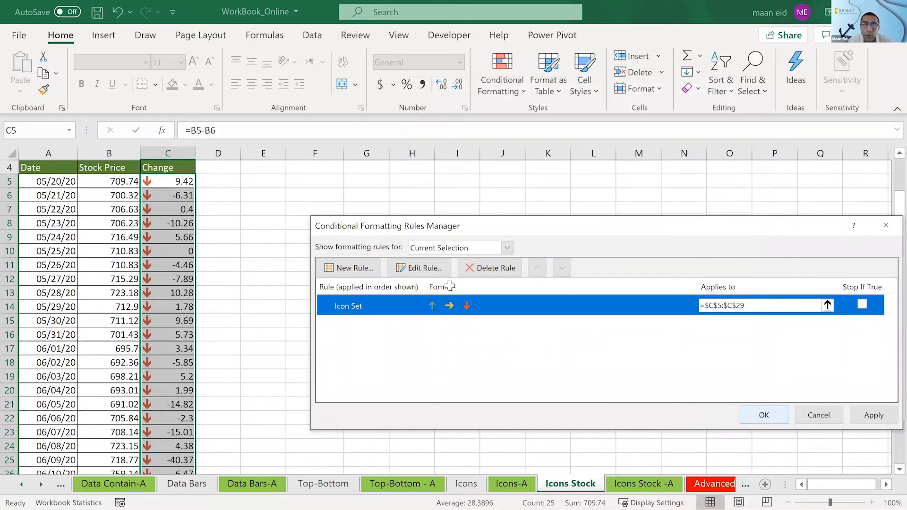
left_click(450, 284)
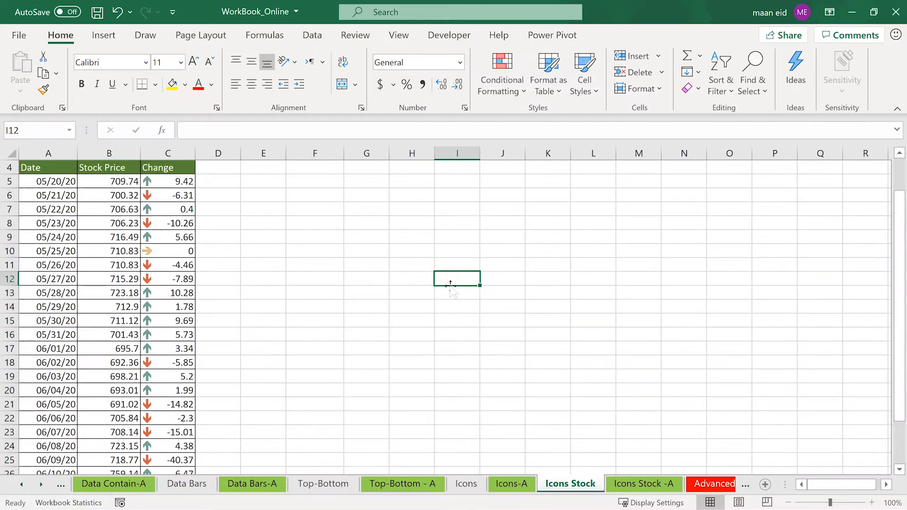
- Open the Criteria worksheet and examine its Budgeted Amount and Actual columns for each expense
left_click(712, 485)
left_click(709, 484)
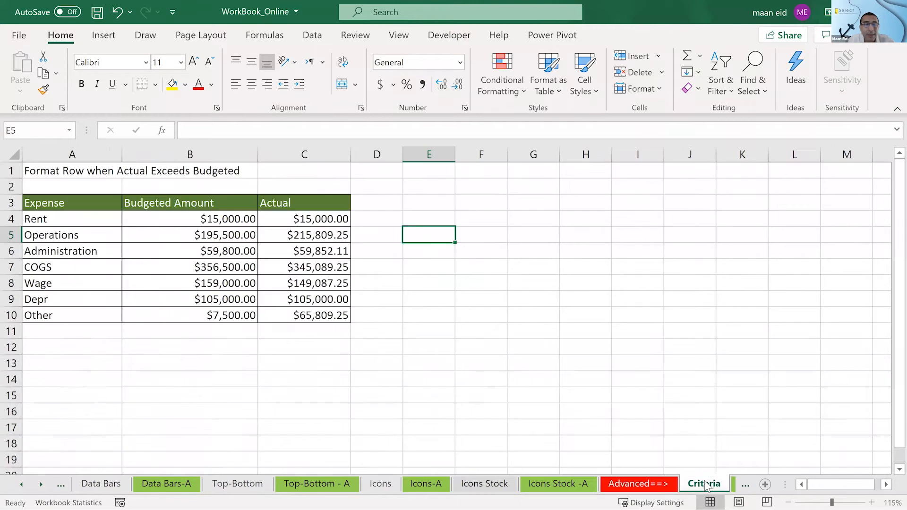
left_click(534, 312)
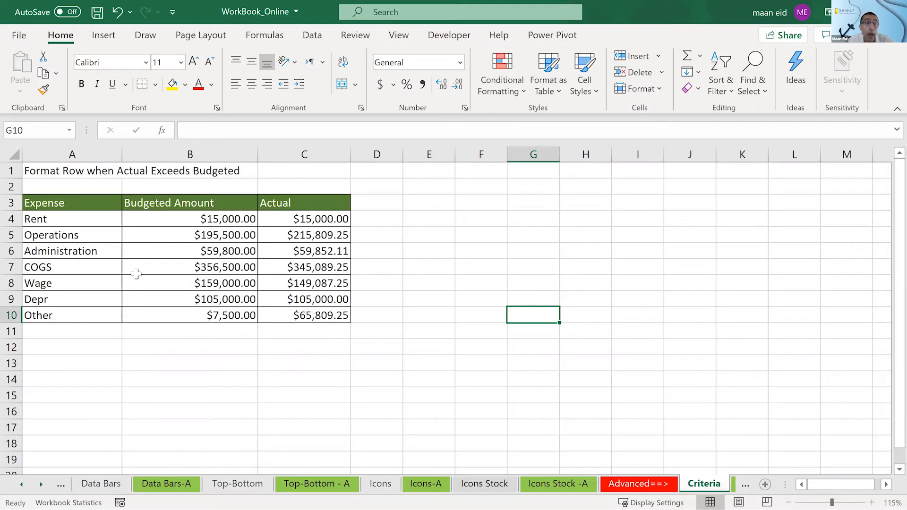
left_click(42, 484)
left_click(41, 485)
left_click(41, 485)
left_click(41, 484)
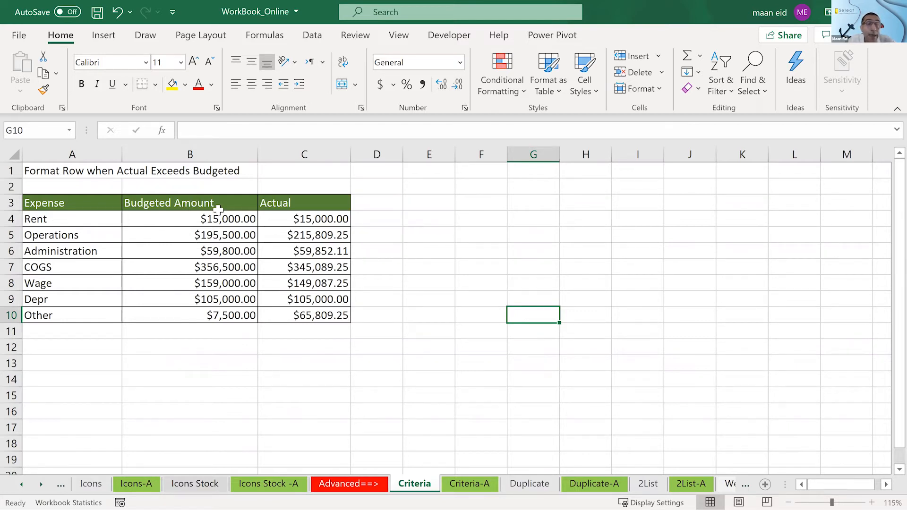
left_click_drag(227, 220, 243, 316)
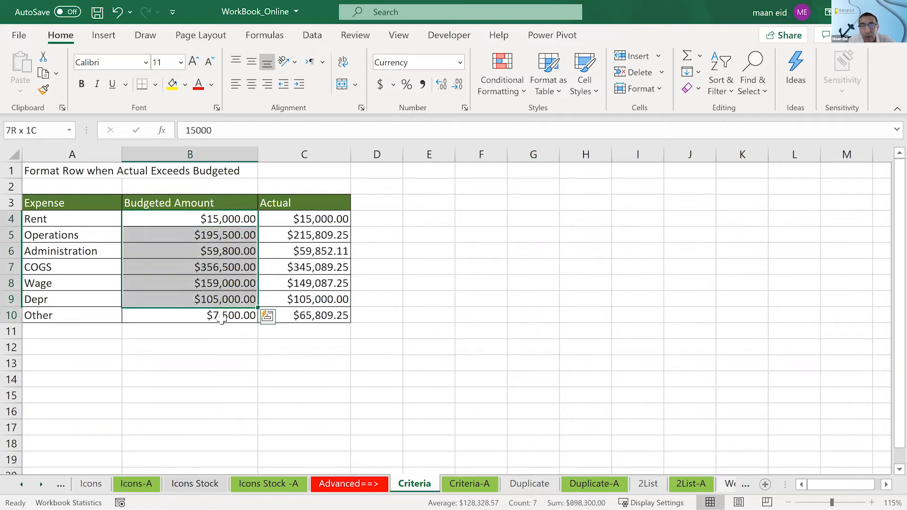
left_click(301, 219)
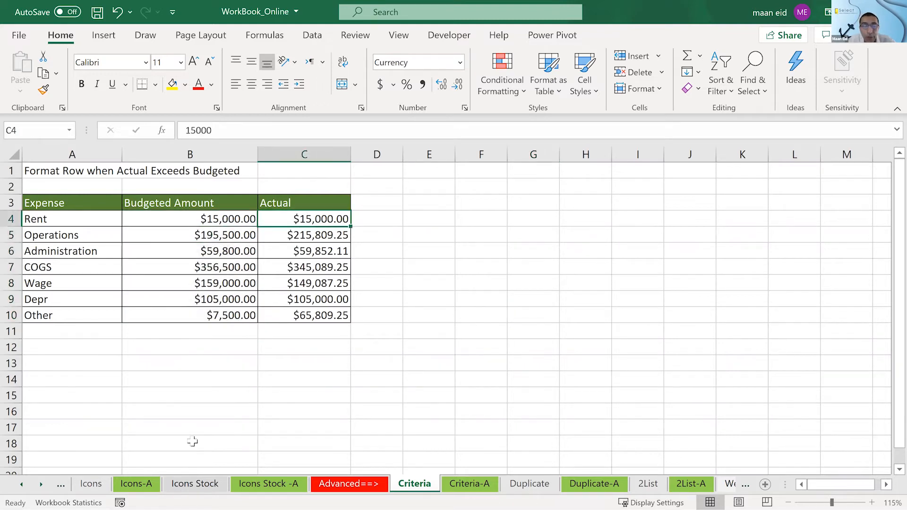
- Look back at the earlier examples on the Icons-A, Data Bars-A and Data Bars worksheets
left_click(149, 486)
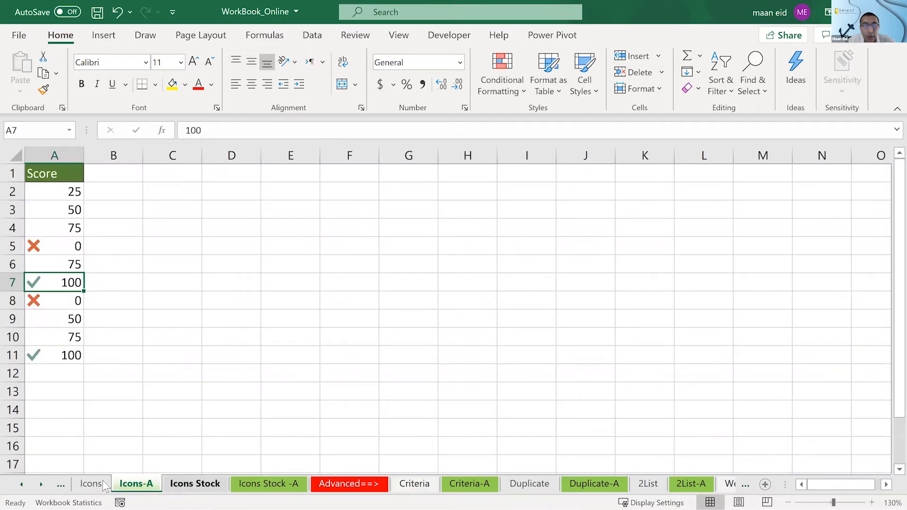
left_click(22, 485)
left_click(22, 485)
left_click(22, 485)
left_click(21, 485)
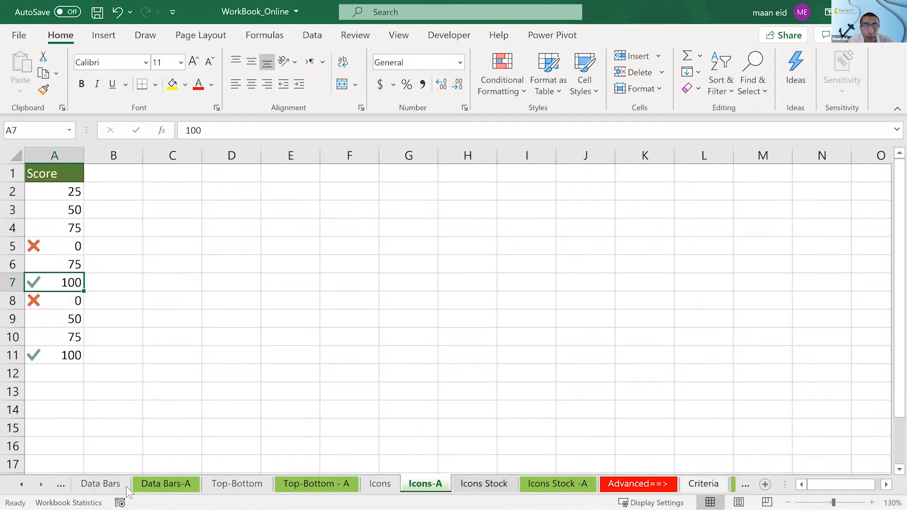
left_click(152, 485)
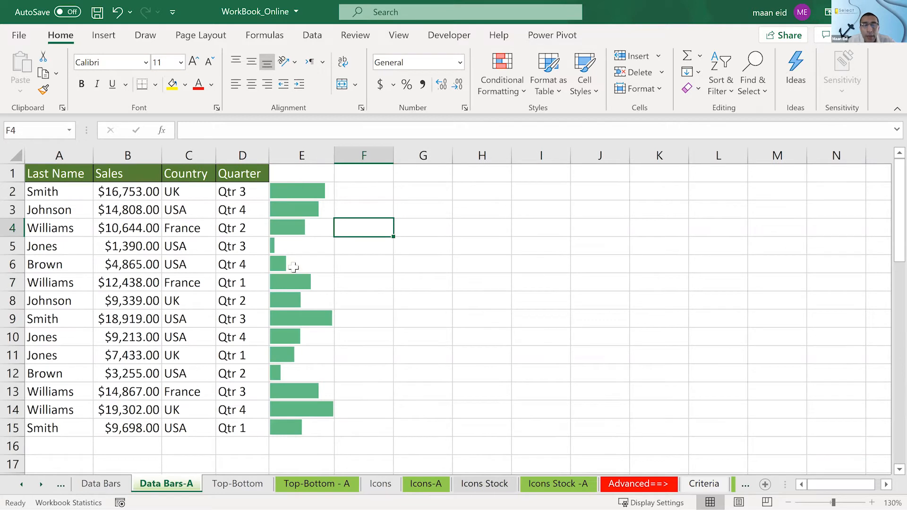
left_click(113, 486)
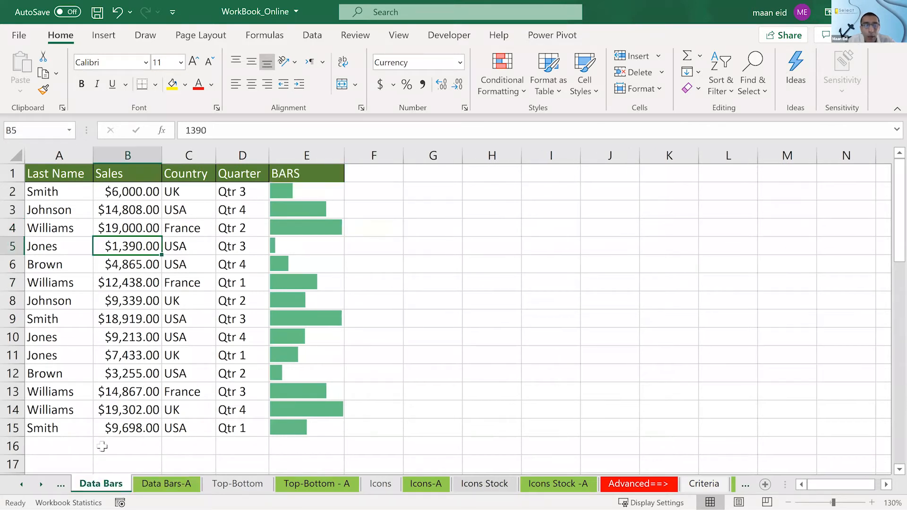
- Open the Data Contain worksheet and compare the highlighted last names with their full rows and the criterion in F5
left_click(20, 486)
left_click(20, 486)
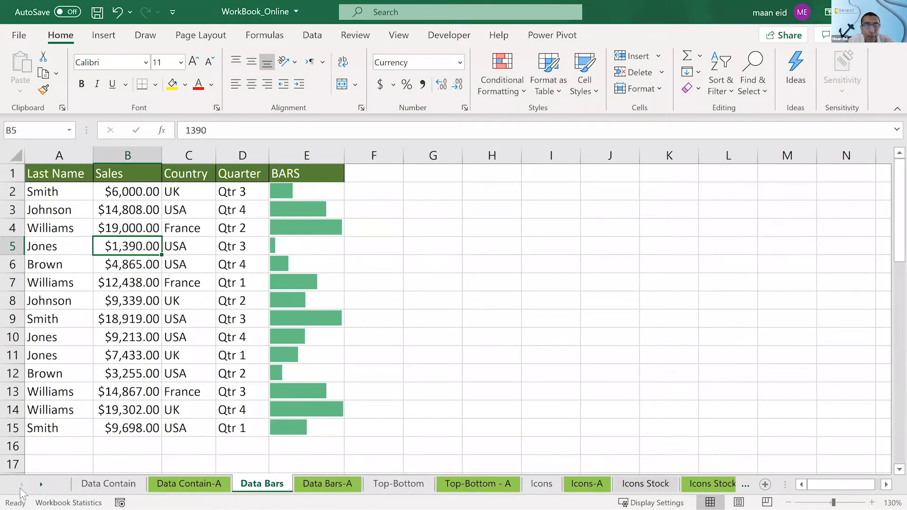
left_click(103, 482)
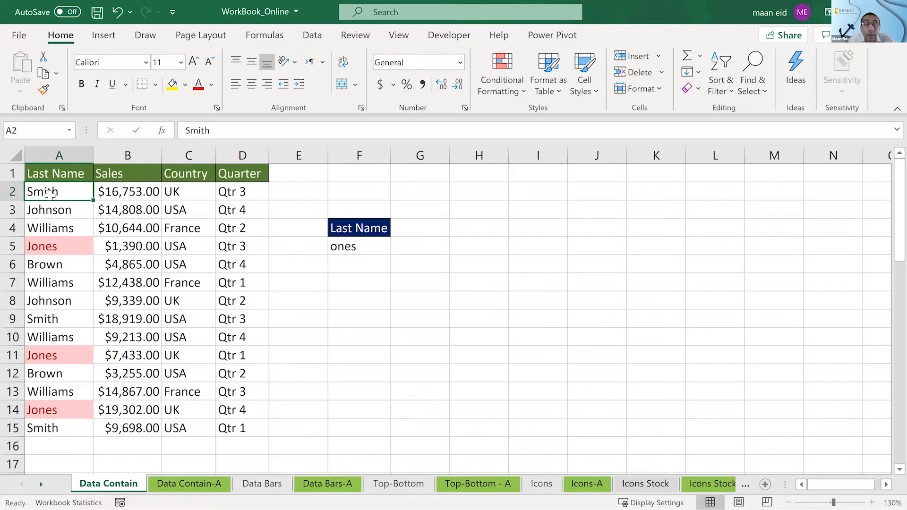
left_click_drag(50, 193, 258, 191)
left_click(352, 246)
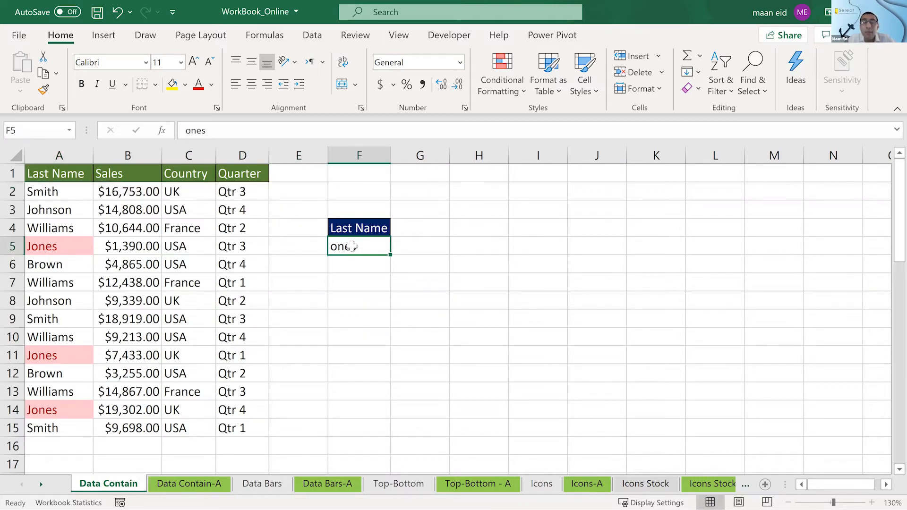
left_click(59, 193)
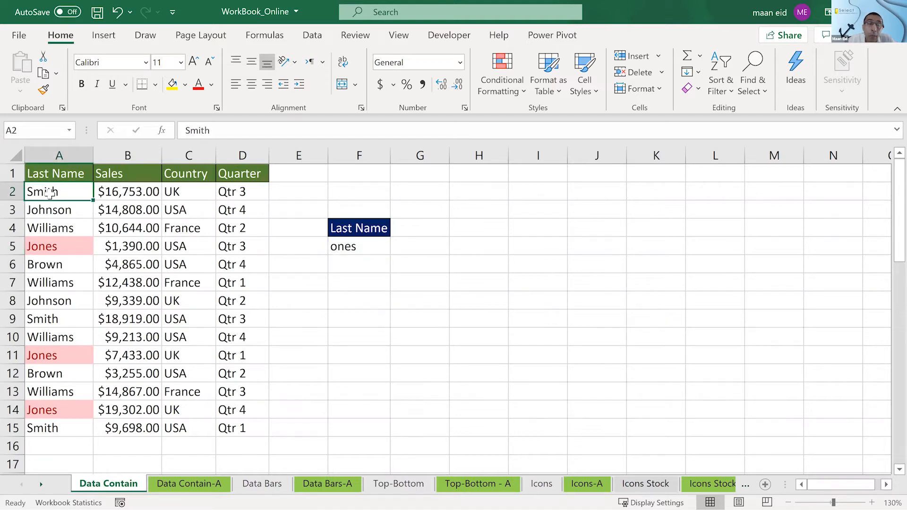
left_click_drag(49, 193, 255, 192)
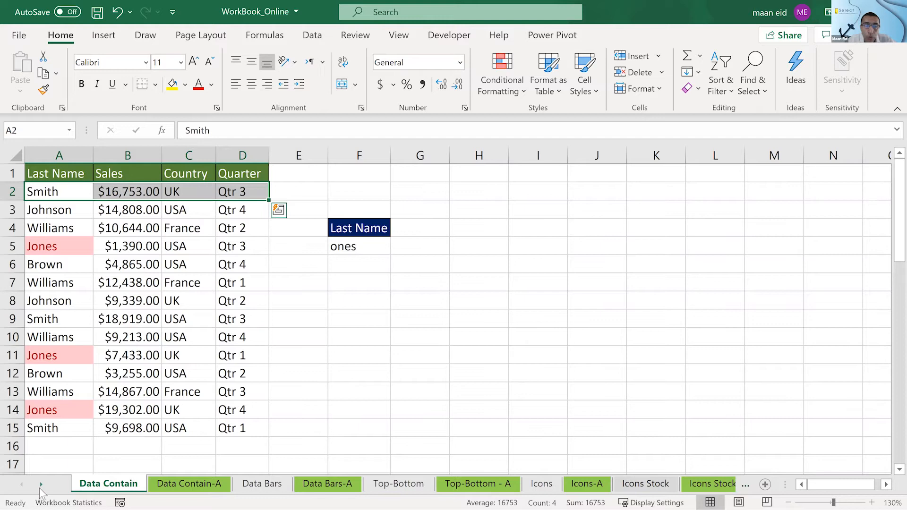
left_click(199, 263)
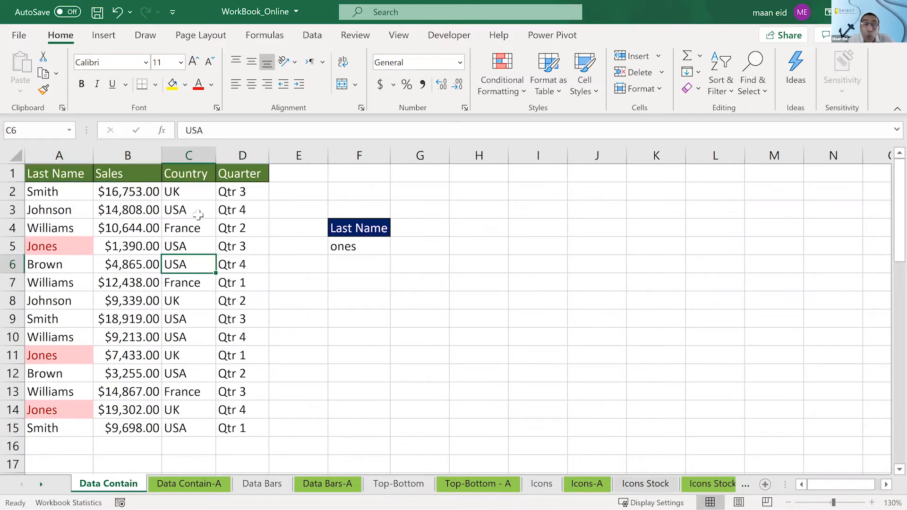
left_click(56, 250)
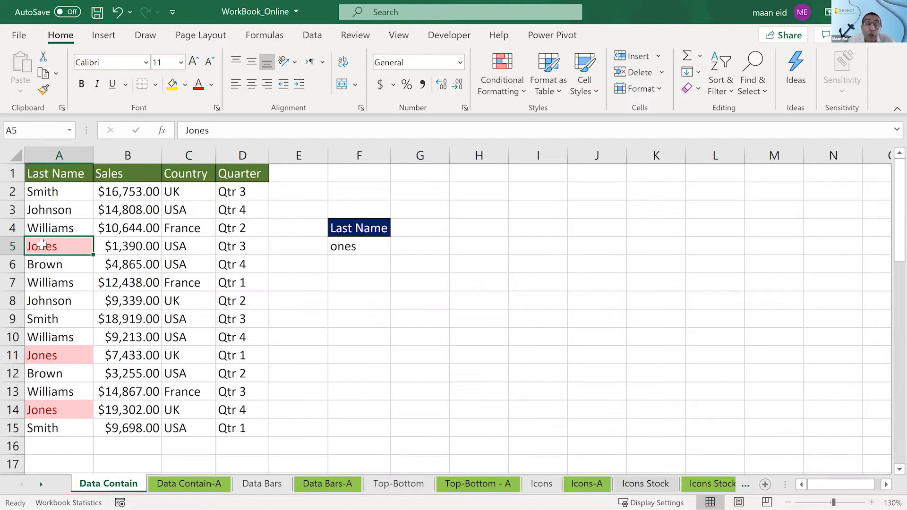
left_click_drag(42, 245, 260, 252)
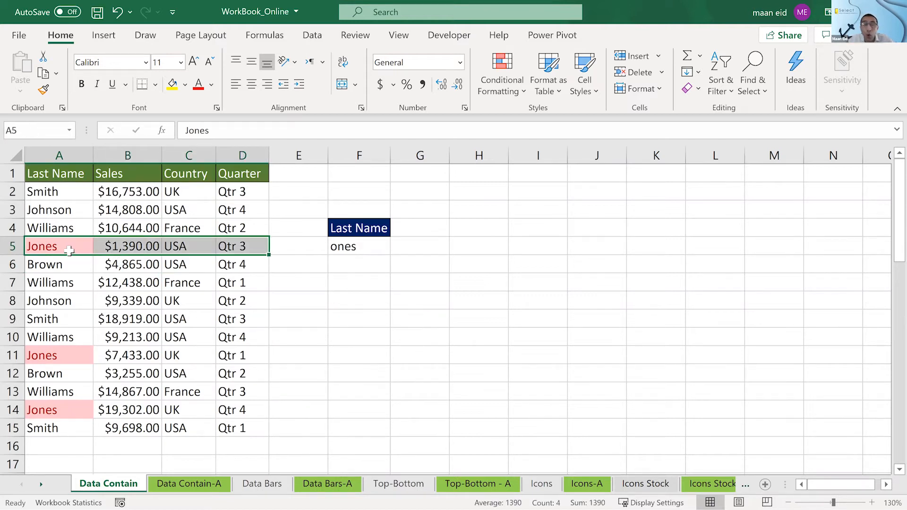
left_click(110, 246)
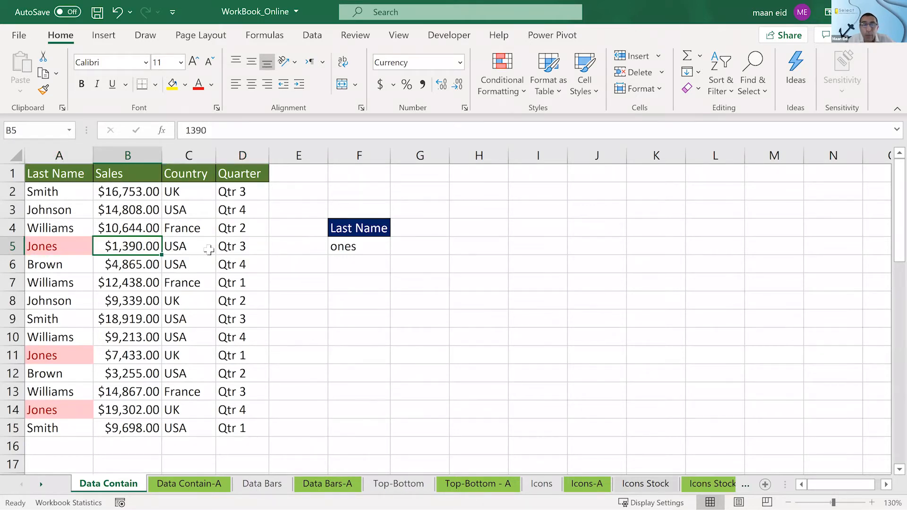
left_click(207, 248)
left_click_drag(246, 248, 86, 252)
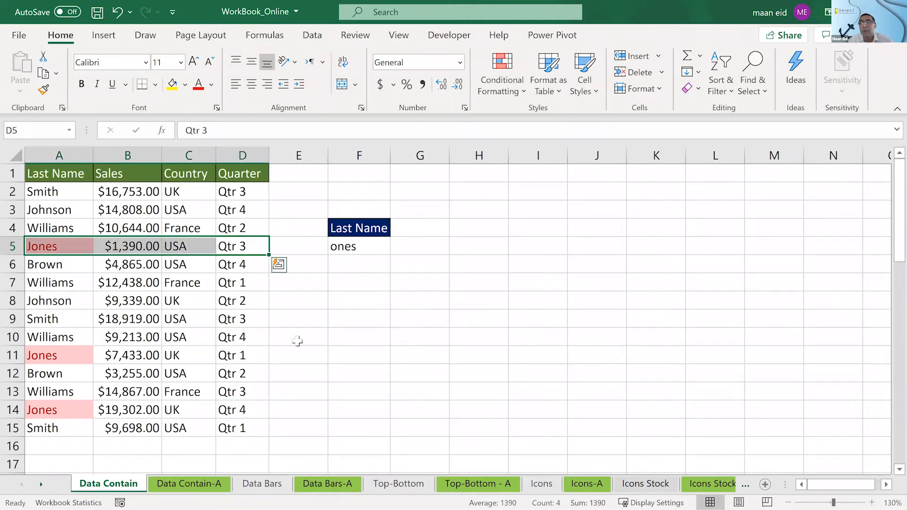
left_click(360, 351)
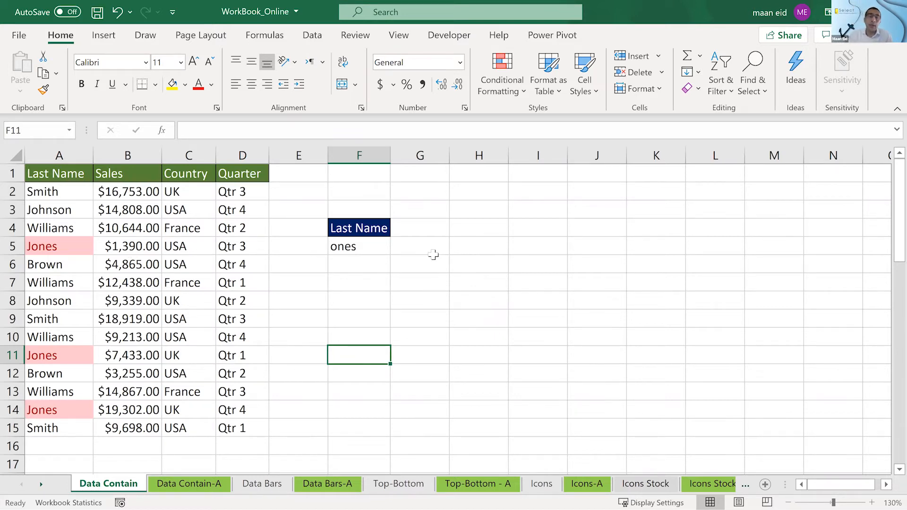
left_click(74, 246)
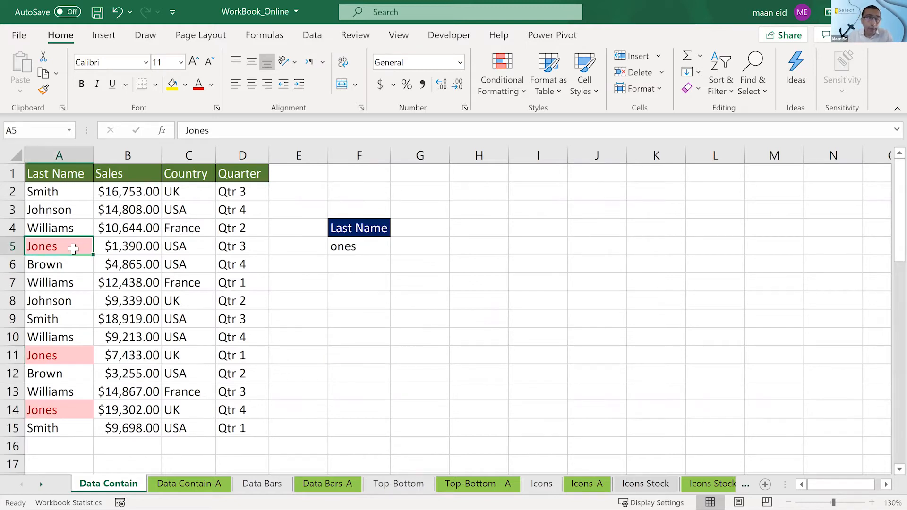
- Empty the criterion cell F5 and clear the conditional formatting rules from the entire Data Contain sheet
left_click(345, 247)
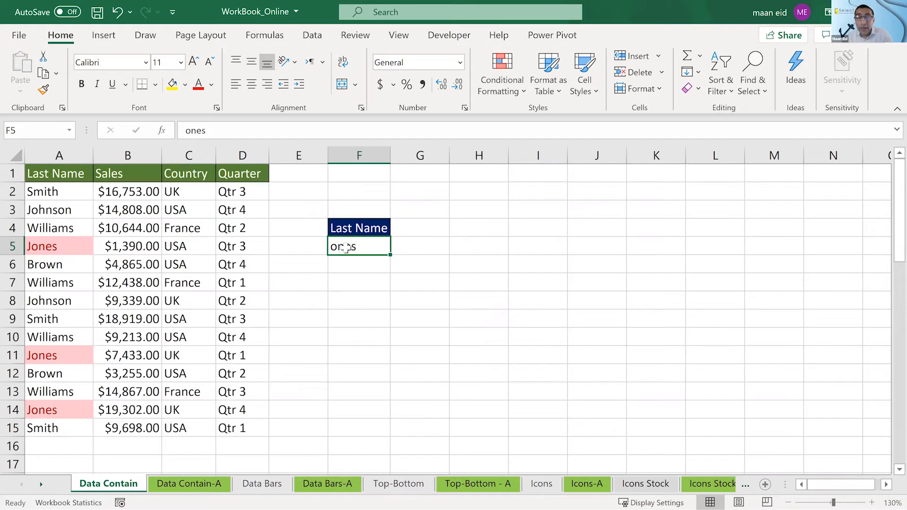
key("Delete")
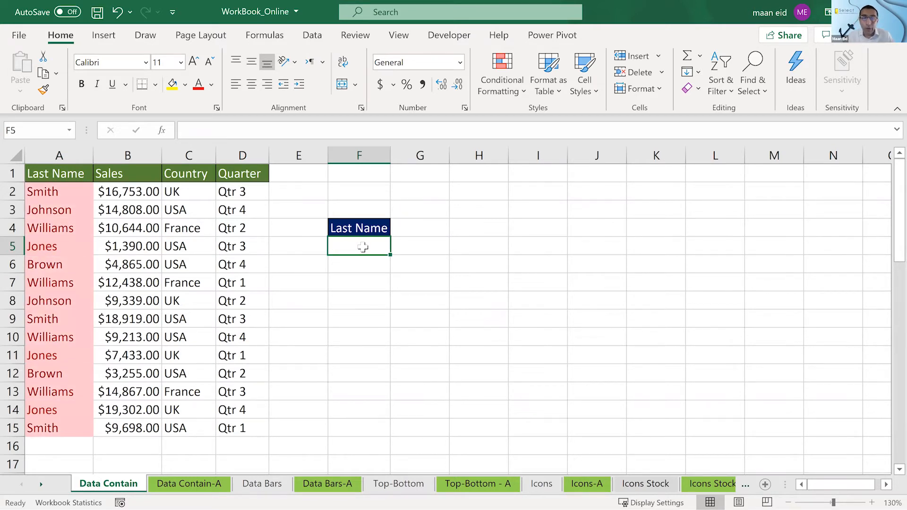
left_click(502, 81)
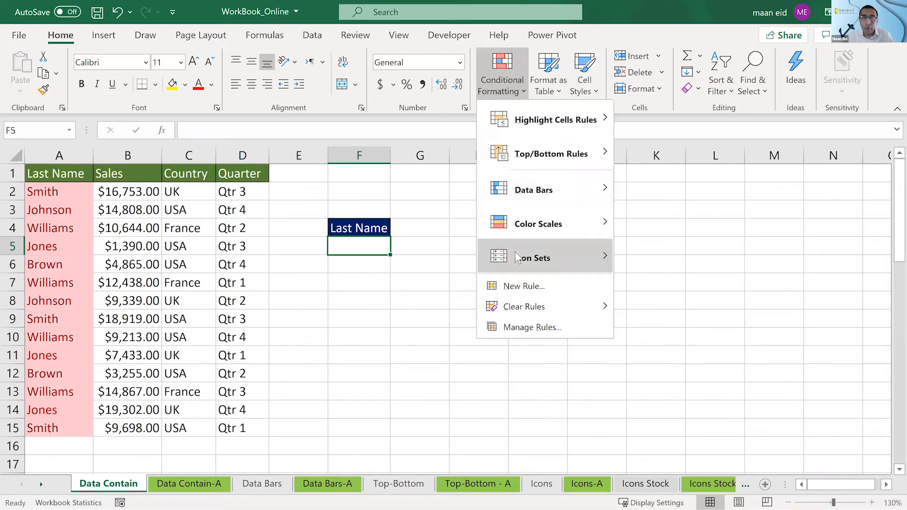
mouse_move(519, 257)
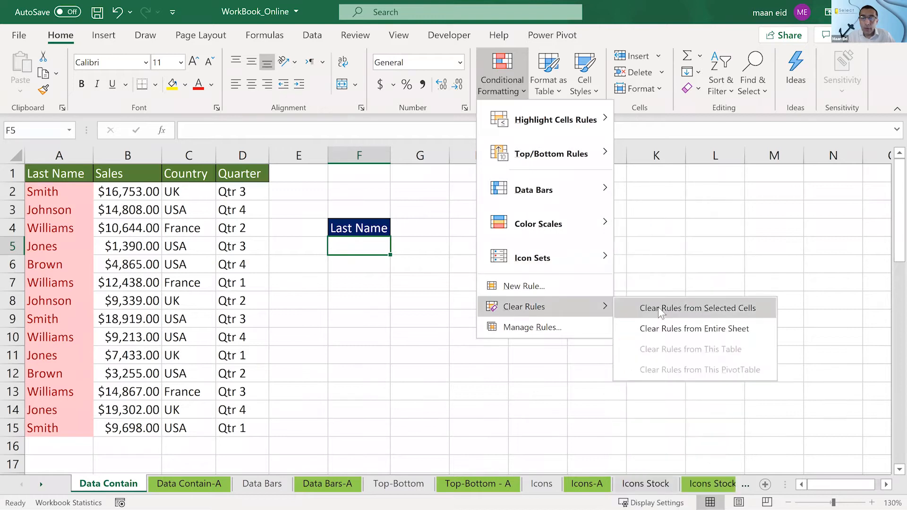
left_click(660, 324)
left_click(509, 289)
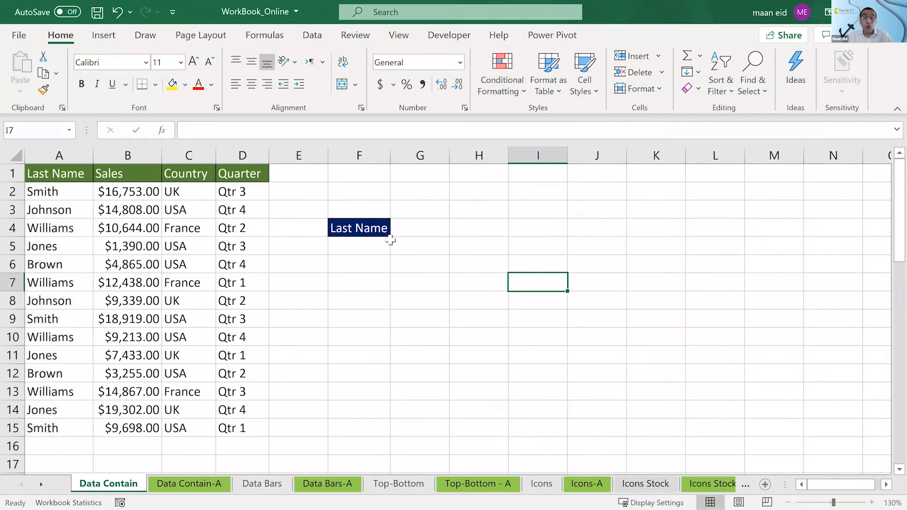
- Enter the last name from A5 in lowercase as the criterion in F5
left_click(369, 248)
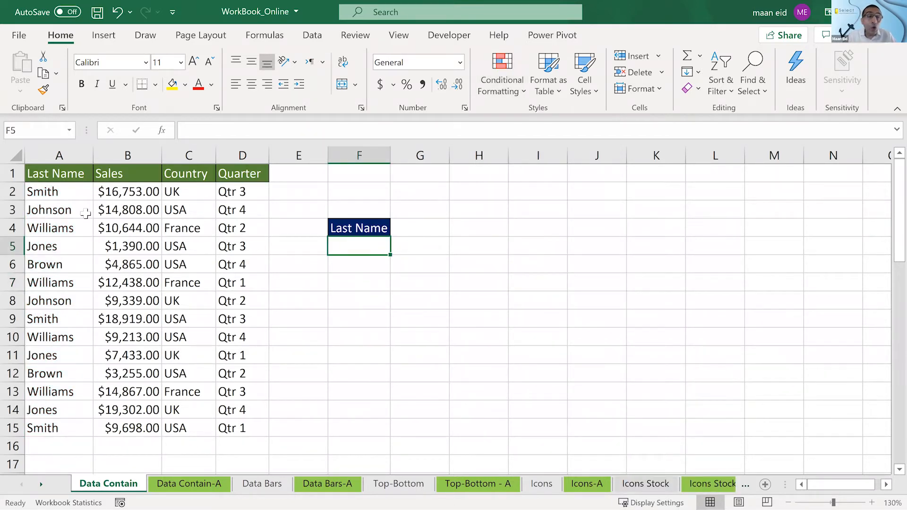
left_click(65, 195)
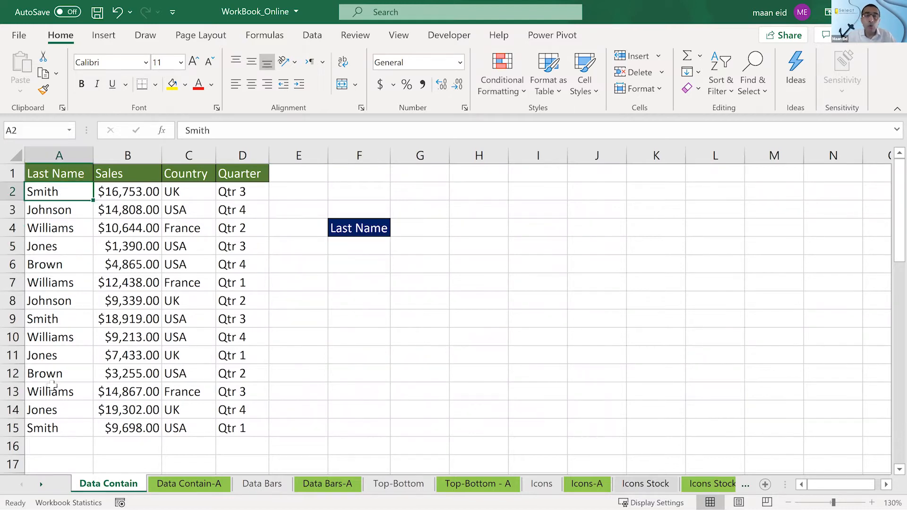
left_click_drag(52, 245, 220, 243)
left_click(579, 324)
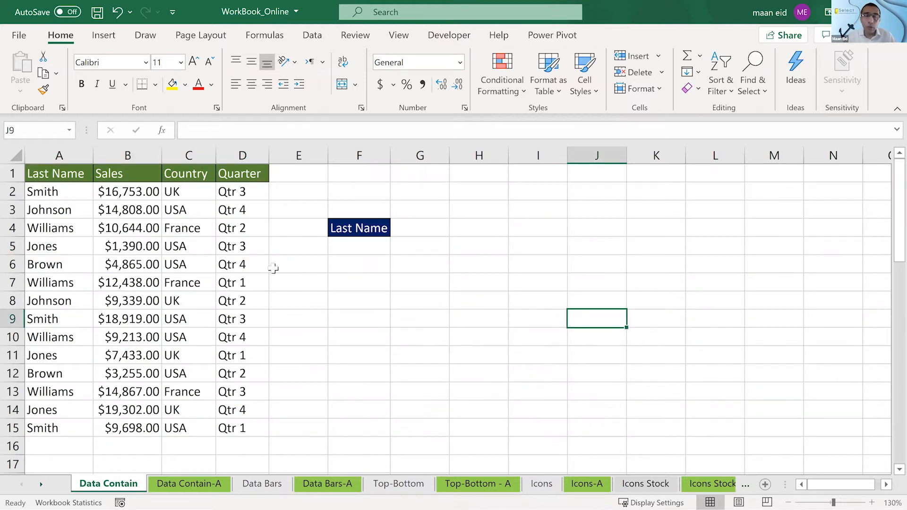
left_click(348, 246)
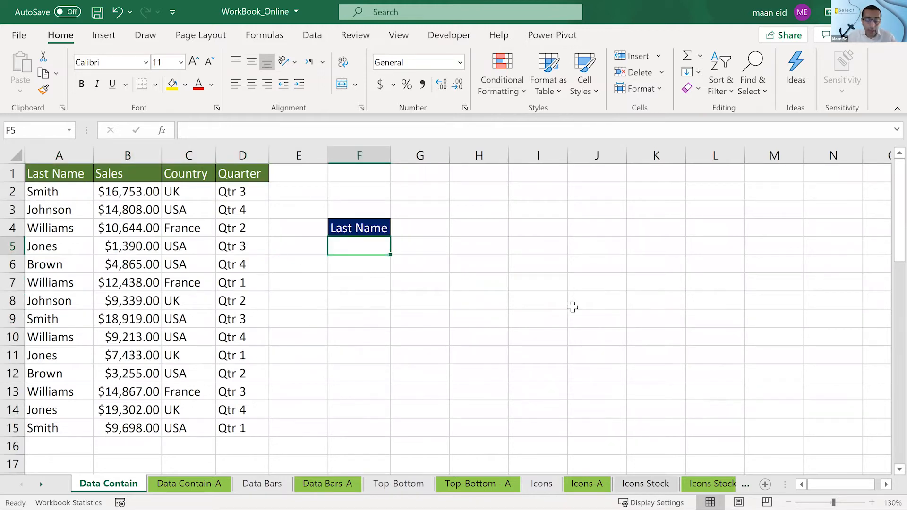
type("j")
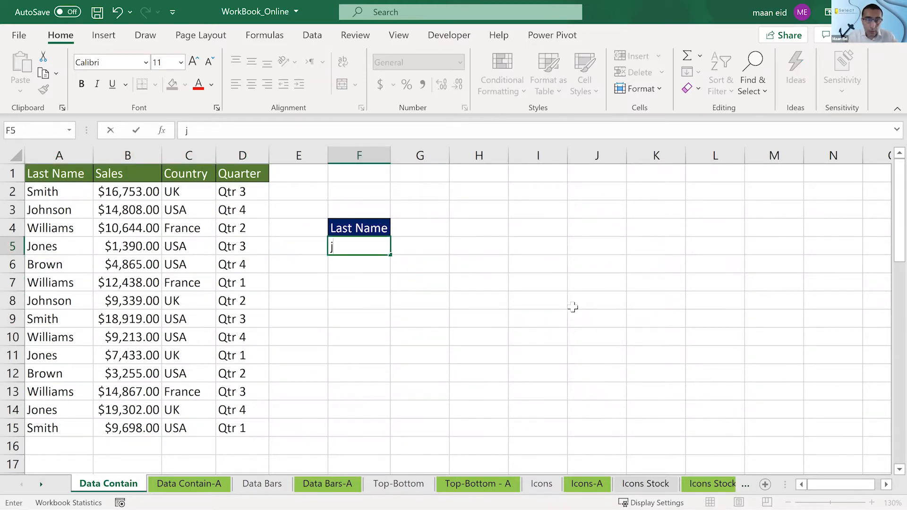
type("ones")
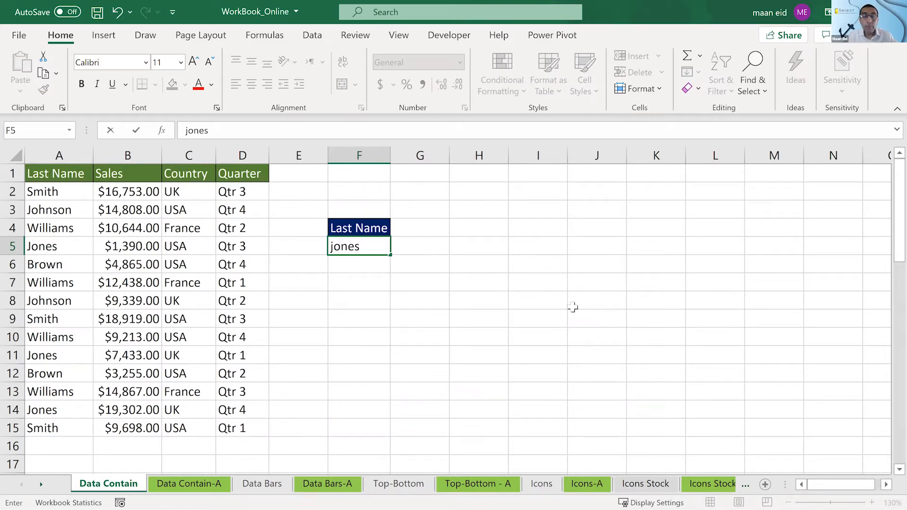
left_click(574, 308)
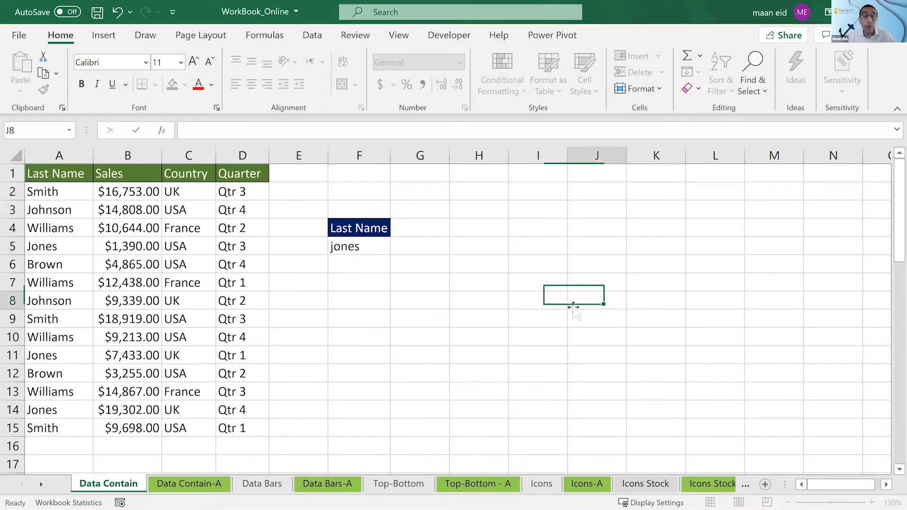
- Highlight the last names in A2:A15 that are equal to $F$5 with Light Red Fill with Dark Red Text
left_click(353, 249)
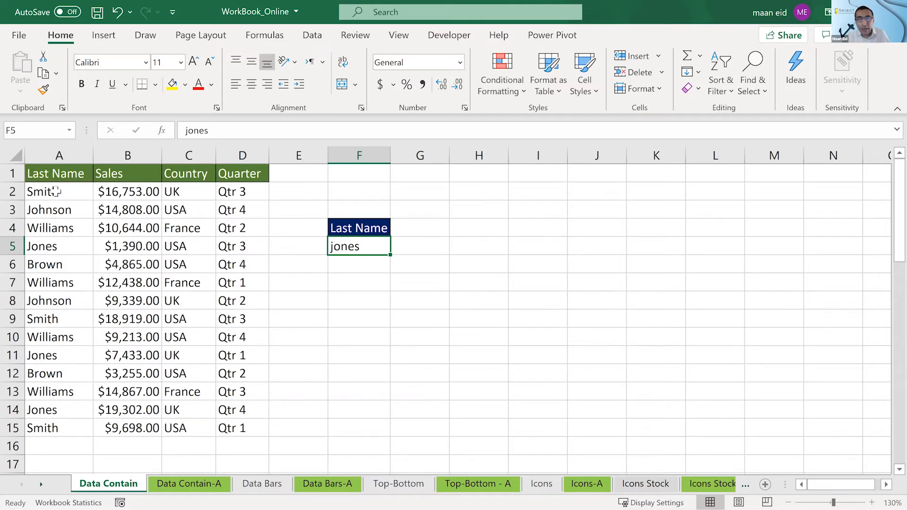
left_click_drag(57, 191, 49, 422)
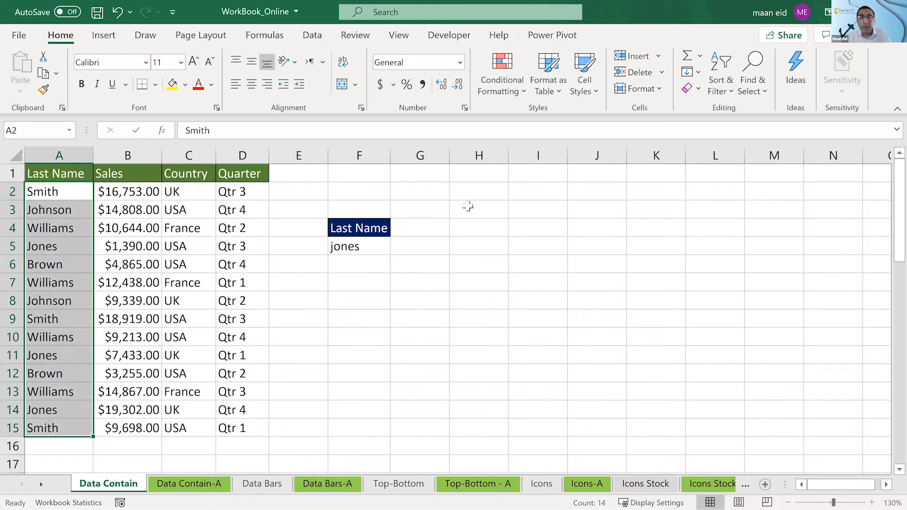
left_click(508, 85)
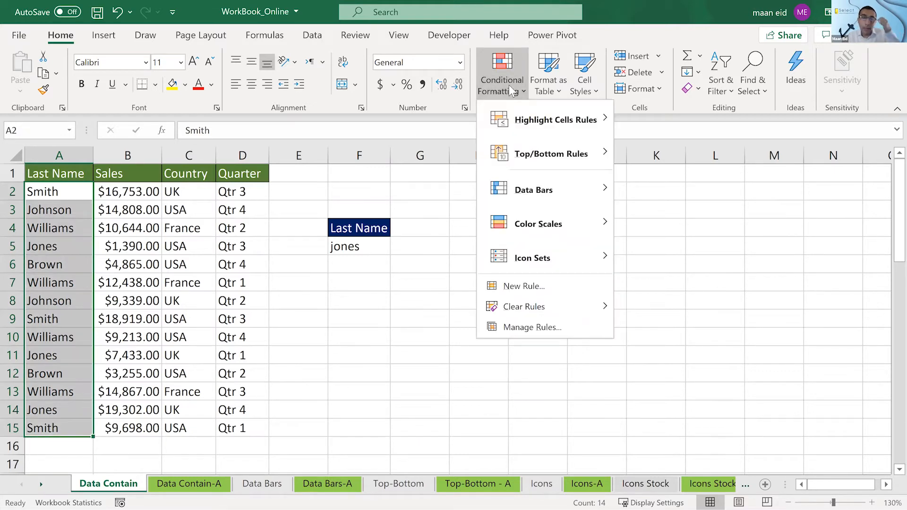
mouse_move(516, 118)
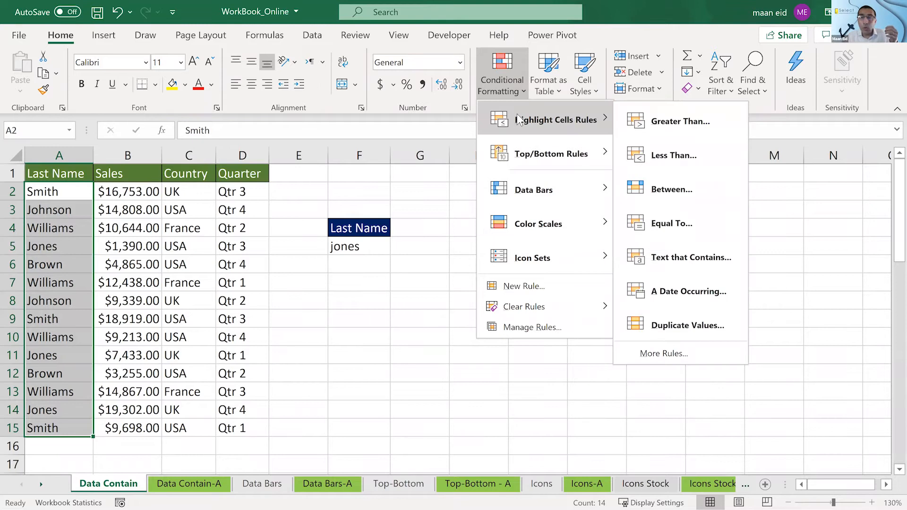
left_click(666, 224)
left_click(355, 248)
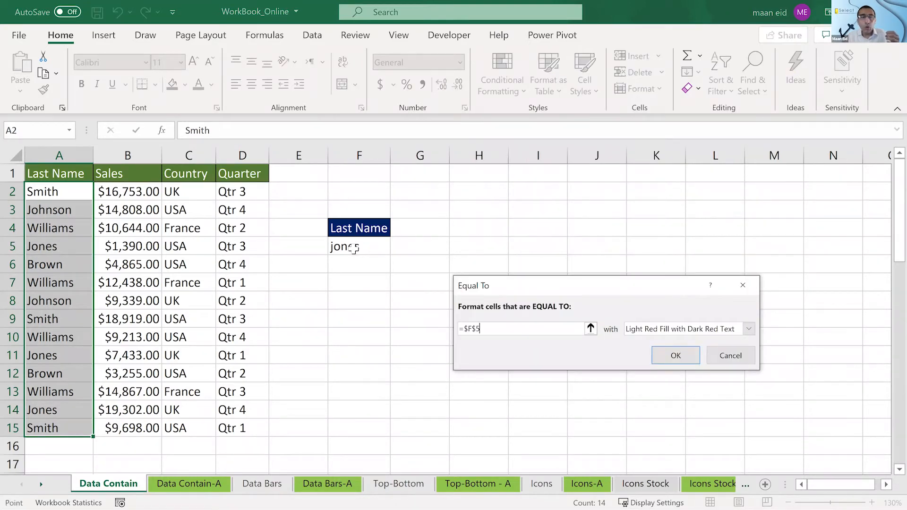
left_click(661, 356)
left_click(389, 312)
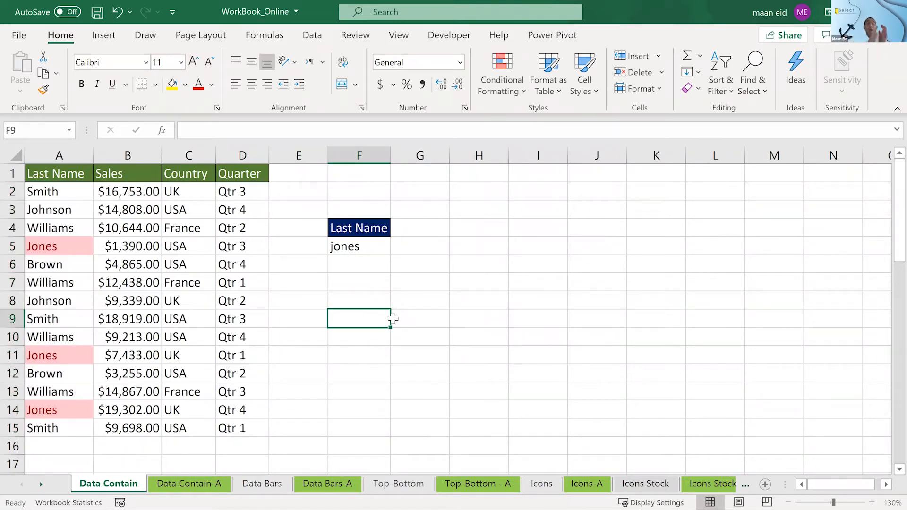
left_click(887, 485)
left_click(404, 208)
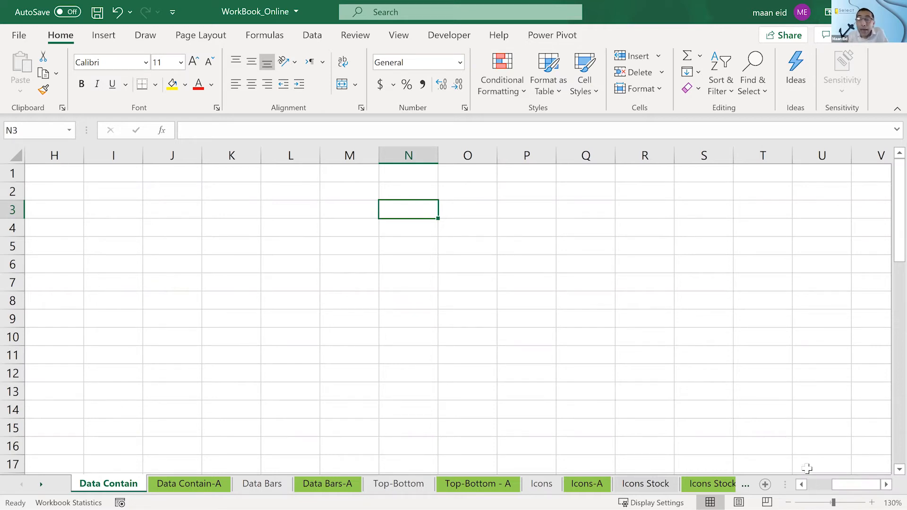
left_click(822, 488)
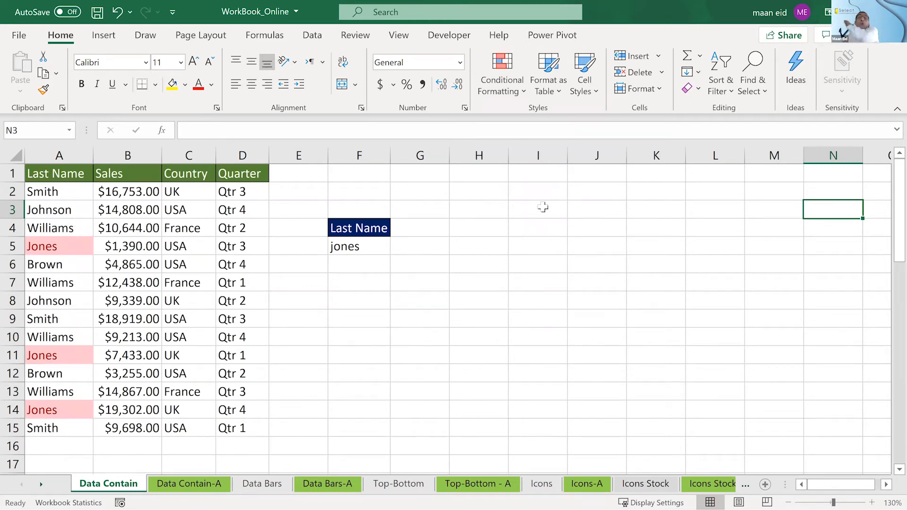
- Remove the Equal To highlighting by clearing the conditional formatting rules from the entire sheet
left_click(503, 90)
mouse_move(521, 307)
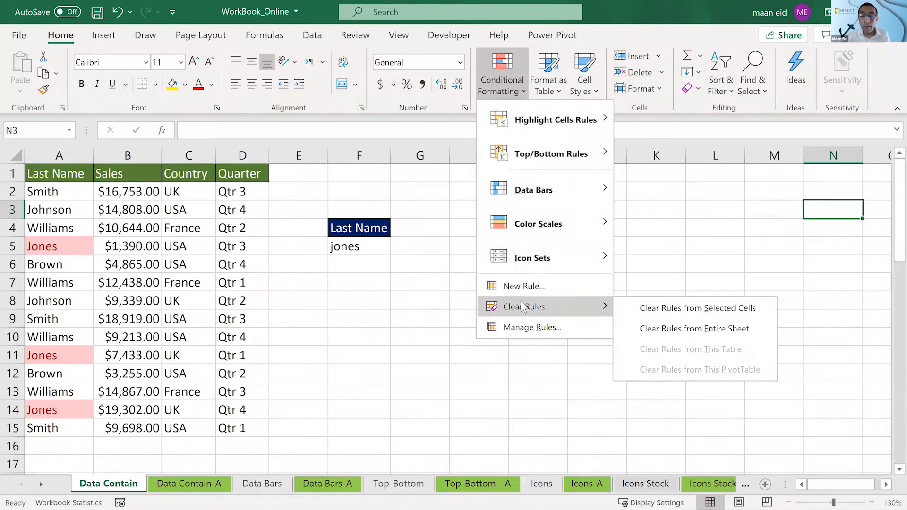
left_click(672, 329)
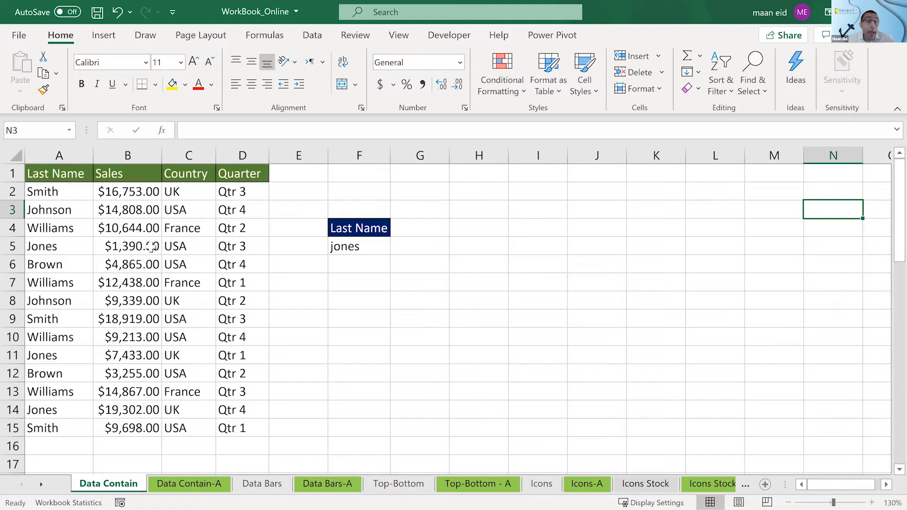
left_click_drag(62, 189, 246, 190)
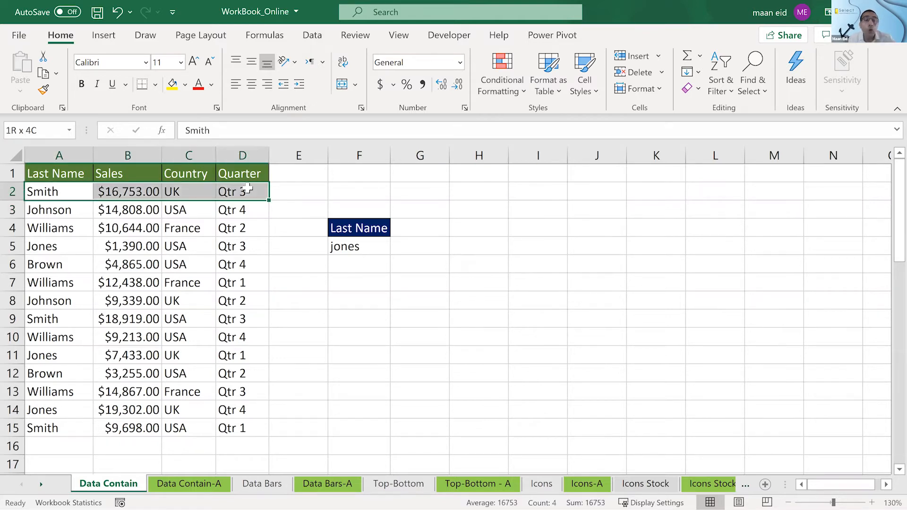
left_click(67, 248)
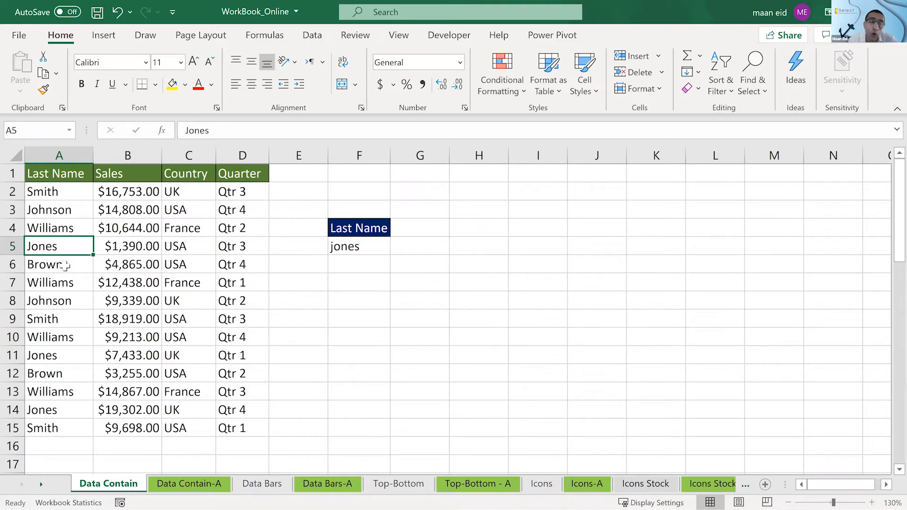
left_click(66, 265)
left_click(71, 192)
left_click_drag(72, 311, 77, 421)
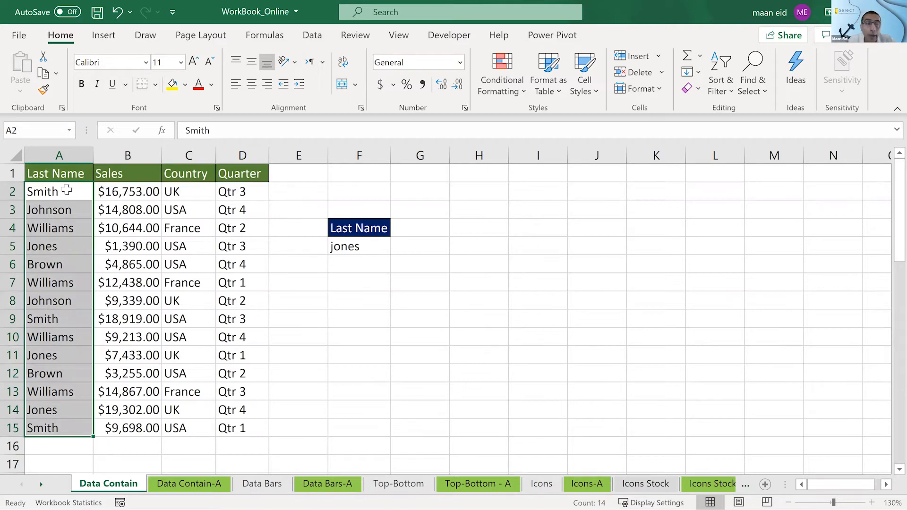
left_click_drag(67, 191, 286, 409)
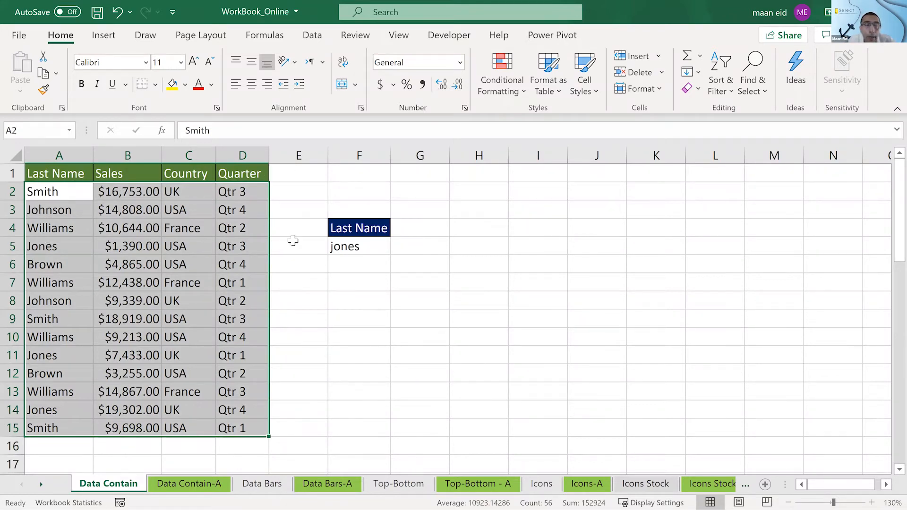
left_click(388, 332)
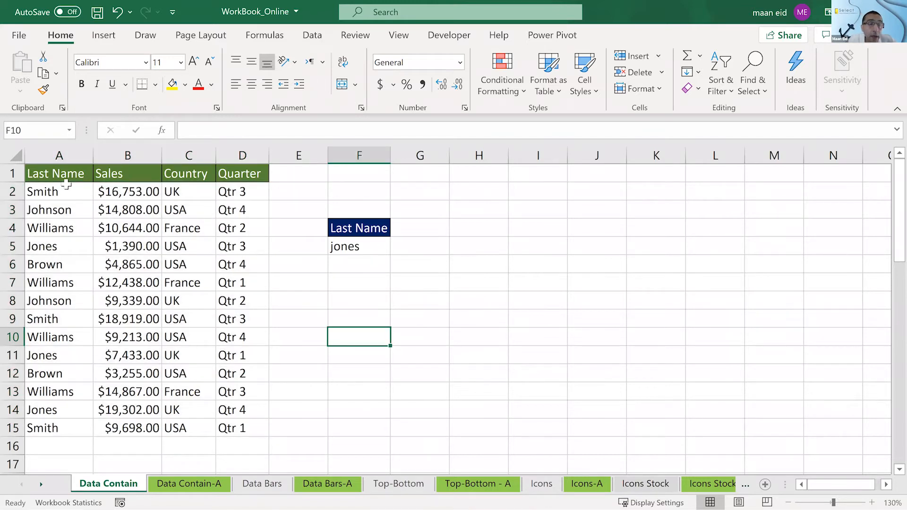
left_click_drag(63, 194, 75, 422)
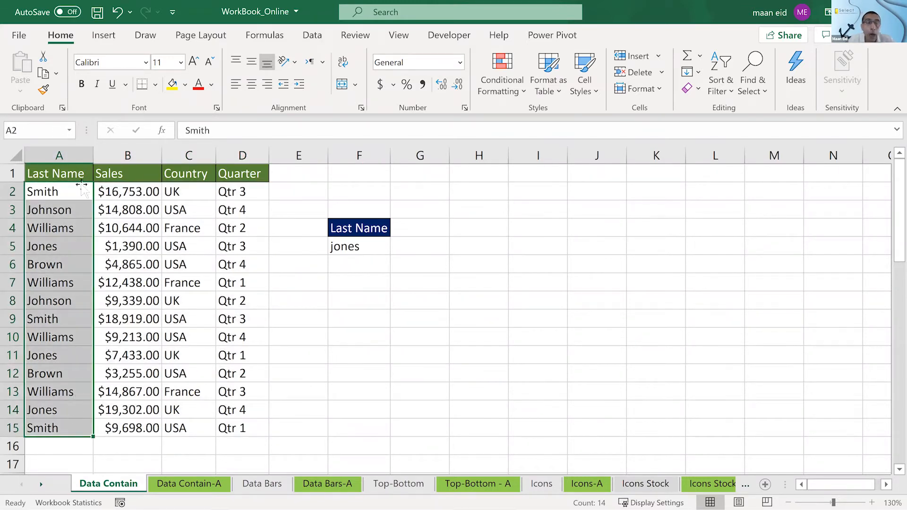
- Start a new conditional formatting rule for A2:D15 that uses a formula to determine which cells to format
left_click_drag(75, 188, 225, 425)
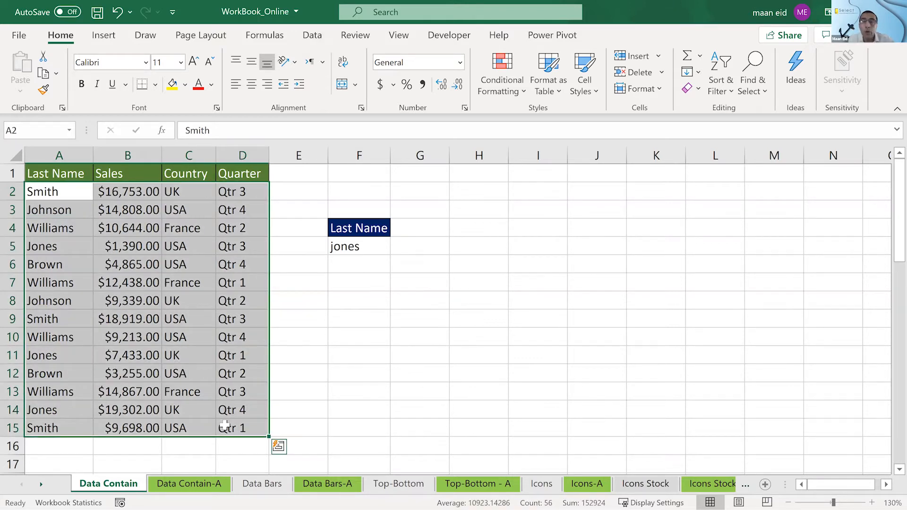
left_click(503, 81)
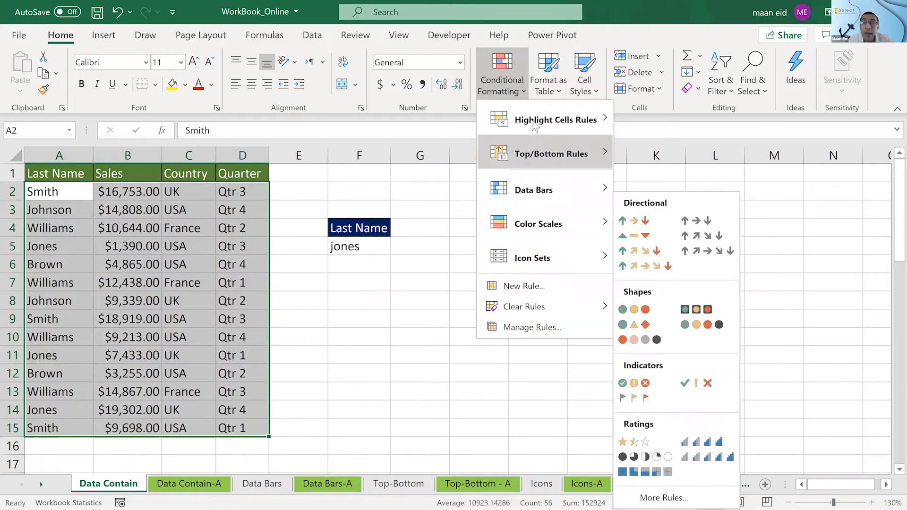
left_click(539, 286)
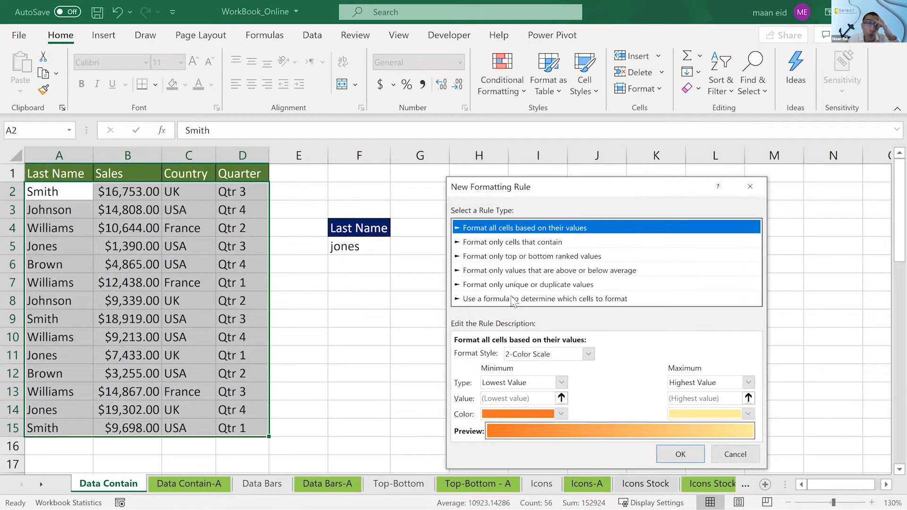
left_click(512, 299)
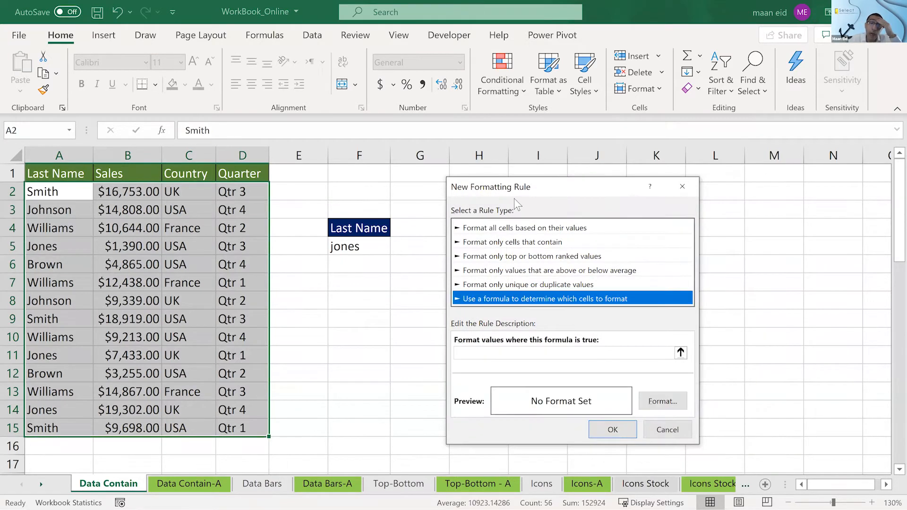
left_click_drag(543, 191, 522, 123)
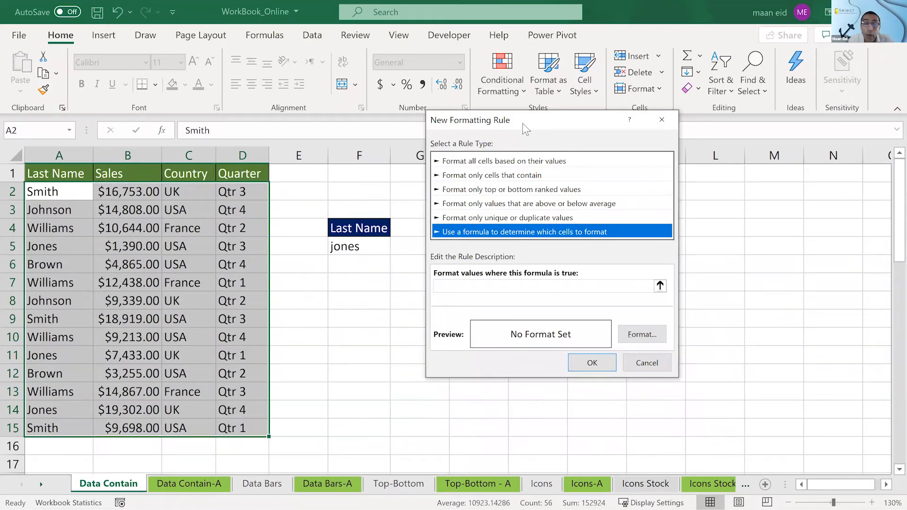
- Enter =$A2=$F$5 as the rule's formula, keeping the row of the A2 reference relative
left_click(478, 284)
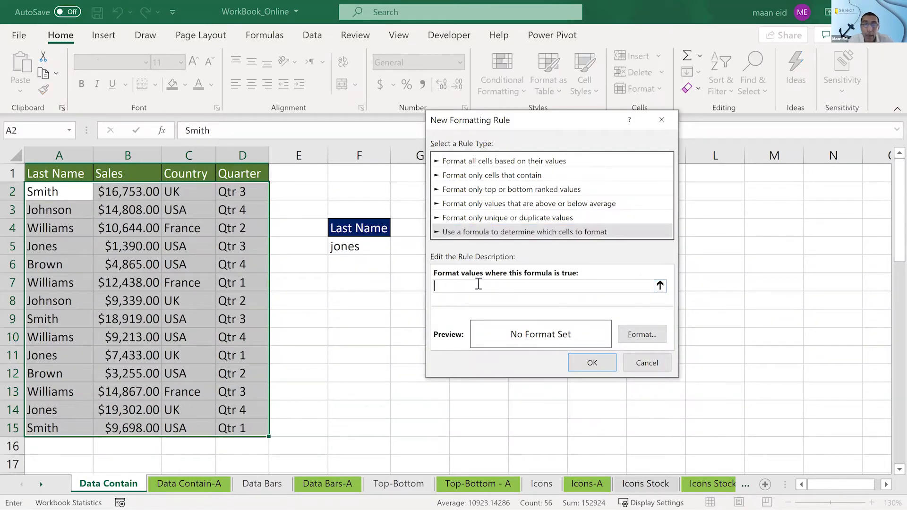
left_click(68, 193)
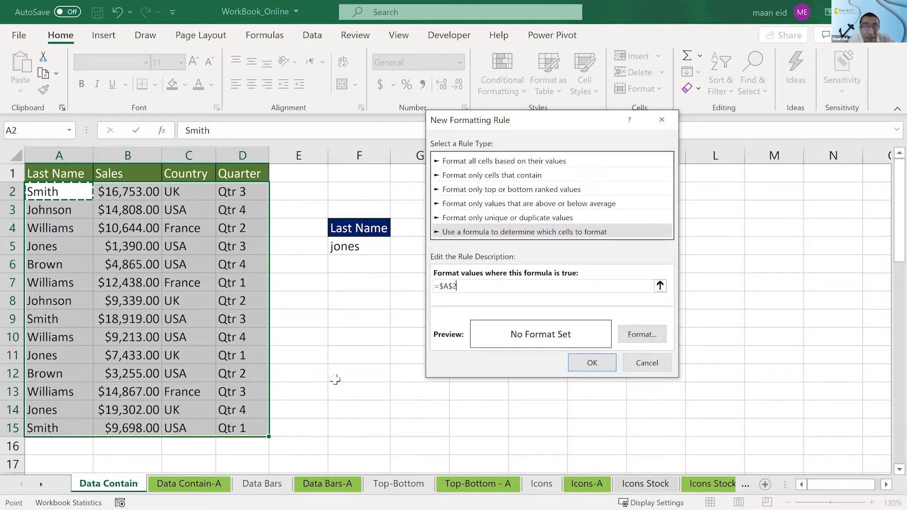
left_click(451, 286)
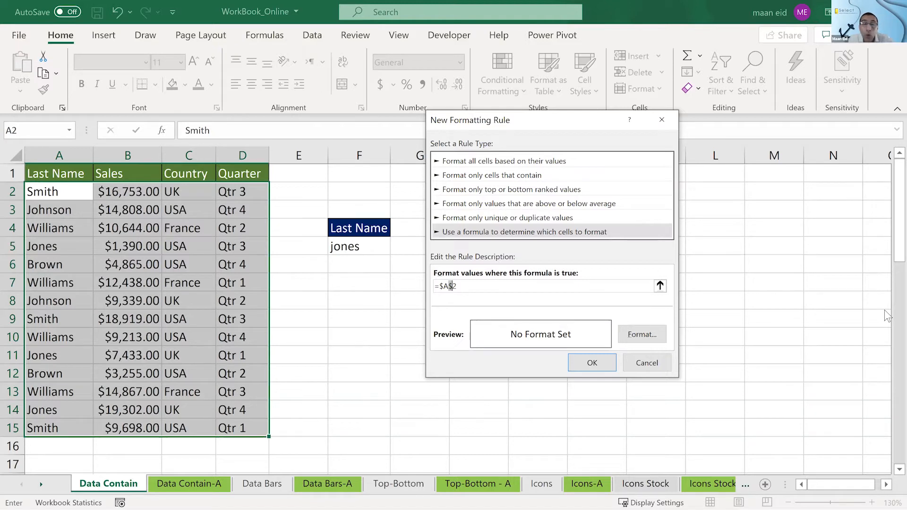
key("BackSpace")
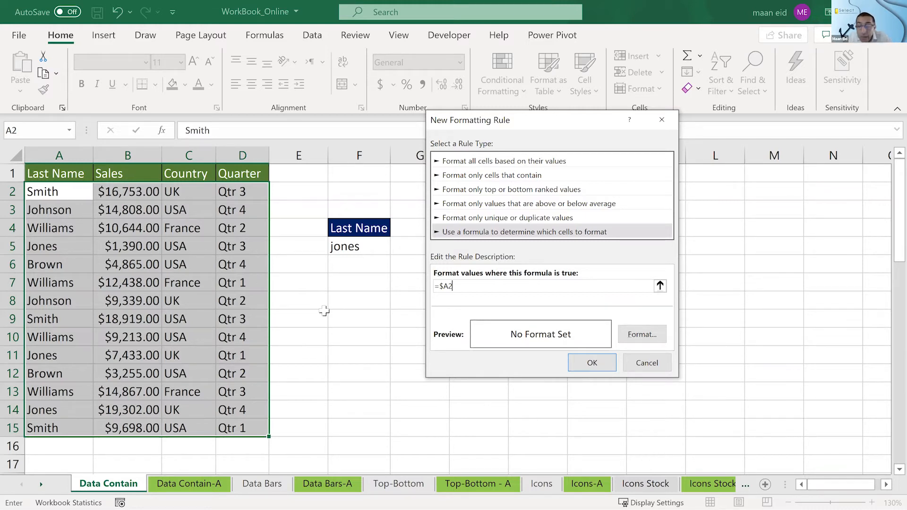
type("=")
left_click(355, 246)
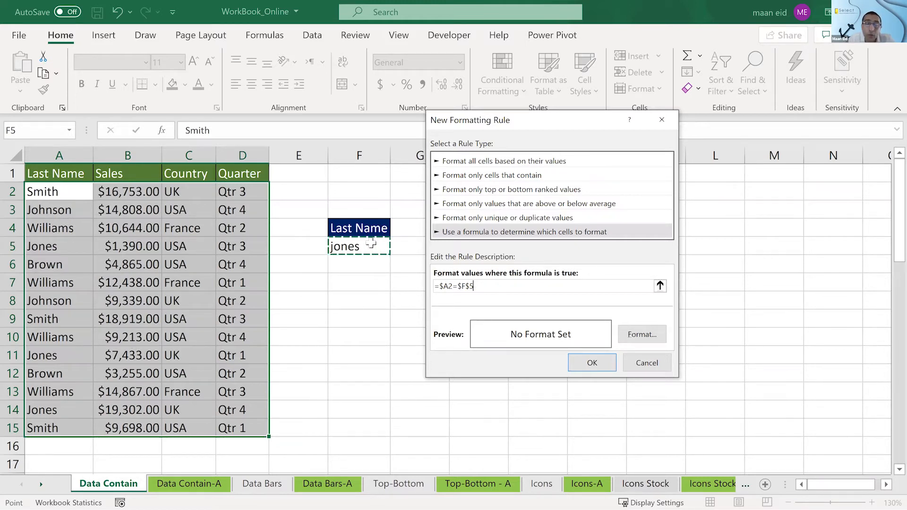
- Give the formula rule's format a red background fill
left_click(642, 335)
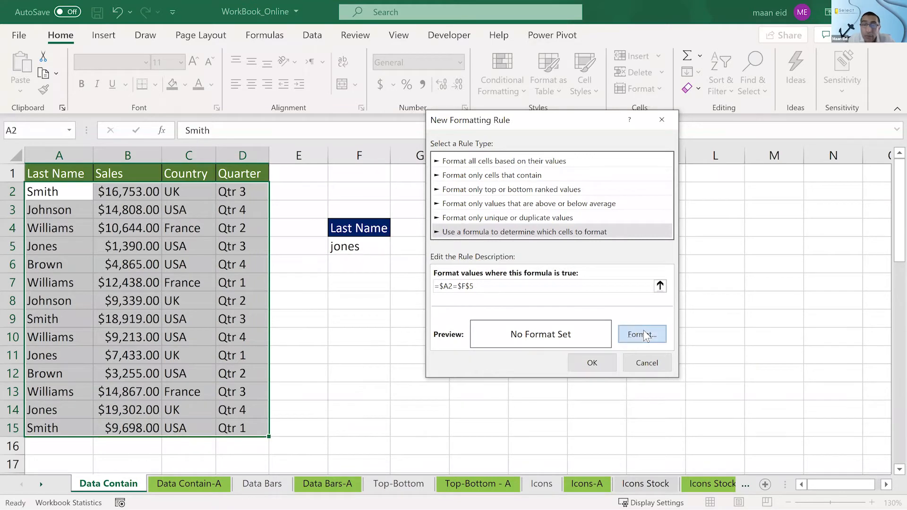
left_click(570, 126)
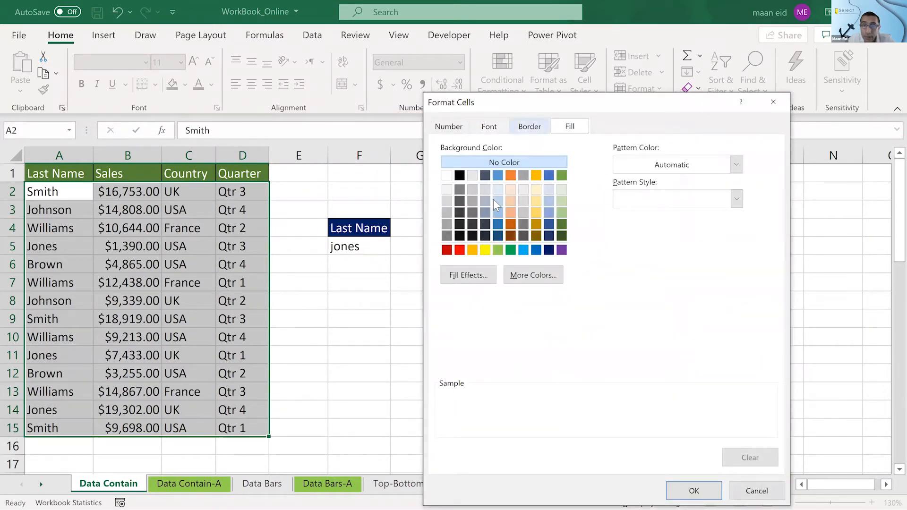
left_click(484, 249)
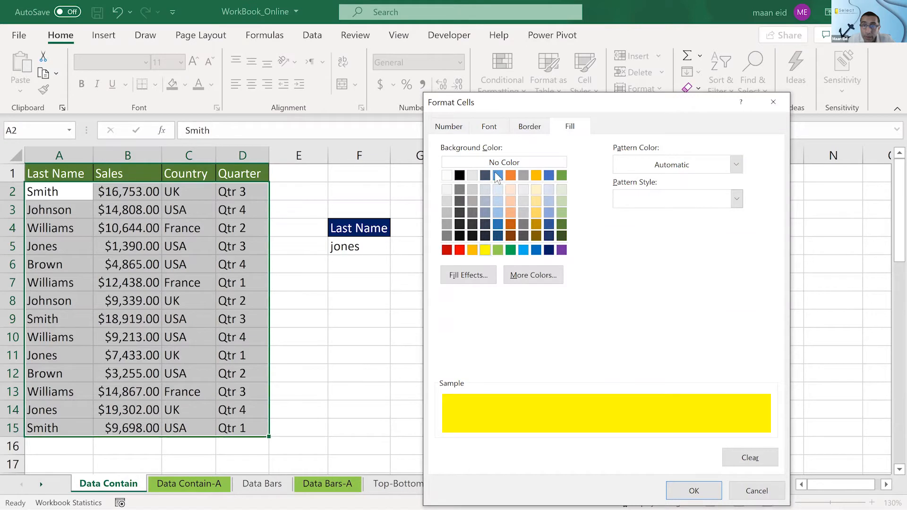
left_click(491, 128)
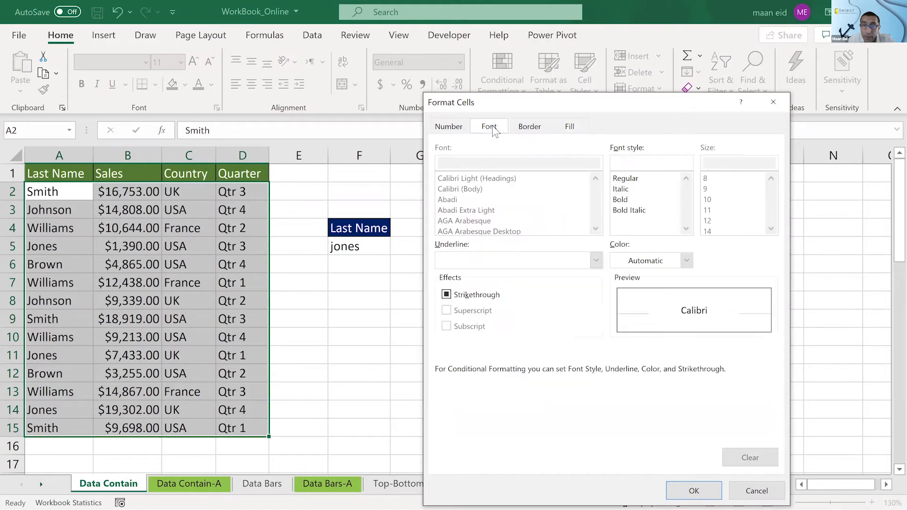
left_click(567, 127)
left_click(460, 250)
left_click(687, 492)
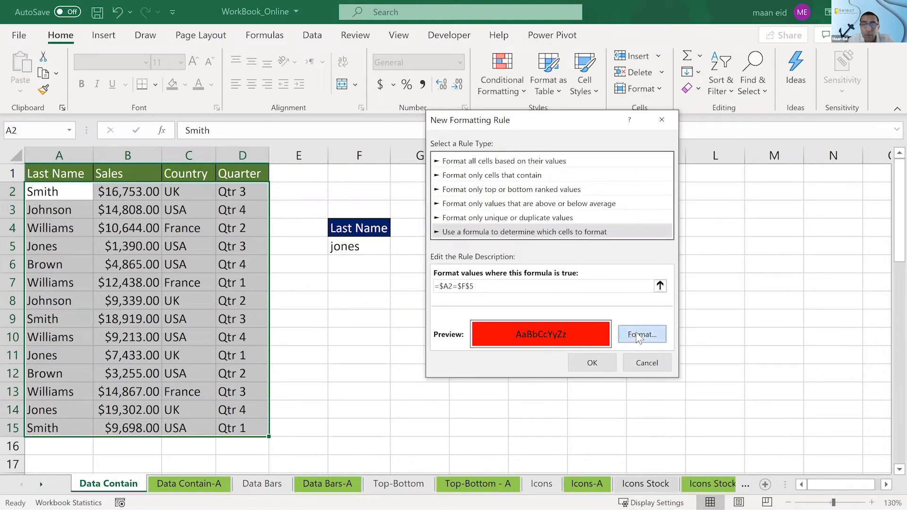
- Set the rule's format to a yellow fill with red font colour and apply the rule to the table rows
left_click(636, 333)
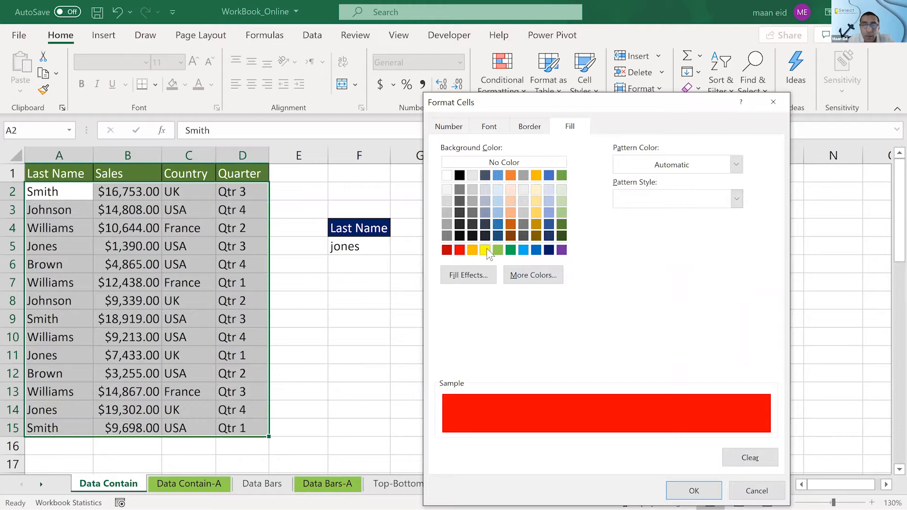
left_click(487, 249)
left_click(486, 126)
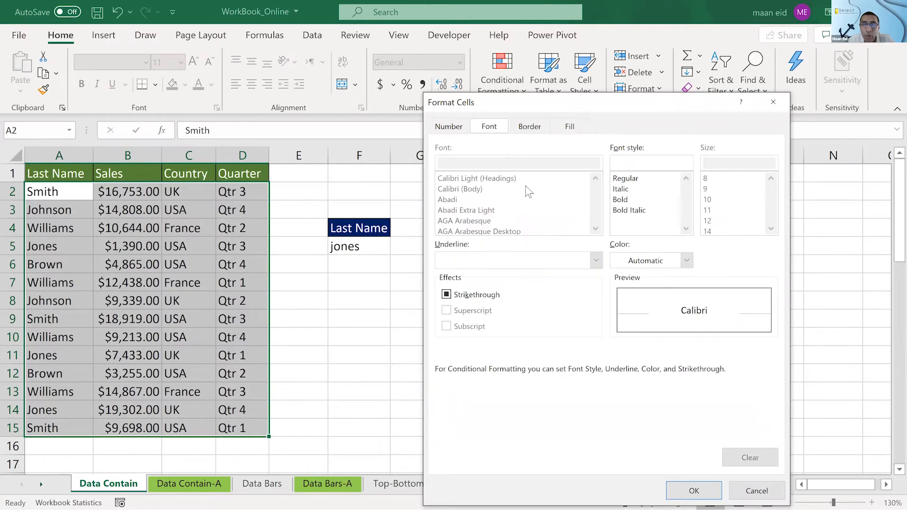
left_click(654, 263)
left_click(628, 417)
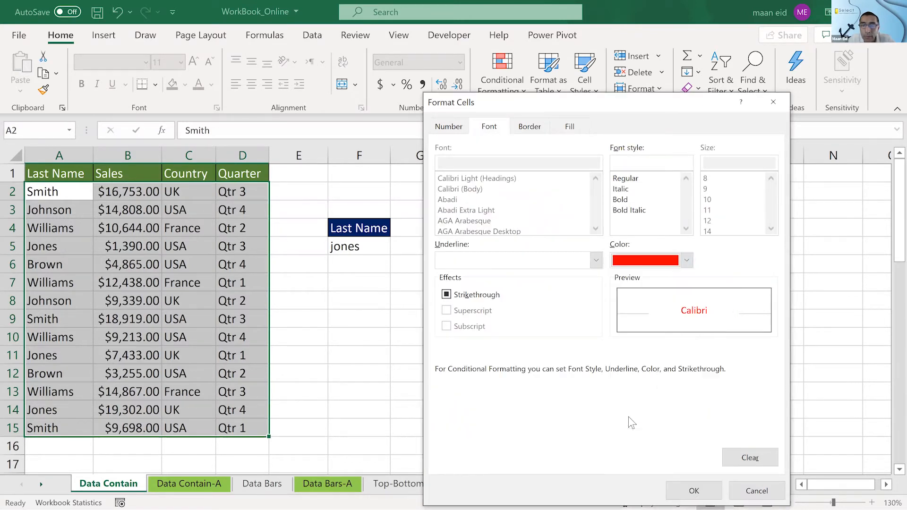
left_click(694, 490)
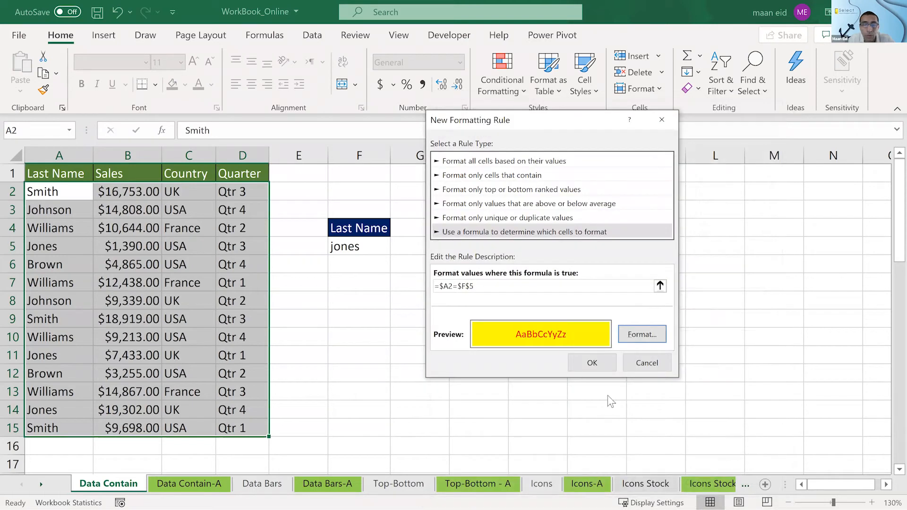
left_click(596, 363)
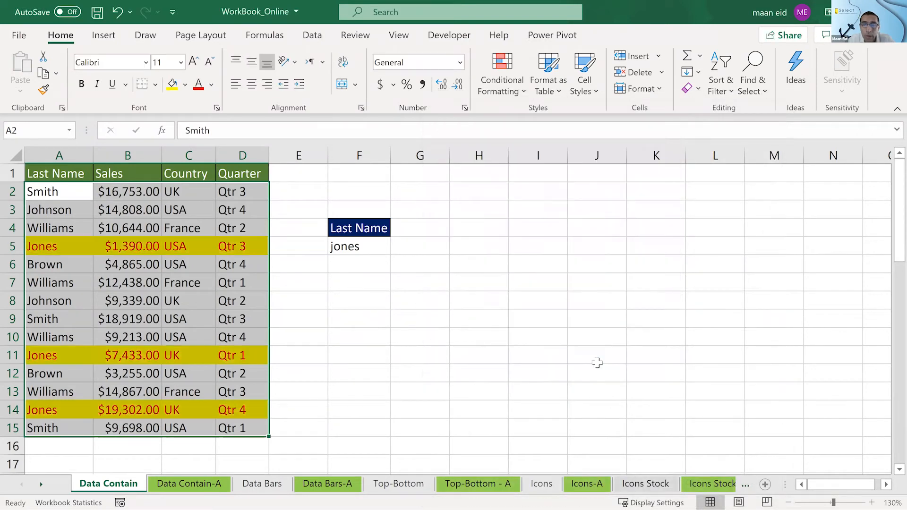
left_click(552, 304)
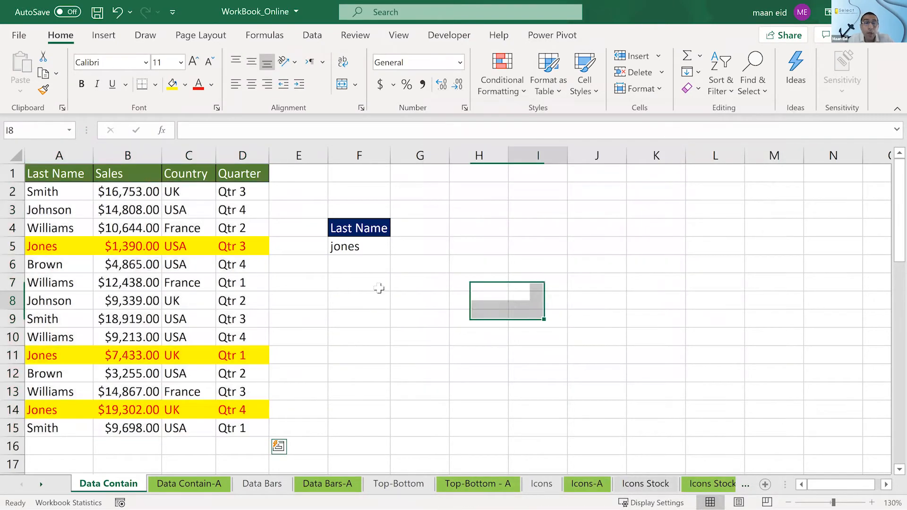
- Replace the criterion in F5 with the last name from A2 in lowercase
left_click(369, 248)
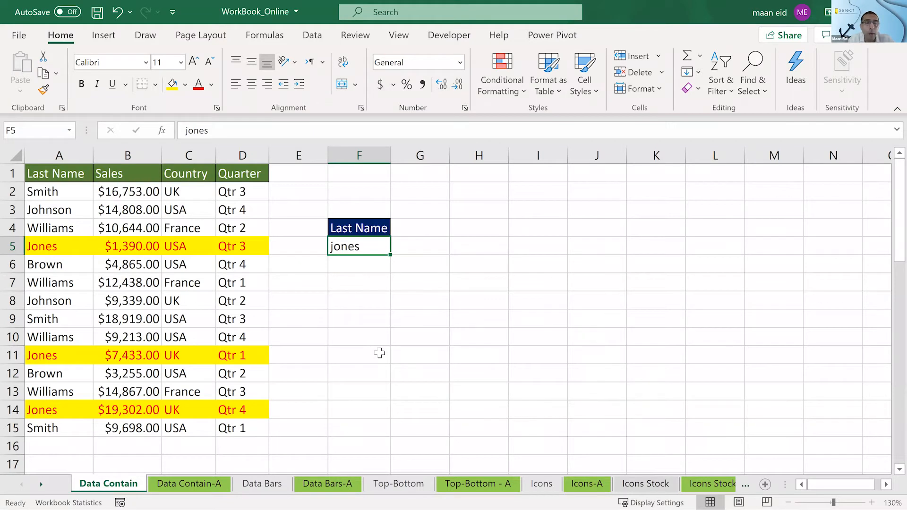
type("smith")
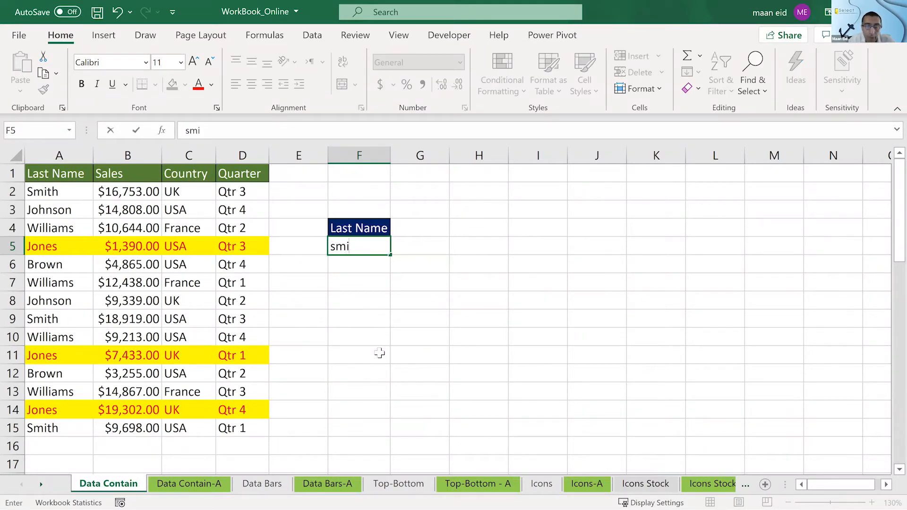
key("Return")
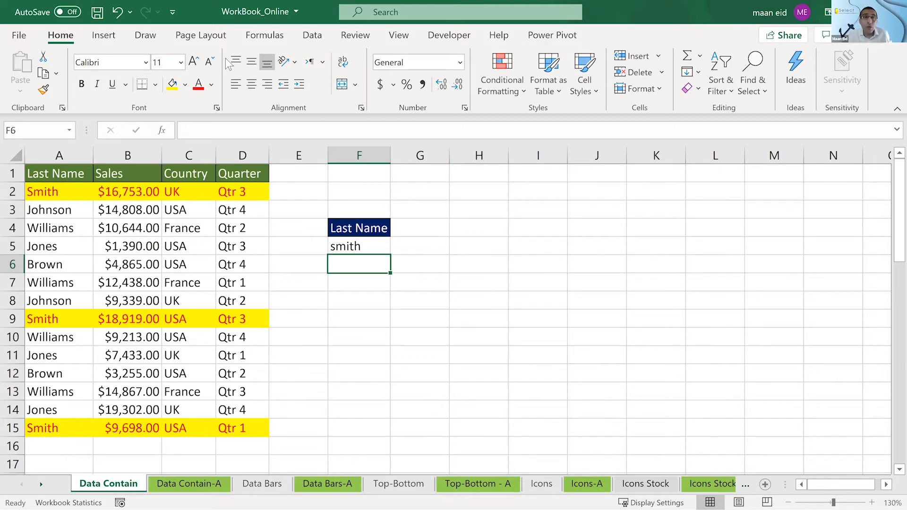
left_click(676, 46)
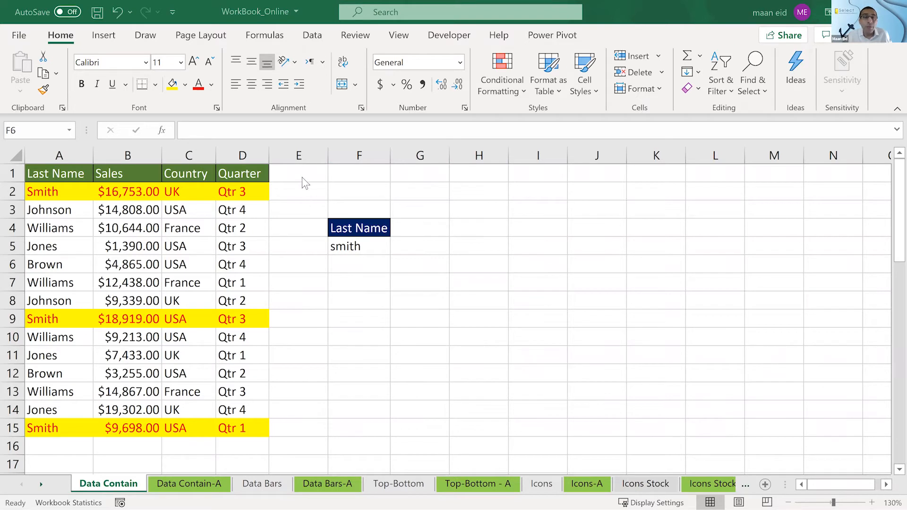
left_click(278, 190)
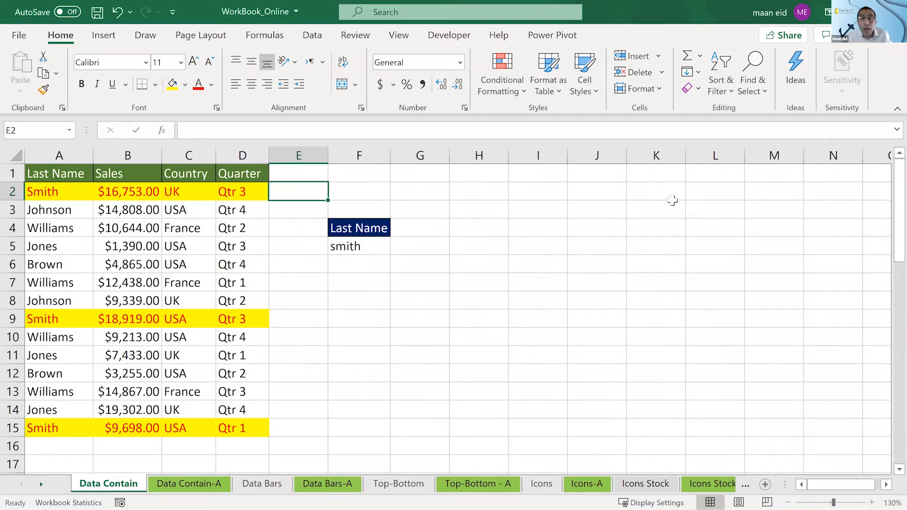
left_click_drag(672, 201, 686, 192)
left_click(512, 407)
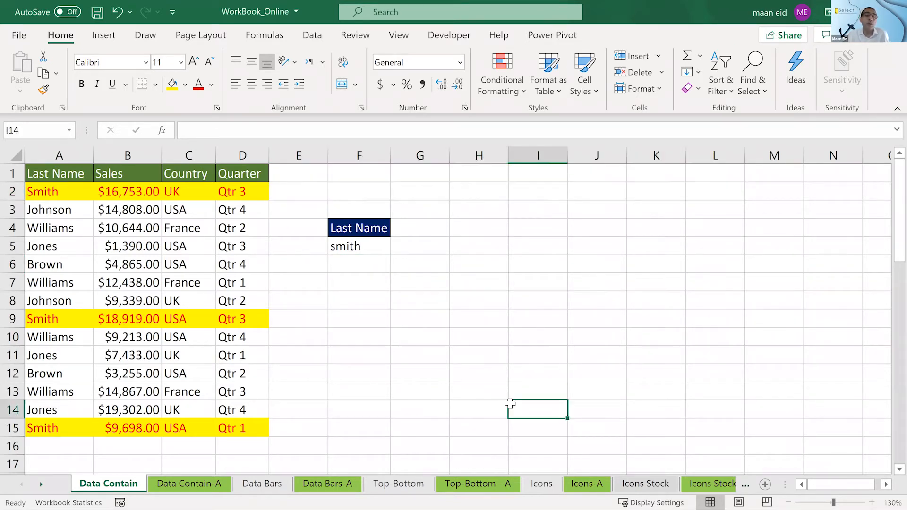
left_click(328, 245)
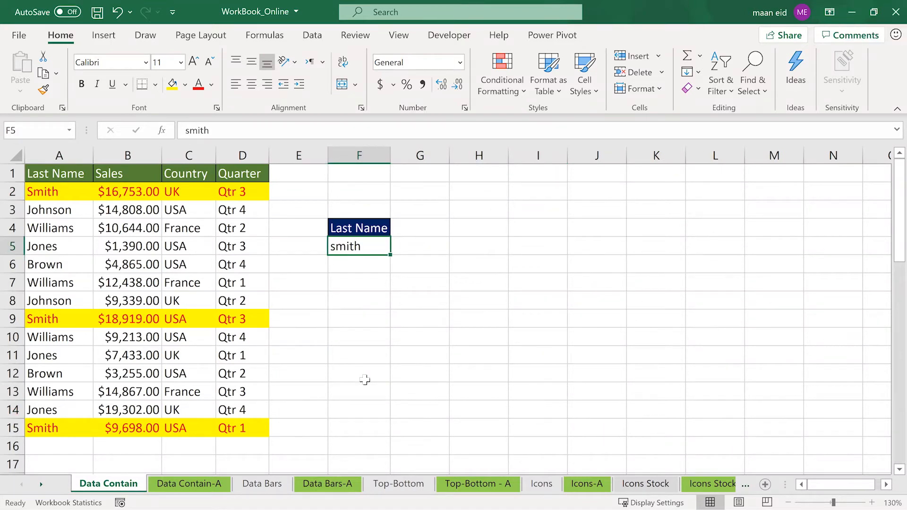
key("alt+shift")
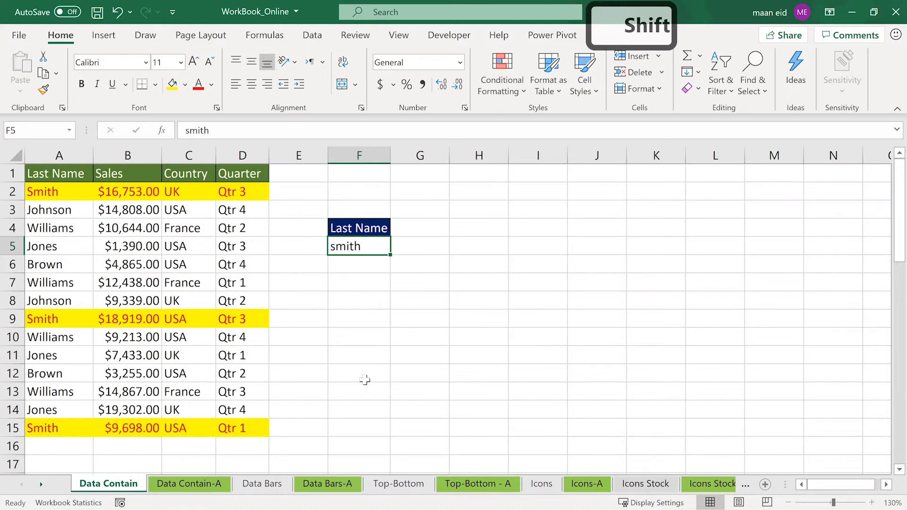
left_click(365, 380)
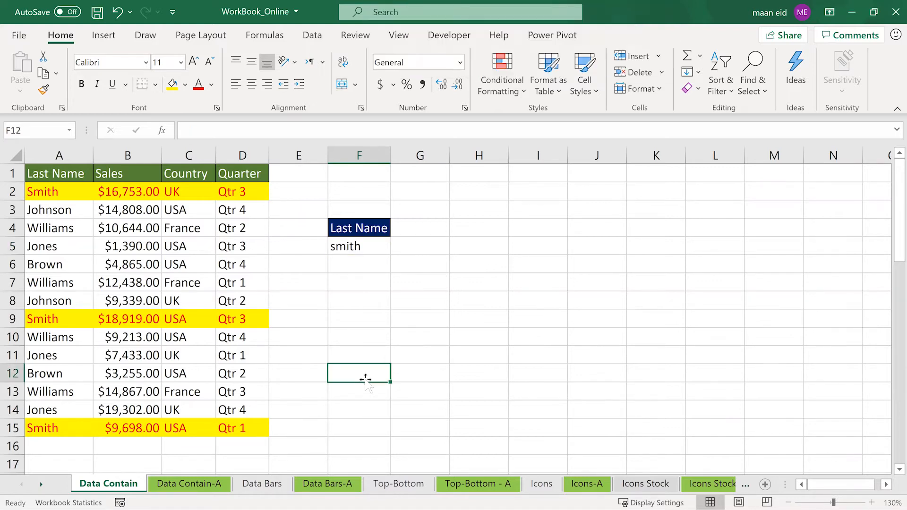
left_click(465, 202)
left_click(420, 391)
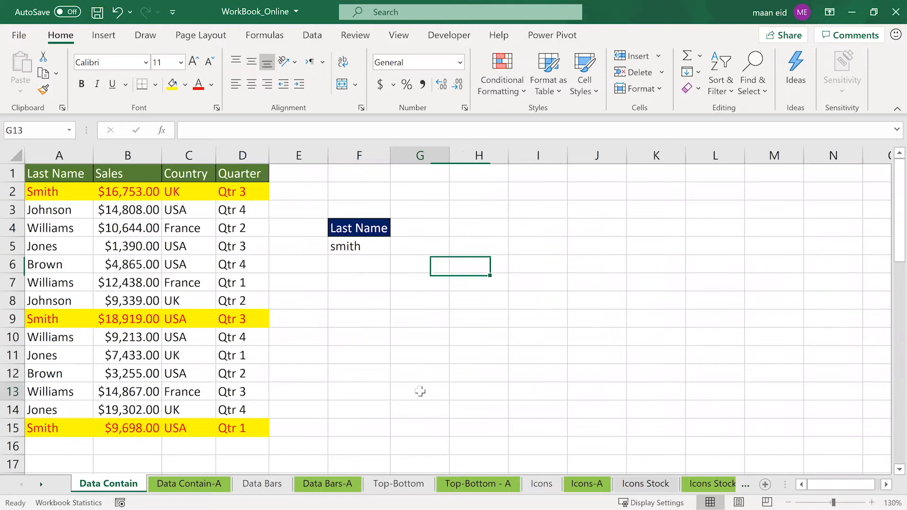
left_click(359, 248)
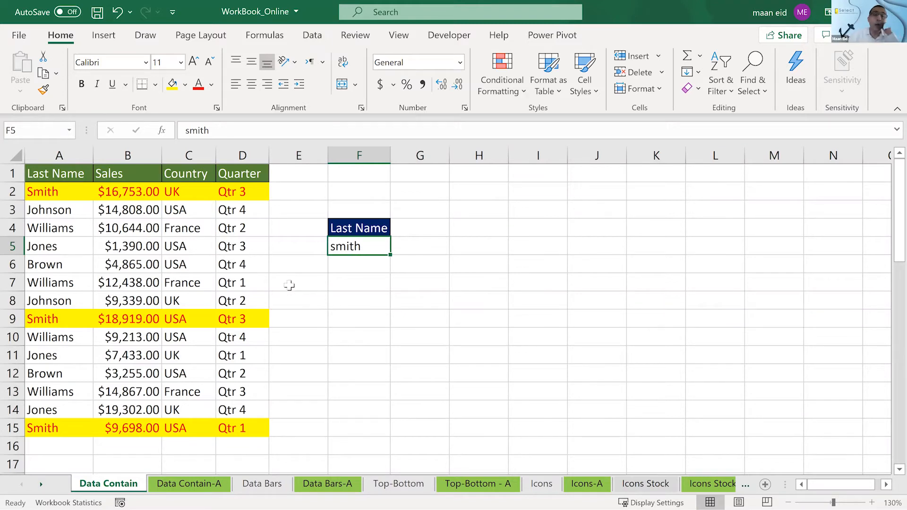
- Review the formula and format of the conditional formatting rule applied to A2:D15 without changing it
left_click_drag(60, 195, 247, 433)
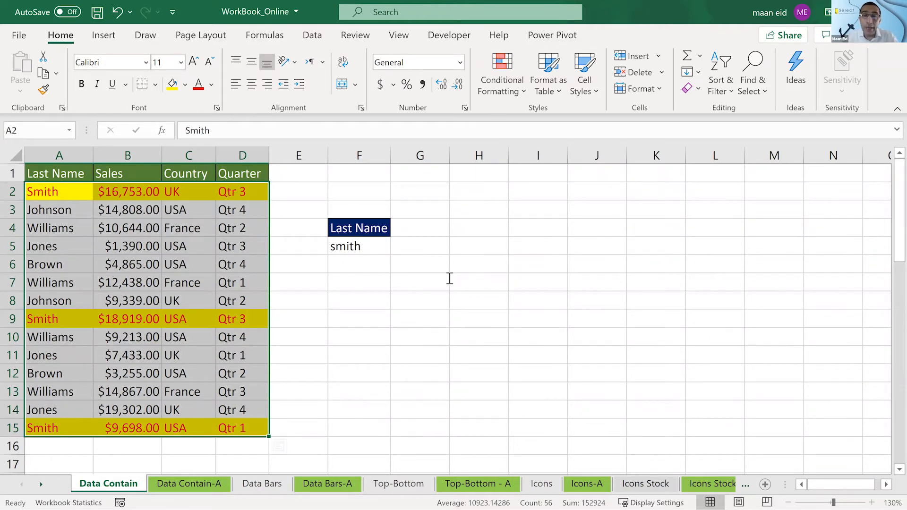
left_click(502, 76)
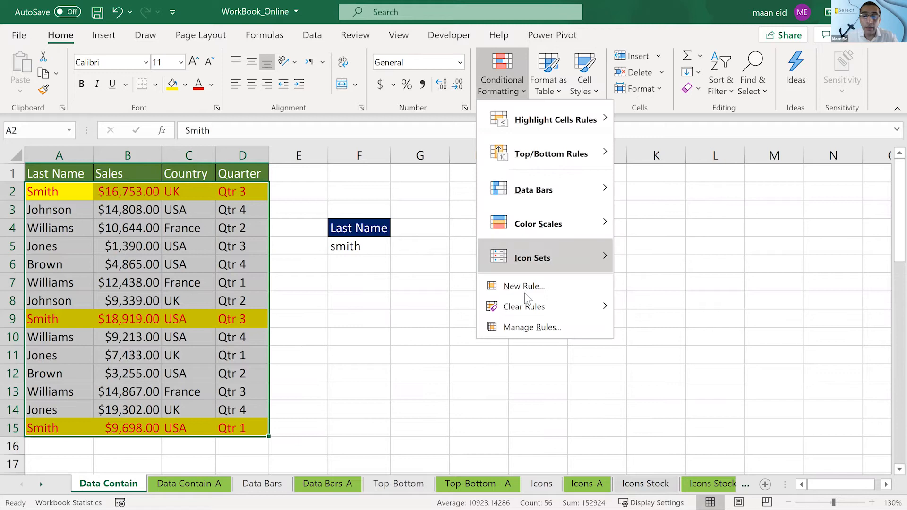
left_click(522, 327)
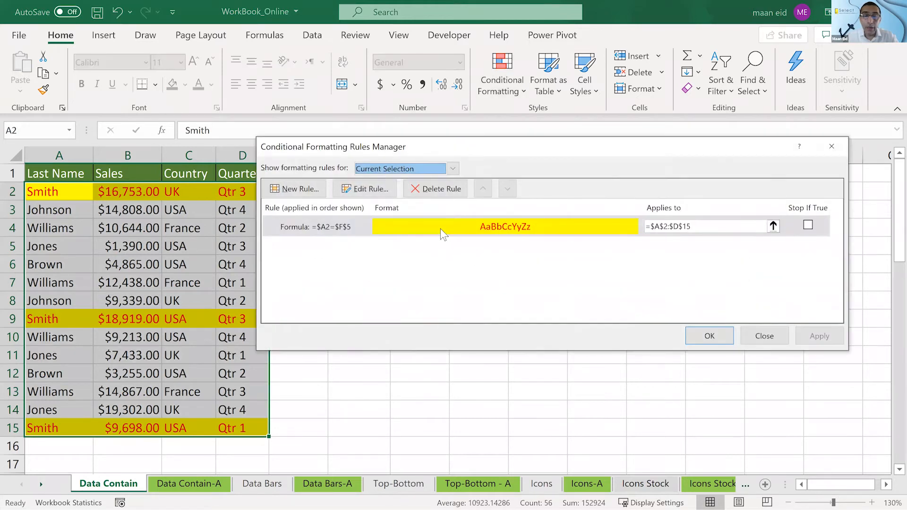
double_click(440, 229)
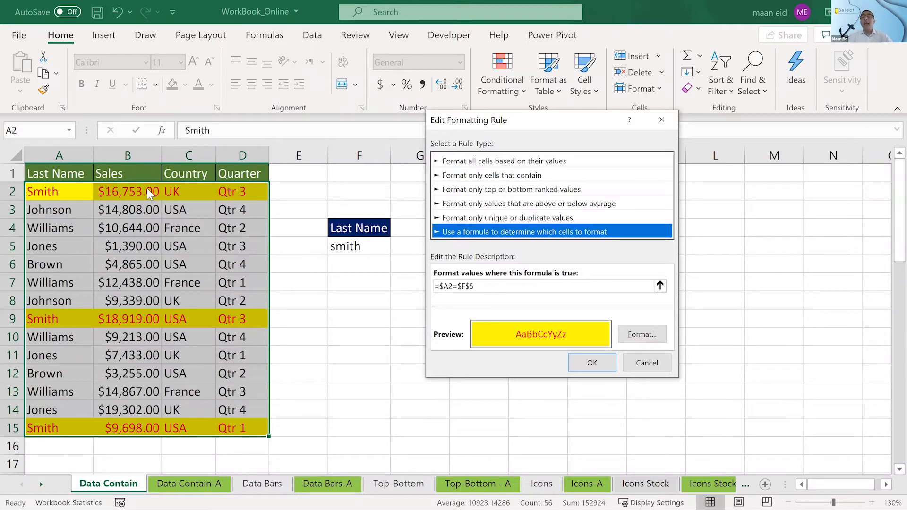
left_click(639, 363)
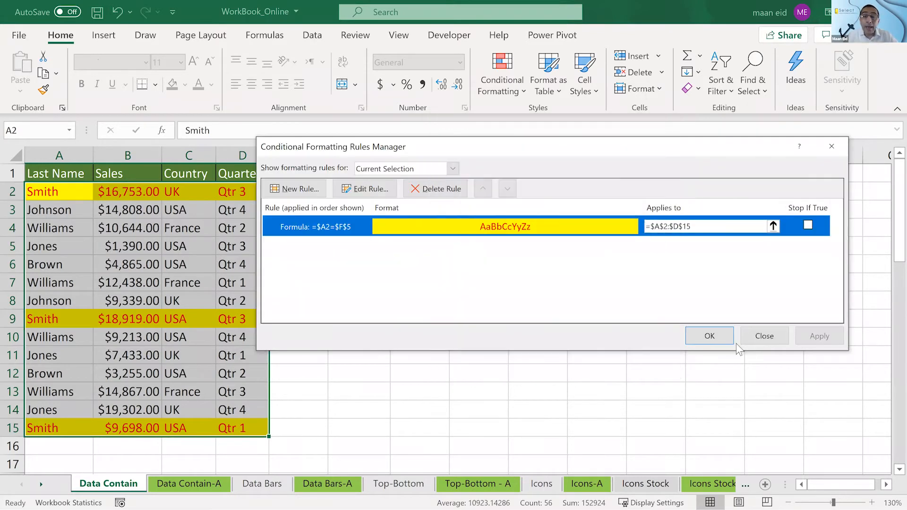
left_click(772, 331)
key("Down")
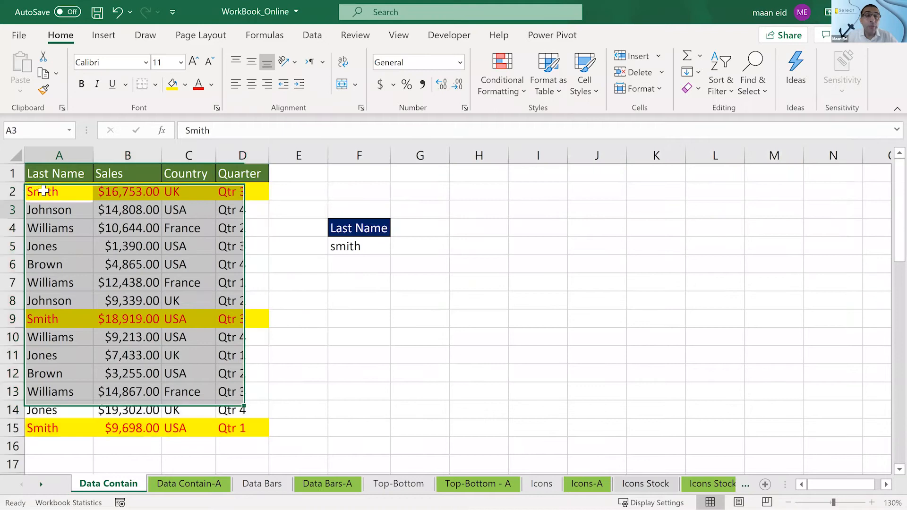
left_click_drag(59, 192, 76, 427)
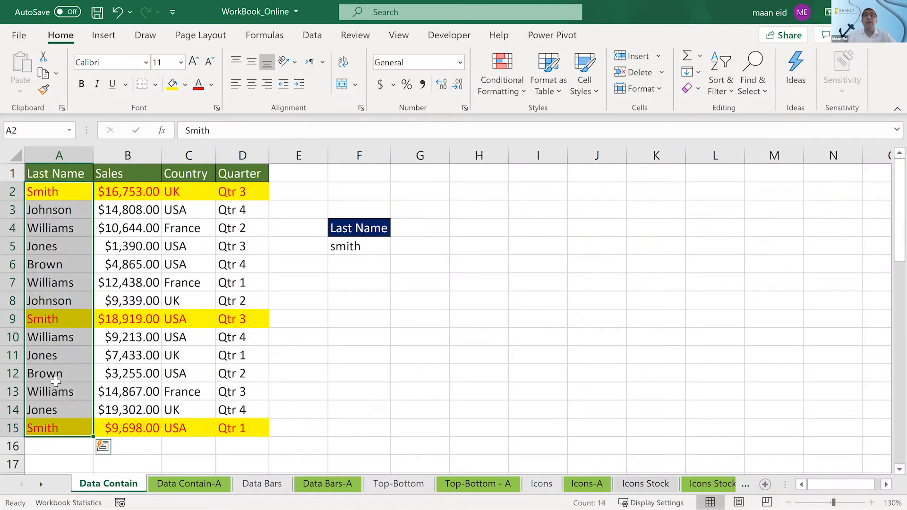
left_click(187, 242)
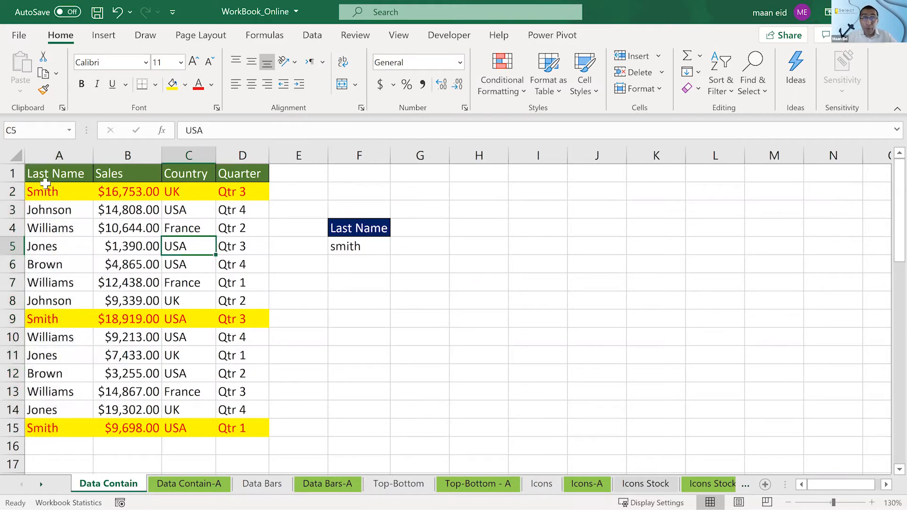
left_click_drag(41, 197, 256, 195)
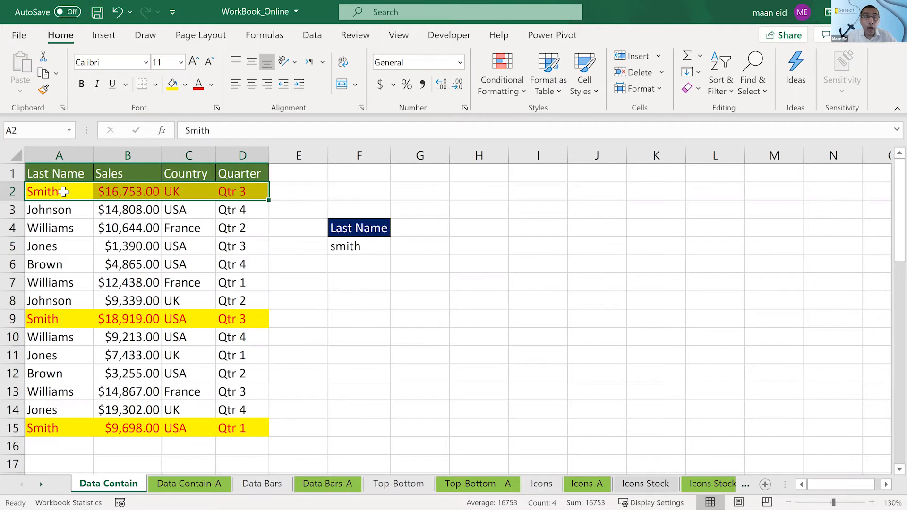
left_click_drag(59, 191, 252, 404)
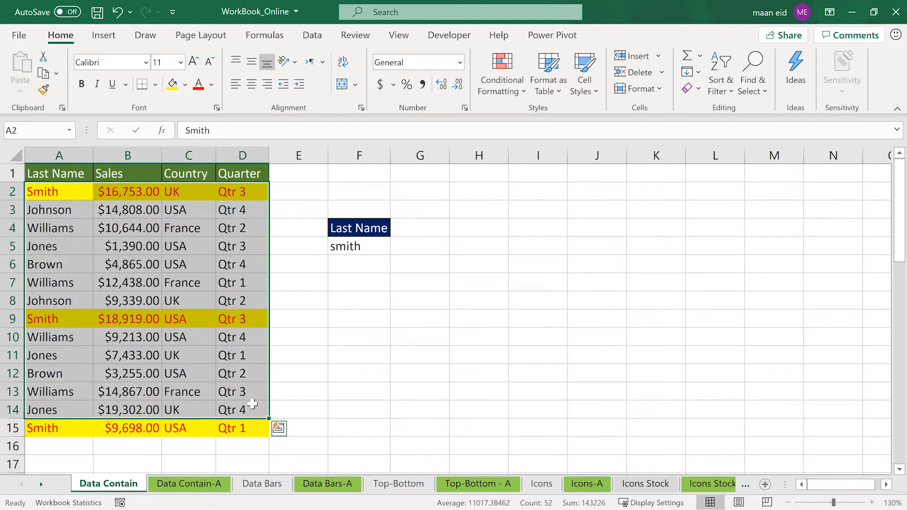
- Clear the conditional formatting rules from the entire sheet
left_click_drag(235, 425, 36, 193)
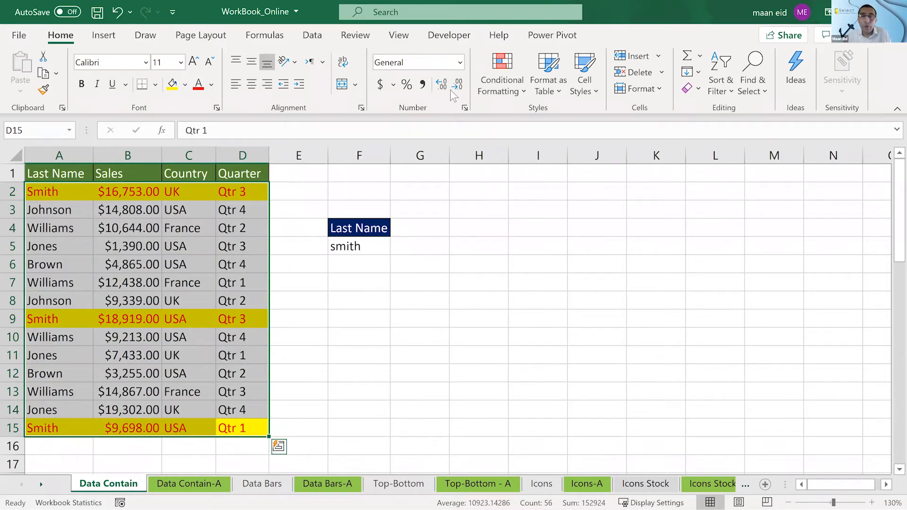
left_click(501, 77)
mouse_move(514, 313)
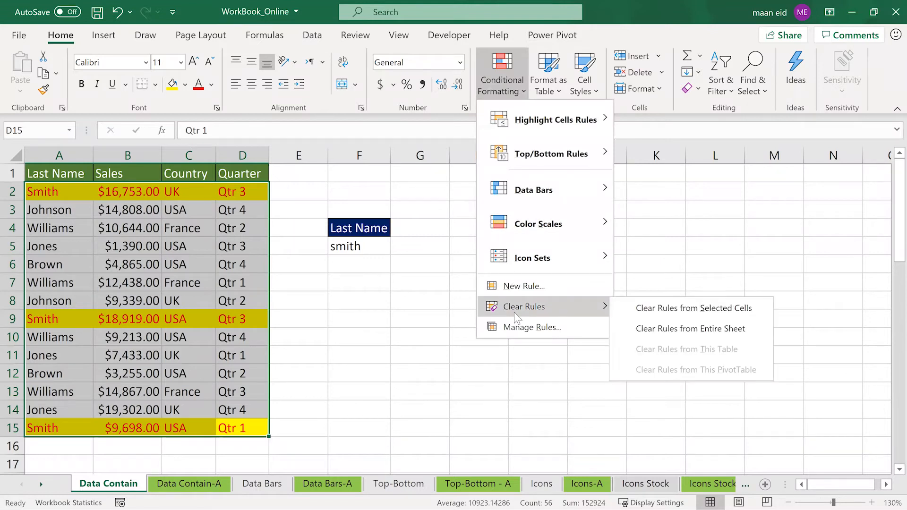
left_click(648, 324)
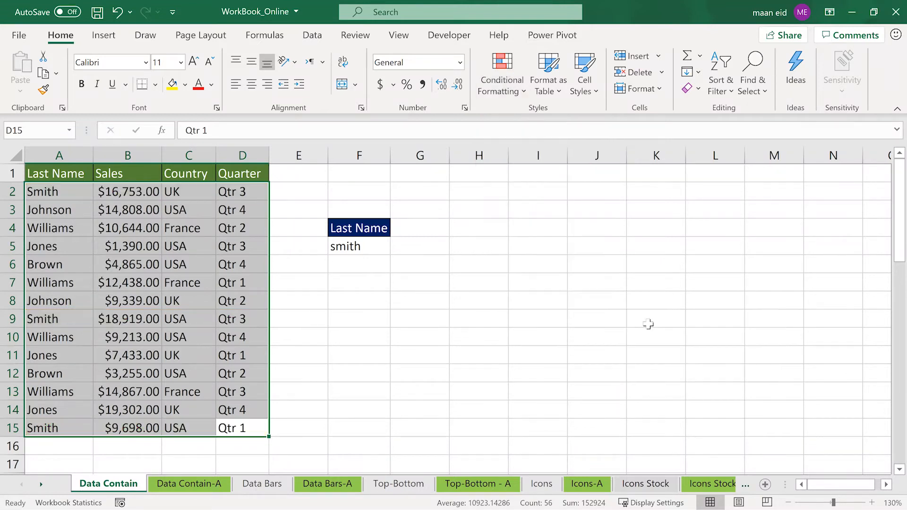
left_click(622, 317)
- Add a second criterion beside the Last Name one, with the header Qtr in G4 and Qtr 3 in G5
left_click(423, 234)
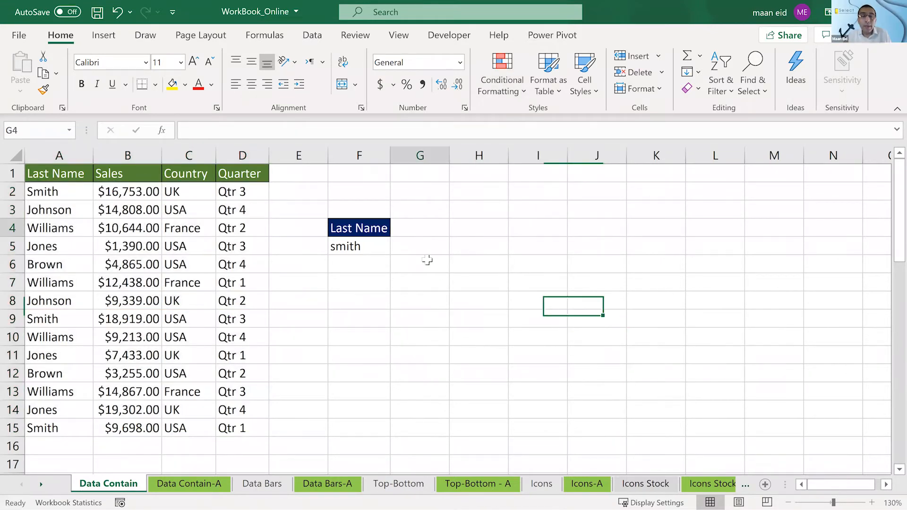
type("Qtr")
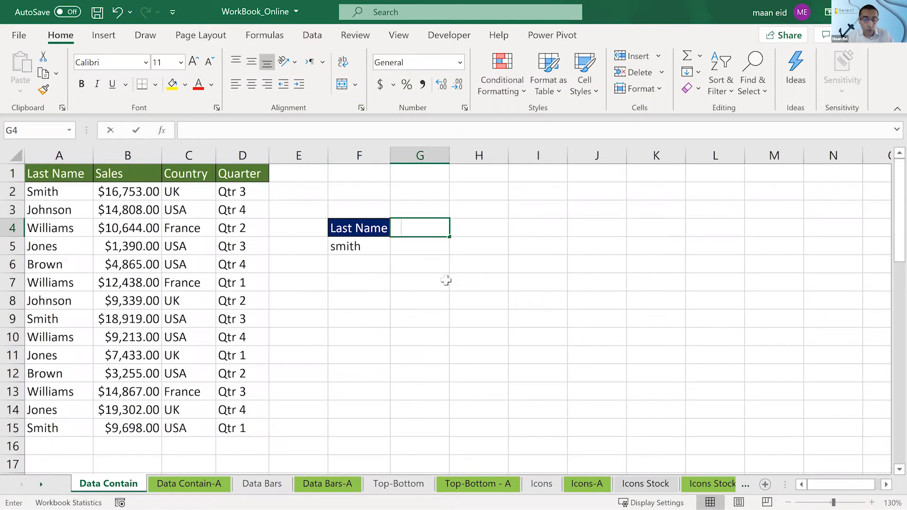
key("Return")
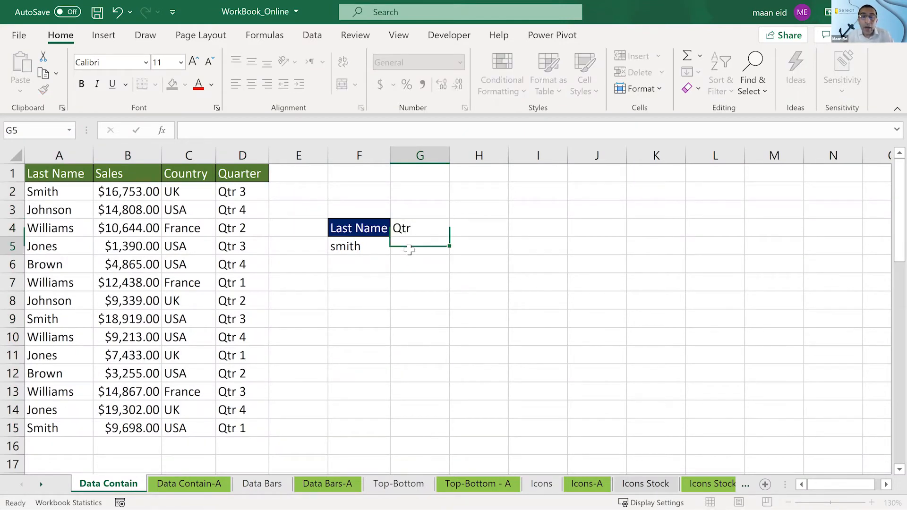
left_click_drag(267, 234, 47, 248)
left_click_drag(236, 374, 141, 374)
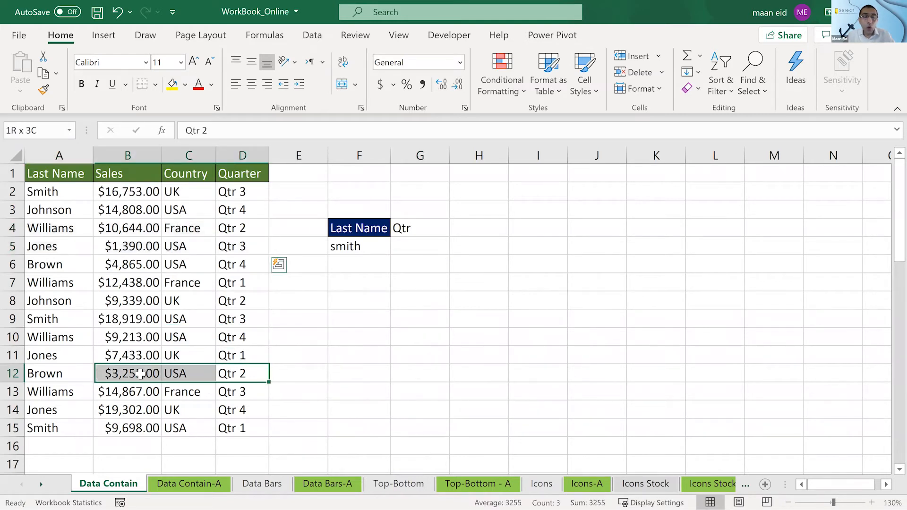
left_click(431, 255)
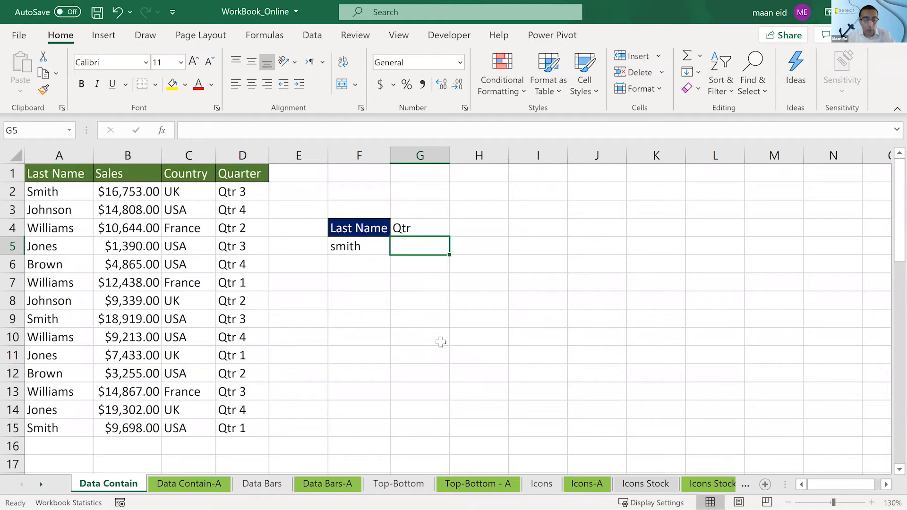
type("Qtr")
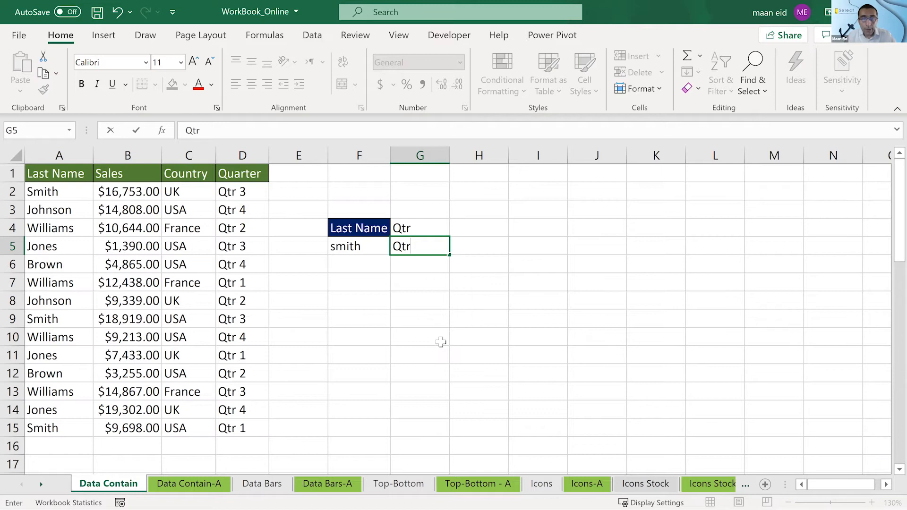
type(" 3")
key("Return")
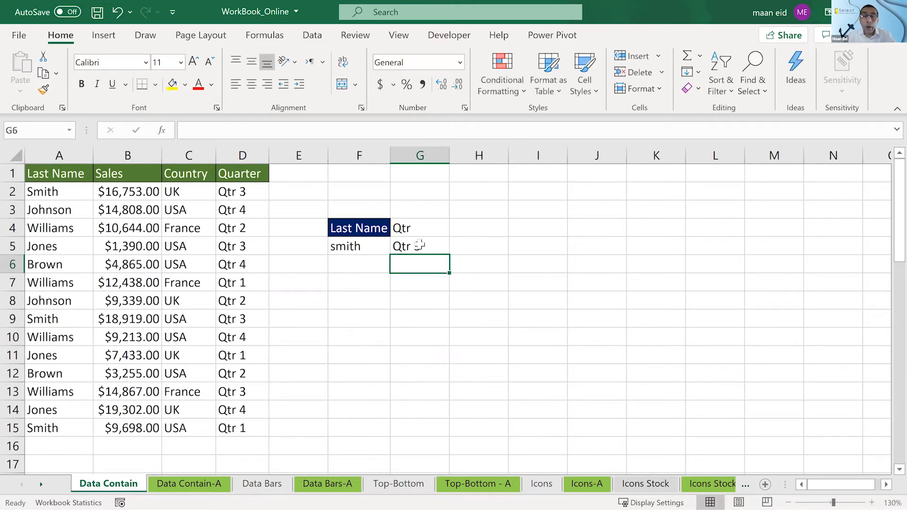
- Copy the header formatting of F4 to the Qtr header in G4 and centre its text
left_click(375, 224)
left_click(43, 90)
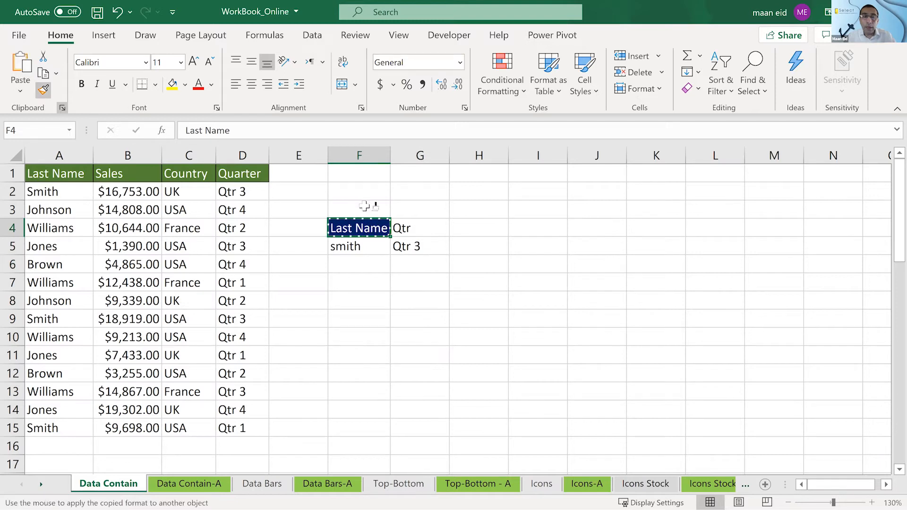
left_click(420, 228)
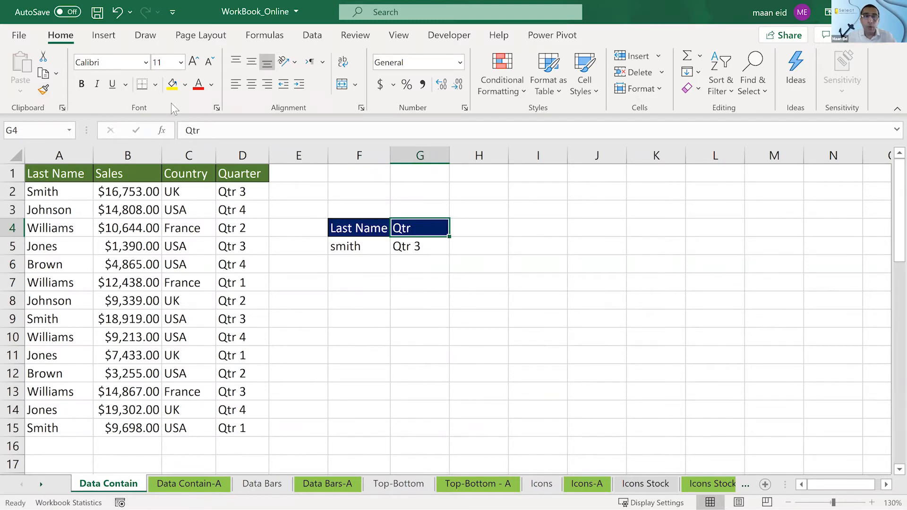
left_click(252, 84)
left_click(379, 225)
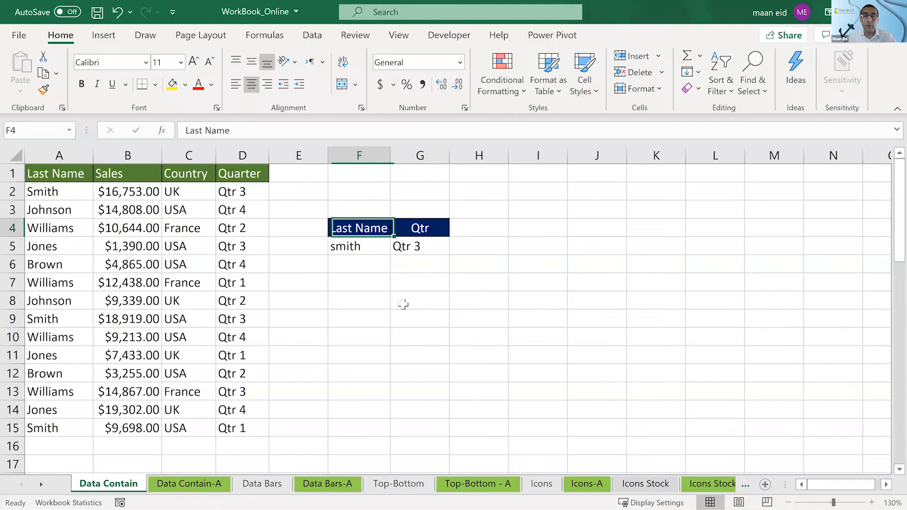
left_click(405, 303)
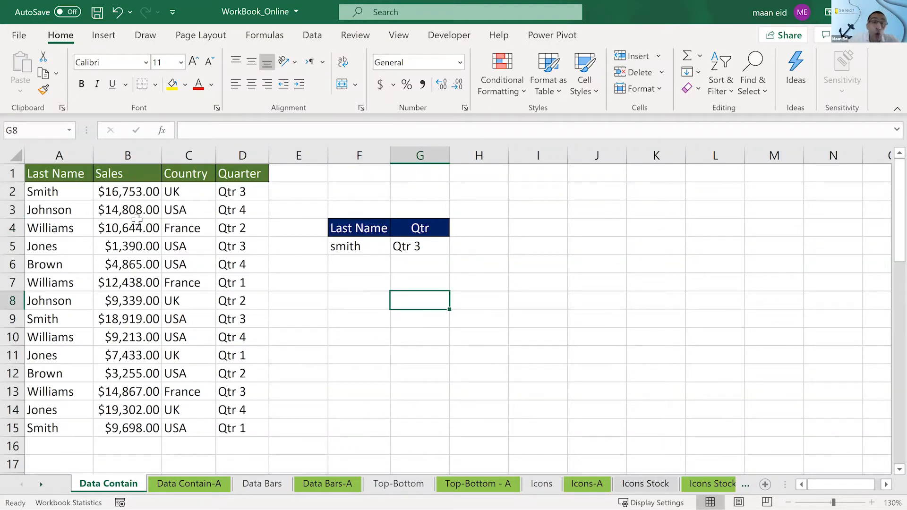
- Highlight the Quarter cells D2:D15 that are equal to G5 with Light Red Fill with Dark Red Text
left_click_drag(245, 192, 252, 422)
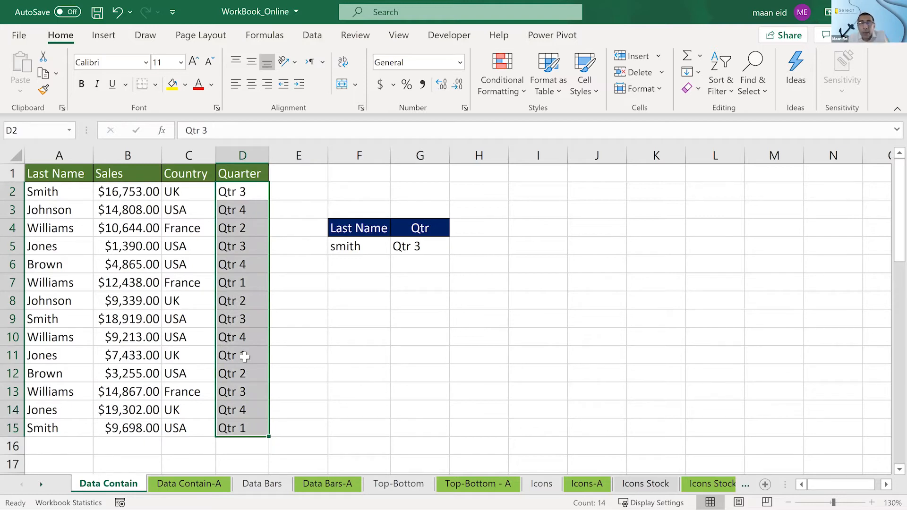
left_click(515, 87)
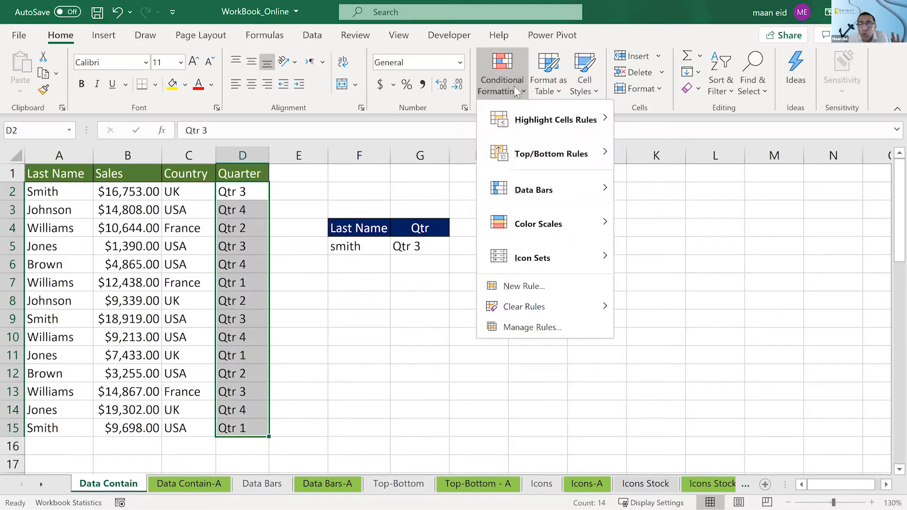
mouse_move(521, 111)
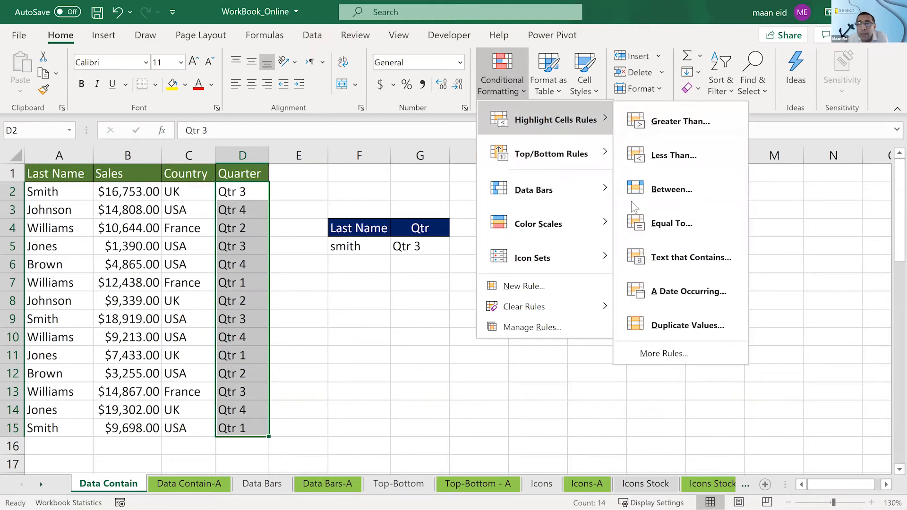
left_click(659, 223)
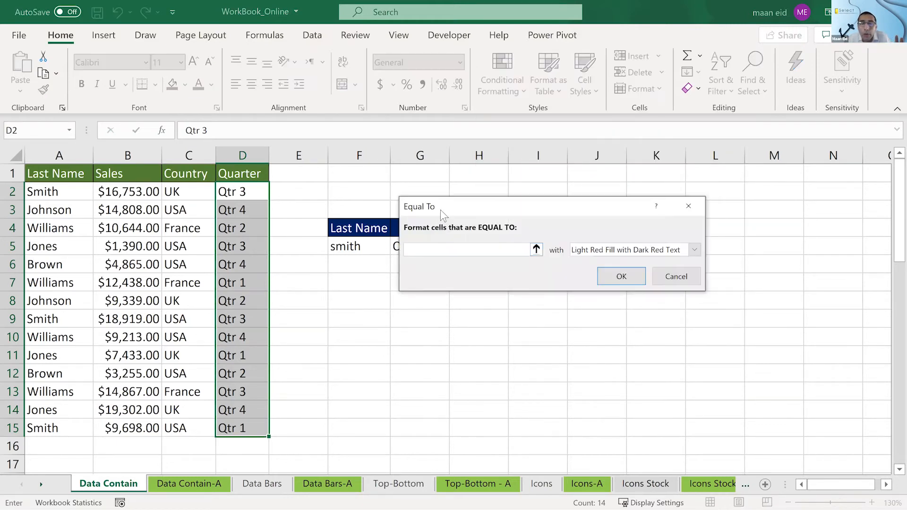
left_click_drag(441, 210, 620, 213)
left_click(437, 247)
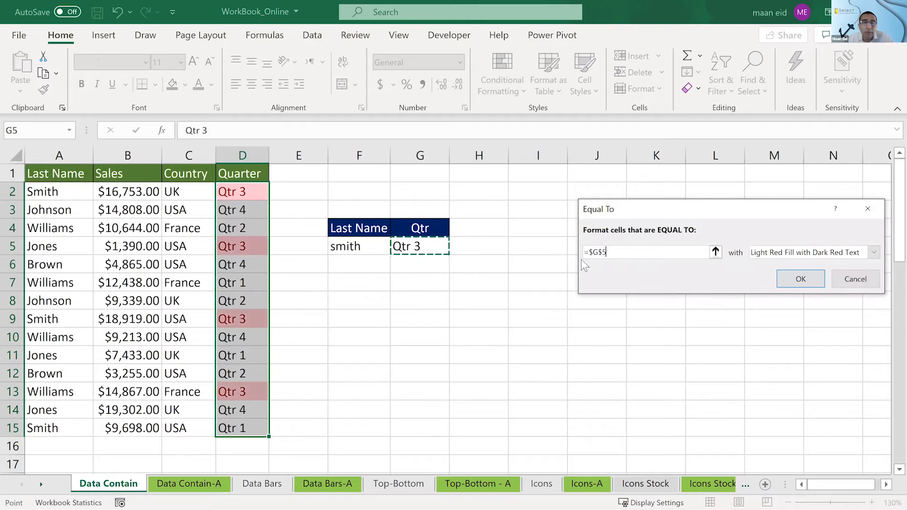
left_click(786, 277)
left_click(566, 304)
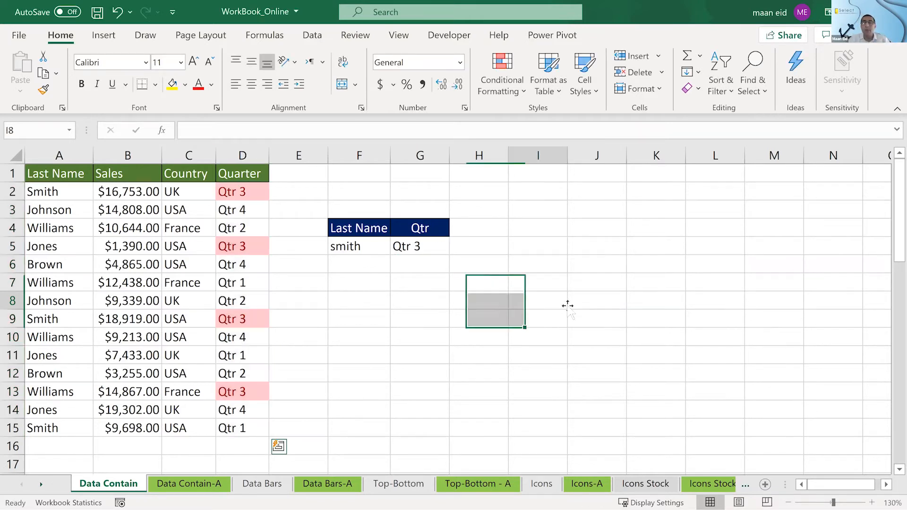
- Change the quarter criterion in G5 to Qtr 2
left_click(419, 247)
left_click(256, 139)
key("BackSpace")
type("2")
key("Return")
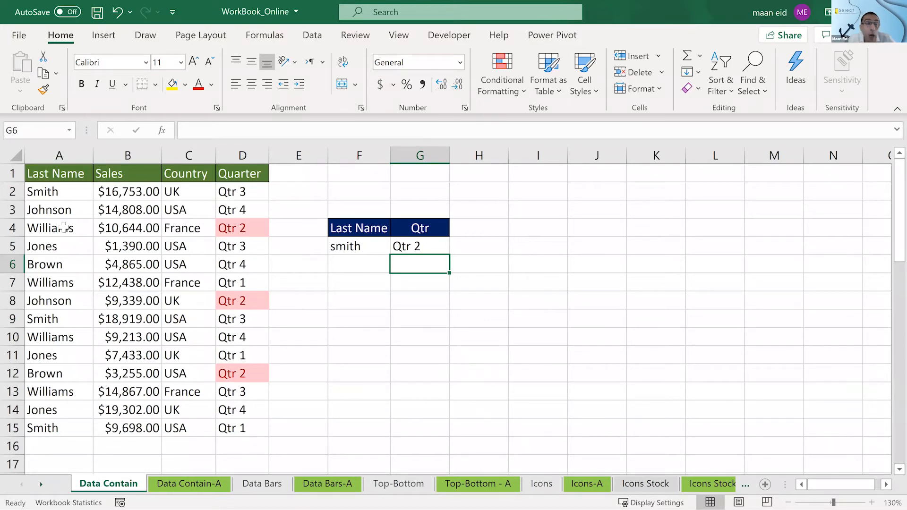
left_click(25, 226)
left_click_drag(33, 227, 333, 247)
left_click_drag(888, 227, 788, 228)
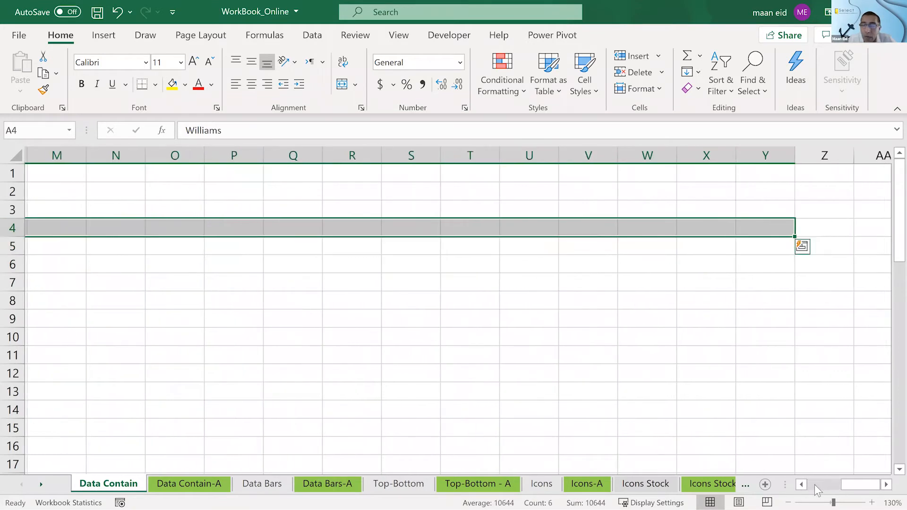
- Clear the conditional formatting rules from the entire Data Contain sheet
left_click(809, 481)
left_click(482, 372)
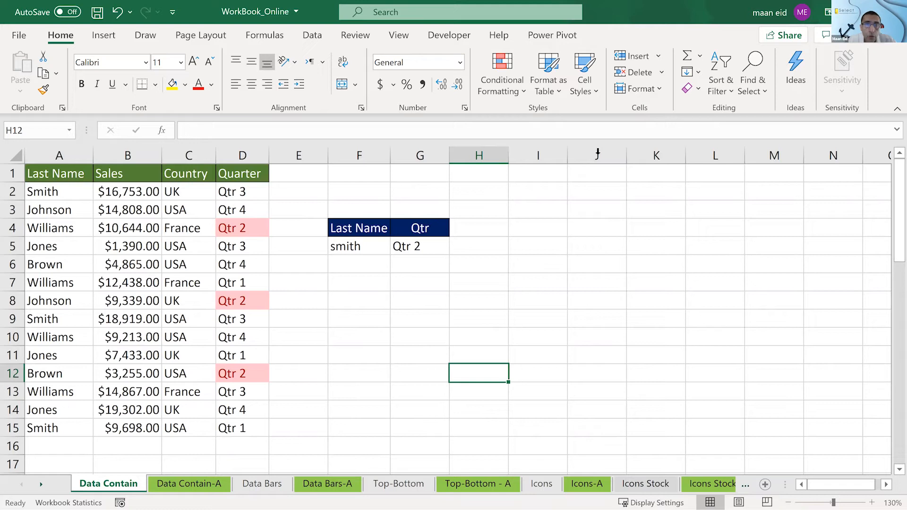
left_click(501, 87)
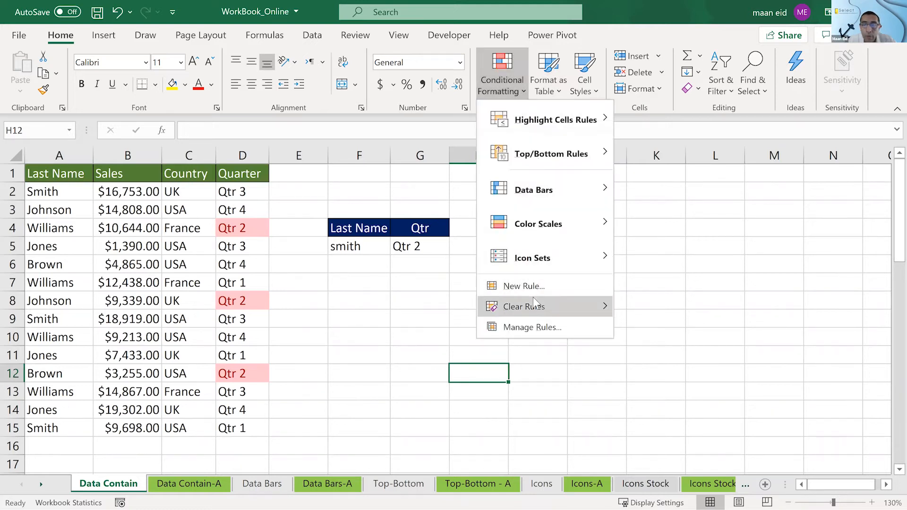
mouse_move(533, 305)
left_click(647, 327)
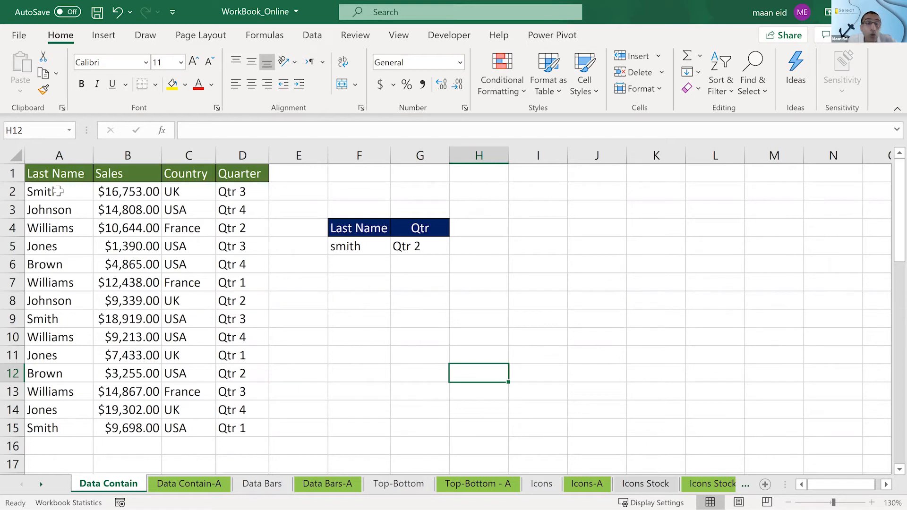
- Start a new conditional formatting rule for A2:D15 that uses a formula to determine which cells to format
left_click_drag(38, 214, 241, 212)
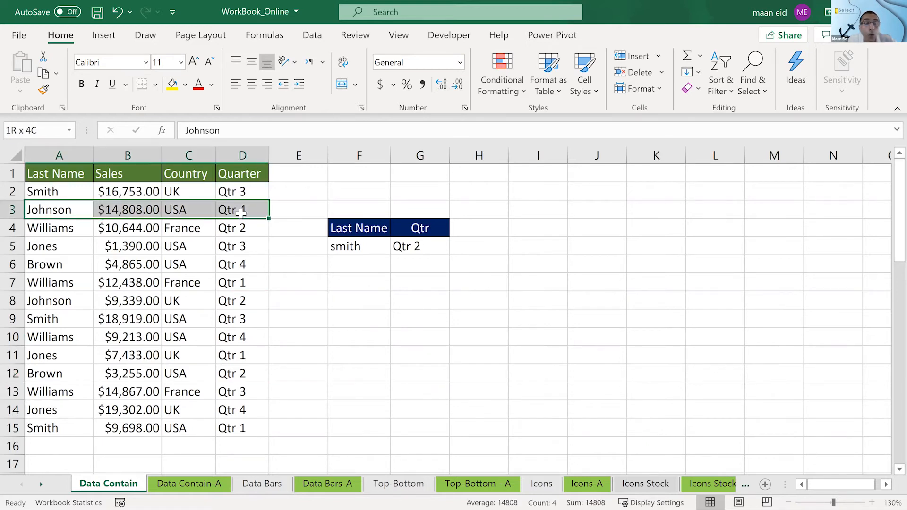
left_click_drag(52, 227, 273, 222)
left_click_drag(40, 191, 47, 210)
left_click_drag(197, 417, 219, 430)
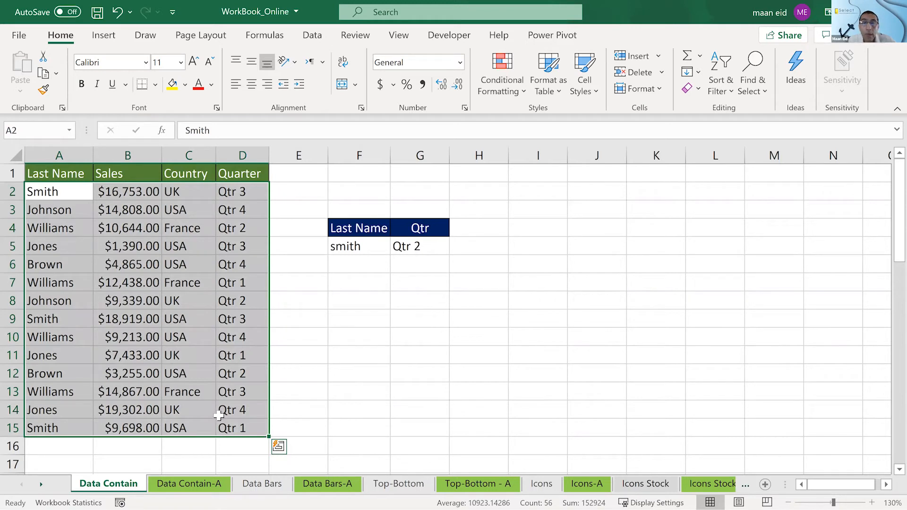
left_click(508, 89)
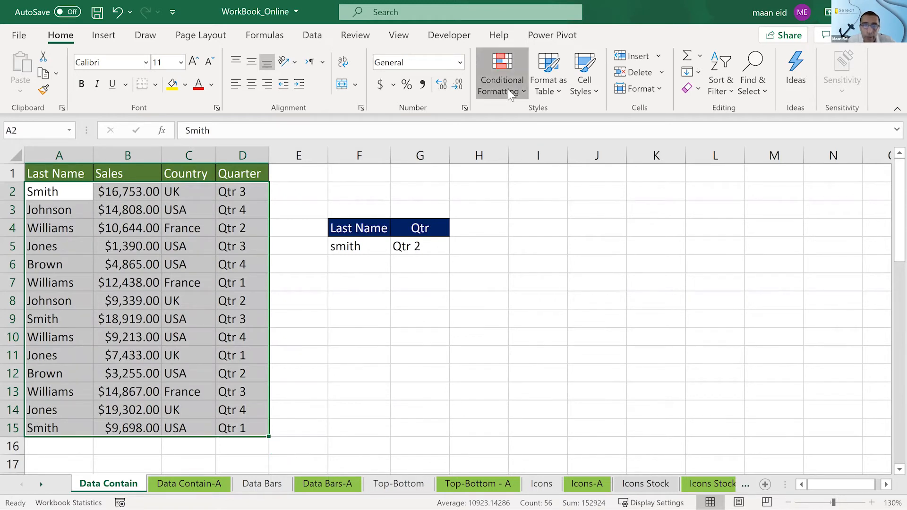
left_click(517, 286)
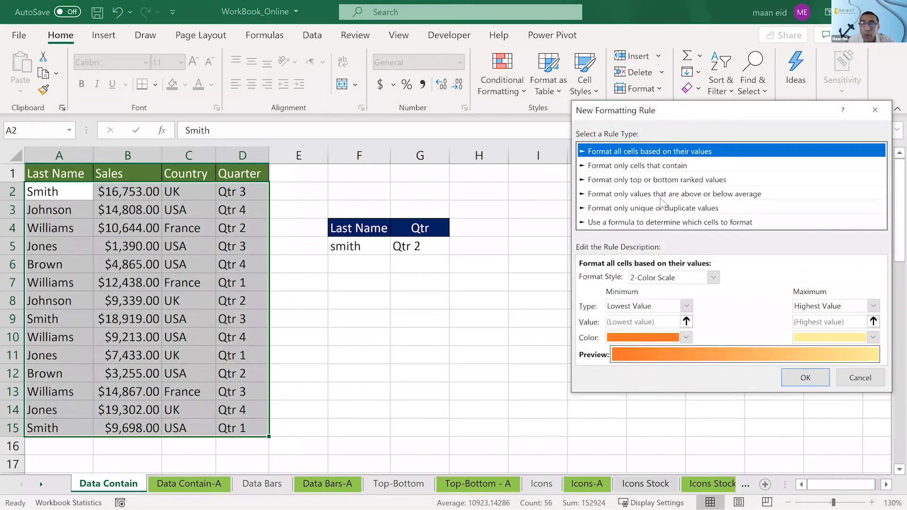
left_click(657, 225)
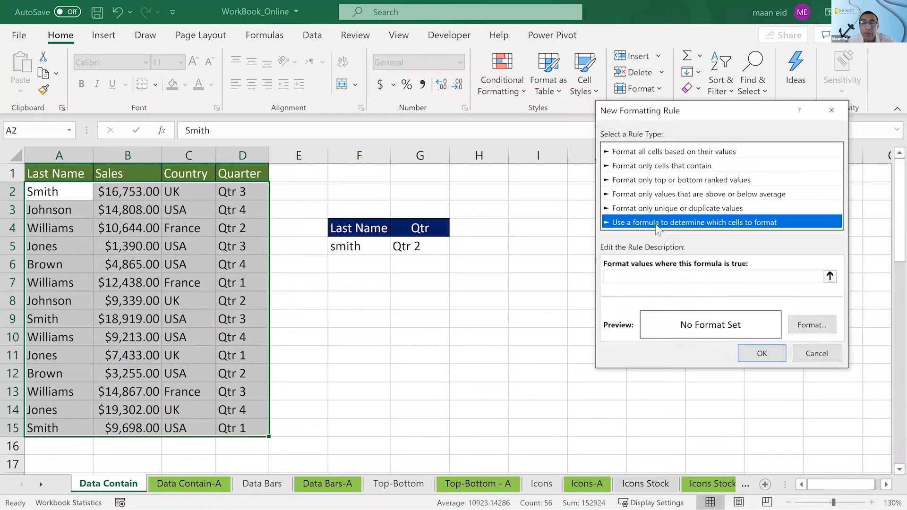
- Begin the rule's formula with =$D2, keeping the Quarter column absolute and the row relative
left_click(644, 275)
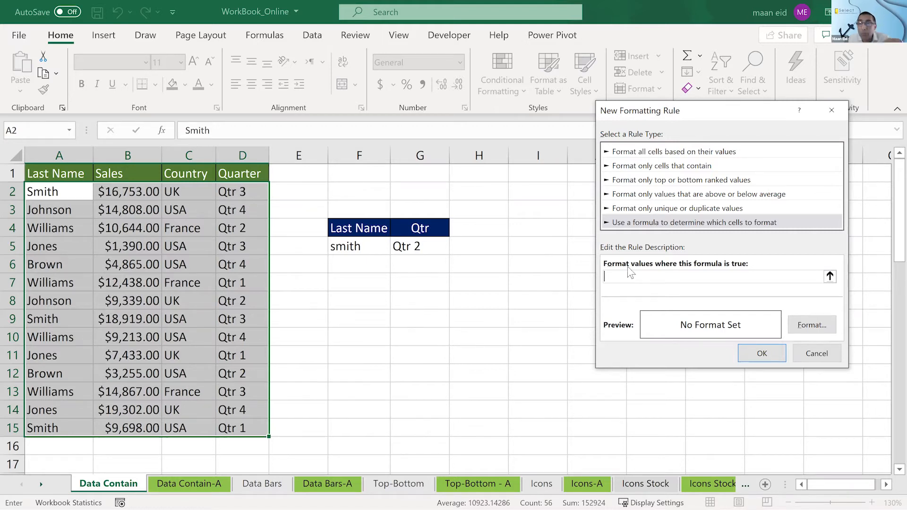
left_click(244, 192)
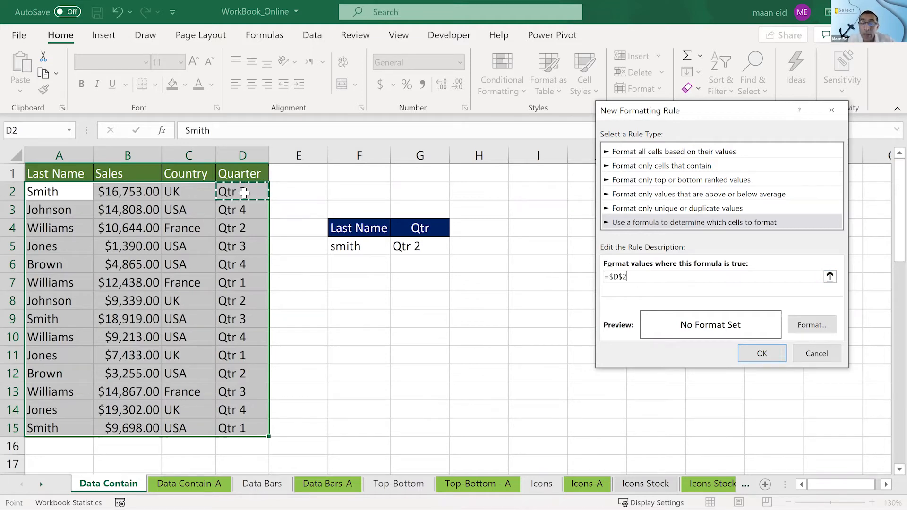
left_click_drag(710, 109, 539, 89)
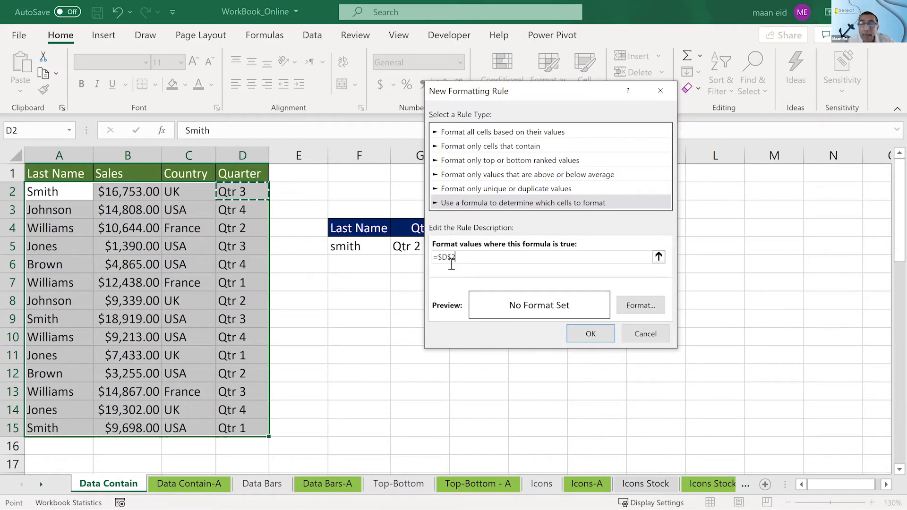
key("F2")
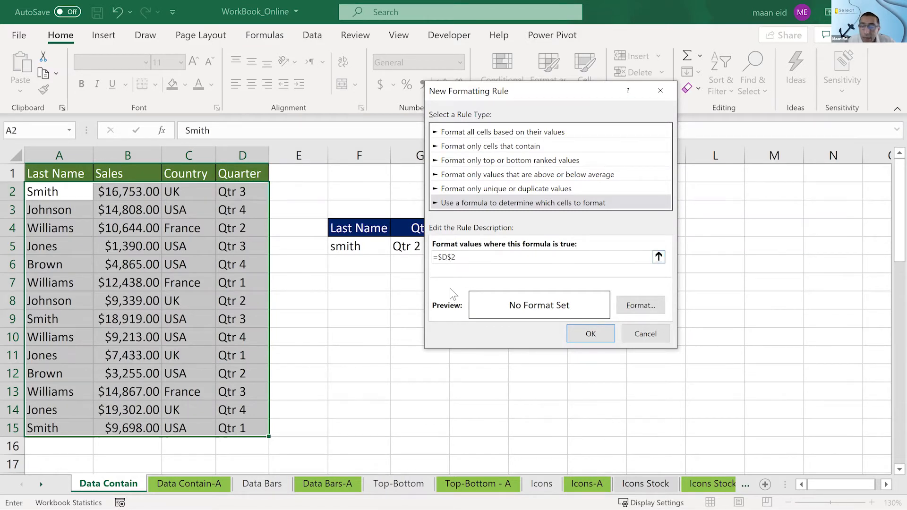
key("BackSpace")
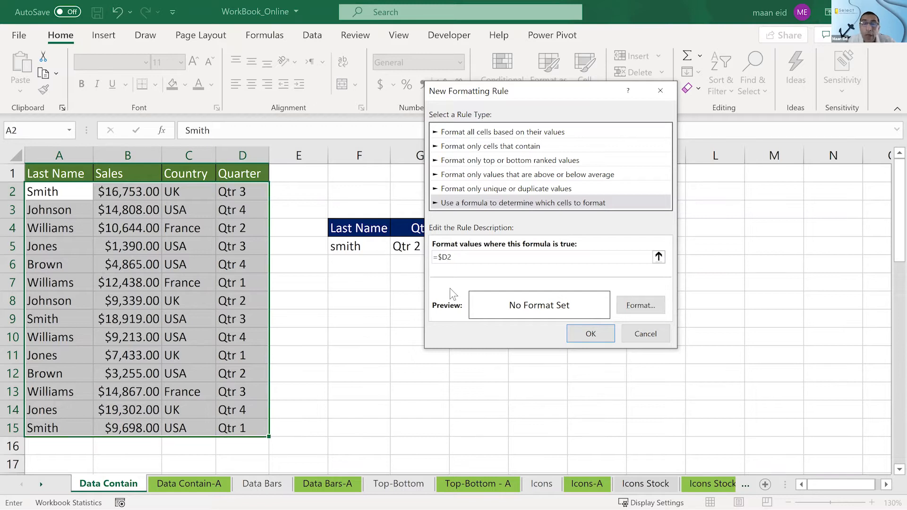
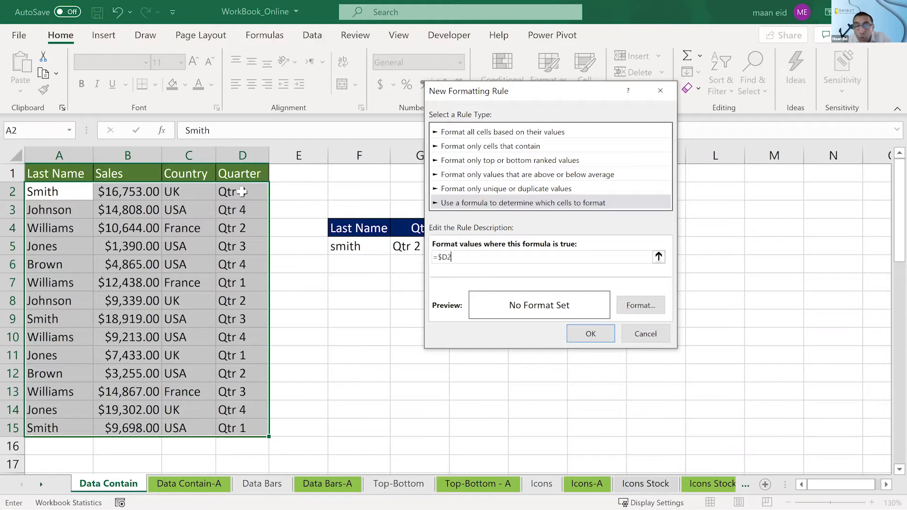
- Complete the rule's formula as =$D2=$G$5 so each row's quarter is compared with the quarter criterion
type("=")
left_click(406, 246)
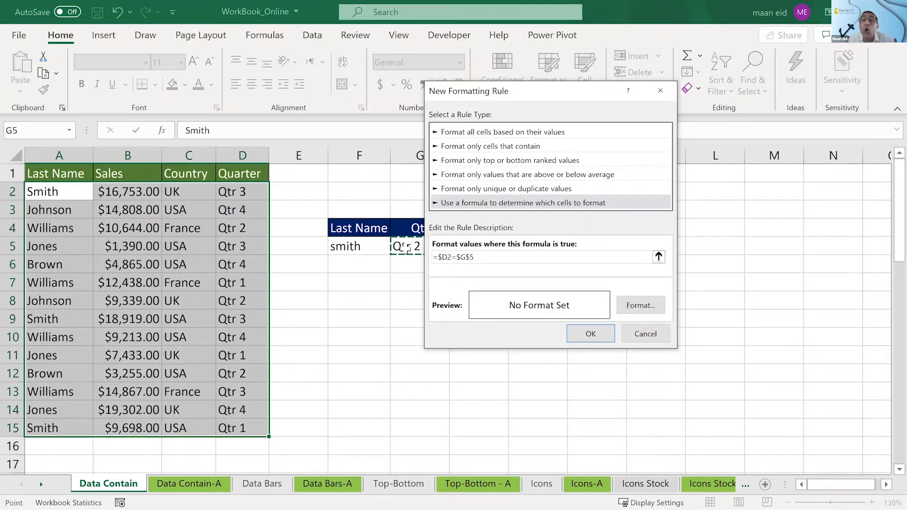
left_click_drag(554, 90, 645, 88)
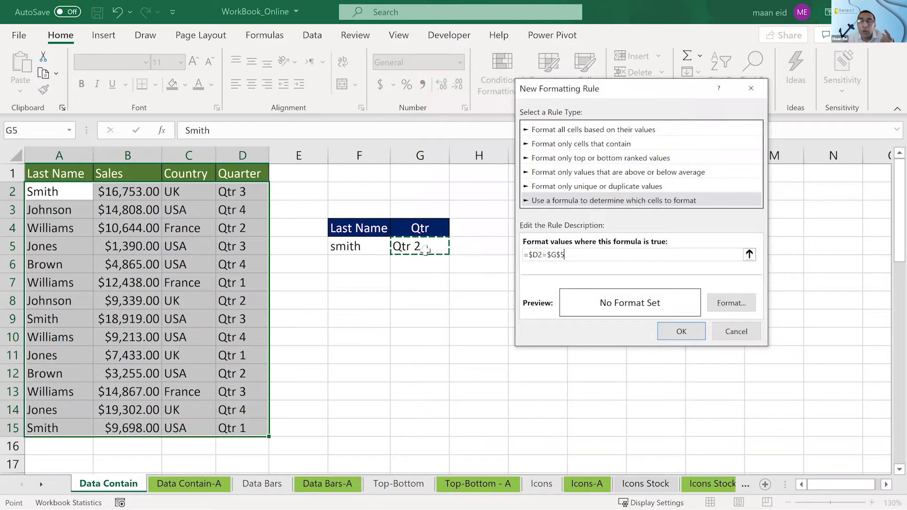
- Give the quarter rule a light green fill and apply it to the table rows
left_click(732, 305)
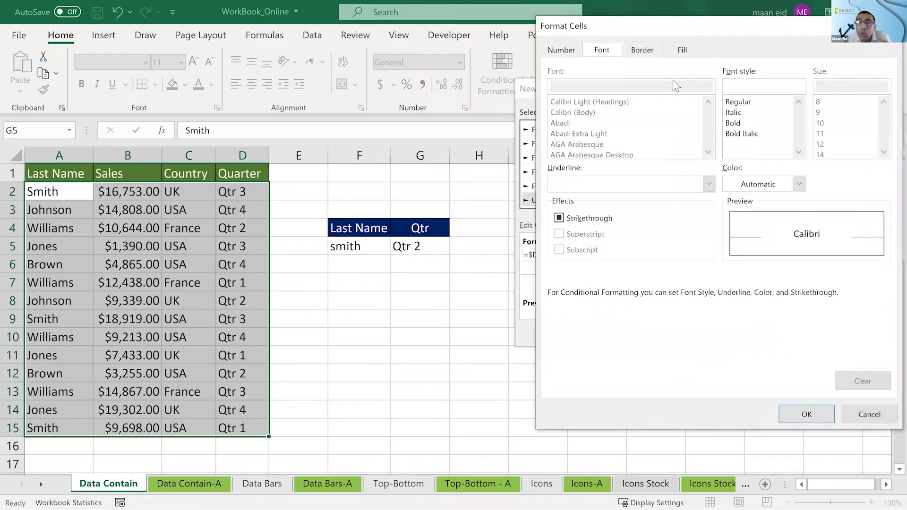
left_click(682, 49)
left_click(611, 173)
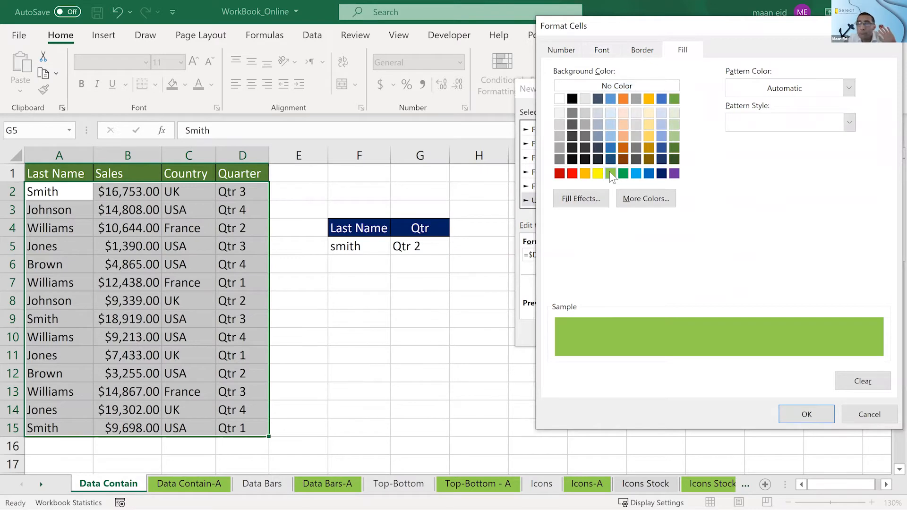
left_click(806, 415)
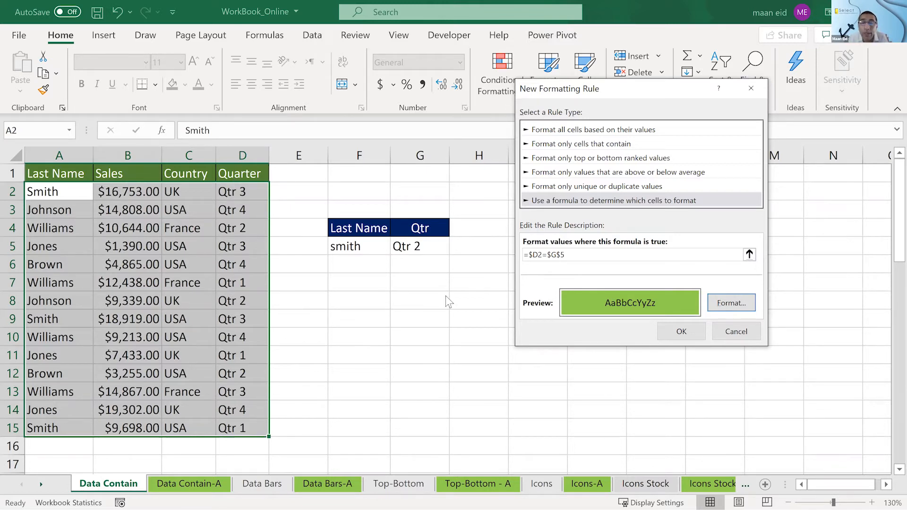
left_click(681, 330)
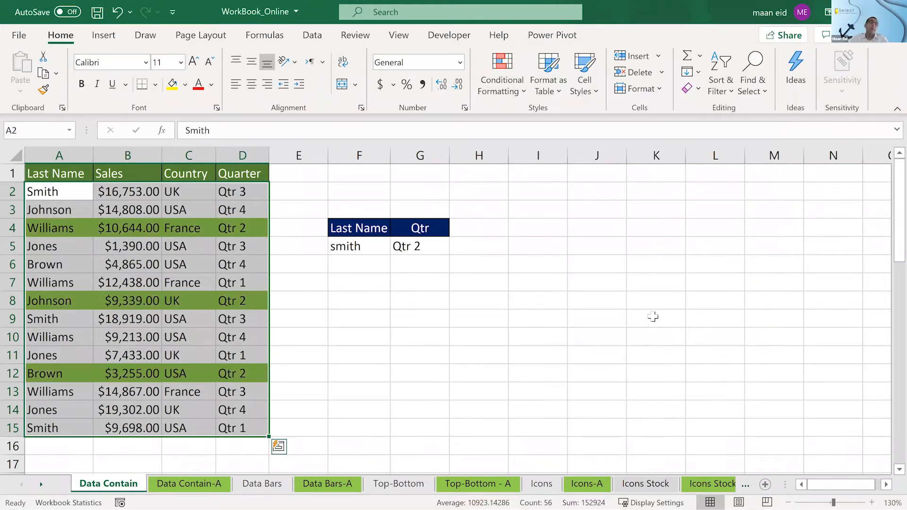
left_click(653, 317)
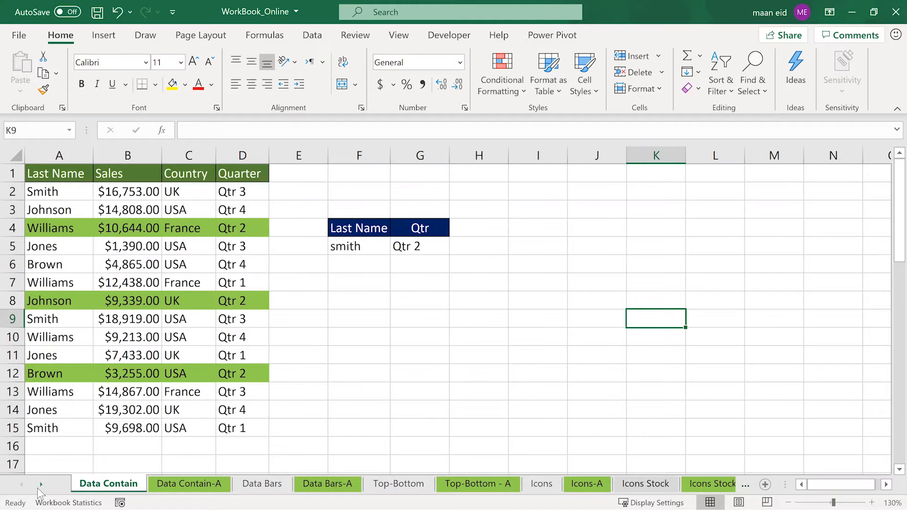
- Examine the finished example on the Criteria-A sheet, comparing the Operations row's budgeted and actual amounts
left_click(39, 487)
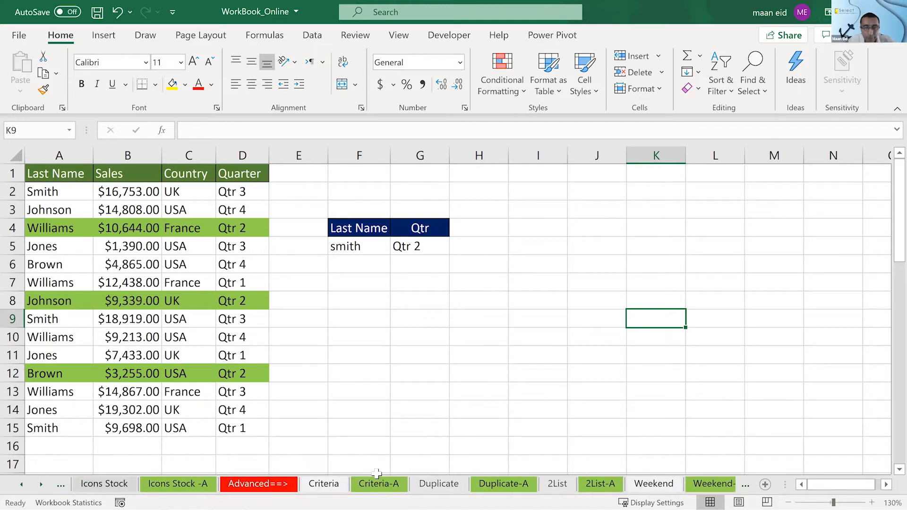
left_click(399, 484)
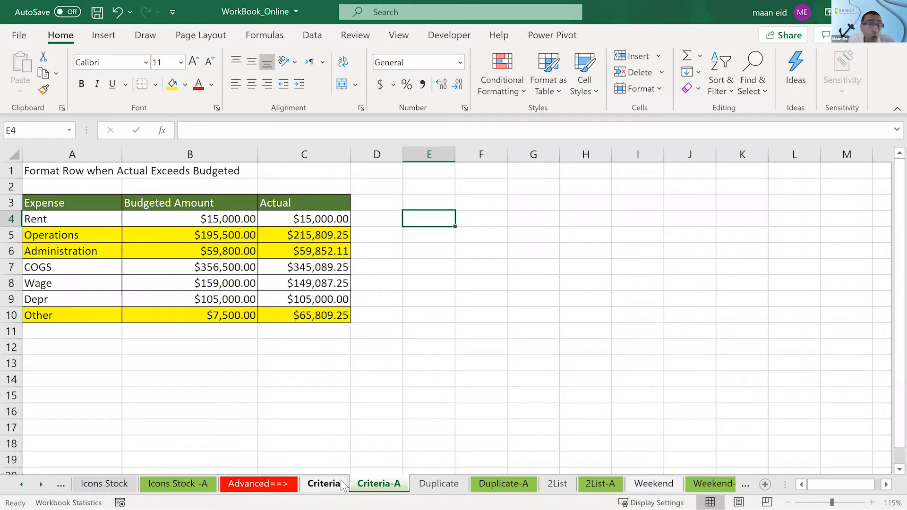
left_click(216, 231)
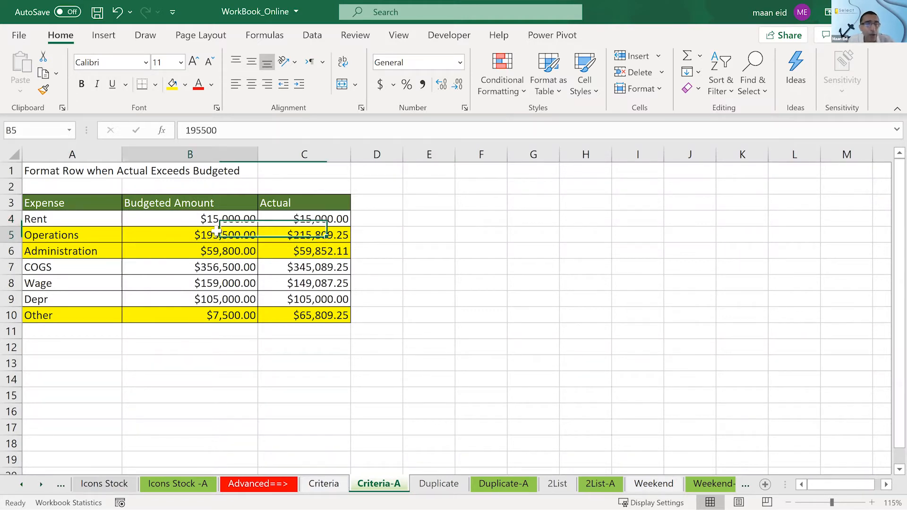
left_click(287, 235)
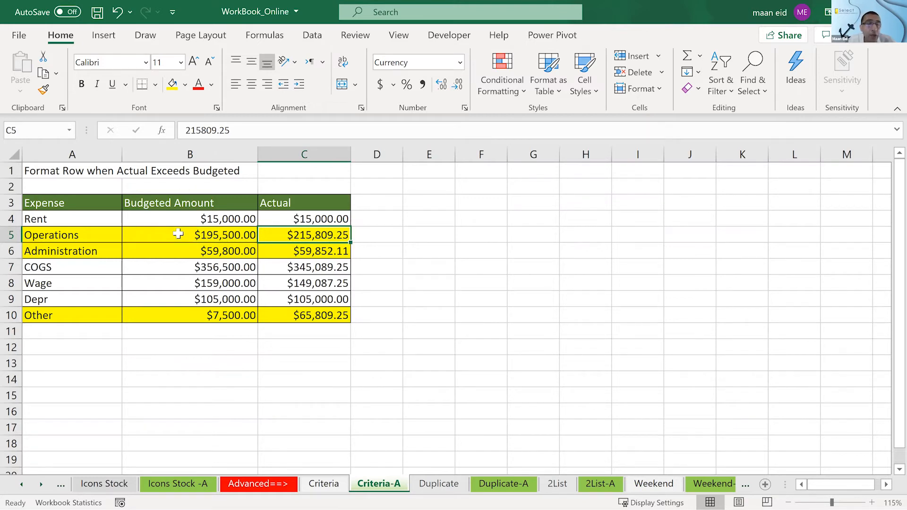
left_click(147, 227)
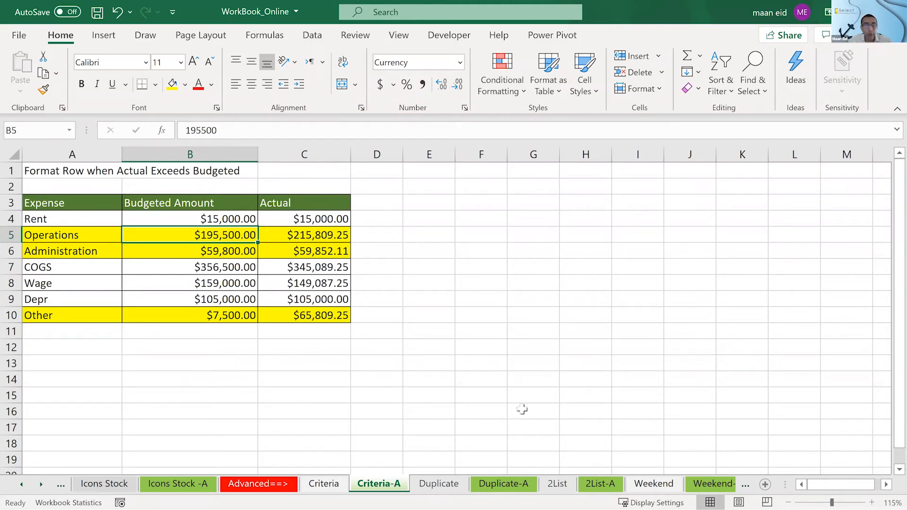
- On the Criteria sheet, start a conditional formatting rule for A4:C10 that uses a formula to determine which cells to format
left_click(323, 484)
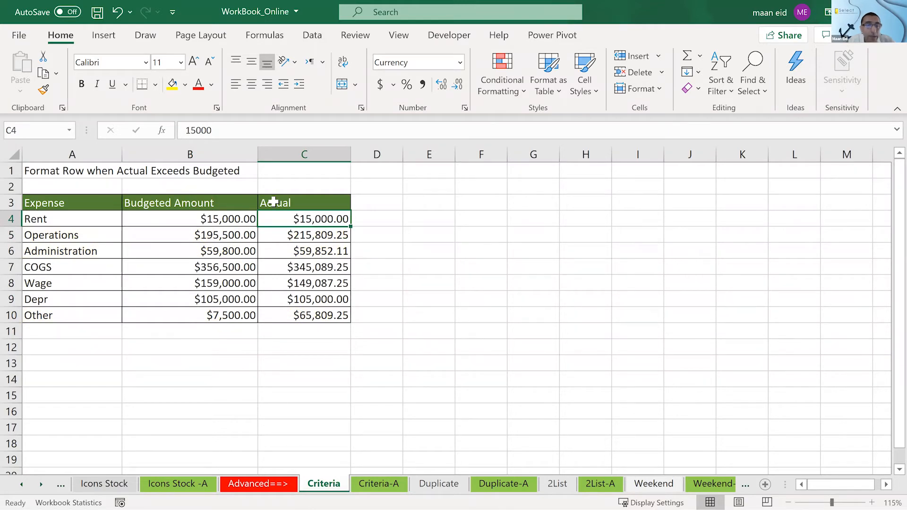
left_click(200, 219)
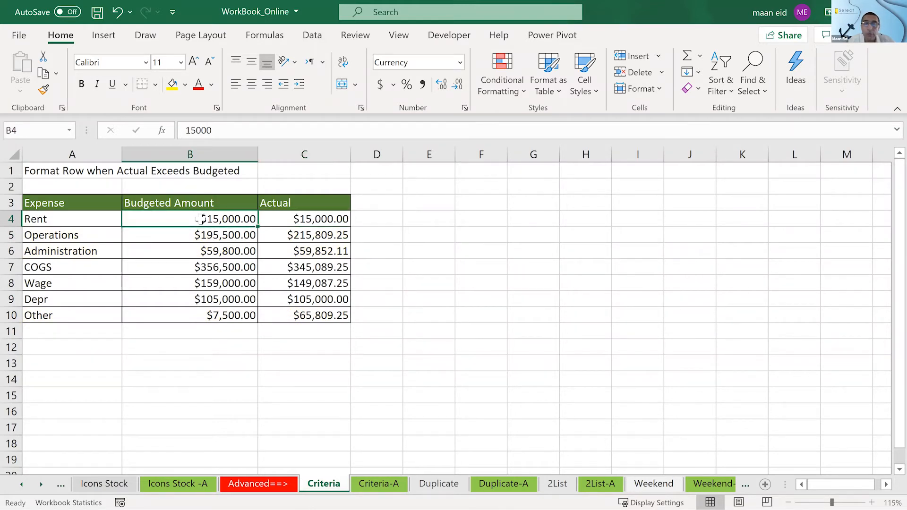
left_click(522, 228)
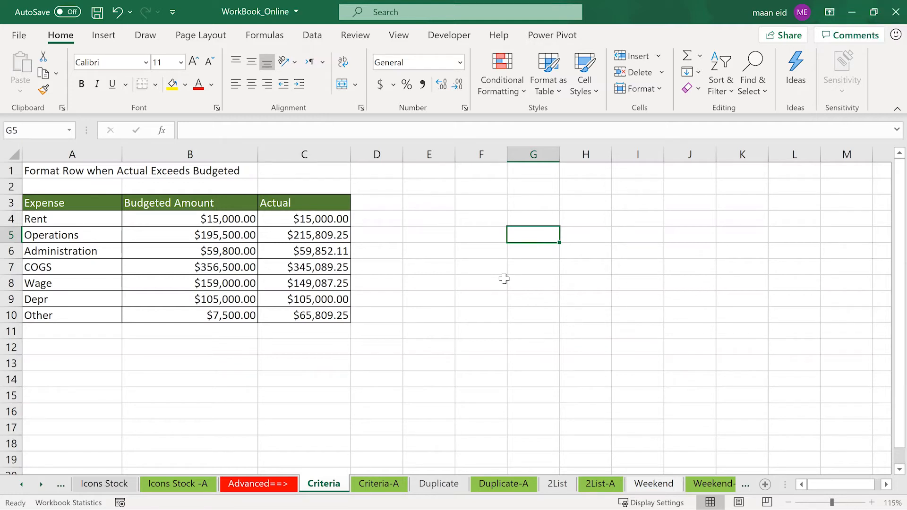
left_click_drag(104, 219, 352, 319)
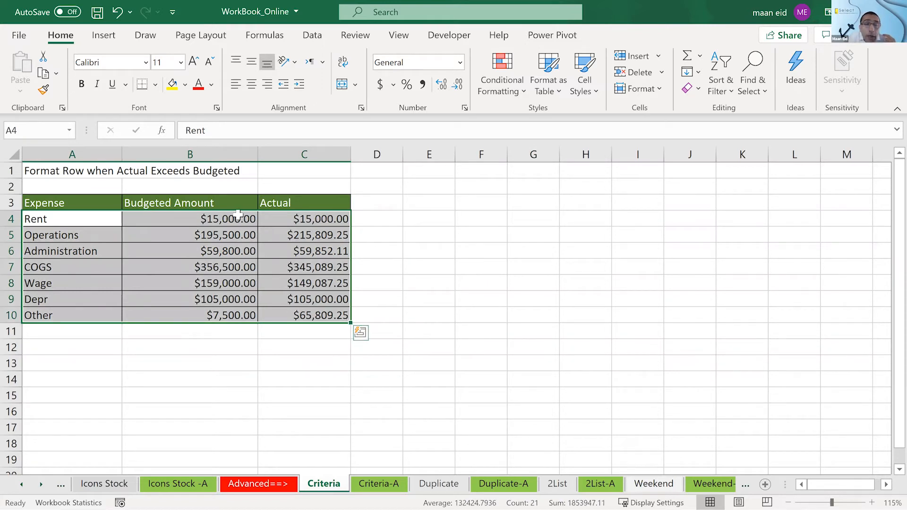
left_click_drag(238, 216, 342, 314)
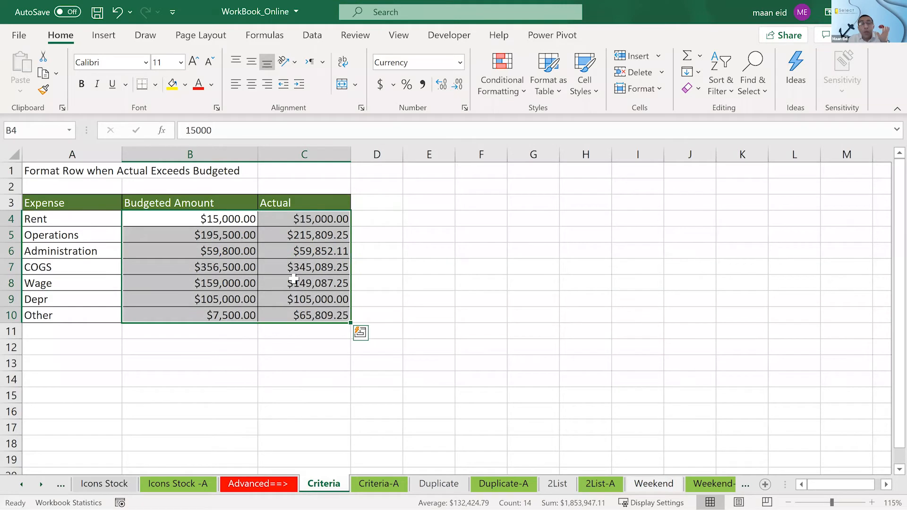
left_click_drag(97, 217, 308, 319)
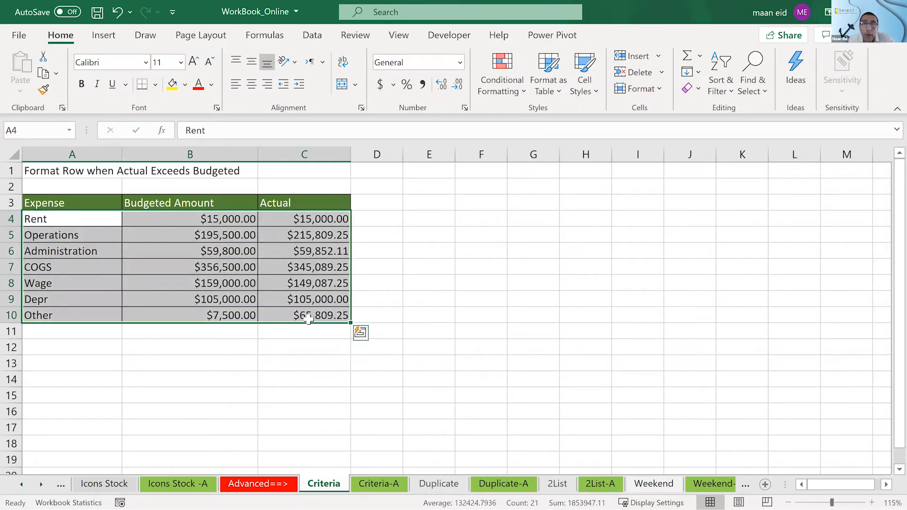
left_click(506, 88)
left_click(526, 283)
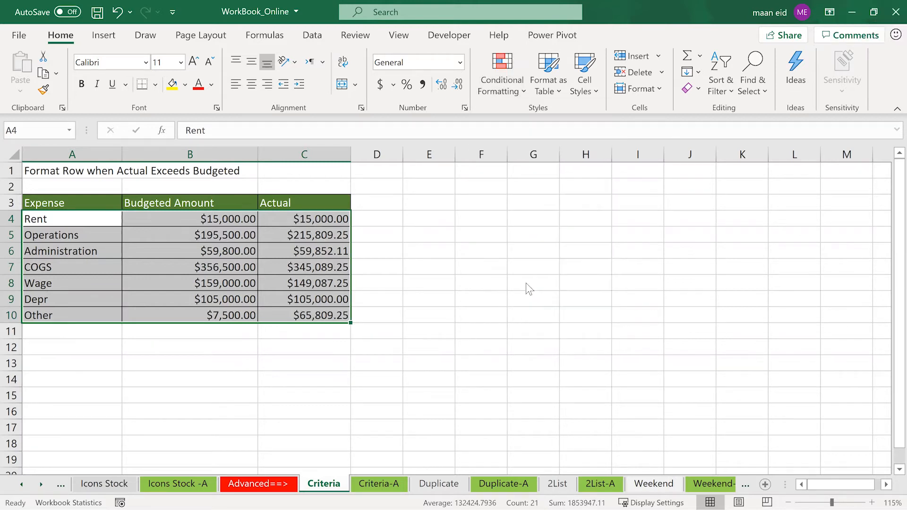
left_click(527, 190)
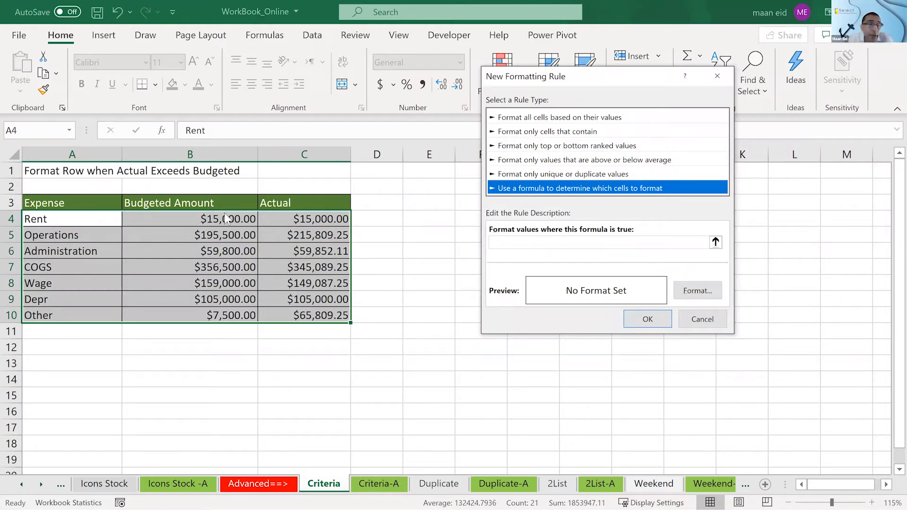
- Enter the rule formula =$C4>$B4, keeping the Actual and Budgeted Amount columns absolute and the rows relative
left_click(511, 245)
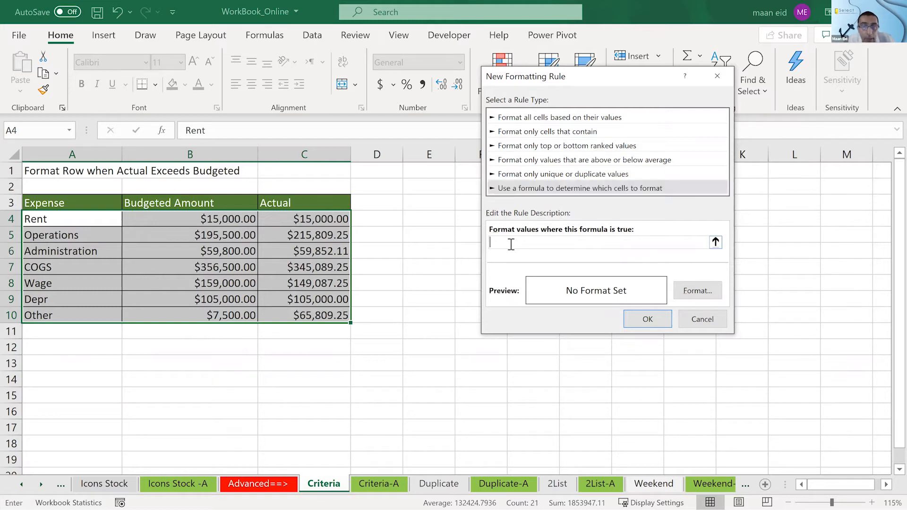
left_click(316, 215)
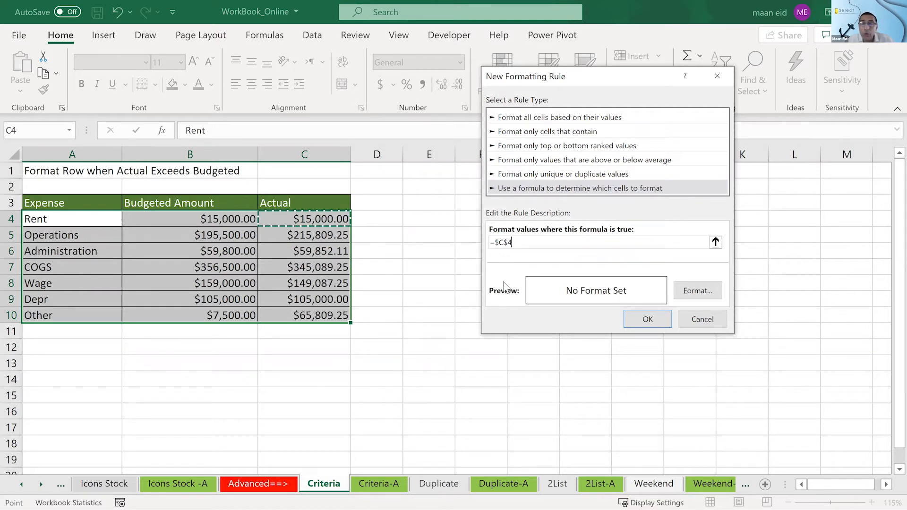
left_click(506, 243)
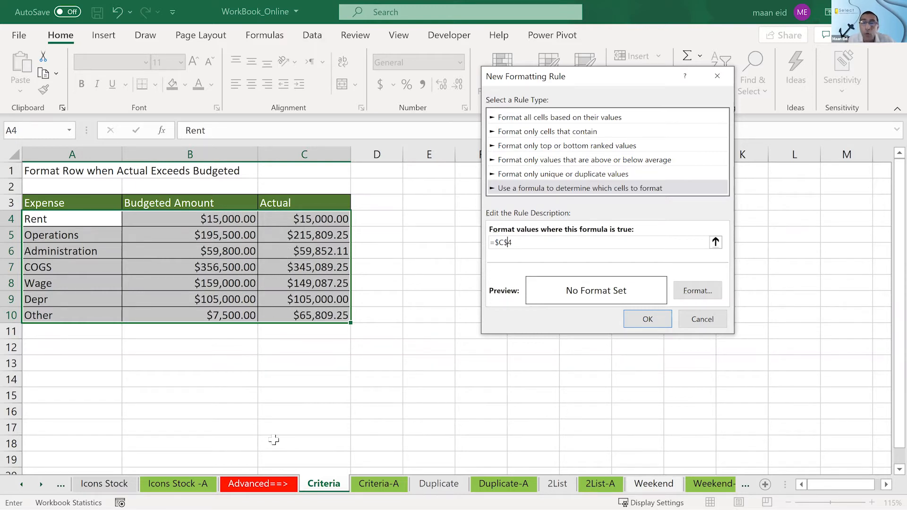
key("BackSpace")
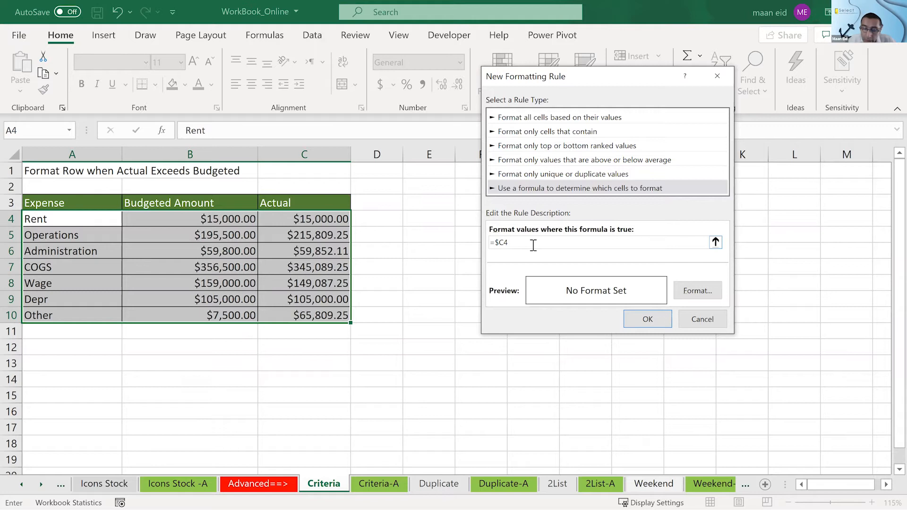
type(">")
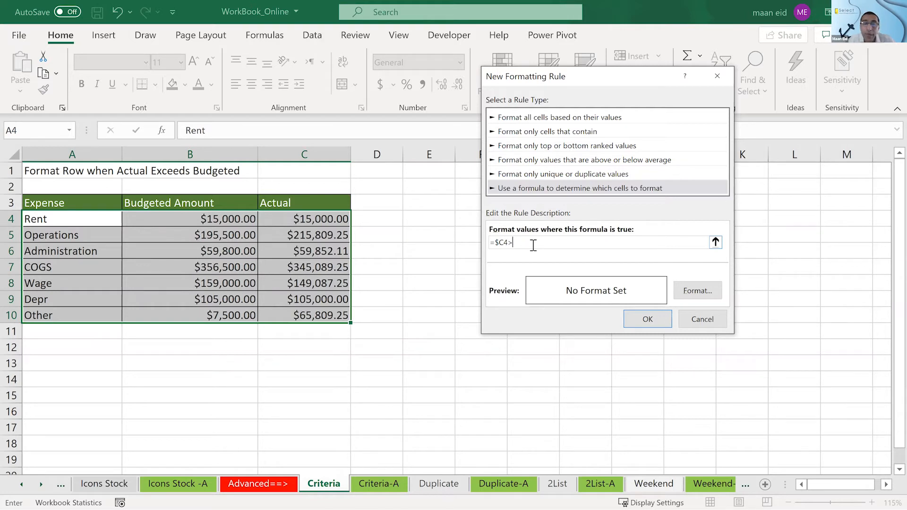
left_click(238, 215)
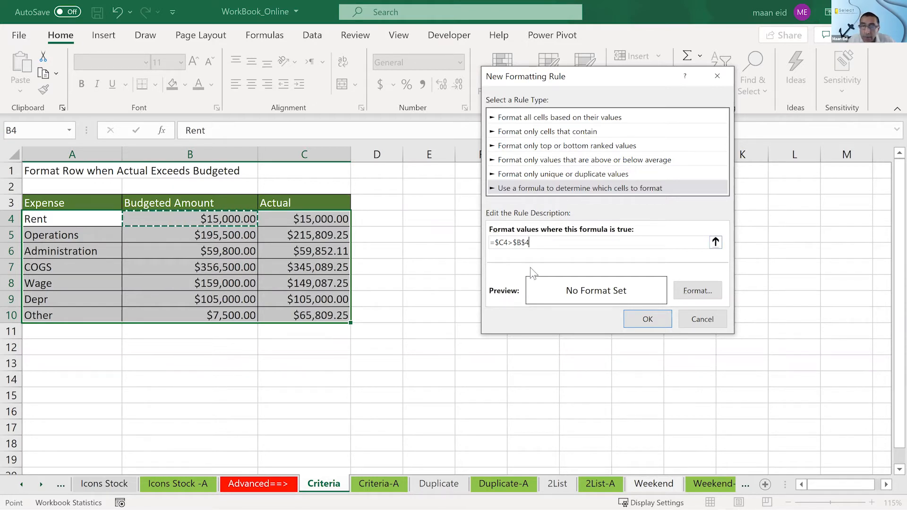
left_click(528, 242)
key("BackSpace")
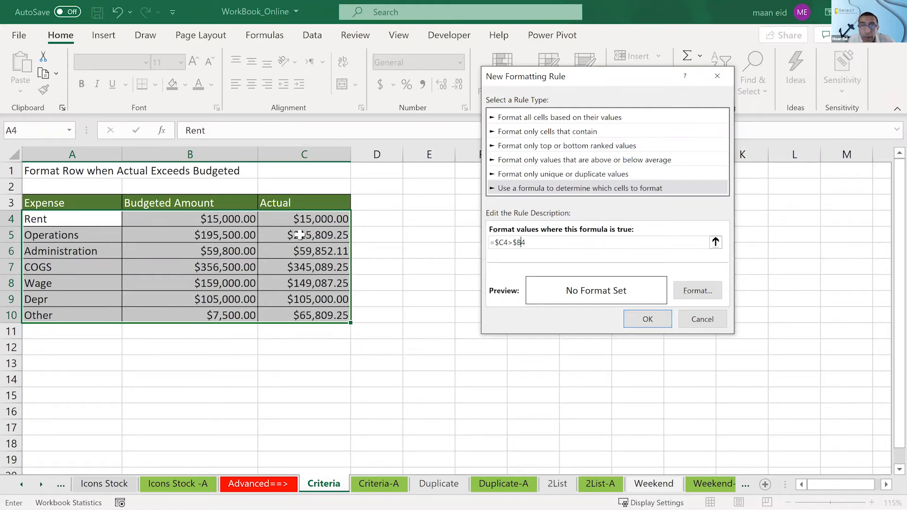
- Give the actual-exceeds-budget rule a yellow fill and apply it to the expense rows
left_click(687, 292)
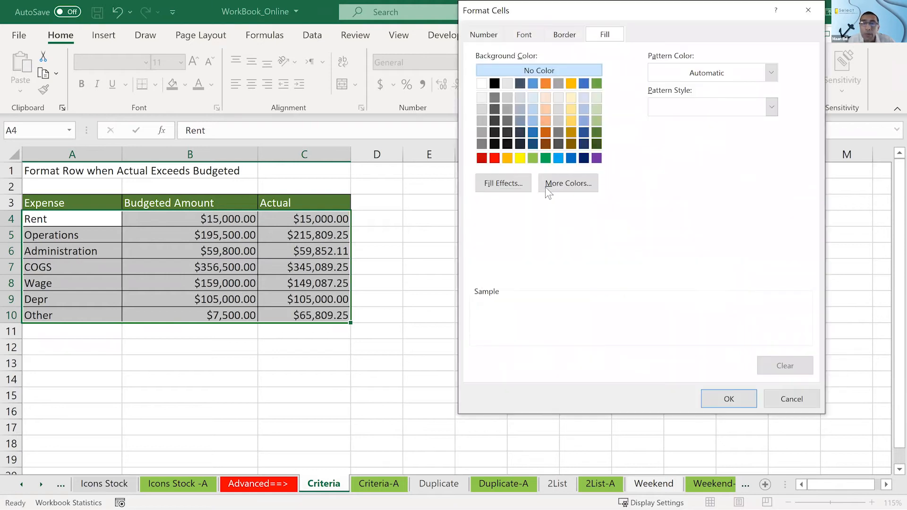
left_click(518, 158)
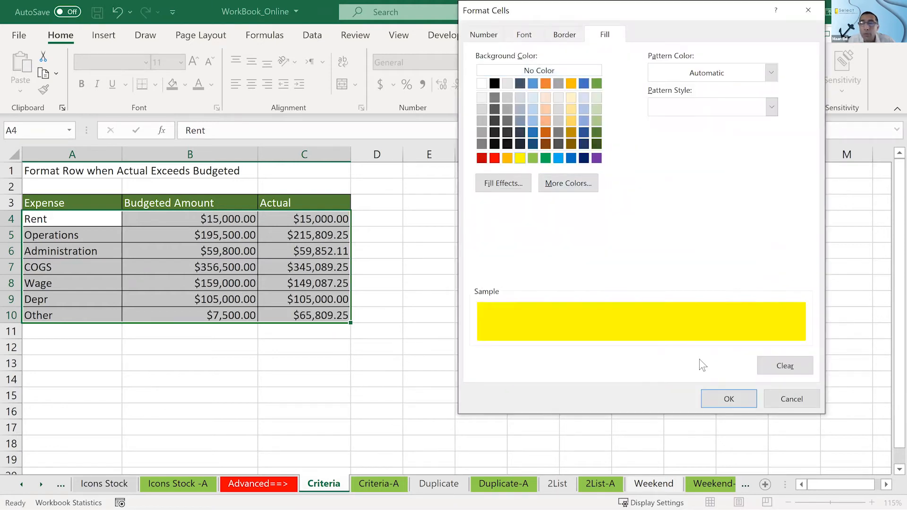
key("Return")
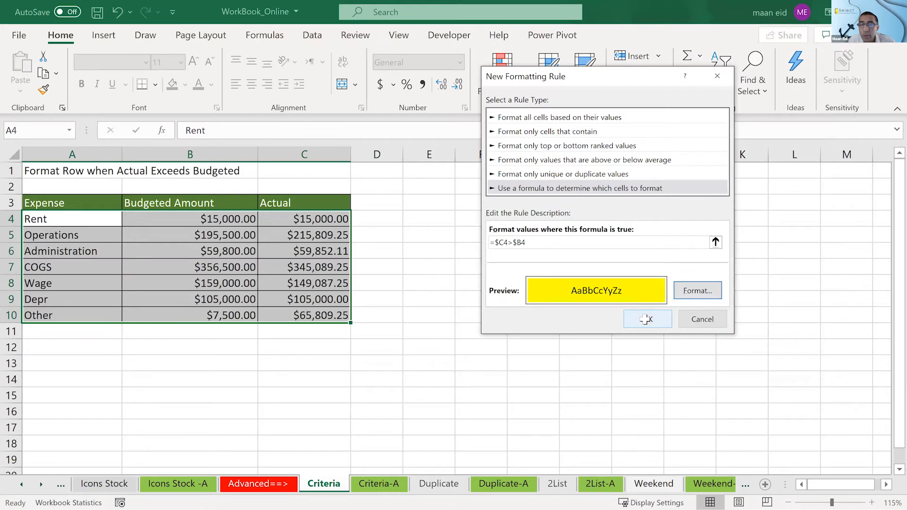
left_click(645, 319)
left_click(644, 318)
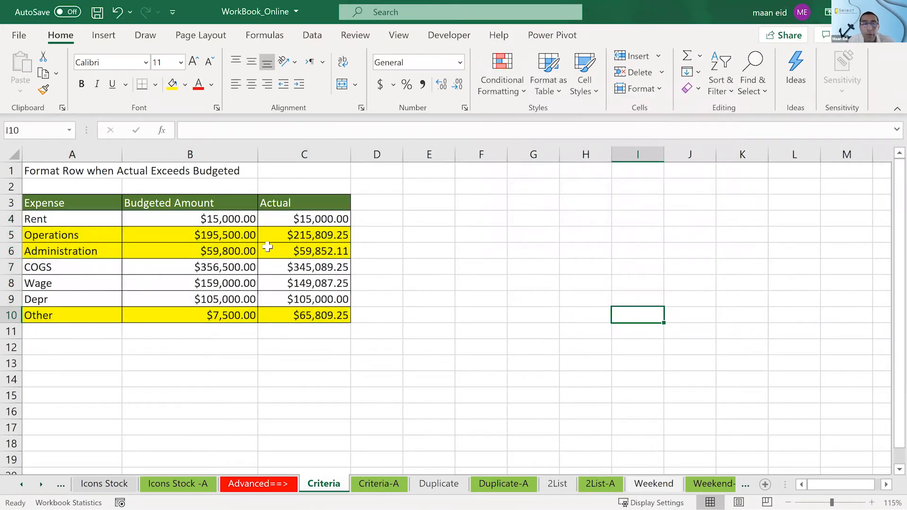
- Check the highlighting by comparing the actual and budgeted amounts in the Operations and Rent rows
left_click(285, 236)
left_click(225, 241)
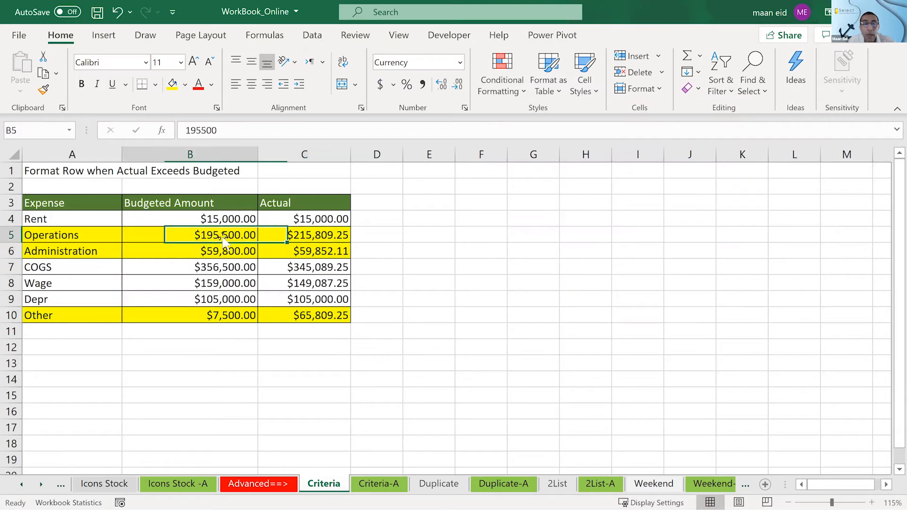
left_click(277, 220)
left_click(204, 218)
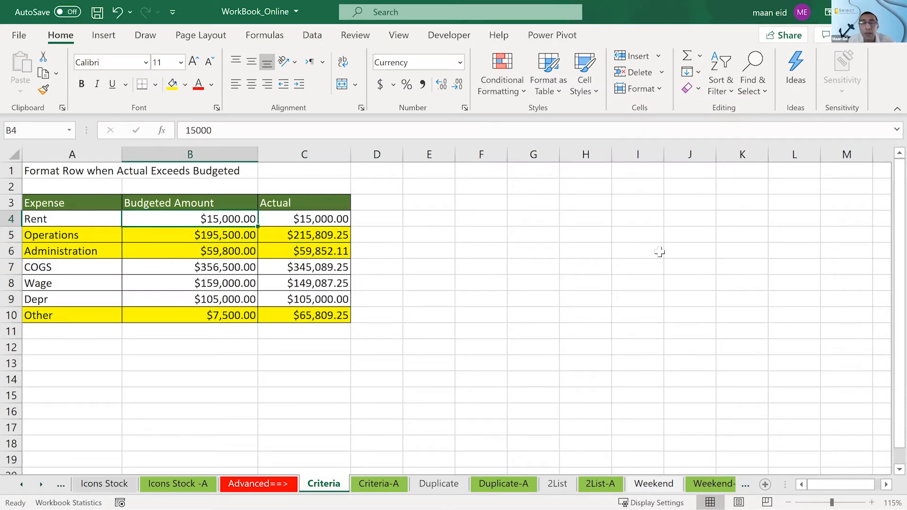
left_click(340, 218)
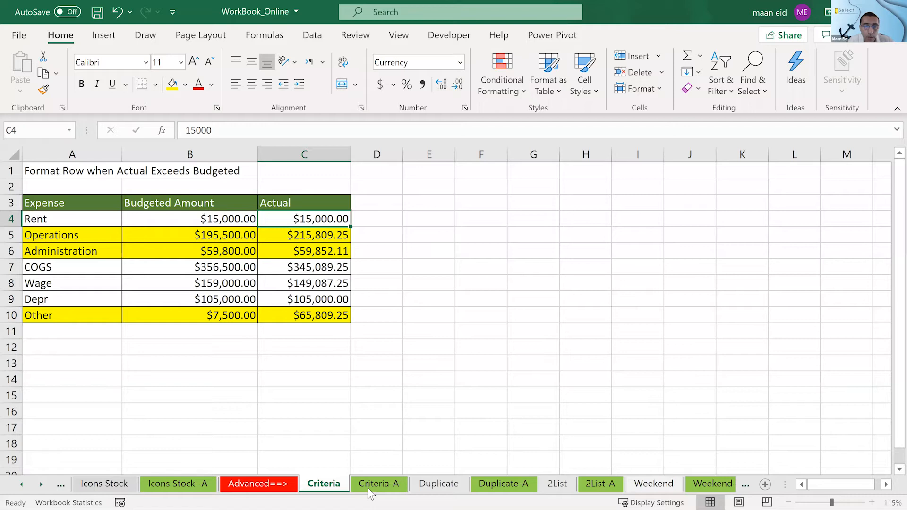
- Check the participants' reactions in the Zoom meeting window, and return to the workbook's Criteria sheet
key("super")
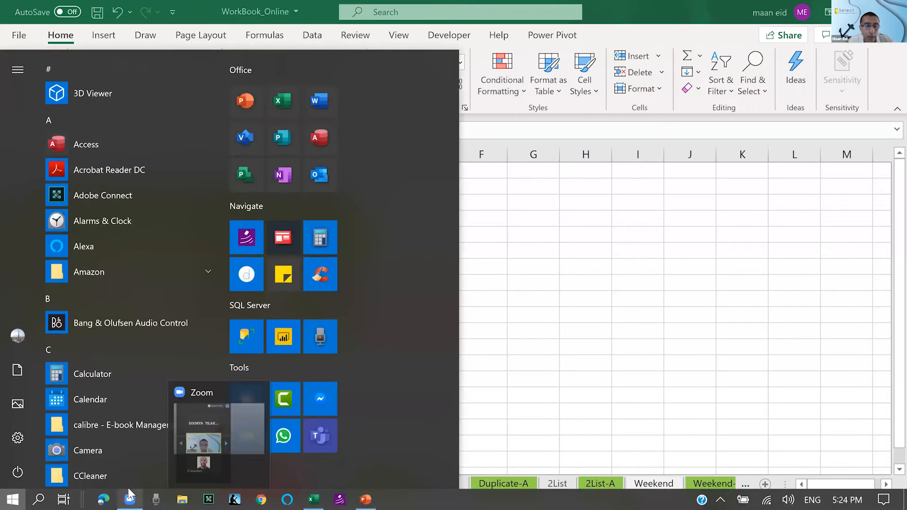
left_click(129, 488)
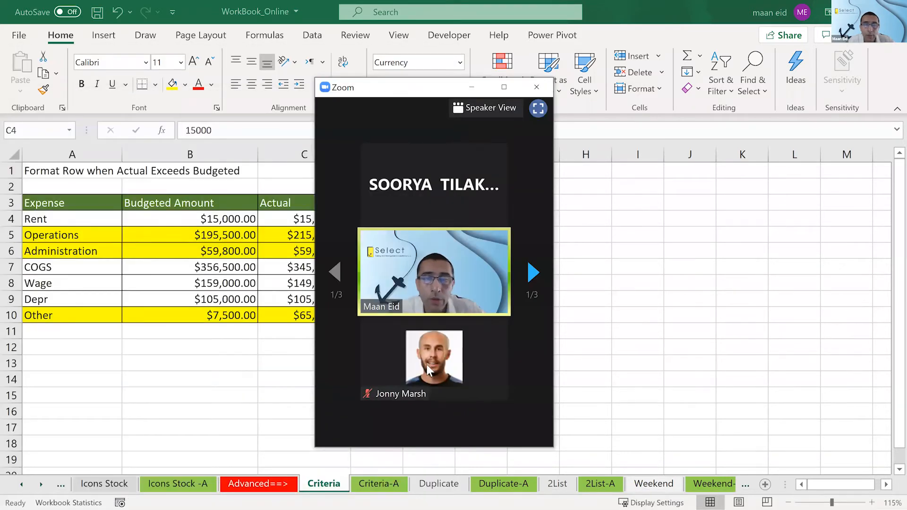
key("super")
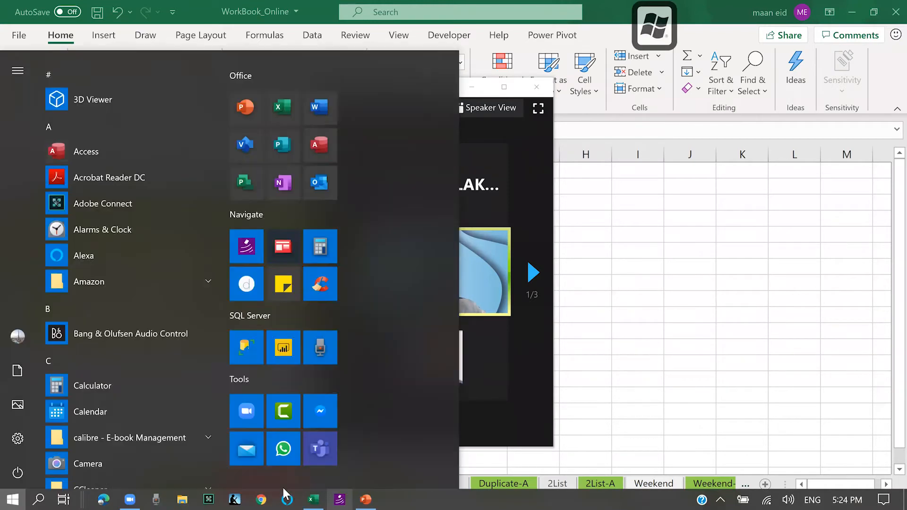
left_click(139, 494)
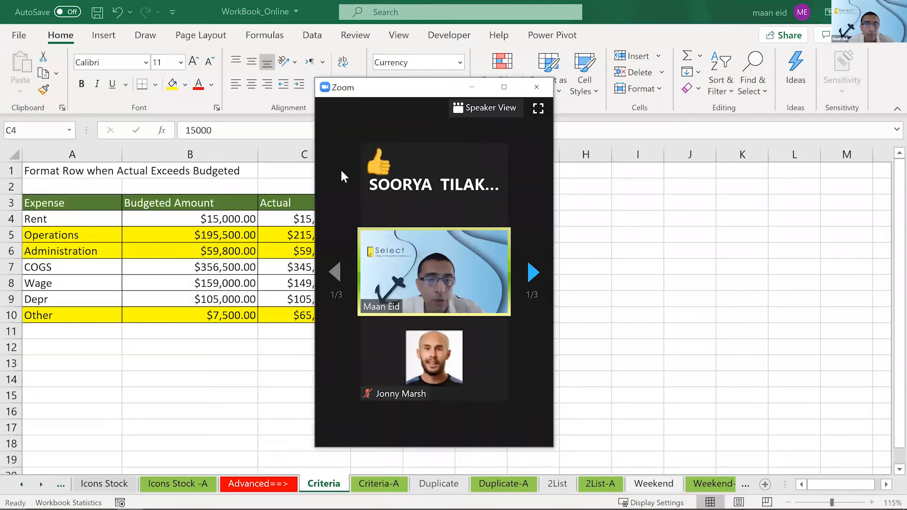
left_click(564, 388)
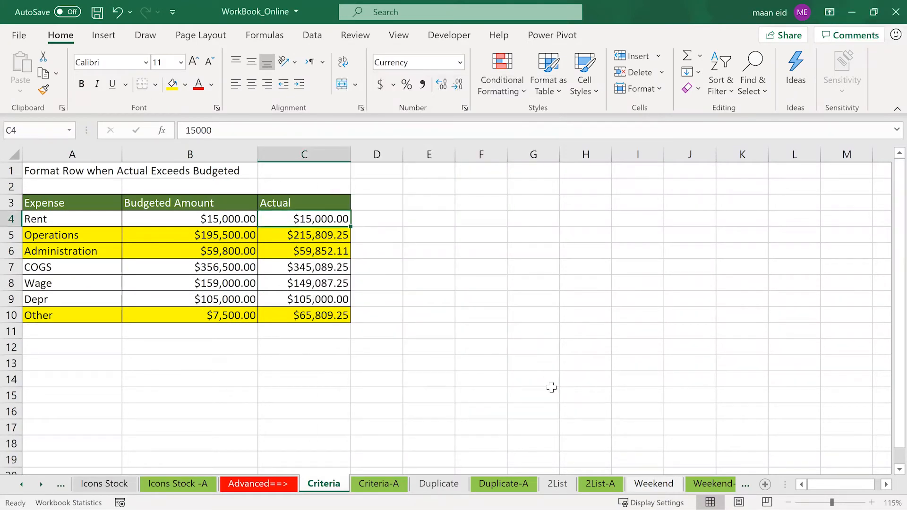
left_click(442, 275)
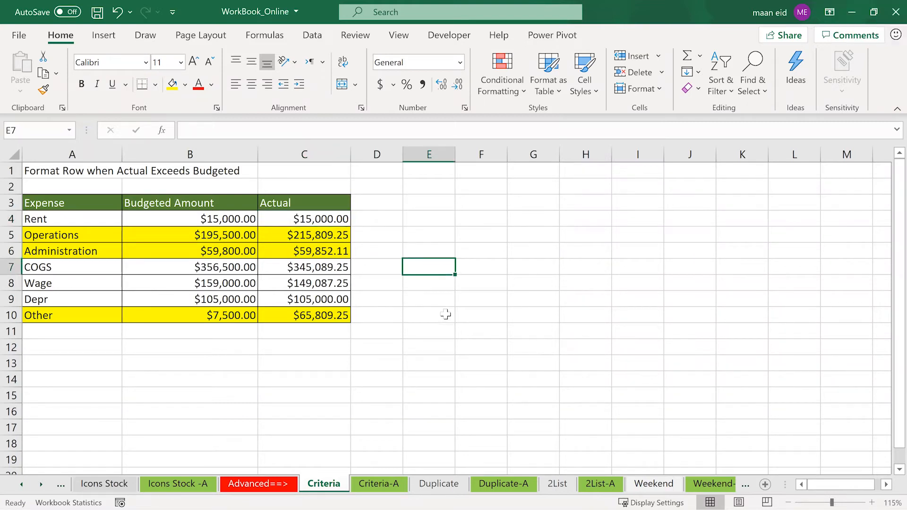
- Glance at the Criteria-A answer sheet and go on to the Duplicate sheet
left_click(394, 485)
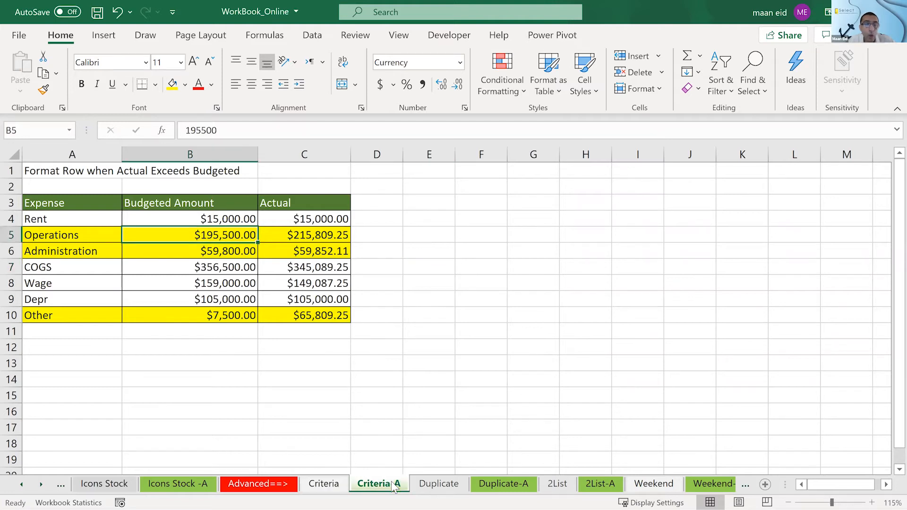
left_click(432, 482)
left_click(510, 321)
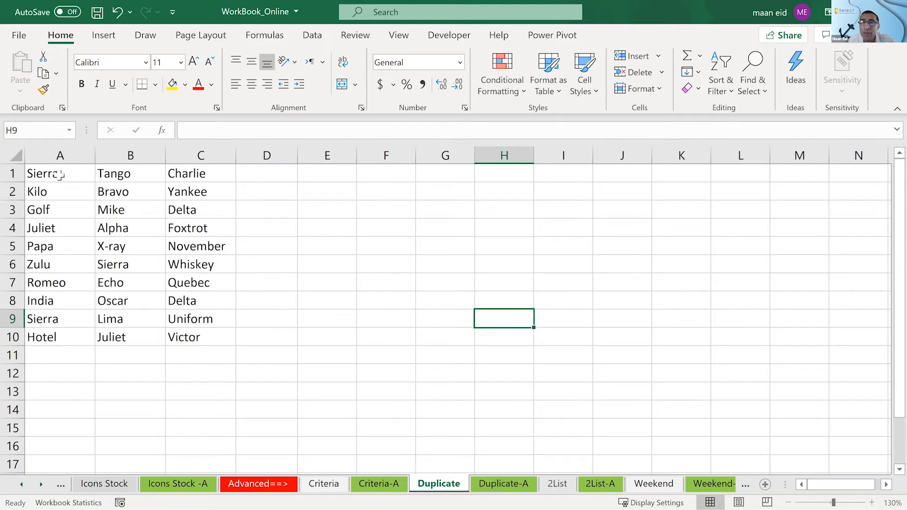
- Highlight duplicate values in A1:C10 of the Duplicate sheet using Light Red Fill with Dark Red Text
left_click_drag(58, 174, 189, 338)
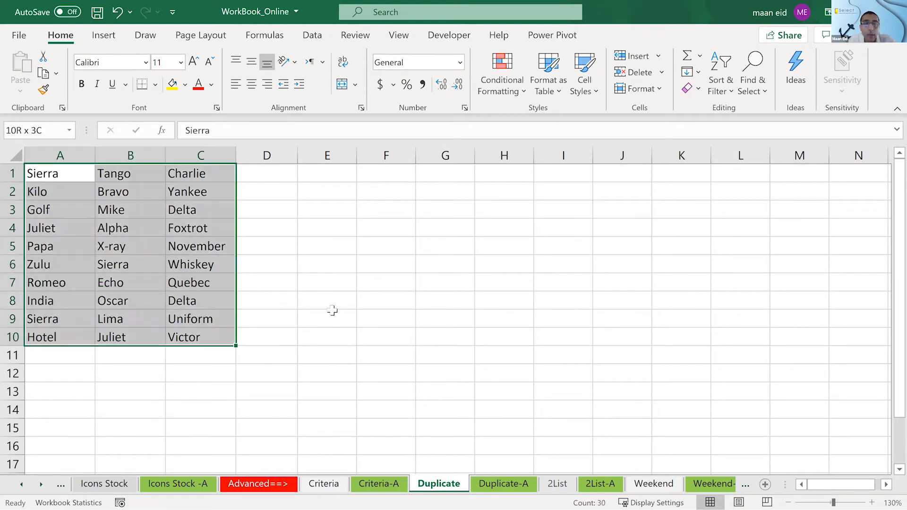
left_click(498, 94)
mouse_move(500, 106)
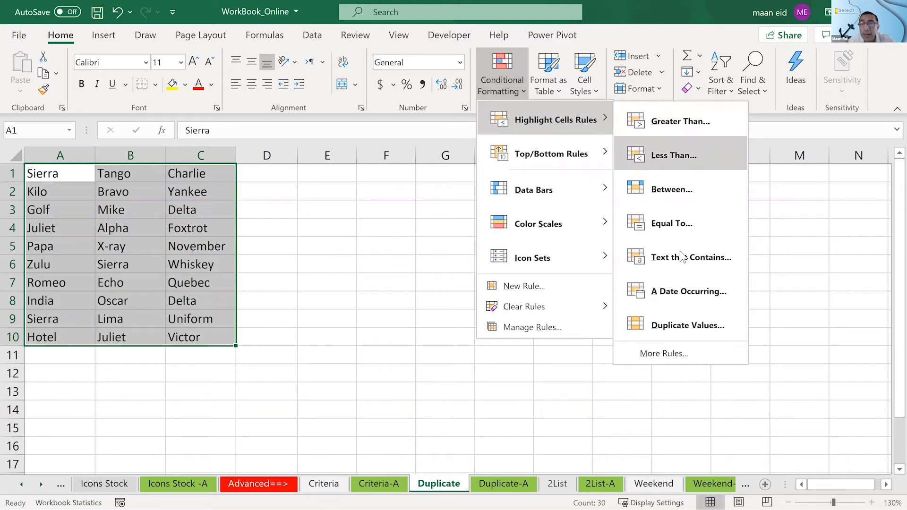
left_click(671, 325)
left_click(638, 218)
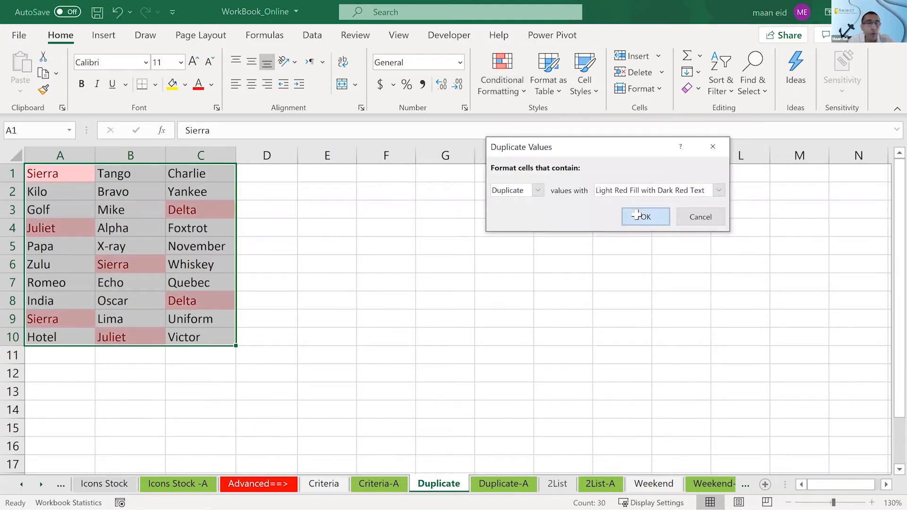
left_click(445, 227)
- Compare the highlighted Delta, Juliet and Sierra cells to see where each duplicate occurs in the list
left_click(205, 206)
left_click(200, 302)
left_click(147, 336)
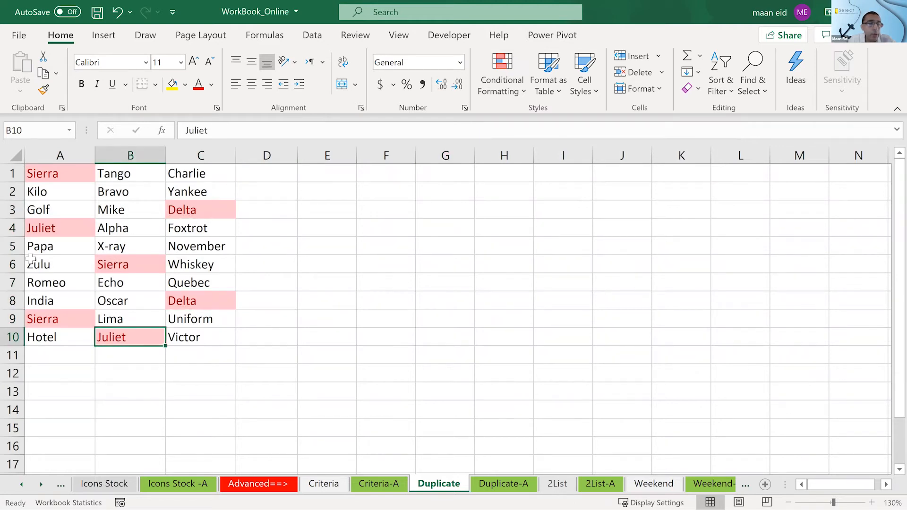
left_click(29, 225)
left_click(43, 322)
left_click(126, 262)
left_click(58, 171)
left_click(112, 264)
left_click(66, 320)
left_click(46, 178)
left_click(107, 264)
left_click(59, 321)
left_click(116, 265)
left_click(41, 174)
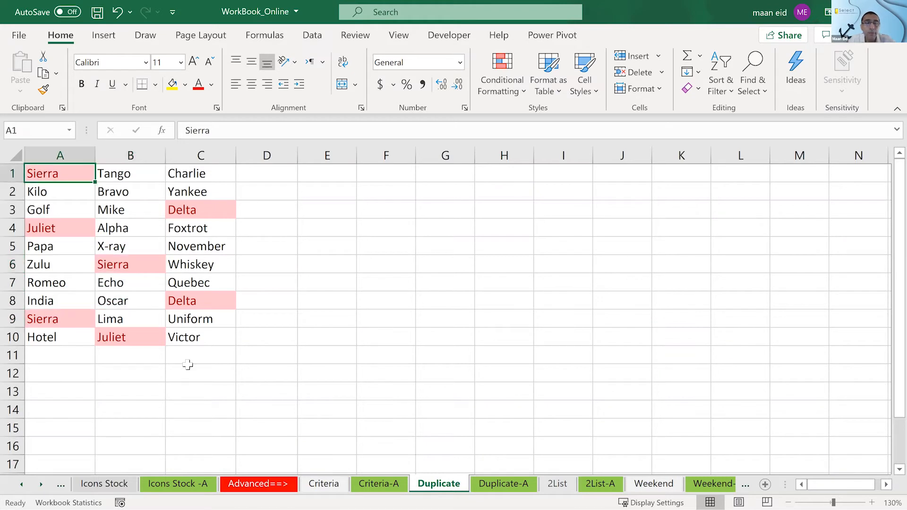
left_click(438, 340)
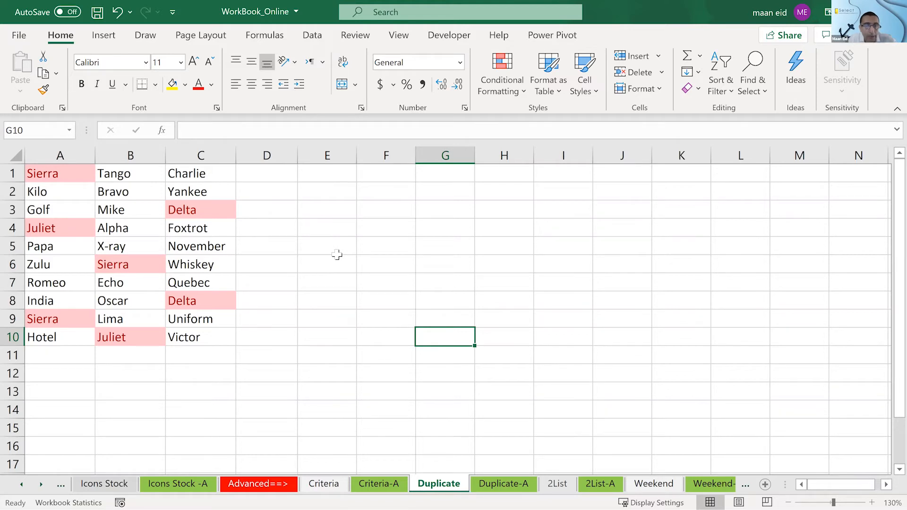
- Undo the duplicate highlighting and reapply a Duplicate Values rule with Light Red Fill with Dark Red Text to A1:C10
key("ctrl+z")
left_click(337, 255)
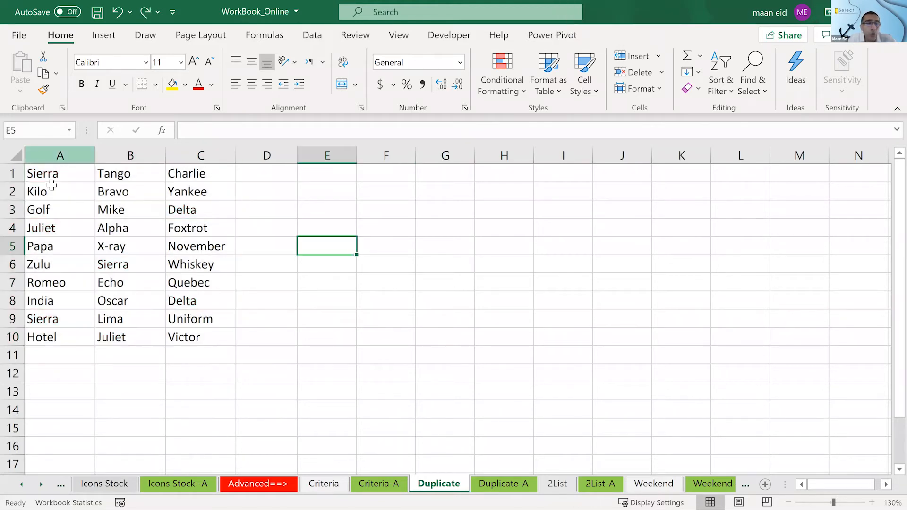
left_click_drag(47, 175, 183, 330)
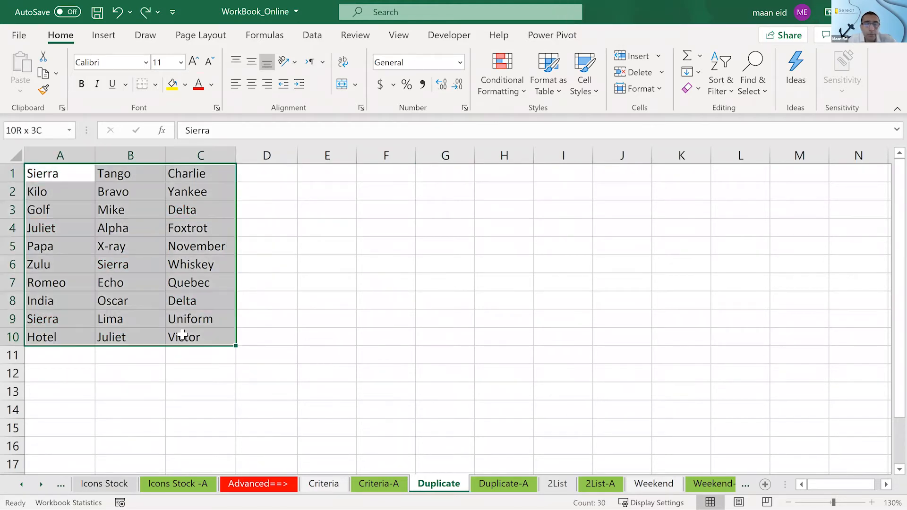
left_click(512, 63)
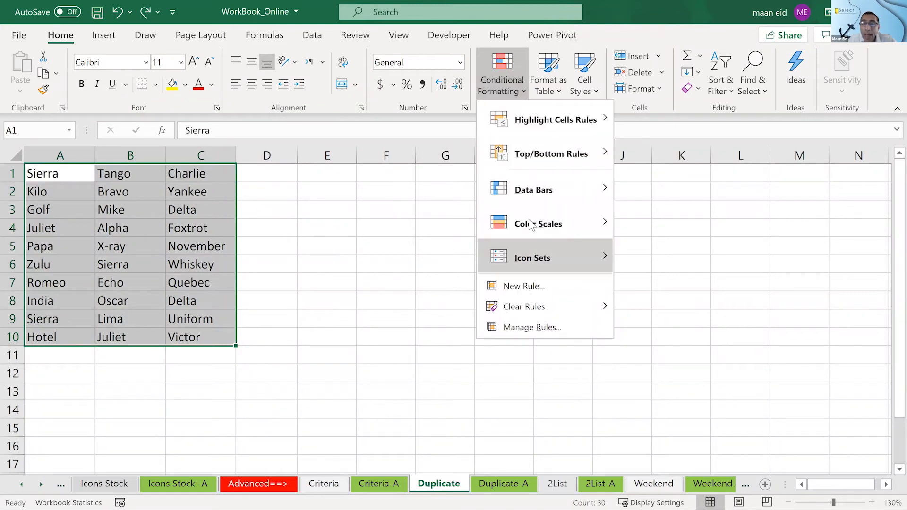
mouse_move(540, 121)
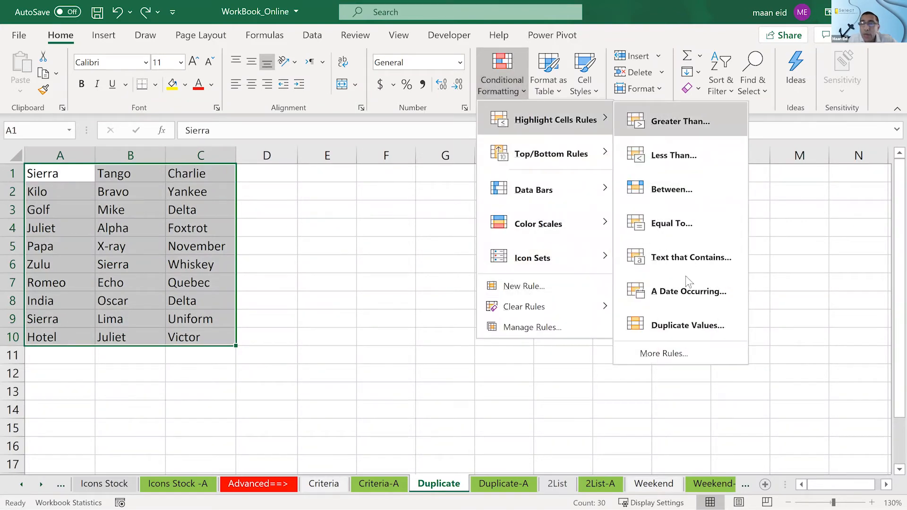
left_click(691, 321)
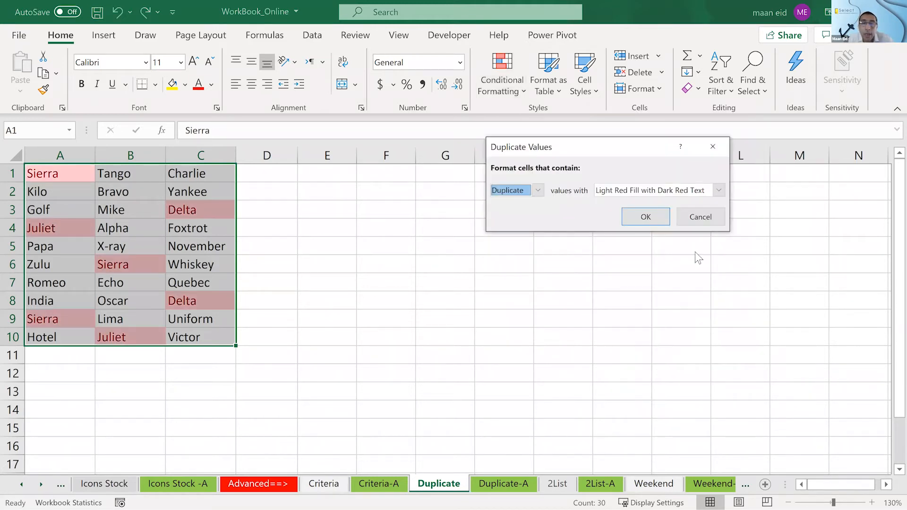
left_click(644, 217)
left_click(386, 282)
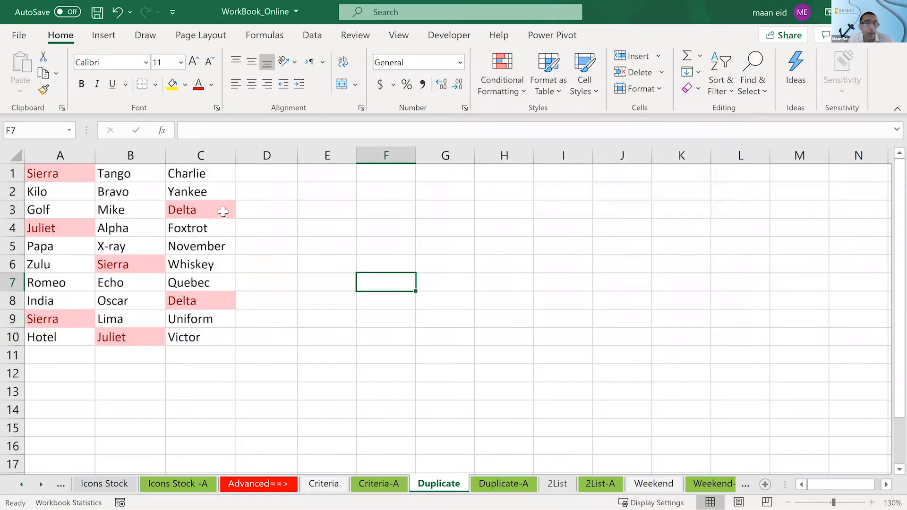
- Check the reapplied highlighting on the Delta cells and on the Sierra cells across columns A and B
left_click(223, 211)
left_click(208, 301)
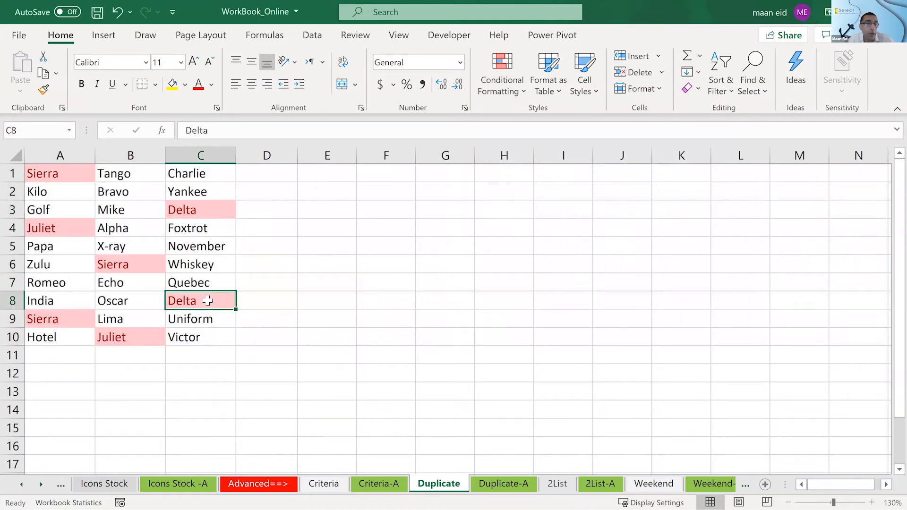
left_click(113, 267)
left_click(65, 172)
left_click(59, 316)
left_click(471, 316)
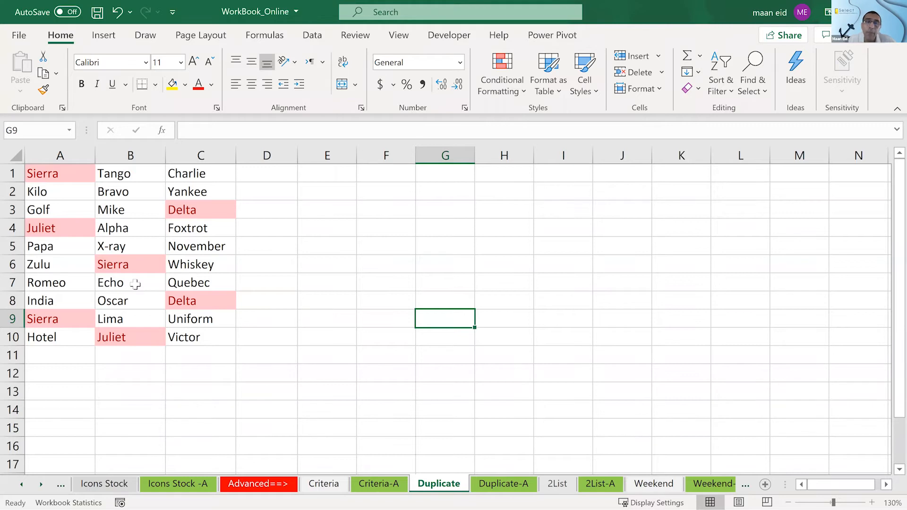
- Clear the conditional formatting rules from the word list in A1:C10
type("z")
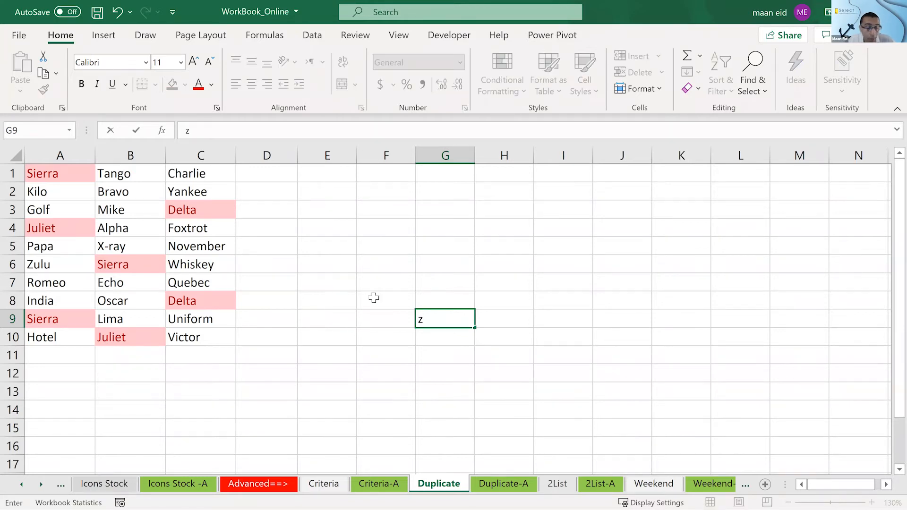
key("ctrl+z")
left_click_drag(64, 176, 196, 334)
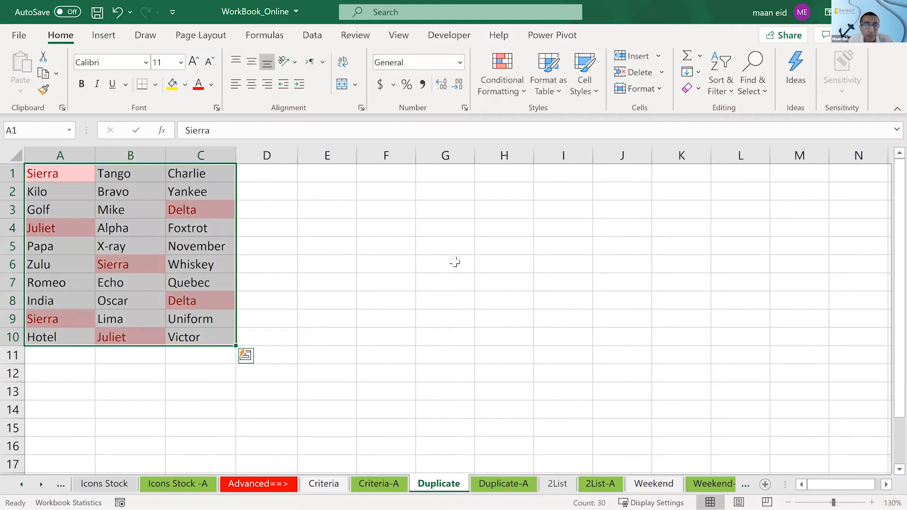
left_click(507, 91)
mouse_move(539, 308)
left_click(700, 328)
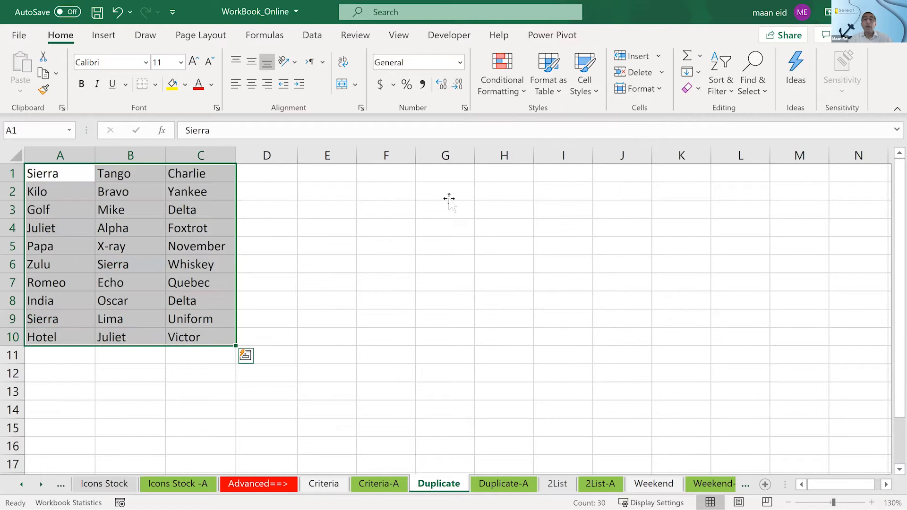
left_click(448, 197)
- Check the Zoom meeting window for participants' responses, and minimize it to get back to the workbook
key("super")
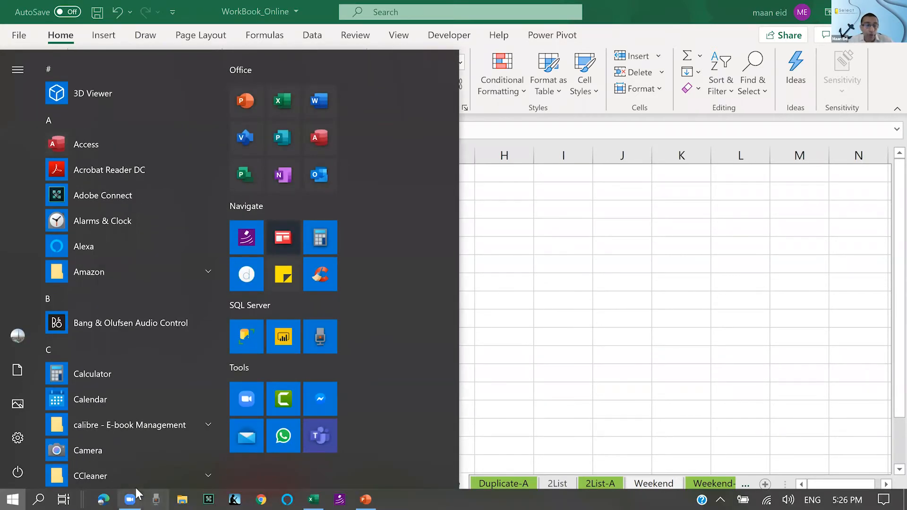
left_click(135, 489)
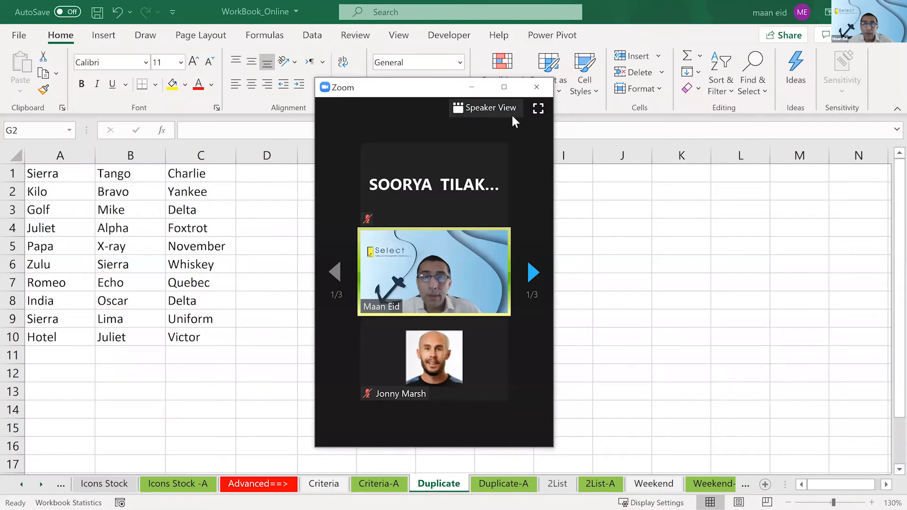
left_click(507, 88)
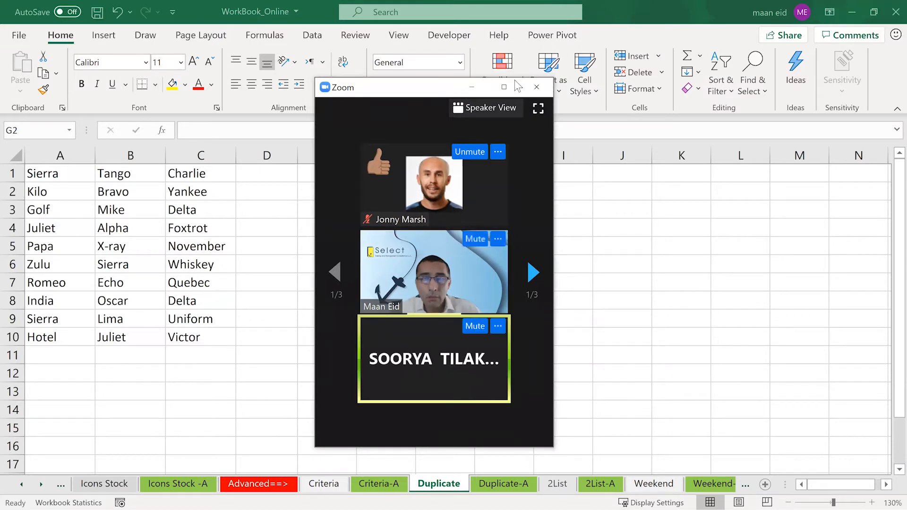
left_click(473, 93)
- Enter the formula =COUNTIF(A1:C10,A2) in cell E4 to count how often the word in A2 occurs in the list
left_click(336, 231)
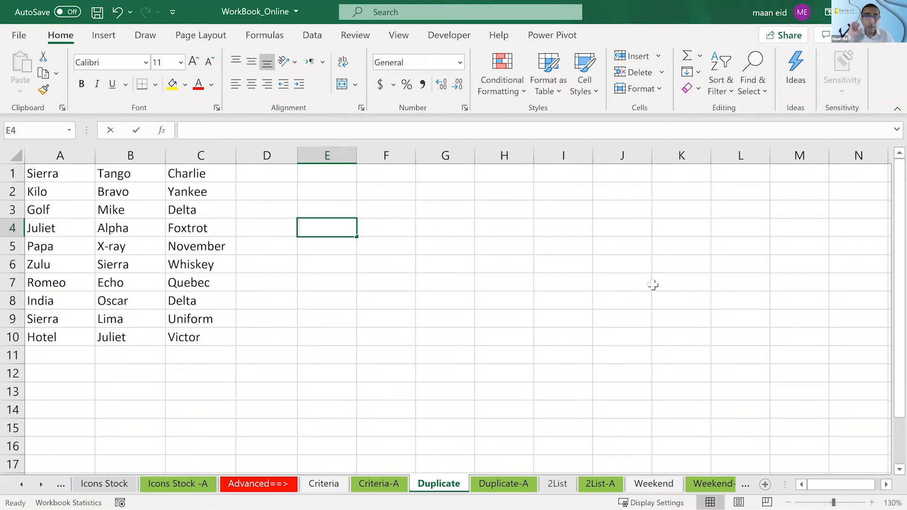
type("=")
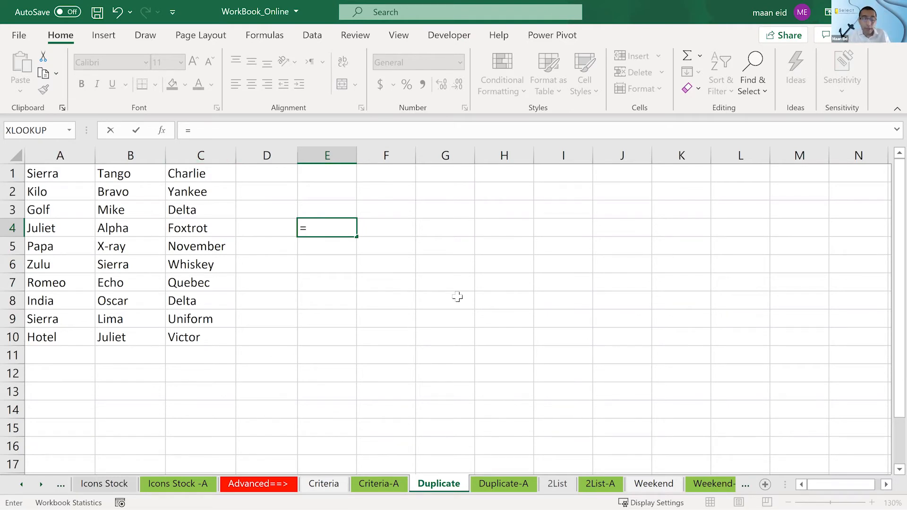
type("co")
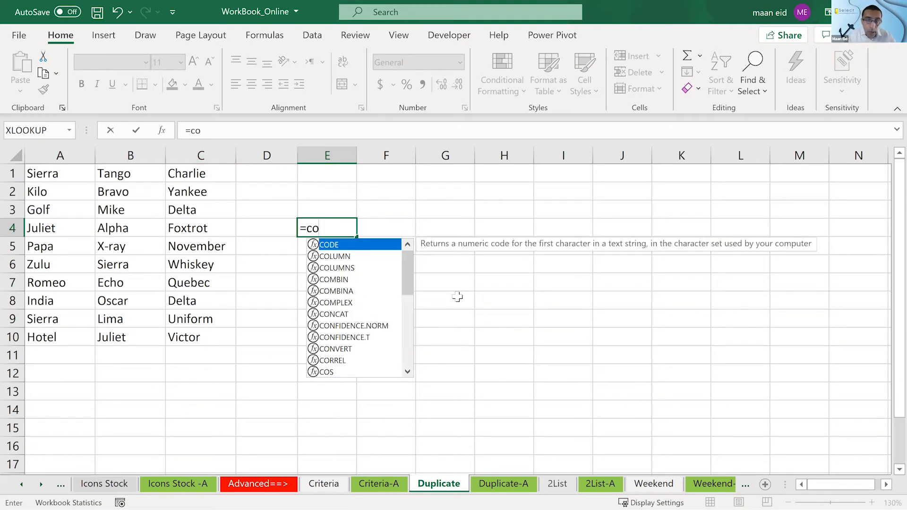
type("unif")
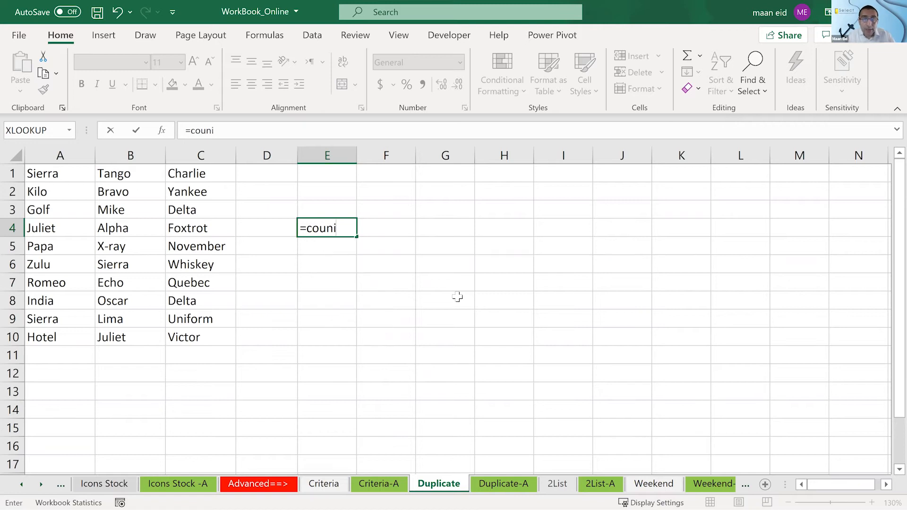
key("BackSpace")
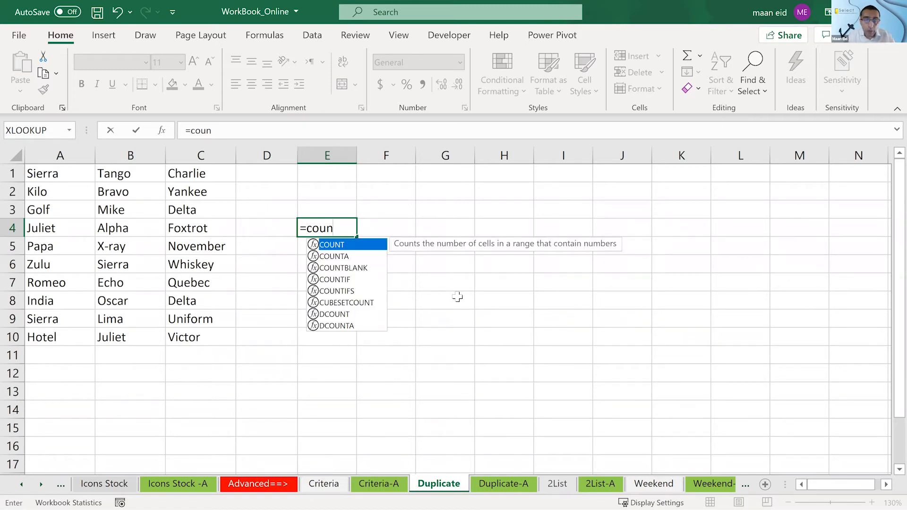
type("t")
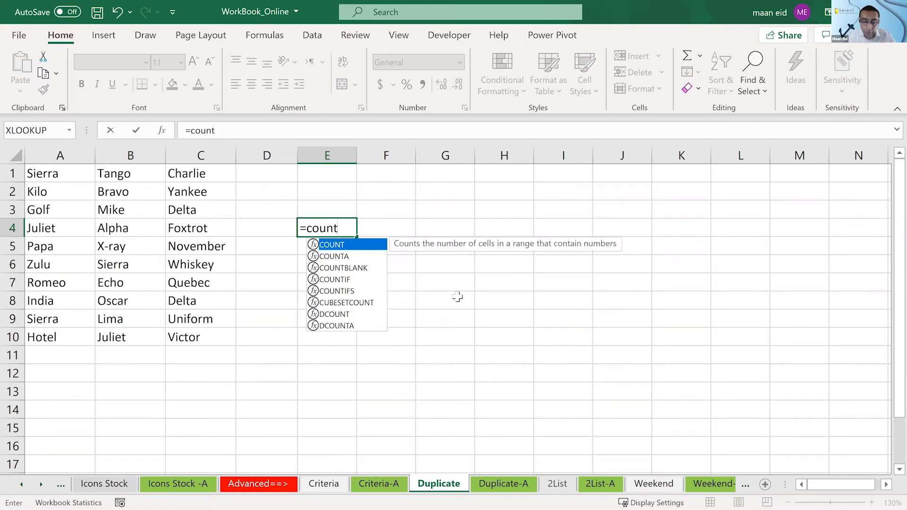
type("i")
key("Tab")
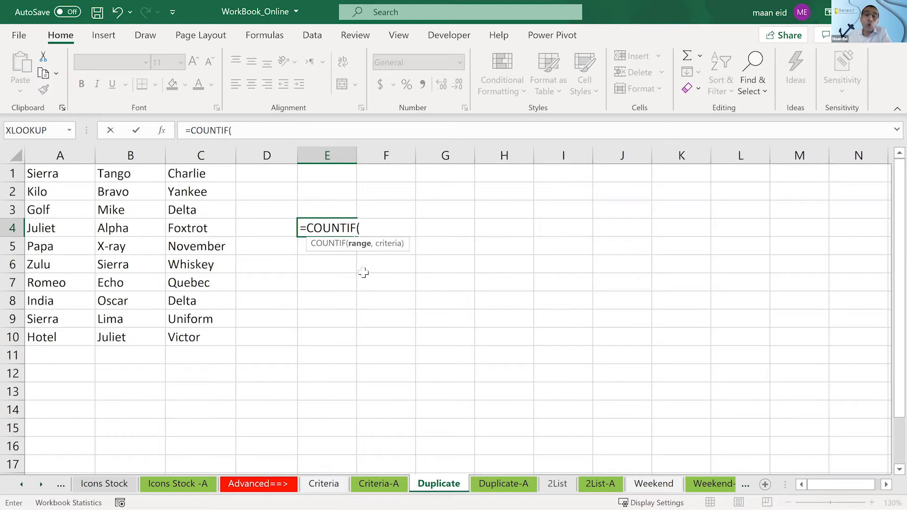
left_click_drag(68, 173, 223, 339)
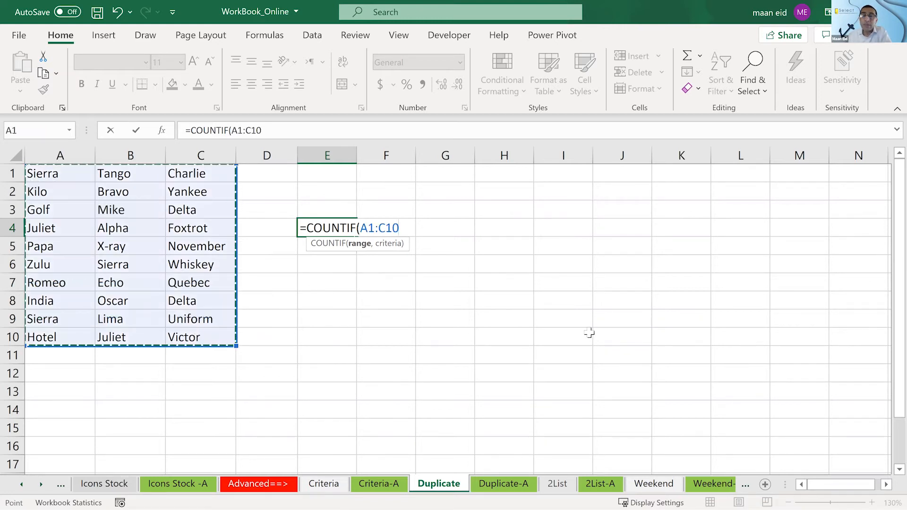
type(",")
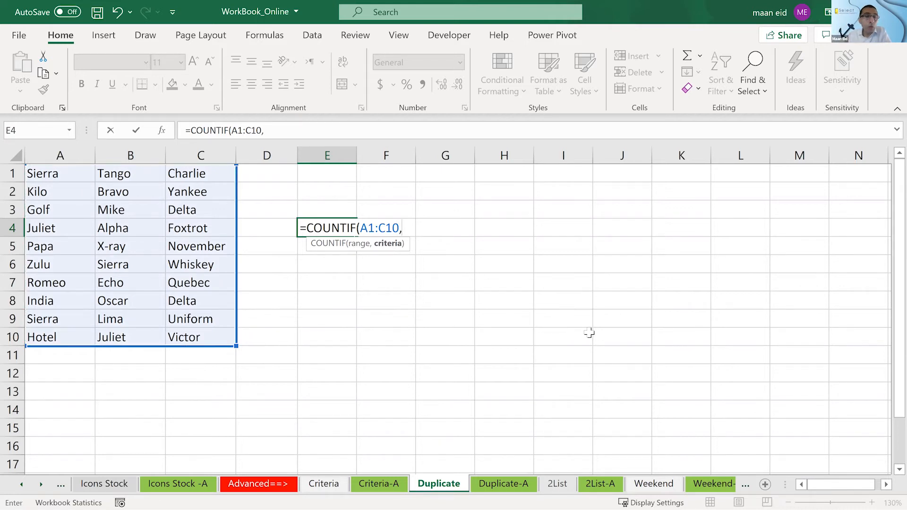
left_click(57, 193)
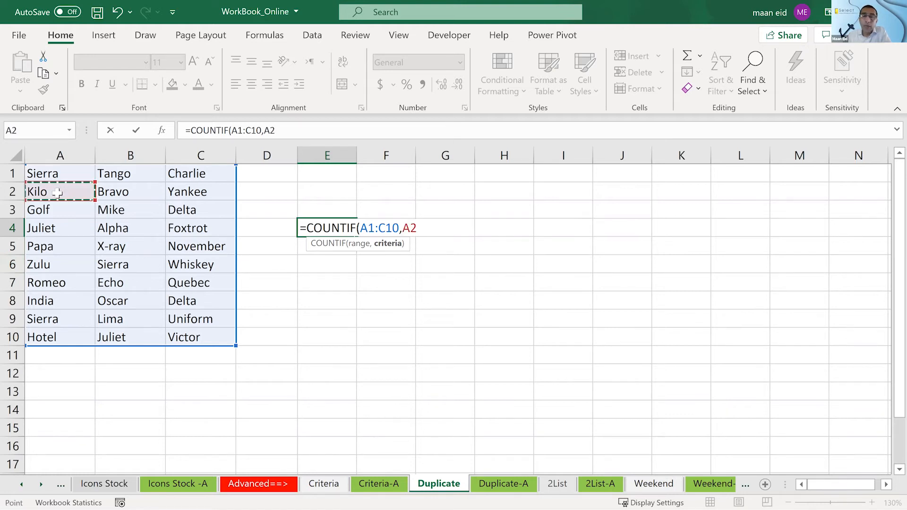
key("Return")
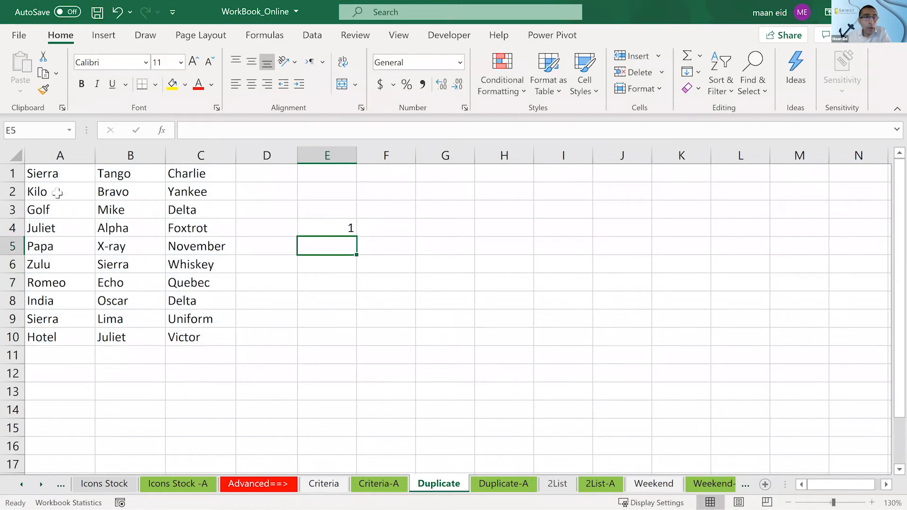
- Change the COUNTIF criteria in E4 to cell A1 so it counts Sierra
left_click(57, 193)
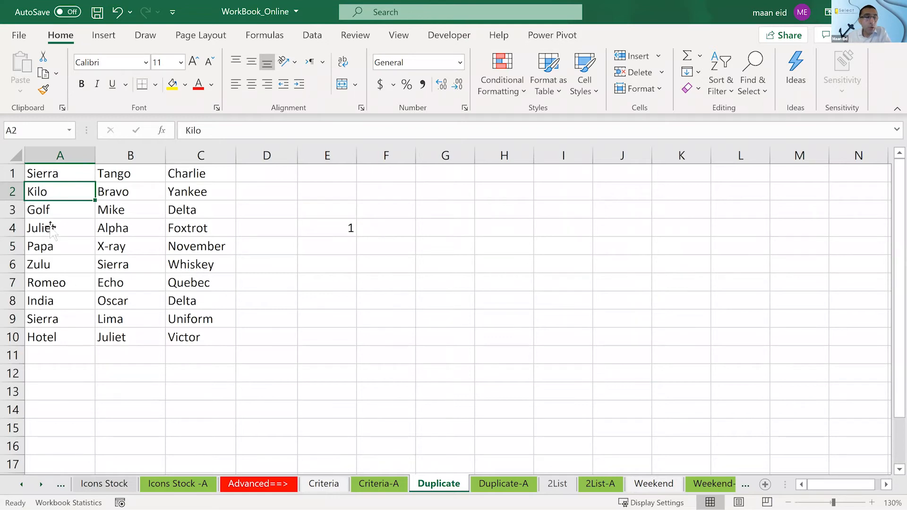
left_click(310, 227)
double_click(312, 227)
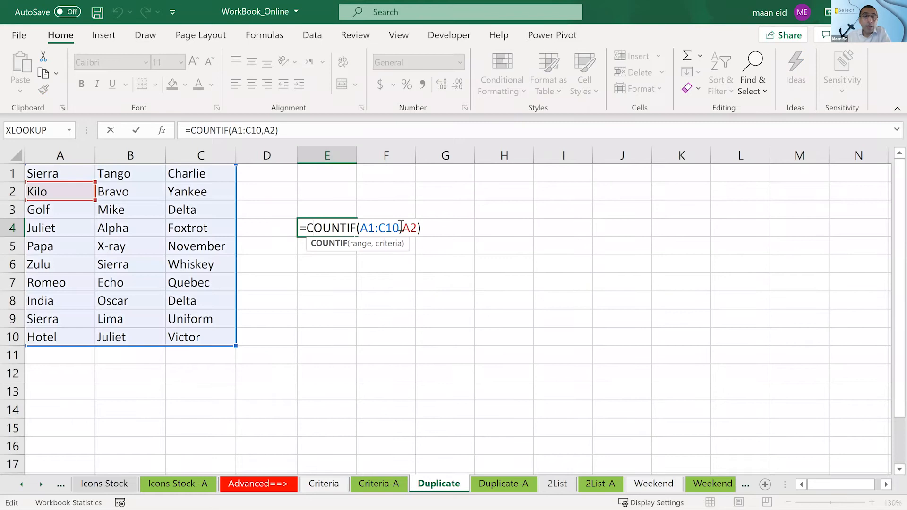
left_click(409, 231)
left_click_drag(51, 199, 49, 181)
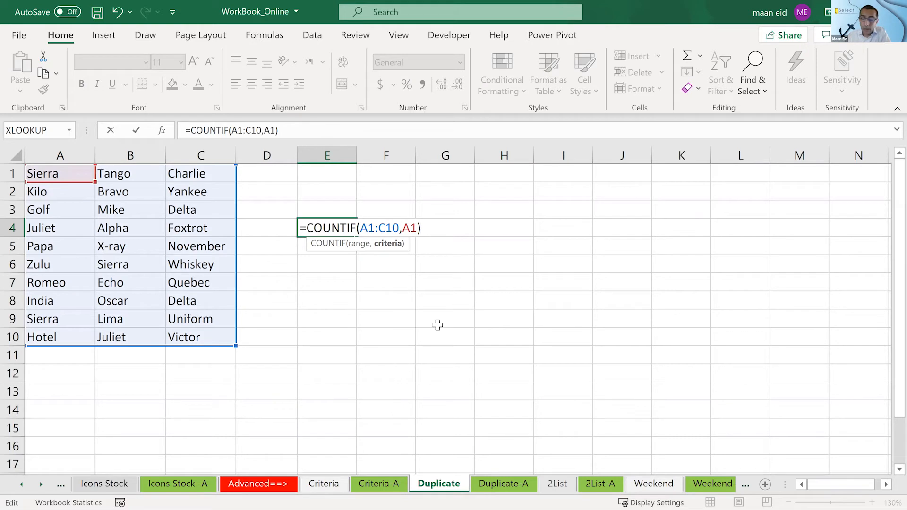
key("Return")
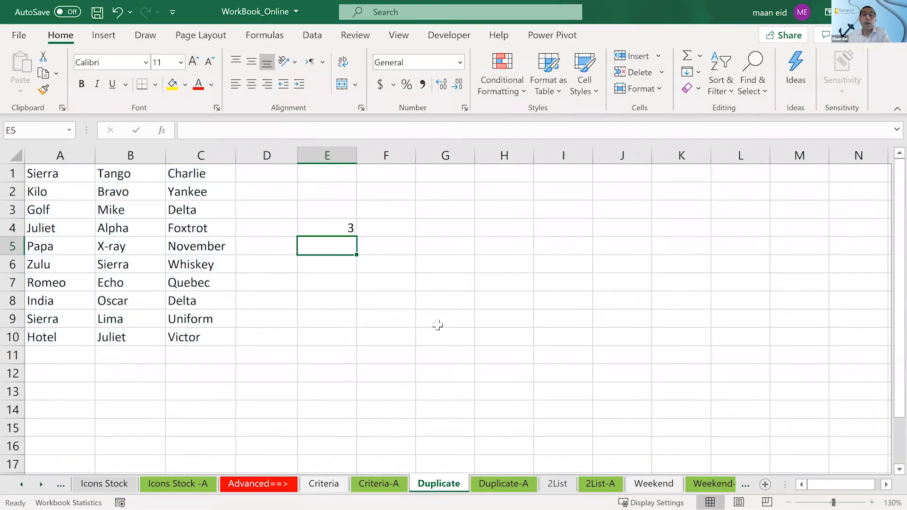
- Change the COUNTIF criteria in E4 to cell A4 and compare the Juliet entries in A4 and B10
left_click(338, 235)
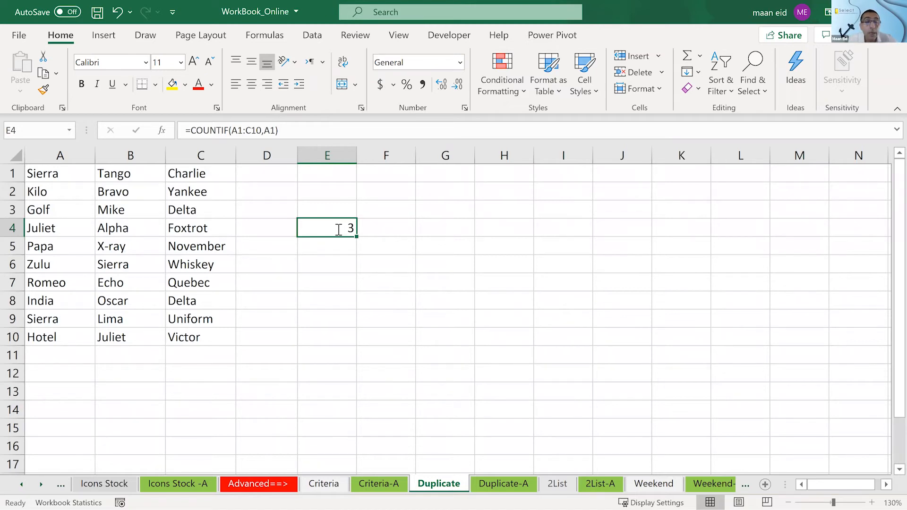
double_click(339, 230)
left_click_drag(57, 184, 57, 229)
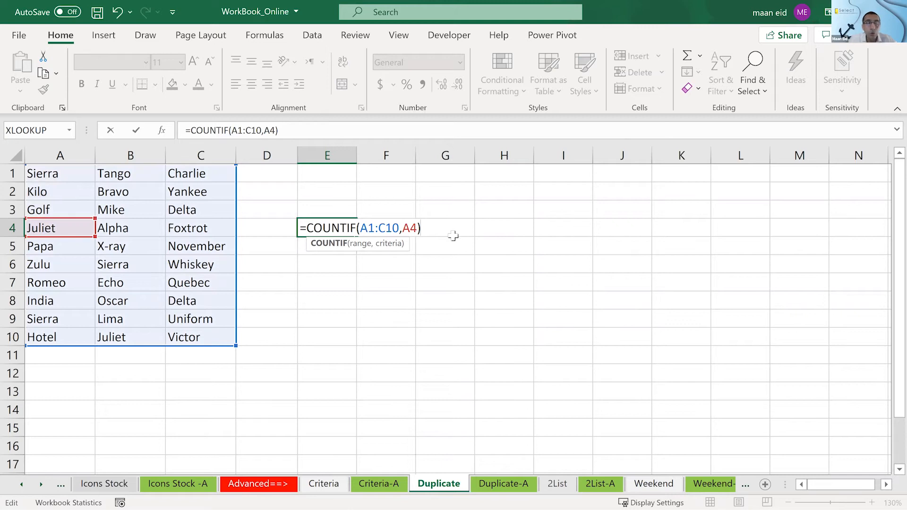
key("Return")
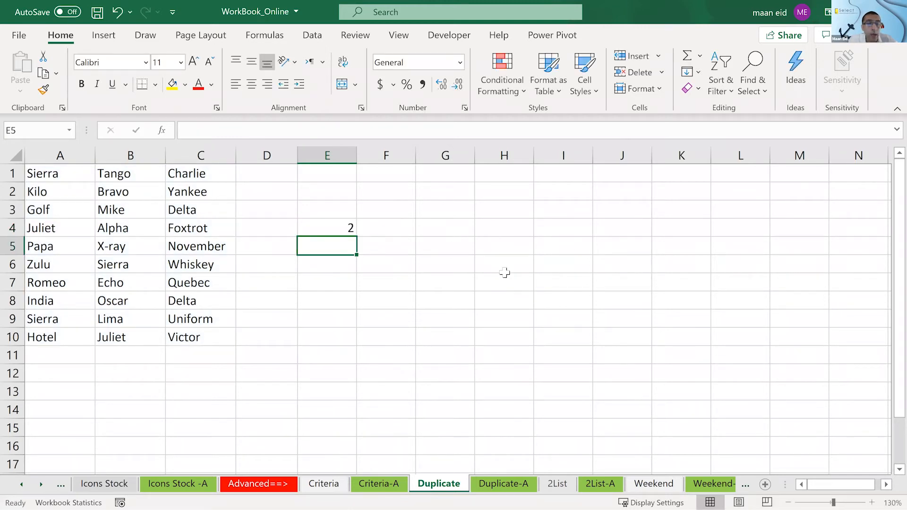
left_click(58, 229)
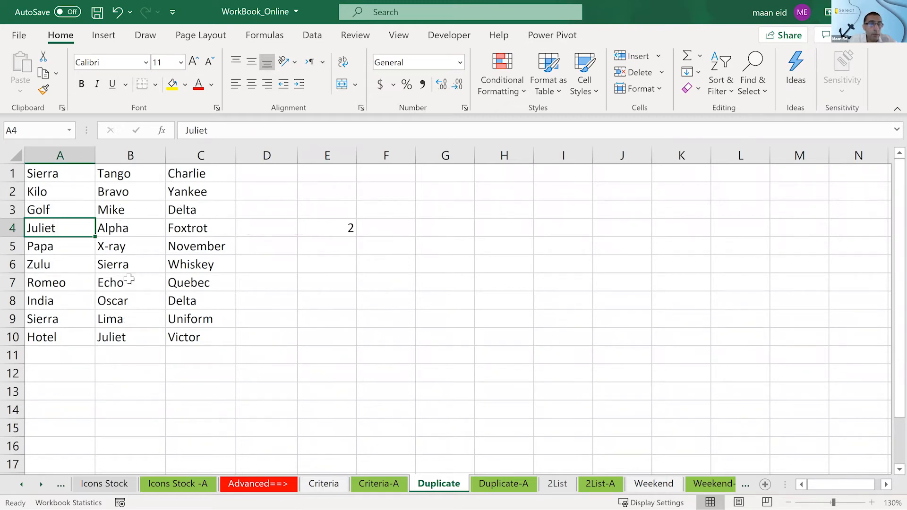
left_click(145, 338)
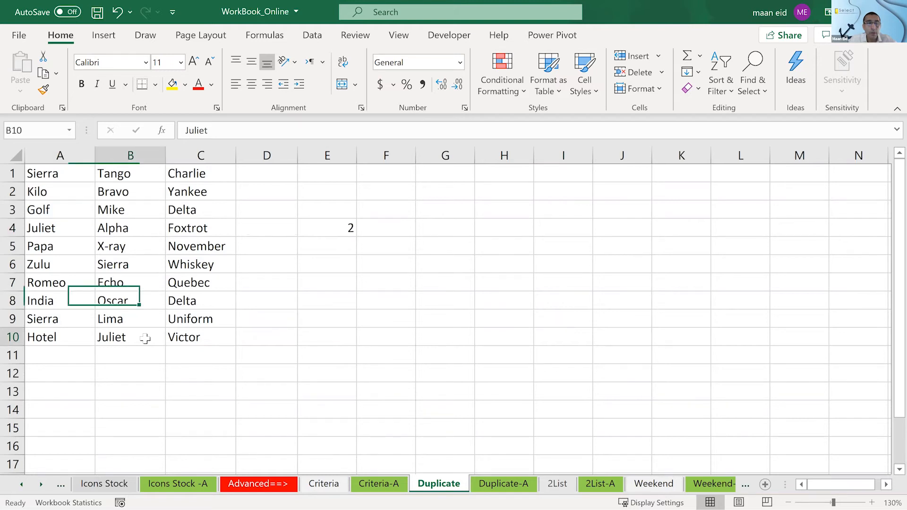
left_click(55, 229)
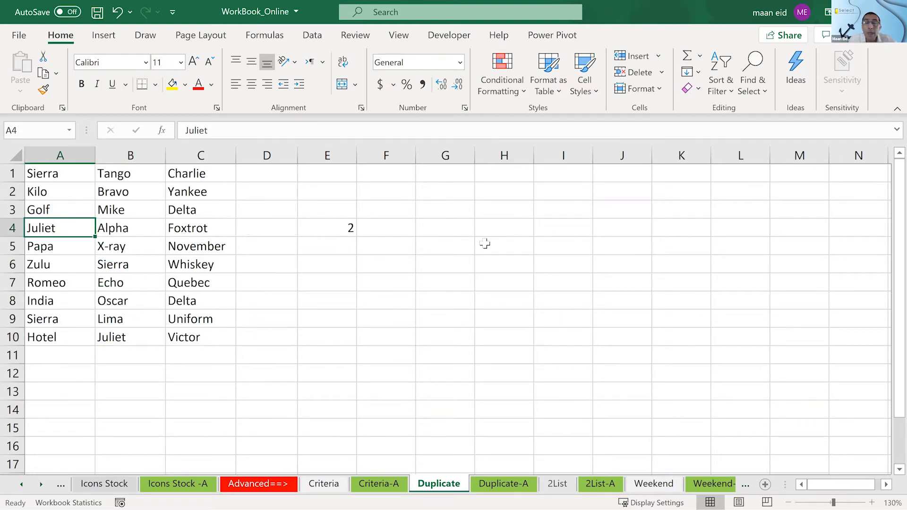
- Change the COUNTIF criteria in E4 to cell C5 and check the November entry against the count
key("Right")
key("Right")
key("Right")
key("Right")
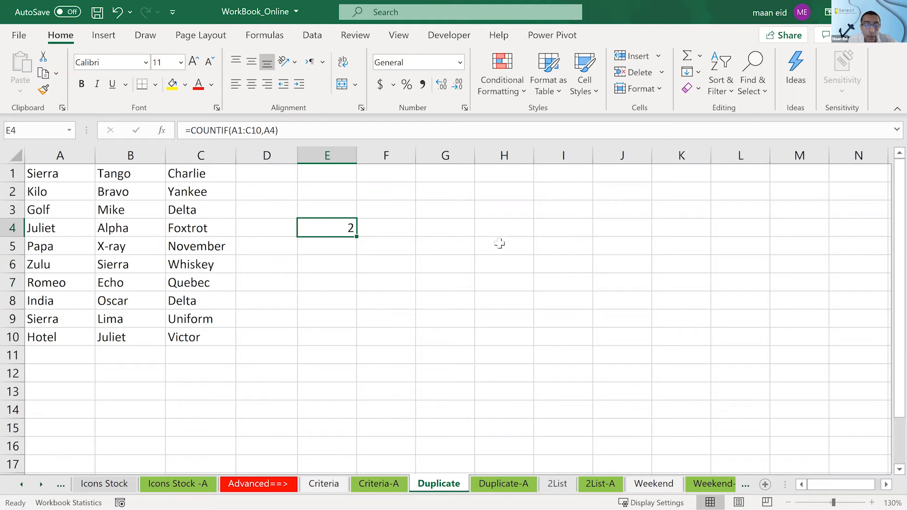
key("F3")
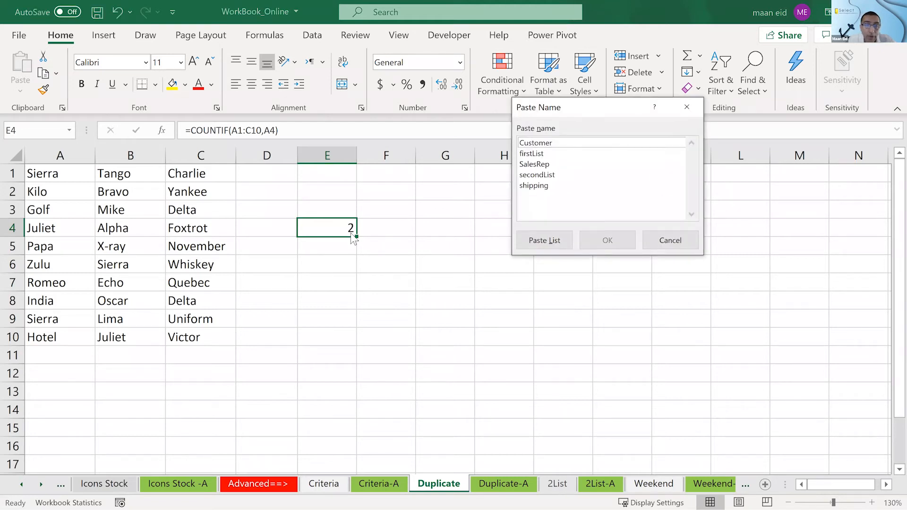
left_click(651, 242)
double_click(328, 219)
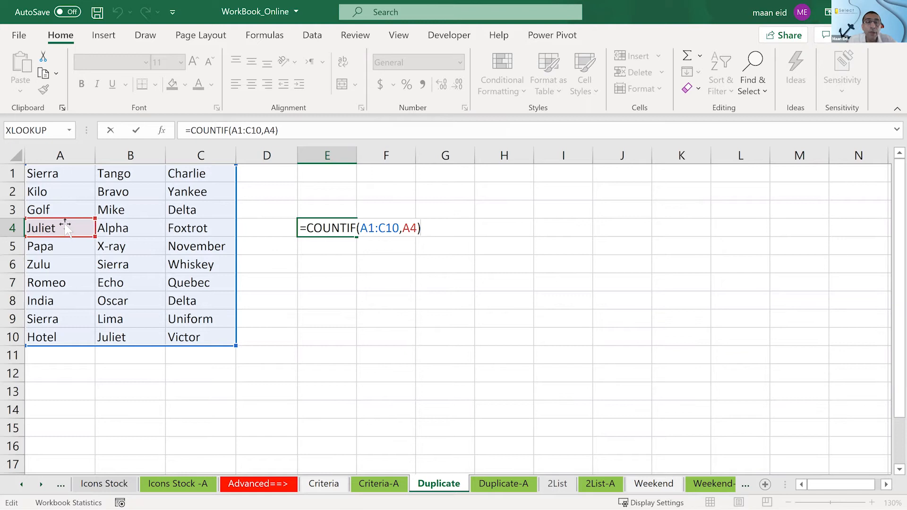
left_click_drag(67, 221, 202, 246)
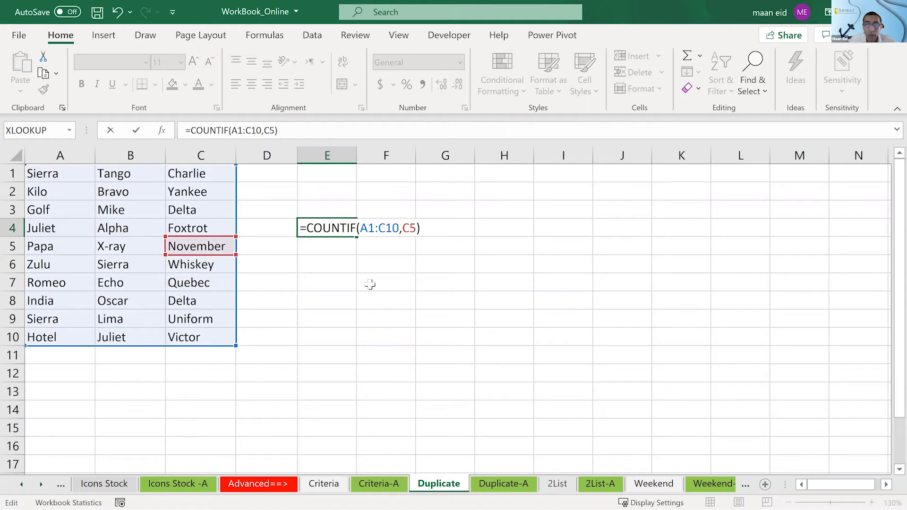
key("Return")
left_click(216, 249)
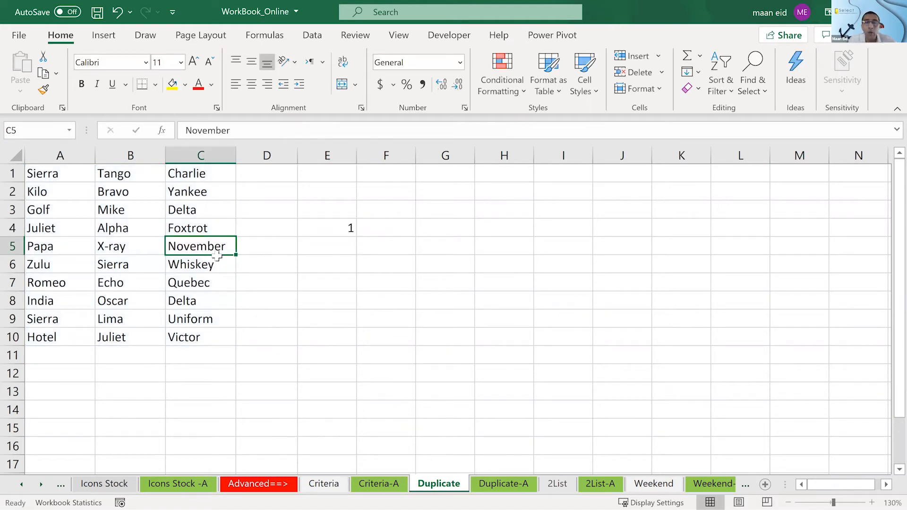
left_click(310, 227)
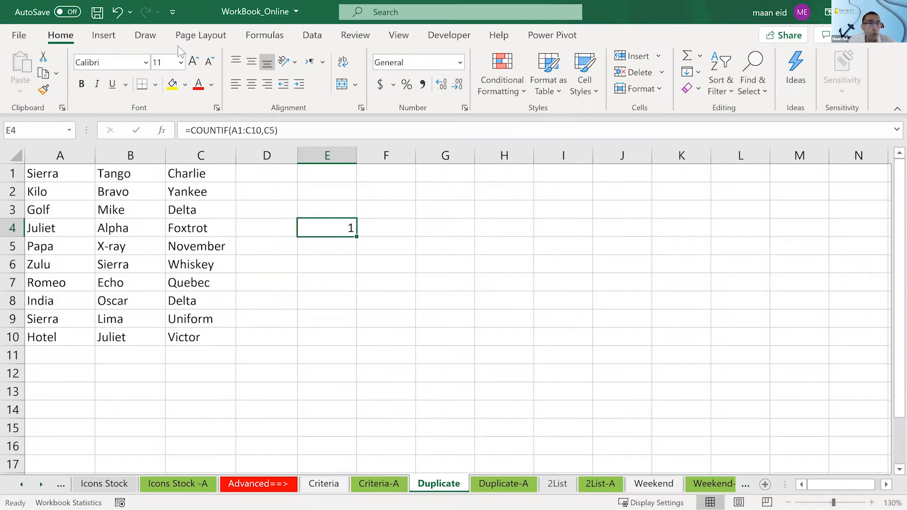
- Delete the COUNTIF test formula from cell E4
left_click(350, 234)
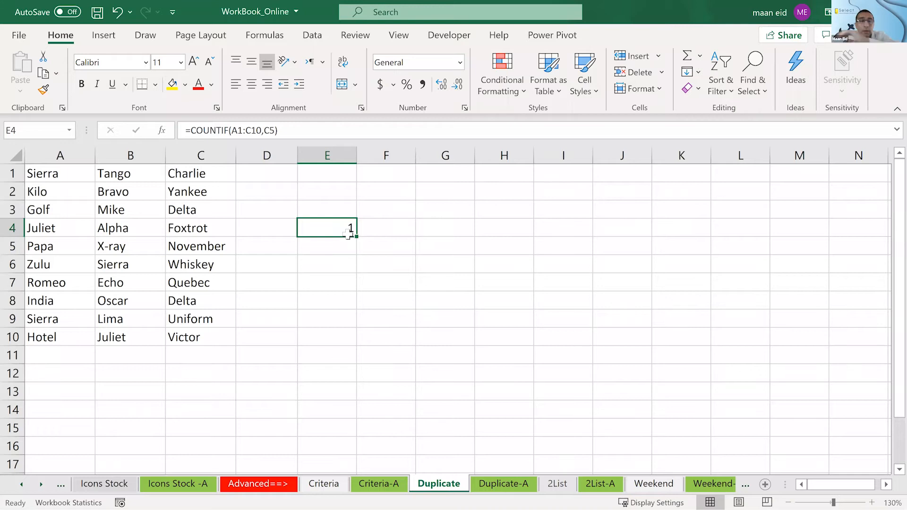
key("Delete")
left_click(615, 326)
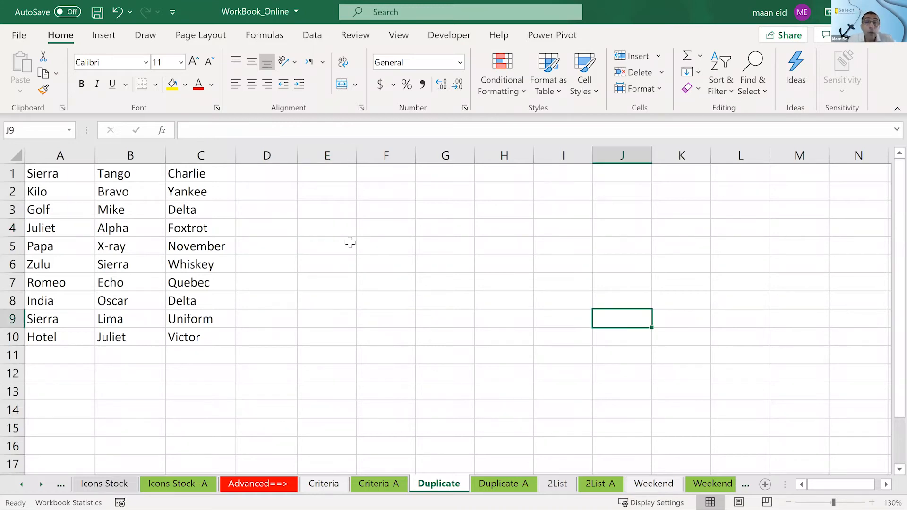
key("shift")
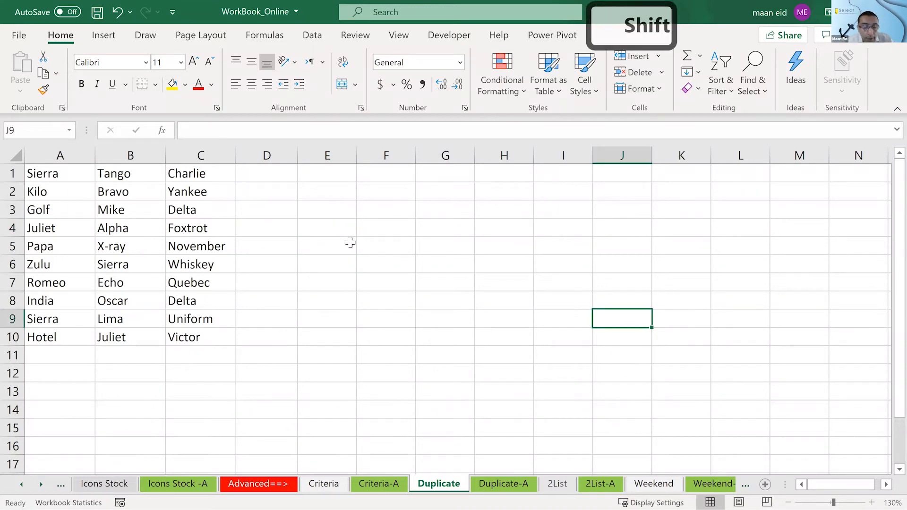
key("ctrl+alt+shift+h")
left_click(96, 190)
left_click_drag(41, 173, 187, 341)
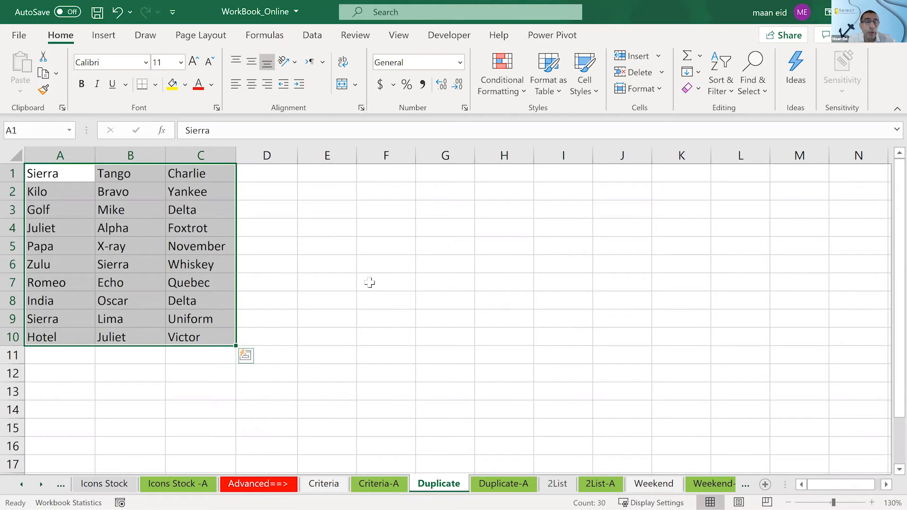
left_click(498, 86)
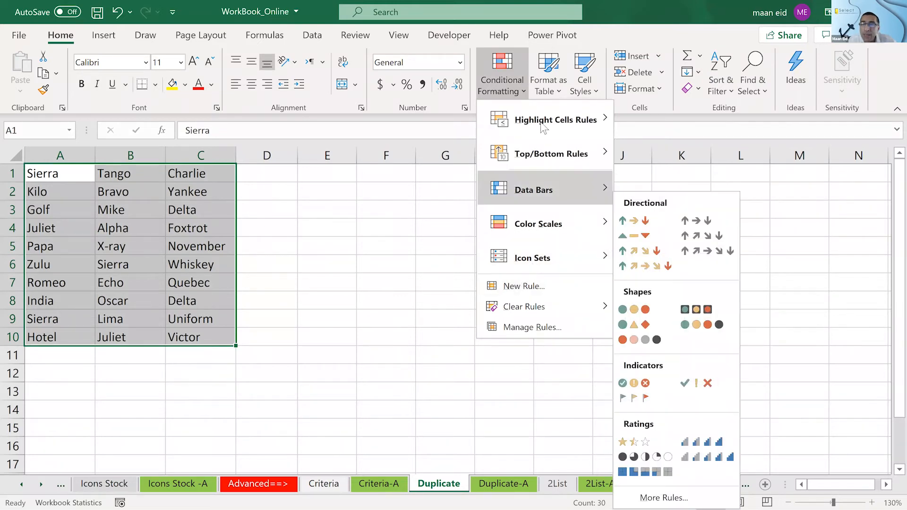
left_click(531, 285)
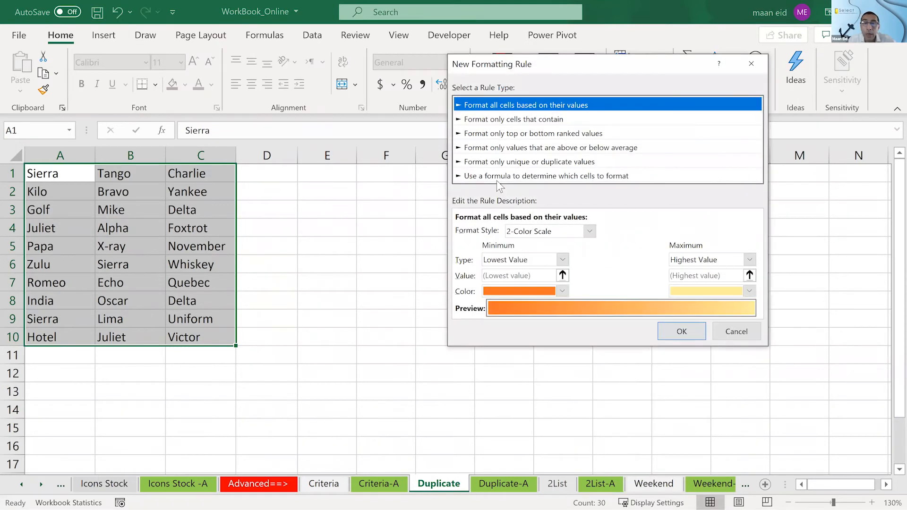
left_click(495, 176)
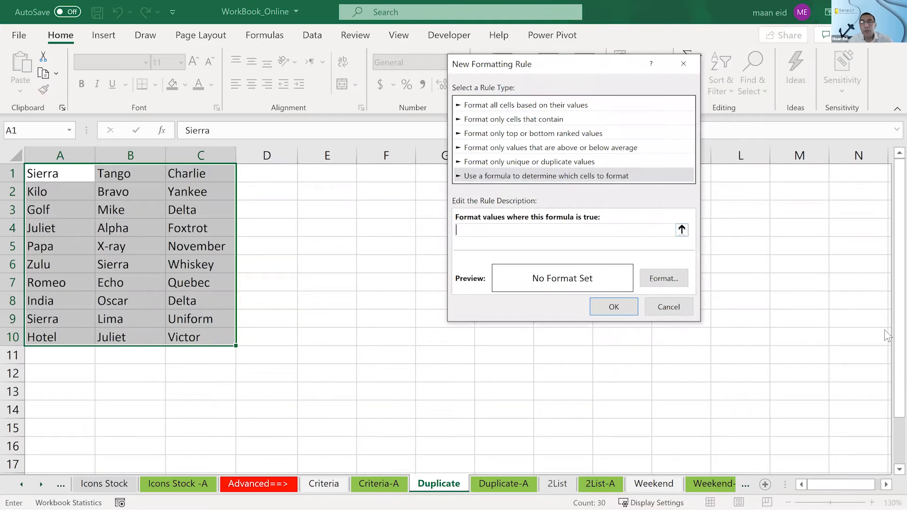
type("=")
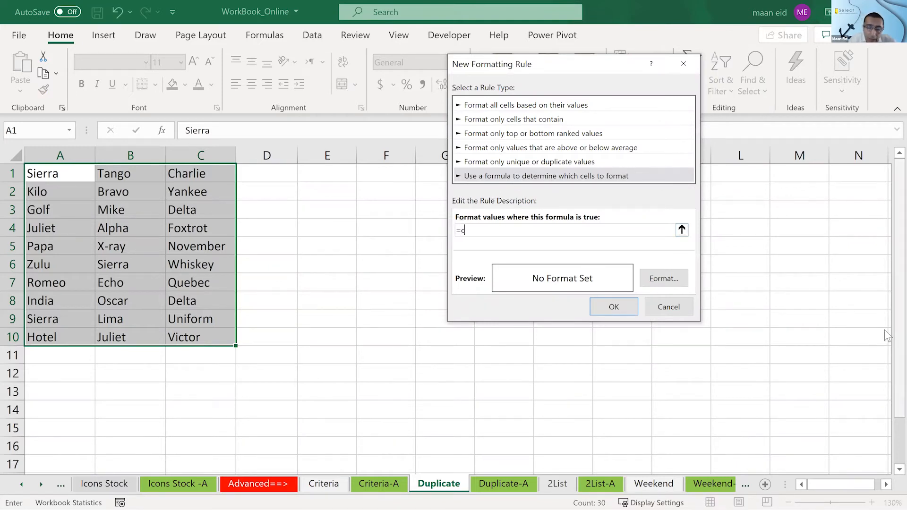
type("countif(")
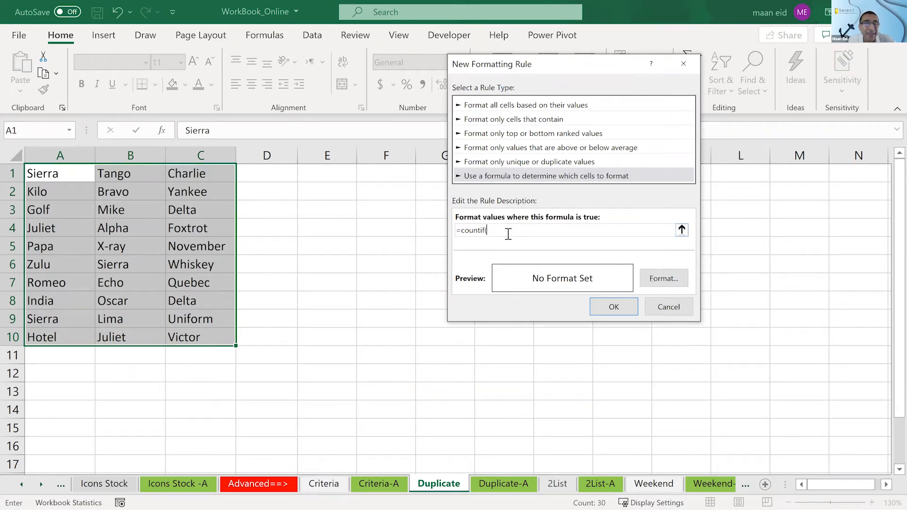
left_click(662, 310)
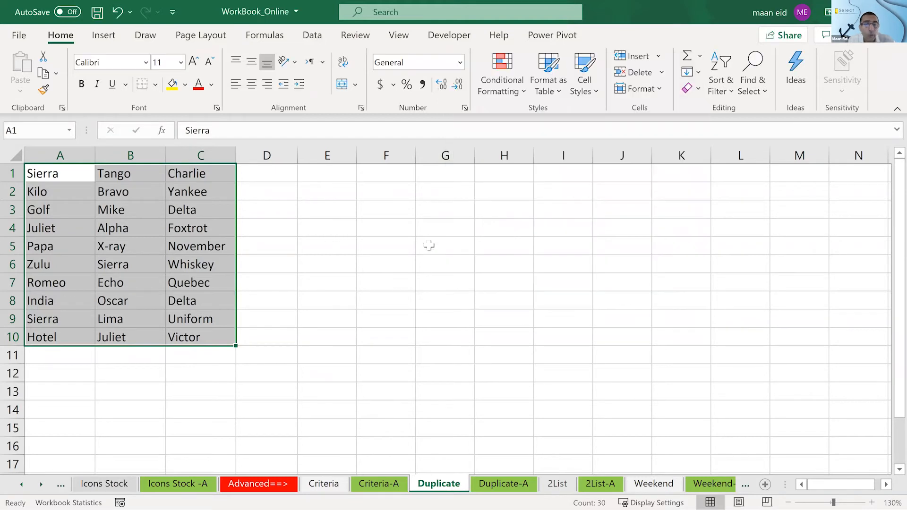
- Enter the test formula =COUNTIF(A1:C10,A1) in cell F4
left_click(428, 245)
left_click(382, 232)
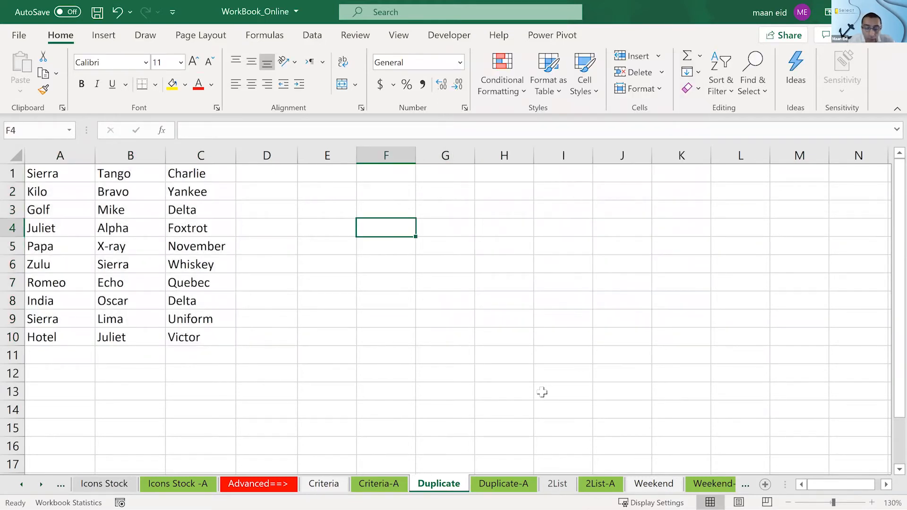
type("=c")
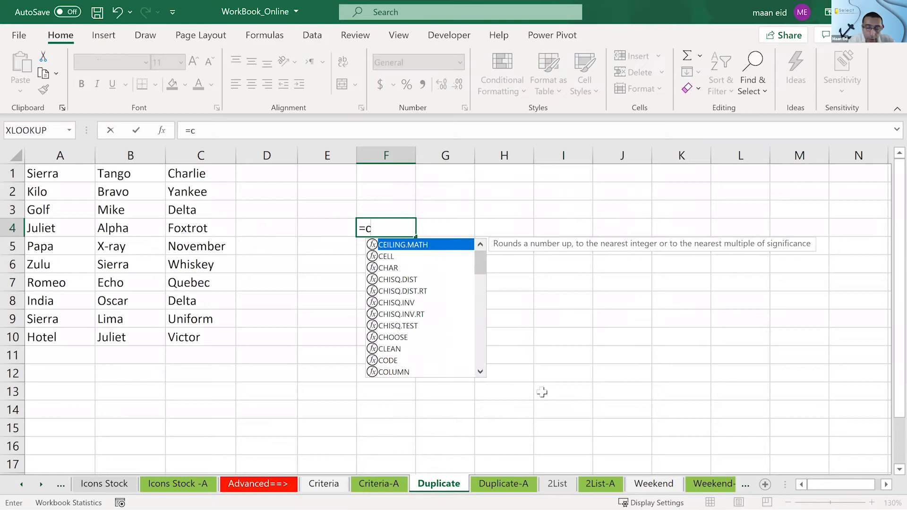
type("ounti")
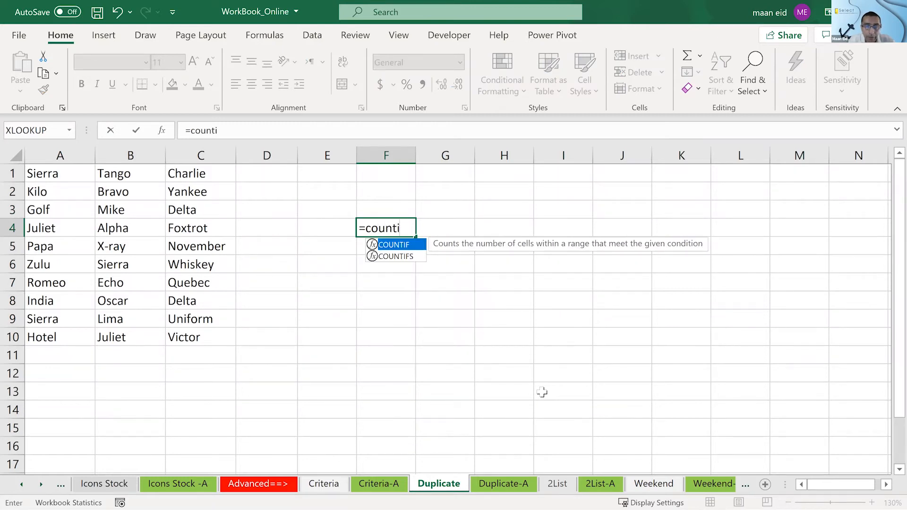
type("f")
key("Tab")
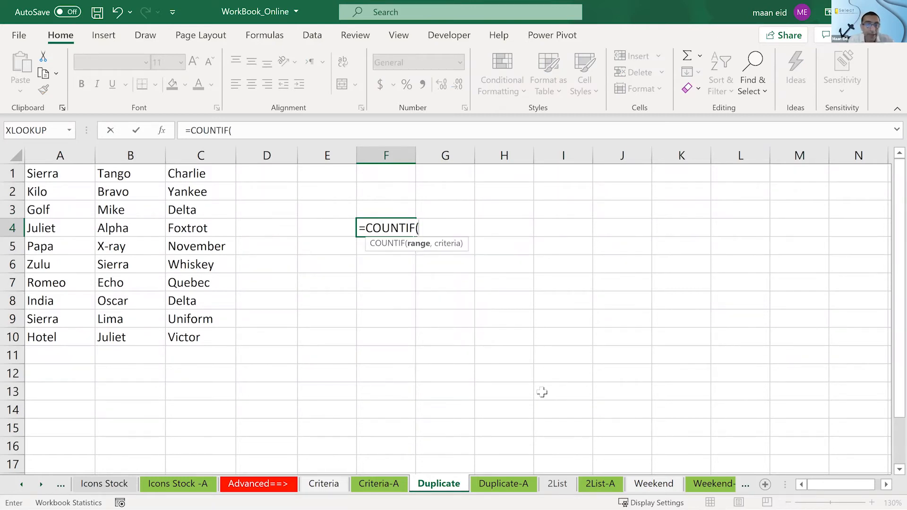
left_click_drag(43, 174, 183, 332)
type(",")
left_click(83, 175)
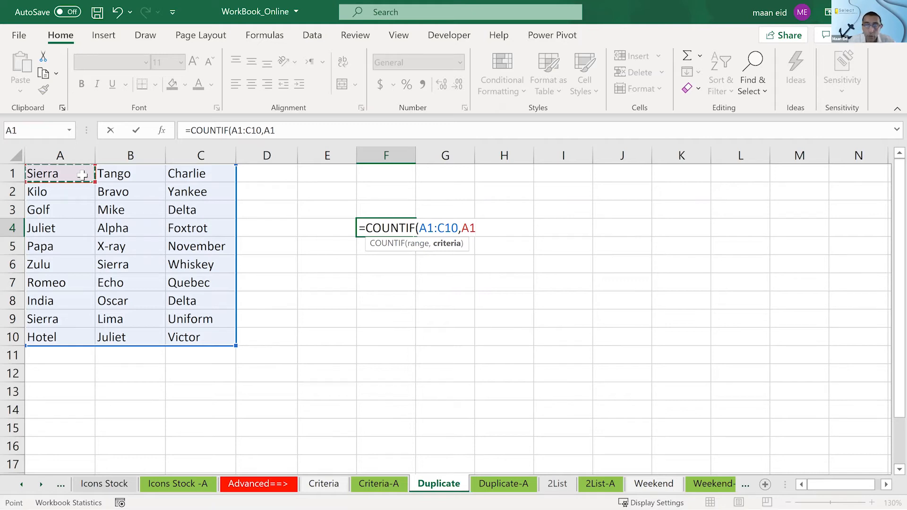
key("Return")
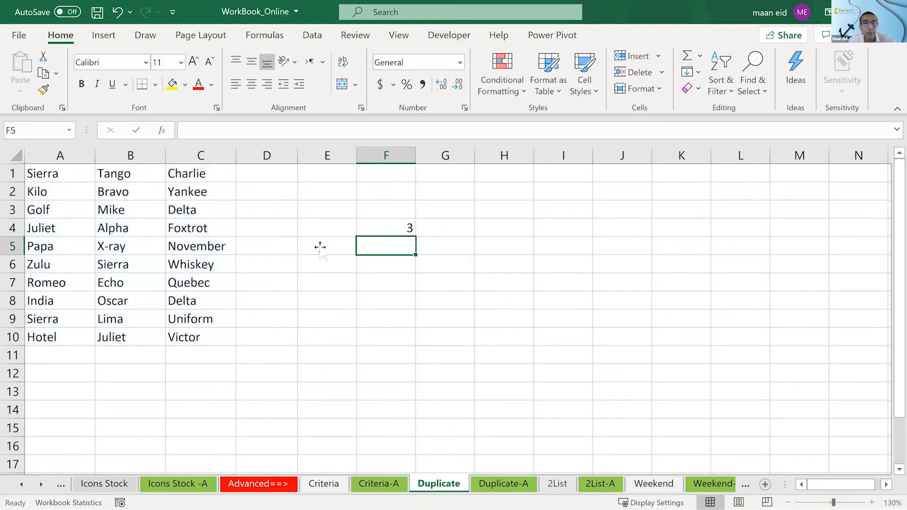
- Copy the COUNTIF formula text from cell F4 and clear the cell
key("Up")
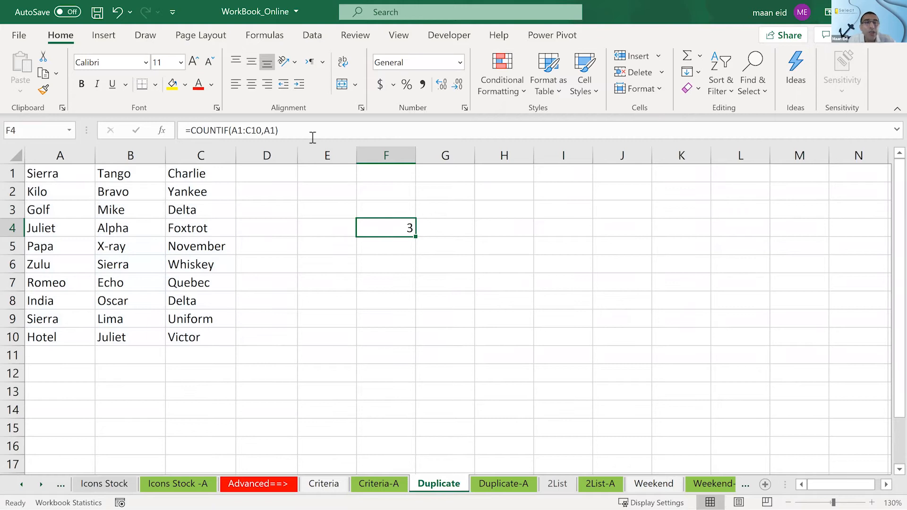
left_click_drag(313, 130, 173, 122)
key("ctrl+c")
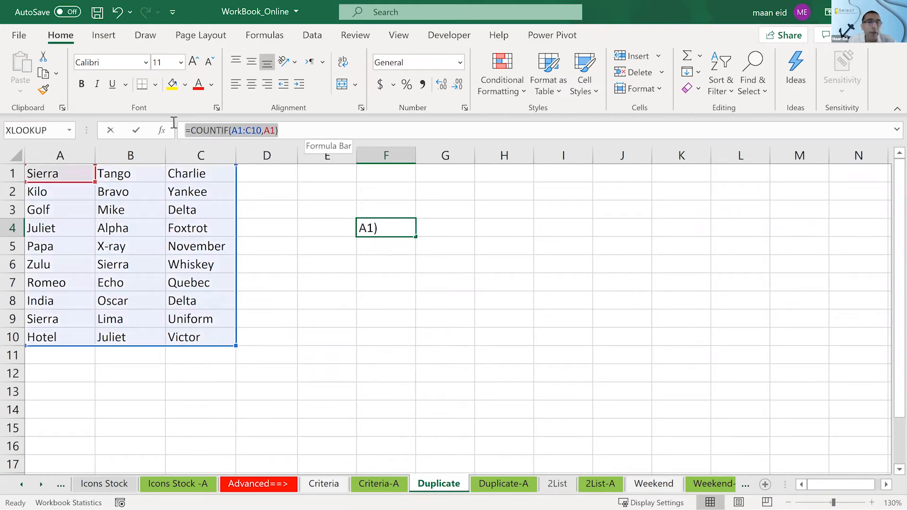
right_click(201, 127)
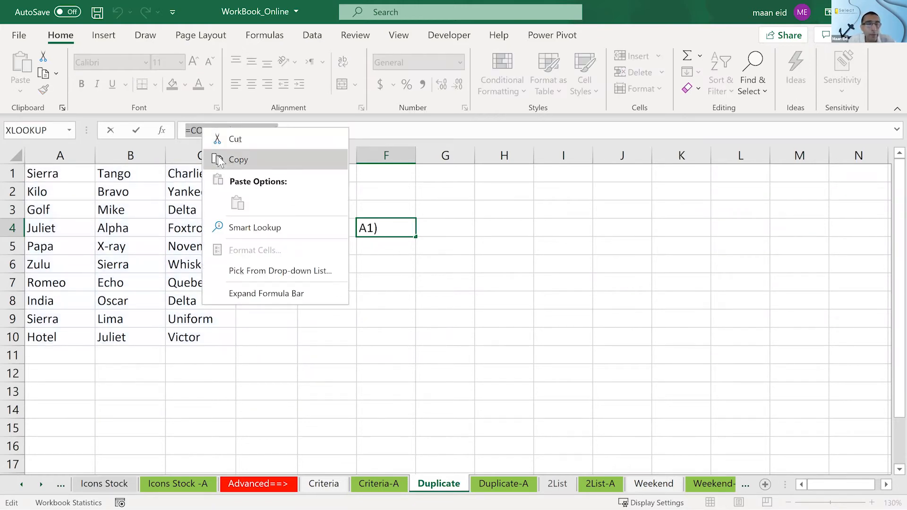
key("Return")
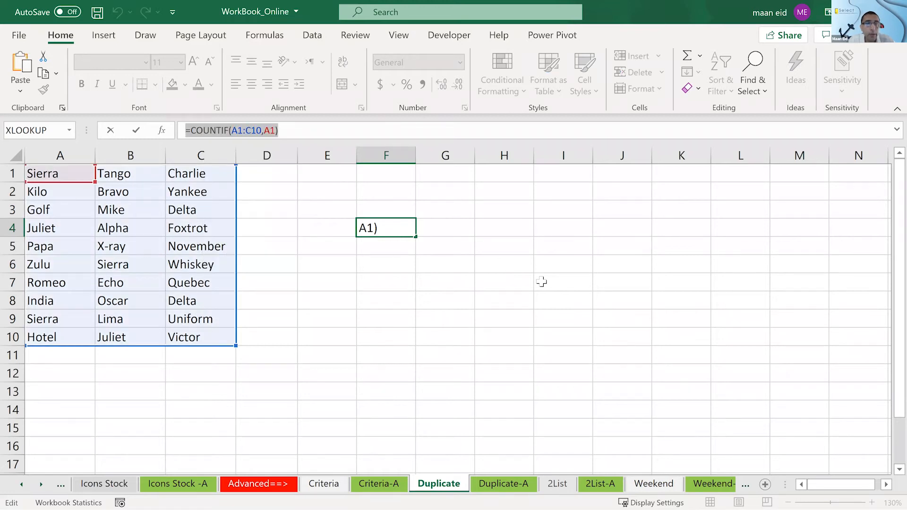
type("=")
left_click(433, 265)
key("Escape")
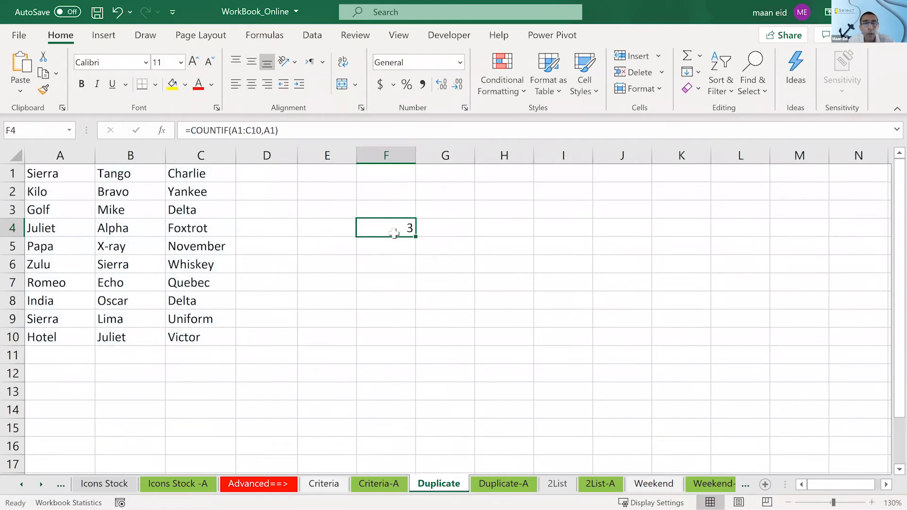
left_click_drag(59, 176, 194, 322)
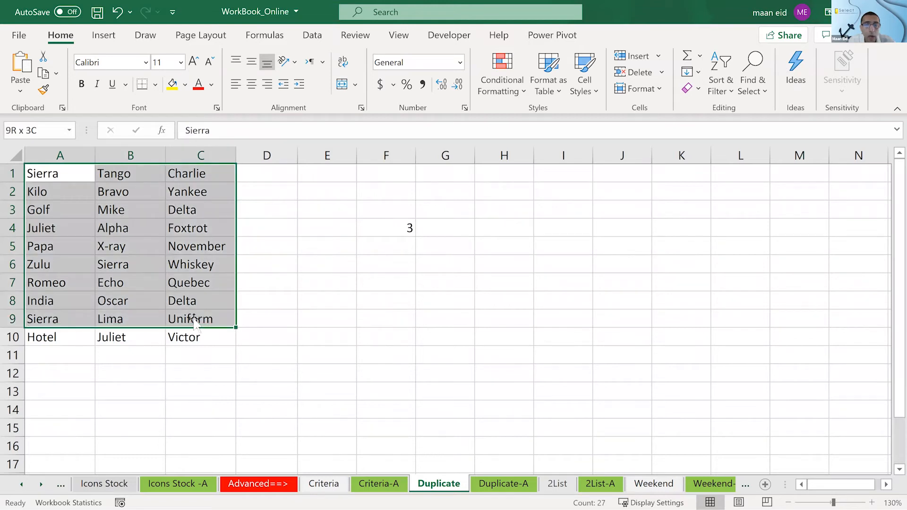
left_click(360, 230)
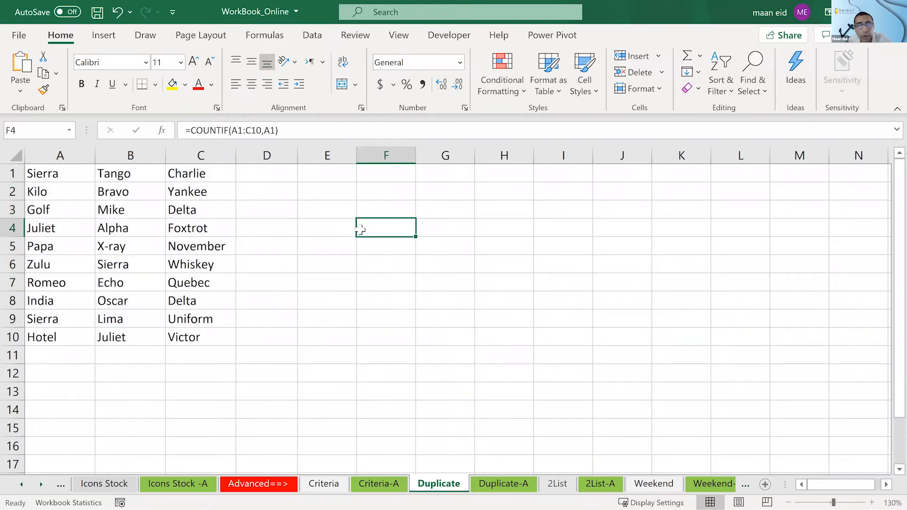
- Start a formula-based conditional formatting rule for A1:C10 and paste the copied COUNTIF formula into it
left_click_drag(66, 173, 238, 330)
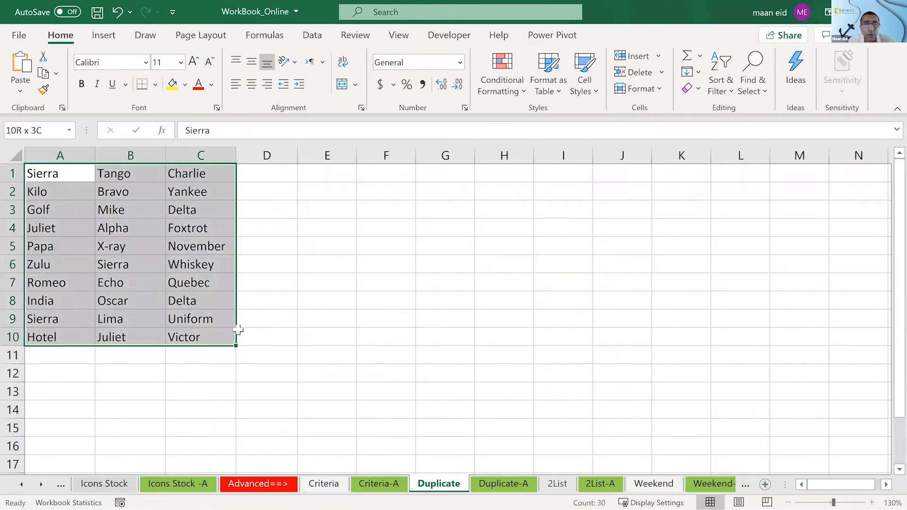
left_click(511, 83)
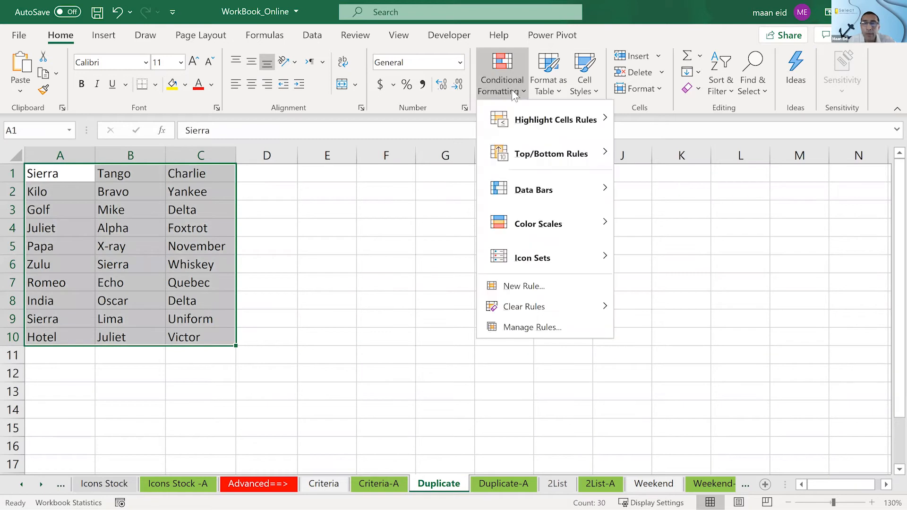
left_click(537, 285)
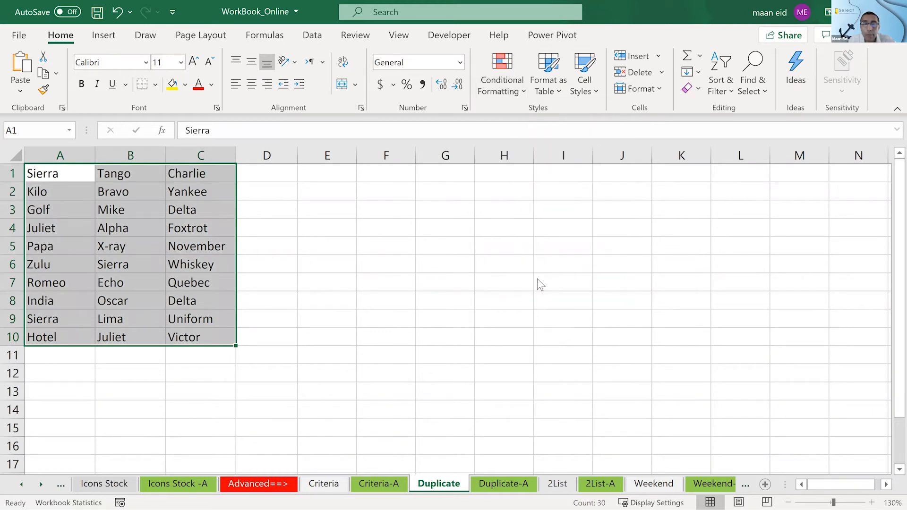
left_click(456, 163)
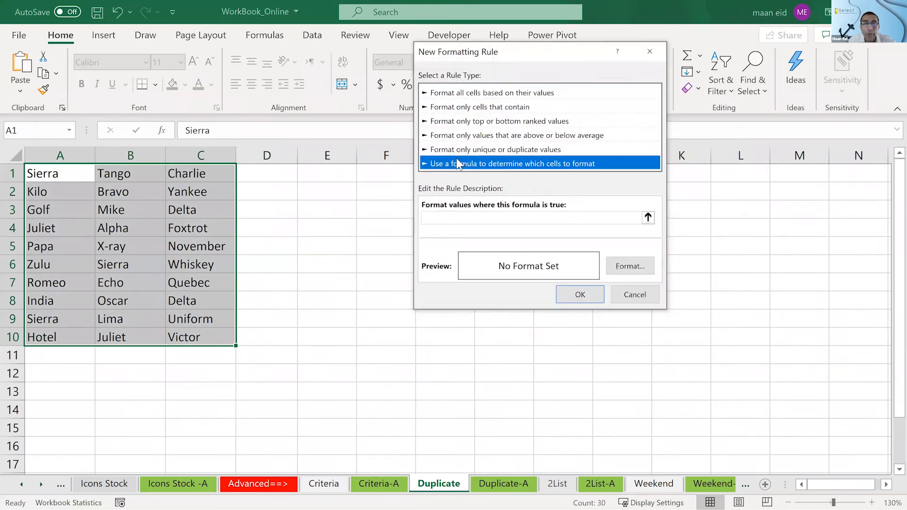
left_click(457, 216)
key("ctrl+v")
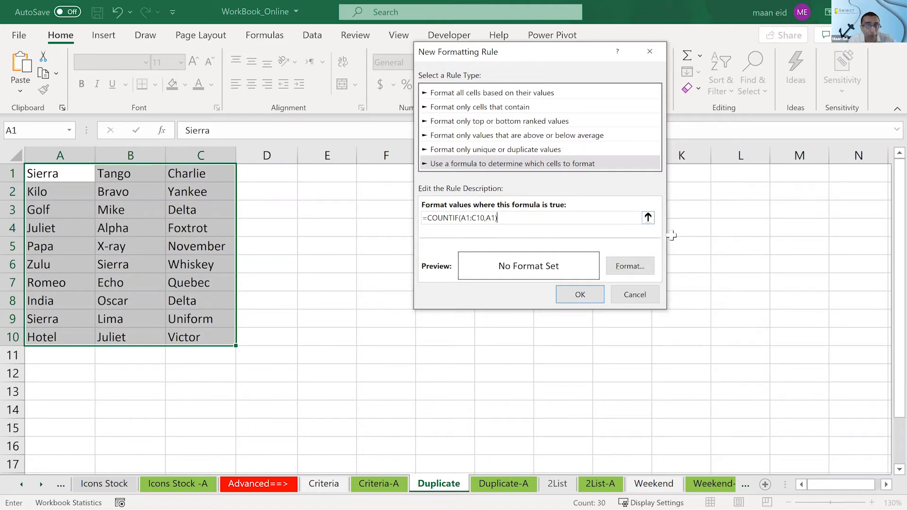
- Replace the pasted rule formula with =countif($A$1:$C$10,a1)=3
key("BackSpace")
key("BackSpace")
key("BackSpace")
key("BackSpace")
key("BackSpace")
key("BackSpace")
key("BackSpace")
key("BackSpace")
key("BackSpace")
key("BackSpace")
key("BackSpace")
key("BackSpace")
key("BackSpace")
key("BackSpace")
key("BackSpace")
key("BackSpace")
key("BackSpace")
key("BackSpace")
key("BackSpace")
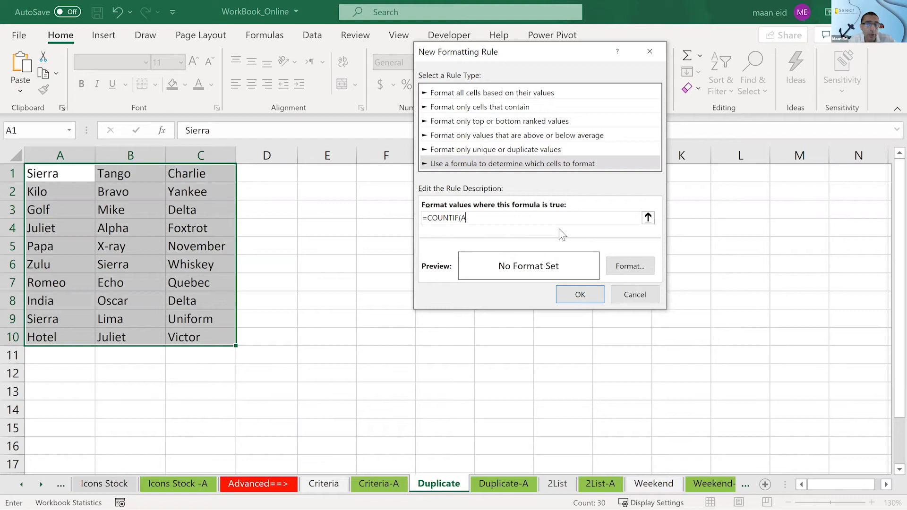
type("=counti")
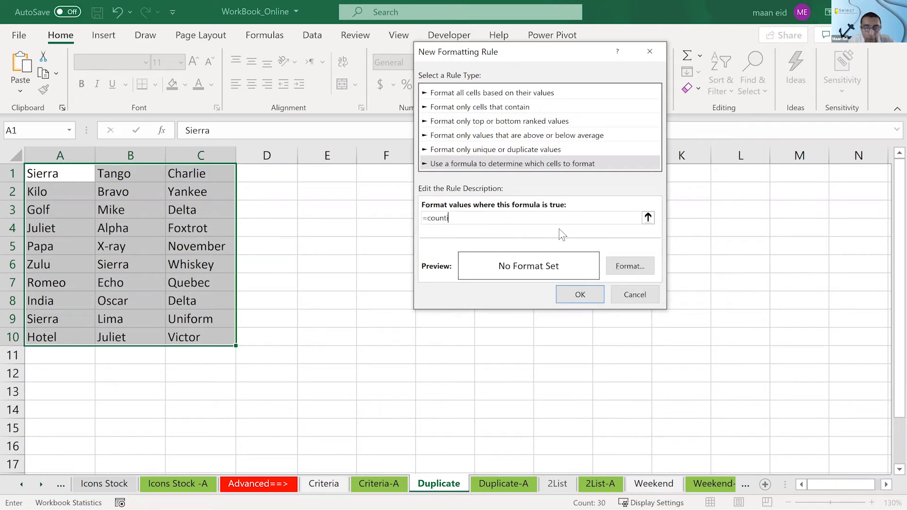
type("f(")
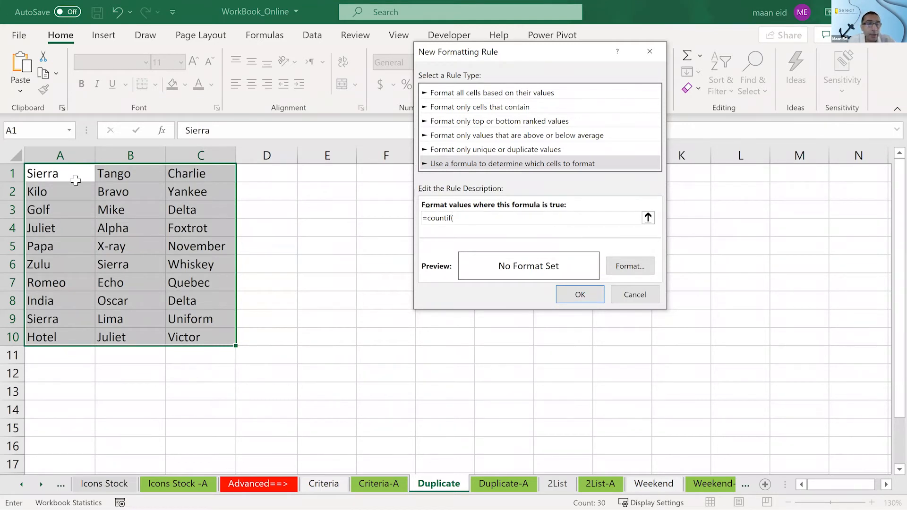
mouse_move(187, 329)
left_mouse_down()
mouse_move(207, 354)
mouse_move(201, 340)
left_mouse_up()
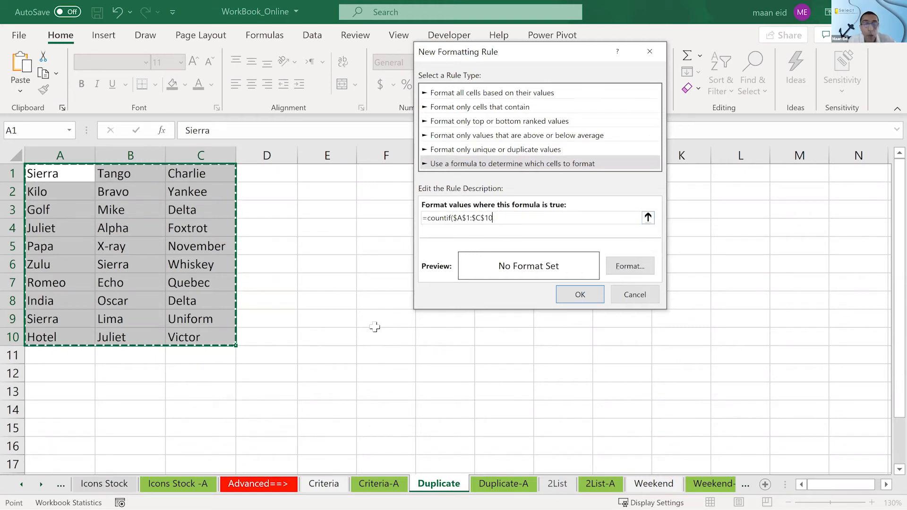
type(",")
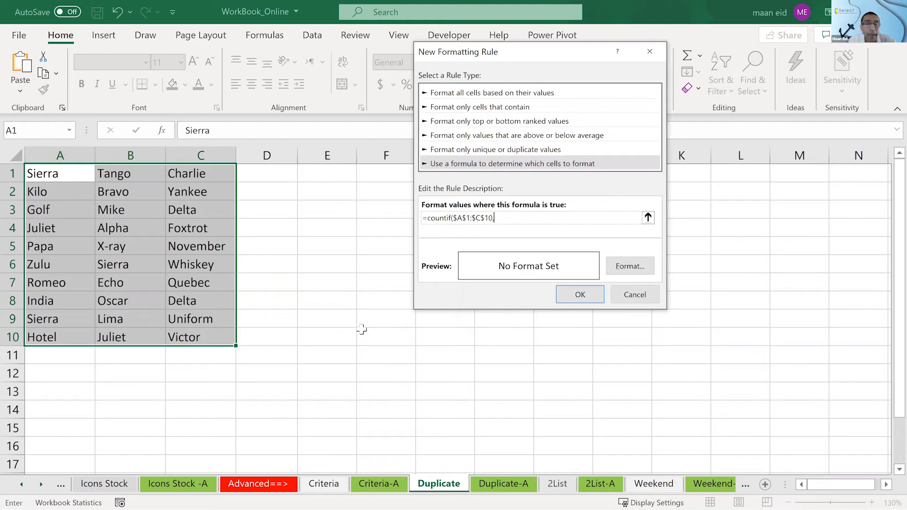
type("a1")
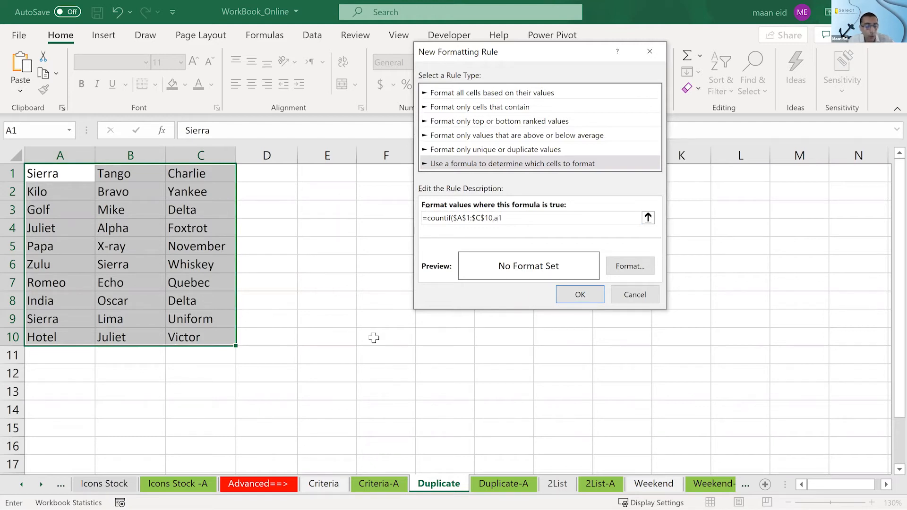
type(")=3")
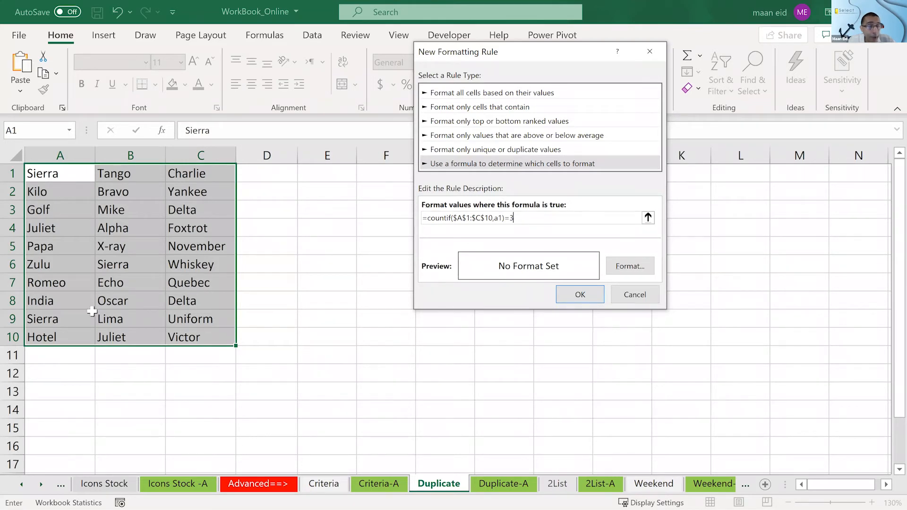
- Set the new rule's cell format to a bright red fill
left_click(639, 269)
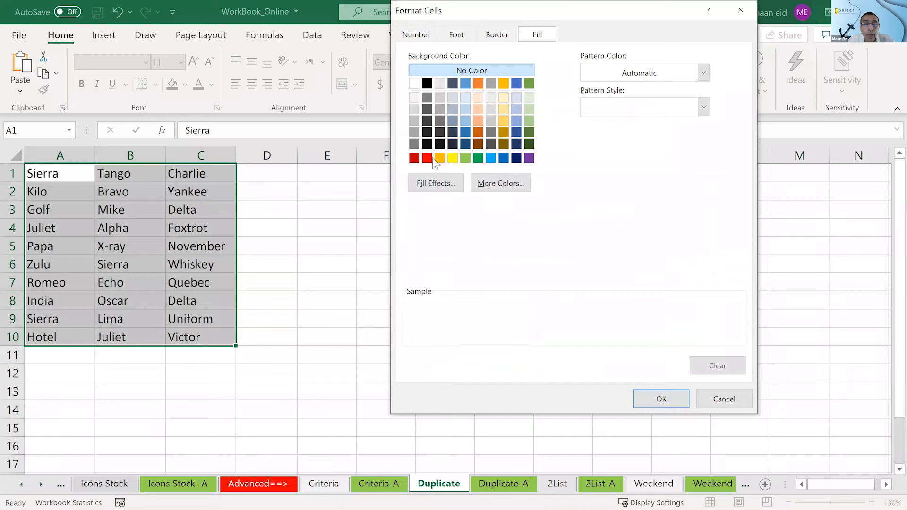
left_click(427, 158)
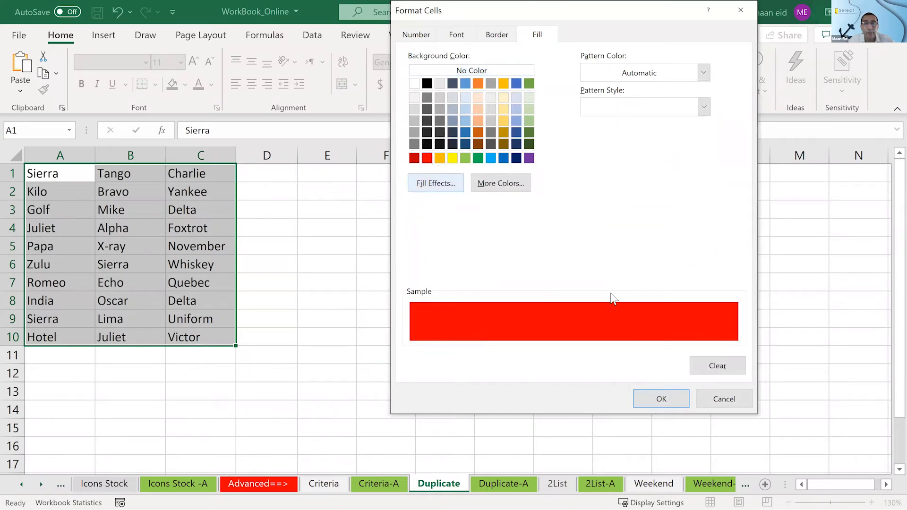
left_click(662, 399)
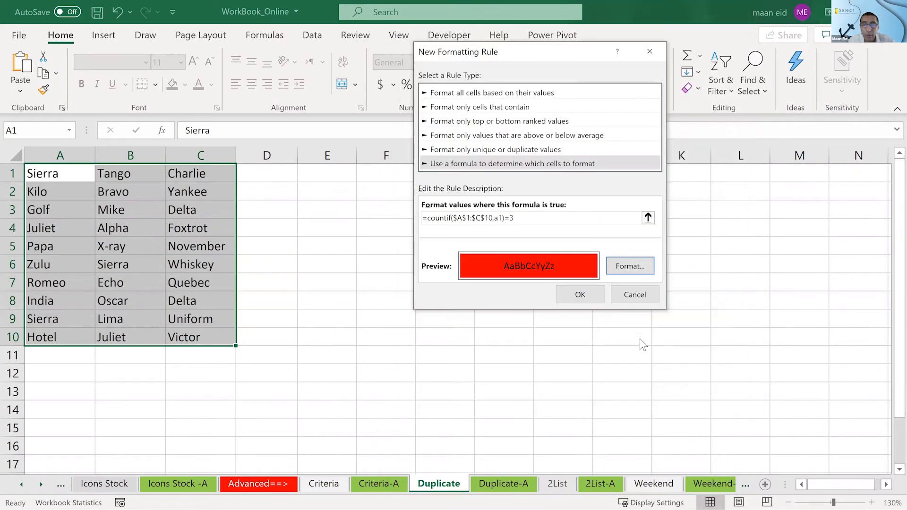
- Apply the new red-fill COUNTIF rule to A1:C10
left_click(597, 294)
left_click(543, 244)
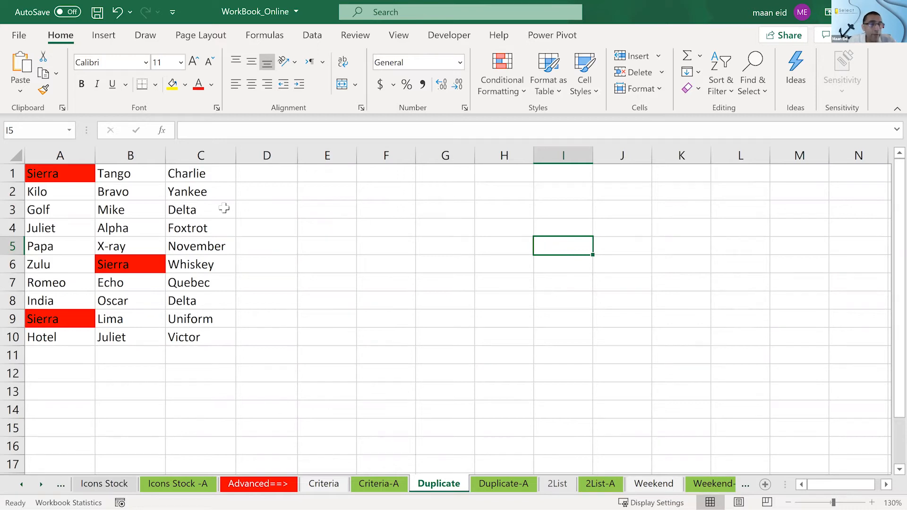
left_click(203, 209)
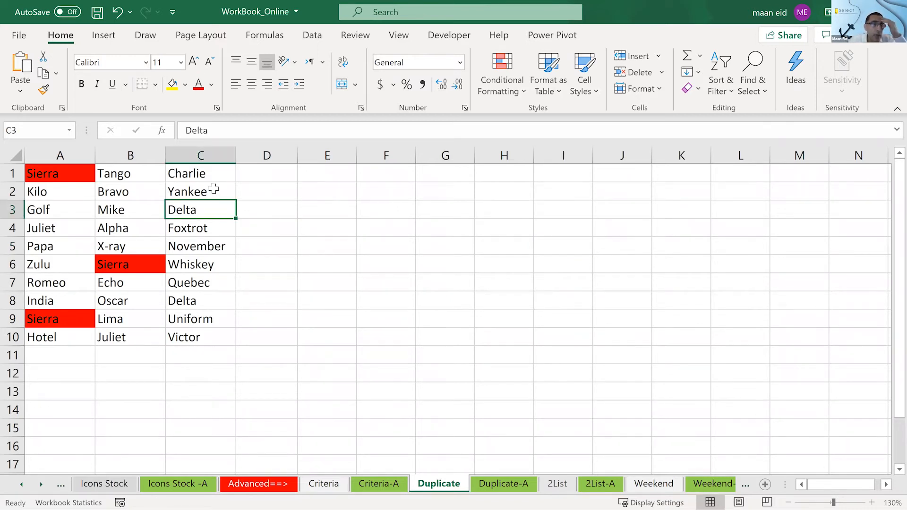
left_click(212, 190)
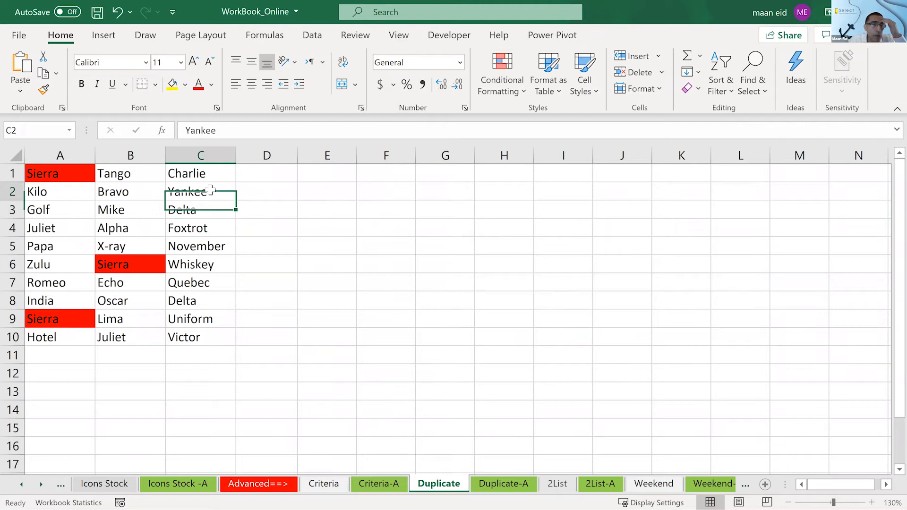
left_click(53, 229)
key("ctrl+c")
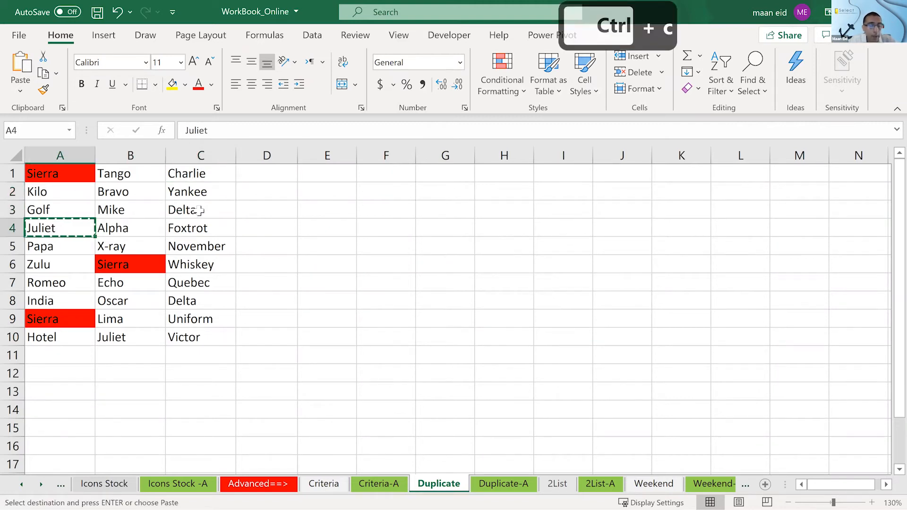
key("Escape")
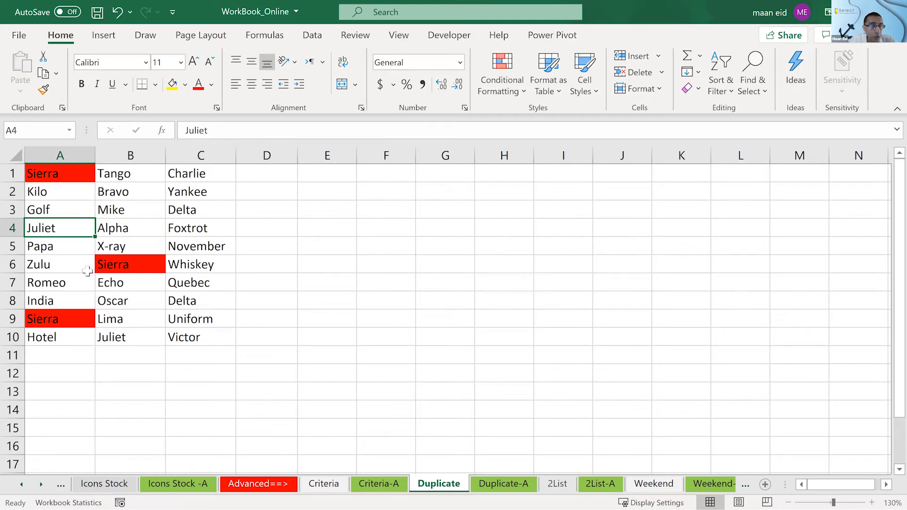
left_click(132, 338)
mouse_move(132, 337)
left_mouse_down()
mouse_move(53, 228)
mouse_move(123, 338)
left_mouse_up()
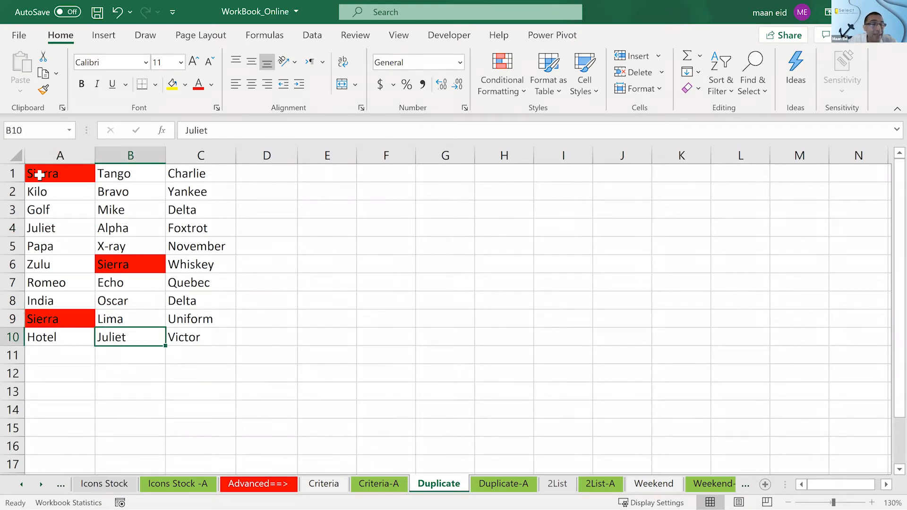
left_click(40, 176)
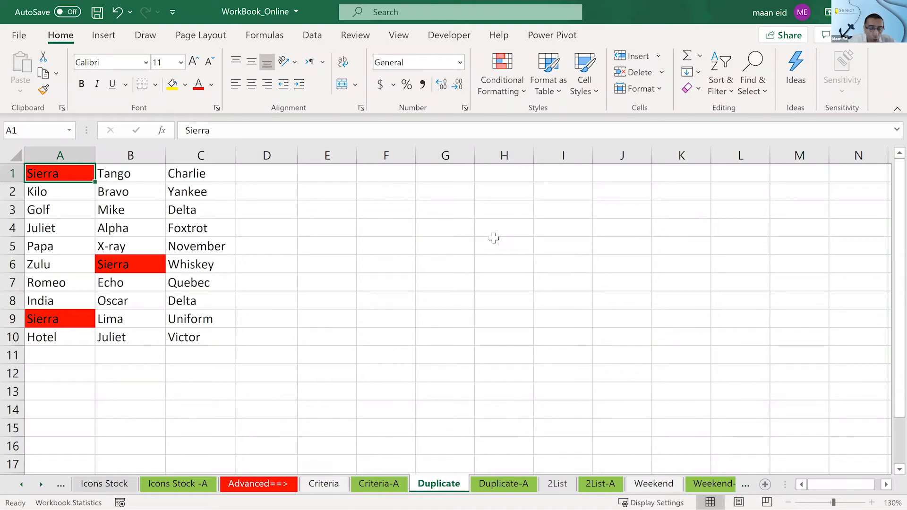
key("ctrl+v")
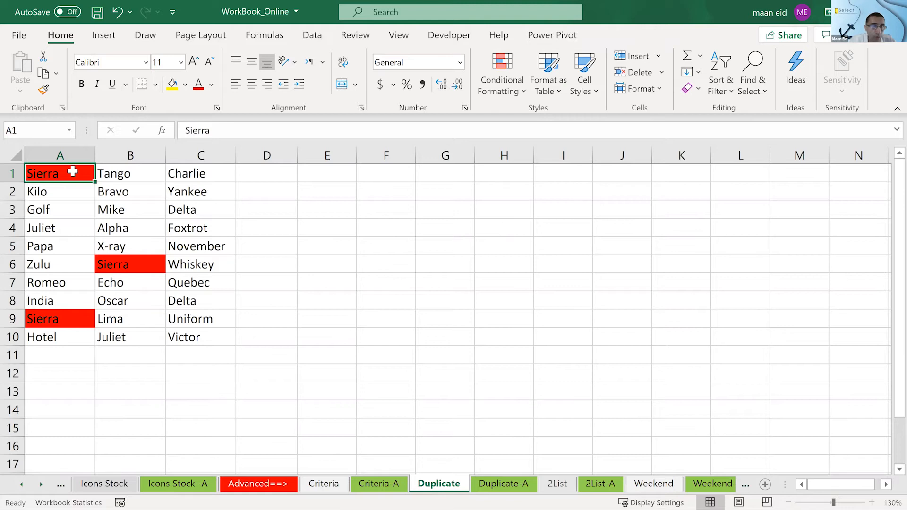
key("ctrl+v")
- Copy Juliet from cell A4 into cell A1 to test the three-occurrence rule
left_click(61, 230)
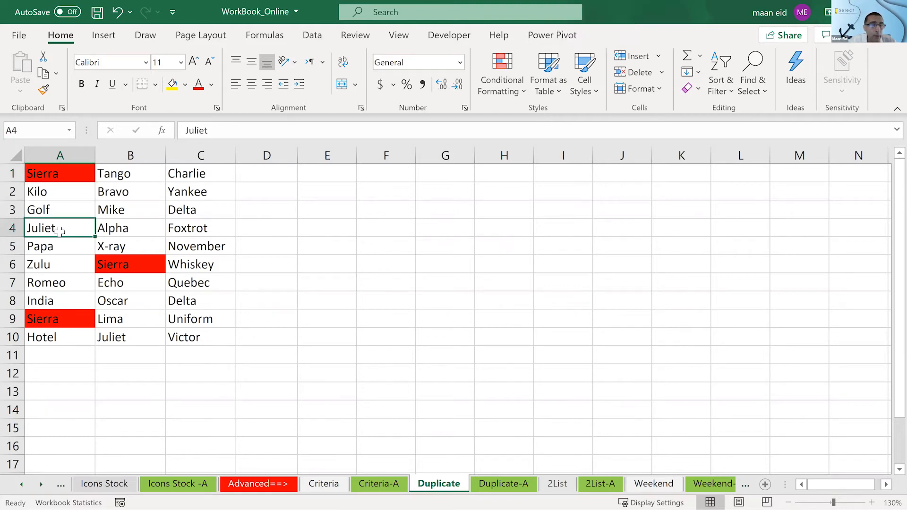
key("ctrl+c")
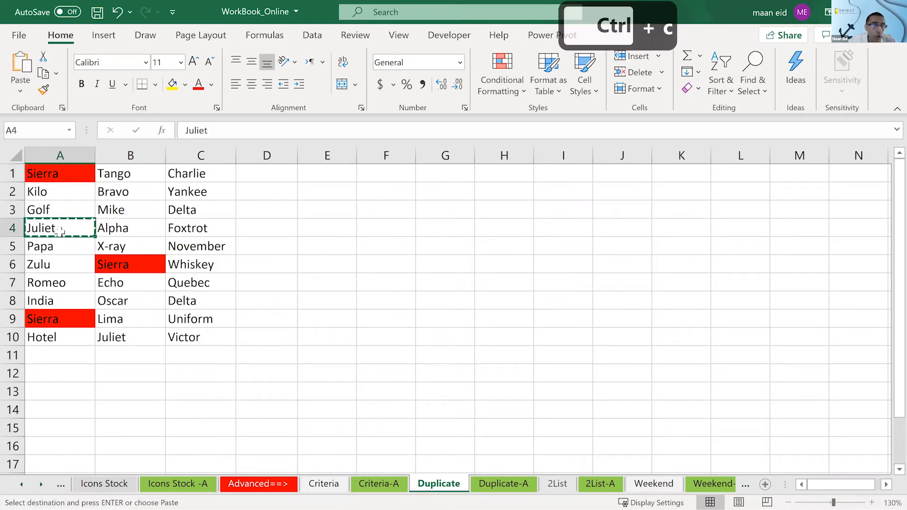
left_click(47, 175)
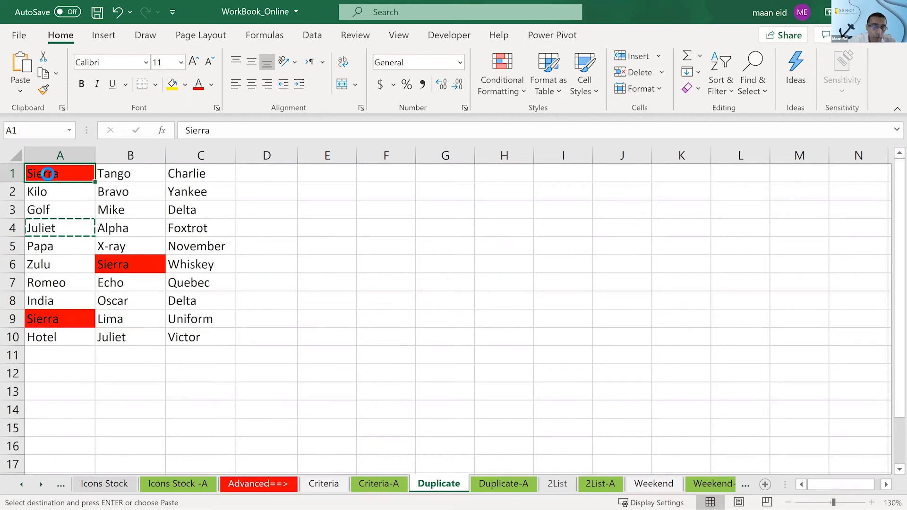
key("ctrl+v")
left_click(432, 299)
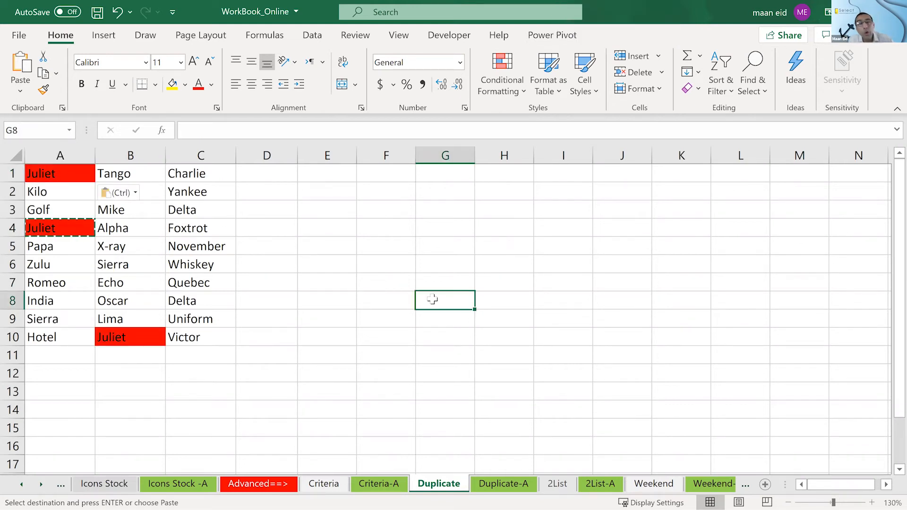
key("Escape")
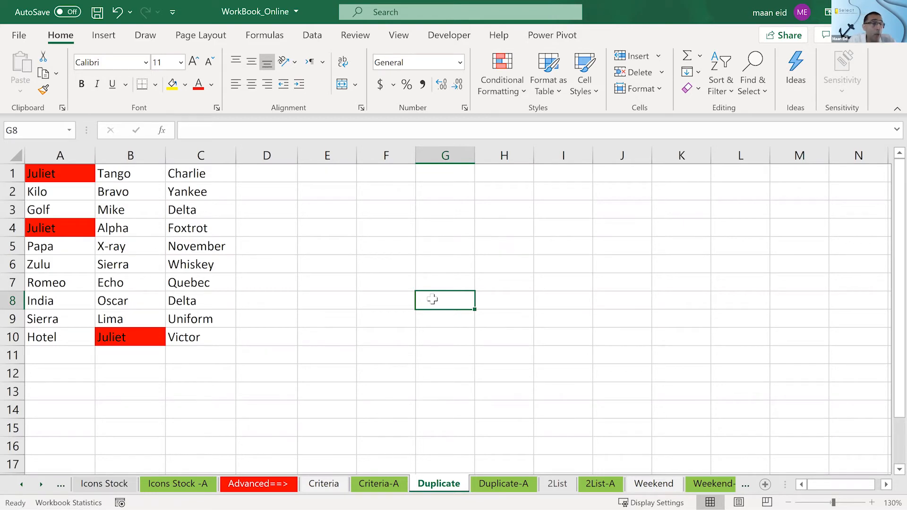
- Replace the word in cell A1 with Kilo
left_click(90, 175)
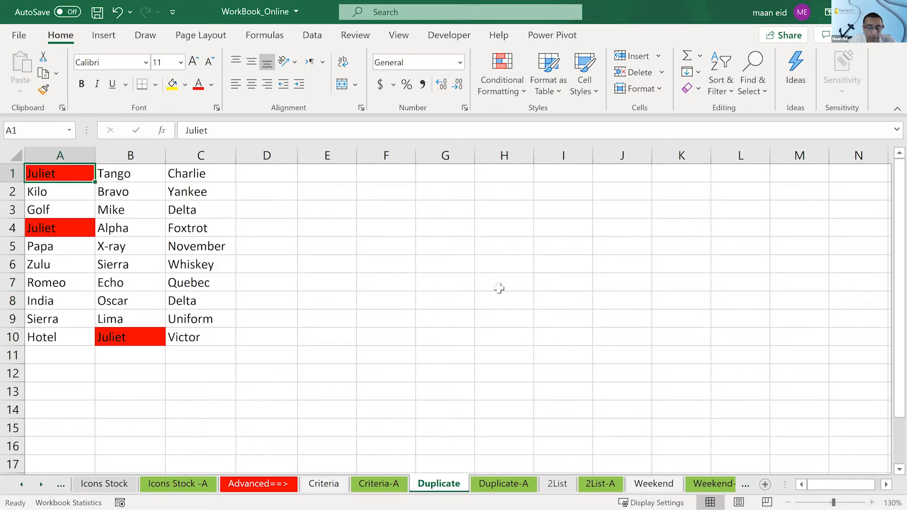
type("Kilo")
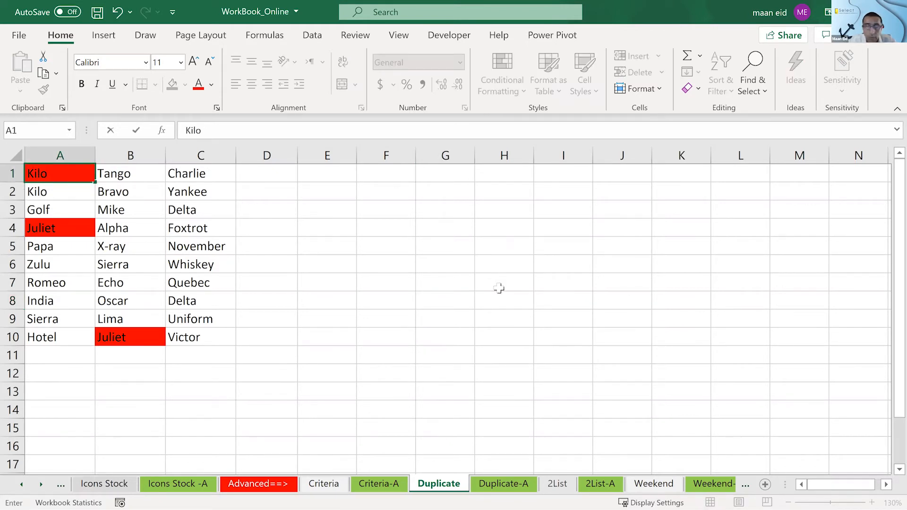
key("Return")
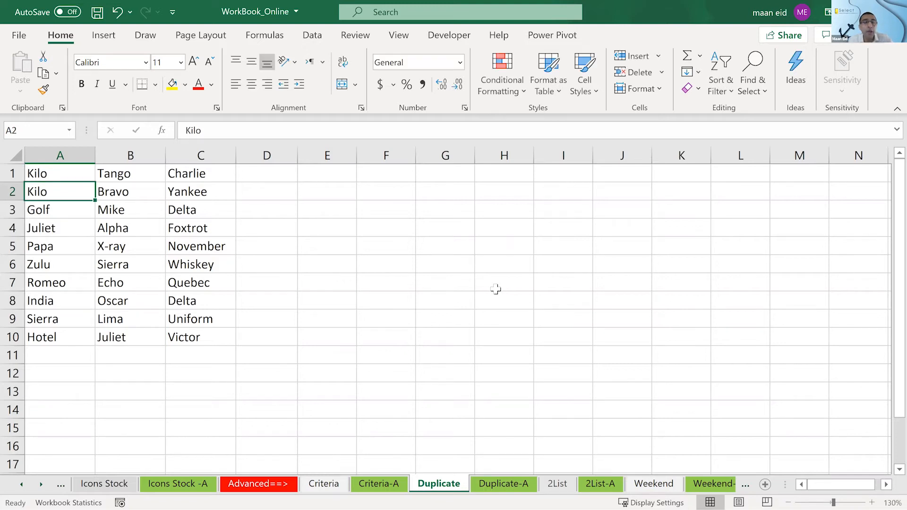
left_click(190, 299)
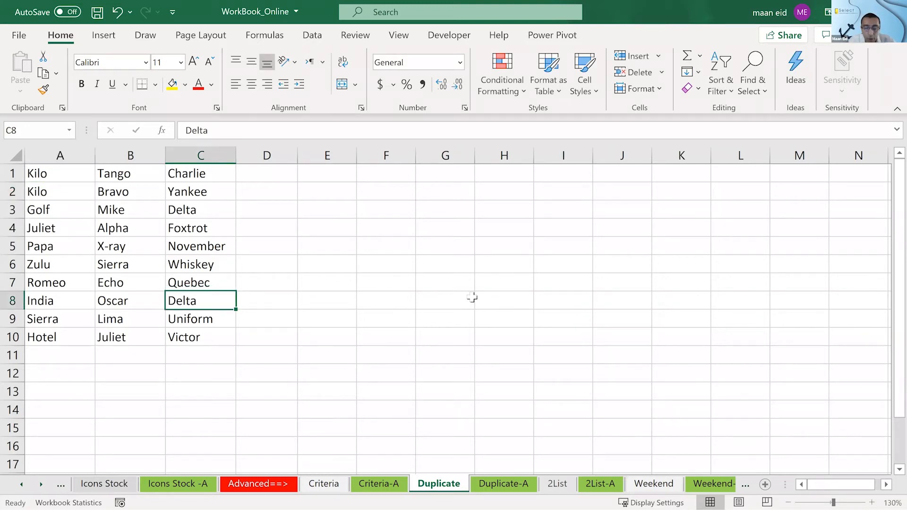
type("kil")
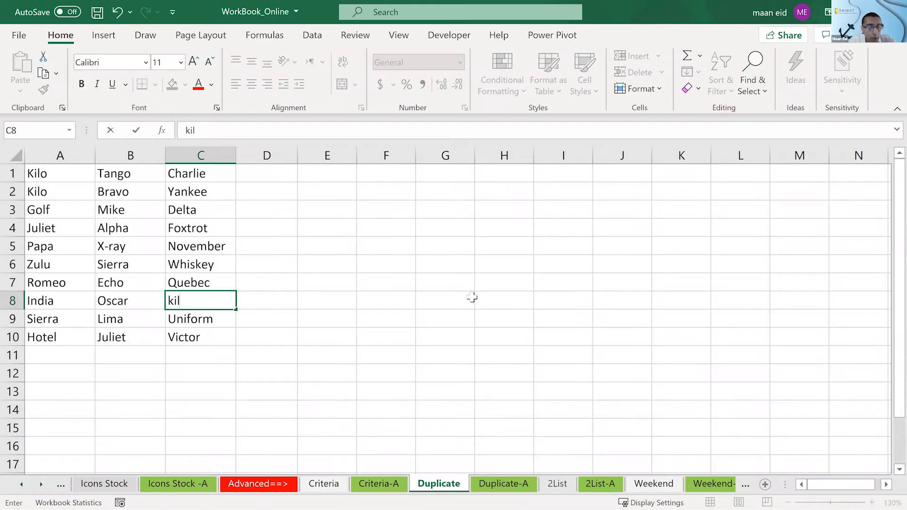
key("Escape")
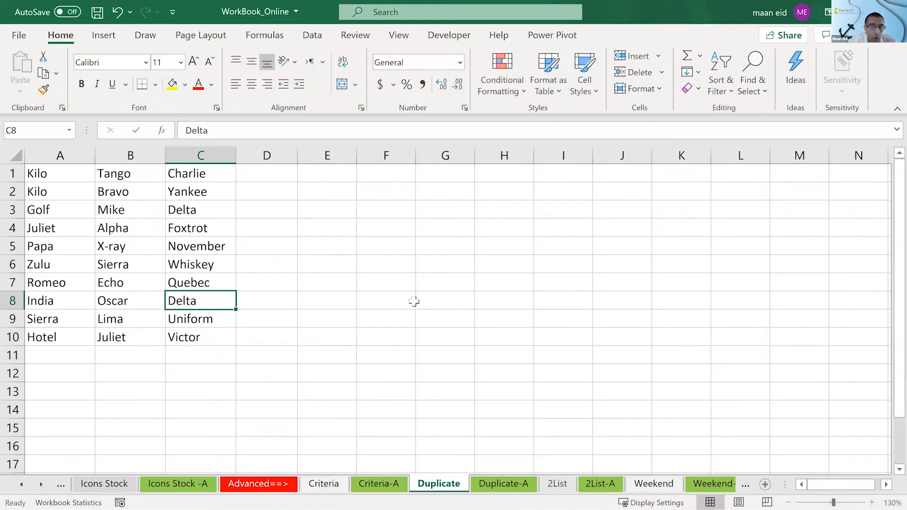
key("ctrl+v")
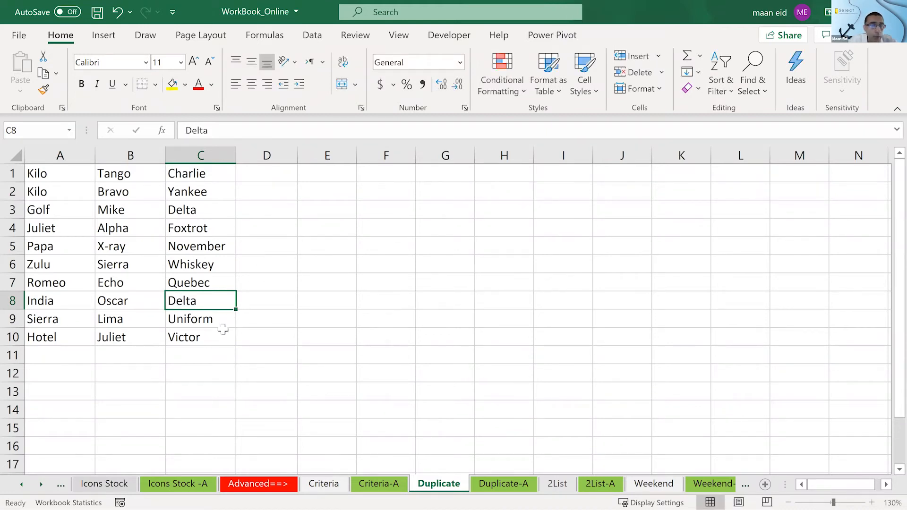
- Copy Juliet from cell A4 into cell C8
left_click(57, 230)
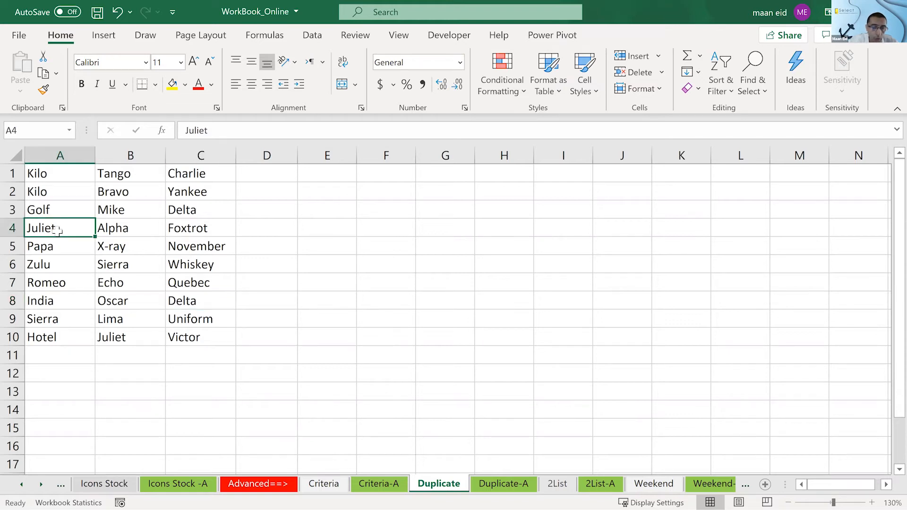
key("ctrl+c")
left_click(187, 300)
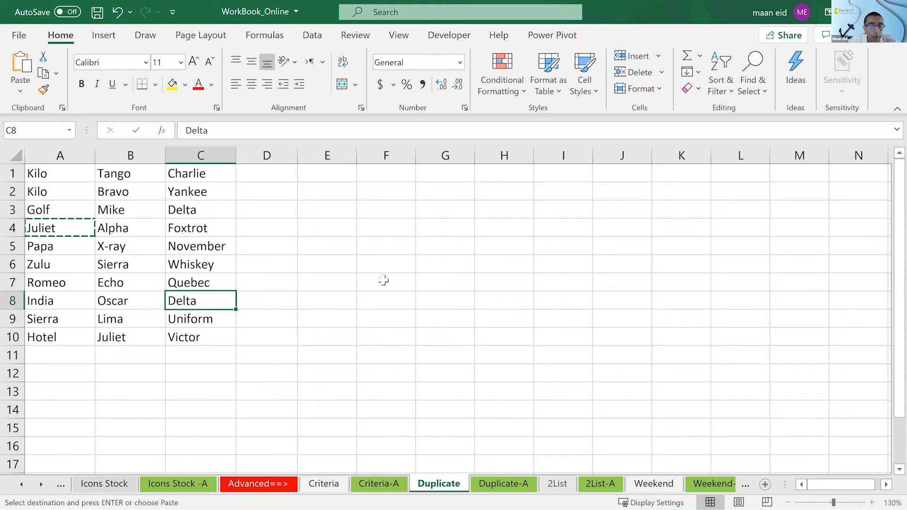
key("ctrl+v")
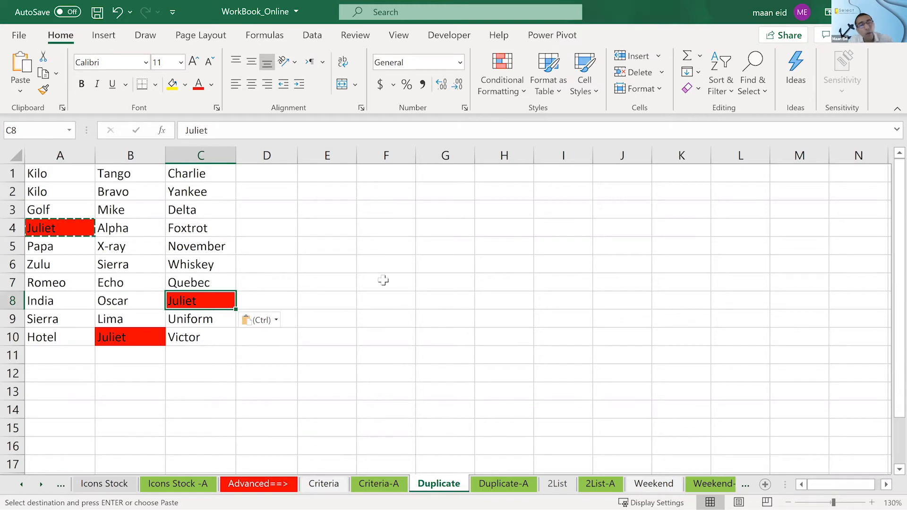
key("Escape")
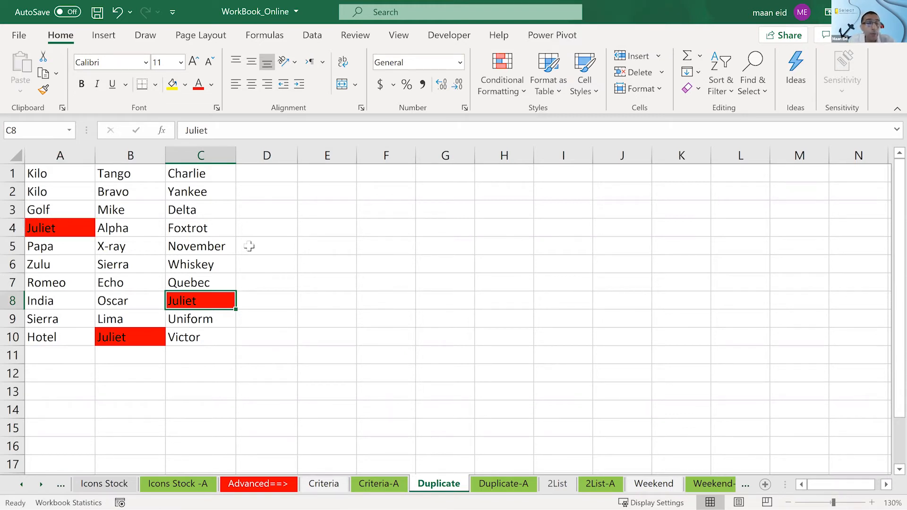
- Replace the word in cell C3 with kilo
left_click(196, 211)
type("kilo")
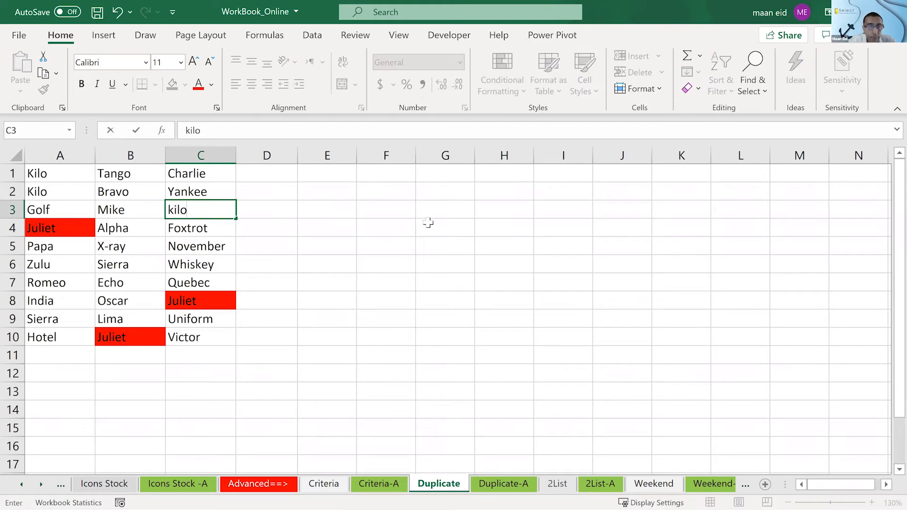
key("Return")
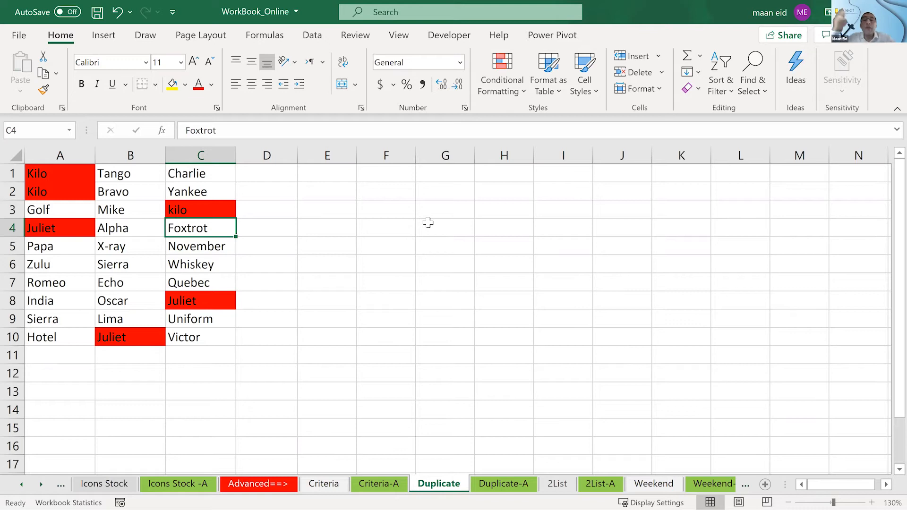
- Try changing the formula of the conditional formatting rule on A1:C10 to =COUNTIF($A$1:$C$10,A1)>3
left_click_drag(73, 178, 192, 339)
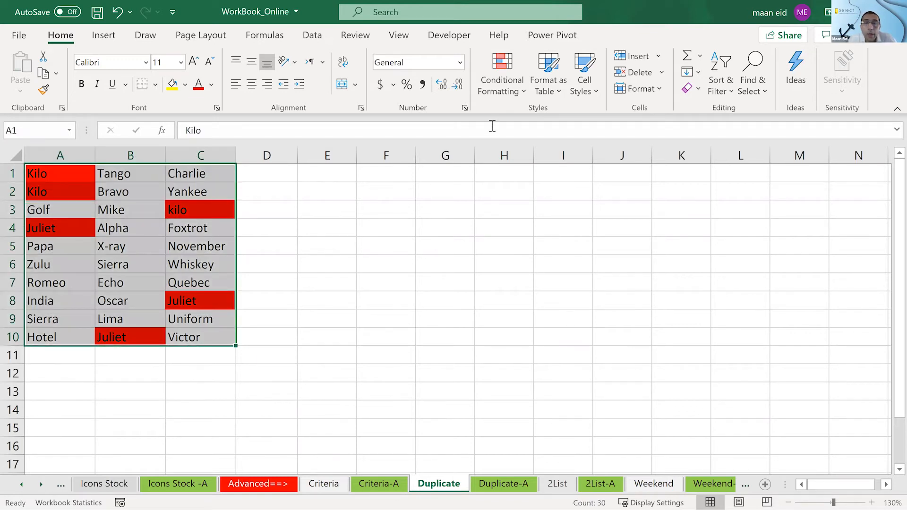
left_click(511, 83)
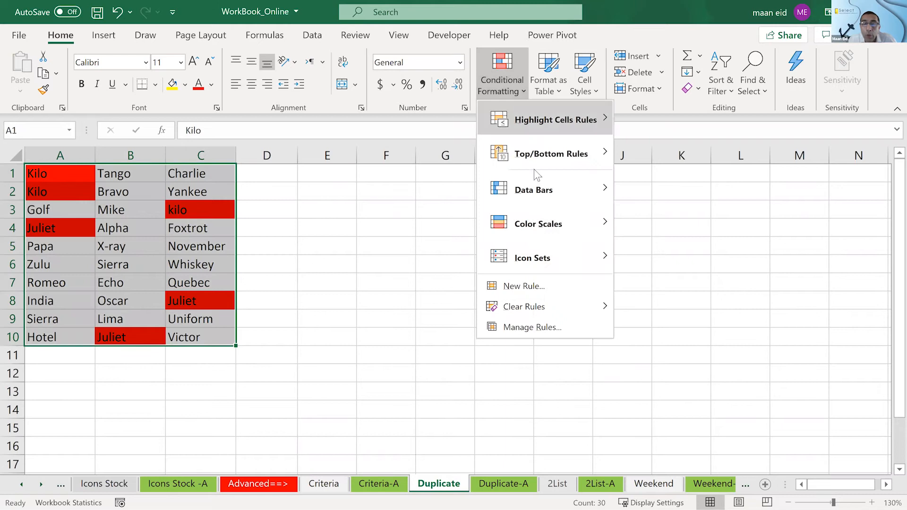
left_click(540, 326)
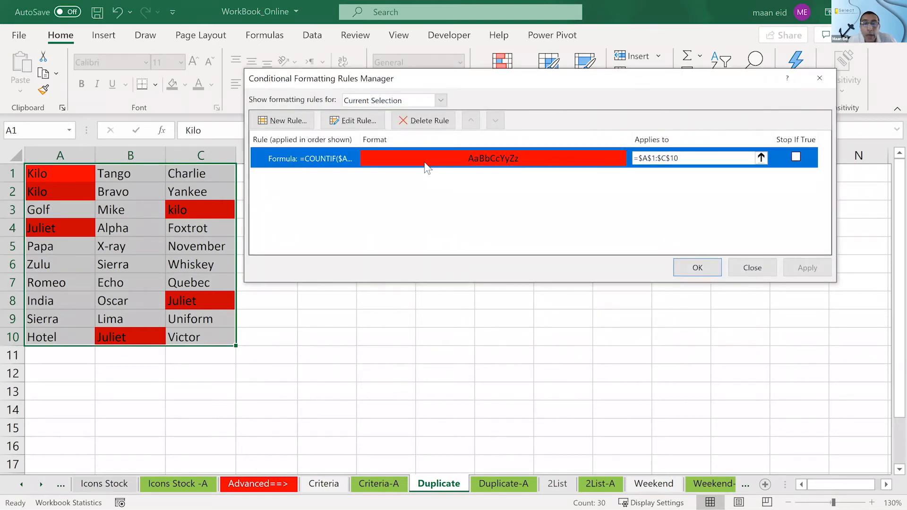
double_click(427, 168)
left_click(562, 218)
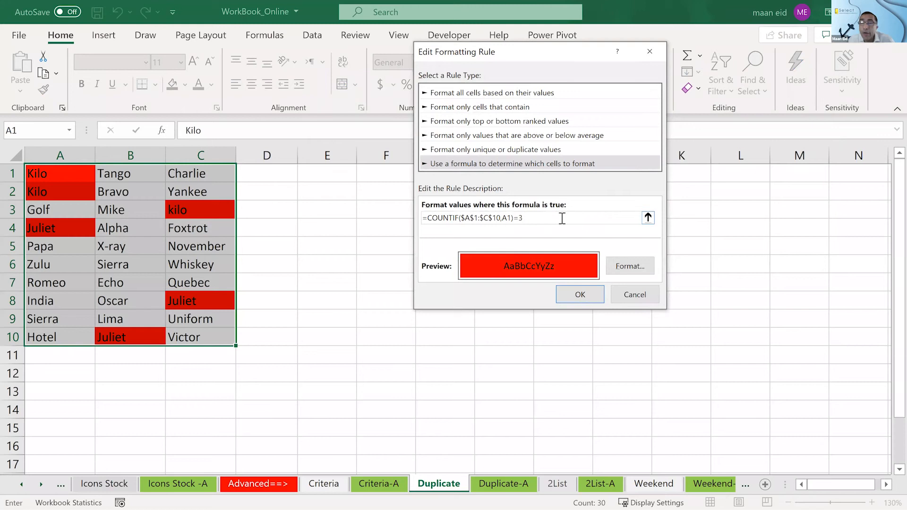
key("BackSpace")
key("BackSpace")
type(">3")
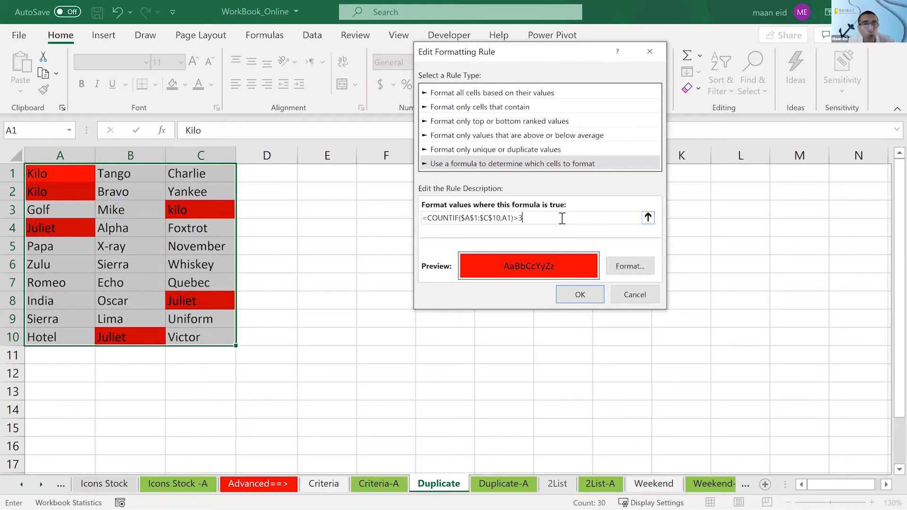
key("Return")
key("Return")
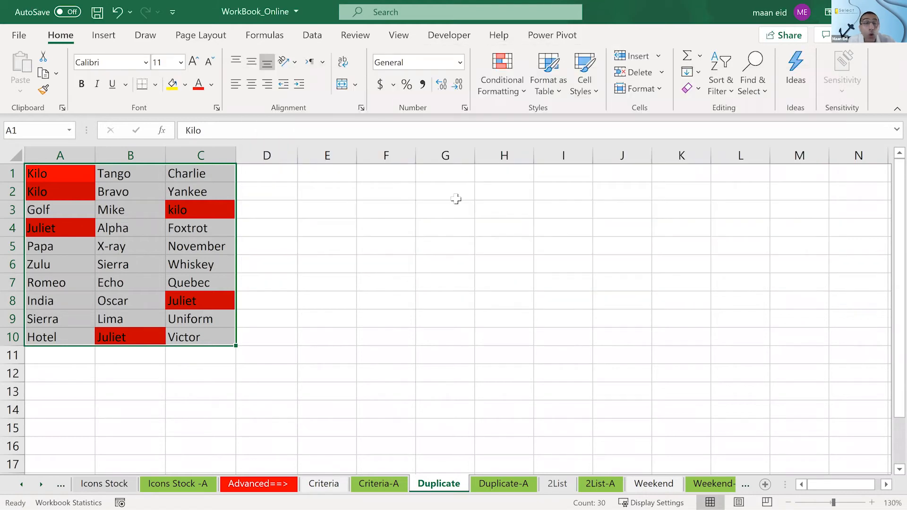
left_click(385, 212)
left_click(59, 158)
left_click(52, 170)
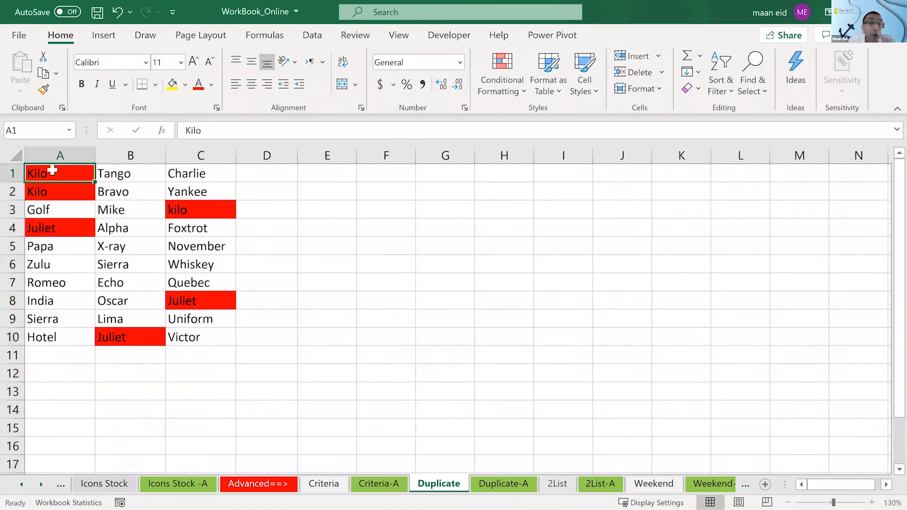
left_click_drag(52, 170, 204, 339)
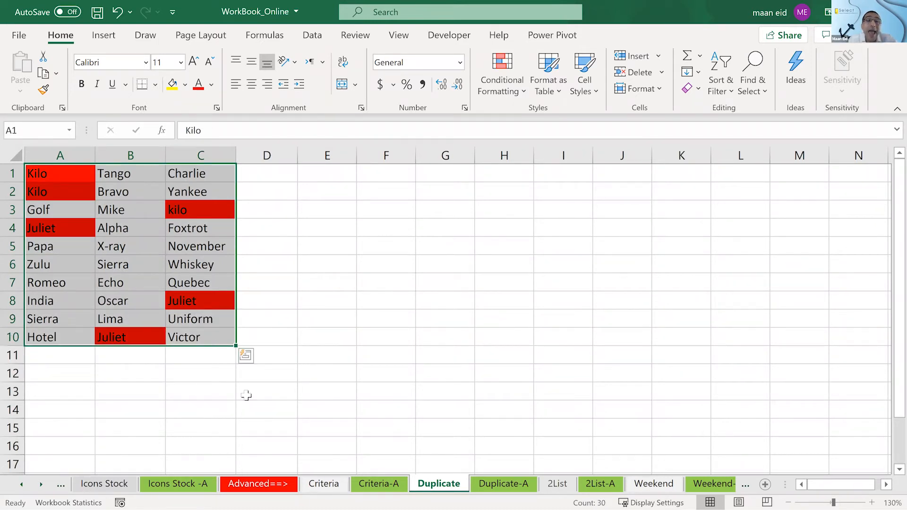
left_click(128, 175)
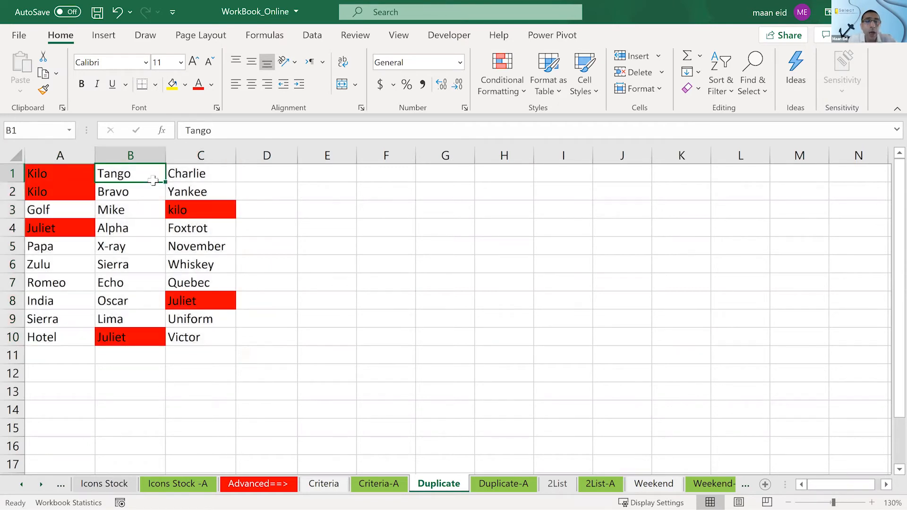
- Examine the entries in A1:C10 cell by cell, comparing the red-filled words with the unfilled ones
left_click(183, 176)
left_click(109, 301)
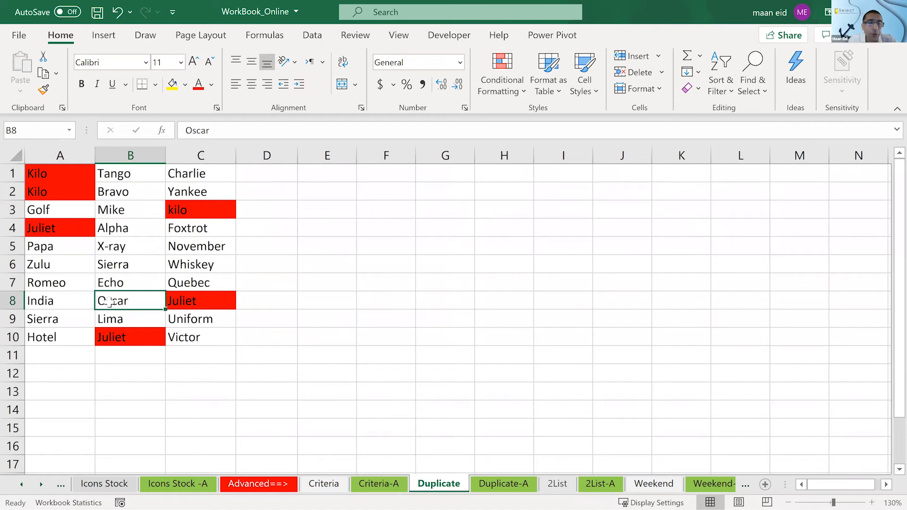
left_click(60, 284)
left_click(199, 260)
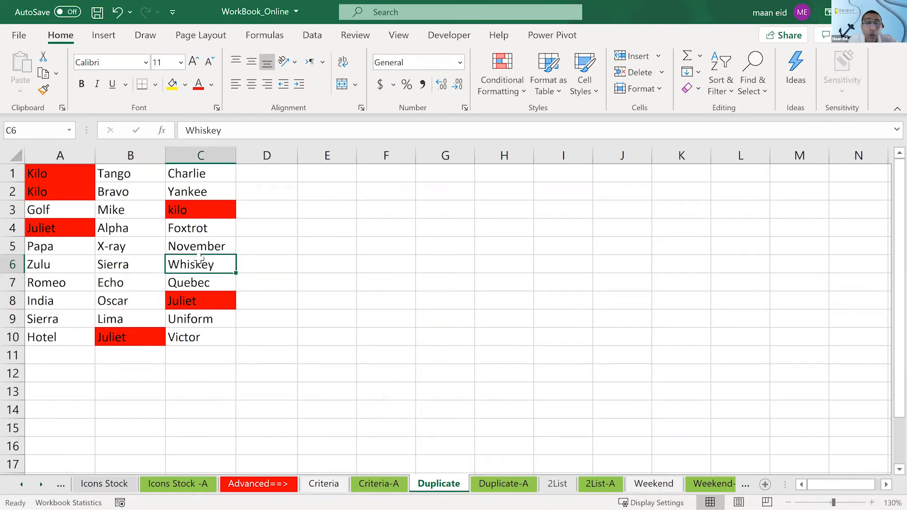
left_click(119, 265)
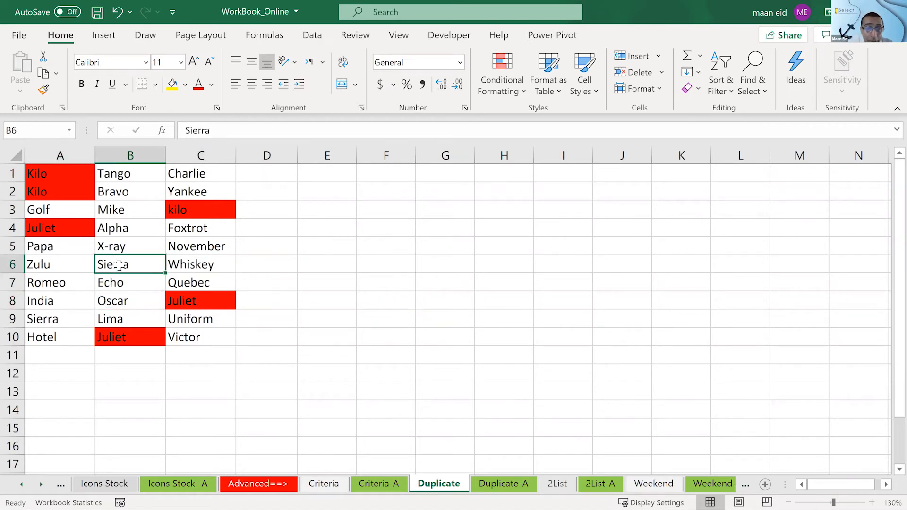
left_click(62, 287)
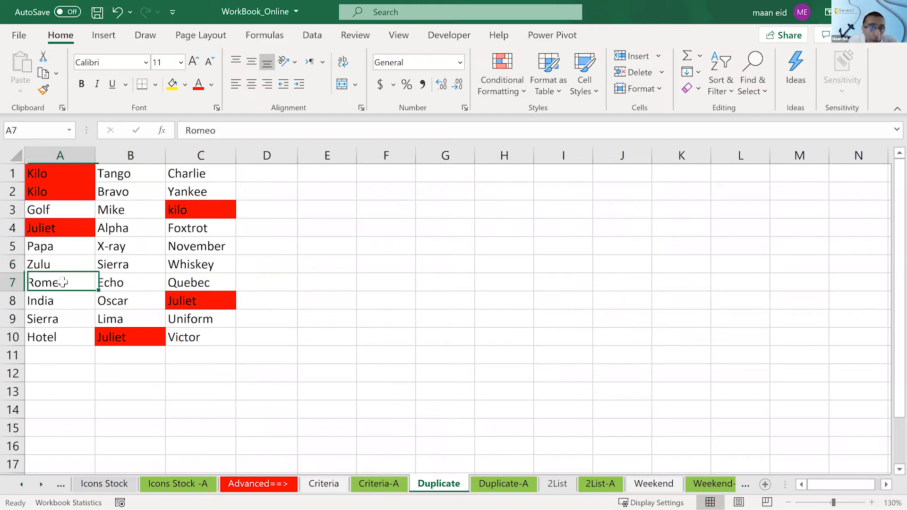
left_click(188, 249)
left_click(71, 337)
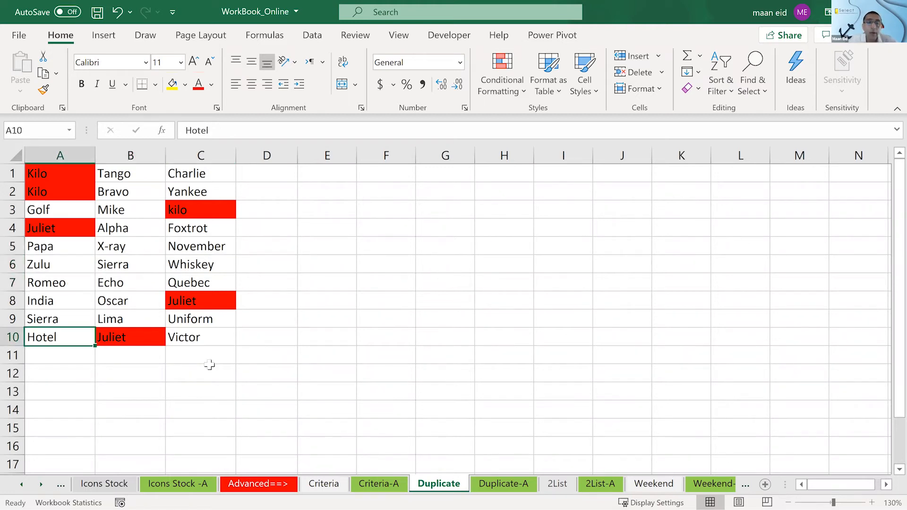
left_click(218, 358)
left_click_drag(71, 172, 182, 336)
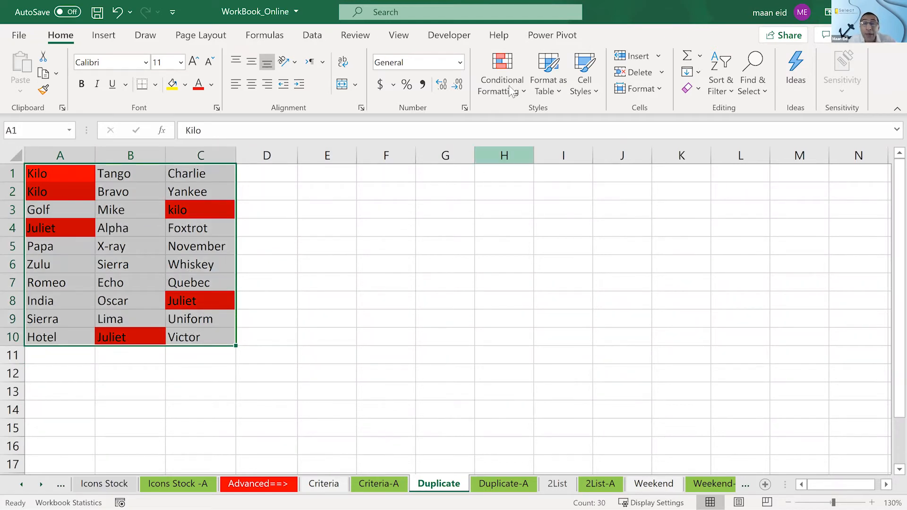
left_click(76, 173)
left_click(117, 174)
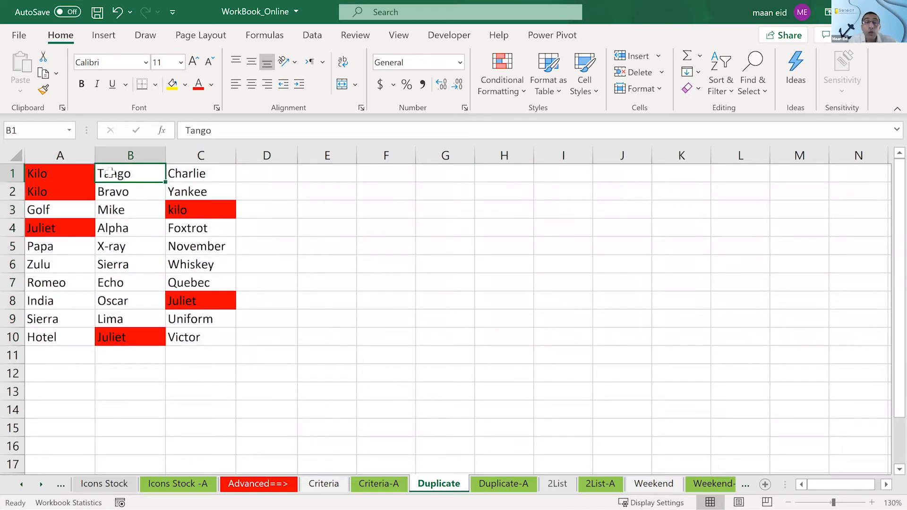
left_click(49, 172)
left_click(134, 173)
left_click(134, 191)
left_click(134, 210)
left_click(134, 228)
left_click(135, 265)
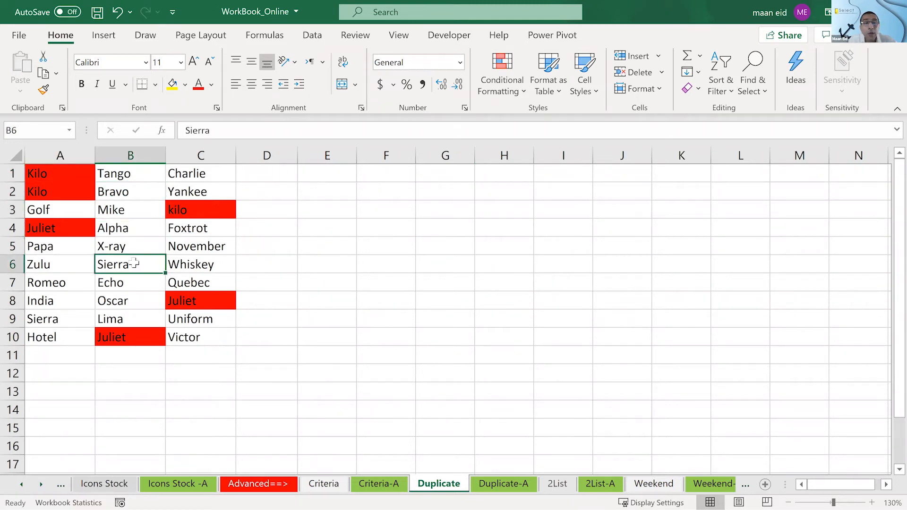
left_click(199, 263)
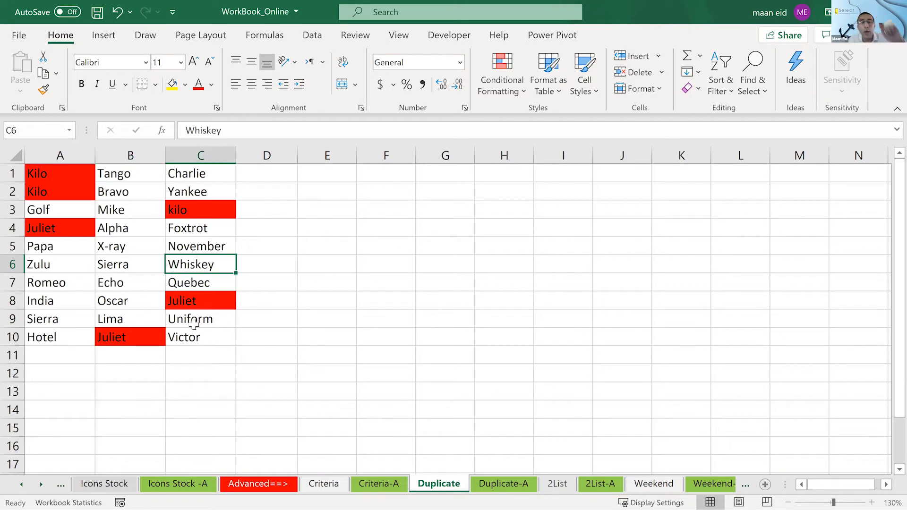
left_click(198, 339)
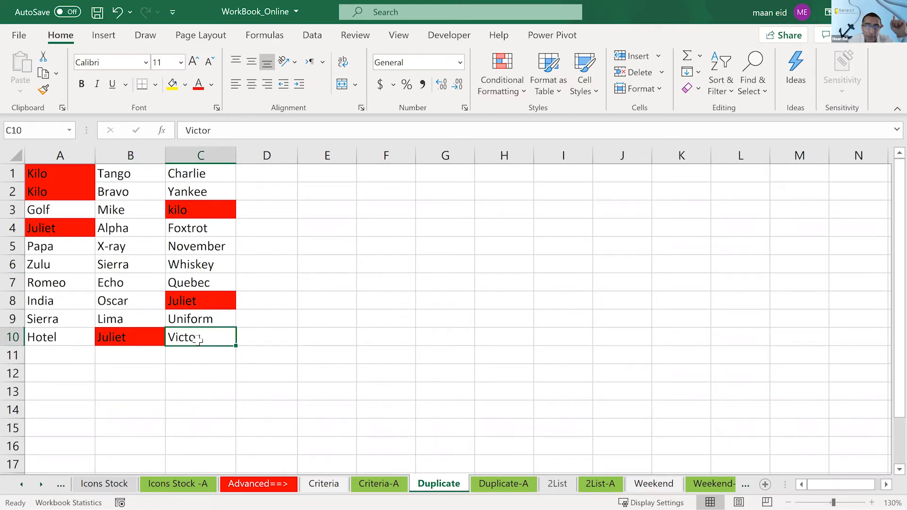
- Clear all conditional formatting rules from the entire Duplicate sheet
left_click_drag(71, 176, 175, 329)
left_click(484, 87)
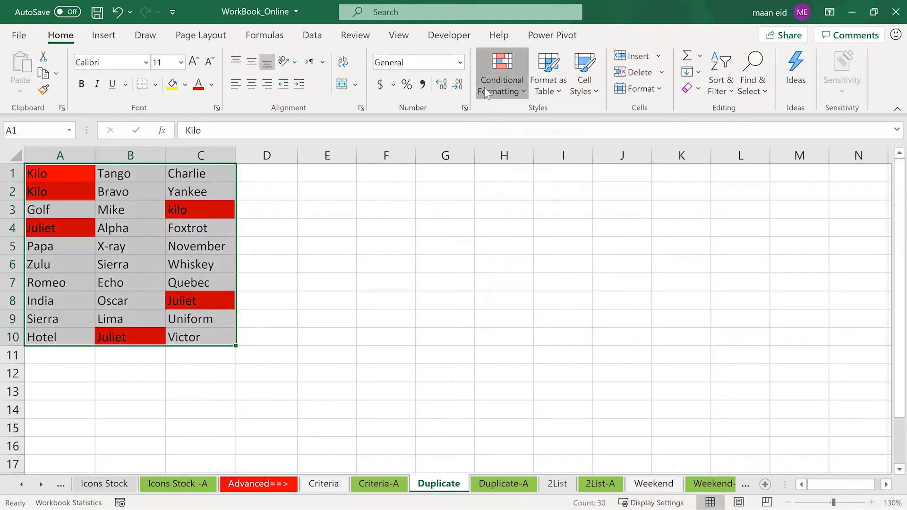
mouse_move(516, 310)
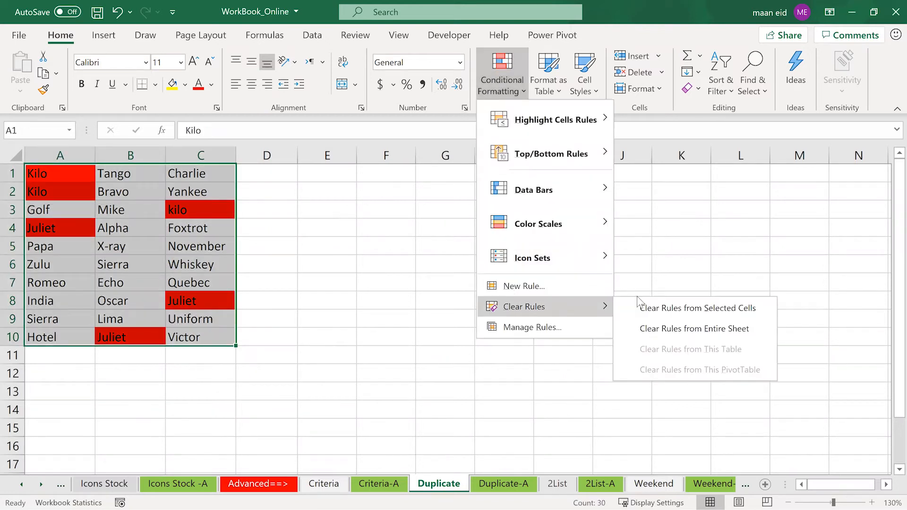
left_click(663, 325)
left_click(662, 325)
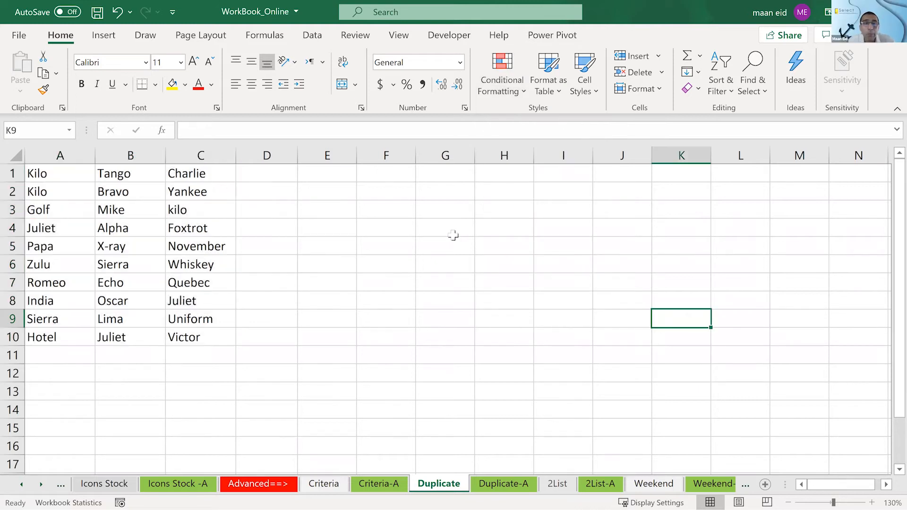
- Start a new formula-based conditional formatting rule for A1:C10 and enter =countif($A$1:$C$10, as the beginning of its formula
left_click_drag(47, 170, 192, 344)
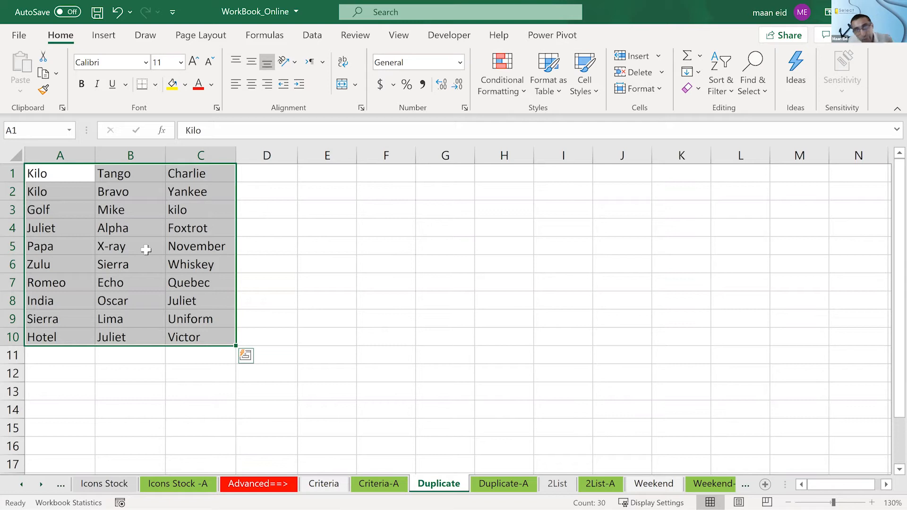
left_click(509, 87)
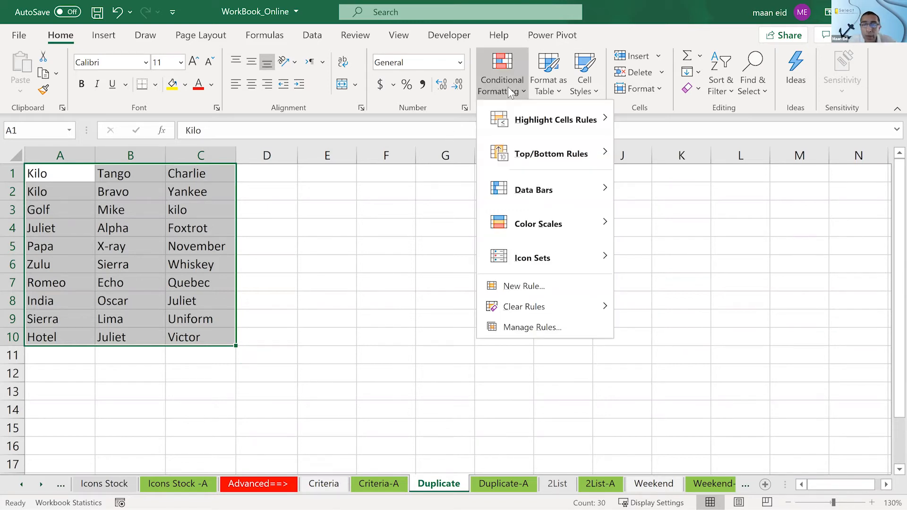
left_click(523, 287)
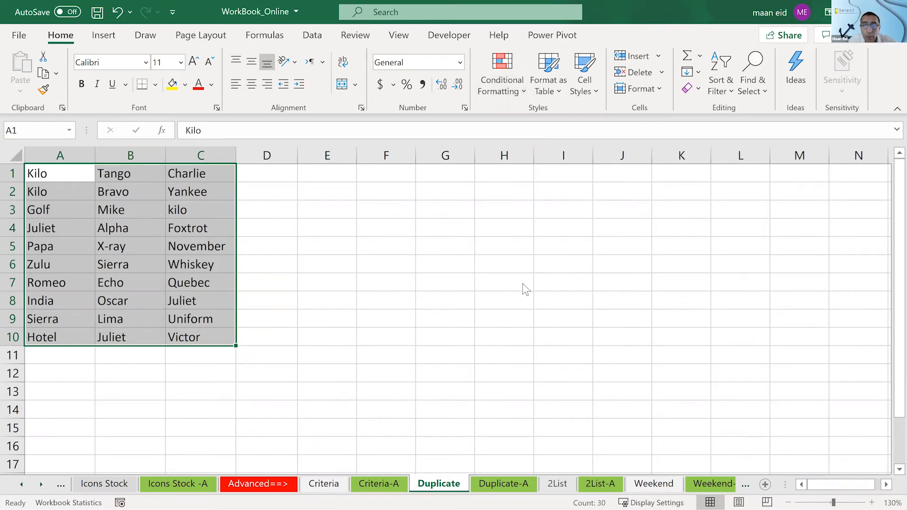
left_click(459, 152)
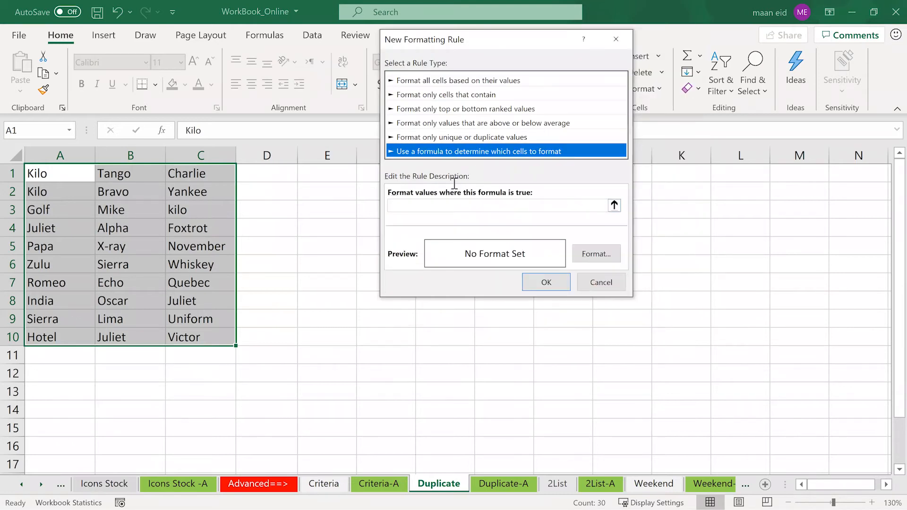
key("Tab")
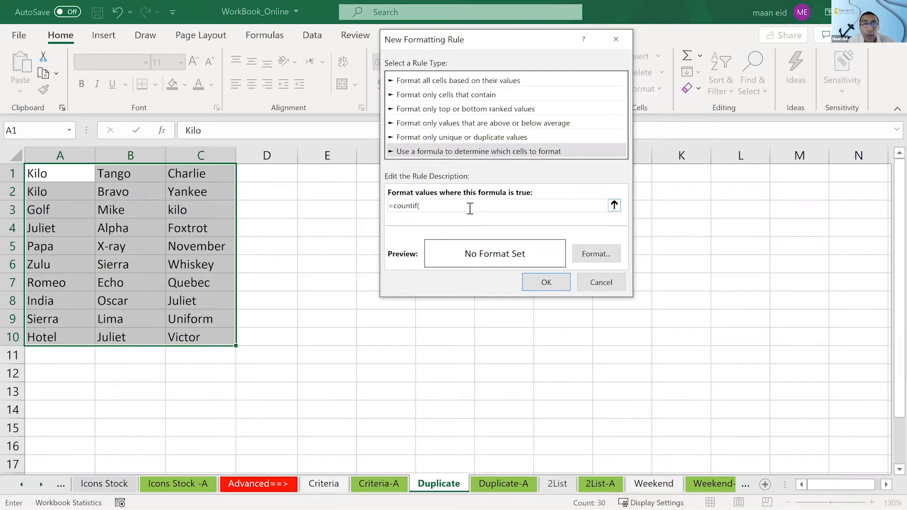
left_click_drag(62, 175, 197, 345)
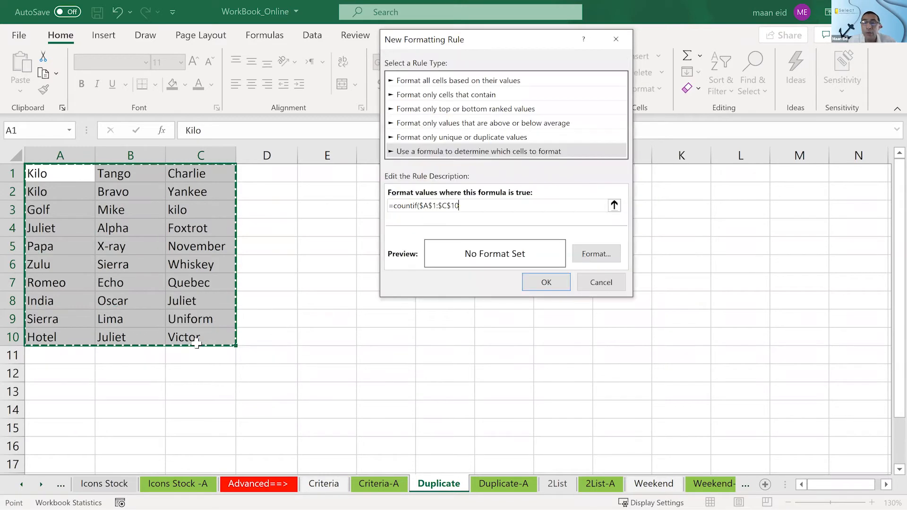
type(",")
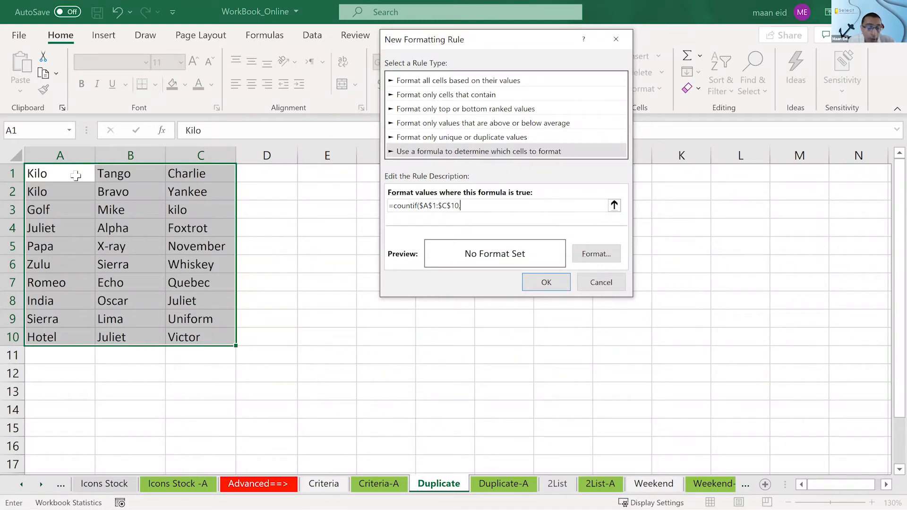
type("1")
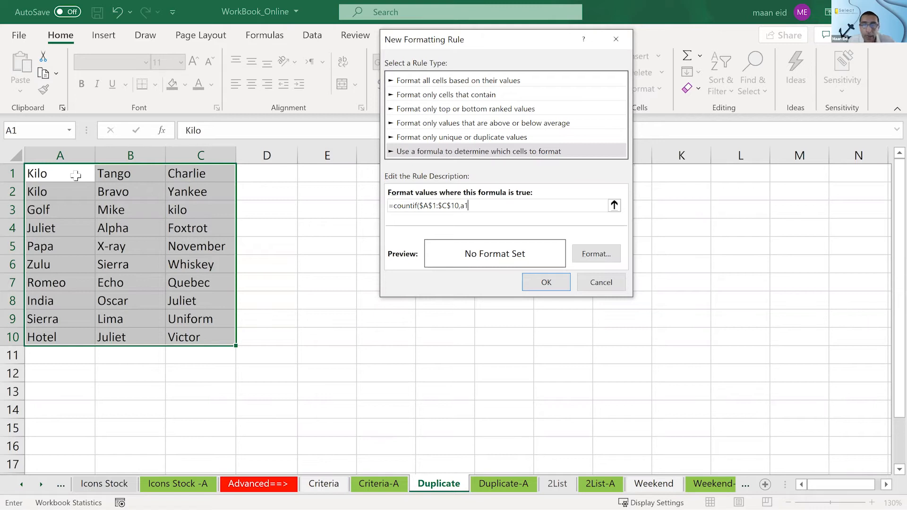
key("BackSpace")
key("BackSpace")
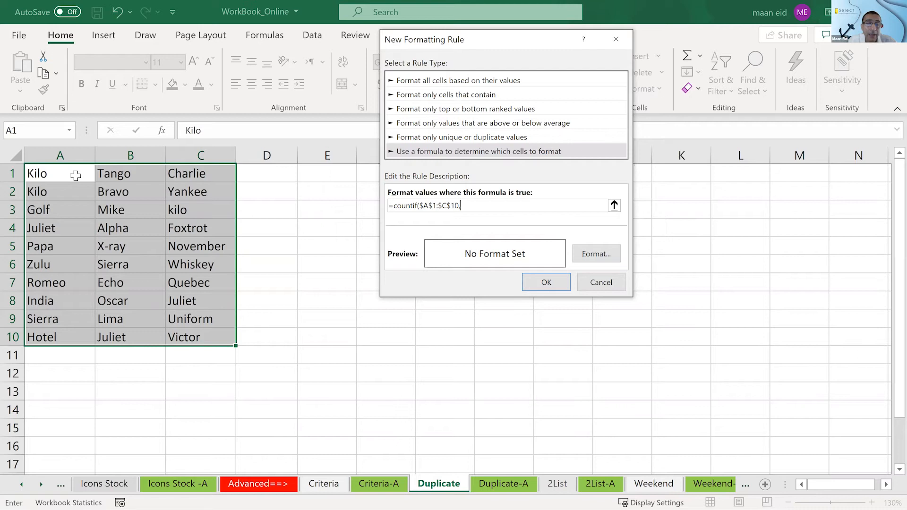
- Add cell A1 as a fully relative criterion and close the rule's formula as =countif($A$1:$C$10,A1)
left_click(75, 175)
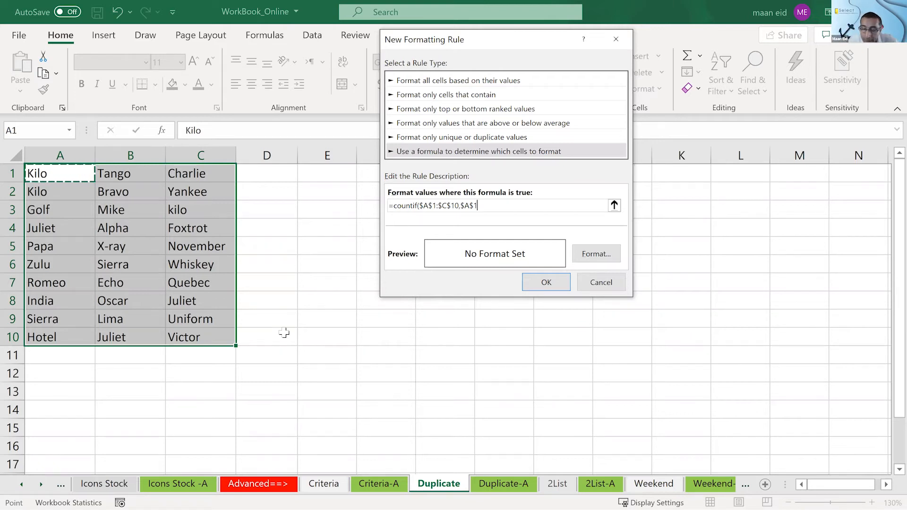
left_click(474, 206)
key("BackSpace")
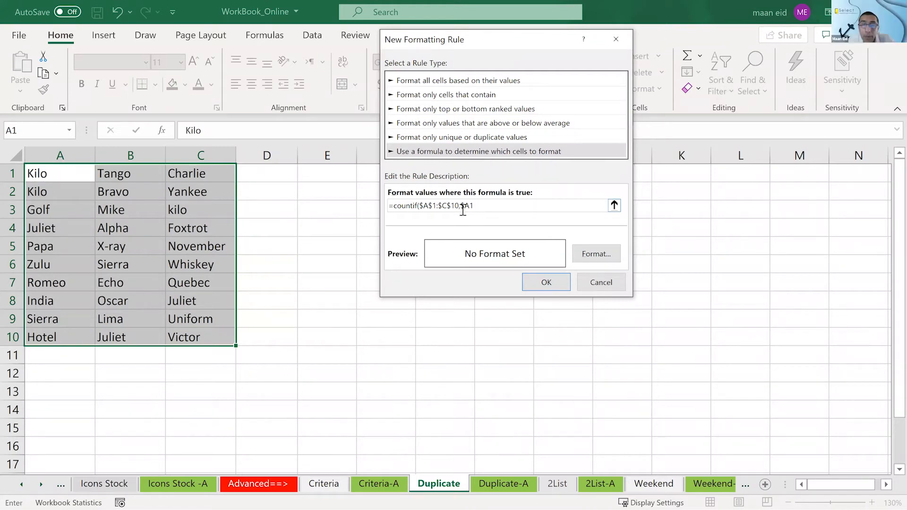
key("BackSpace")
left_click(490, 207)
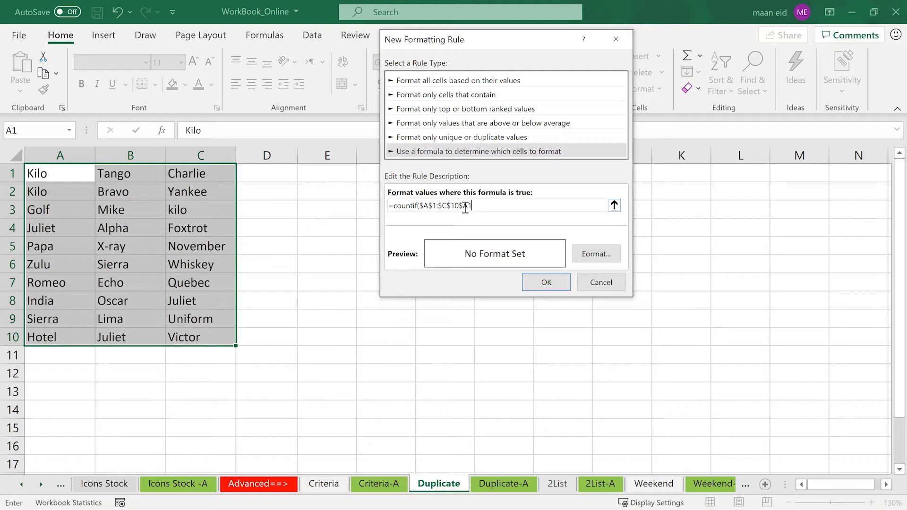
key("ctrl+z")
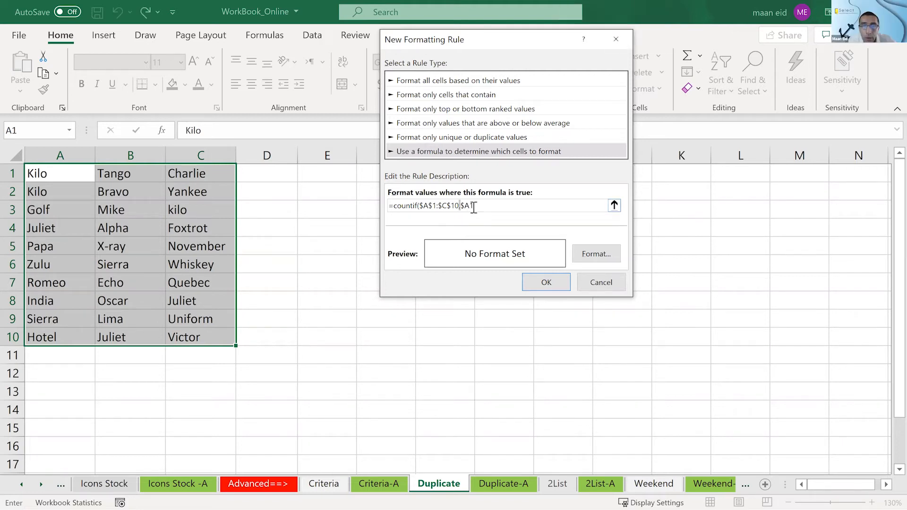
type(",")
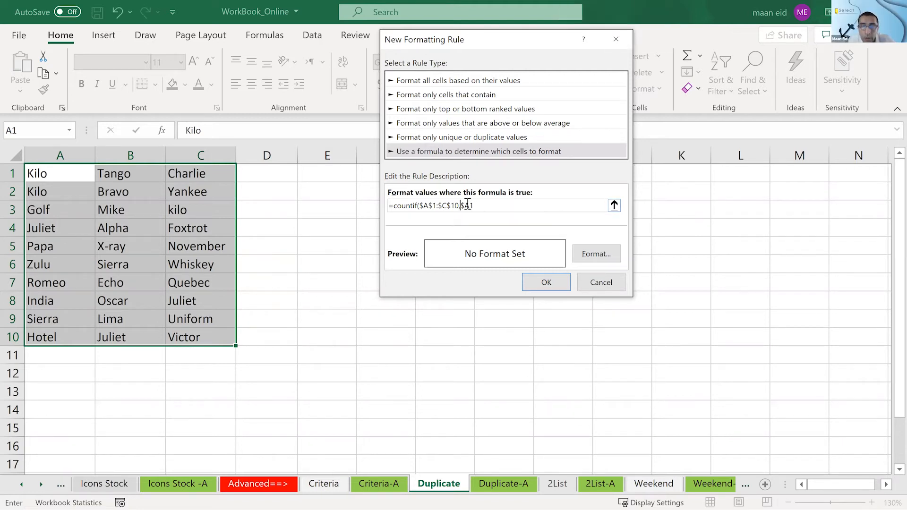
left_click(465, 204)
key("BackSpace")
left_click(491, 204)
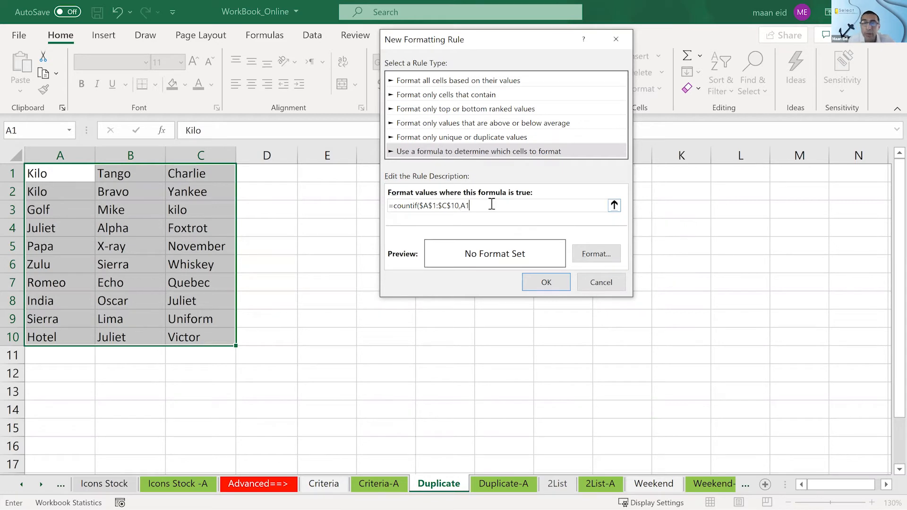
type(")")
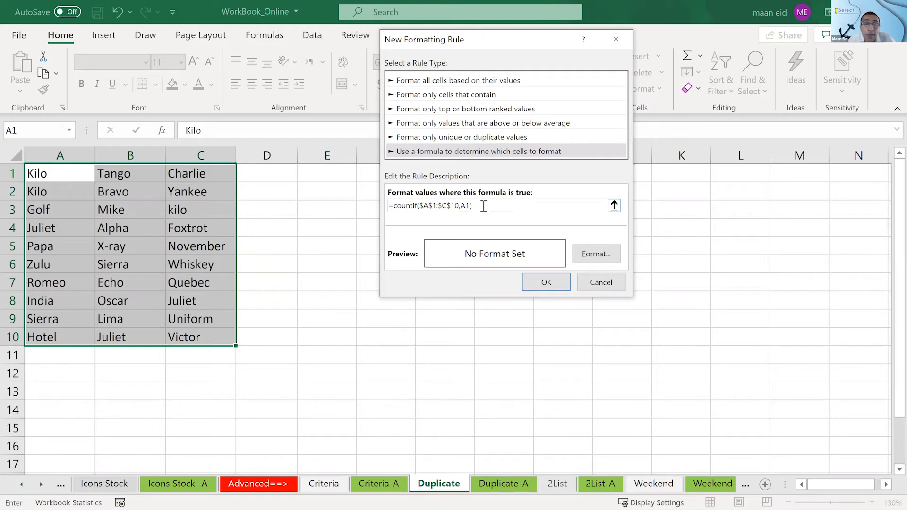
left_click(461, 206)
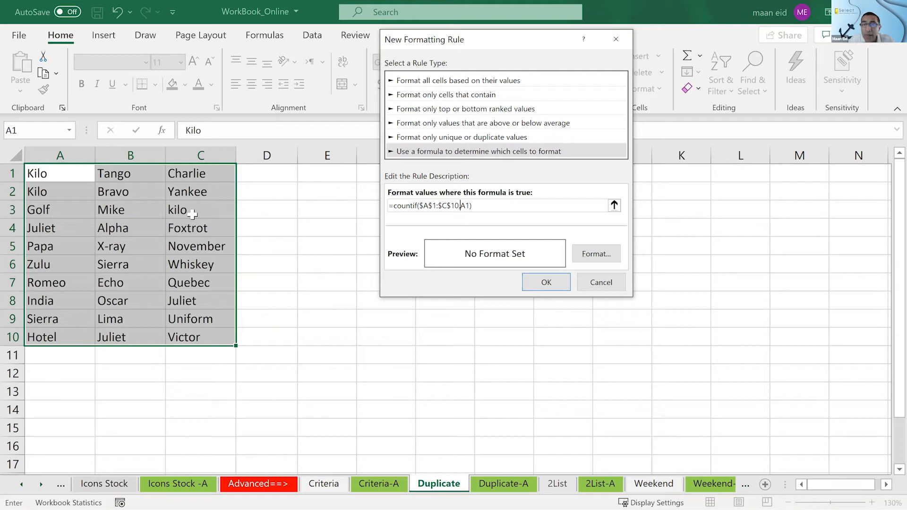
- Set the new rule's format to a yellow background fill
left_click(610, 252)
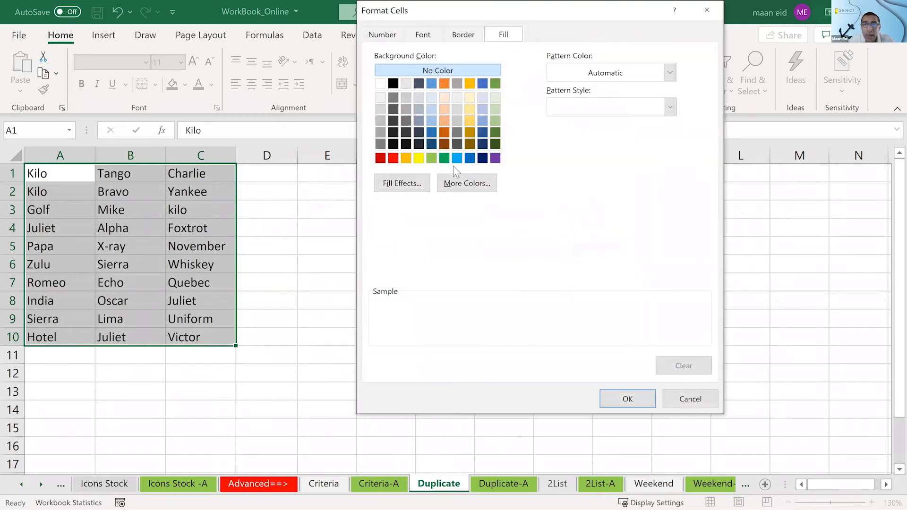
left_click(418, 159)
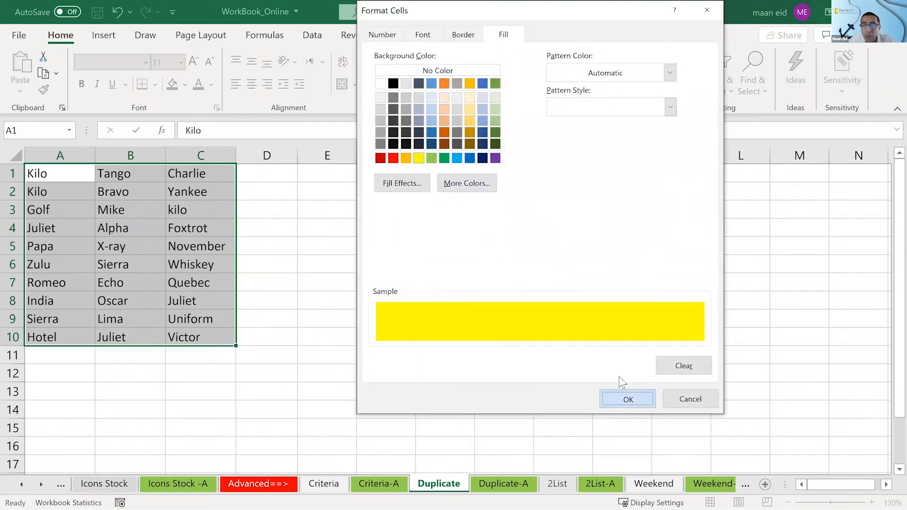
left_click(628, 400)
- Complete the rule's formula as =countif($A$1:$C$10,A1)>2 and apply the rule to A1:C10
left_click(533, 206)
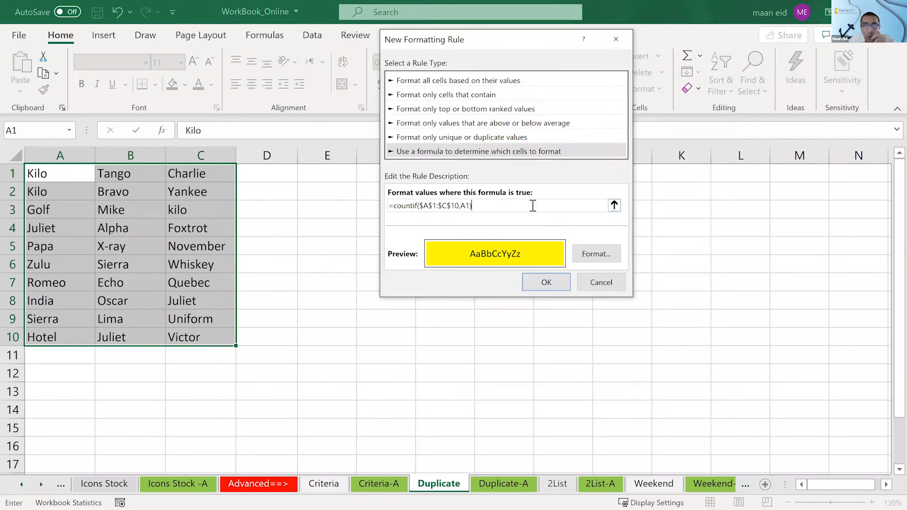
type("=3")
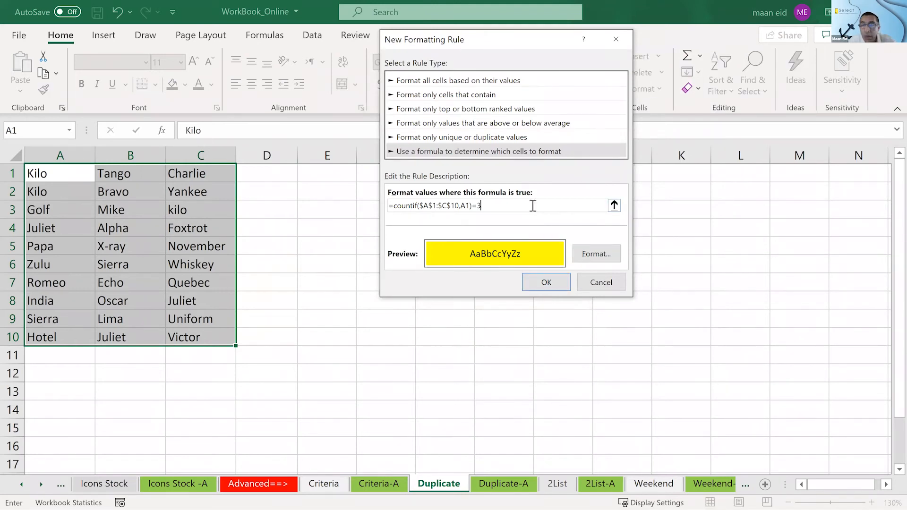
key("BackSpace")
key("BackSpace")
type(">2")
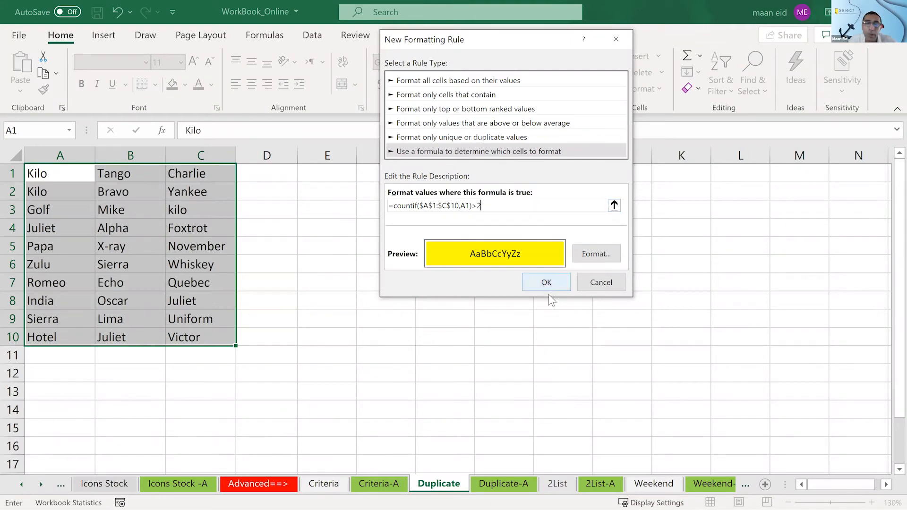
left_click(546, 282)
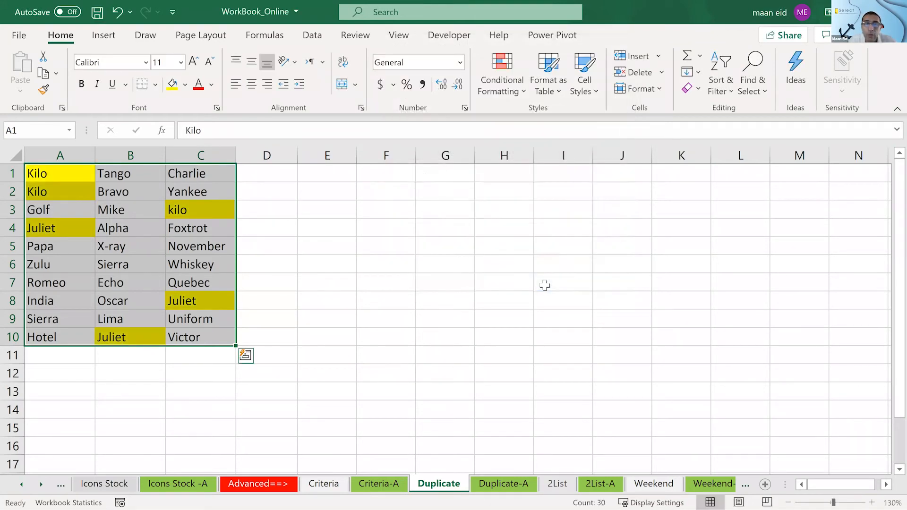
left_click(545, 286)
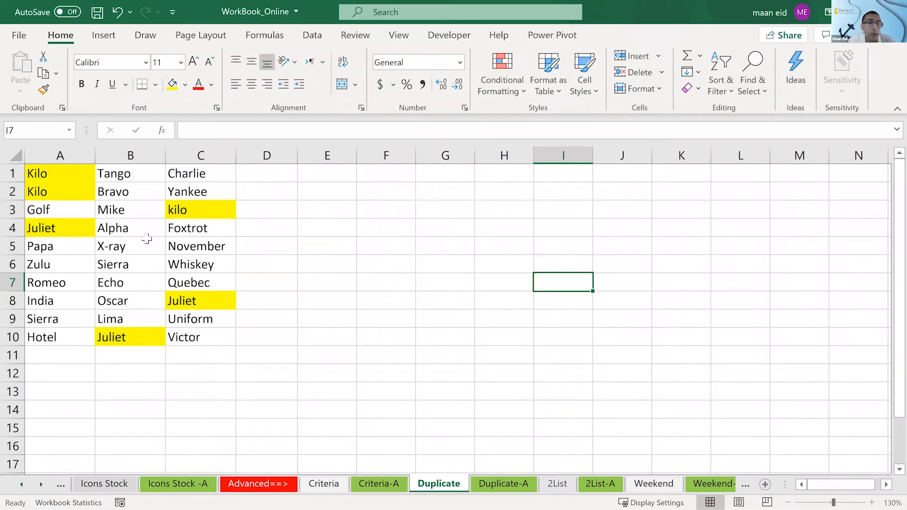
- Enter kilo in cell C6 to test the rule with another repeated word
left_click(173, 258)
type("kilo")
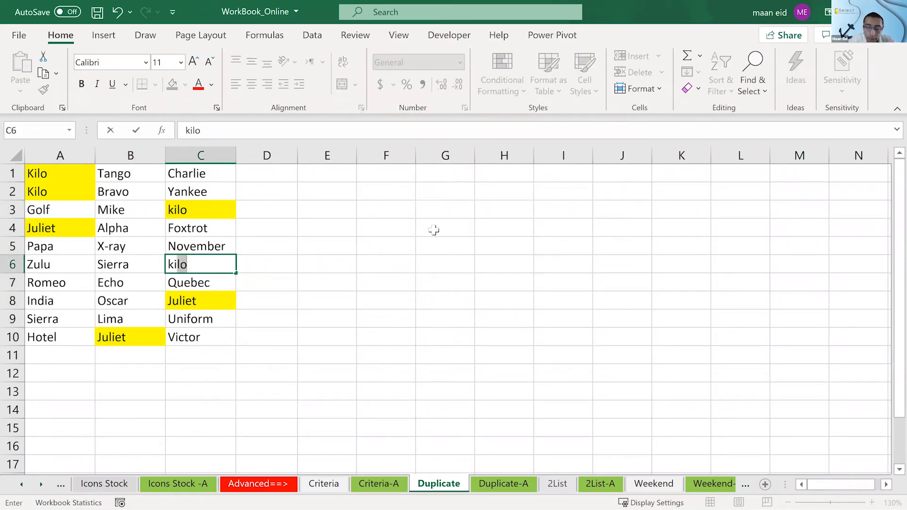
key("Return")
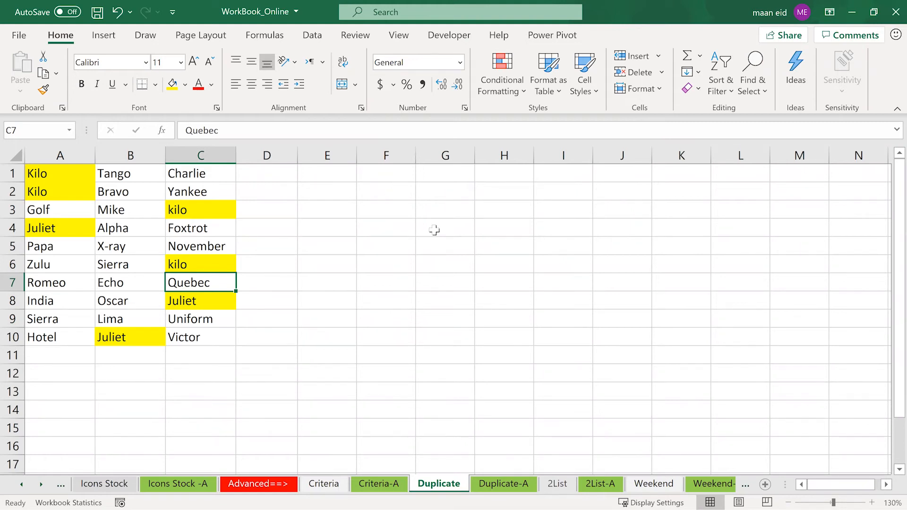
- Review the formula of the yellow rule in the Rules Manager without changing it
left_click(484, 90)
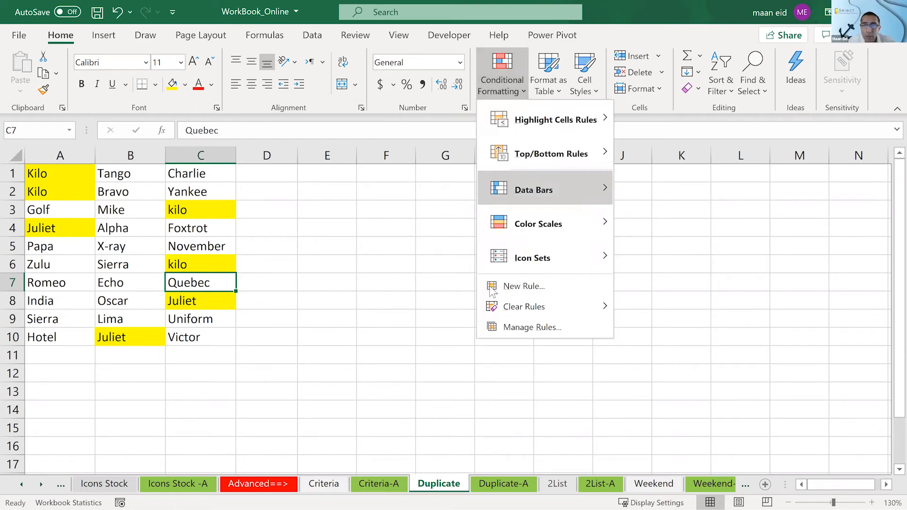
left_click(509, 322)
left_click(393, 151)
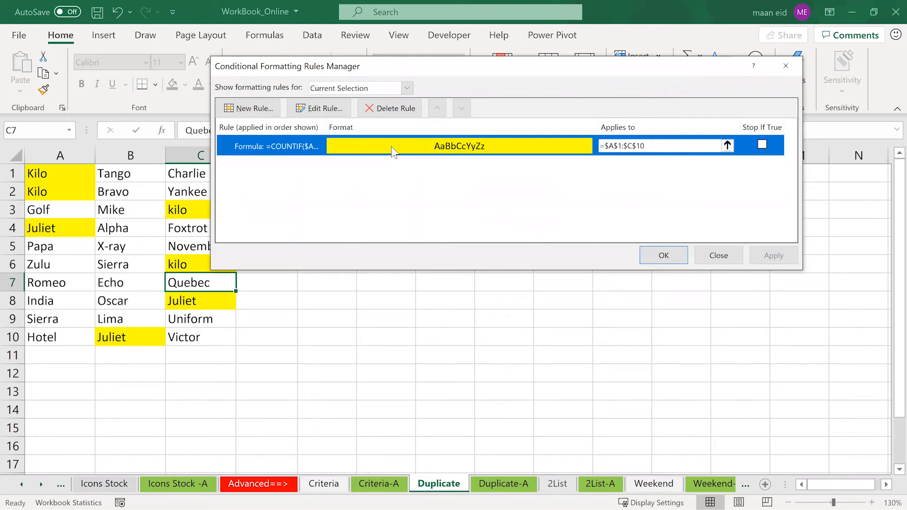
double_click(393, 152)
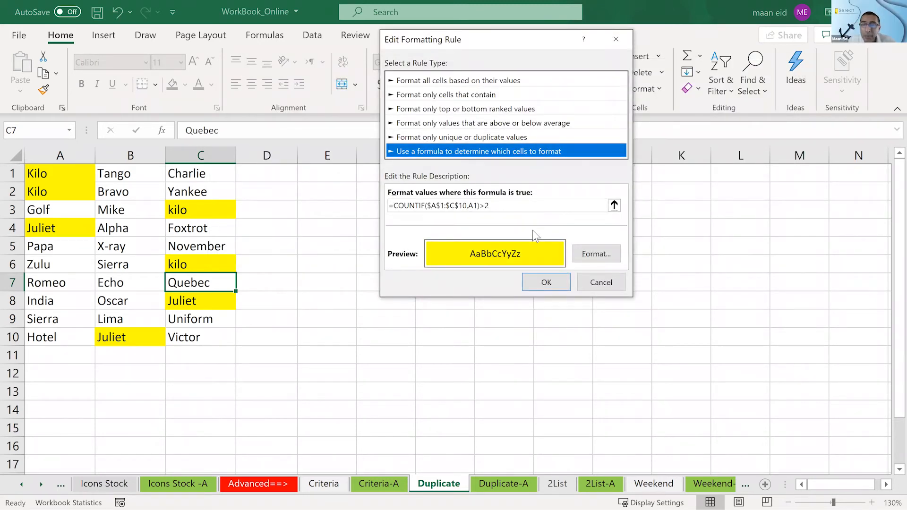
left_click(602, 281)
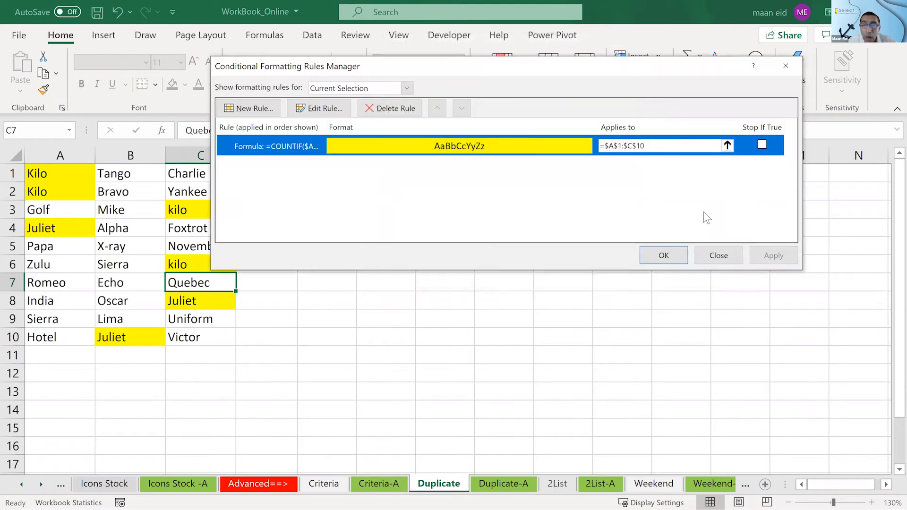
left_click(733, 253)
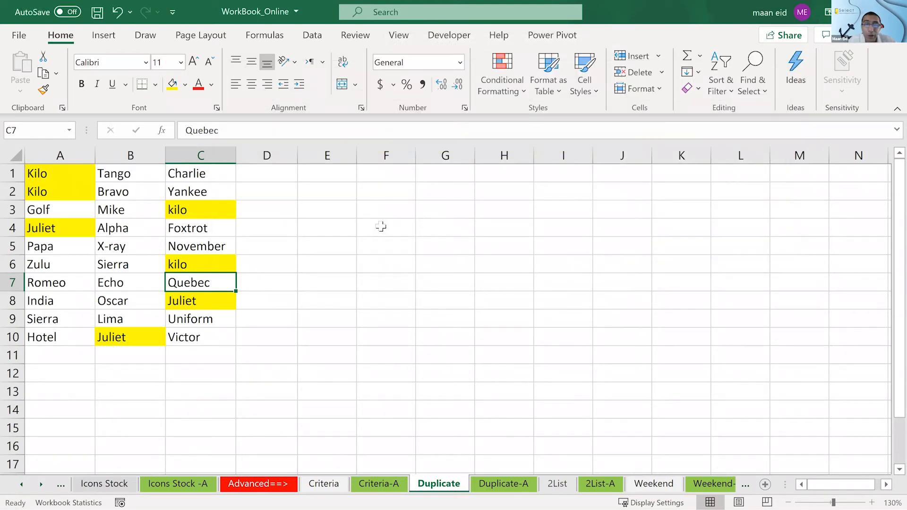
- Enter the formula =COUNTIF(A1:C10,A1) in cell F4 to count how often the word in A1 occurs
left_click(381, 226)
type("=")
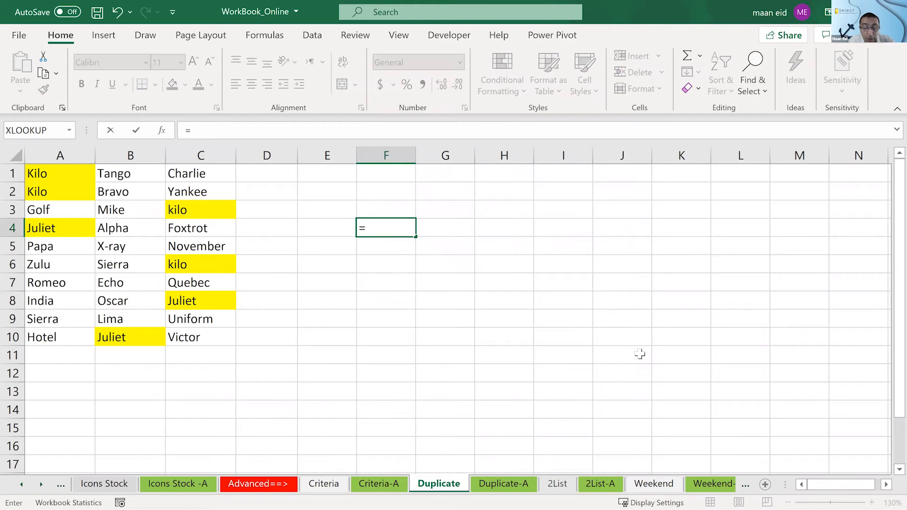
type("counif")
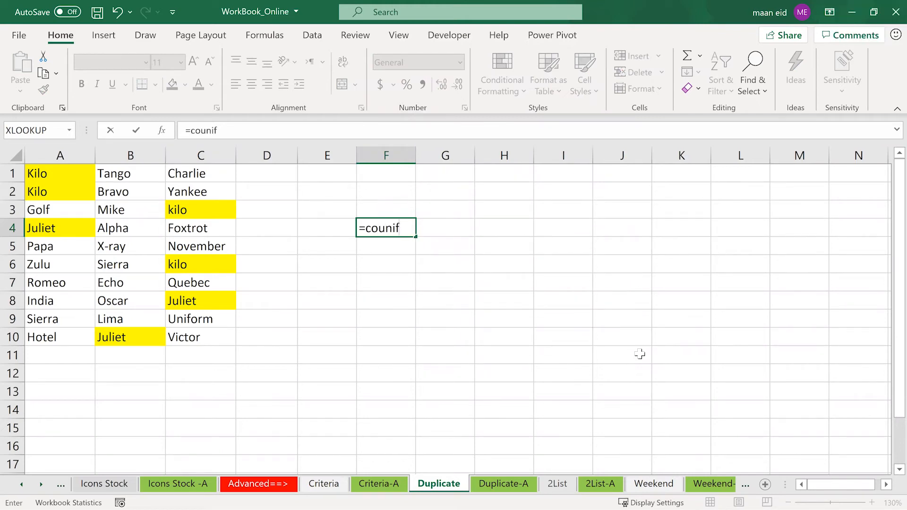
key("BackSpace")
key("BackSpace")
type("t")
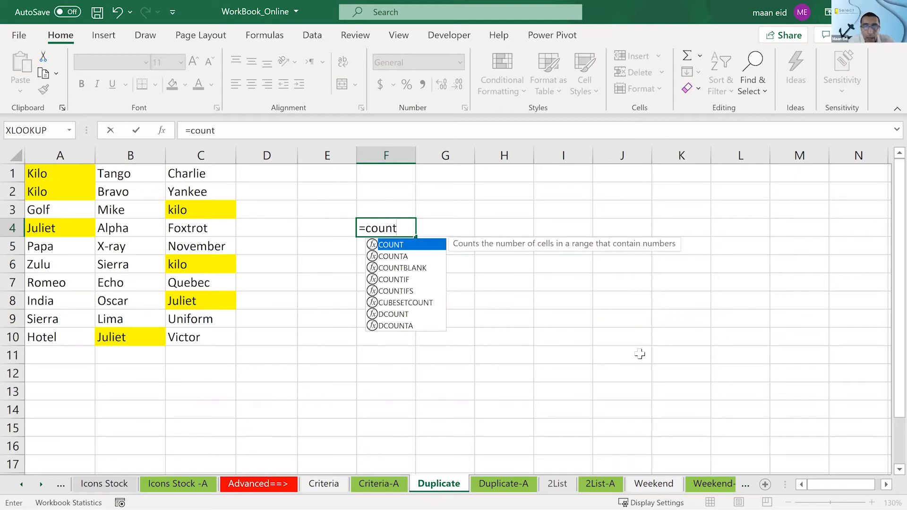
type("if(")
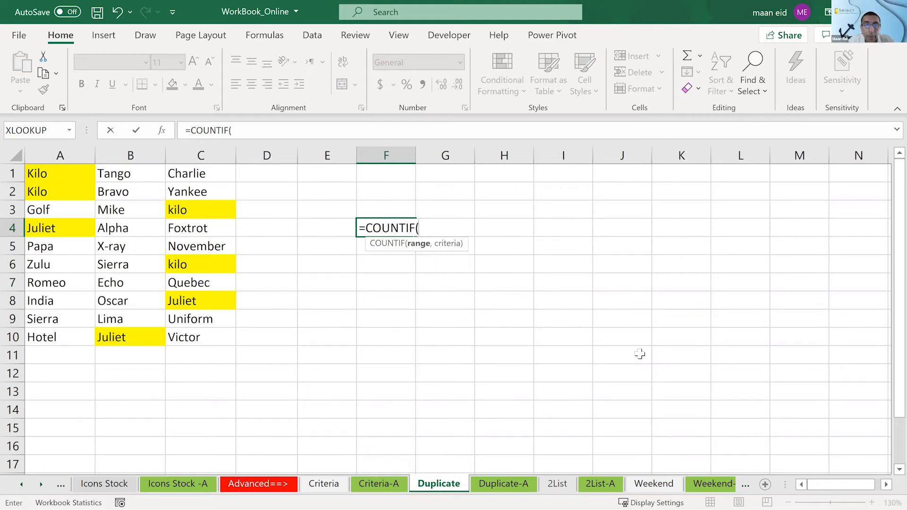
left_click_drag(56, 174, 196, 340)
type(",")
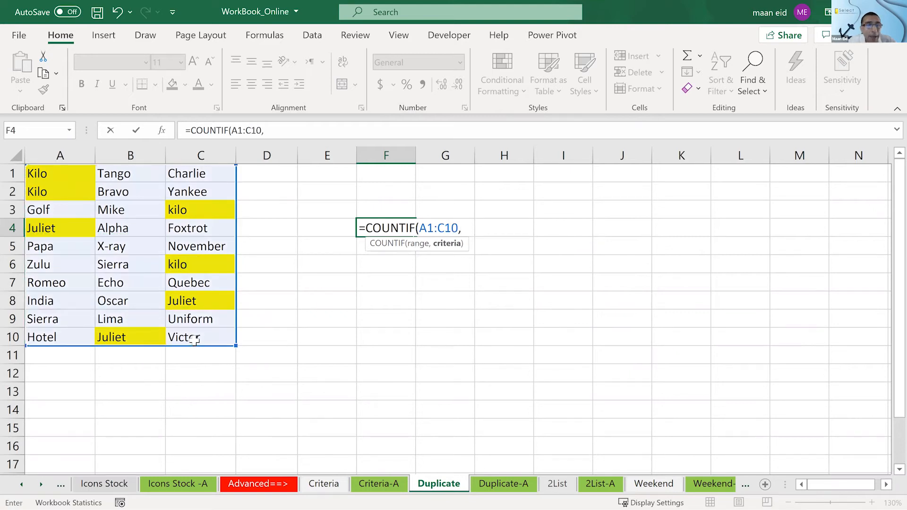
left_click(38, 174)
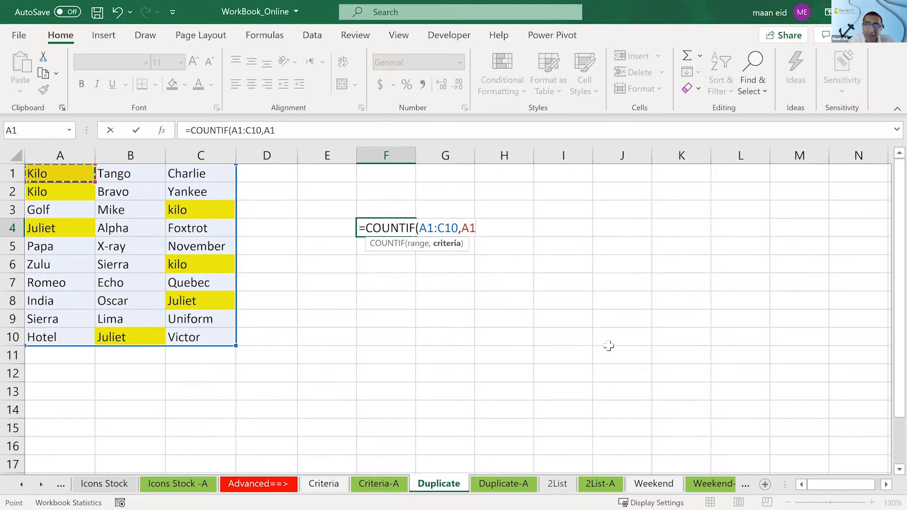
key("Return")
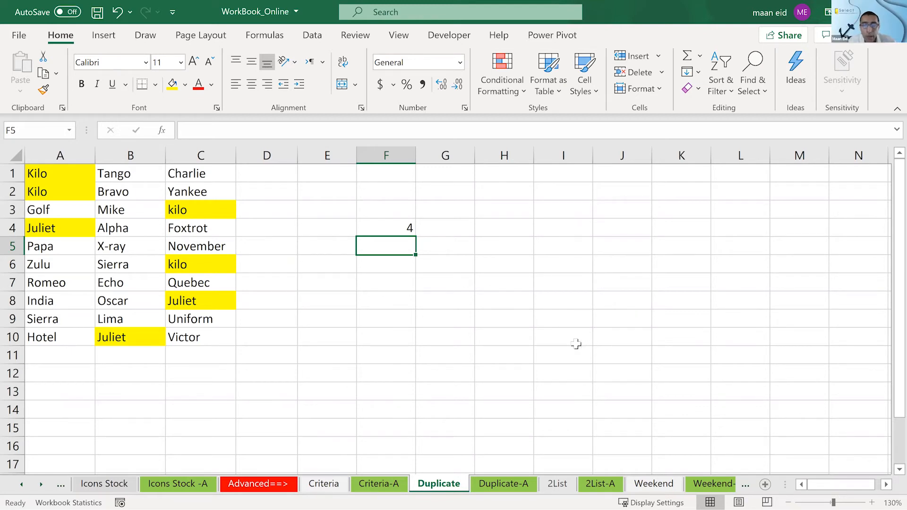
- On the Duplicate-A sheet, inspect the formula of the conditional formatting rule covering A1:C10 without changing it
left_click(522, 483)
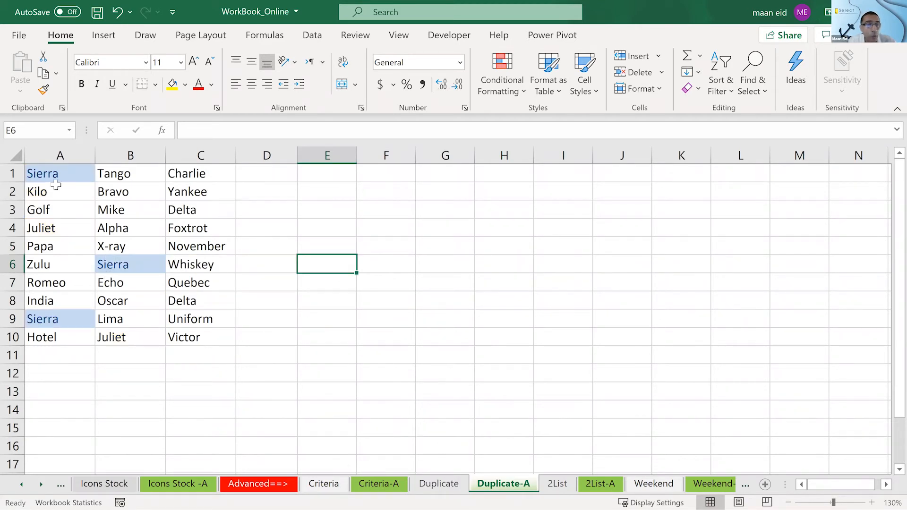
left_click_drag(53, 178, 181, 331)
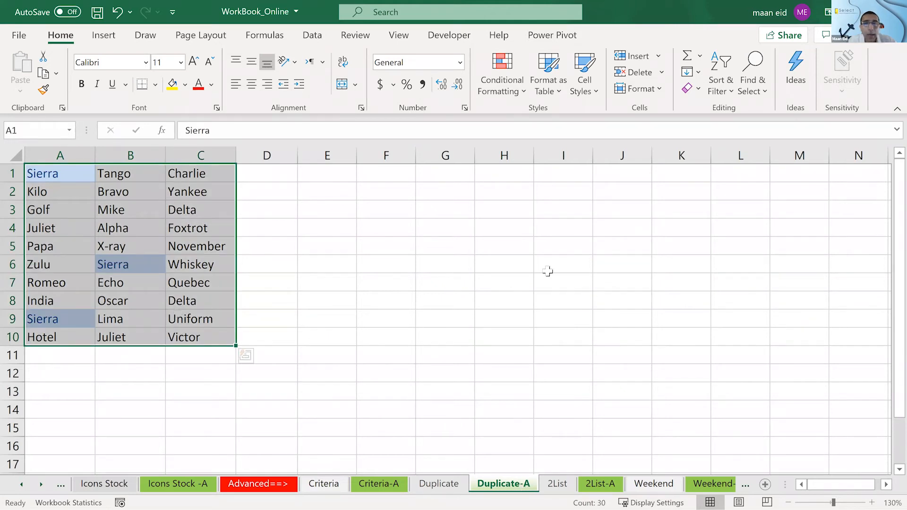
left_click(515, 87)
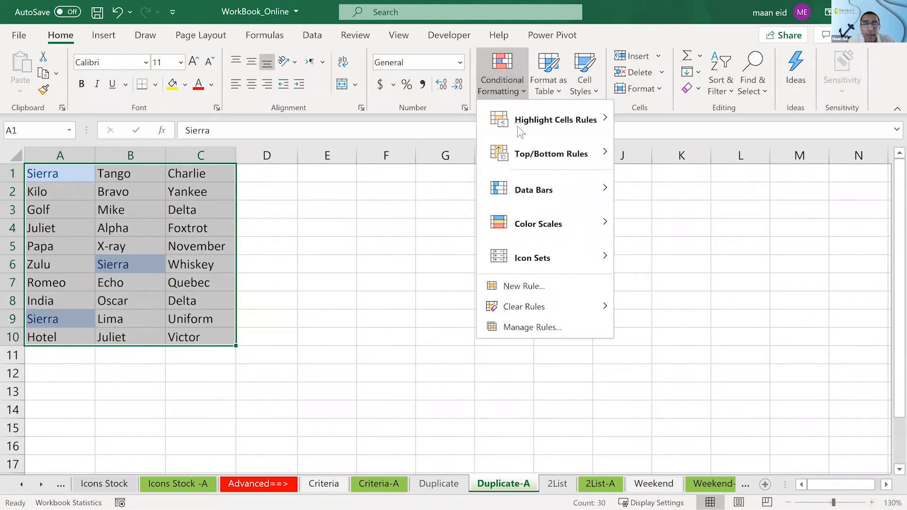
left_click(529, 330)
double_click(396, 147)
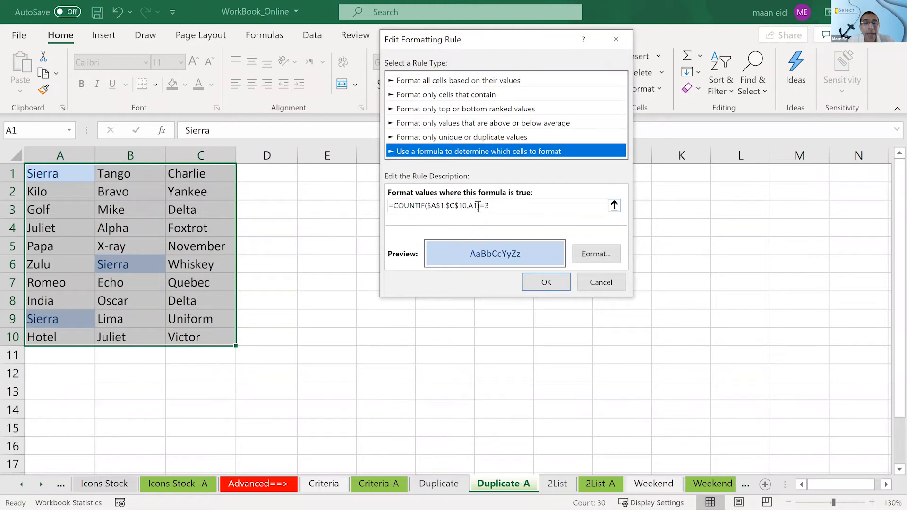
left_click(602, 283)
left_click(719, 255)
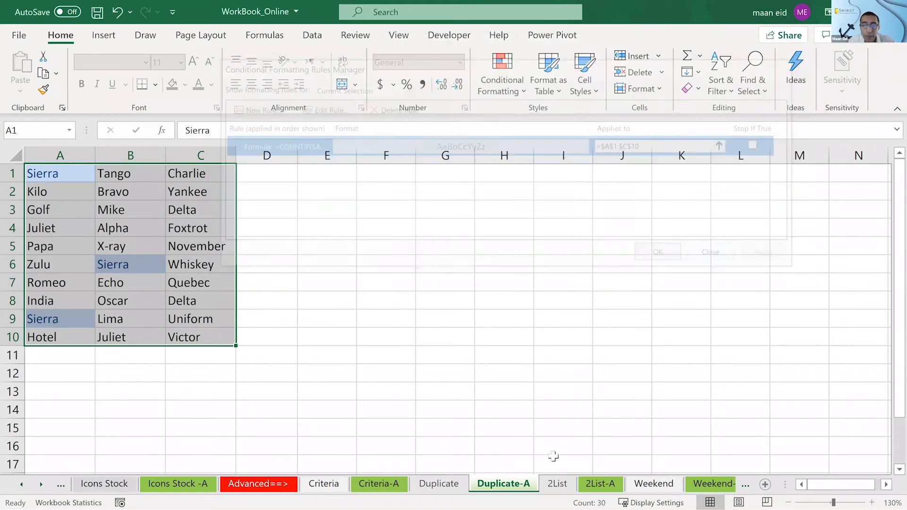
- Go to the 2List sheet and compare the team names in List 1 with those in List 2
left_click(558, 483)
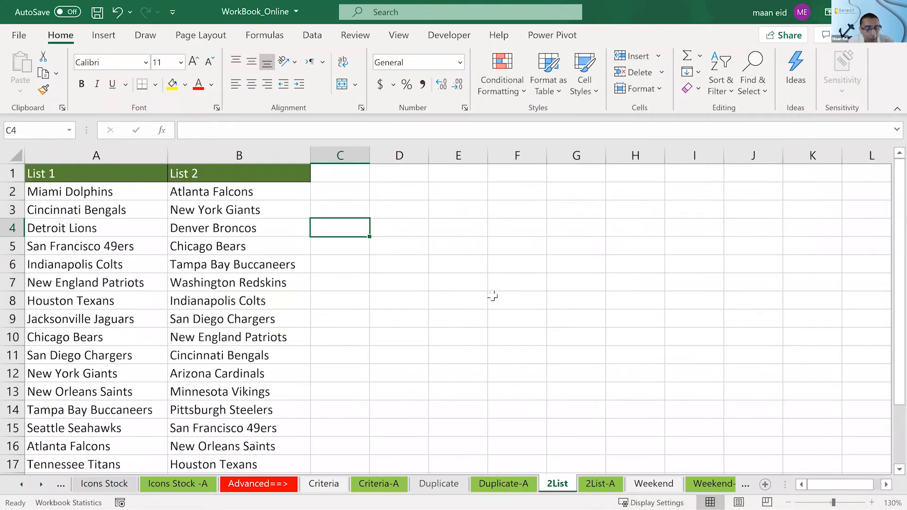
scroll(467, 270, "down", 1, "ctrl")
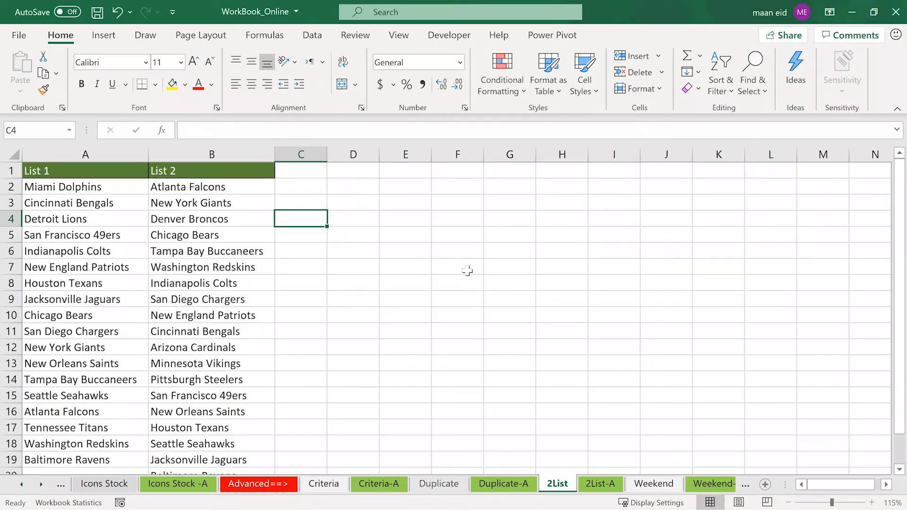
scroll(467, 270, "down", 1, "ctrl")
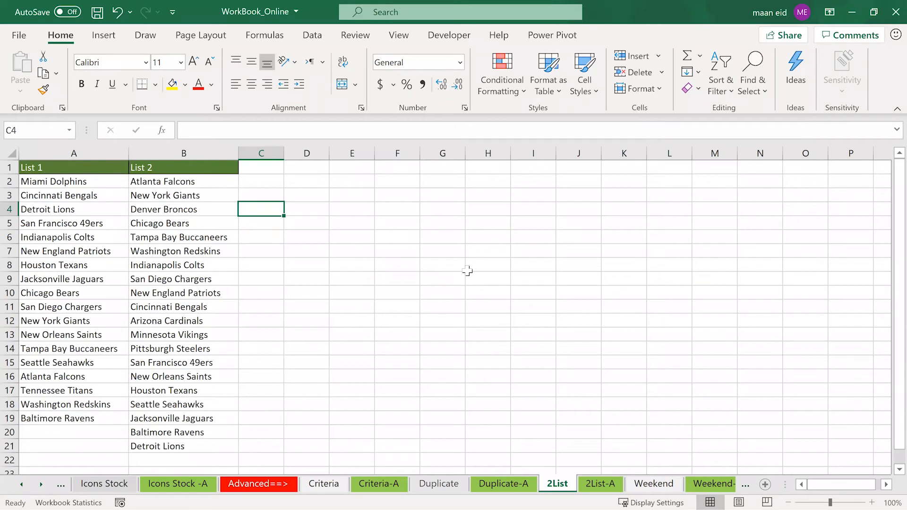
left_click(67, 220)
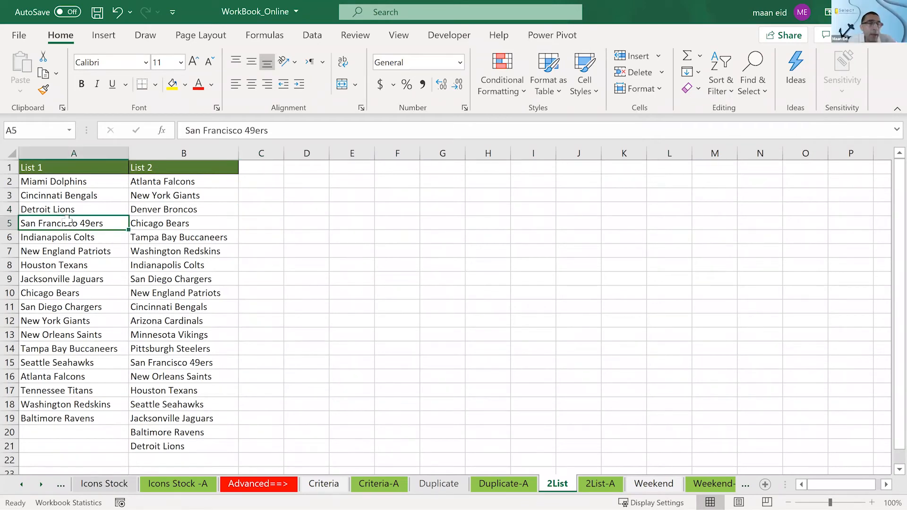
left_click(53, 183)
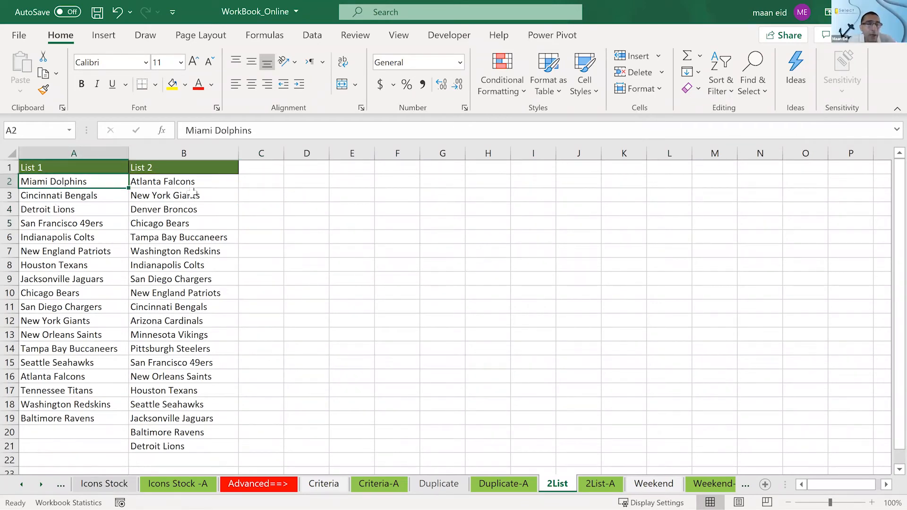
left_click(193, 192)
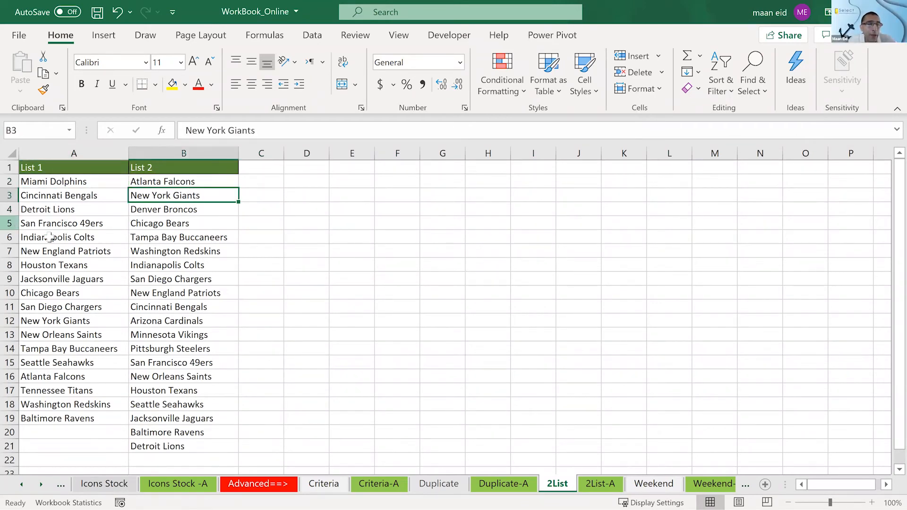
left_click(96, 238)
left_click(141, 265)
left_click(80, 265)
left_click(147, 279)
left_click(113, 279)
left_click(167, 283)
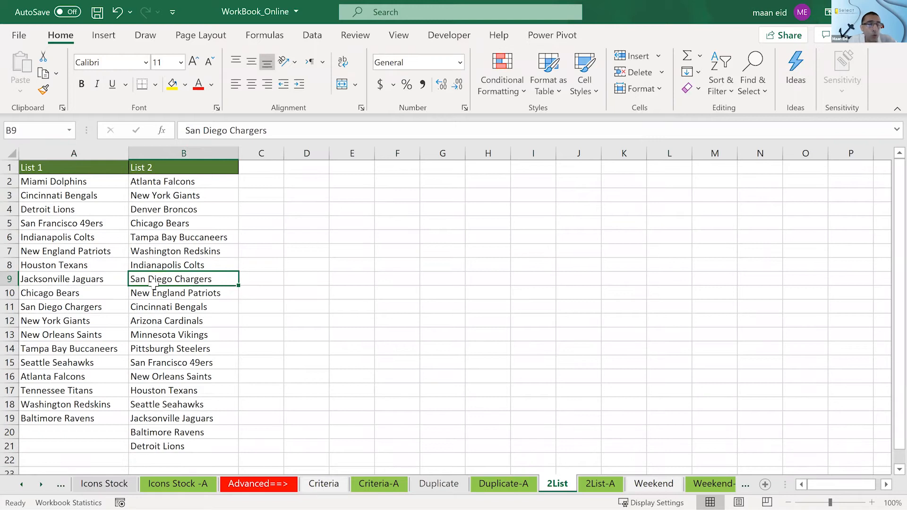
left_click(96, 282)
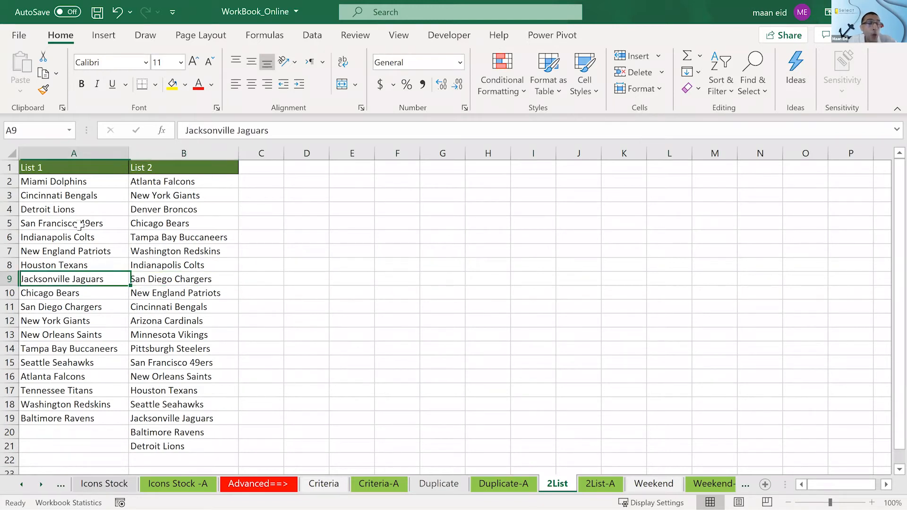
left_click(73, 183)
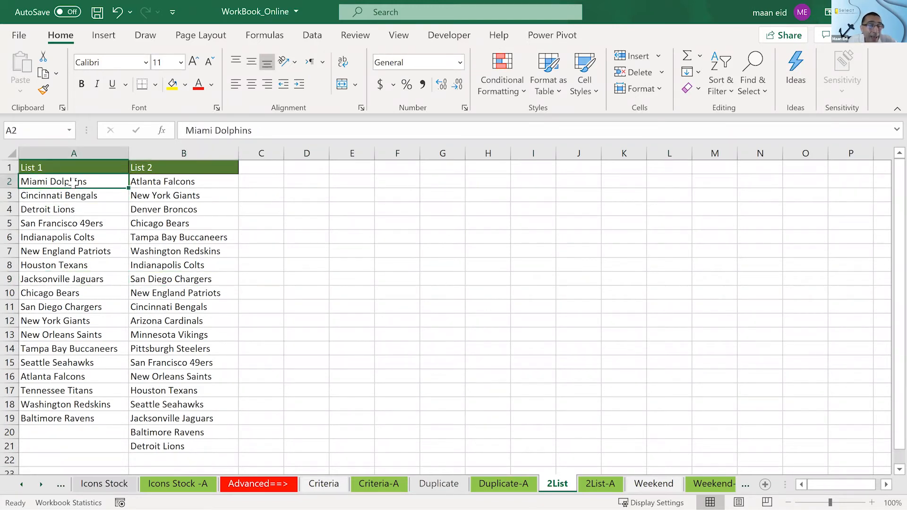
left_click_drag(73, 182, 71, 418)
left_click(151, 208)
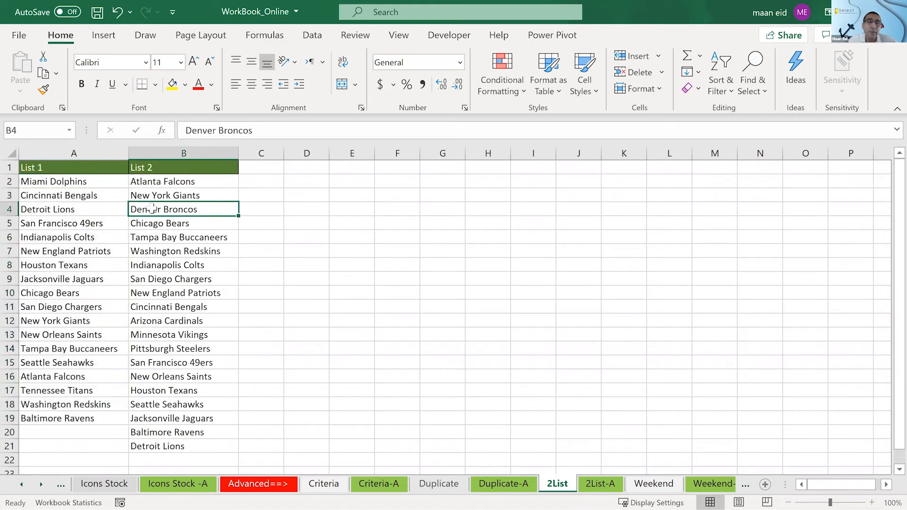
left_click(81, 181)
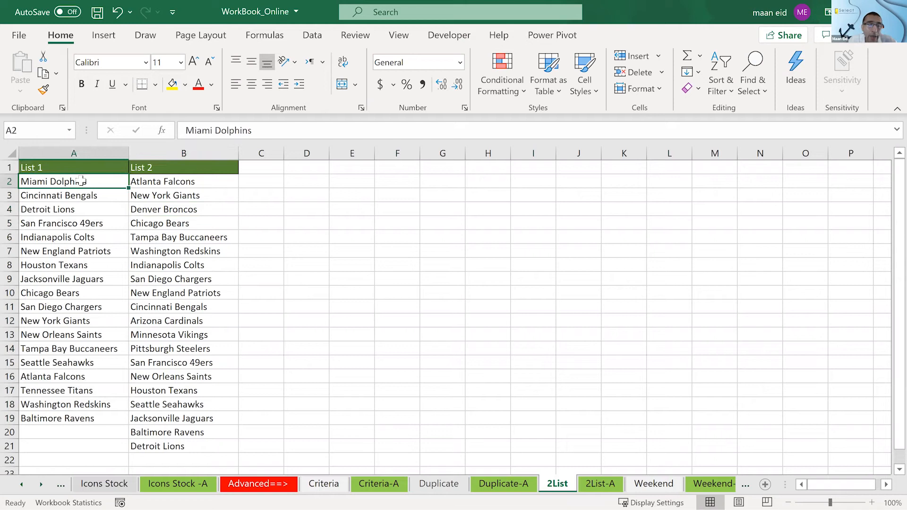
- Check whether individual List 1 teams, such as Detroit Lions, also occur in List 2
left_click_drag(81, 181, 89, 432)
left_click(190, 179)
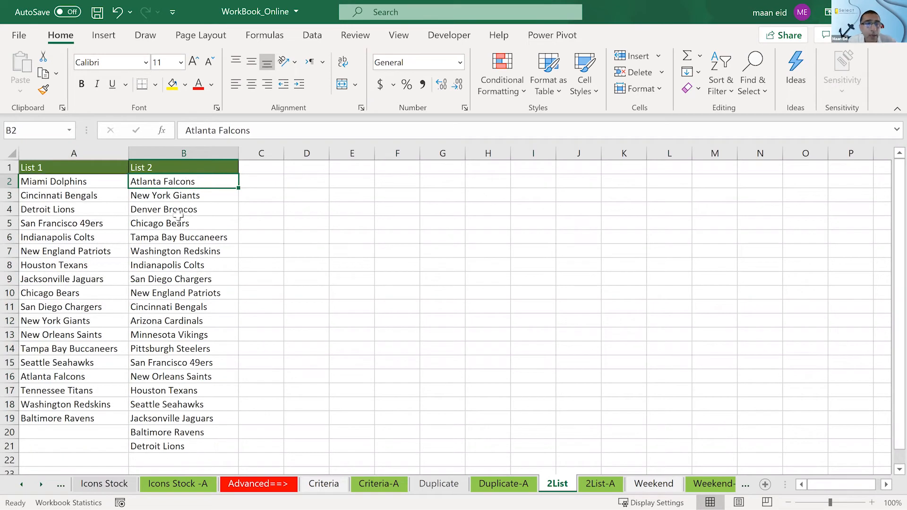
left_click(61, 237)
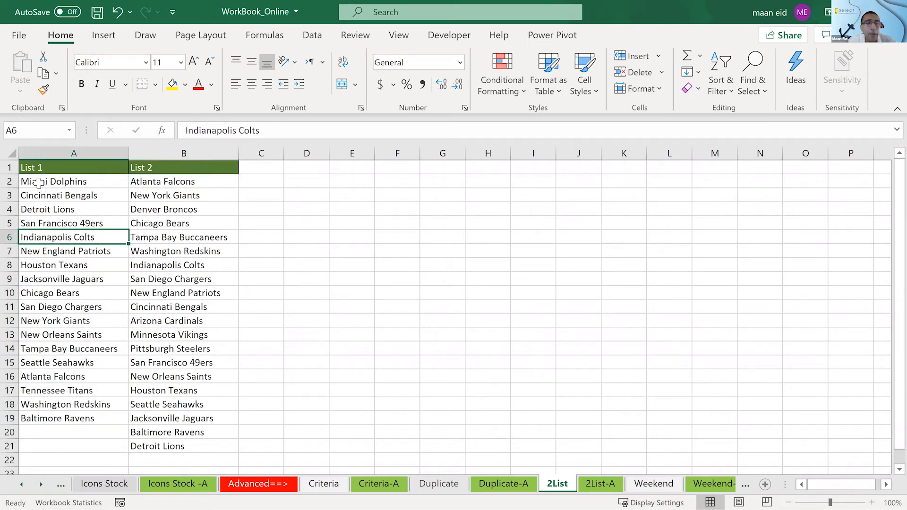
left_click(40, 183)
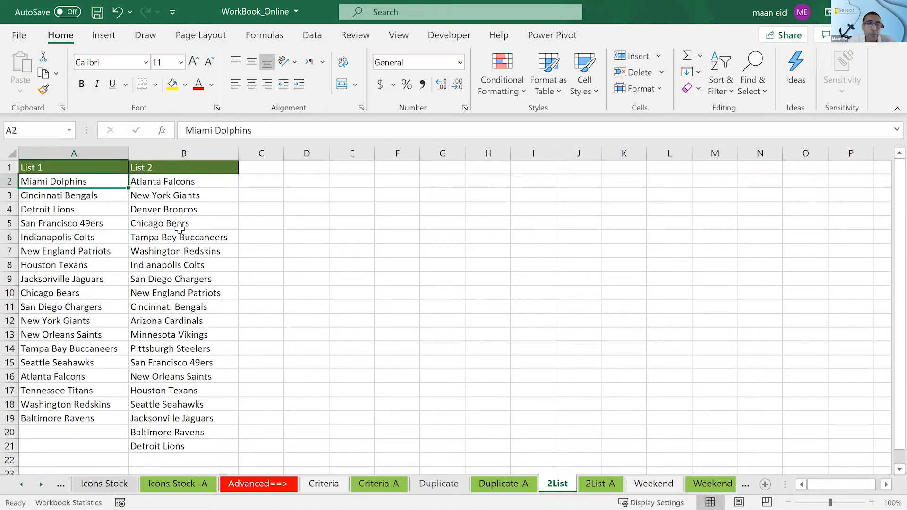
left_click(75, 211)
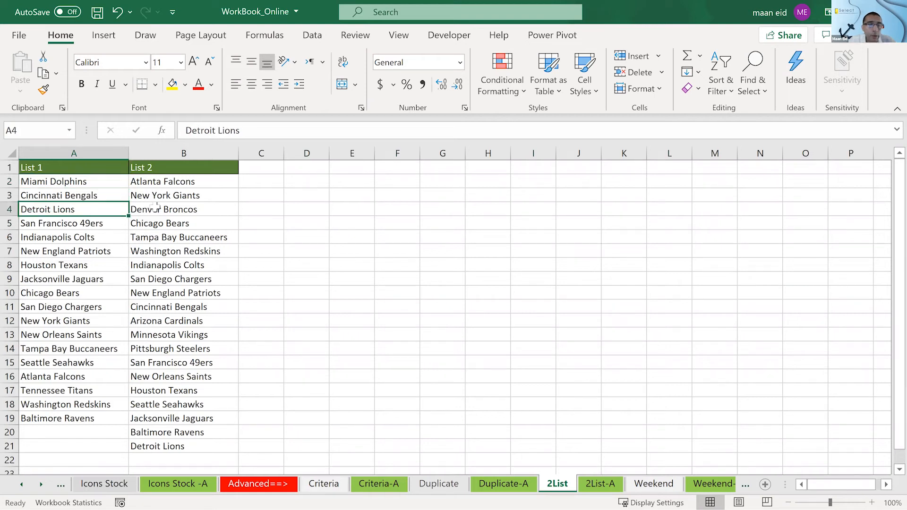
left_click(169, 447)
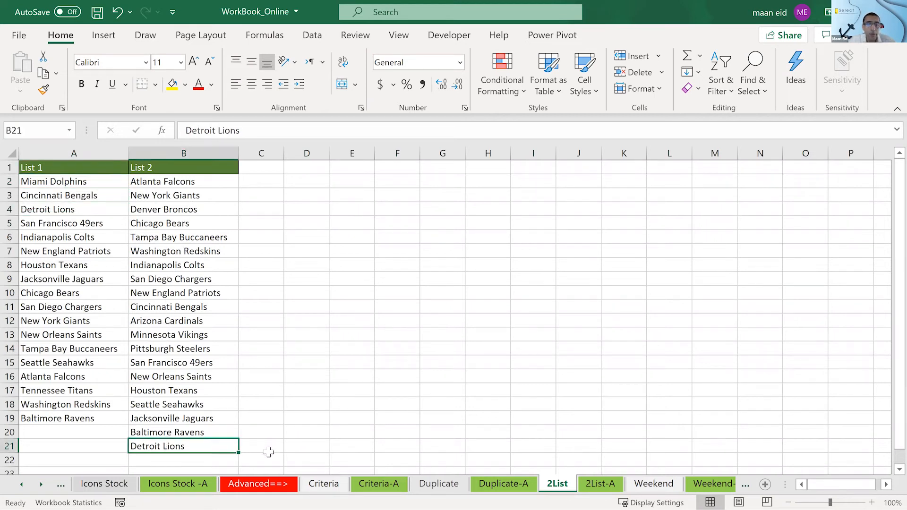
left_click(50, 209)
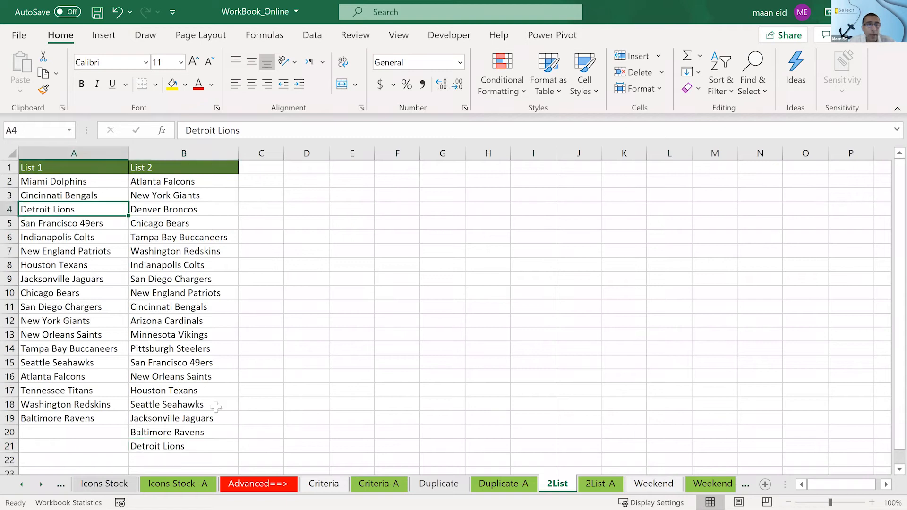
left_click(213, 449)
left_click(91, 213)
left_click(210, 447)
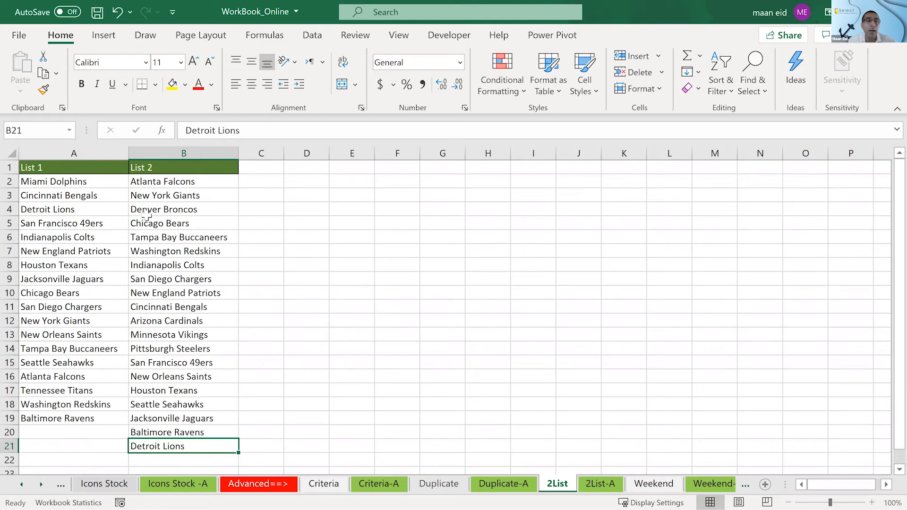
left_click(111, 180)
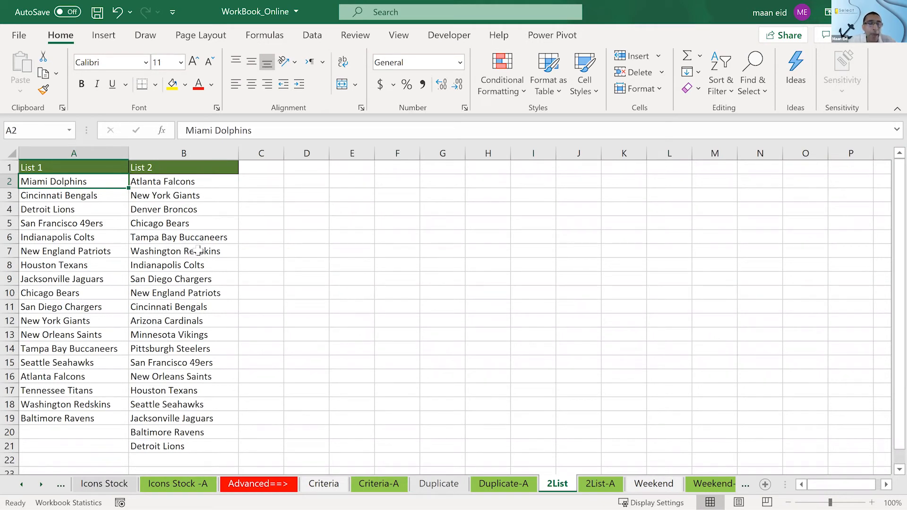
left_click(68, 350)
left_click(413, 309)
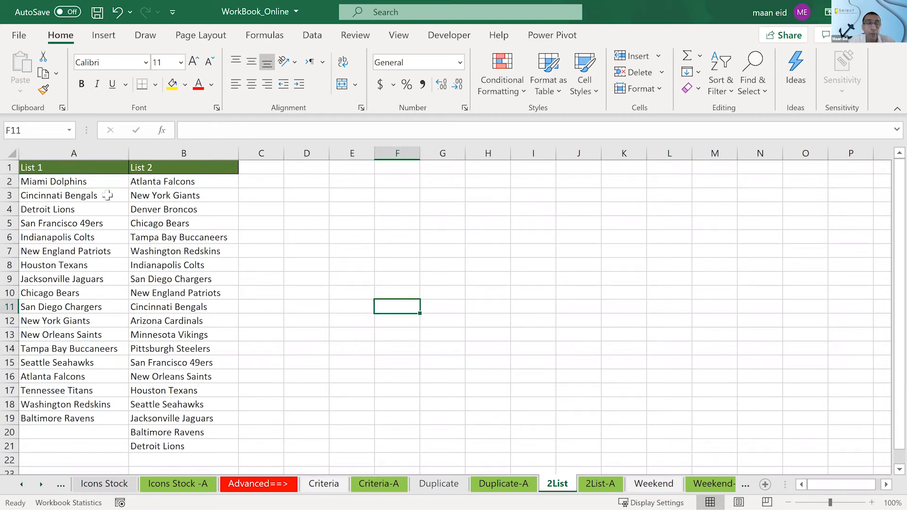
- Examine the List 1 range A2:A19 and compare its first team, Miami Dolphins, against the entries of List 2
left_click_drag(97, 181, 92, 419)
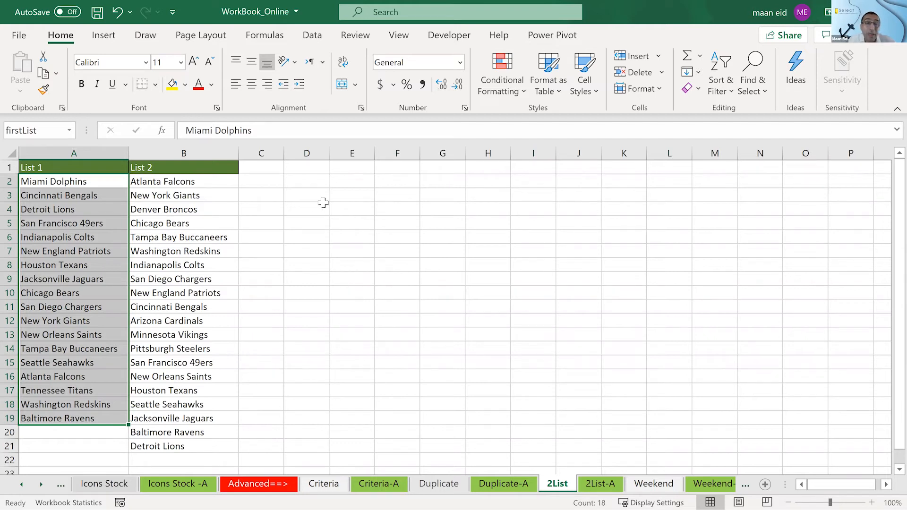
left_click(313, 214)
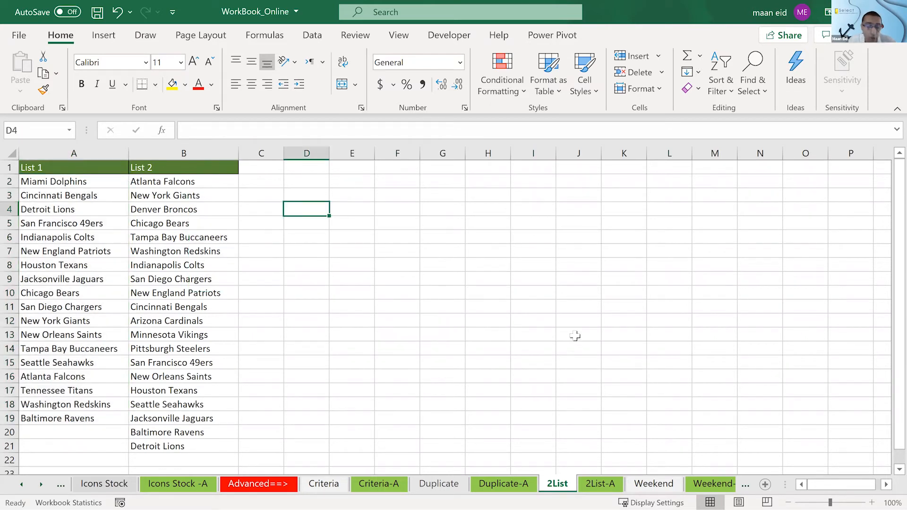
scroll(517, 303, "down", 1)
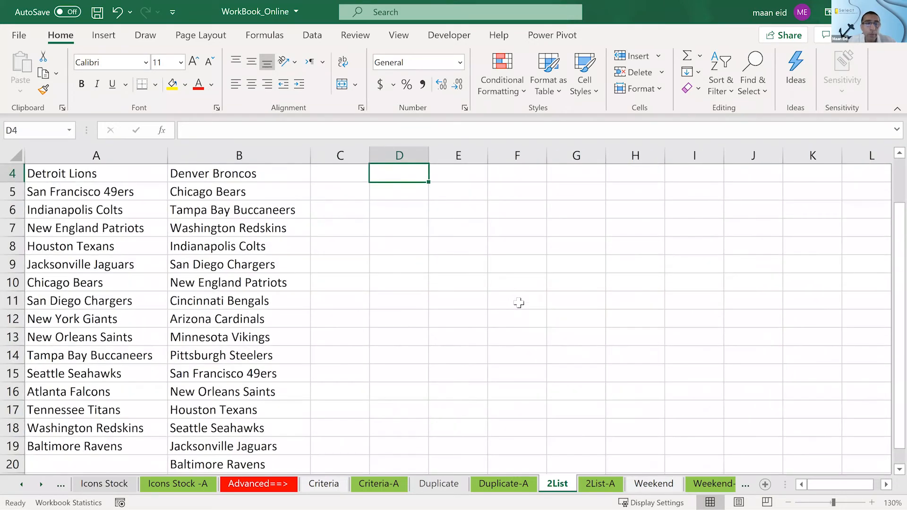
scroll(438, 275, "up", 1)
scroll(462, 301, "up", 2, "ctrl")
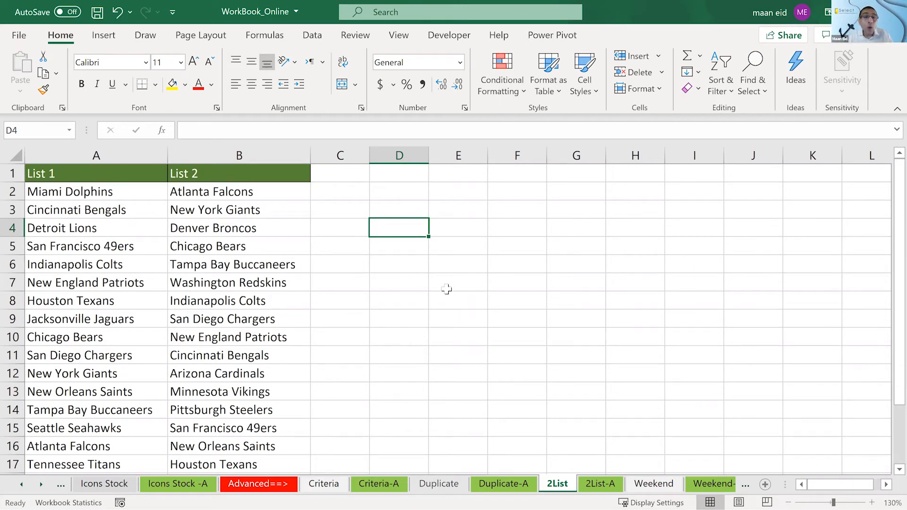
scroll(446, 289, "down", 1)
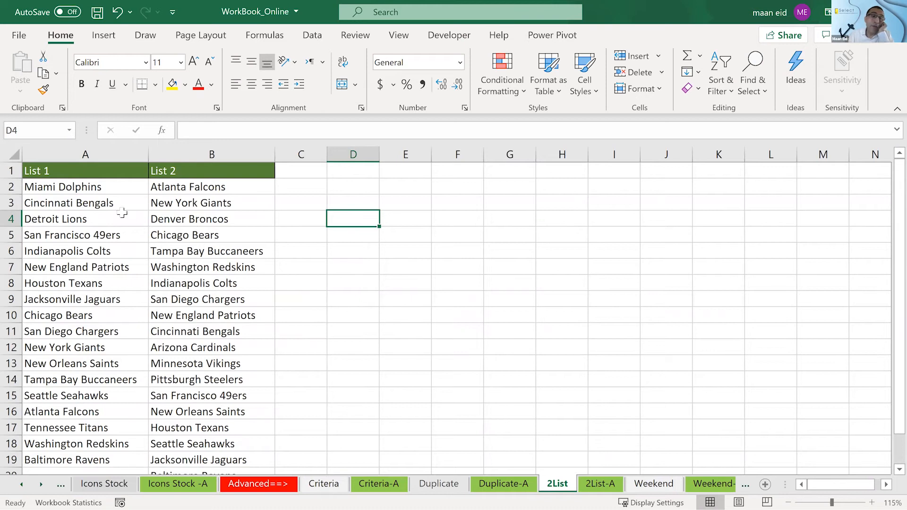
left_click(108, 185)
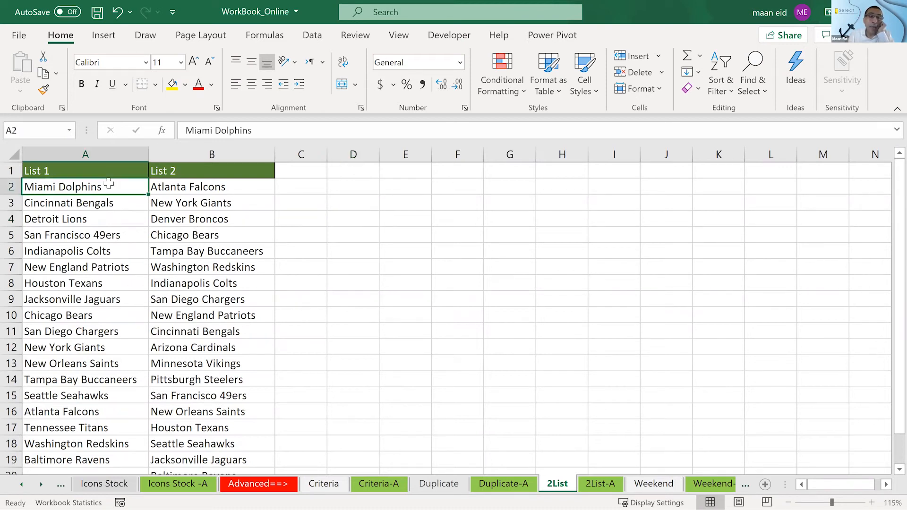
left_click(176, 187)
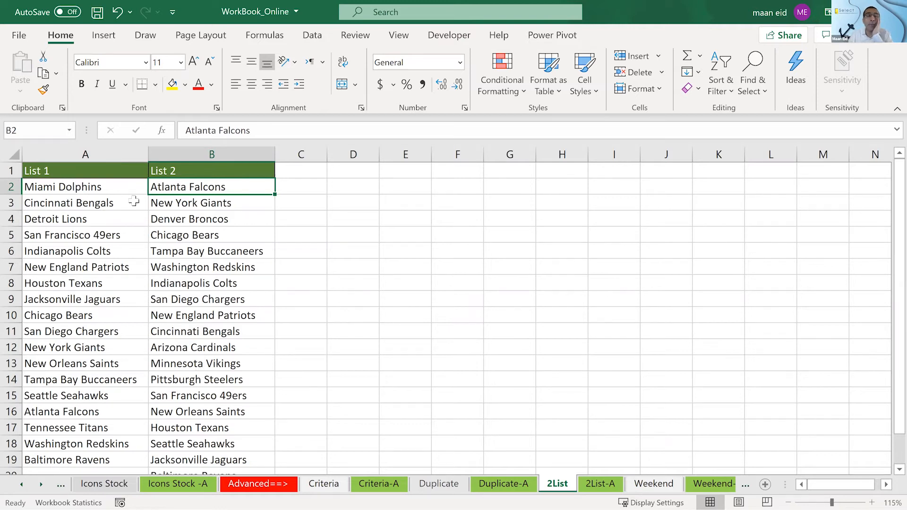
left_click(77, 187)
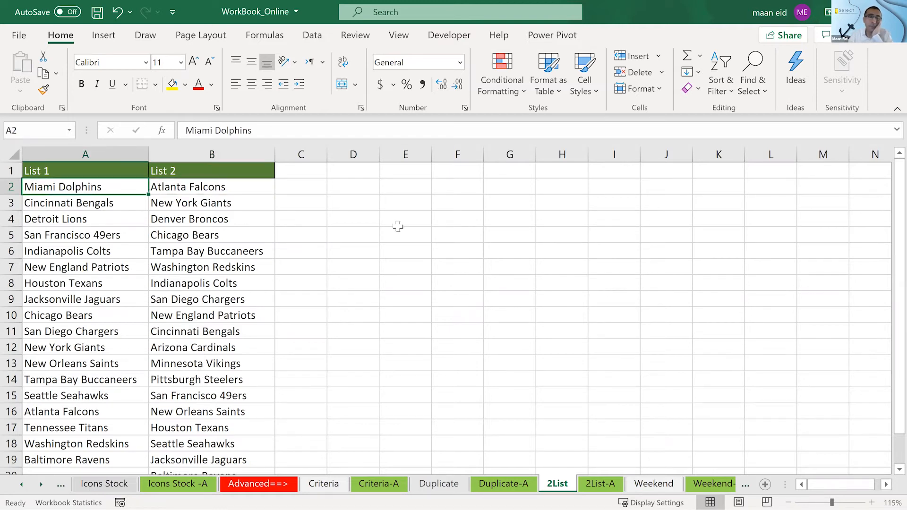
scroll(308, 373, "down", 1)
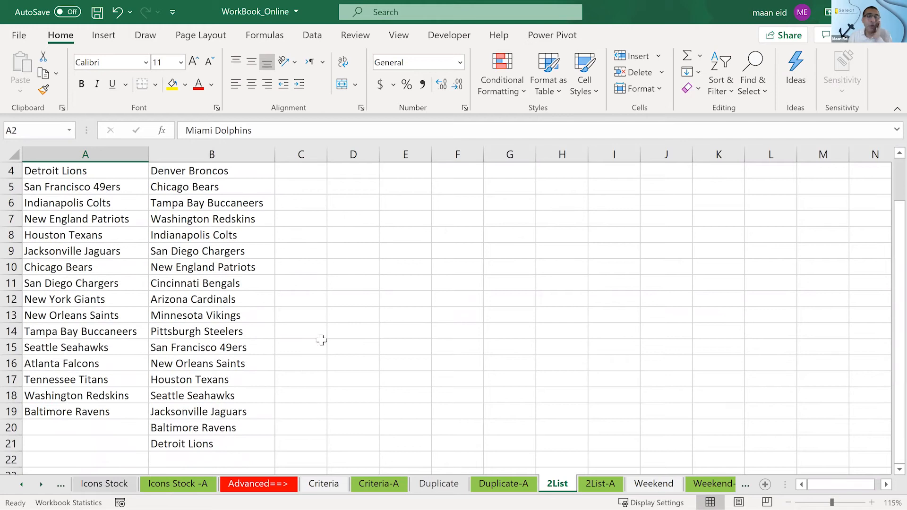
scroll(328, 315, "up", 1)
scroll(327, 315, "down", 1)
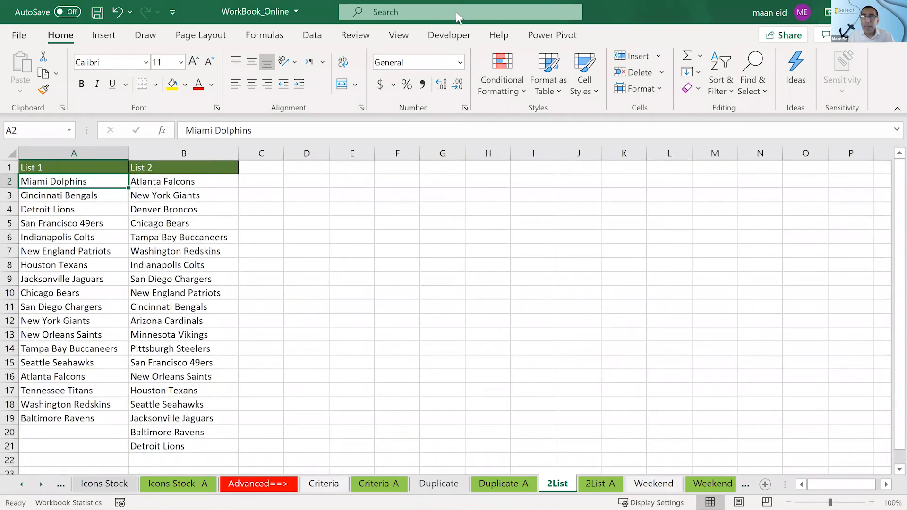
key("alt+Tab")
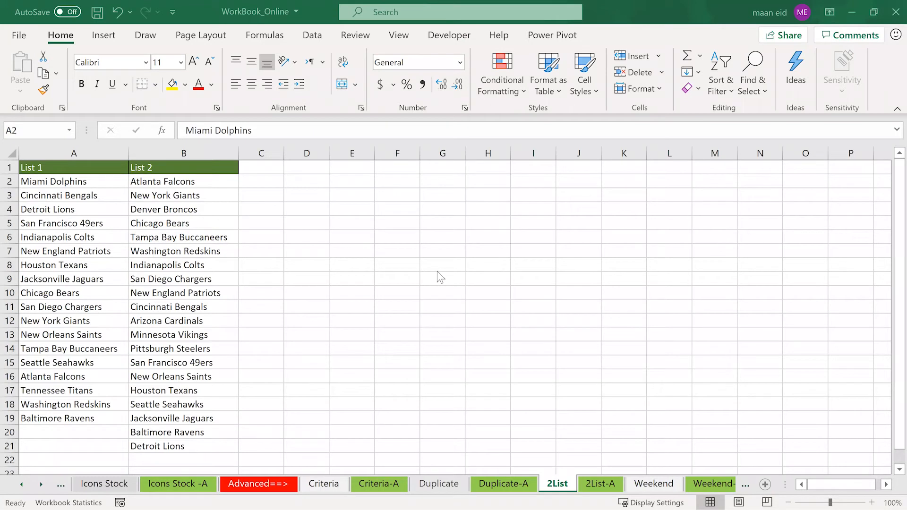
key("shift")
left_click(72, 188)
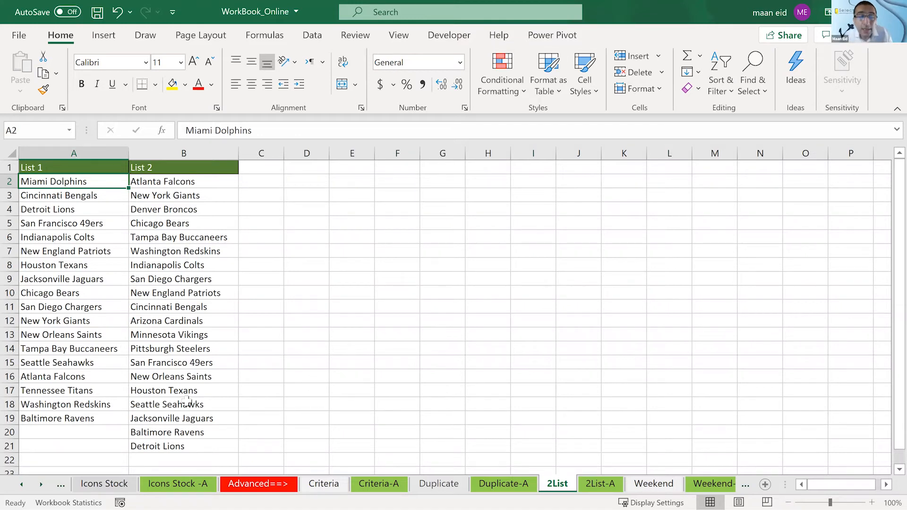
left_click(298, 236)
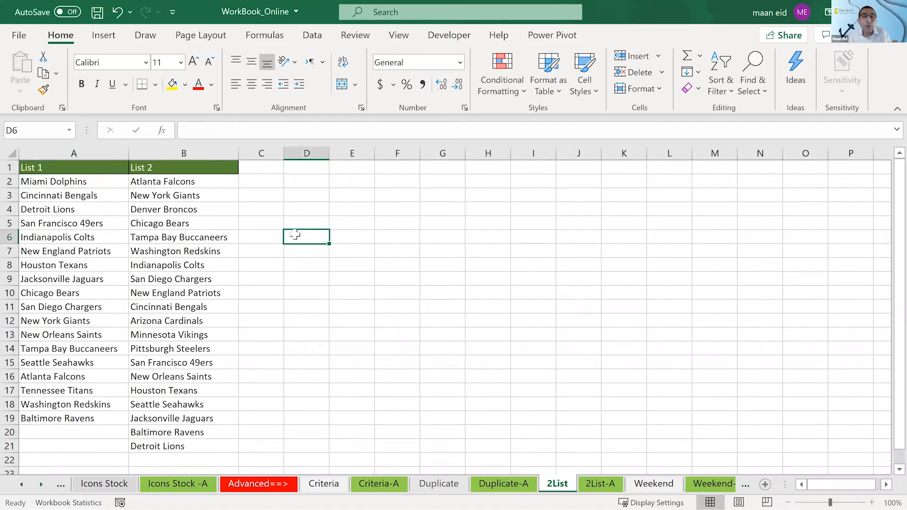
left_click(98, 185)
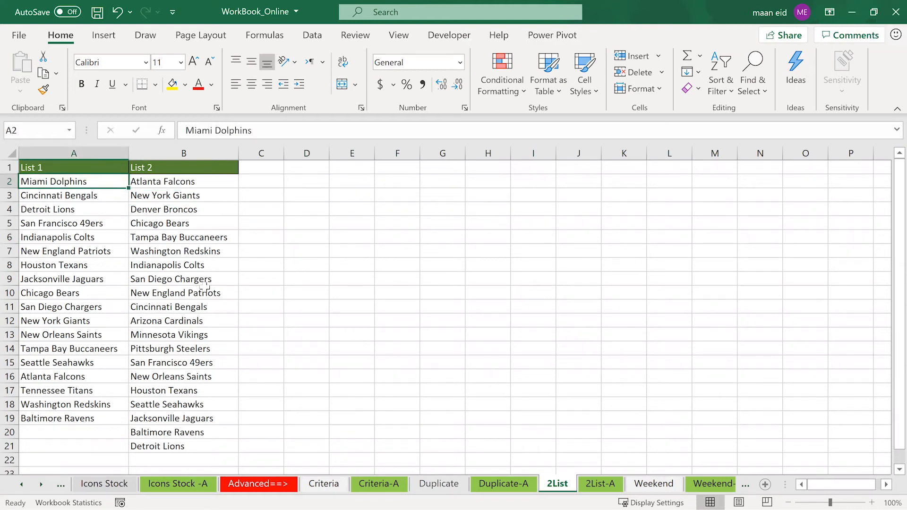
- Try the formula =COUNTIF(A2,secondList) in cell D5, and clear the cell after checking it
left_click(305, 222)
type("=")
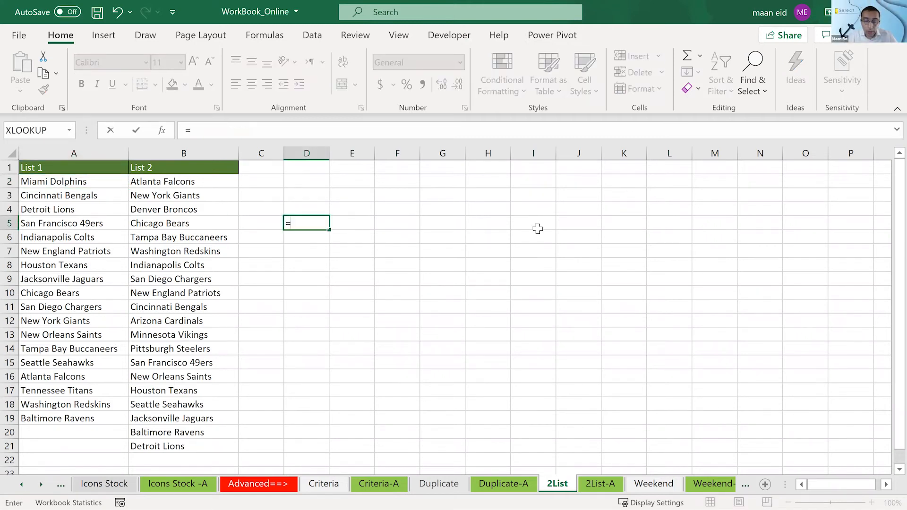
type("countif")
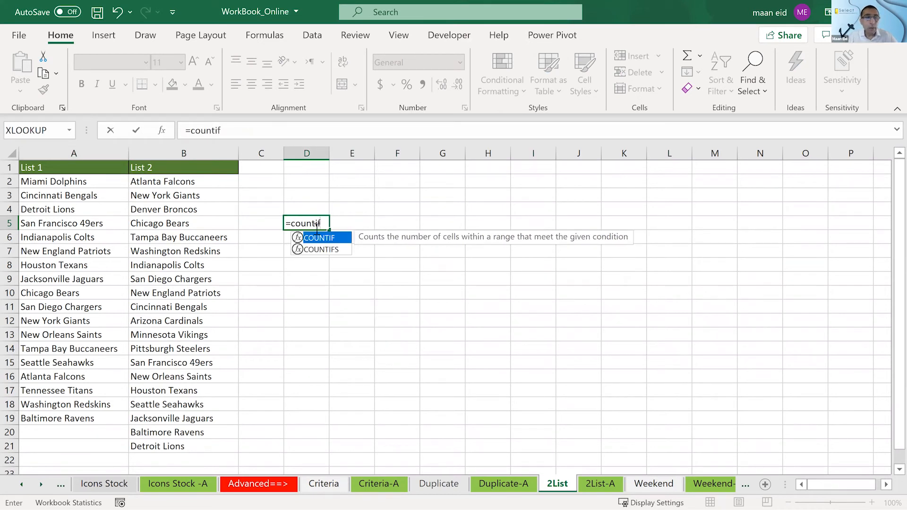
key("Tab")
left_click(90, 181)
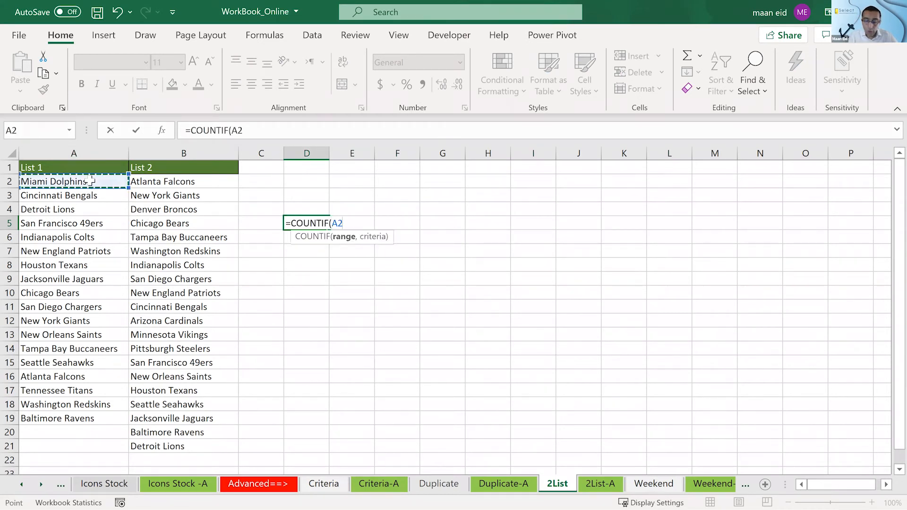
type(",")
left_click(154, 181)
left_click_drag(159, 260, 170, 449)
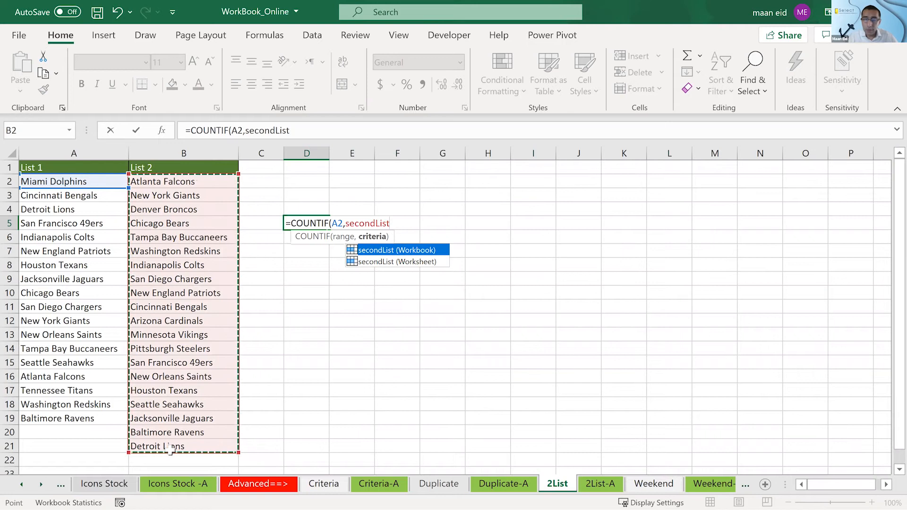
key("Return")
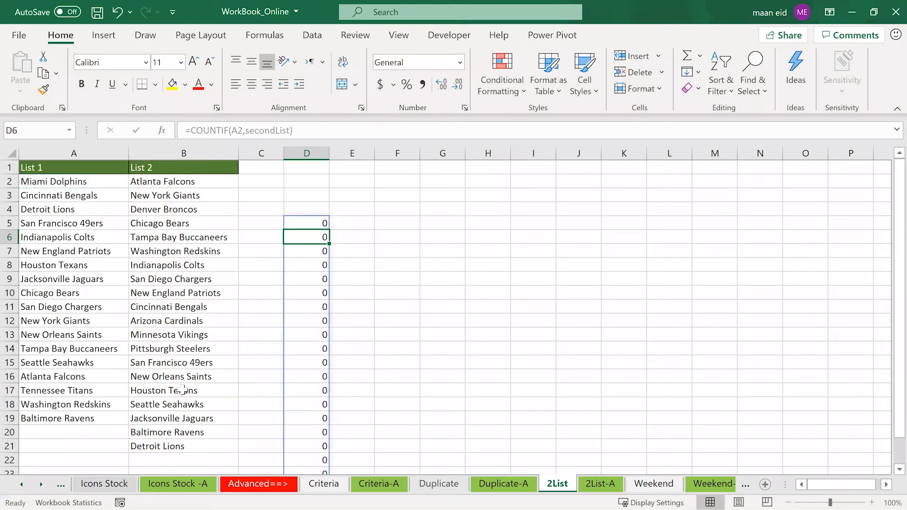
left_click(305, 222)
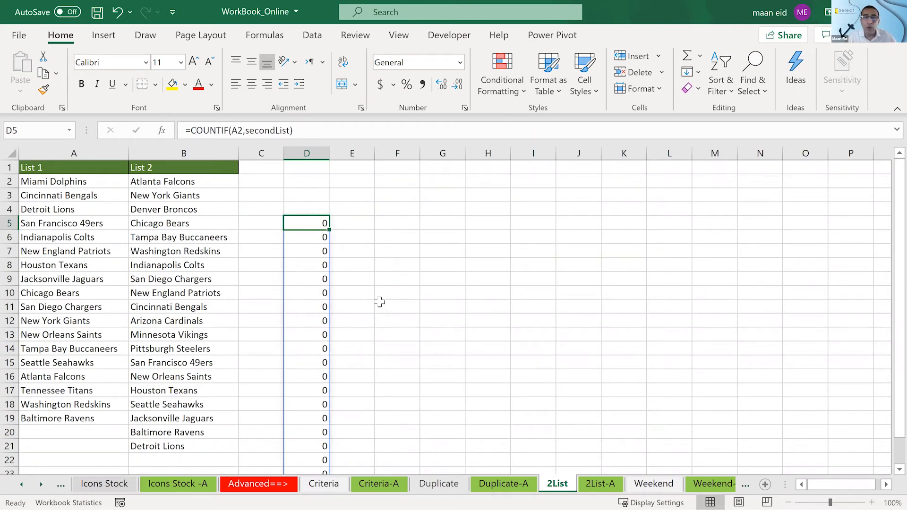
key("Delete")
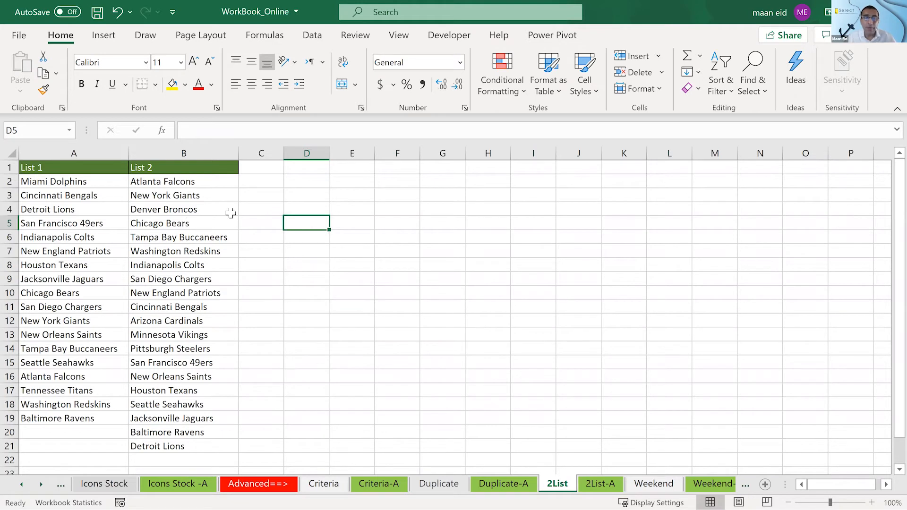
- Start a COUNTIF formula in cell D3
left_click(82, 196)
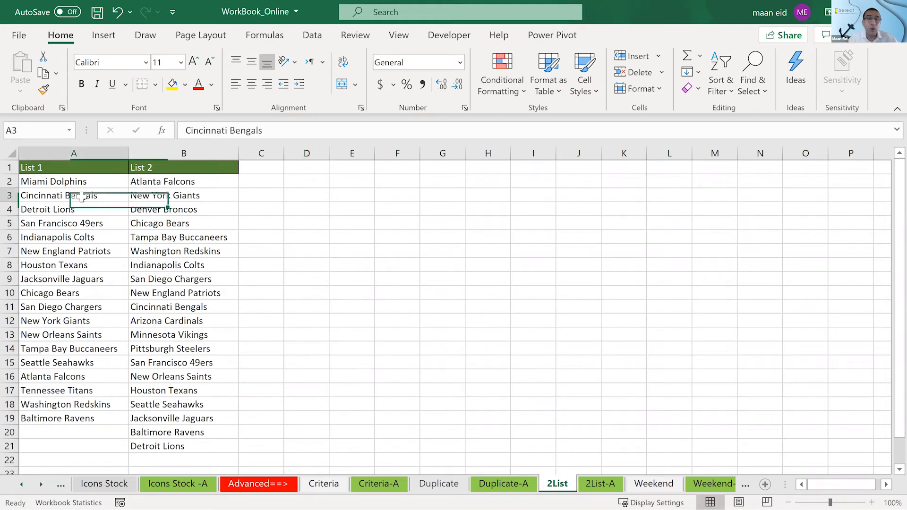
left_click(306, 193)
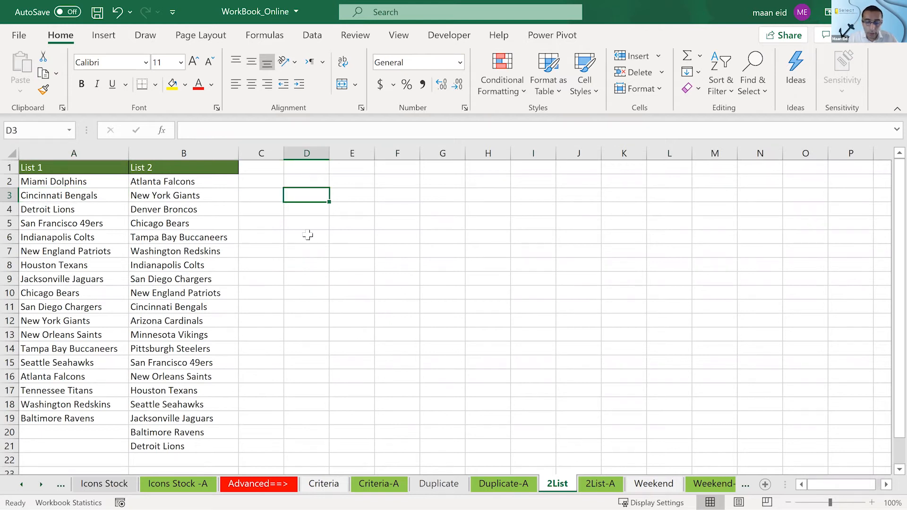
type("=coun")
type("t")
type("tif")
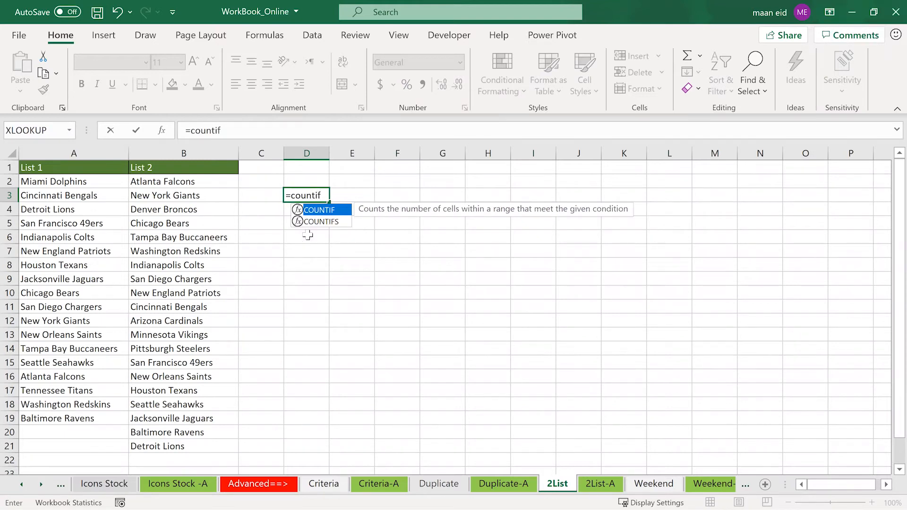
key("Tab")
left_click_drag(49, 181, 61, 421)
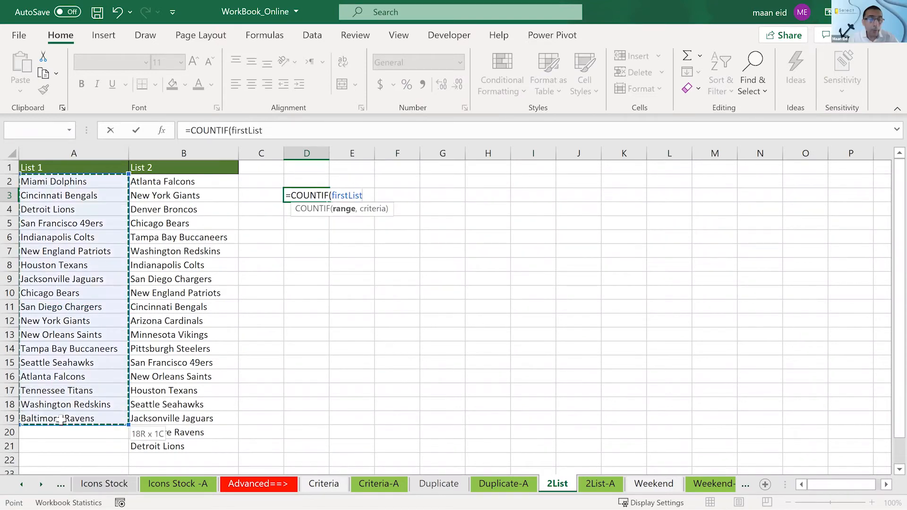
left_click(78, 198)
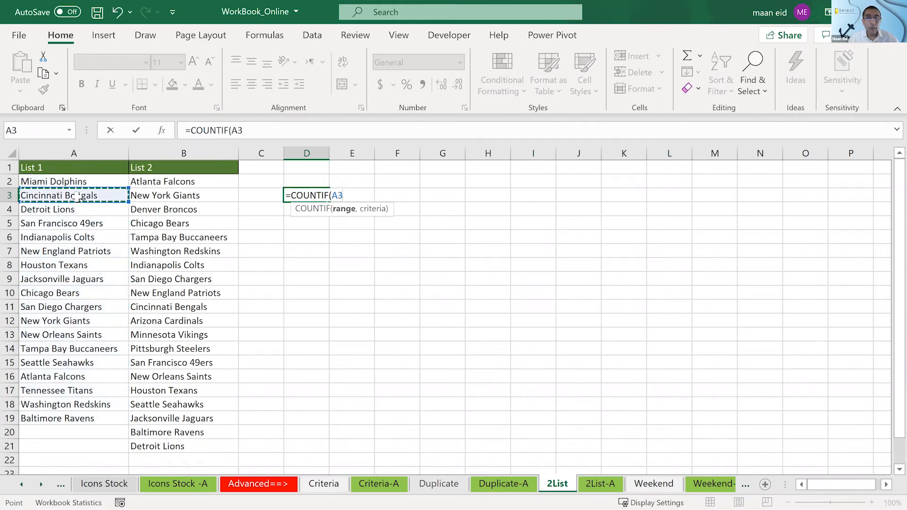
left_click_drag(91, 182, 82, 415)
type(",")
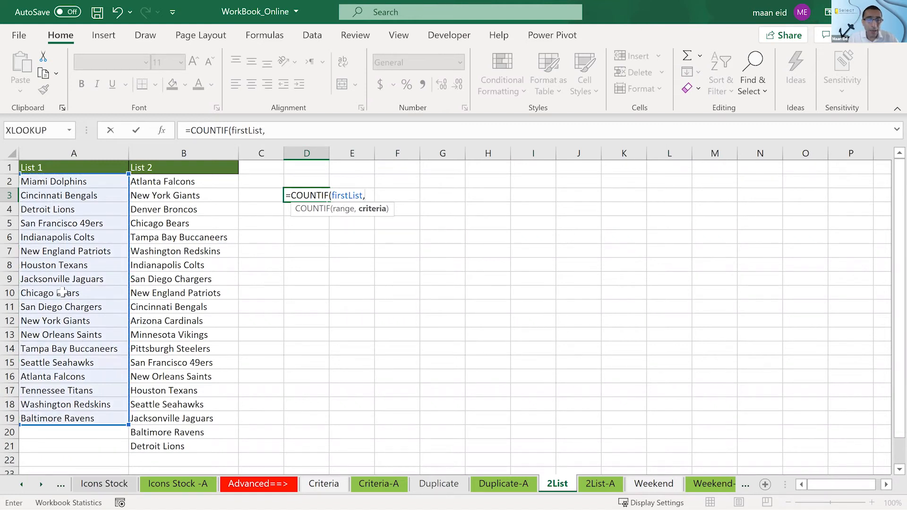
left_click(157, 184)
left_click_drag(165, 349, 176, 441)
key("BackSpace")
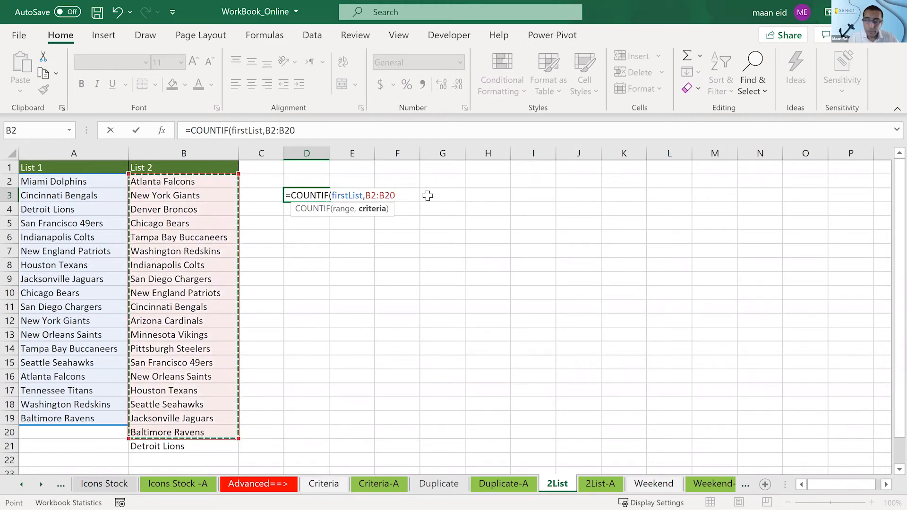
key("BackSpace")
key("BackSpace")
key("BackSpace")
key("BackSpace")
key("BackSpace")
key("BackSpace")
key("BackSpace")
key("BackSpace")
key("BackSpace")
key("BackSpace")
key("BackSpace")
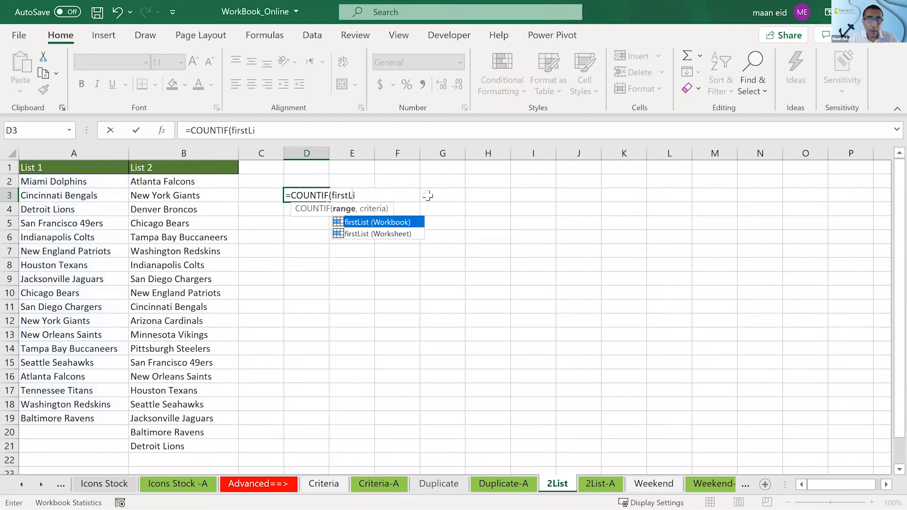
key("BackSpace")
key("BackSpace")
key("BackSpace")
key("BackSpace")
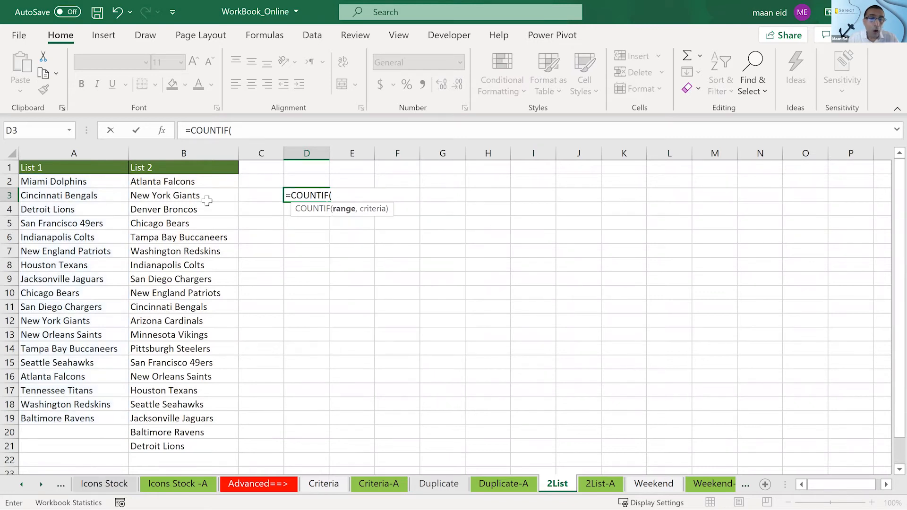
- Complete the formula in D3 as =COUNTIF(secondList,A4), counting Detroit Lions within the List 2 range
left_click_drag(202, 182, 199, 441)
type(",")
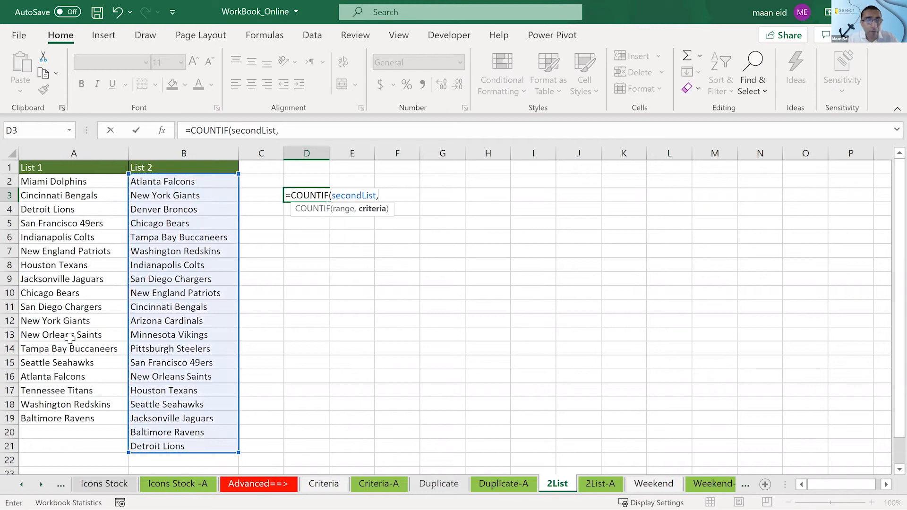
left_click(61, 209)
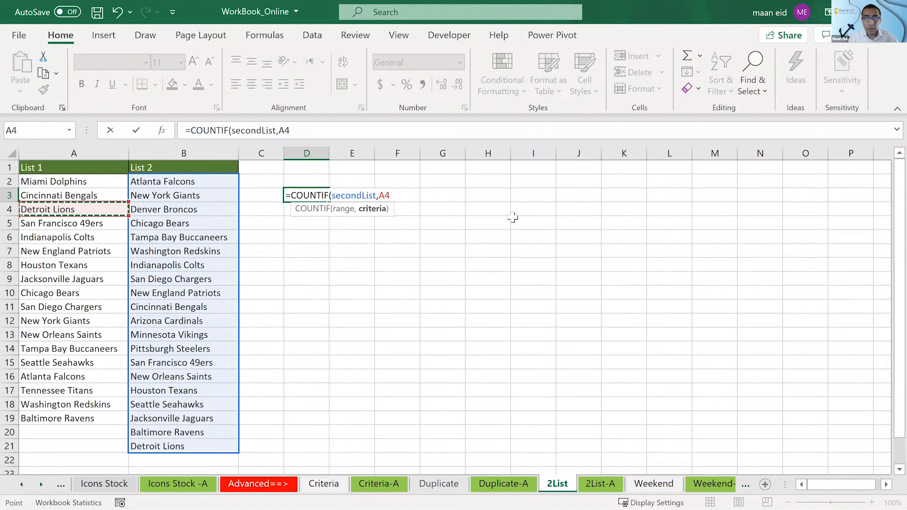
key("Return")
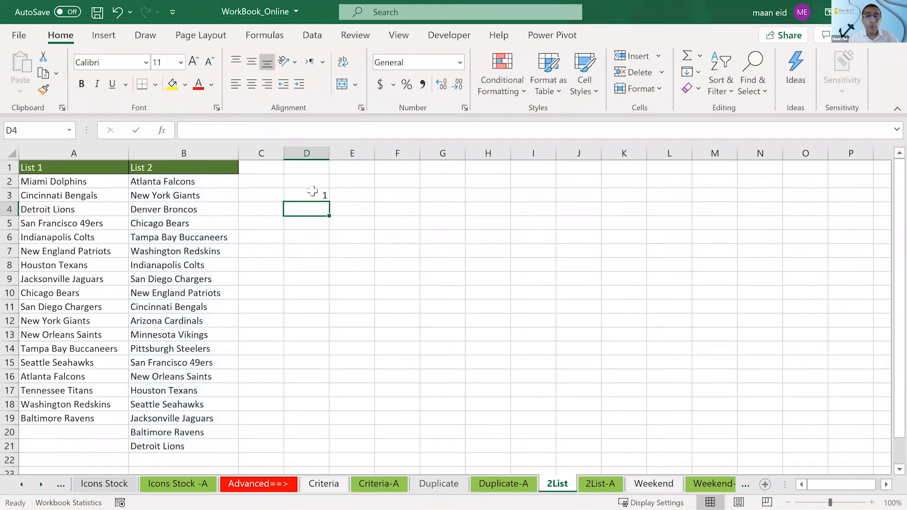
- Review the COUNTIF arguments in D3 and compare Detroit Lions in List 1 with its entry in List 2
left_click(312, 191)
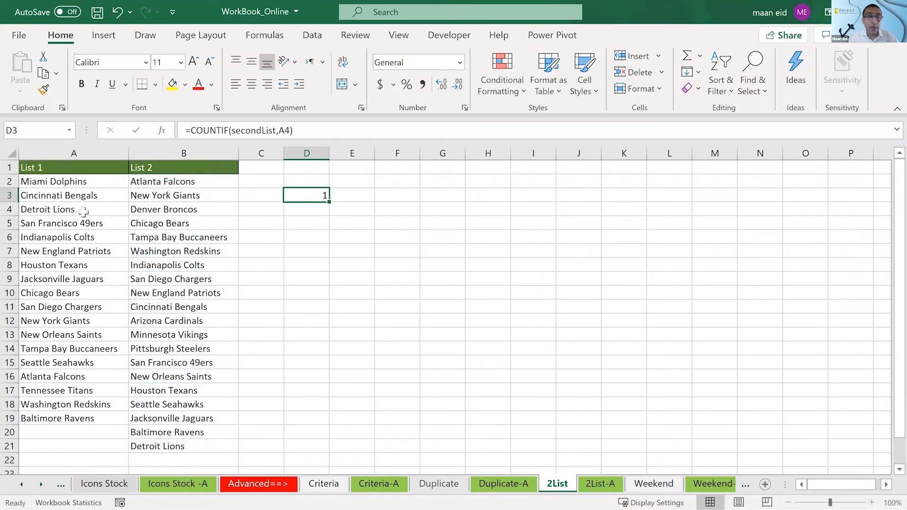
double_click(308, 195)
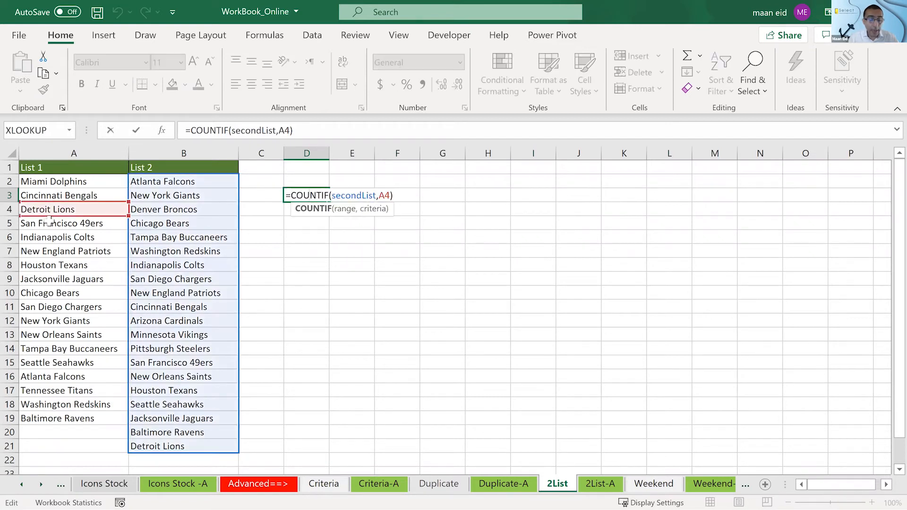
key("Escape")
left_click(150, 449)
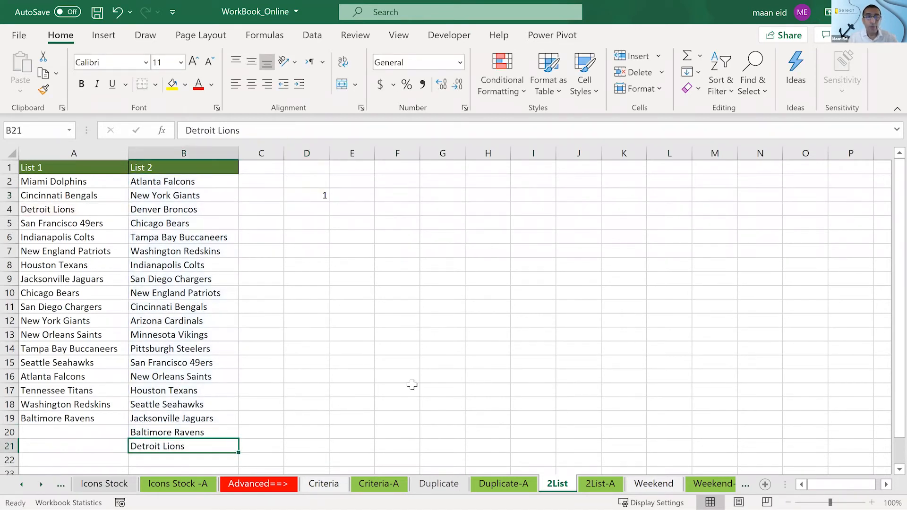
left_click(190, 446)
left_click(92, 209)
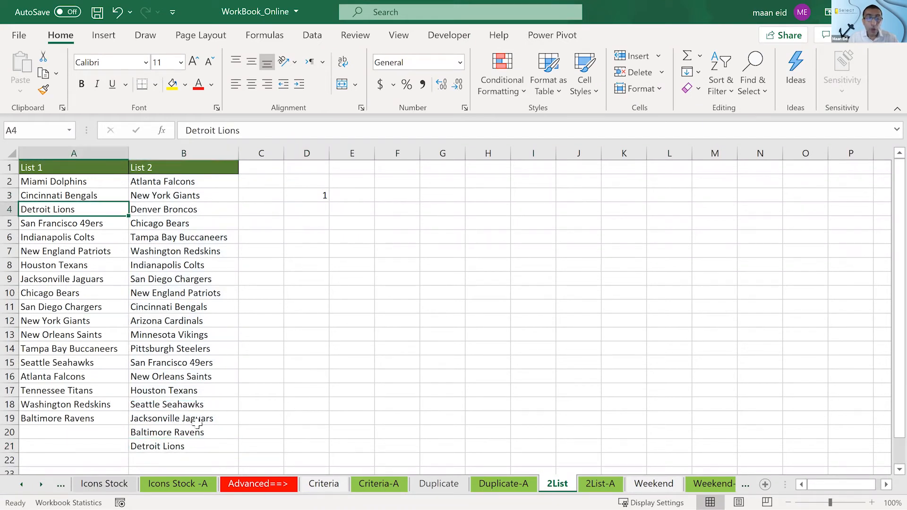
left_click(182, 446)
left_click(310, 212)
left_click(307, 197)
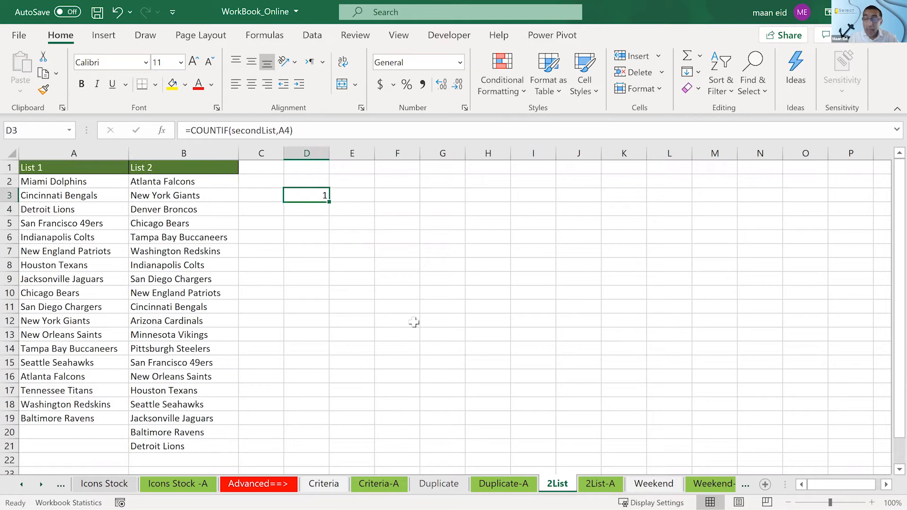
- Try A2, Miami Dolphins, as the criteria of the COUNTIF formula in D3, and clear the cell after checking it
double_click(307, 195)
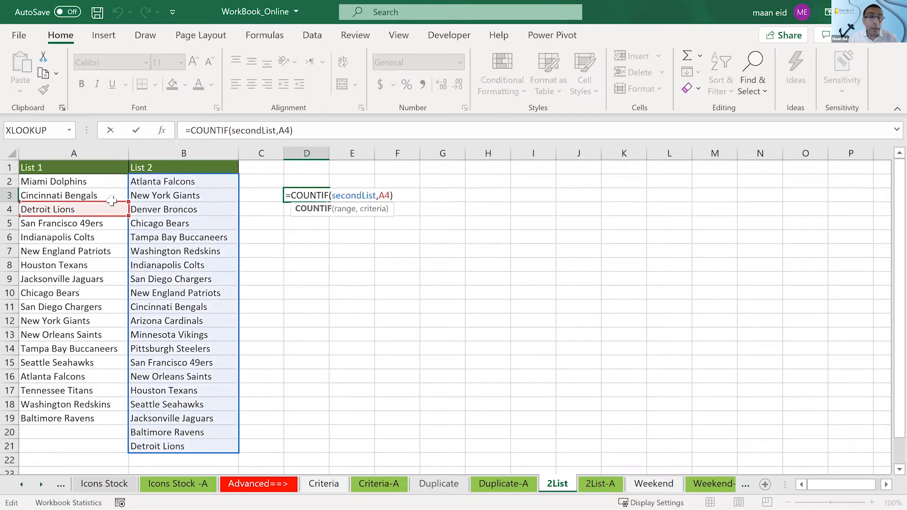
left_click_drag(112, 201, 110, 185)
key("Return")
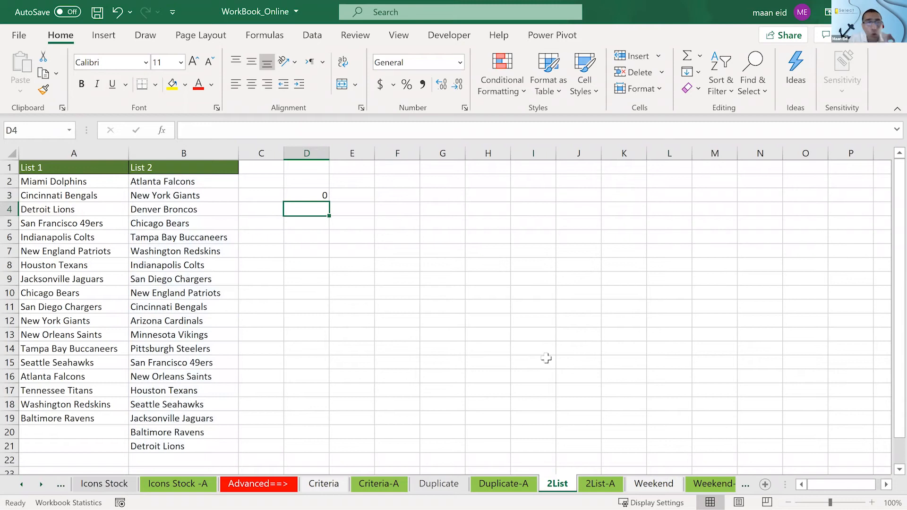
left_click(301, 194)
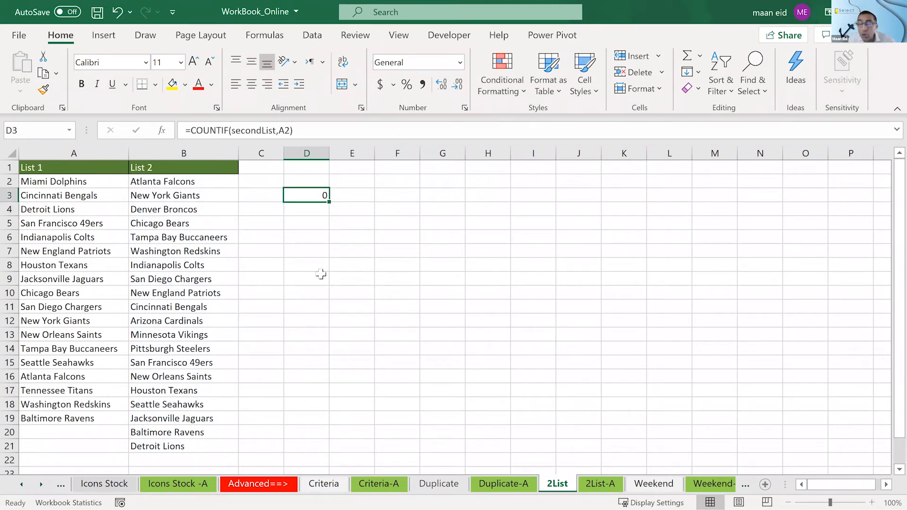
key("Delete")
- Select the List 1 teams in A2:A19 and open the conditional formatting options for them
left_click(92, 184)
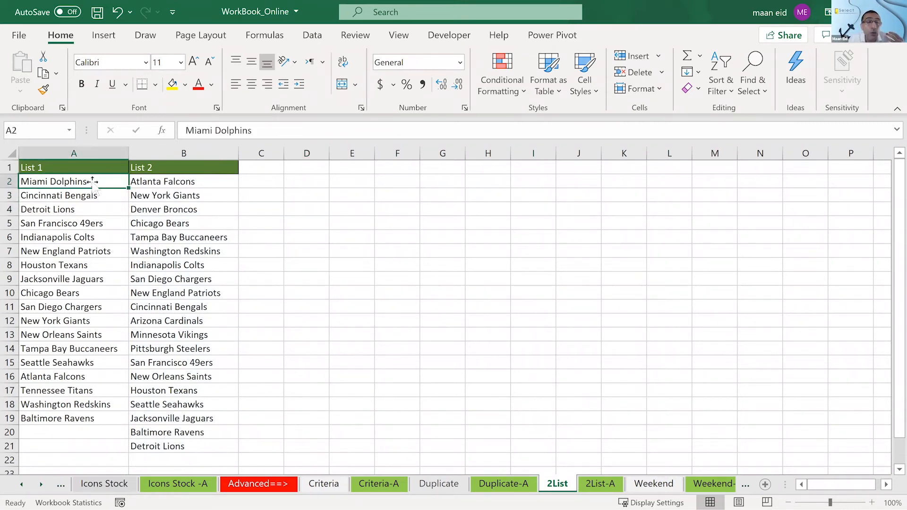
left_click_drag(93, 182, 67, 168)
scroll(65, 227, "up", 1)
left_click(64, 210)
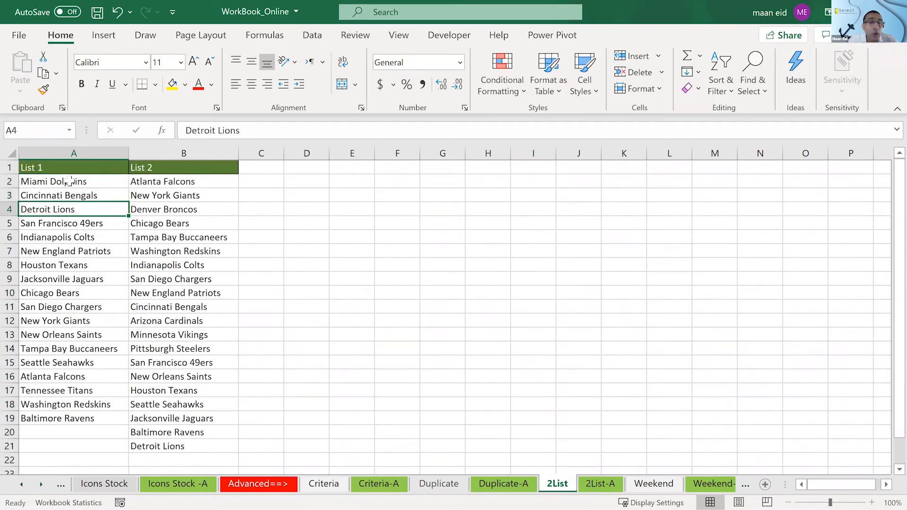
left_click(71, 181)
left_click_drag(70, 181, 94, 418)
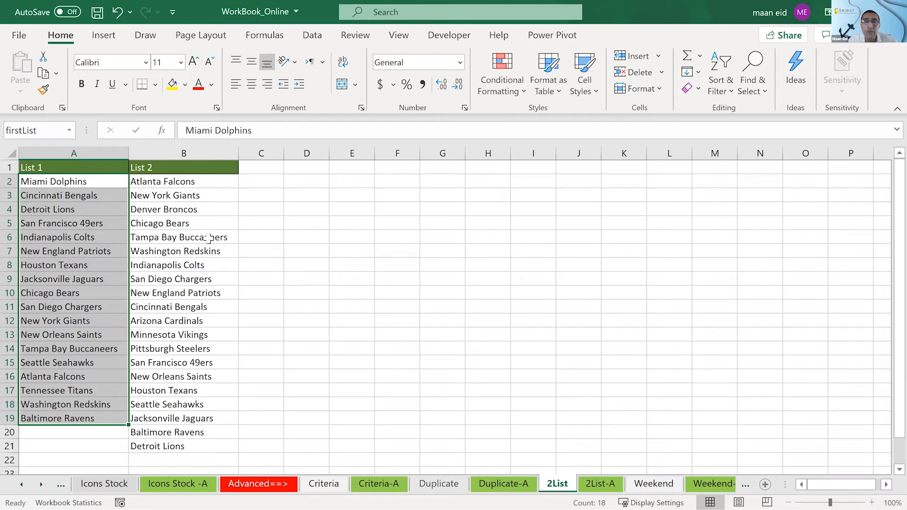
left_click(507, 85)
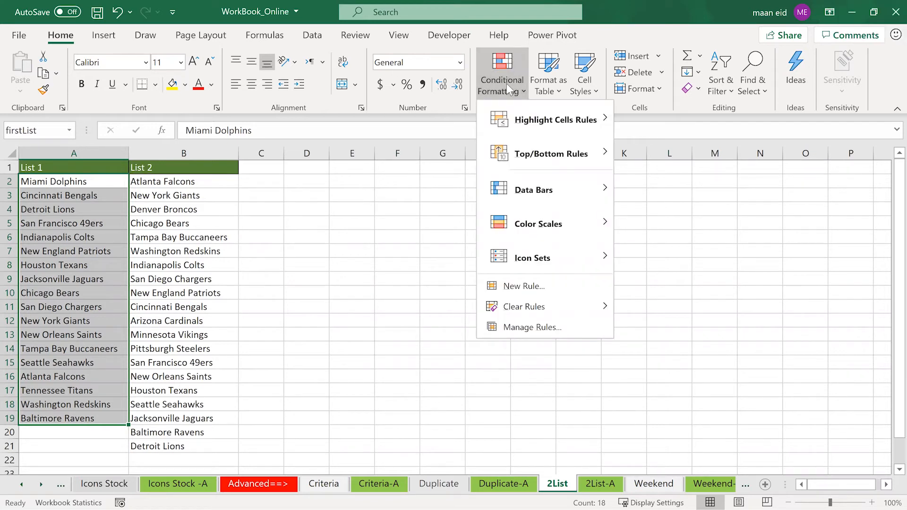
mouse_move(526, 262)
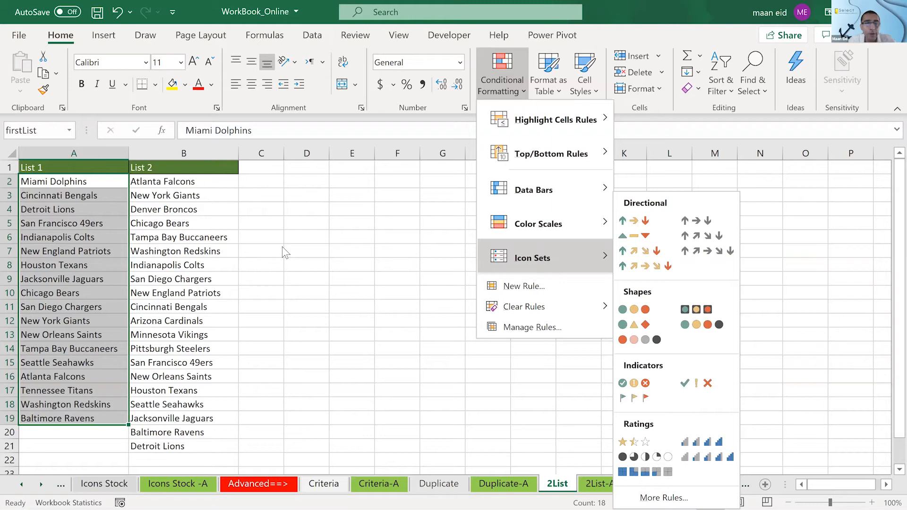
- Enter =COUNTIF(secondList,A3) in E4 and compare Cincinnati Bengals in List 1 with its entry in List 2
left_click(310, 223)
left_click(309, 224)
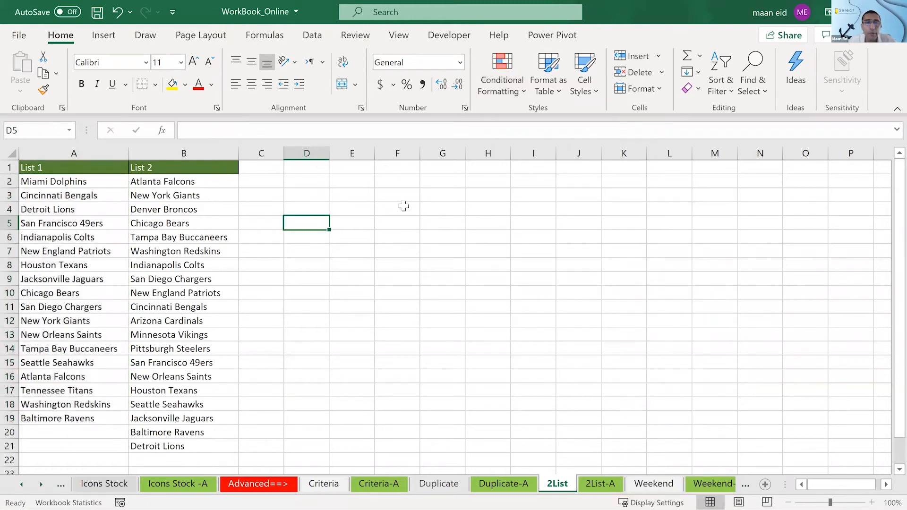
left_click(353, 209)
type("=countif")
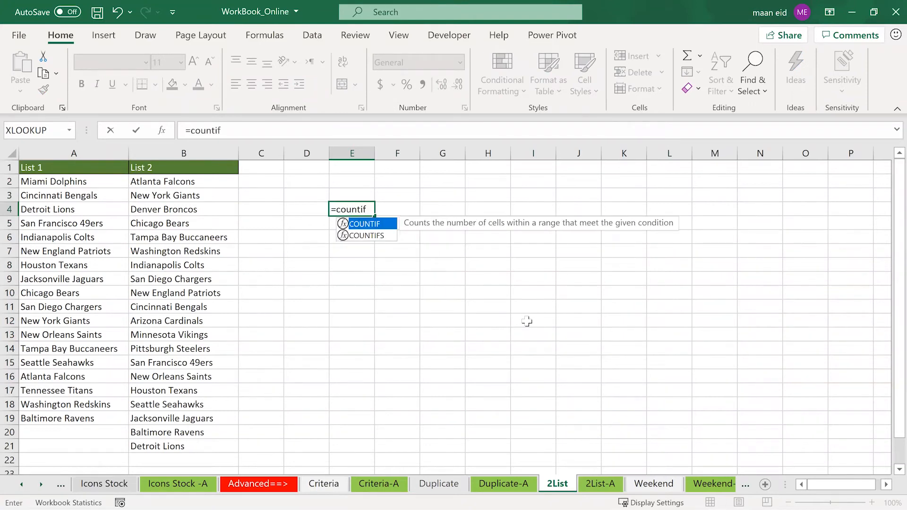
key("Tab")
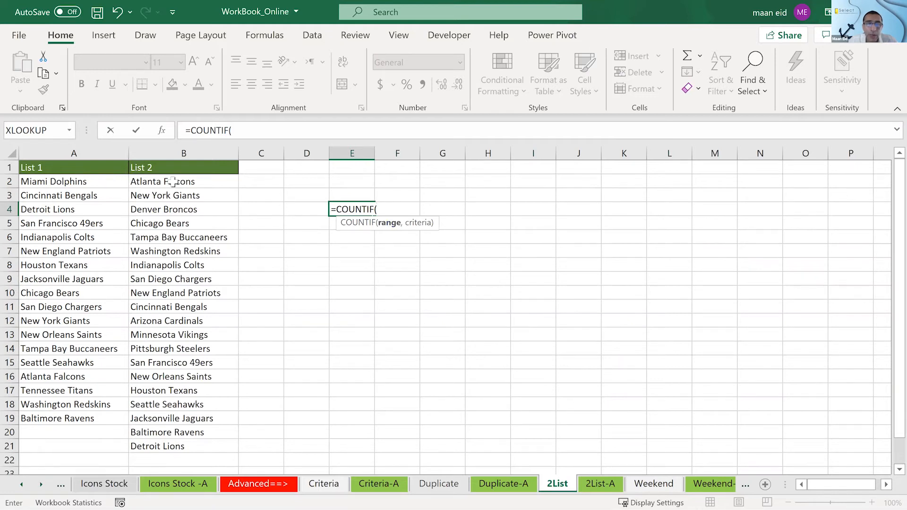
left_click_drag(168, 184, 180, 446)
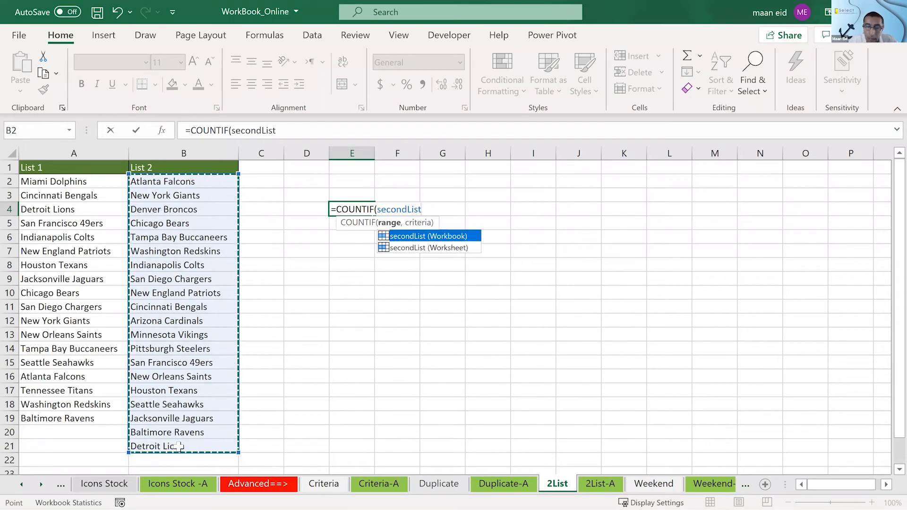
type(",")
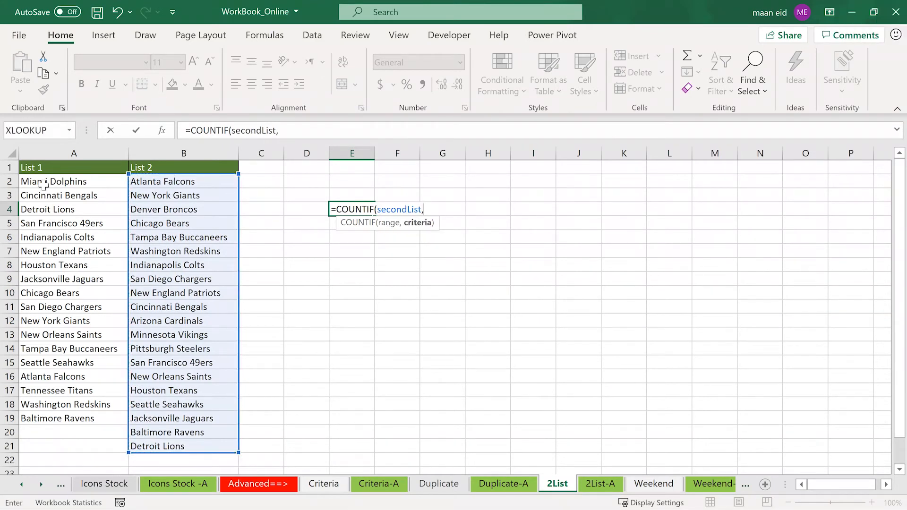
left_click(43, 194)
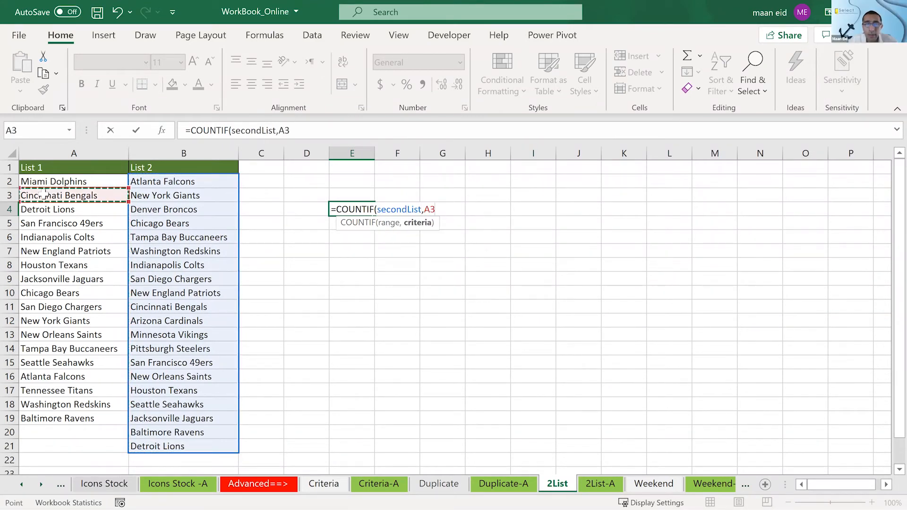
key("Return")
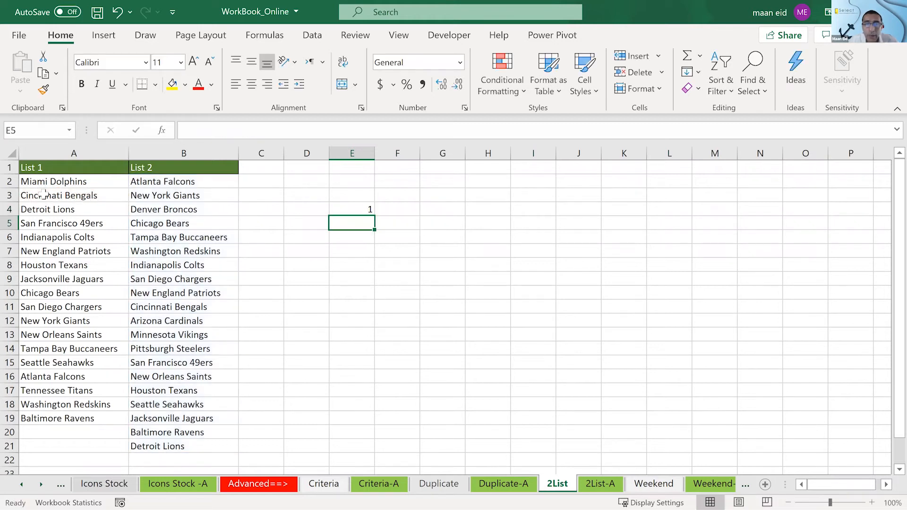
left_click(48, 197)
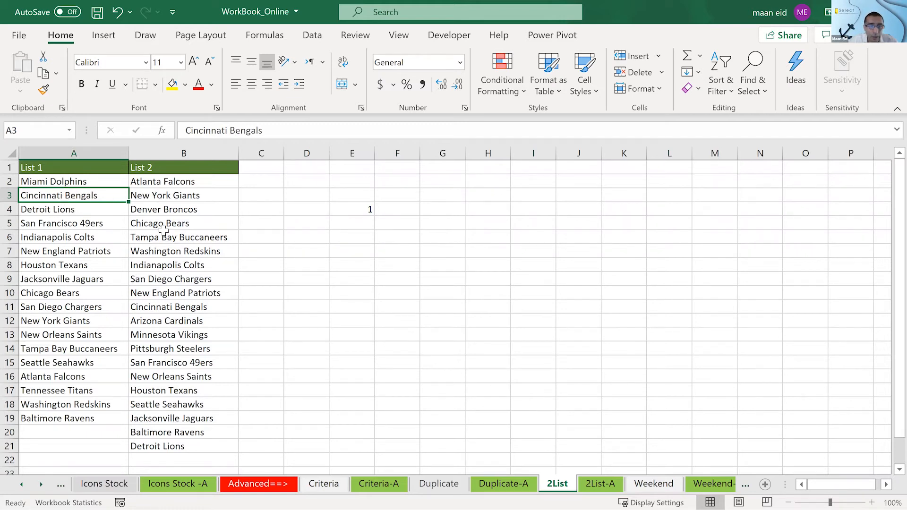
left_click(159, 307)
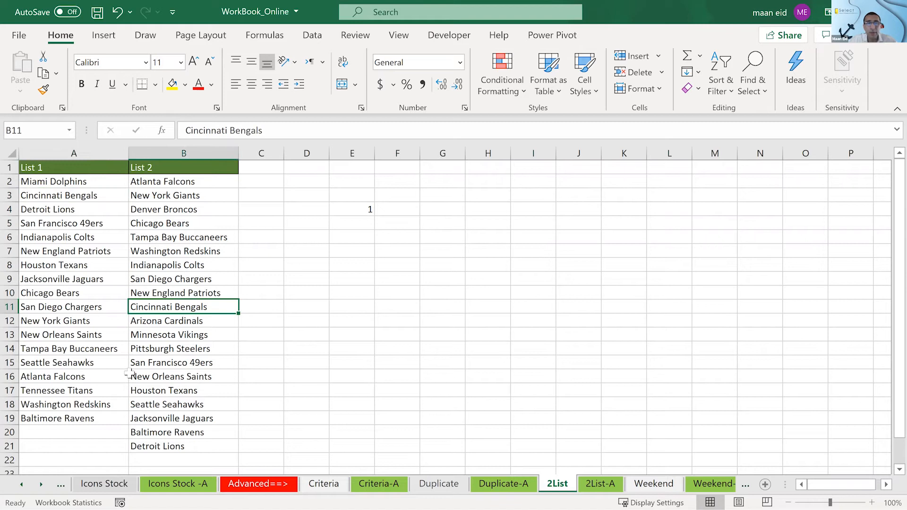
- Try A2, Miami Dolphins, as the criteria of the COUNTIF formula in E4, and clear the cell after checking it
double_click(365, 211)
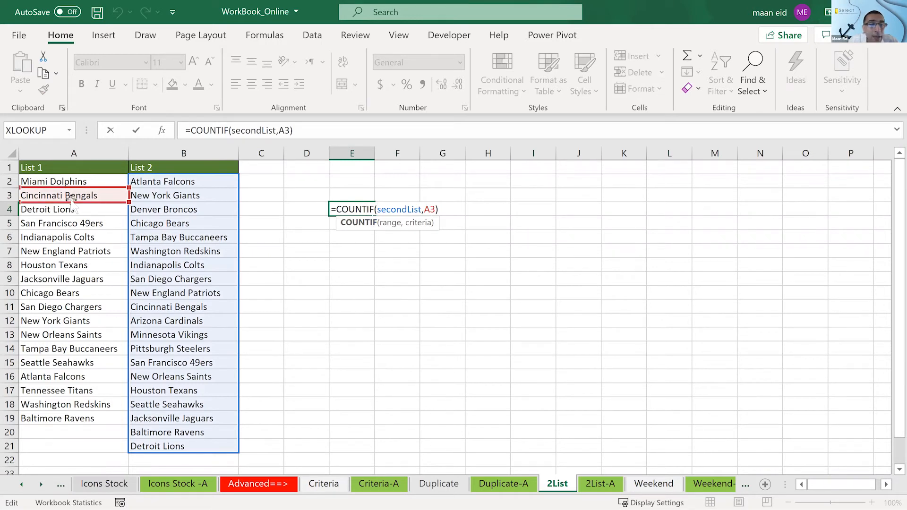
left_click_drag(72, 203, 68, 182)
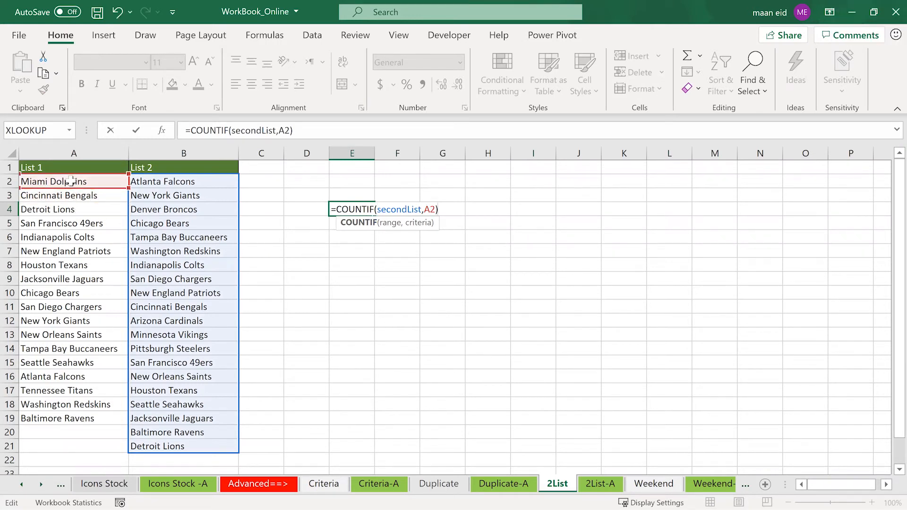
key("Return")
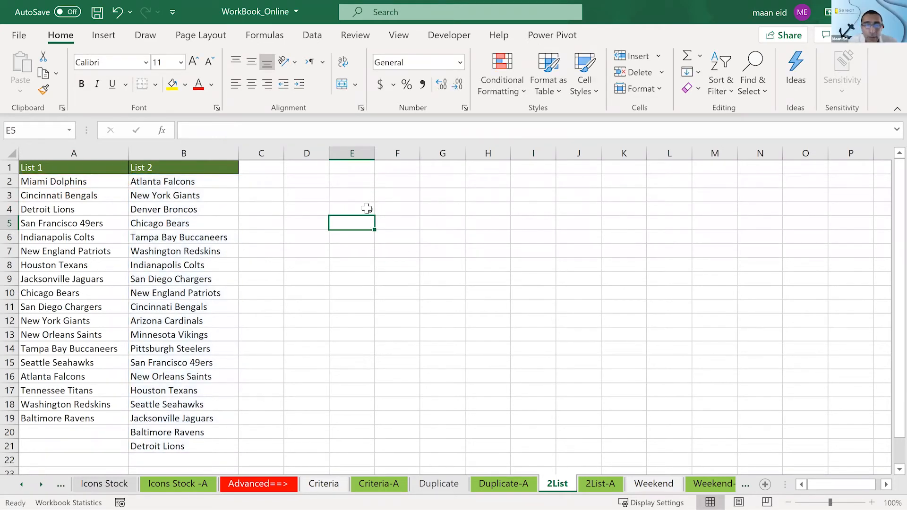
key("Up")
key("Delete")
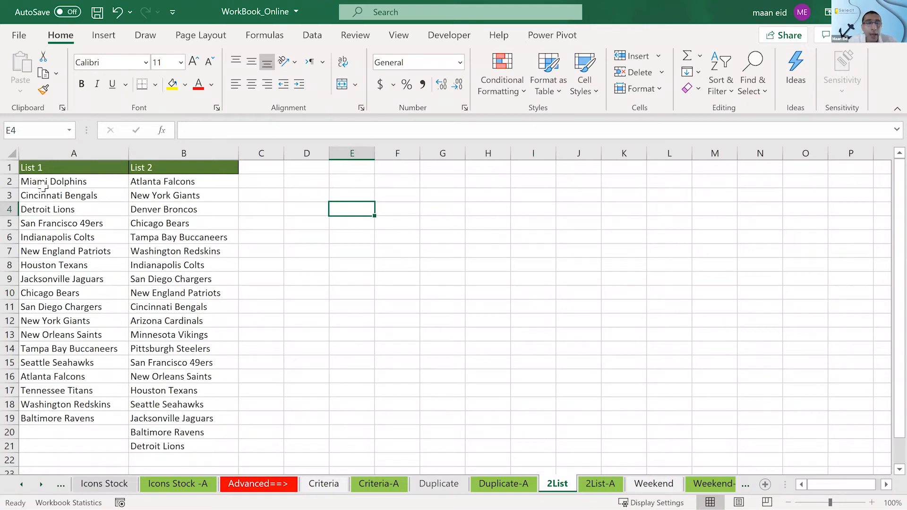
- Start a new formula-based conditional formatting rule for the List 1 teams in A2:A19
left_click_drag(43, 184, 48, 419)
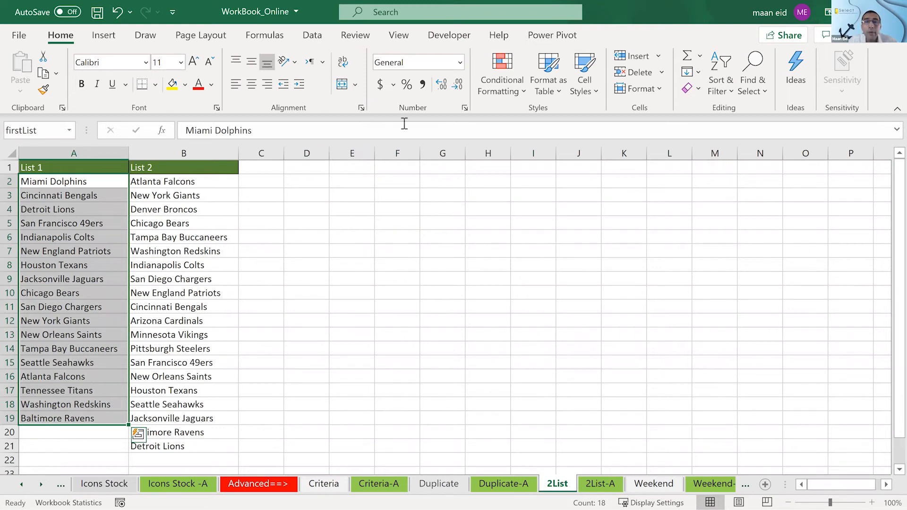
left_click(515, 89)
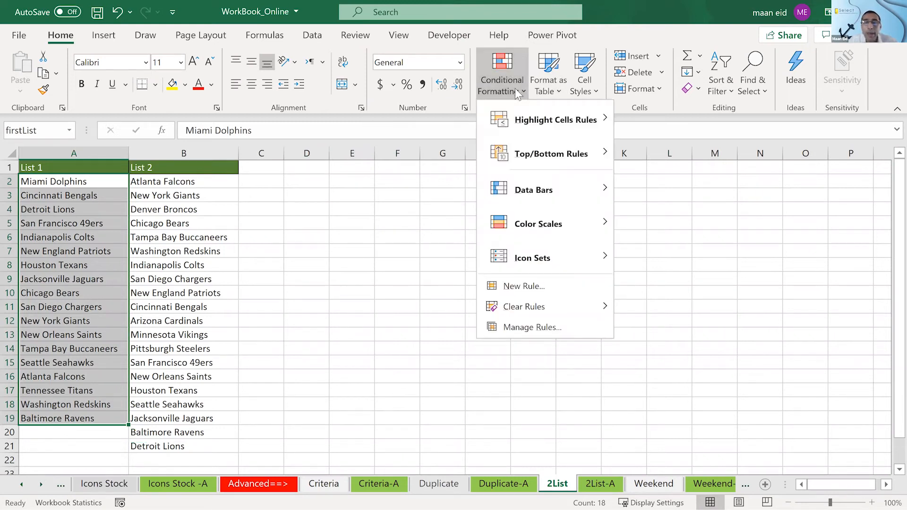
left_click(510, 285)
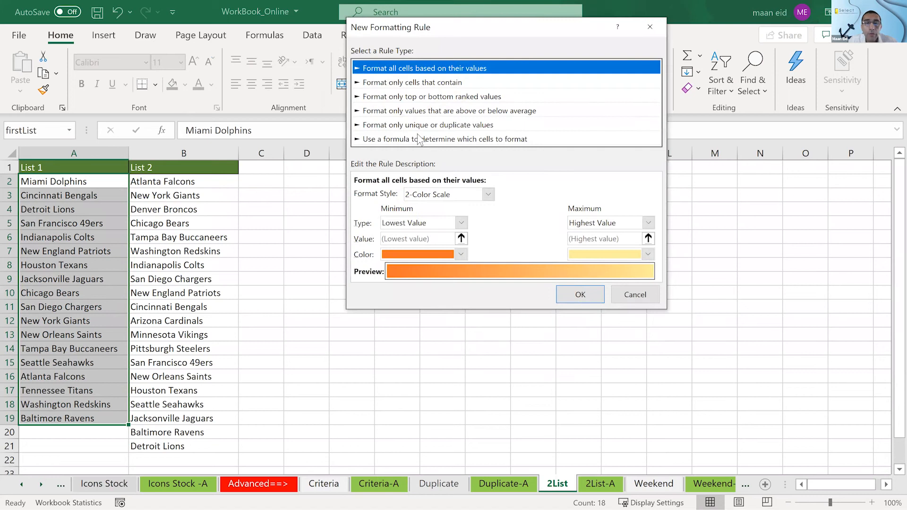
left_click(419, 139)
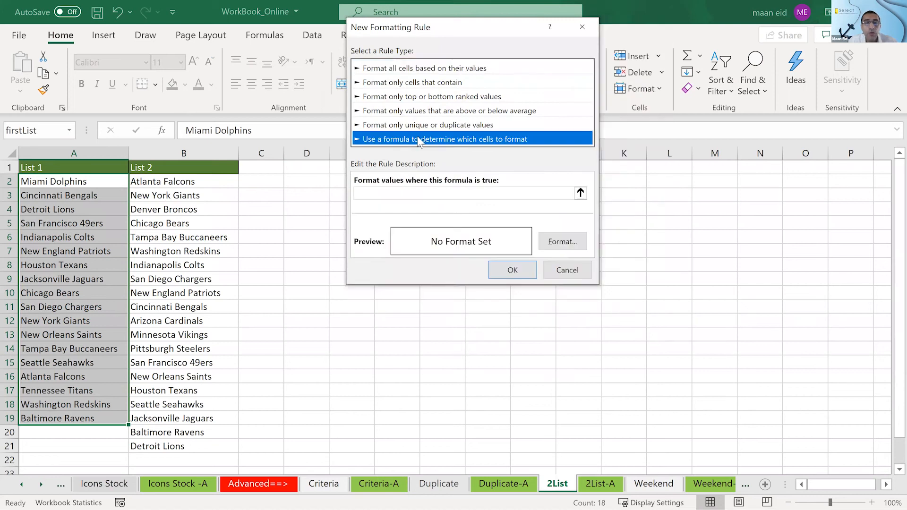
left_click(419, 193)
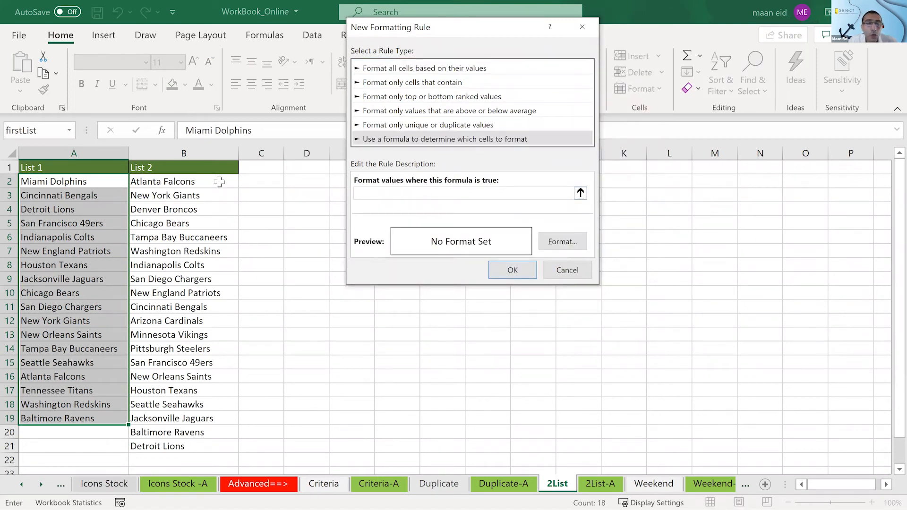
- Enter the rule formula =countif($B$2:$B$21,$A$2), counting the first List 1 team within the List 2 range
left_click_drag(217, 185, 195, 451)
key("BackSpace")
key("BackSpace")
key("BackSpace")
key("BackSpace")
key("BackSpace")
key("BackSpace")
key("BackSpace")
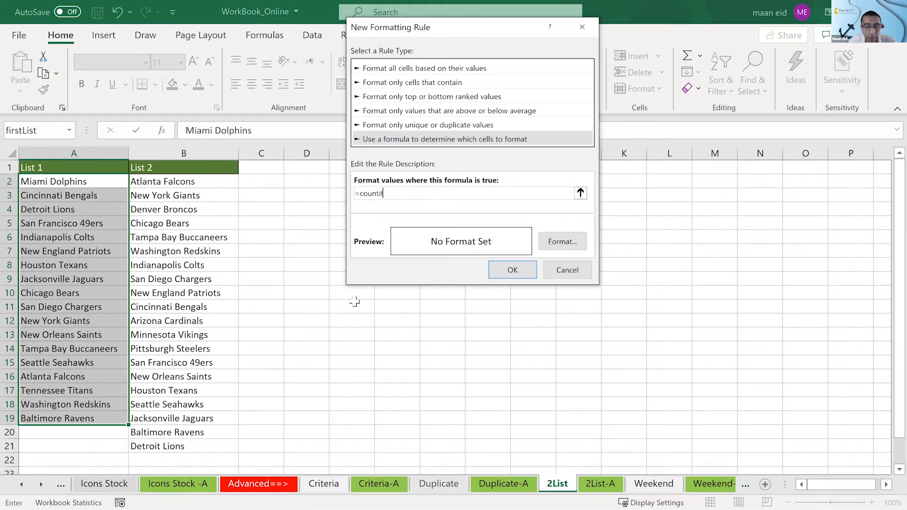
type("countif(")
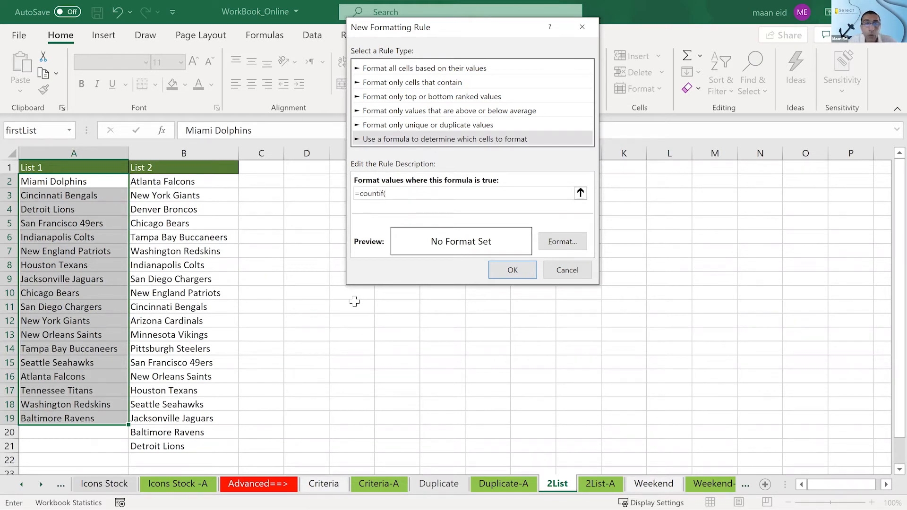
left_click_drag(218, 180, 172, 446)
type(",")
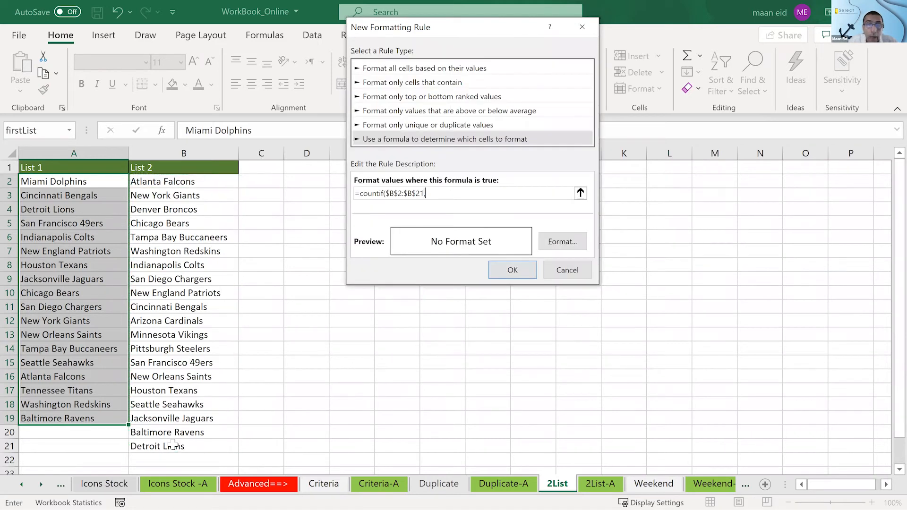
left_click(74, 182)
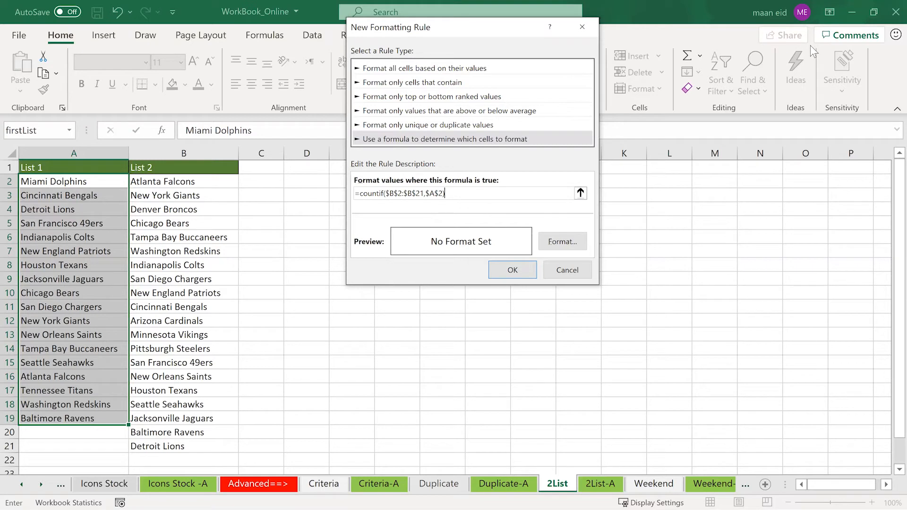
- Make the criteria's row reference relative and compare the count with zero, so the rule formula reads =countif($B$2:$B$21,$A2)=0
left_click(691, 182)
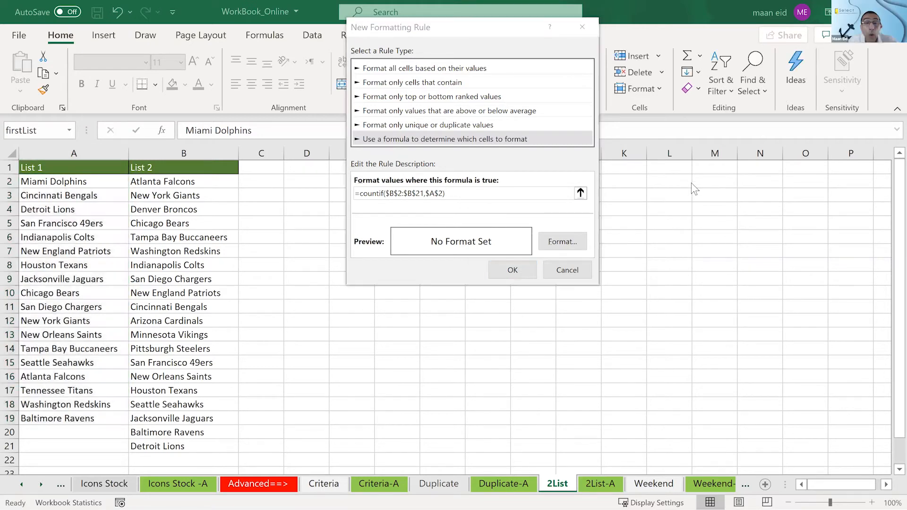
left_click(455, 194)
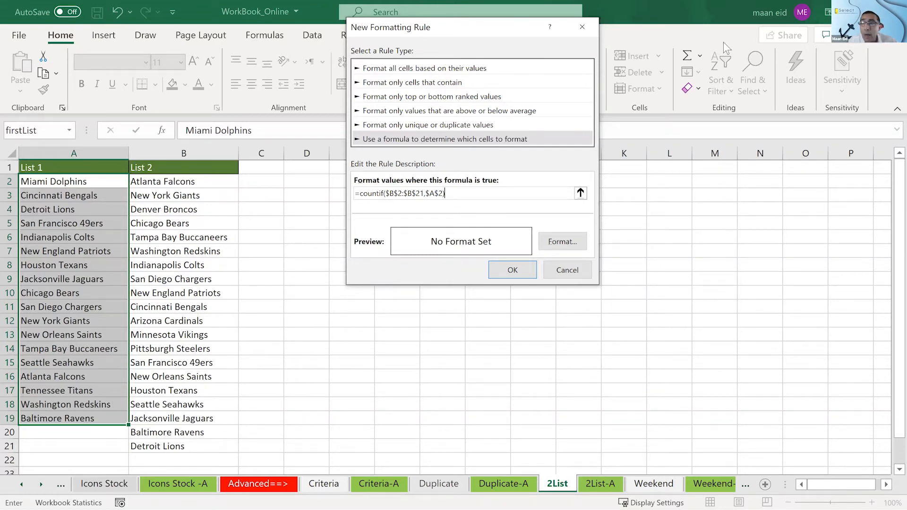
left_click(814, 51)
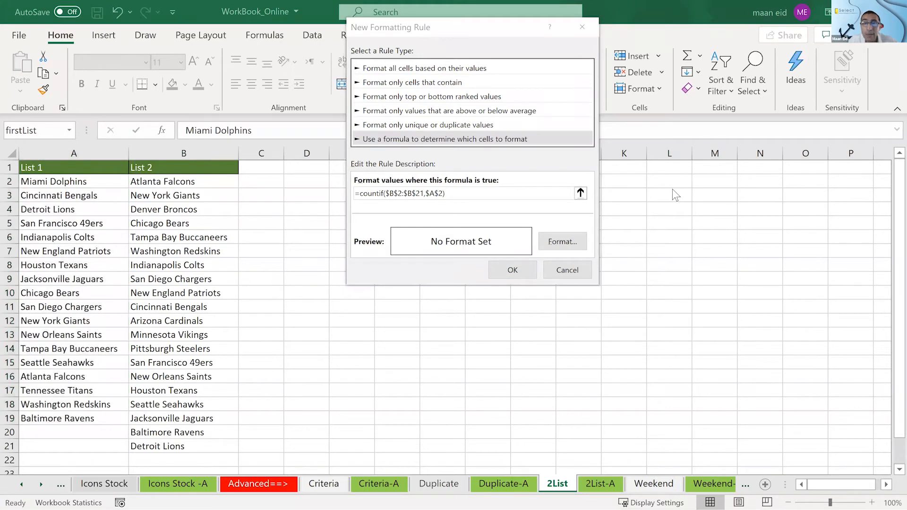
left_click(441, 194)
key("BackSpace")
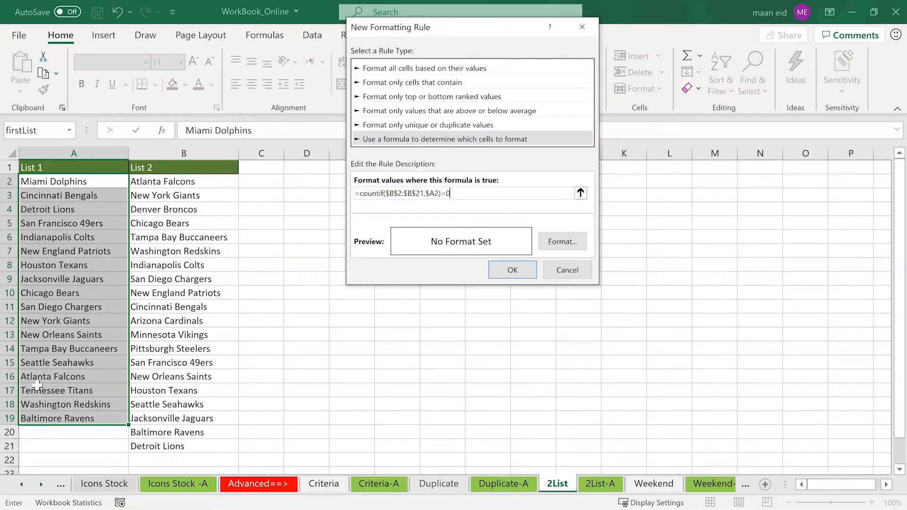
- Give the rule a yellow fill and apply it to the List 1 teams
left_click(562, 243)
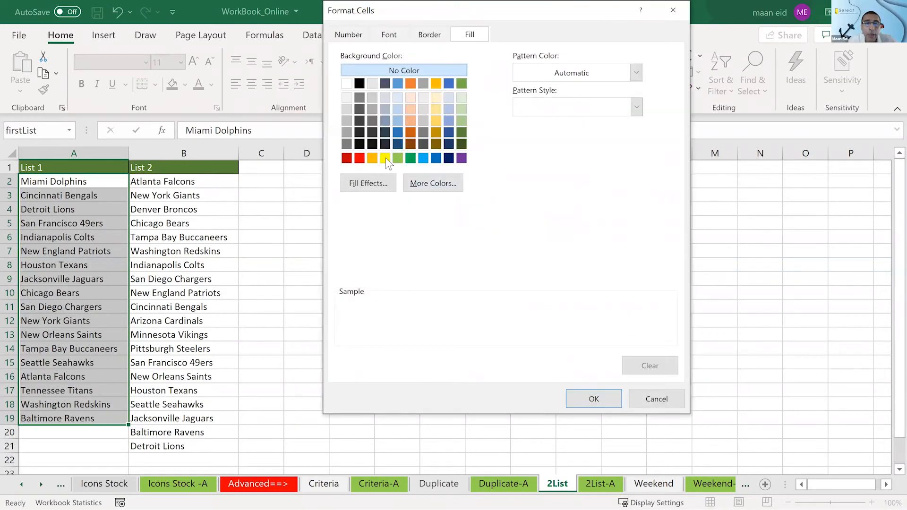
left_click(385, 158)
left_click(594, 399)
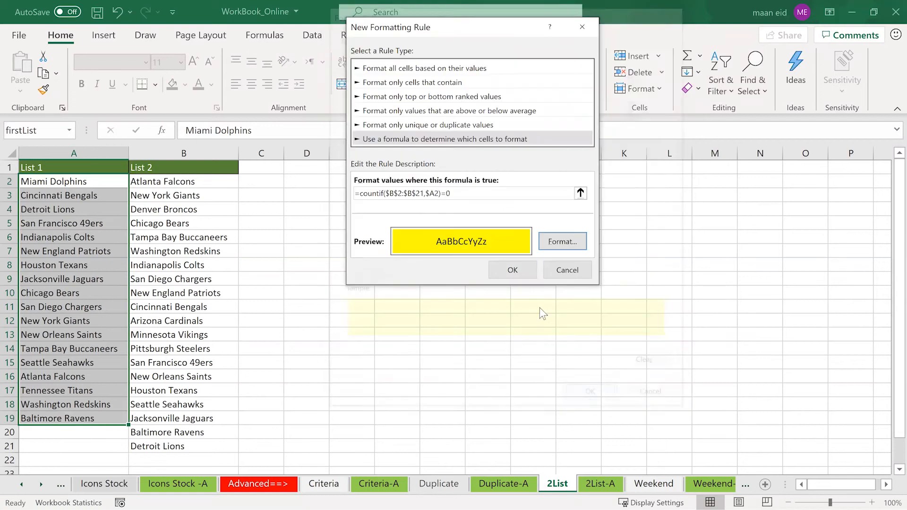
left_click(515, 271)
left_click(504, 250)
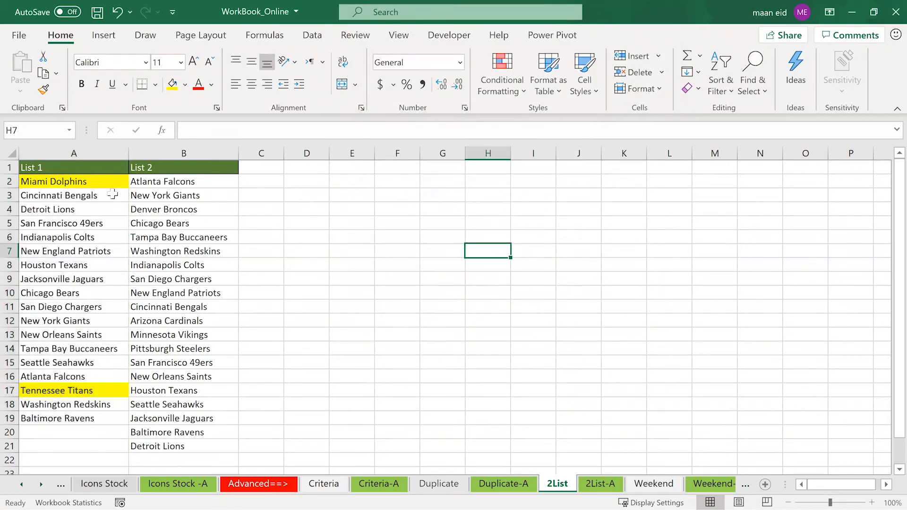
- Check the highlighted Miami Dolphins and Tennessee Titans in List 1 against the teams in List 2
left_click(94, 181)
left_click(76, 391)
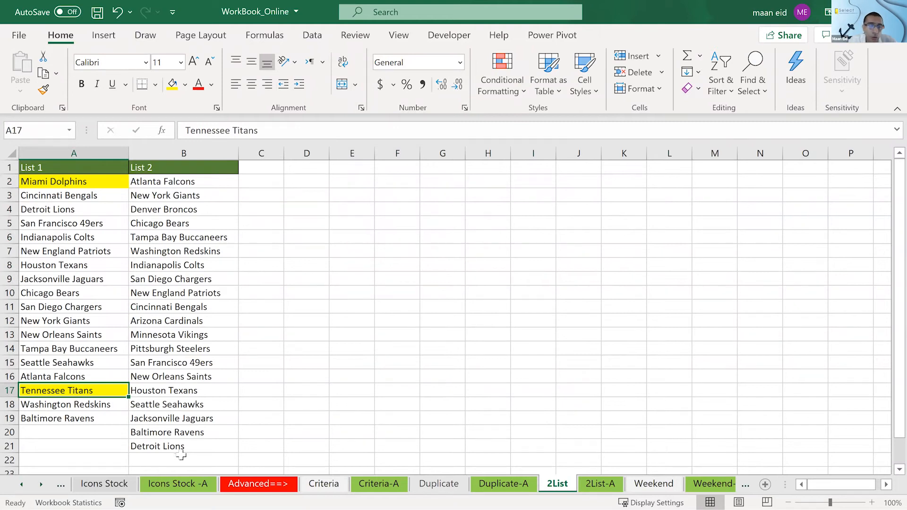
left_click(148, 237)
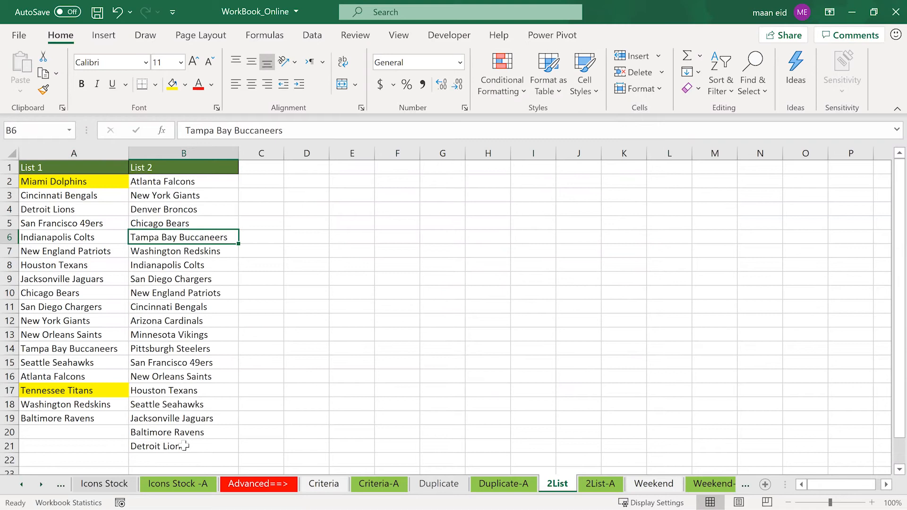
- Change the List 2 team in B11 to Cincinnati Bengal to test the formatting rule
left_click(182, 308)
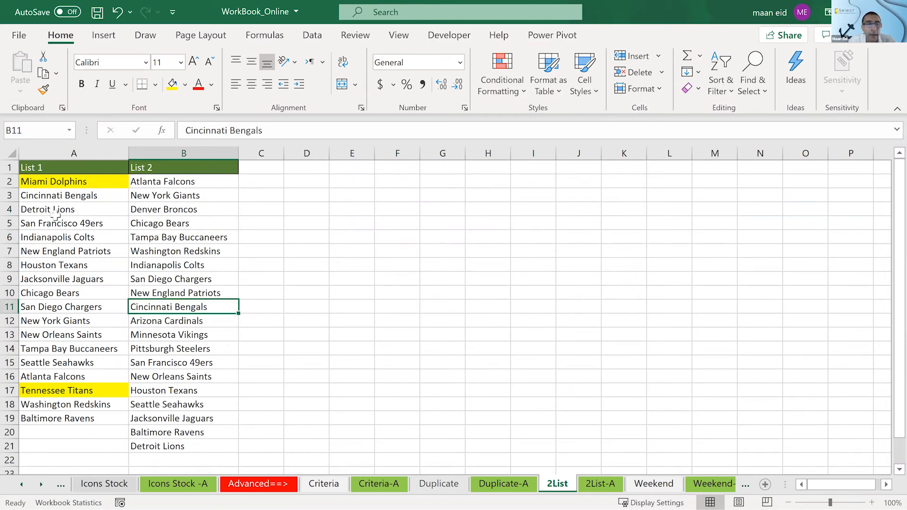
left_click(297, 129)
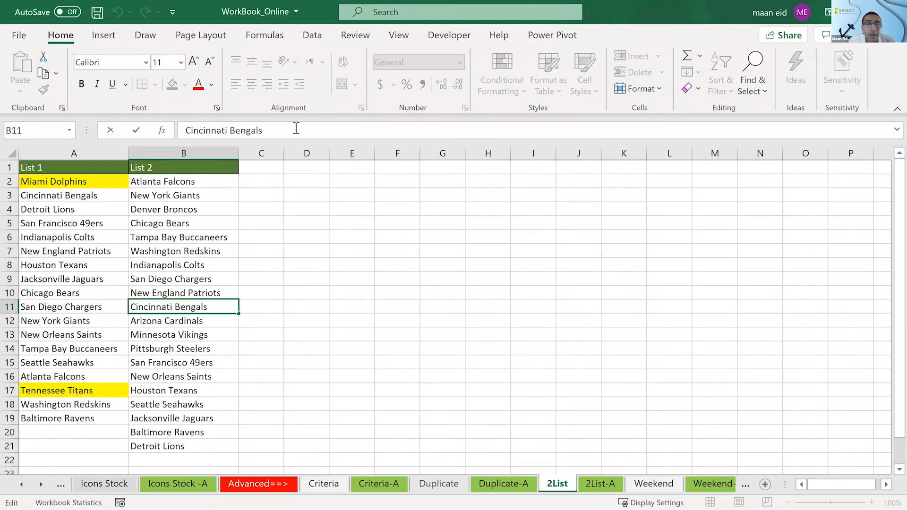
key("BackSpace")
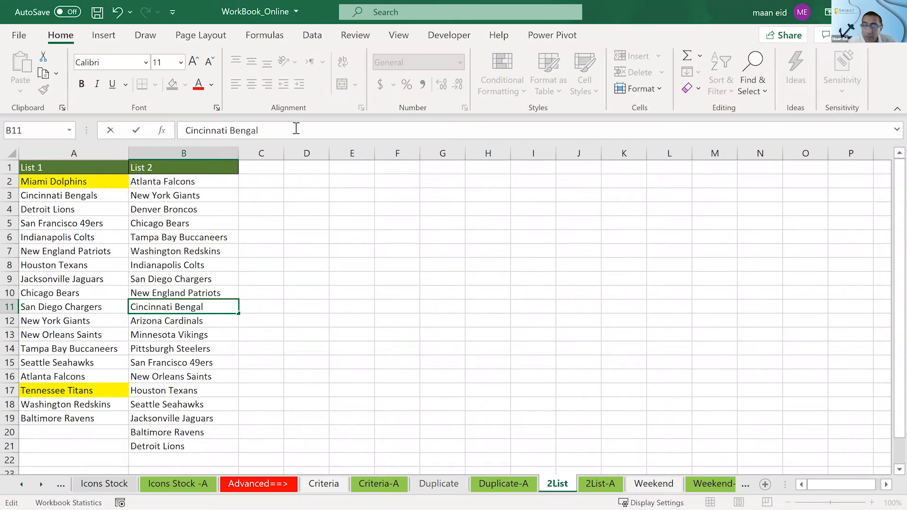
key("Return")
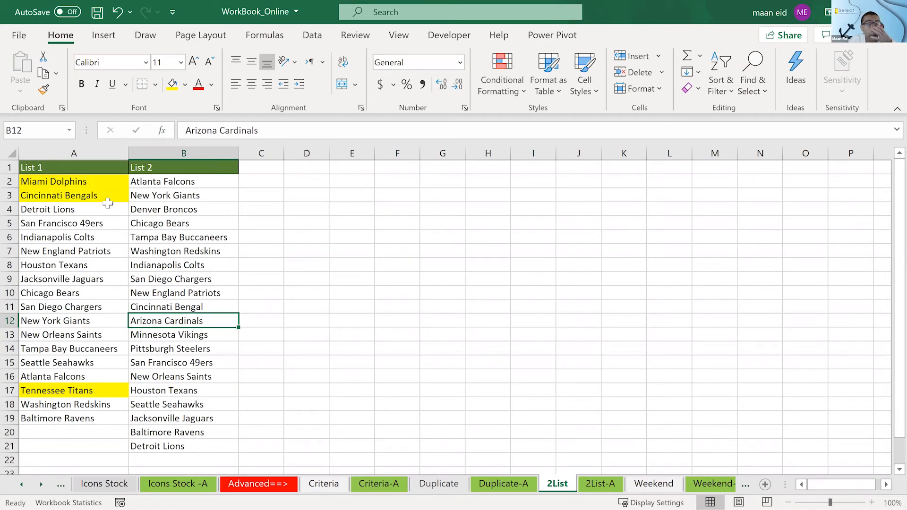
- Restore the List 2 team in B11 to Cincinnati Bengals
left_click(216, 306)
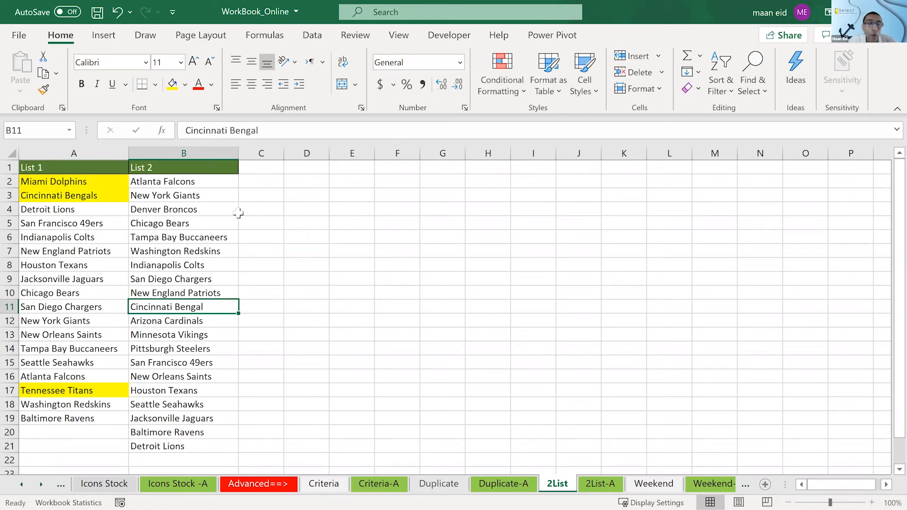
left_click(301, 128)
type("s")
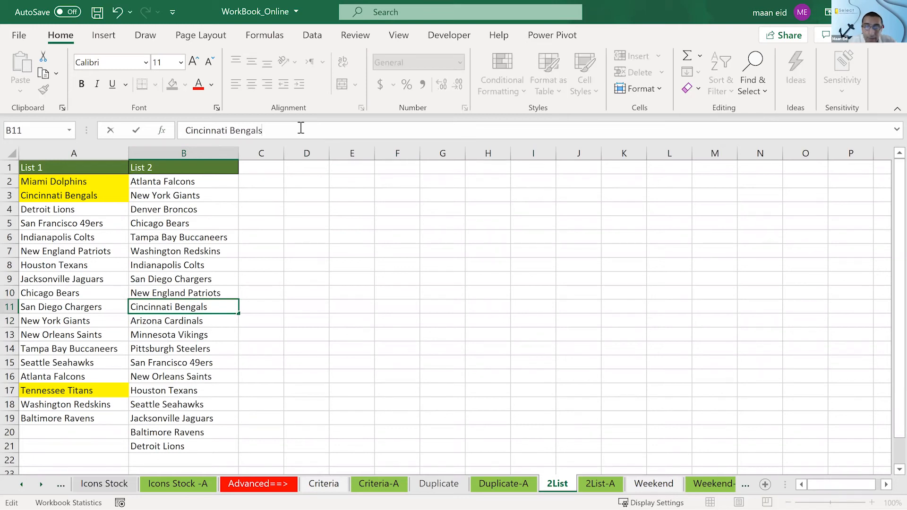
key("Return")
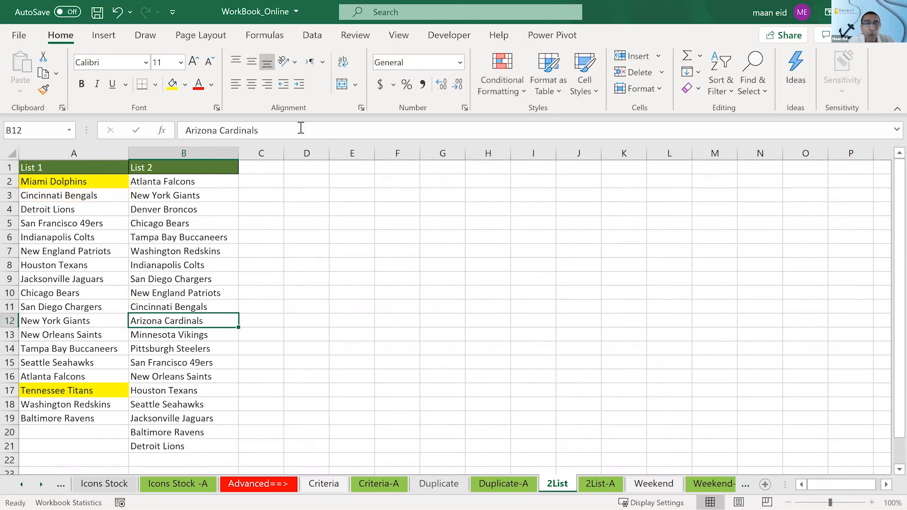
left_click(290, 295)
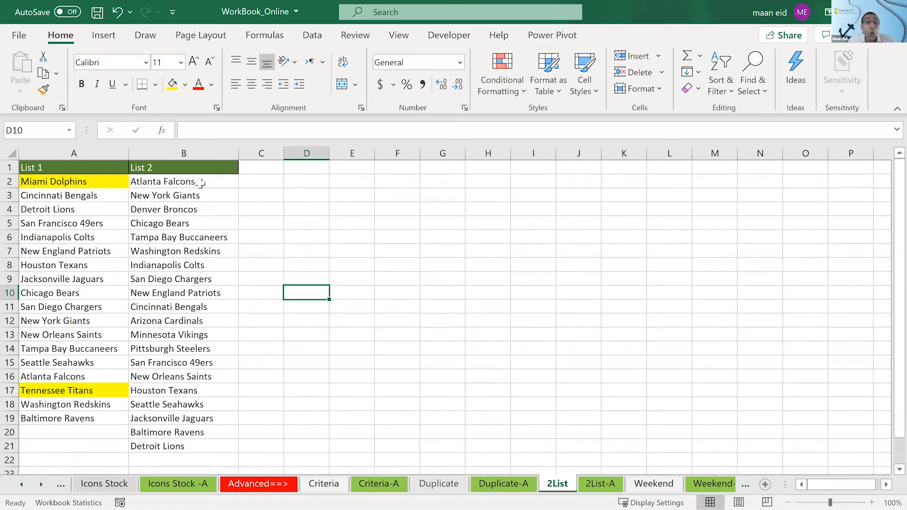
left_click_drag(199, 178, 198, 454)
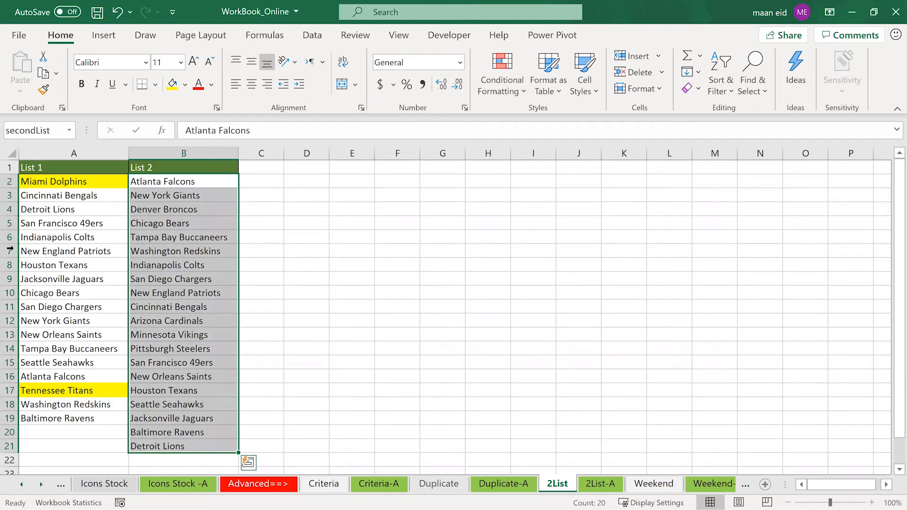
left_click(36, 239)
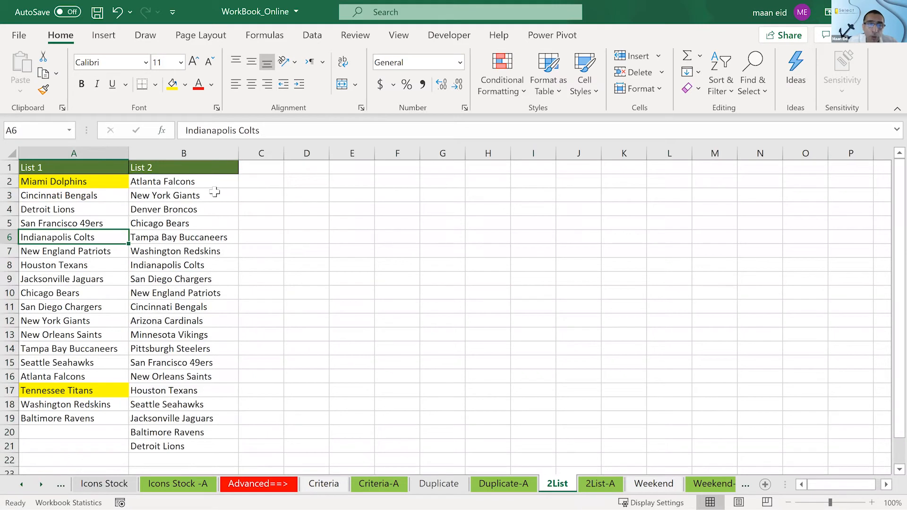
left_click_drag(194, 182, 206, 445)
left_click(80, 266)
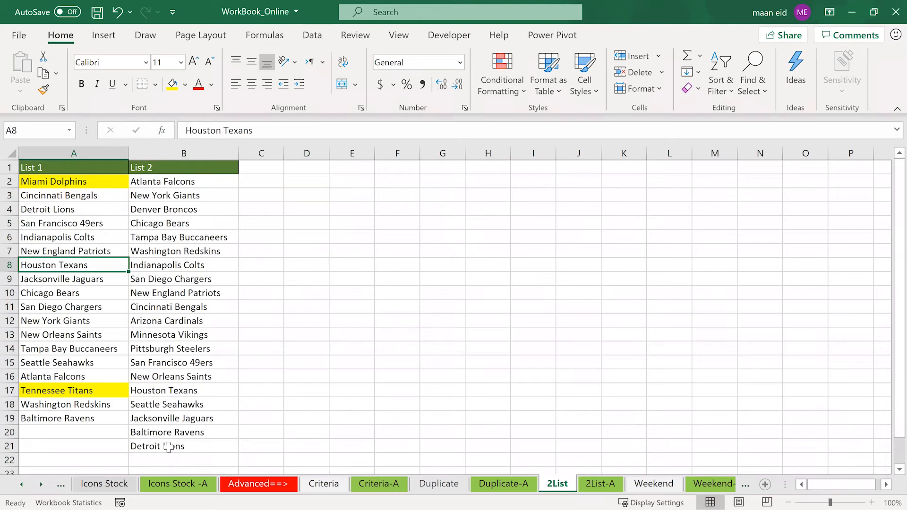
- Start a new formula-based conditional formatting rule for the List 2 teams in B2:B21
left_click(211, 180)
left_click_drag(210, 180, 204, 443)
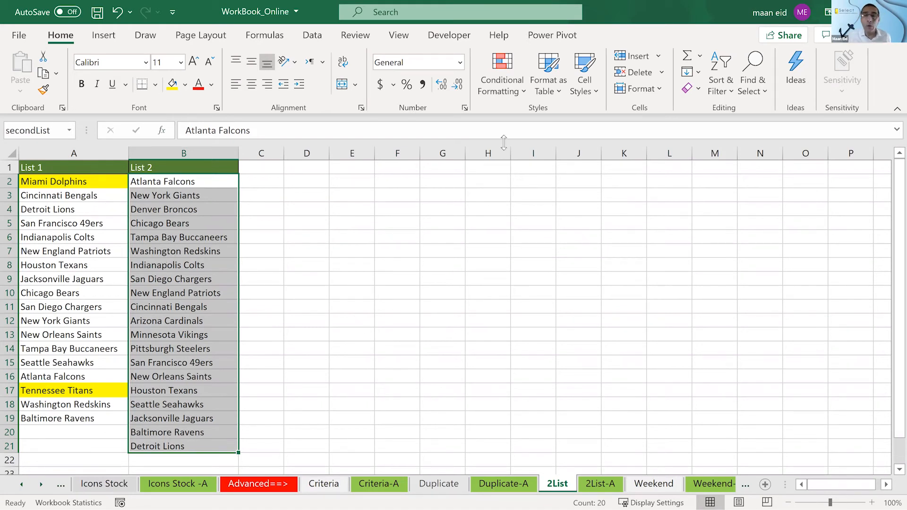
left_click(502, 89)
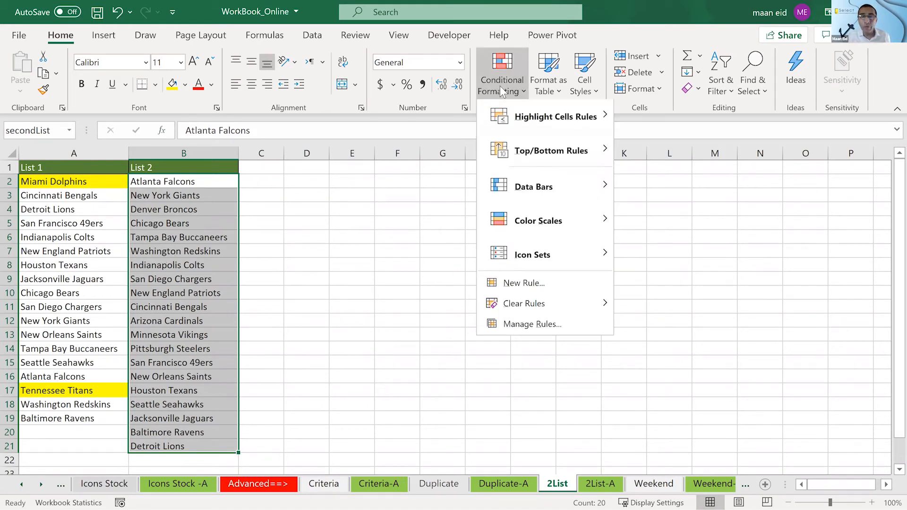
left_click(519, 286)
left_click(406, 127)
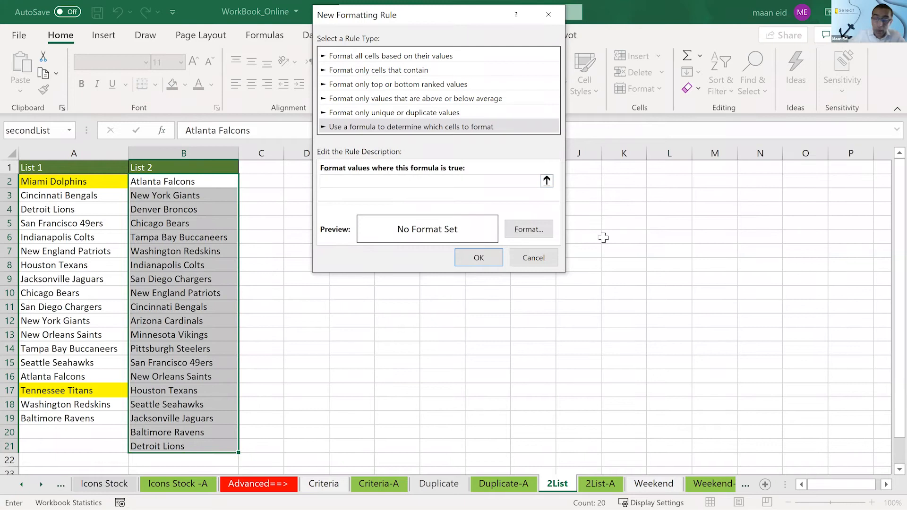
- Enter the rule formula =countif($A$2:$A$19,$B2)=0 to find List 2 teams missing from List 1
type("=countif(")
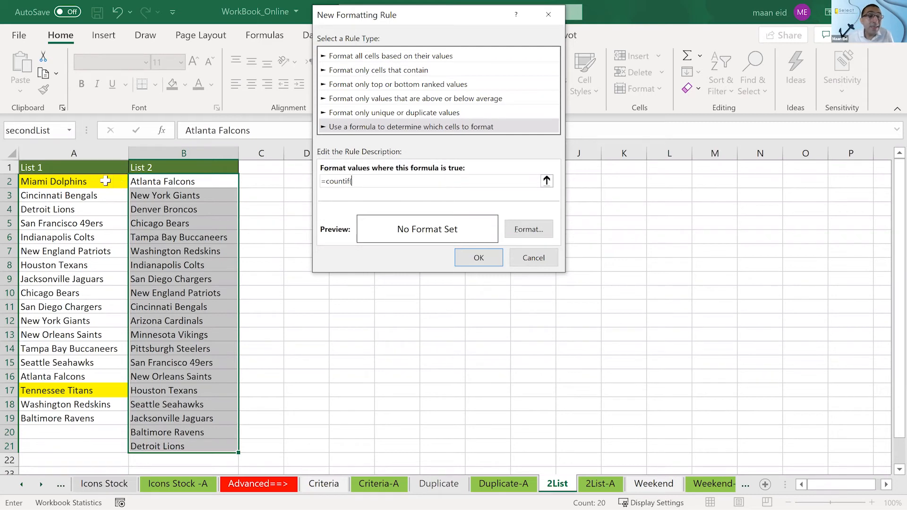
left_click_drag(105, 181, 85, 421)
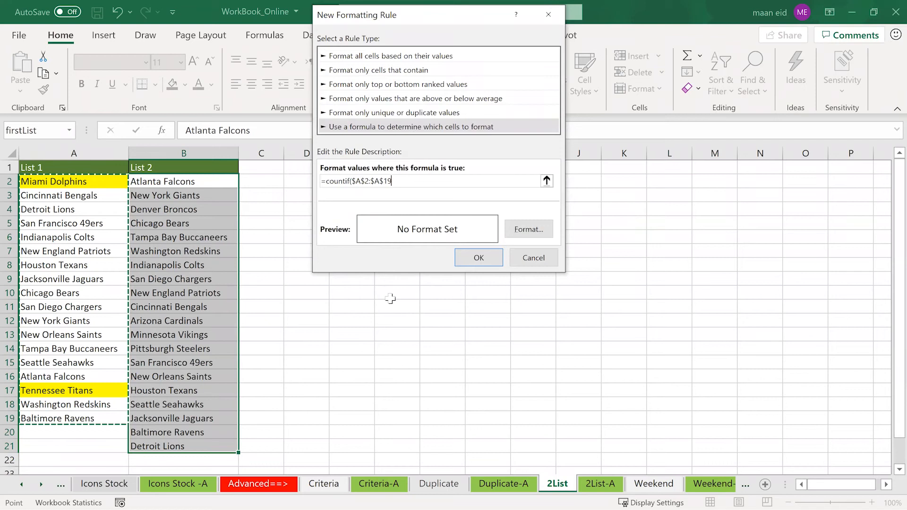
type(",")
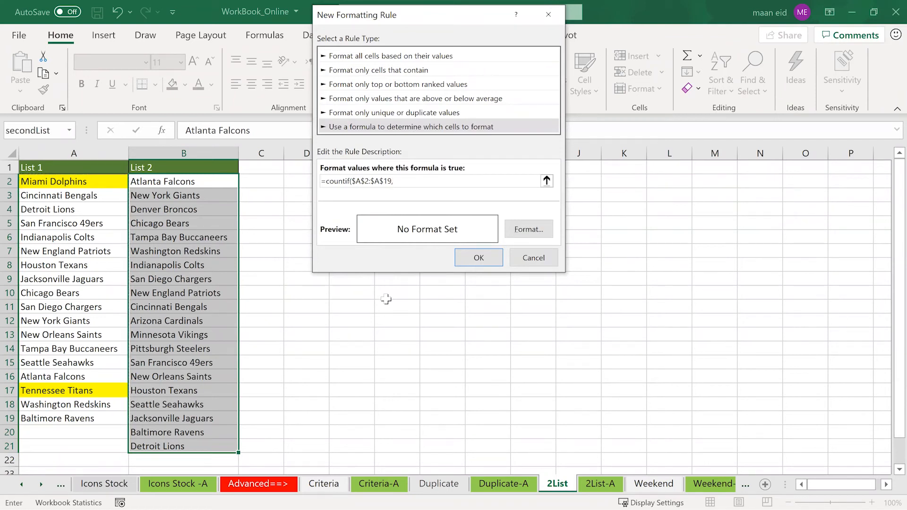
left_click(208, 183)
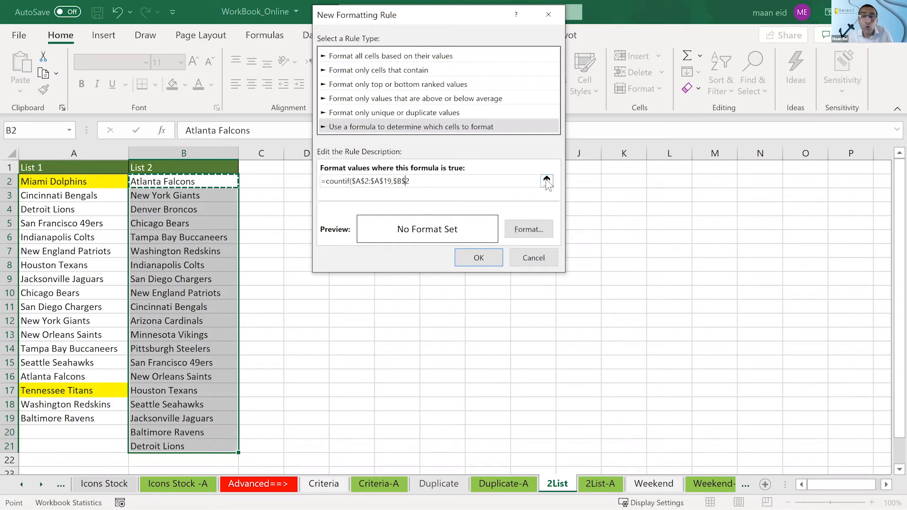
key("BackSpace")
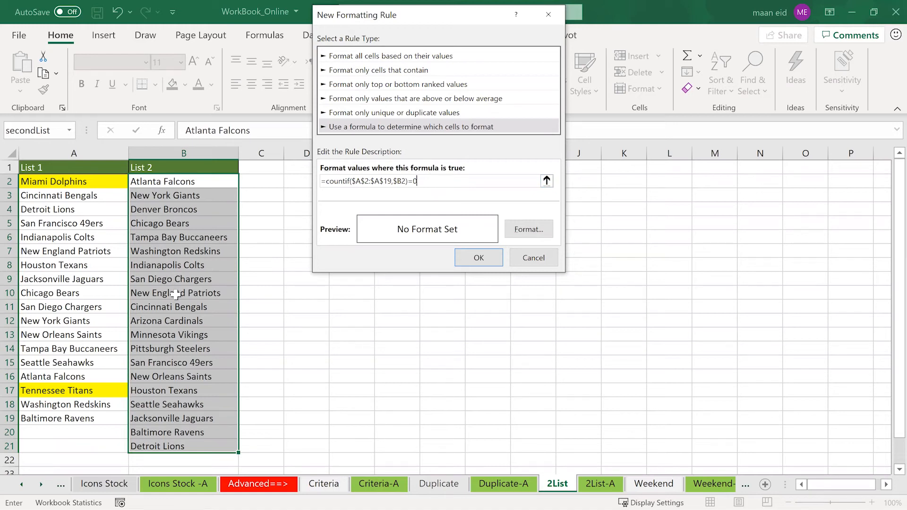
- Give the rule a light green fill and apply it to the List 2 teams
left_click(539, 222)
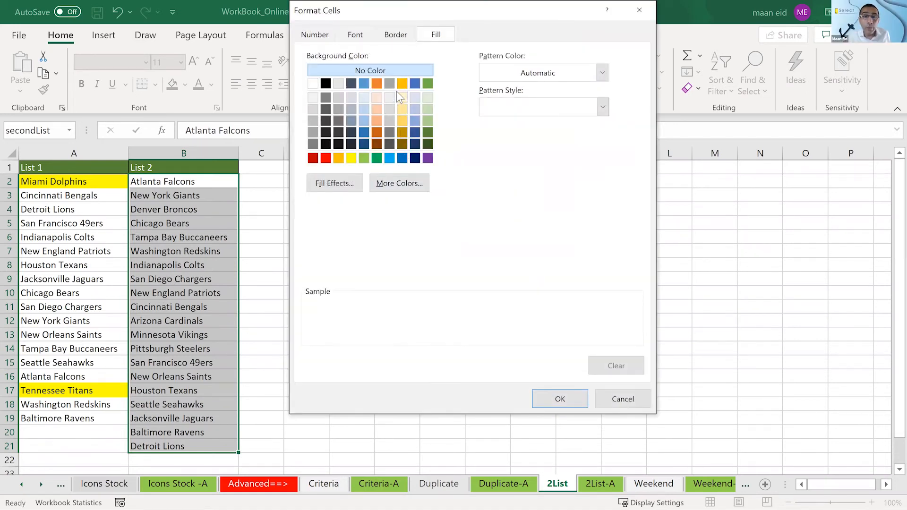
left_click(402, 82)
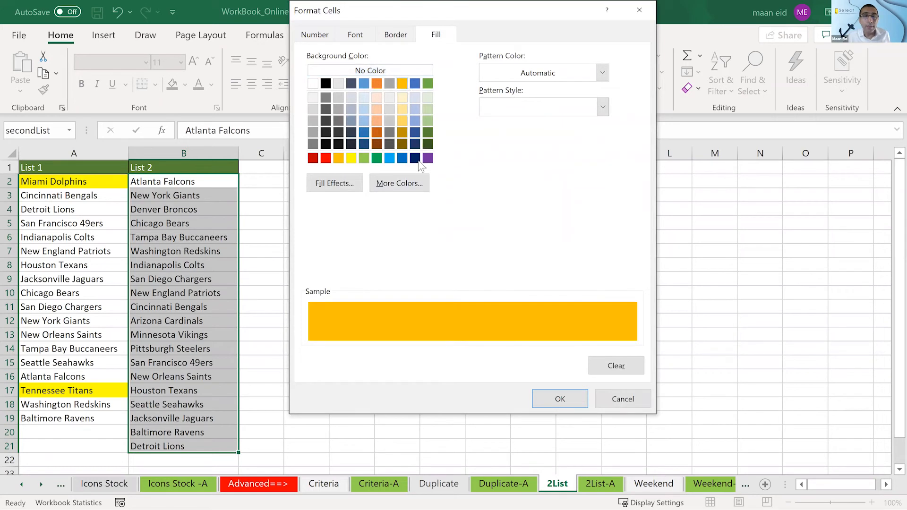
left_click(429, 105)
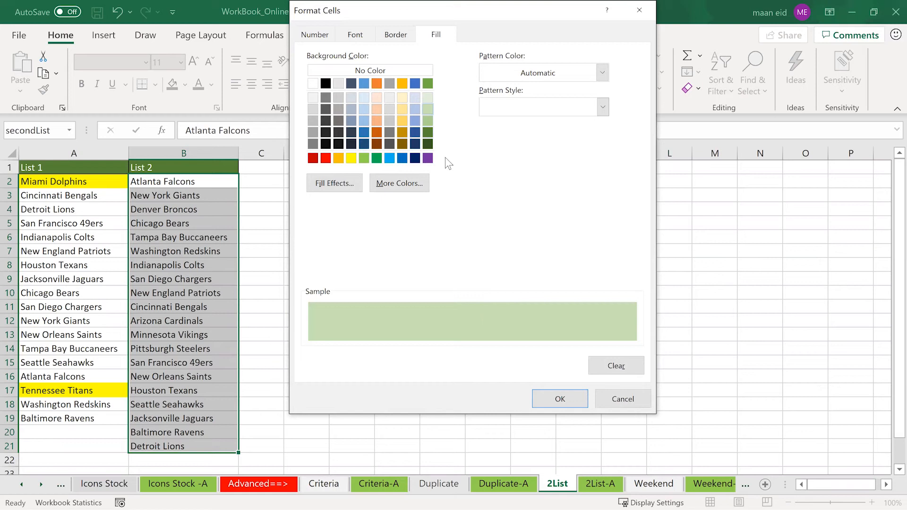
left_click(430, 121)
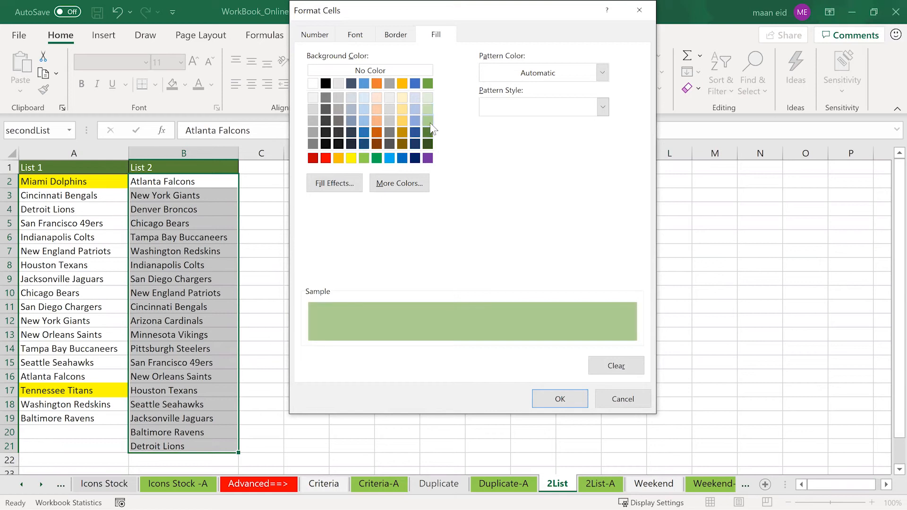
left_click(566, 394)
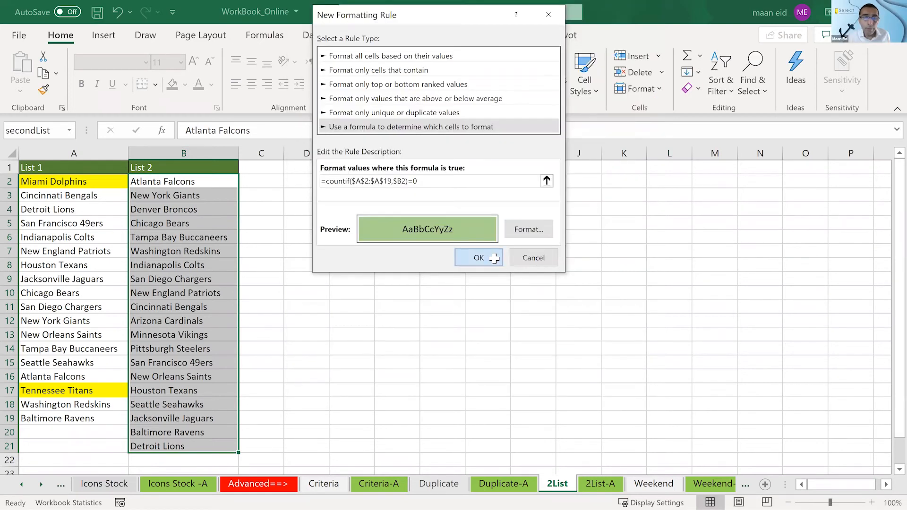
left_click(479, 258)
left_click(494, 259)
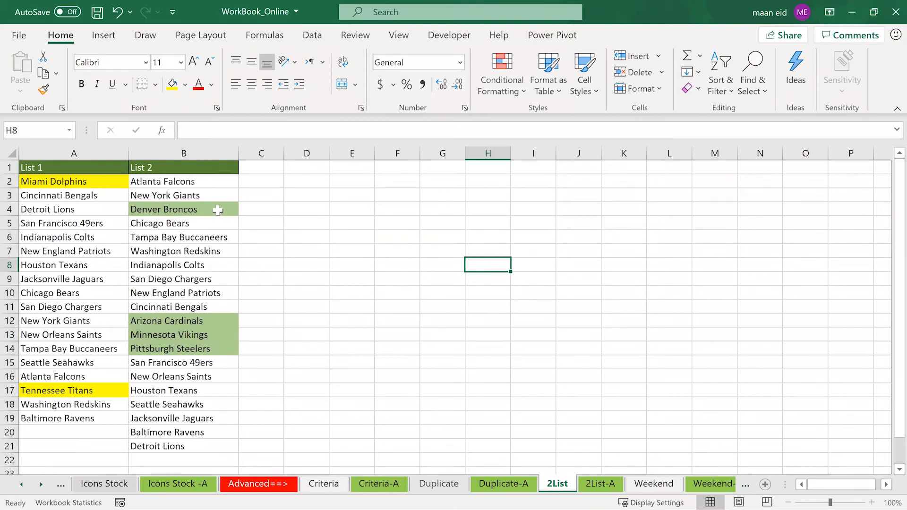
left_click(217, 210)
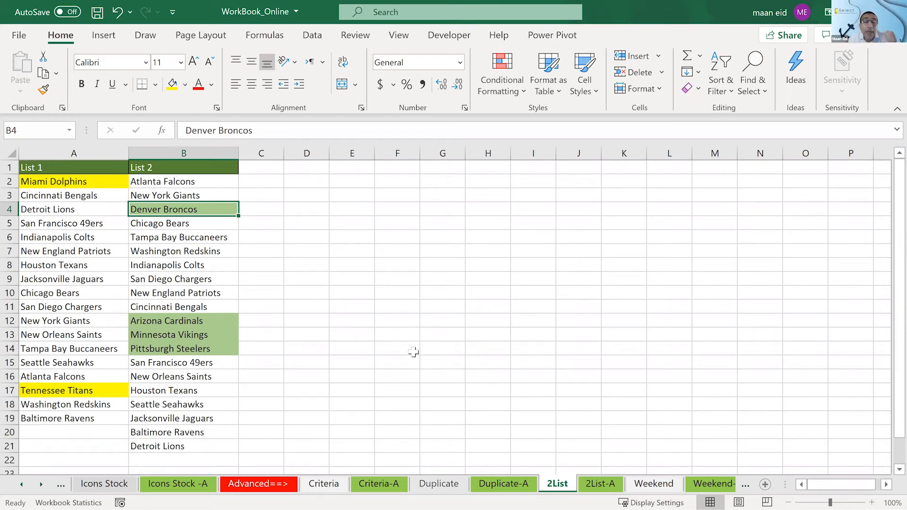
- Begin a COUNTIF formula in E7 with the List 2 cells $B$2:$B$20 as an absolute range
left_click(340, 251)
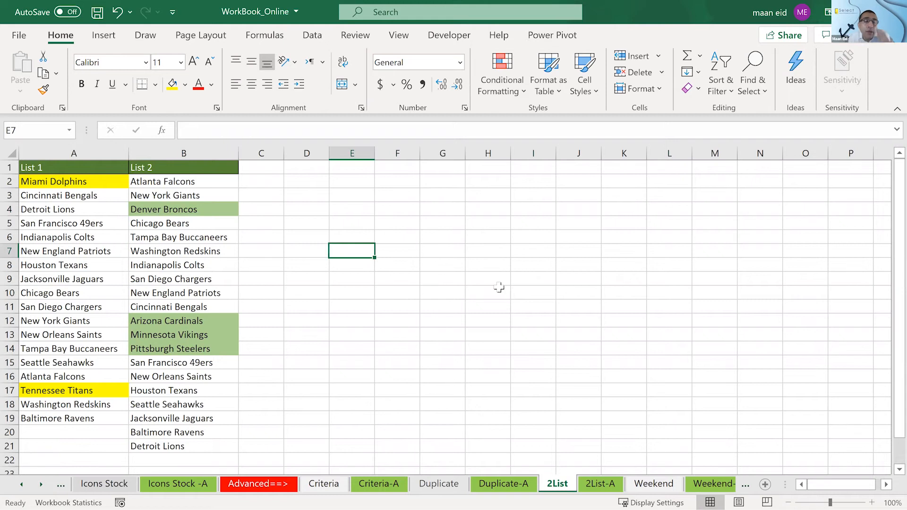
type("=c")
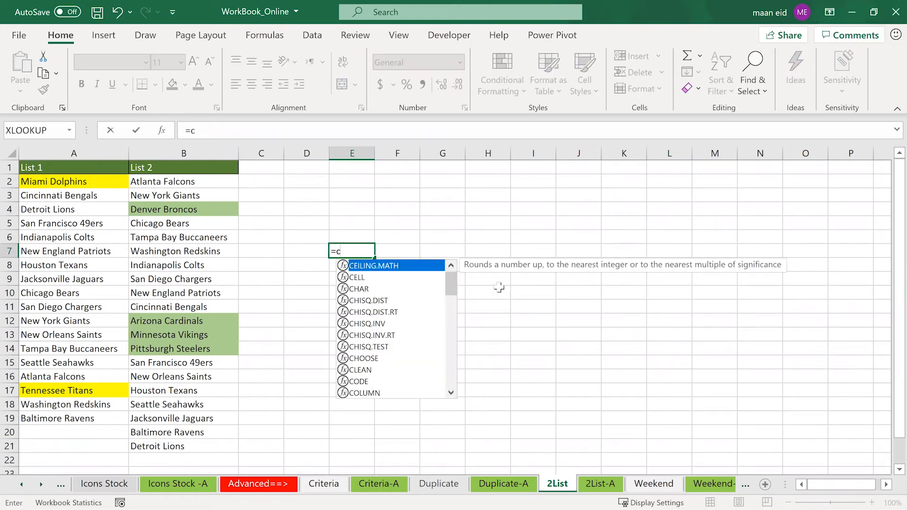
type("ountif")
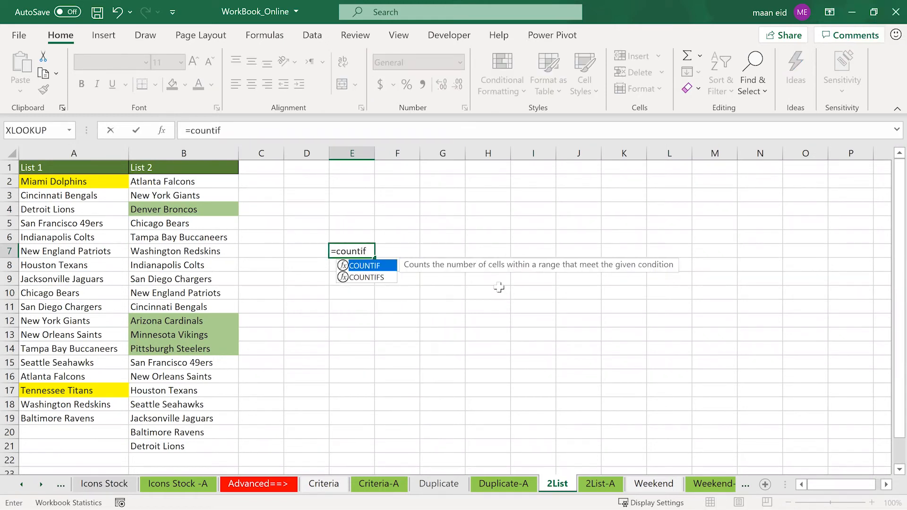
key("Tab")
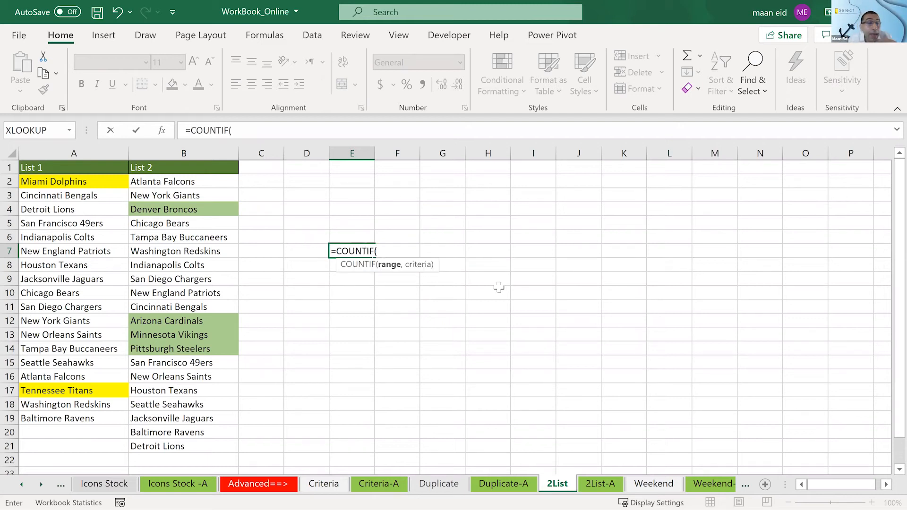
left_click_drag(171, 179, 179, 431)
type(",")
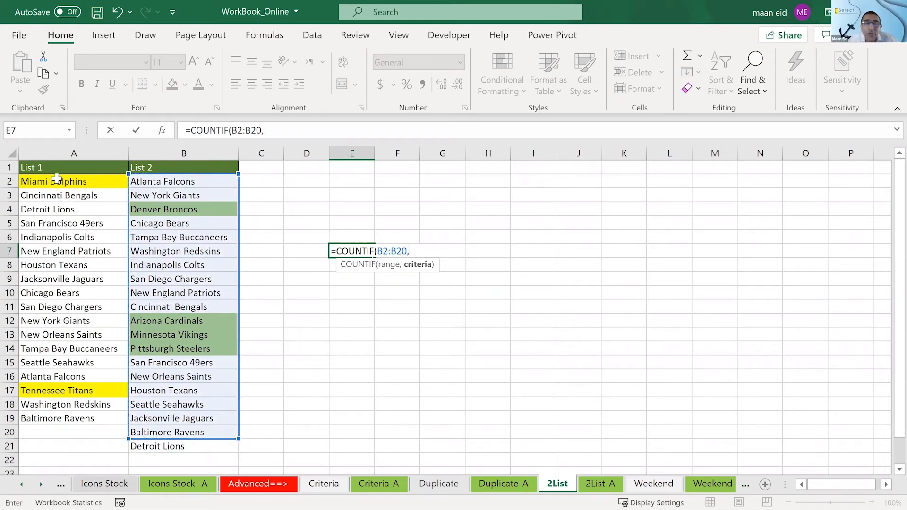
left_click_drag(408, 247, 375, 243)
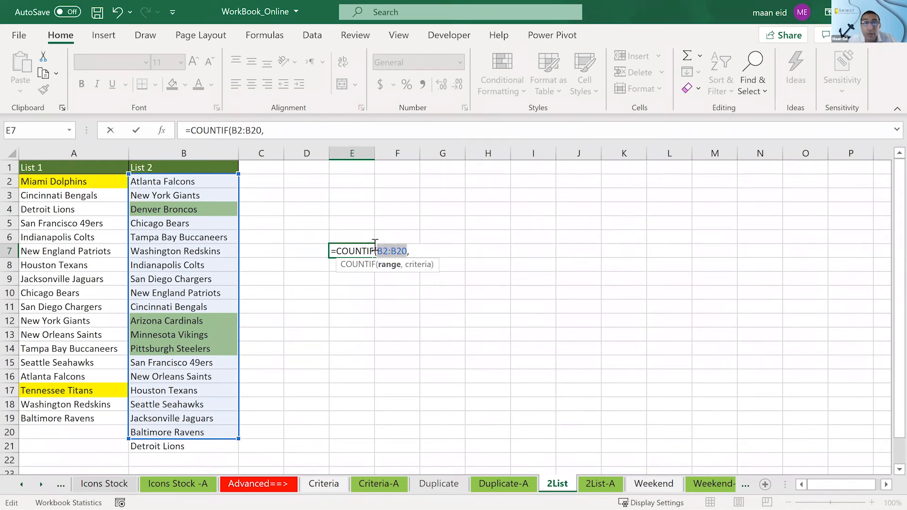
key("F4")
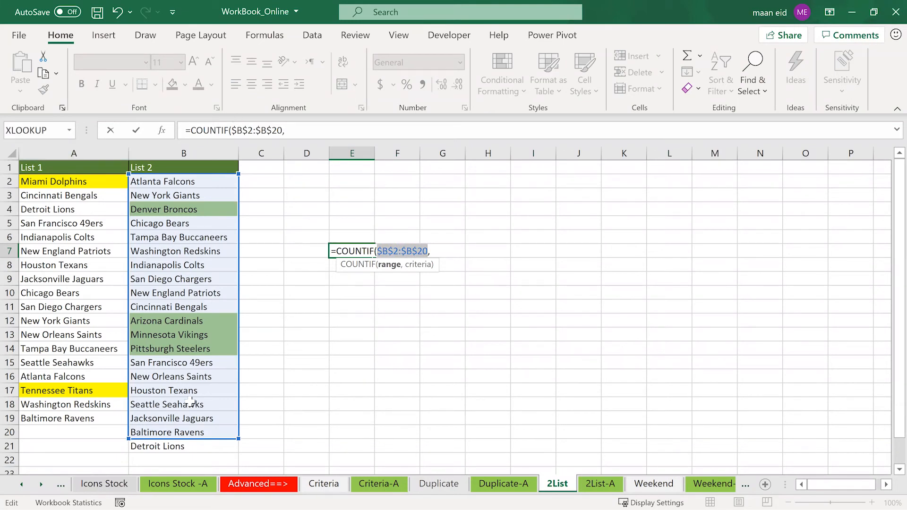
- Complete the E7 formula with A2 as the criteria, giving =COUNTIF($B$2:$B$20,A2)
left_click(452, 254)
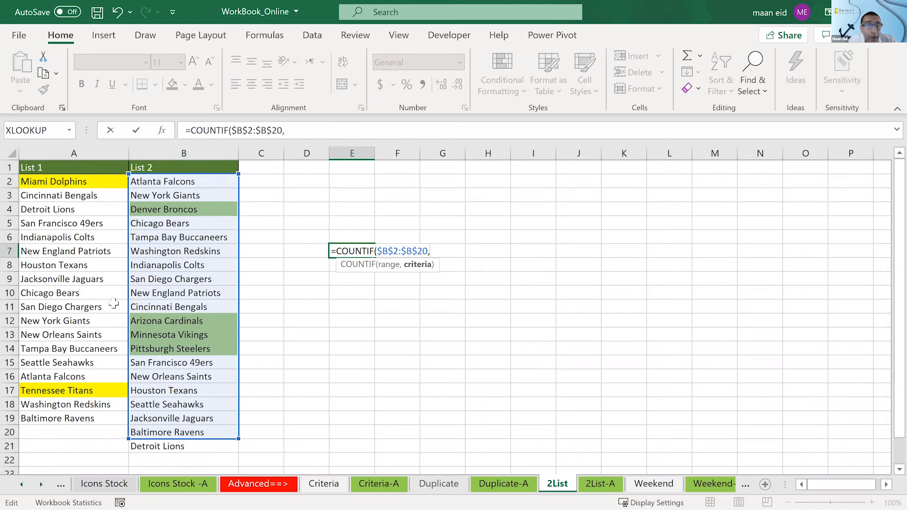
left_click(61, 179)
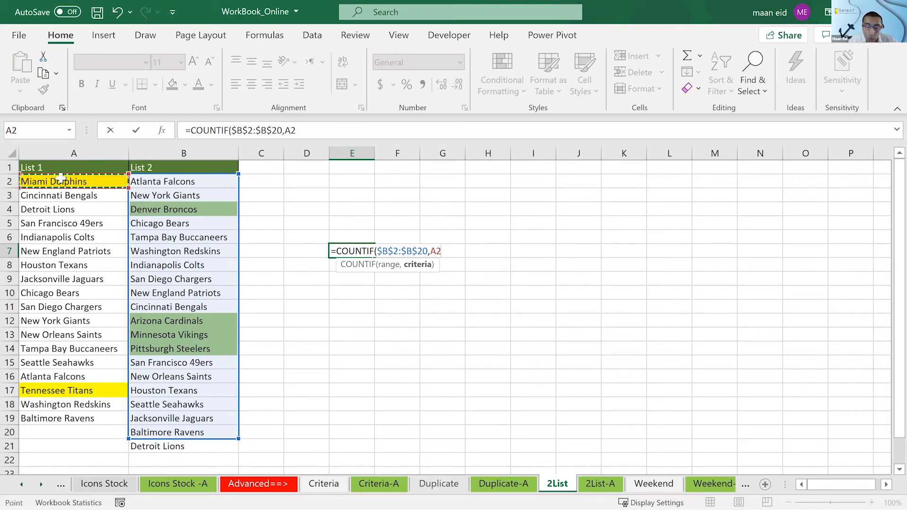
type(")")
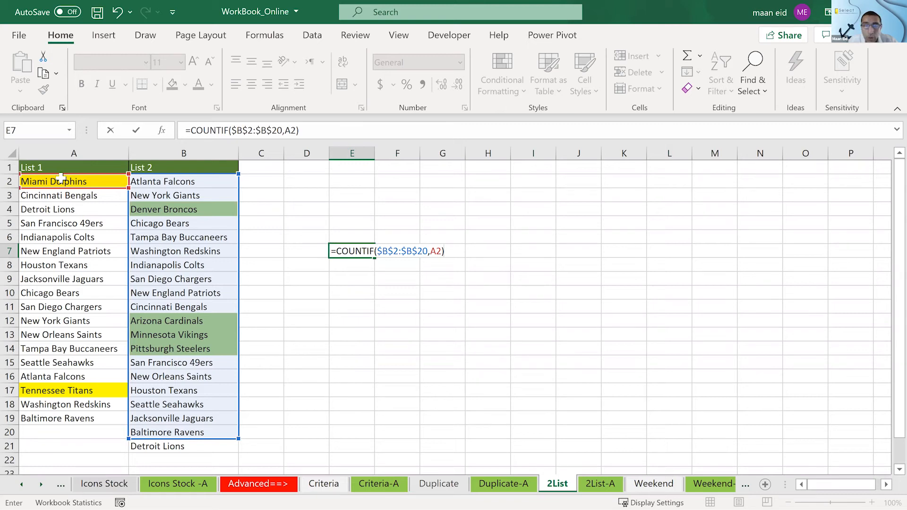
key("Return")
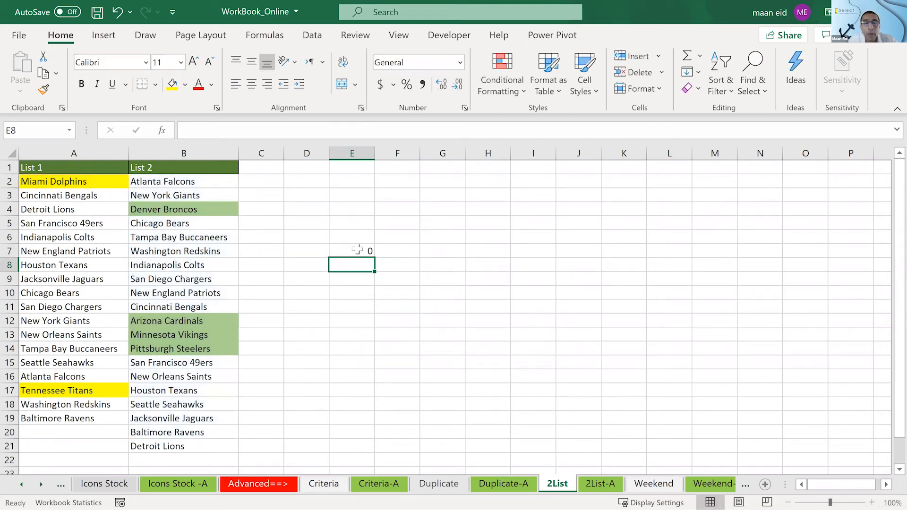
- Change the criteria of the COUNTIF formula in E7 to A8 and recheck its cell references
left_click(357, 249)
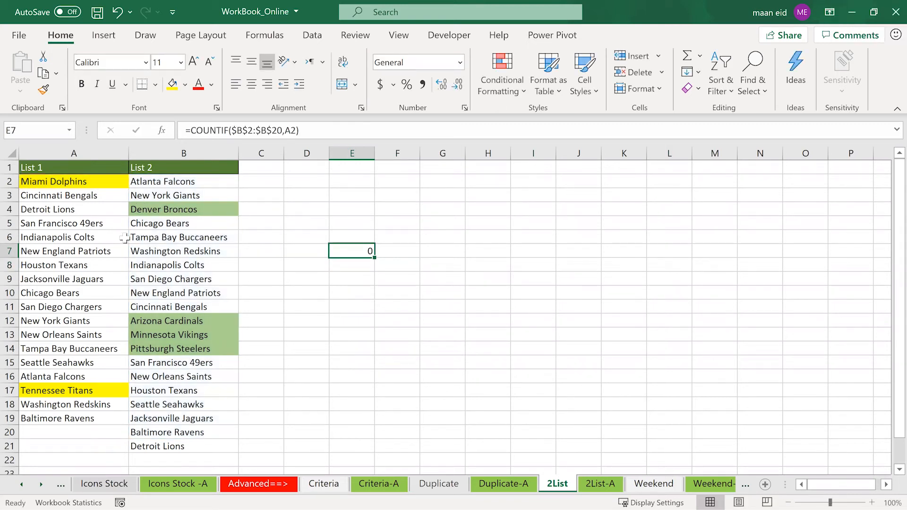
double_click(360, 250)
left_click_drag(85, 189, 75, 270)
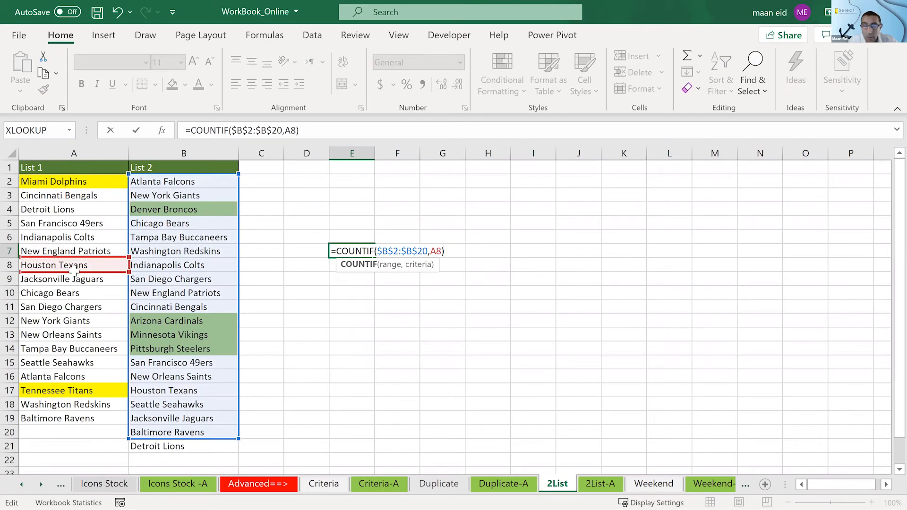
key("Return")
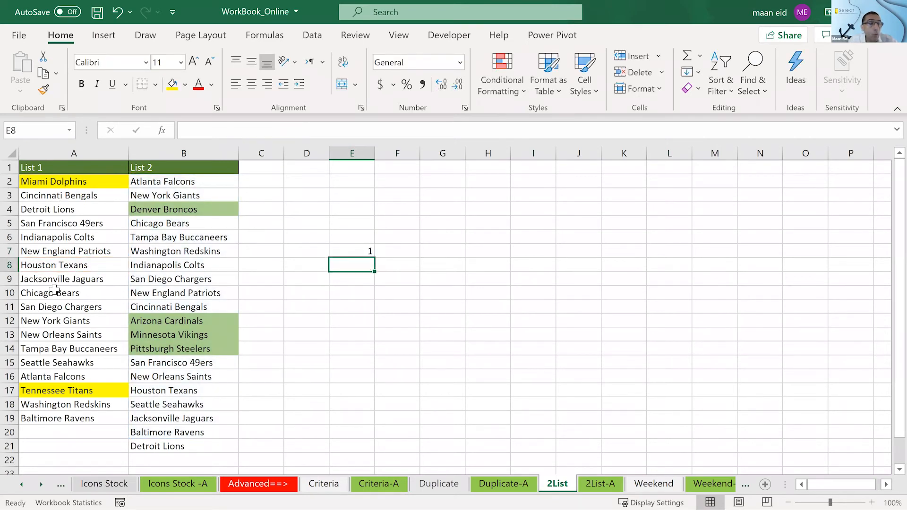
left_click(337, 252)
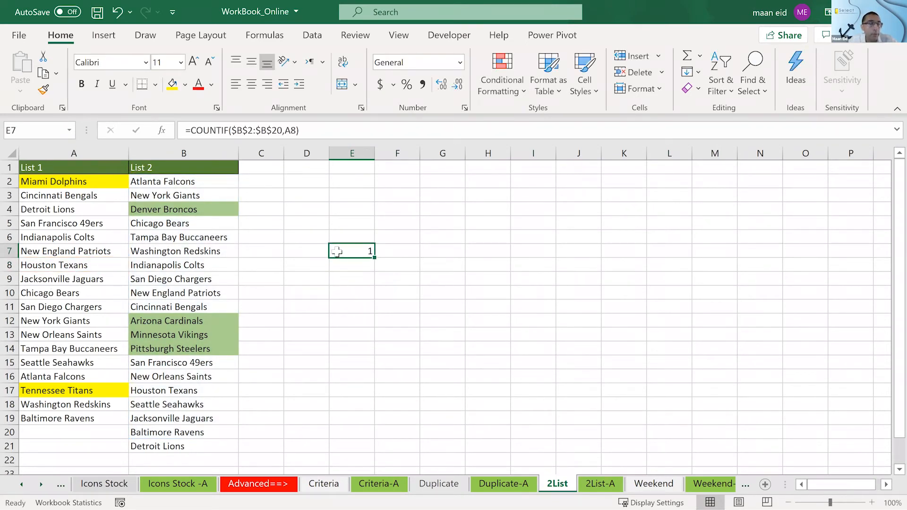
double_click(337, 251)
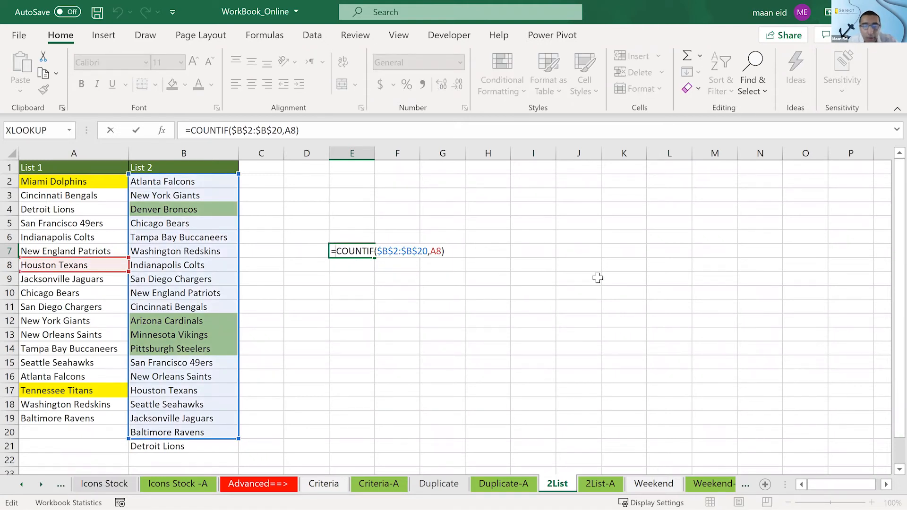
key("Escape")
- Open the Weekend sheet and look over its date schedule and Holidays list
left_click(656, 484)
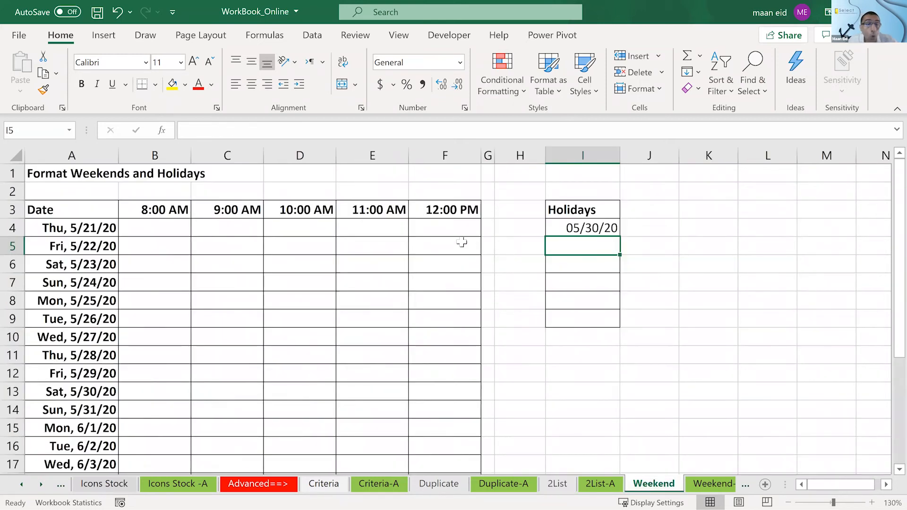
scroll(461, 242, "down", 1)
scroll(462, 242, "down", 2)
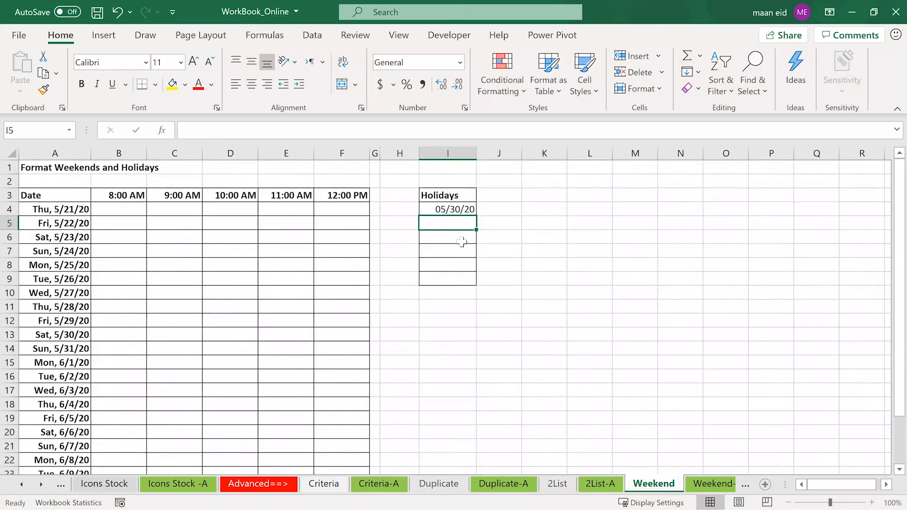
scroll(285, 261, "down", 1)
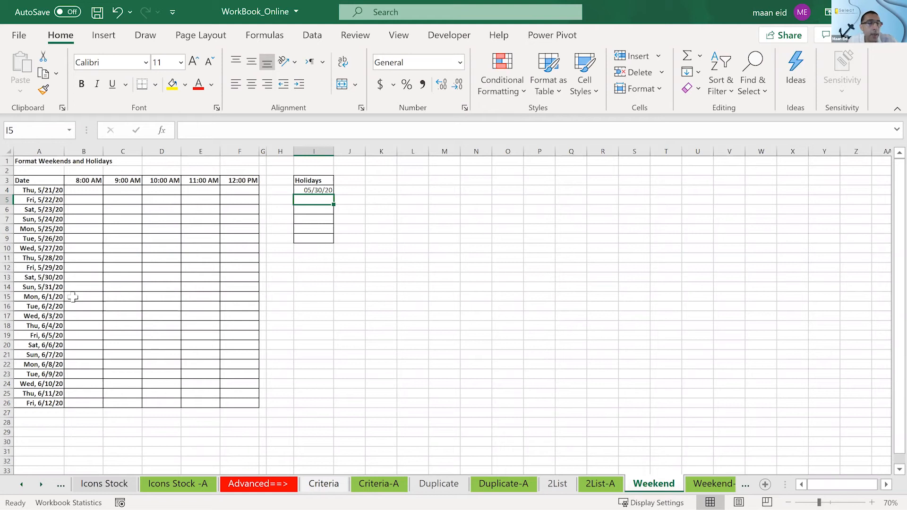
scroll(72, 297, "up", 1)
left_click(80, 238)
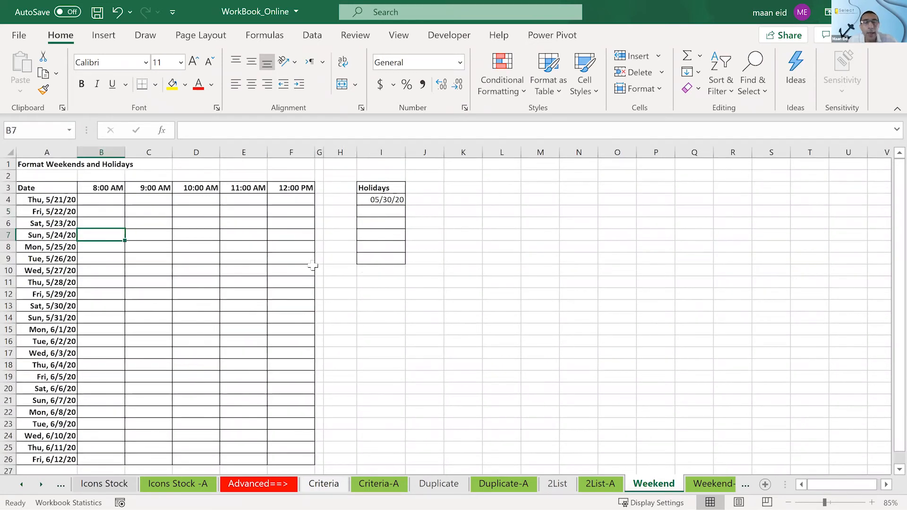
left_click(360, 268)
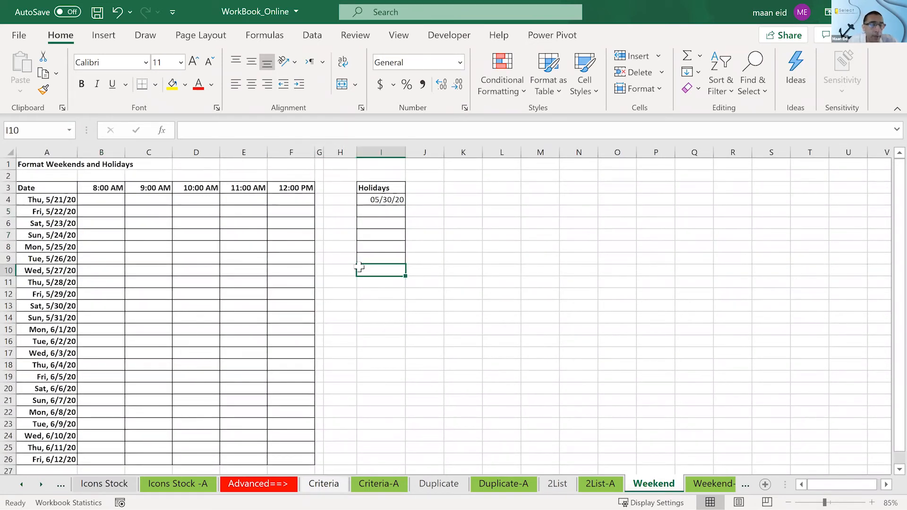
- On the Weekend-A sheet, change the holiday date in I4 to 05/27/2020
left_click(710, 484)
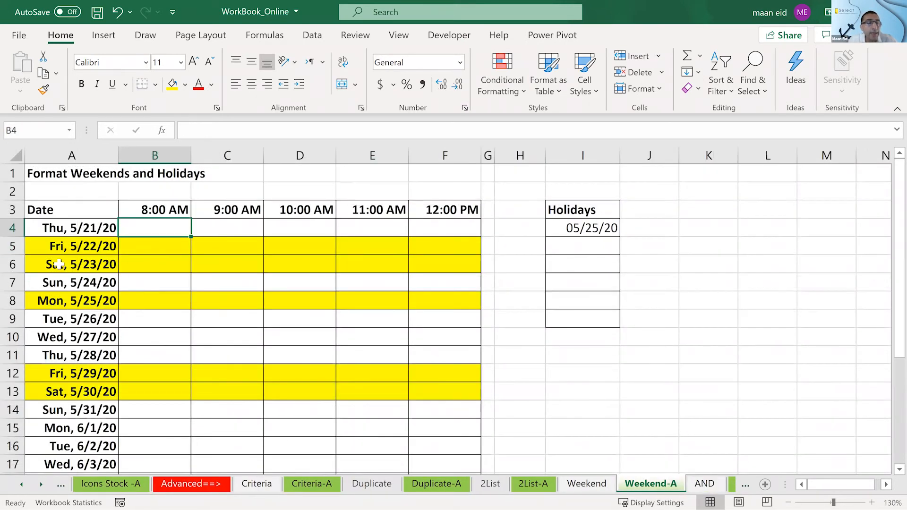
left_click(37, 298)
left_click(607, 231)
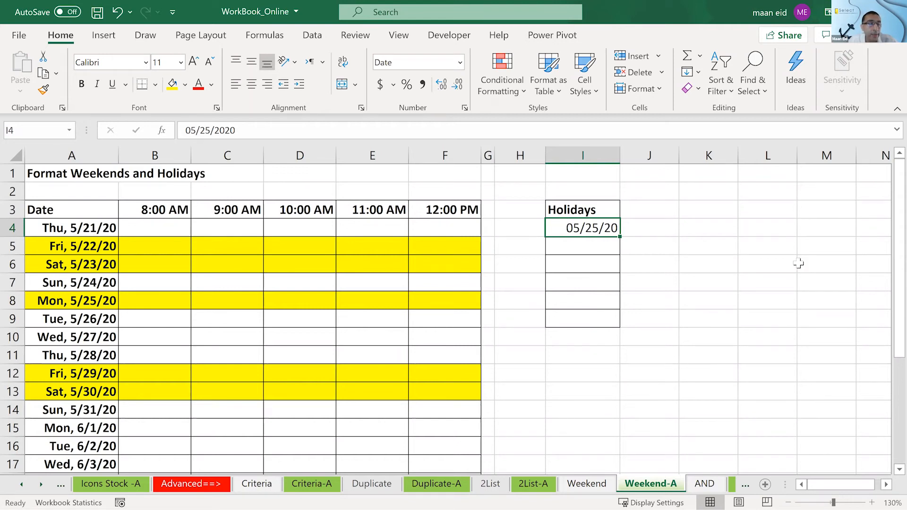
left_click(207, 130)
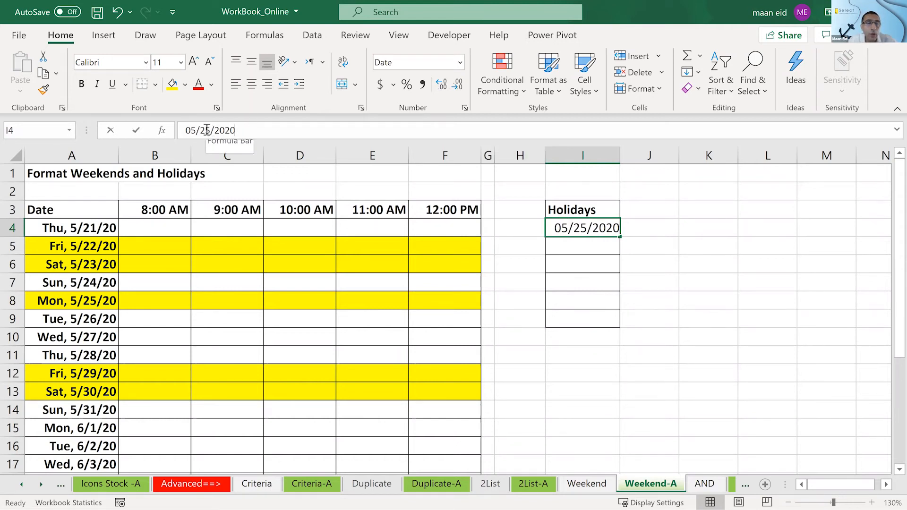
type("7")
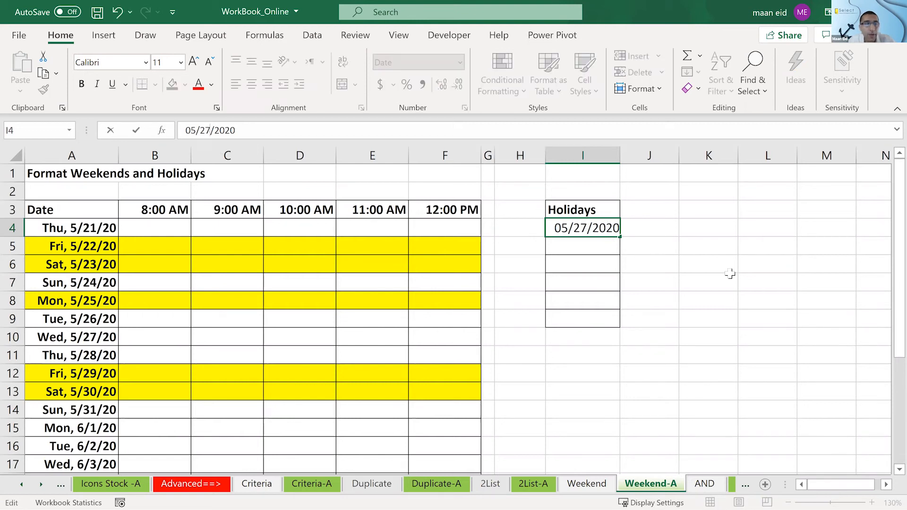
key("Return")
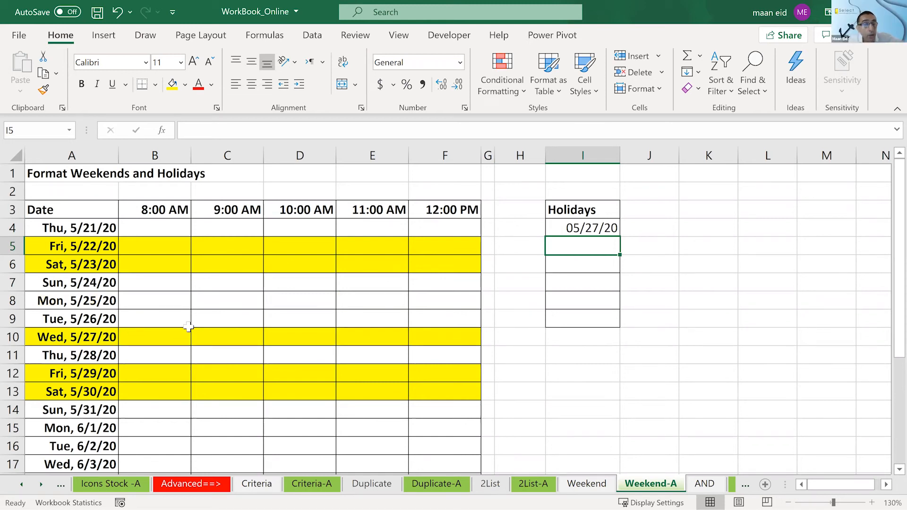
- Examine the highlighted weekend and holiday rows on Weekend-A and select the schedule range A4:F26
scroll(184, 326, "down", 2)
scroll(95, 288, "down", 2)
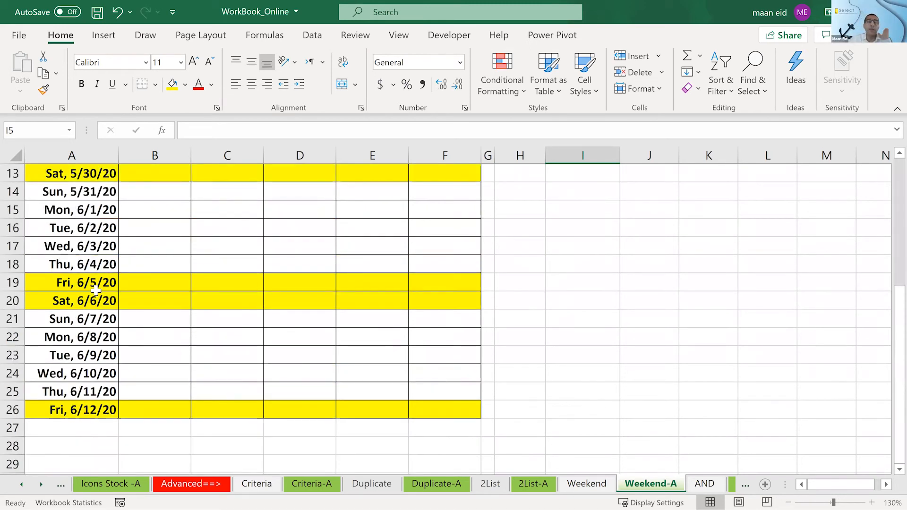
scroll(95, 290, "up", 4)
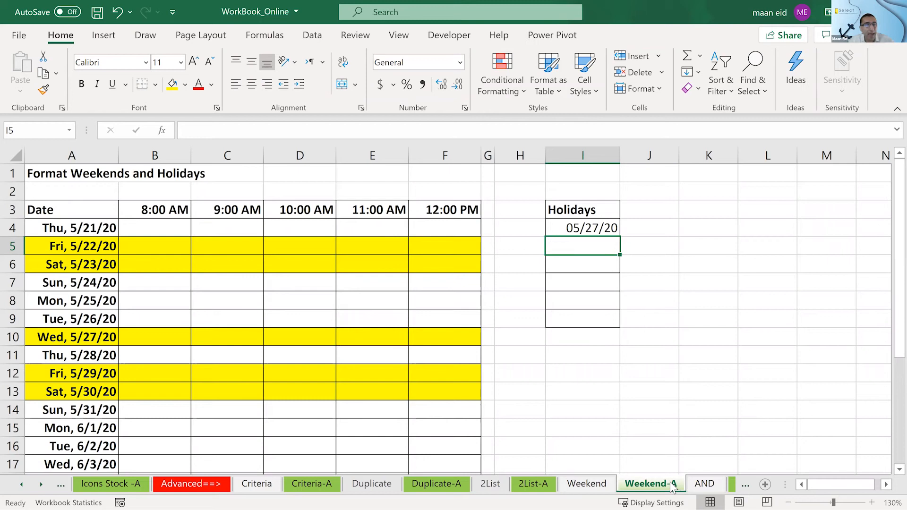
left_click_drag(79, 229, 447, 447)
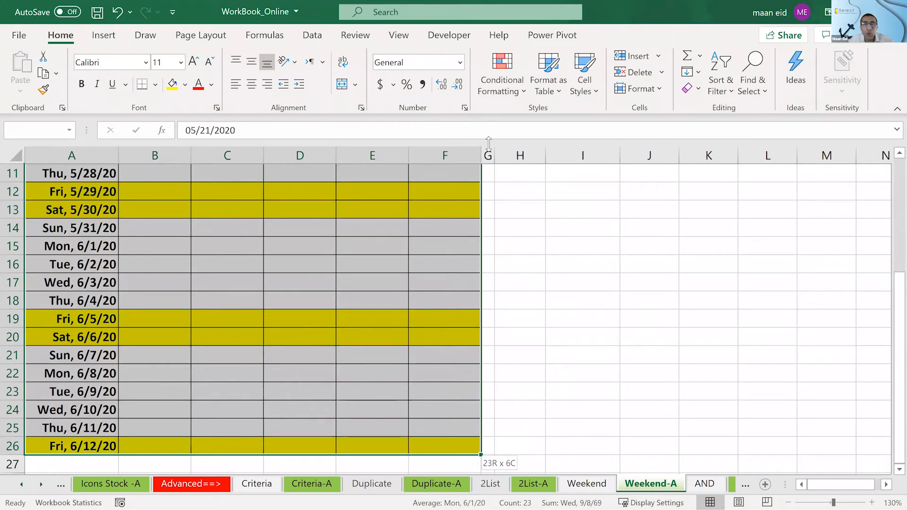
left_click(501, 80)
left_click(803, 288)
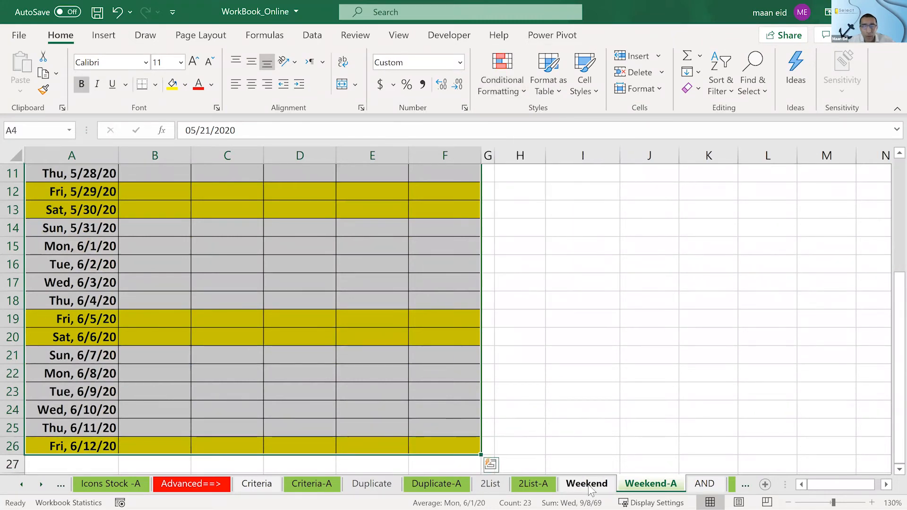
- Return to the Weekend sheet and select an empty cell beside the Holidays list
left_click(586, 482)
left_click(701, 292)
left_click(555, 247)
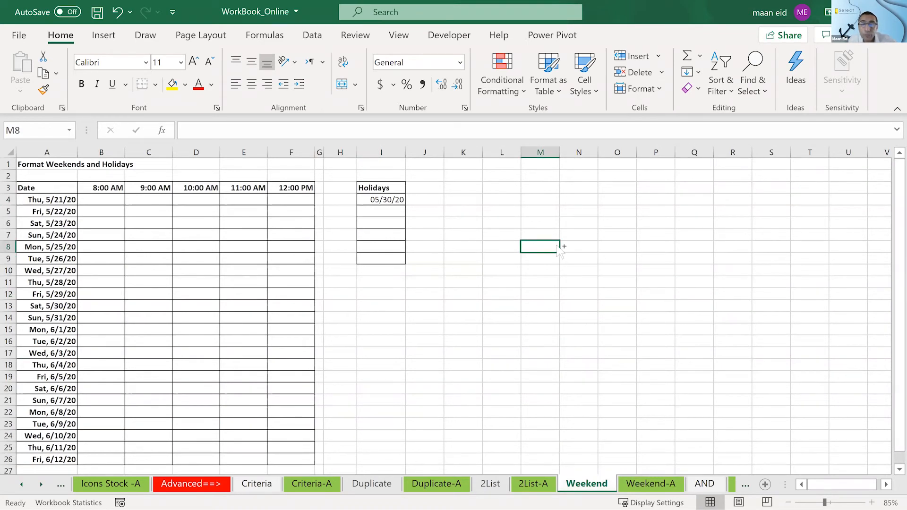
scroll(548, 244, "up", 1, "ctrl")
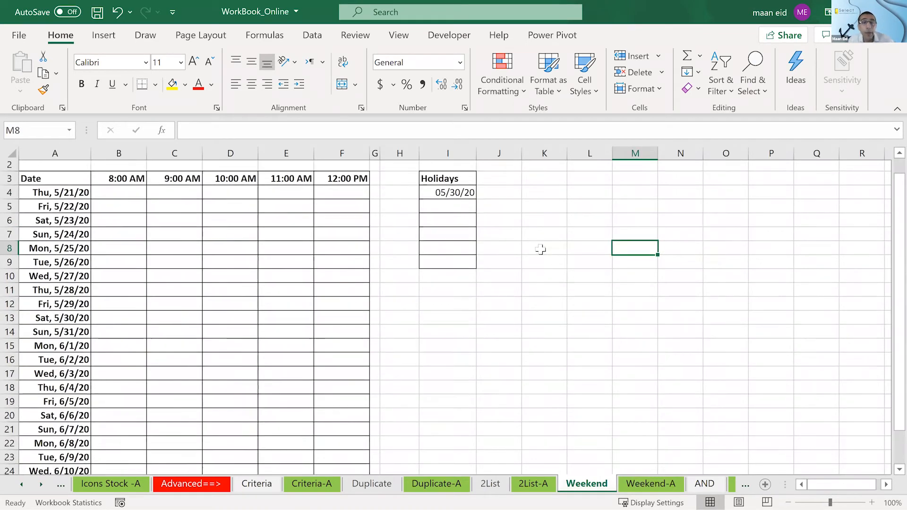
scroll(541, 249, "up", 1)
left_click(549, 275)
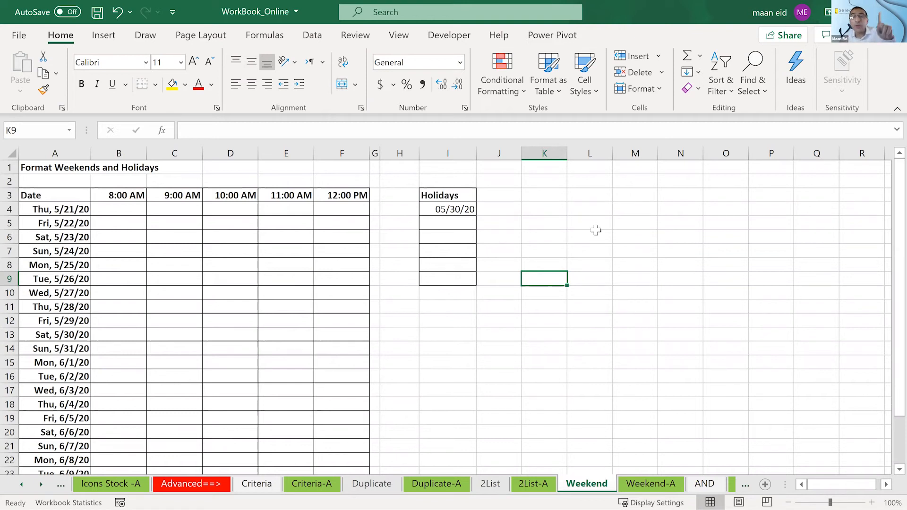
- Enter the date 1/1/20 in K5 and insert today's date as a fixed value in K6
left_click(550, 225)
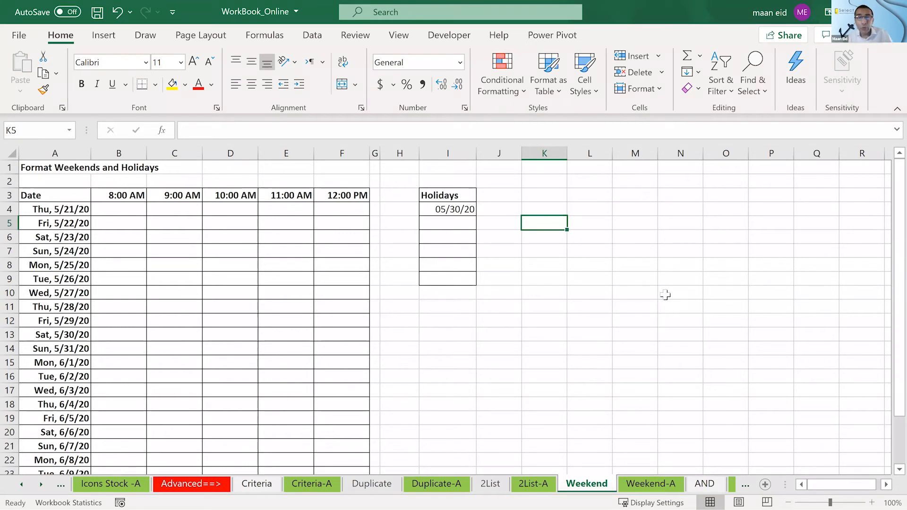
scroll(769, 308, "up", 1)
left_click(887, 486)
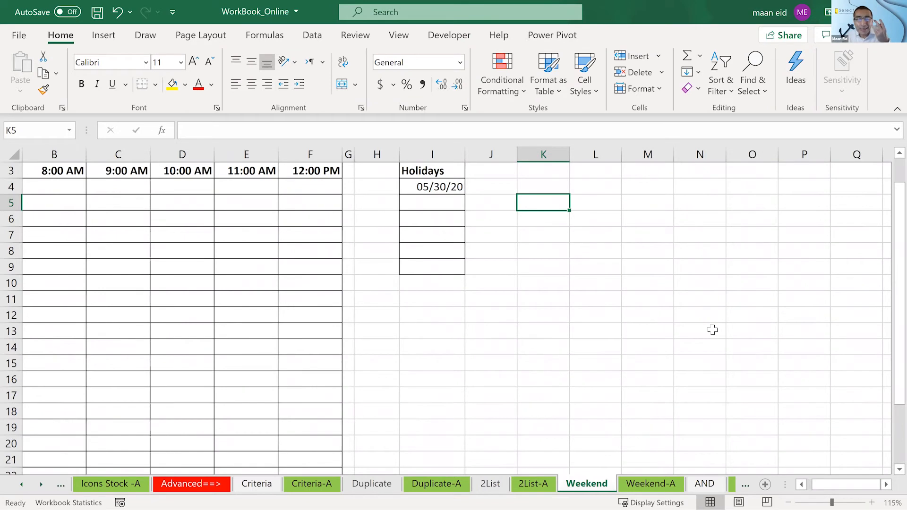
scroll(713, 330, "up", 1)
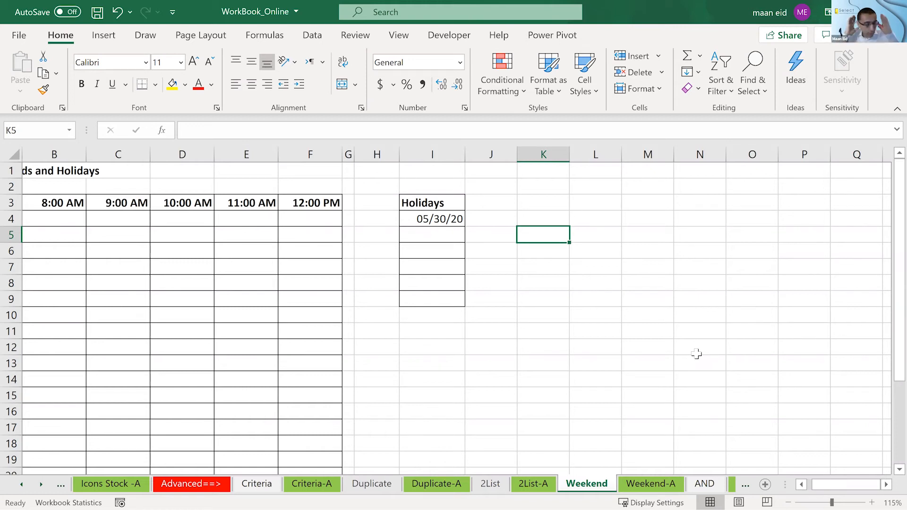
type("1/1/")
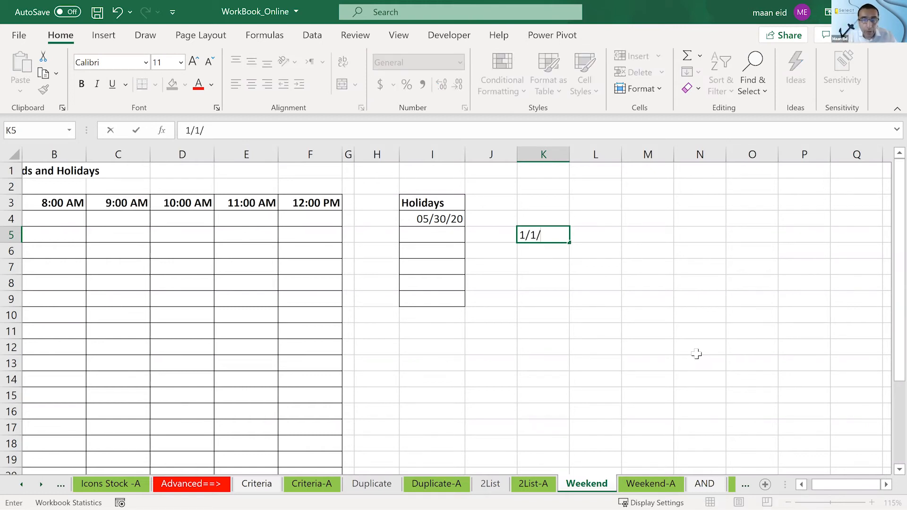
type("20")
key("Return")
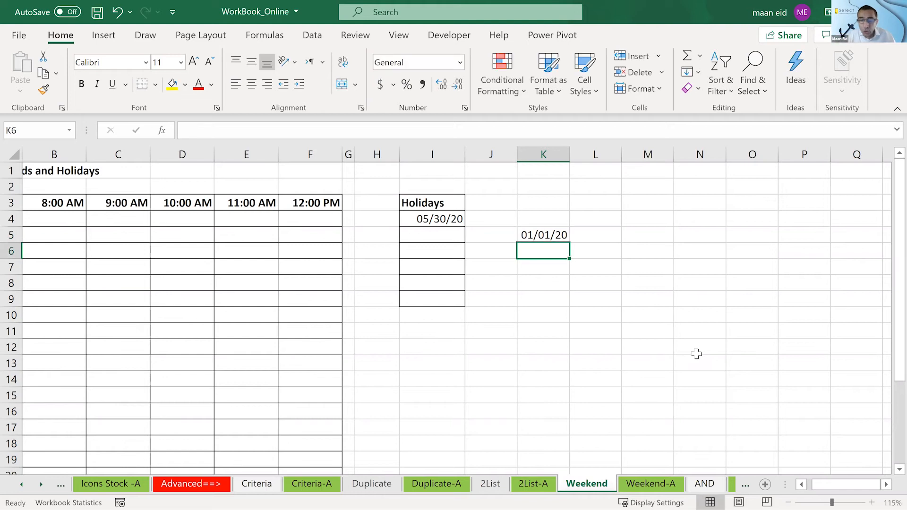
key("ctrl+semicolon")
key("Return")
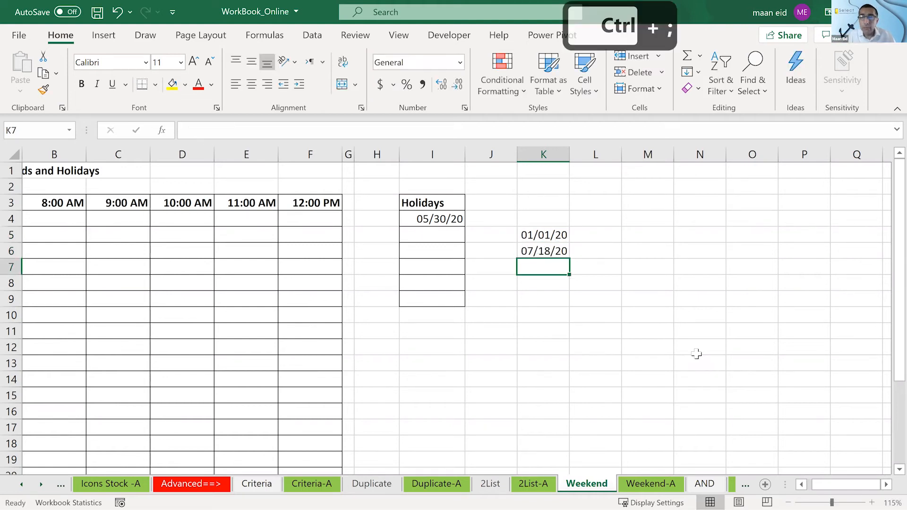
- Calculate the number of days between the two dates in M5 with the formula =K6-K5
left_click(697, 354)
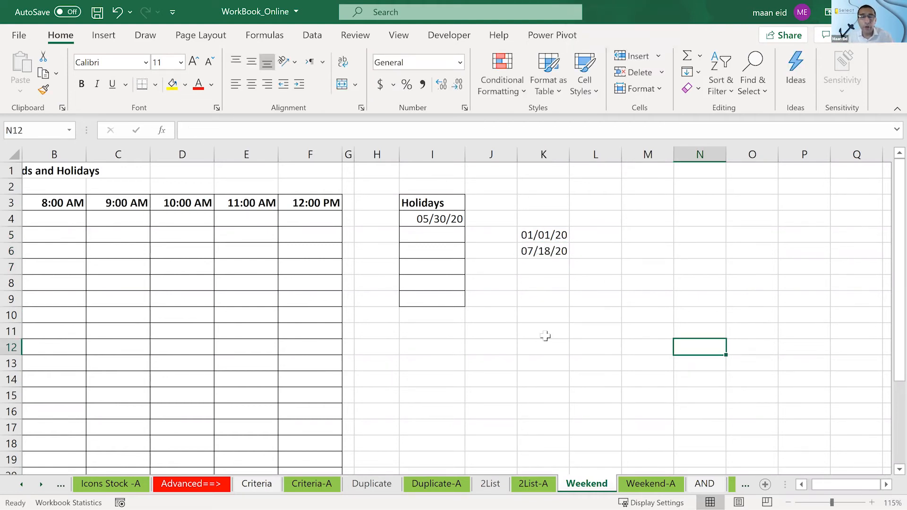
left_click(652, 235)
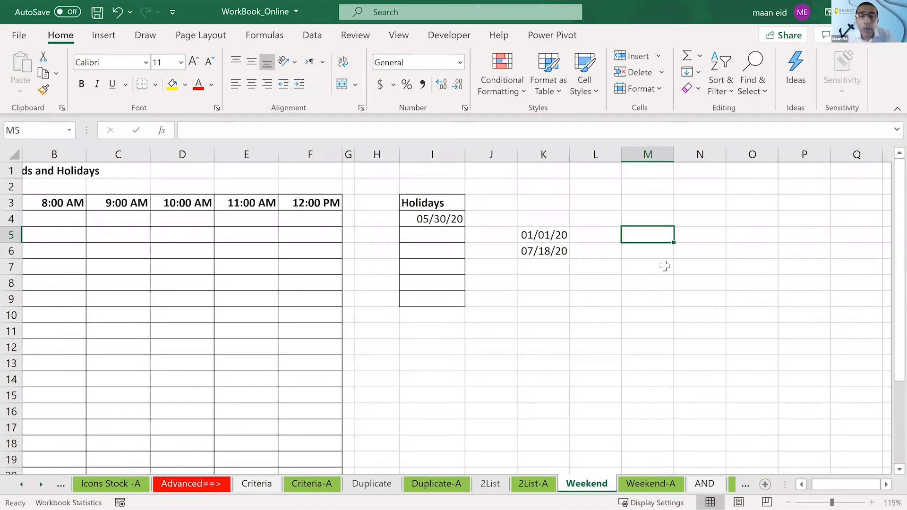
type("=")
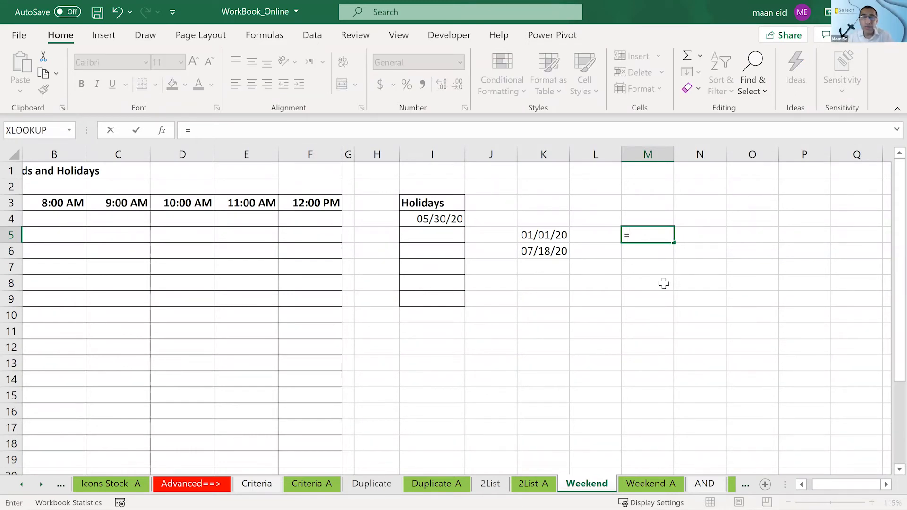
left_click(533, 247)
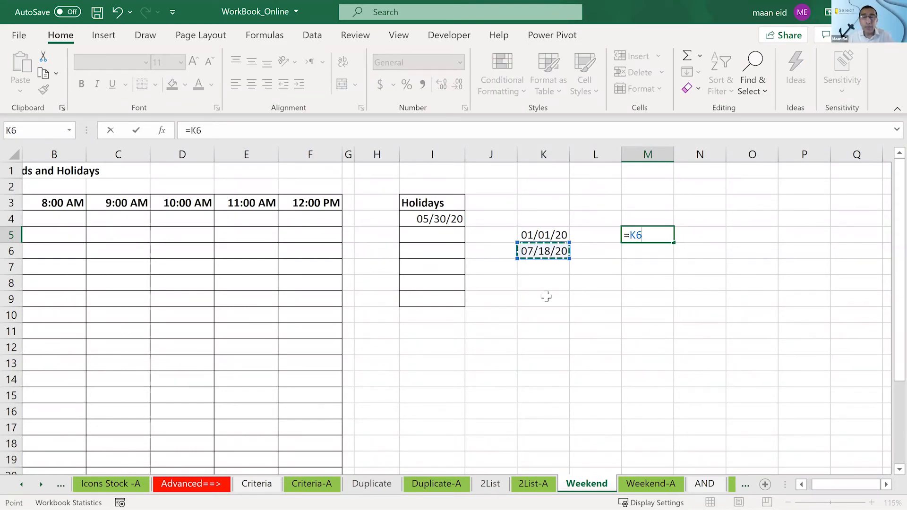
type("-")
left_click(553, 238)
key("Return")
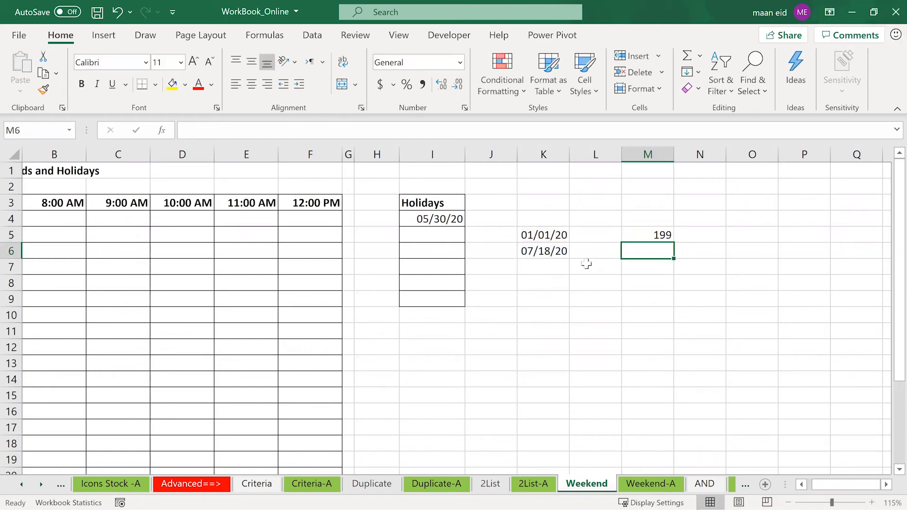
left_click(618, 238)
left_click(648, 235)
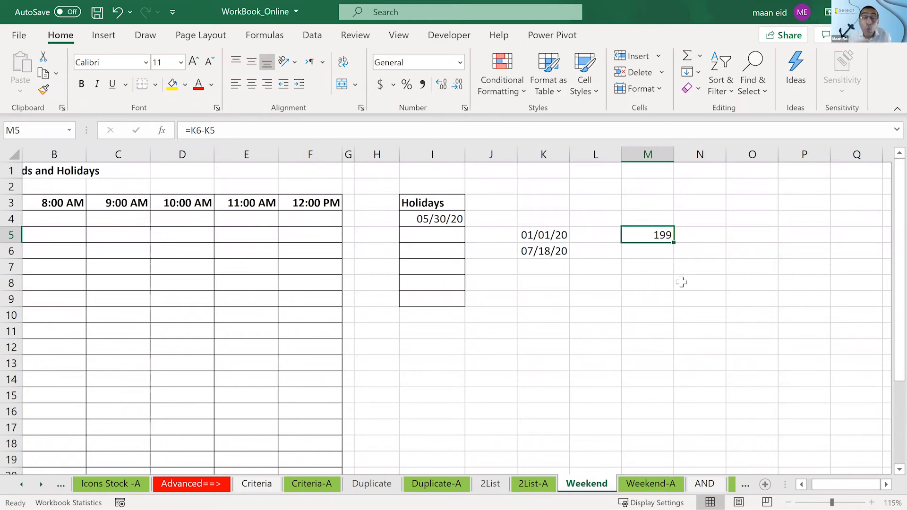
key("Up")
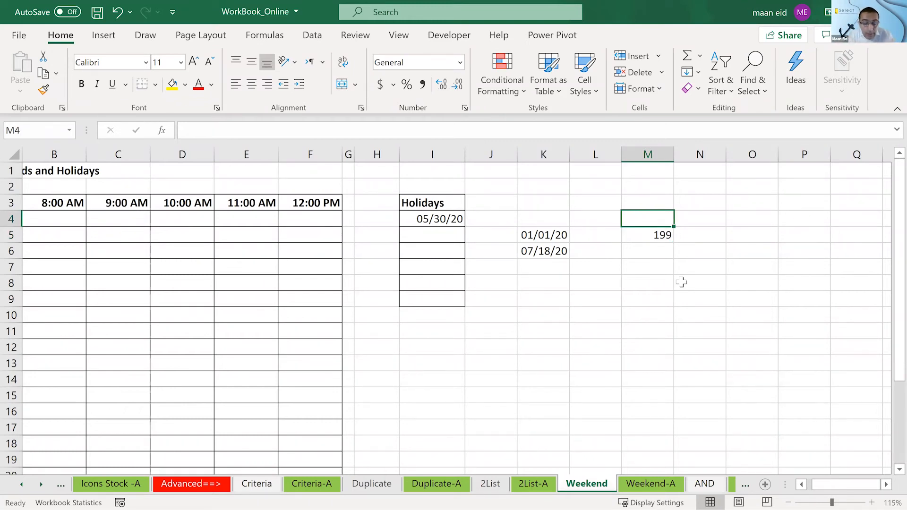
- Label M4 as "No of days" and fit column M to the width of the text
type("No of days")
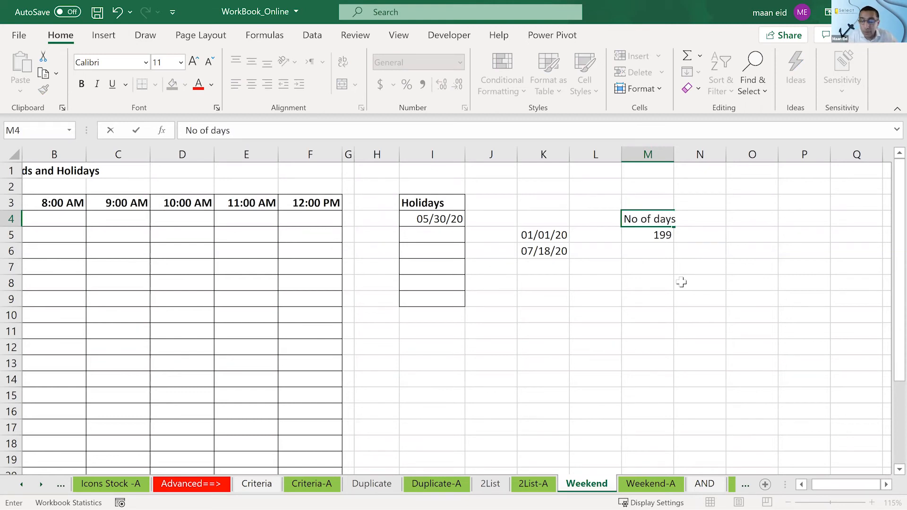
key("Return")
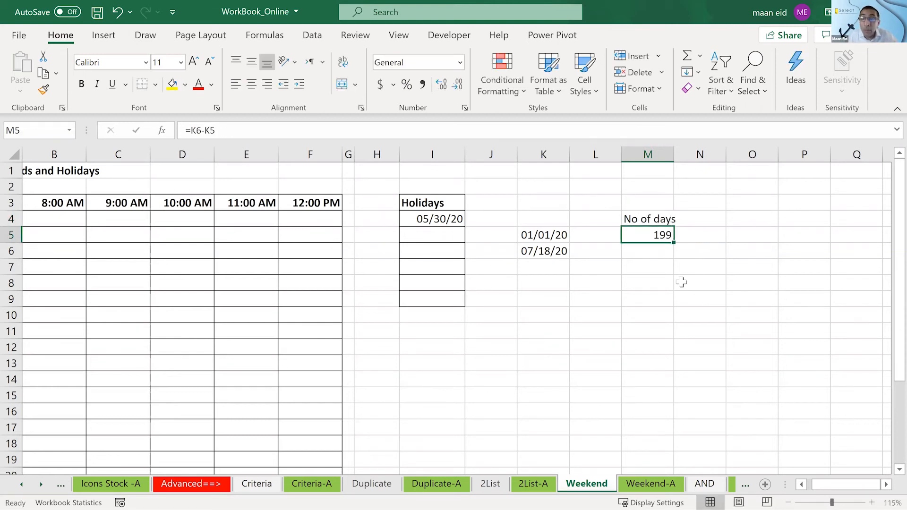
double_click(670, 144)
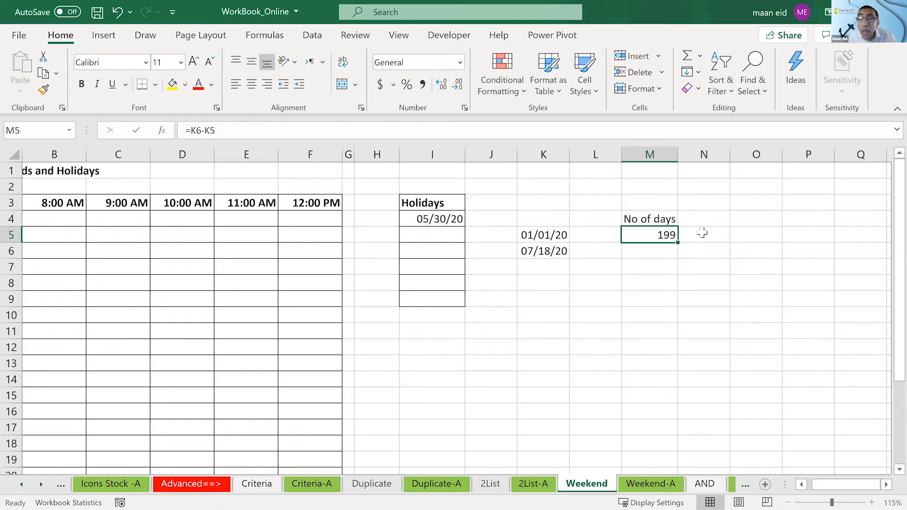
- Try to start a formula in I12 using NETWORKDAYS.INTL, comparing its description with that of NETWORKDAYS
left_click(702, 235)
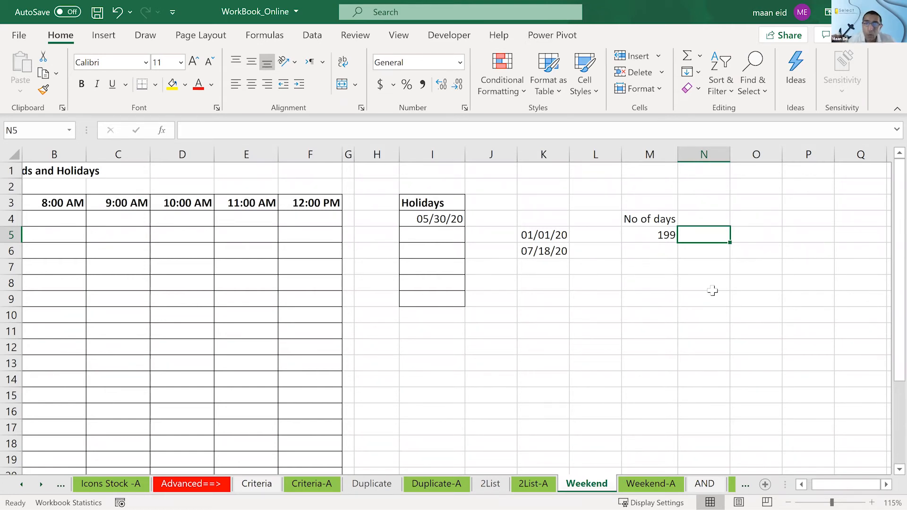
left_click(596, 309)
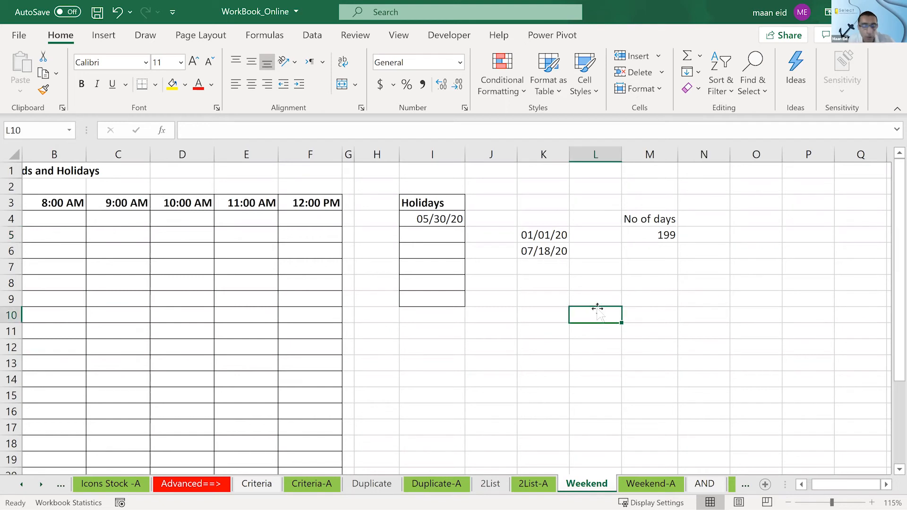
scroll(591, 352, "up", 1, "ctrl")
left_click(590, 352)
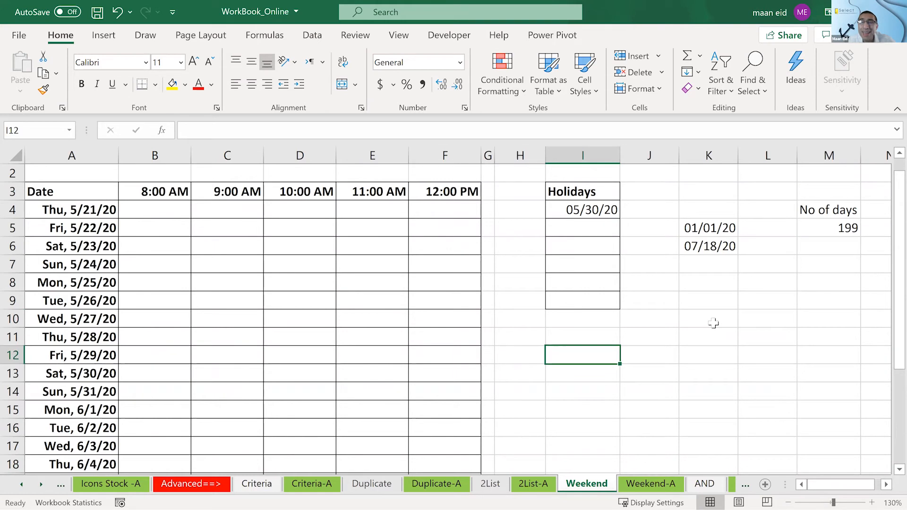
type("=")
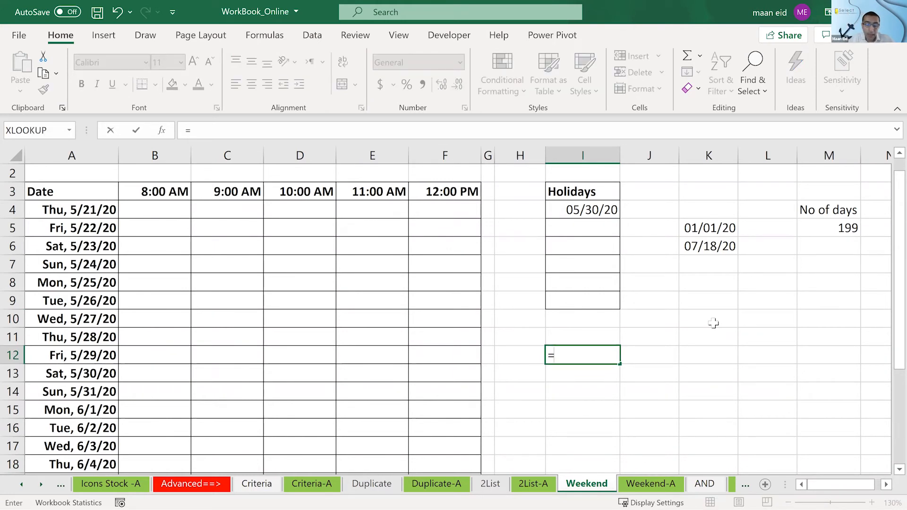
type("ne")
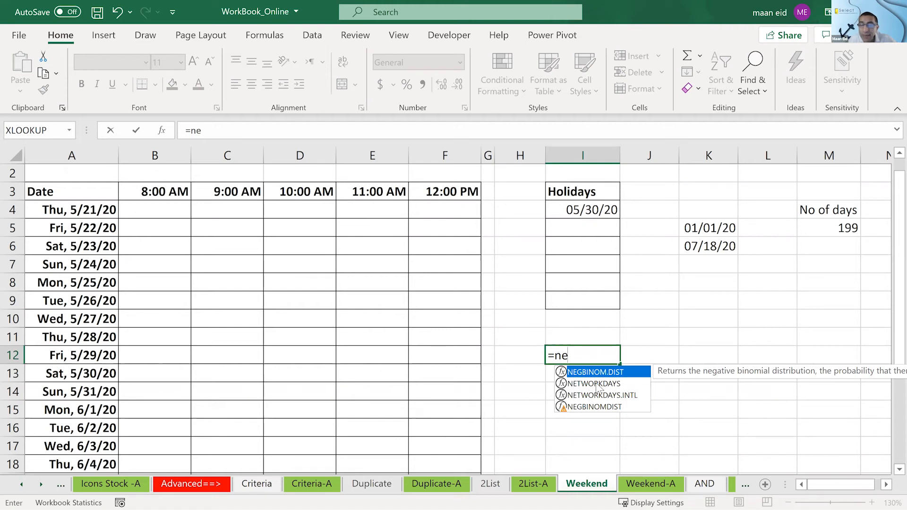
left_click(886, 485)
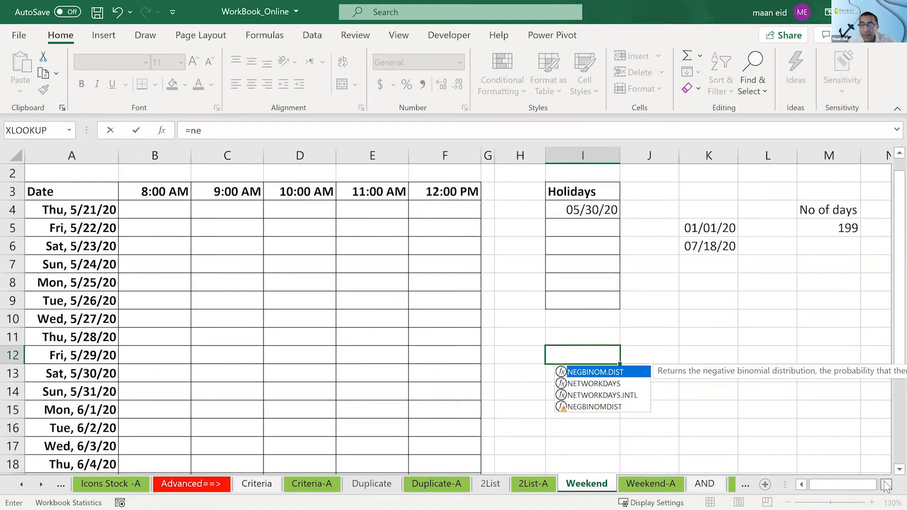
left_click(886, 484)
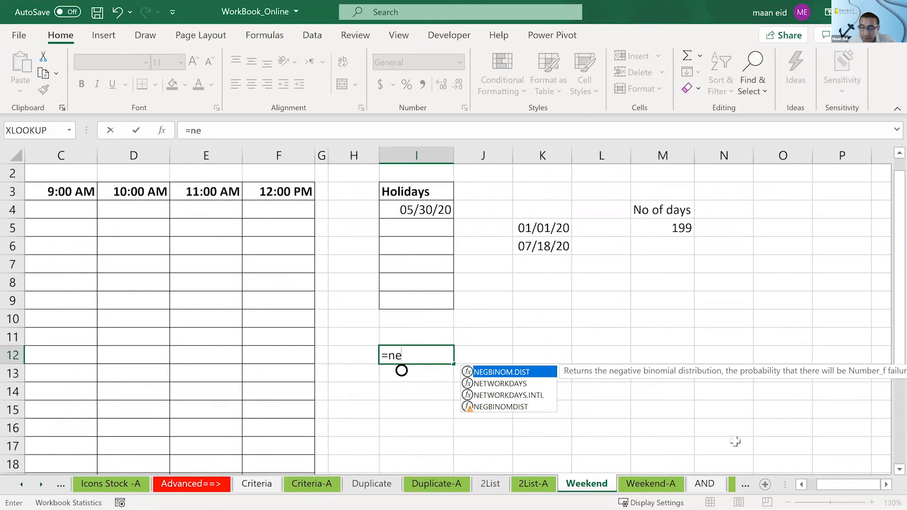
key("Down")
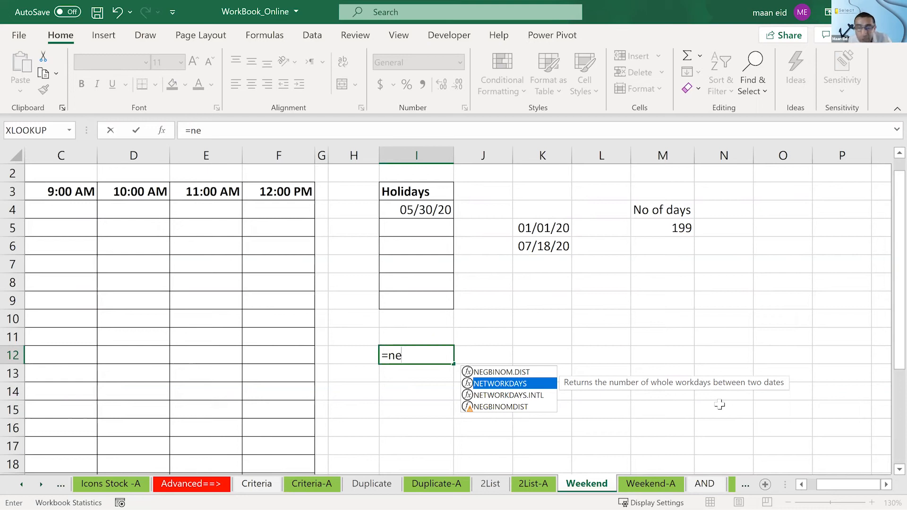
key("Down")
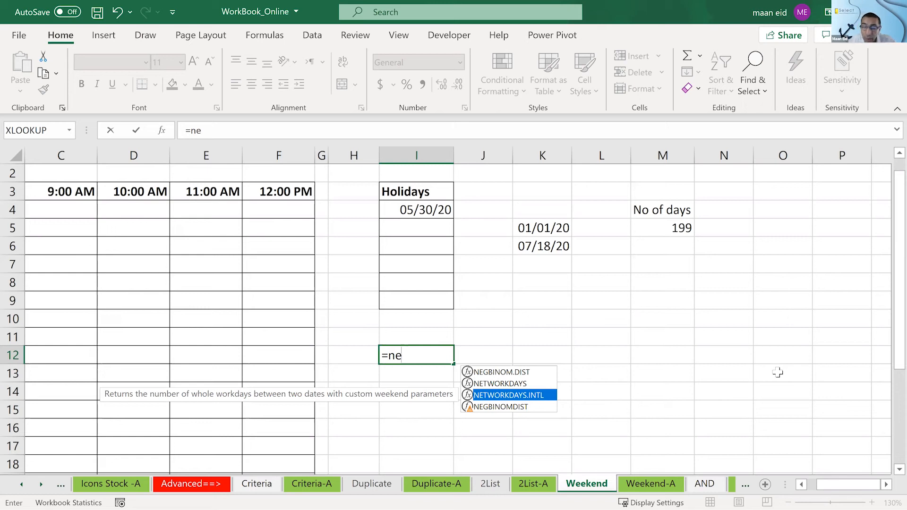
key("Return")
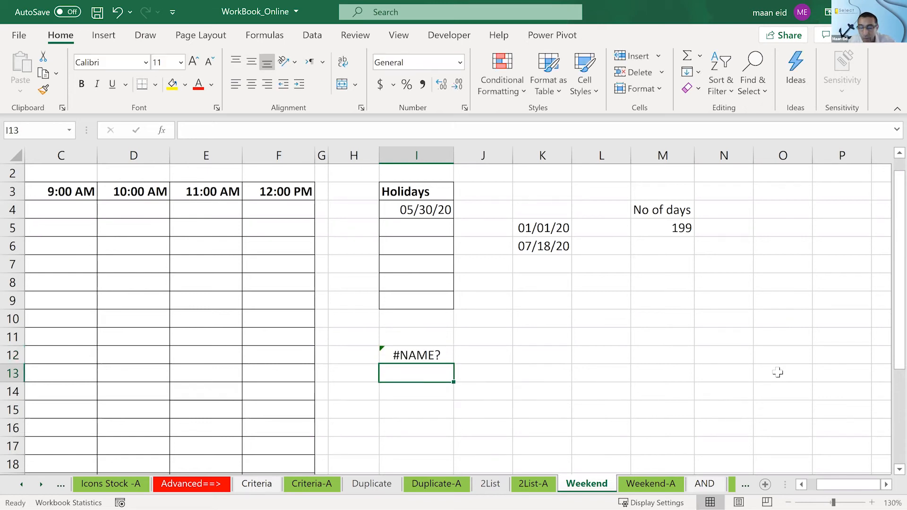
- Complete the I12 formula as =NETWORKDAYS.INTL(K5,K6) and move it to N5 beside the day count
key("Up")
key("F2")
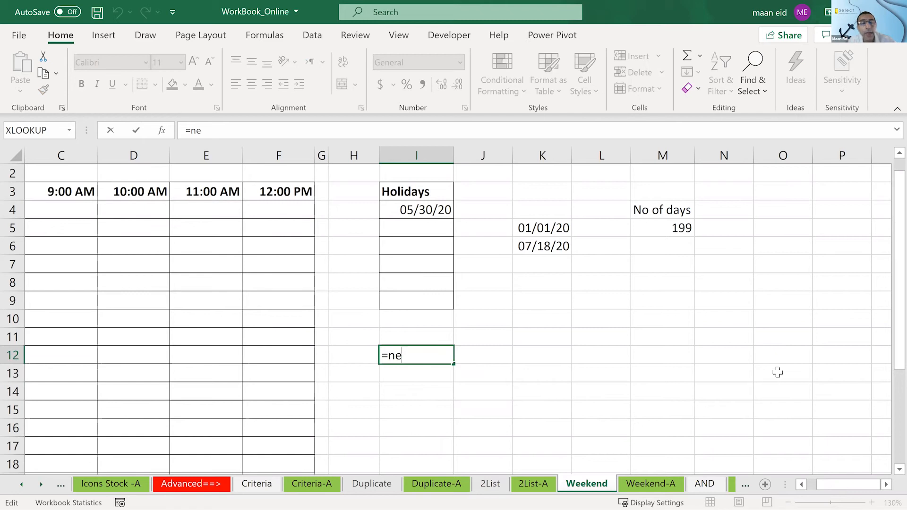
type("t")
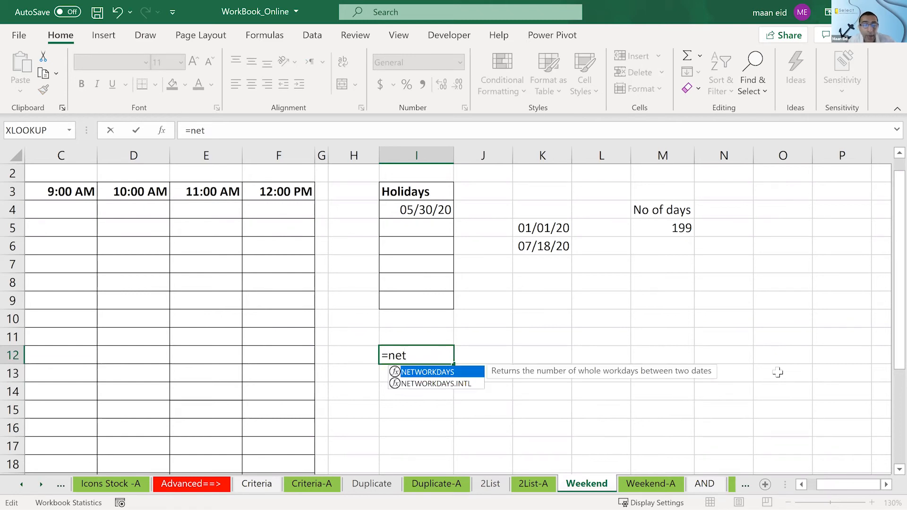
key("Down")
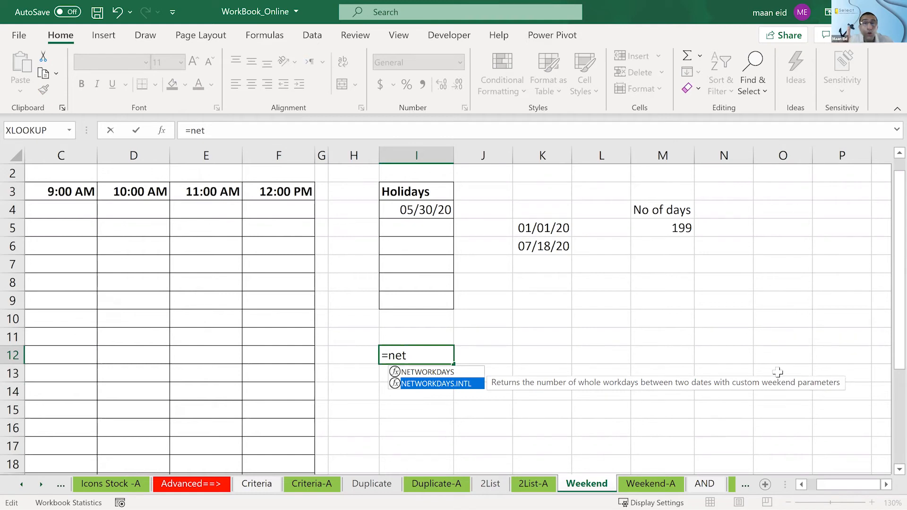
key("Tab")
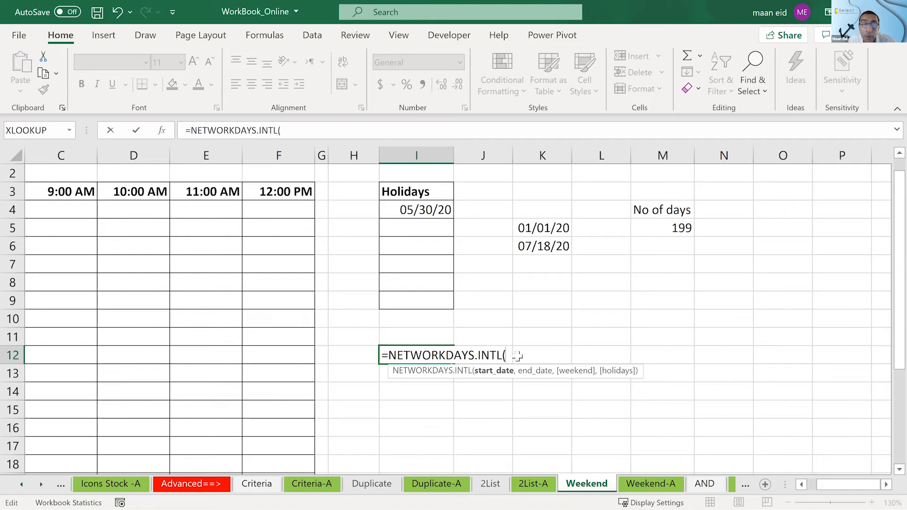
left_click(553, 228)
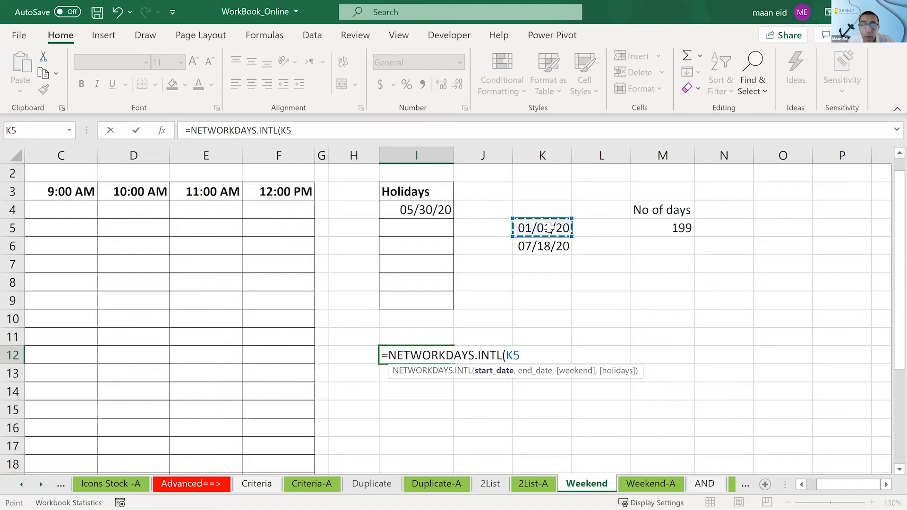
type(",")
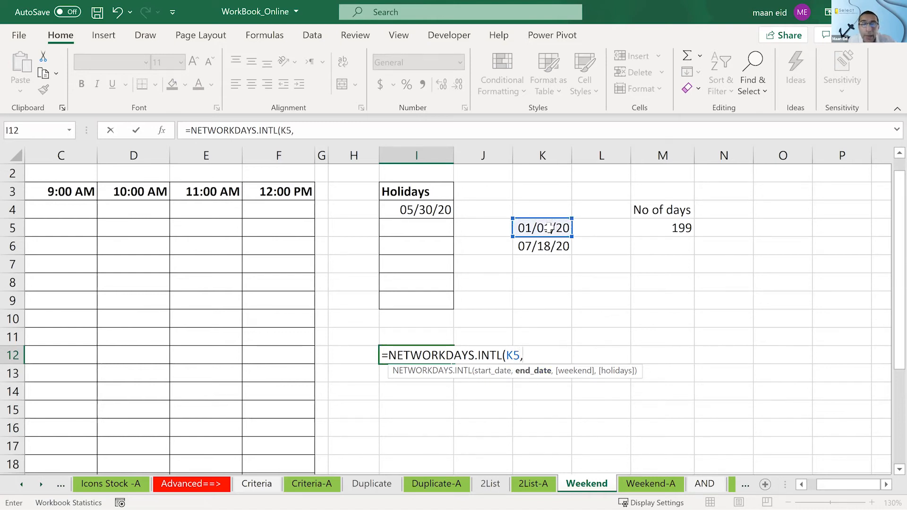
left_click(549, 244)
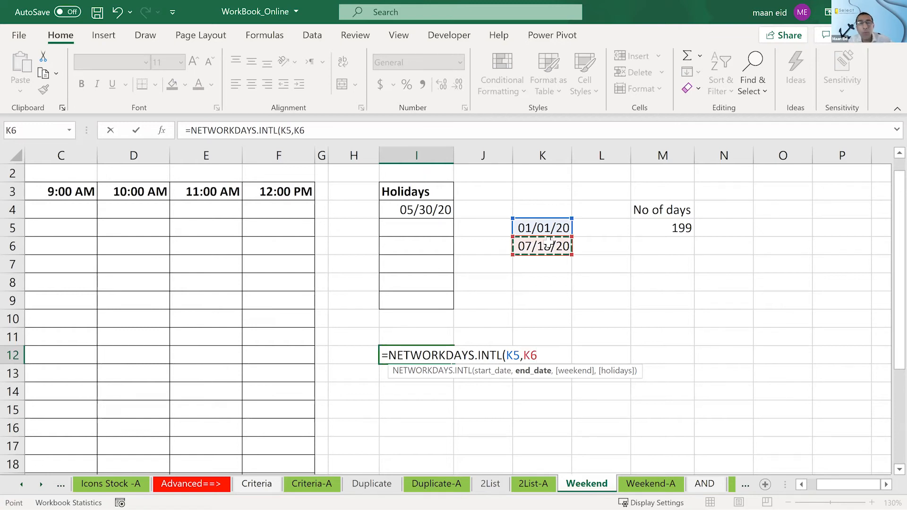
key("Return")
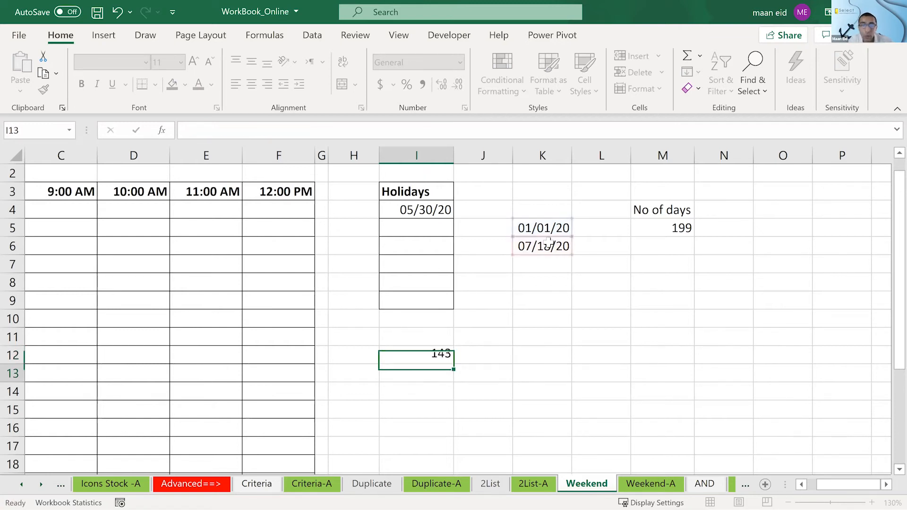
left_click(413, 354)
left_click_drag(413, 346, 733, 230)
- Label N4 as "Working days" and fit column N to the width of the text
left_click(719, 206)
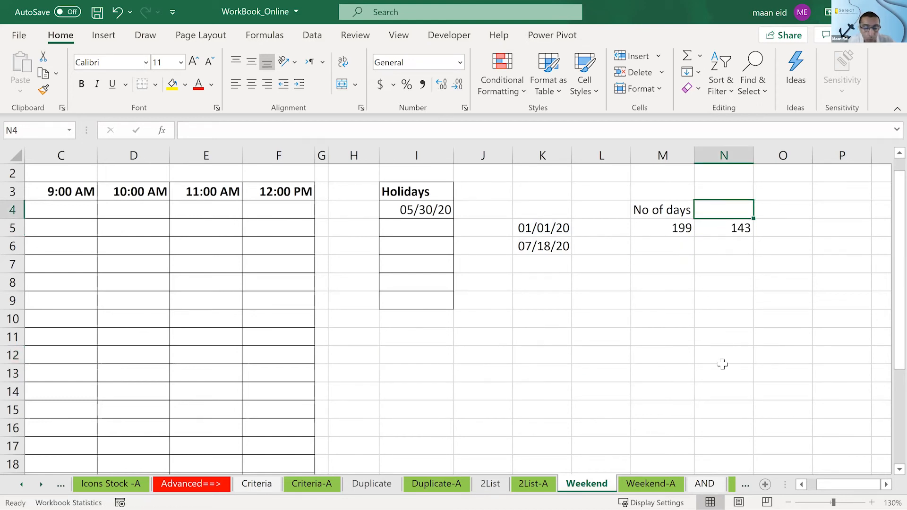
type("Working days")
left_click(723, 364)
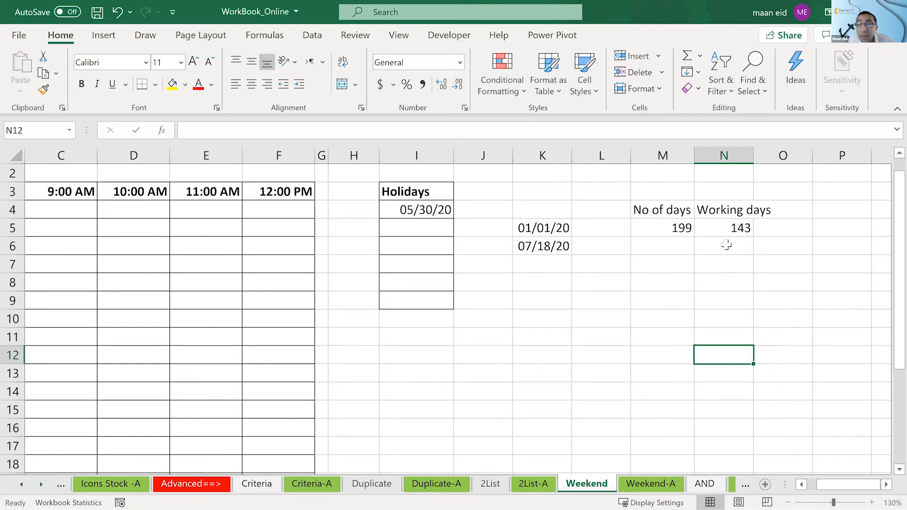
left_click(724, 230)
double_click(754, 155)
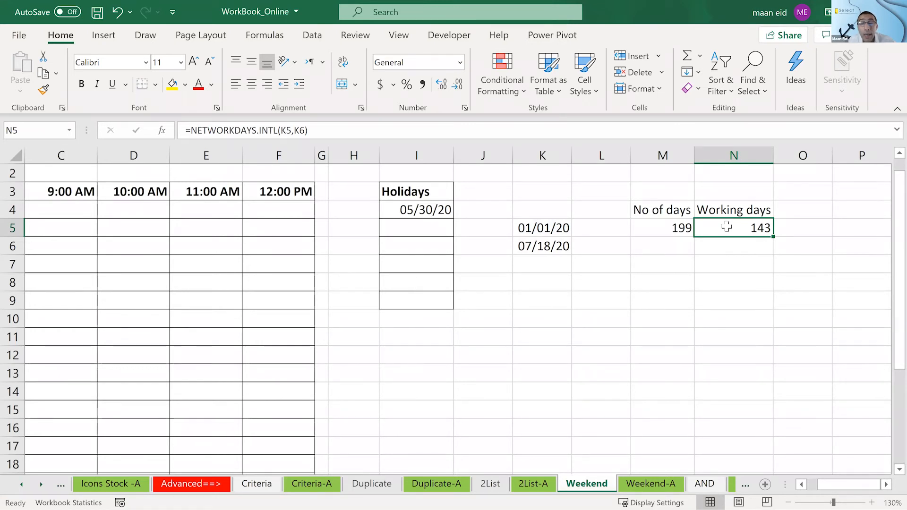
- Add weekend argument 7 (Friday, Saturday) to the N5 formula, making it =NETWORKDAYS.INTL(K5,K6,7)
double_click(726, 227)
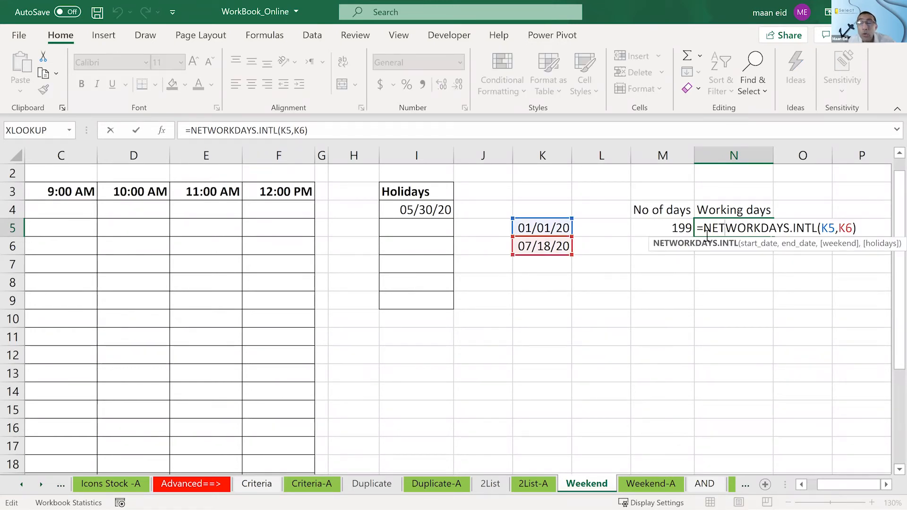
left_click(848, 229)
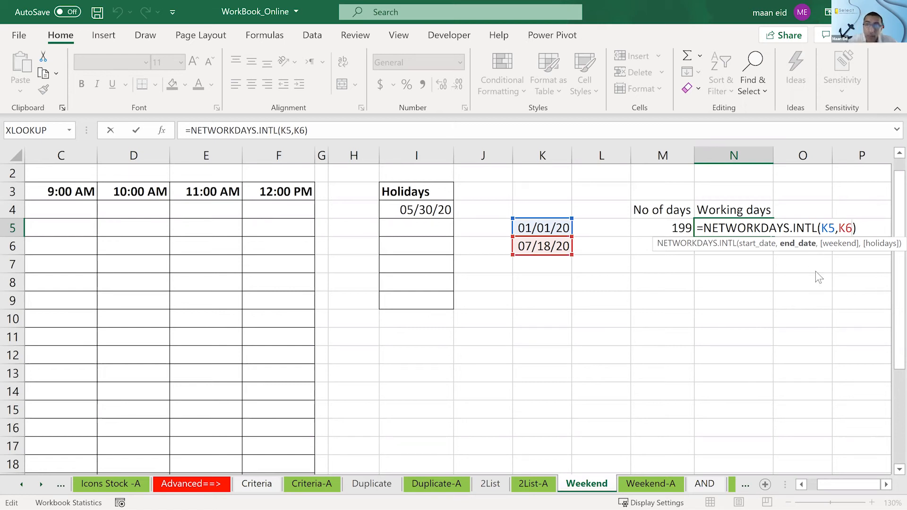
type(",")
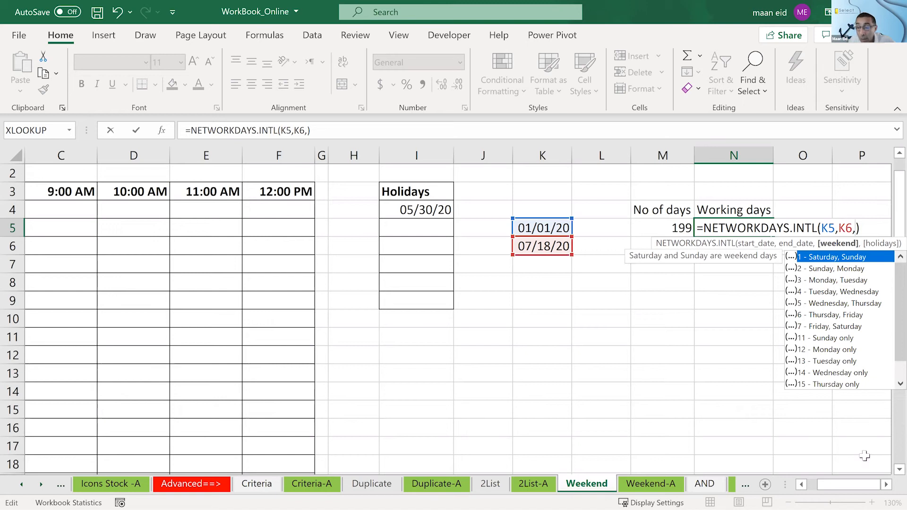
left_click(886, 486)
left_click(886, 487)
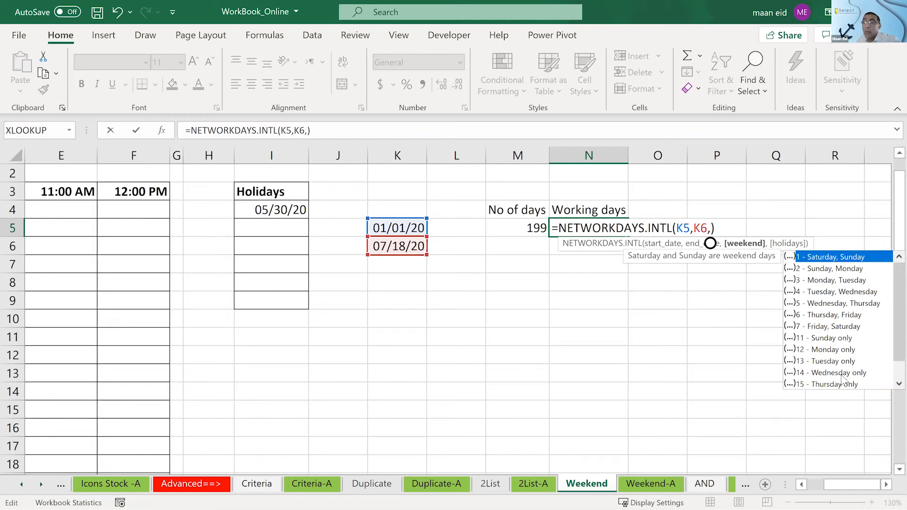
scroll(888, 380, "down", 1)
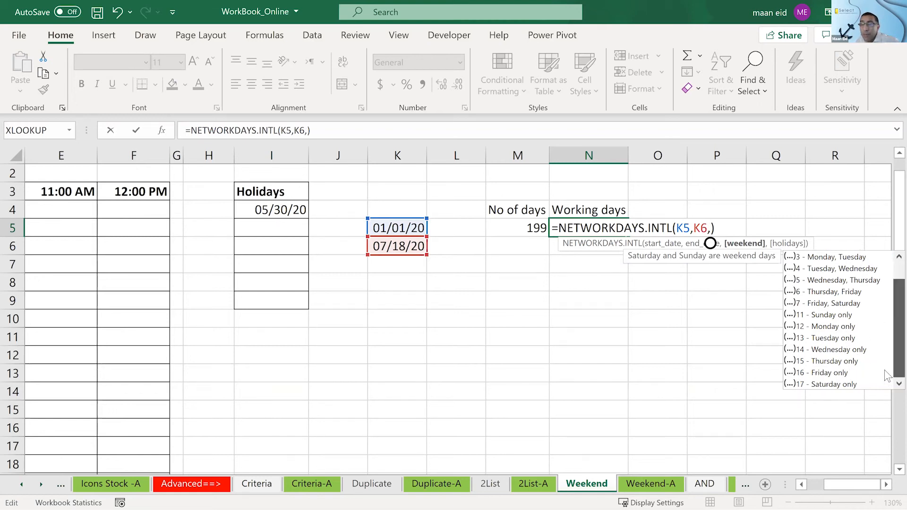
scroll(887, 374, "up", 1)
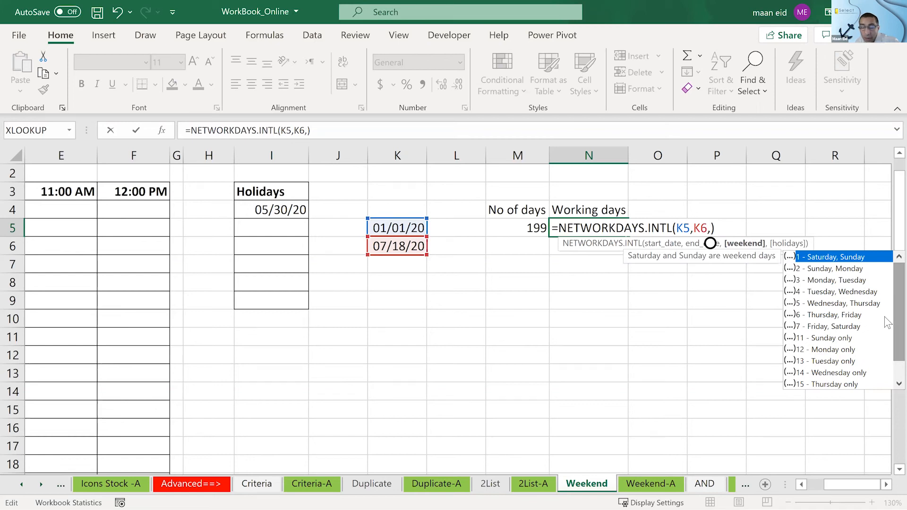
type("7")
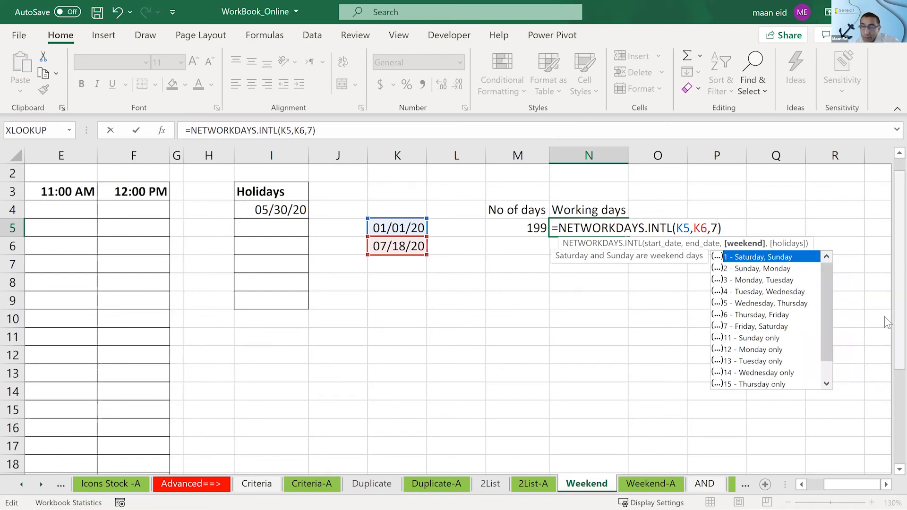
key("Return")
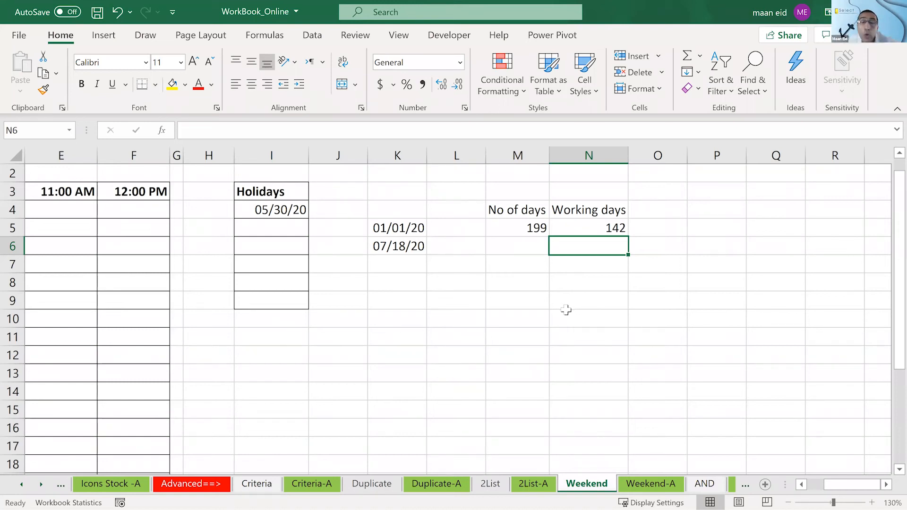
left_click(614, 232)
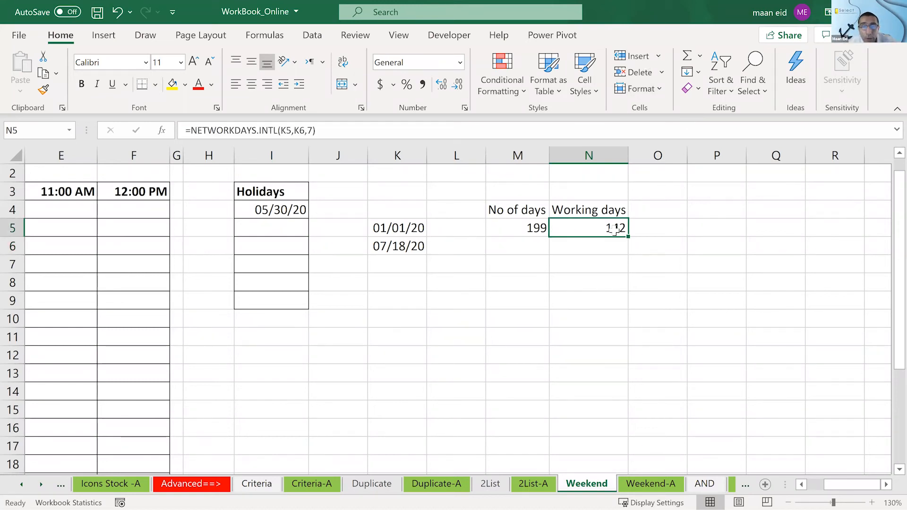
- Return to the schedule table and select its Fri, 5/22/20 row, A5:F5
left_click(802, 485)
left_click(802, 485)
left_click(803, 485)
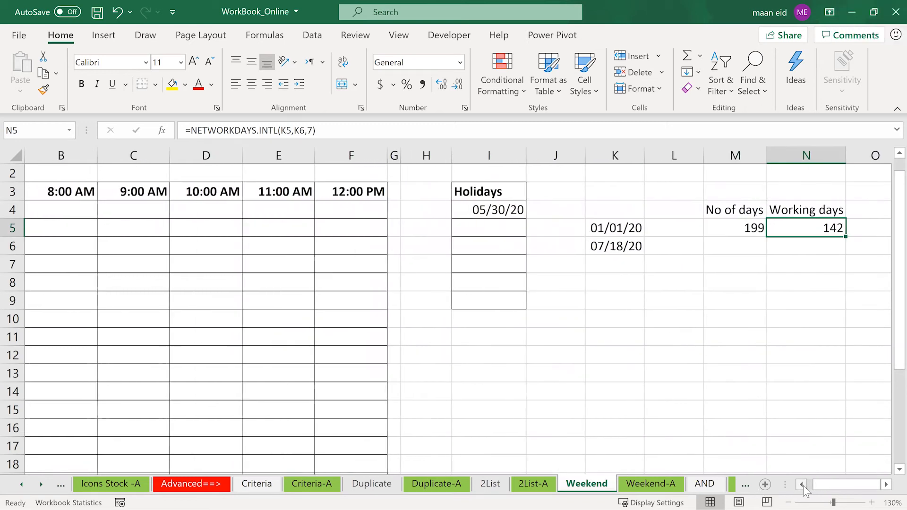
left_click(802, 485)
left_click_drag(111, 211, 406, 432)
left_click(119, 255)
left_click_drag(47, 227, 460, 228)
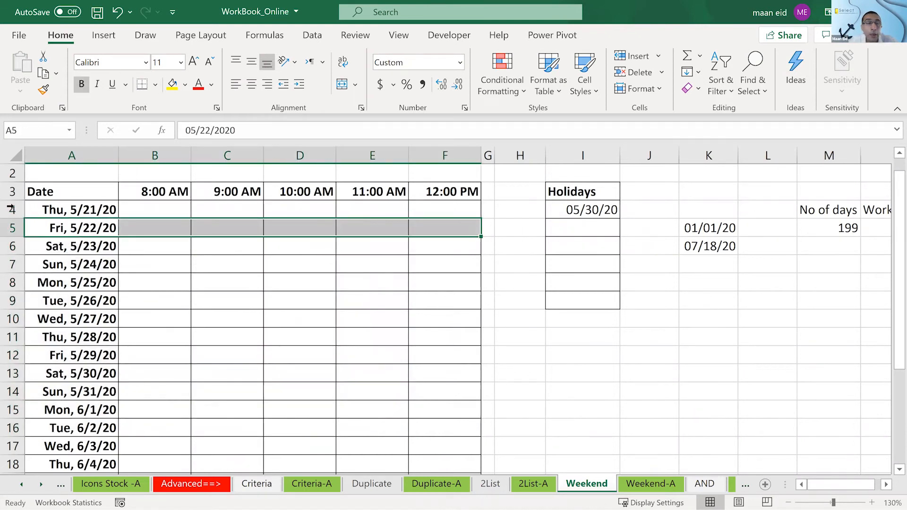
- Start a conditional formatting rule for the schedule range A4:F26 that uses a formula to determine which cells to format
left_click(90, 247)
left_click(88, 227)
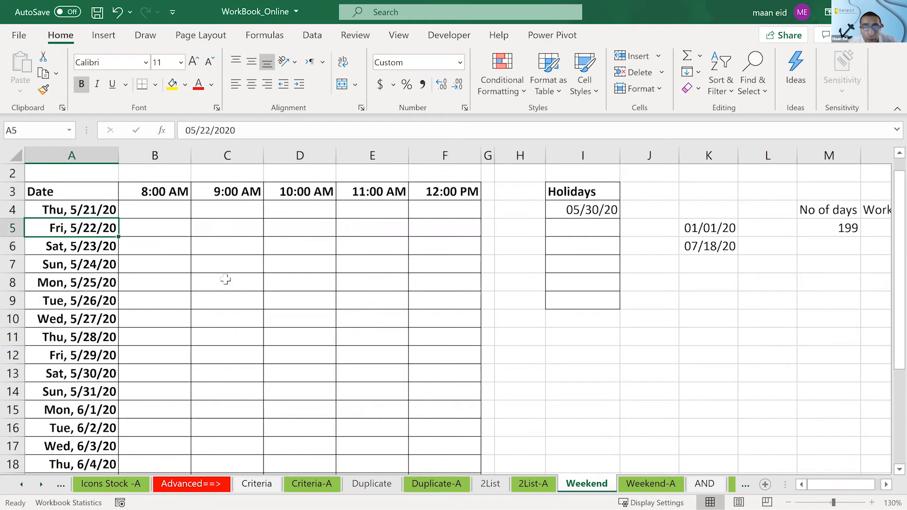
left_click(96, 208)
left_click_drag(70, 209, 449, 446)
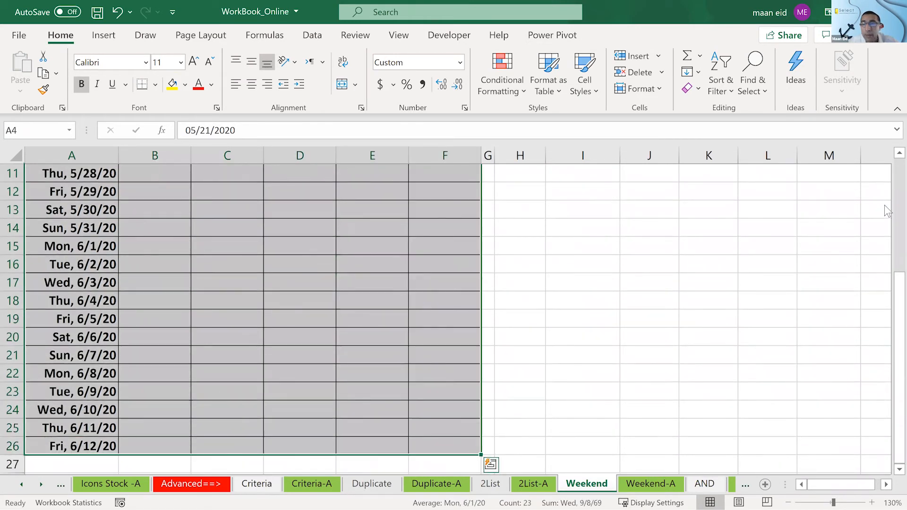
left_click_drag(895, 314, 888, 124)
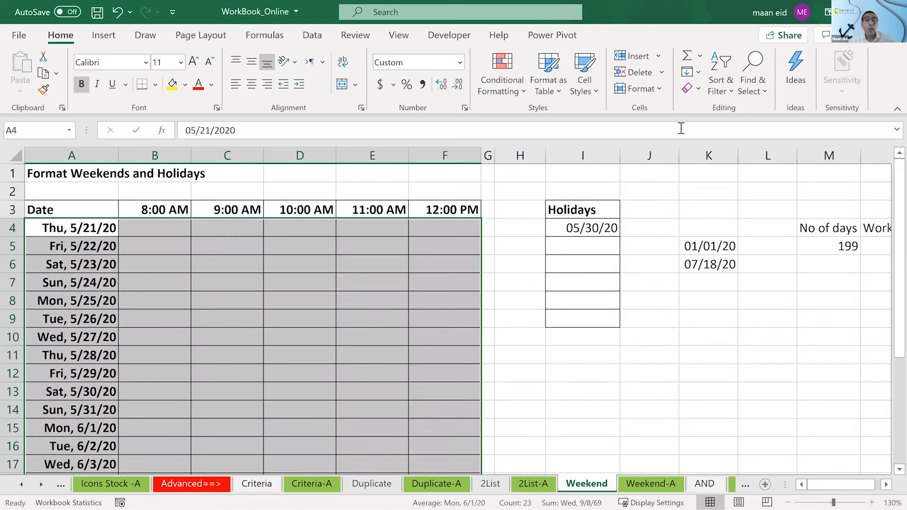
left_click(495, 74)
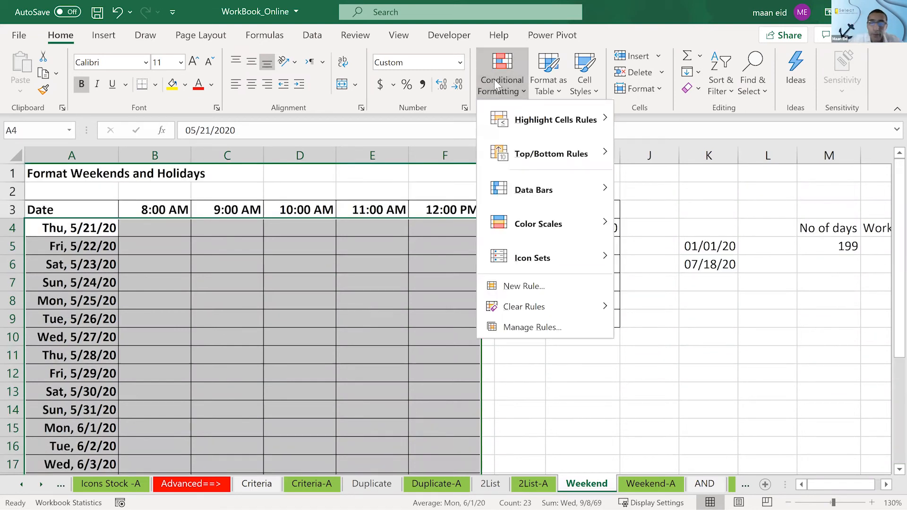
left_click(560, 291)
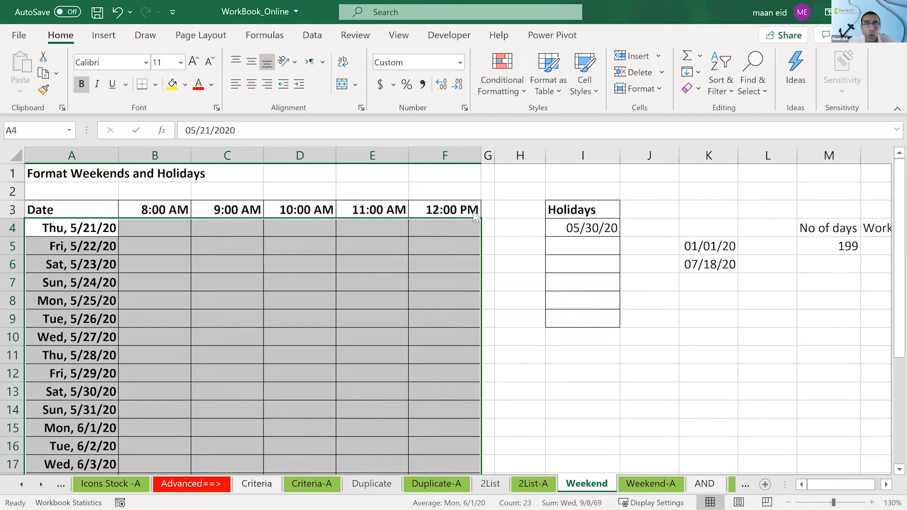
left_click(390, 123)
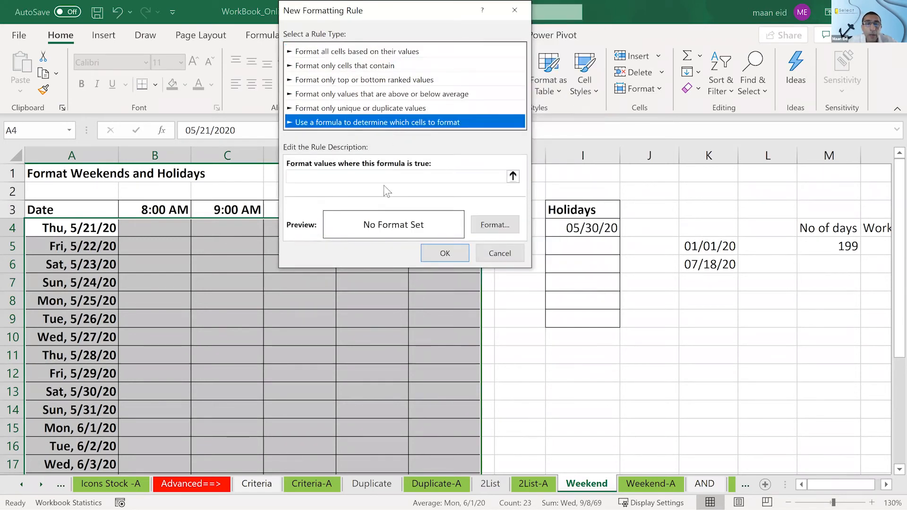
- Begin the rule formula with =networkdays.intl( and use $A4 as the start date, locking only the column
left_click(383, 176)
type("=networkdays.intl(")
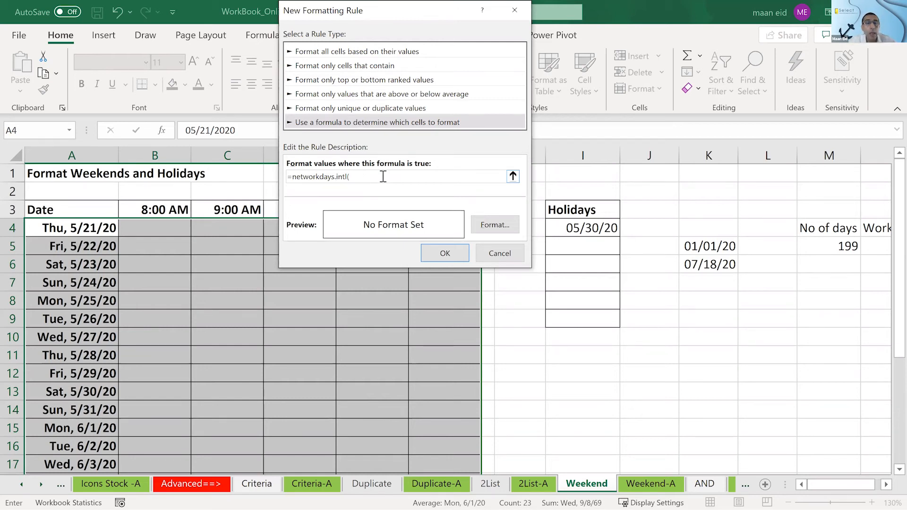
left_click(87, 229)
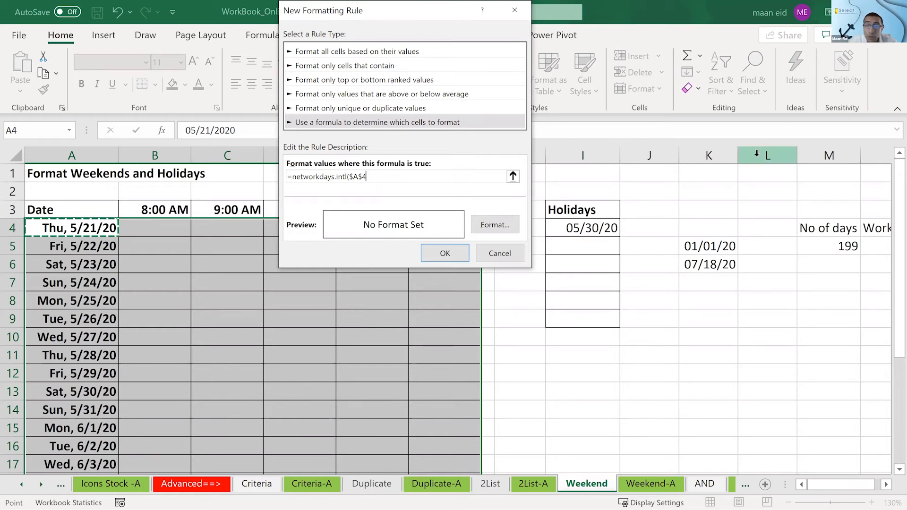
left_click(191, 240)
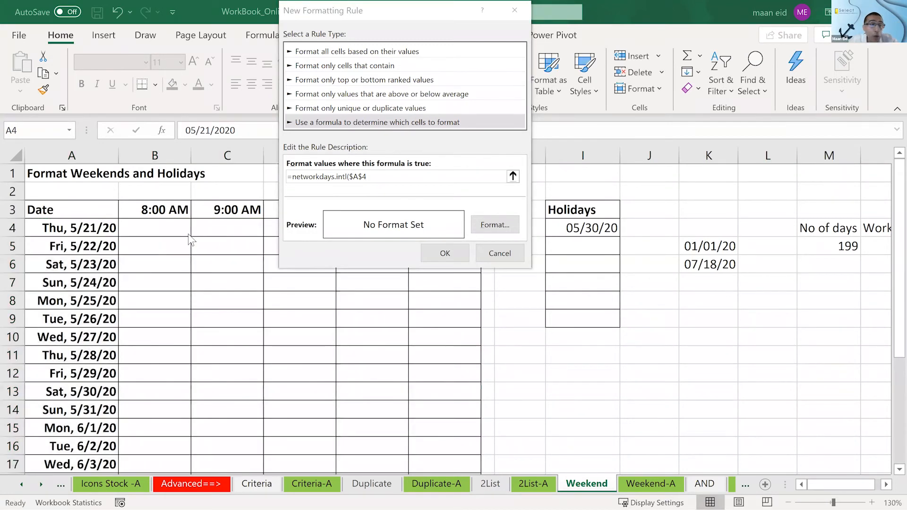
left_click(408, 176)
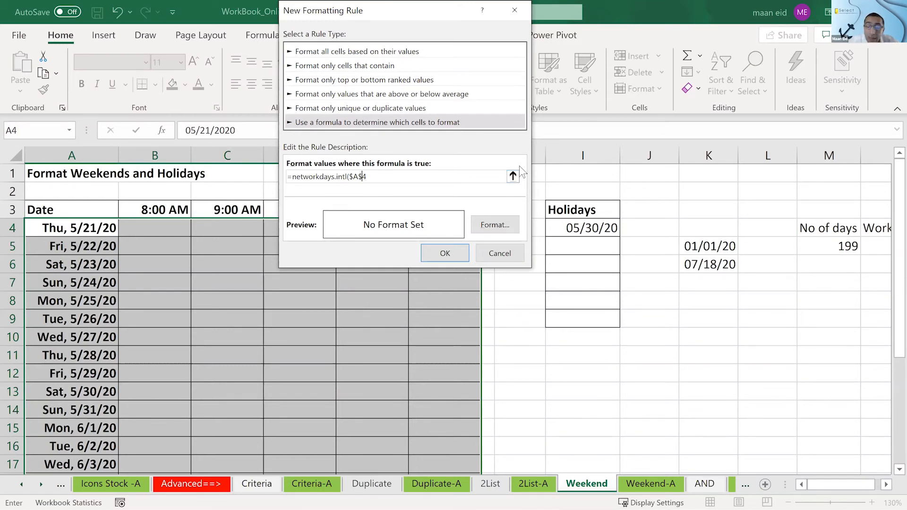
key("F4")
key("F4")
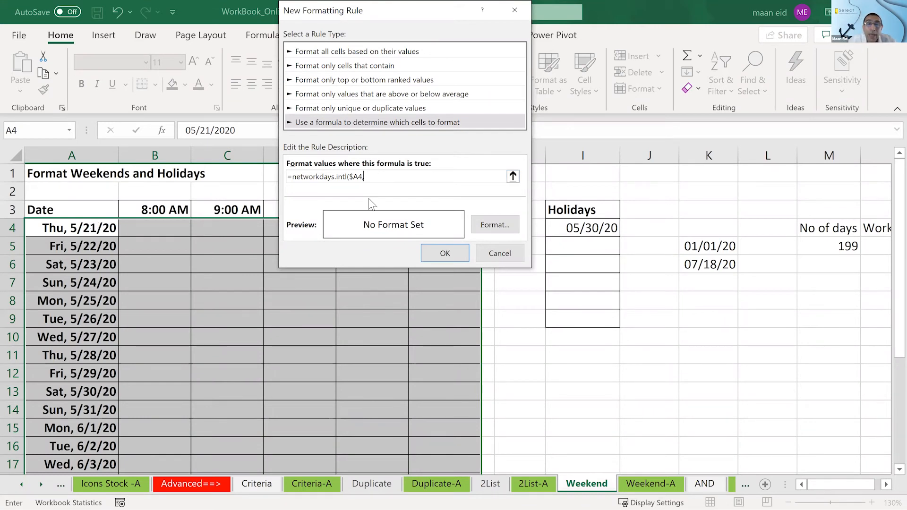
- Try extending the rule formula to =networkdays.intl($A4,$A4,7)= with $A4 as end date and weekend type 7, and discard the rule
left_click(63, 229)
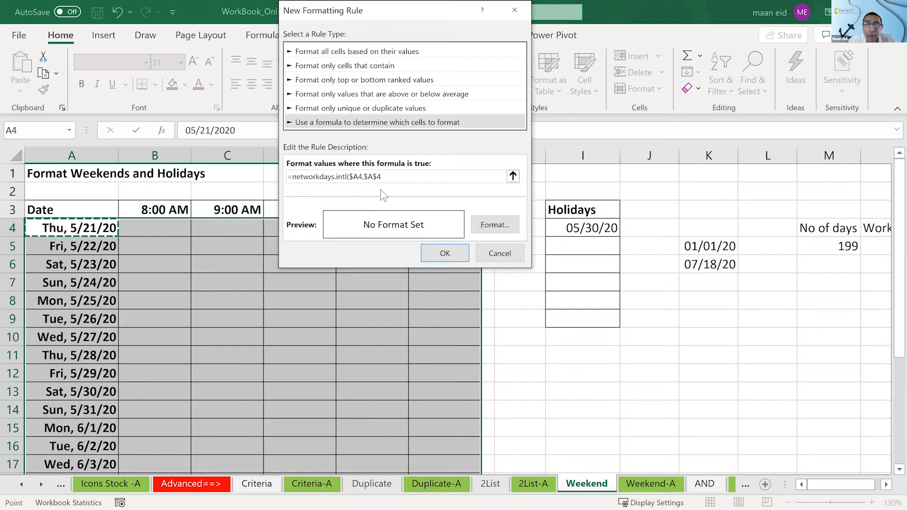
left_click(378, 177)
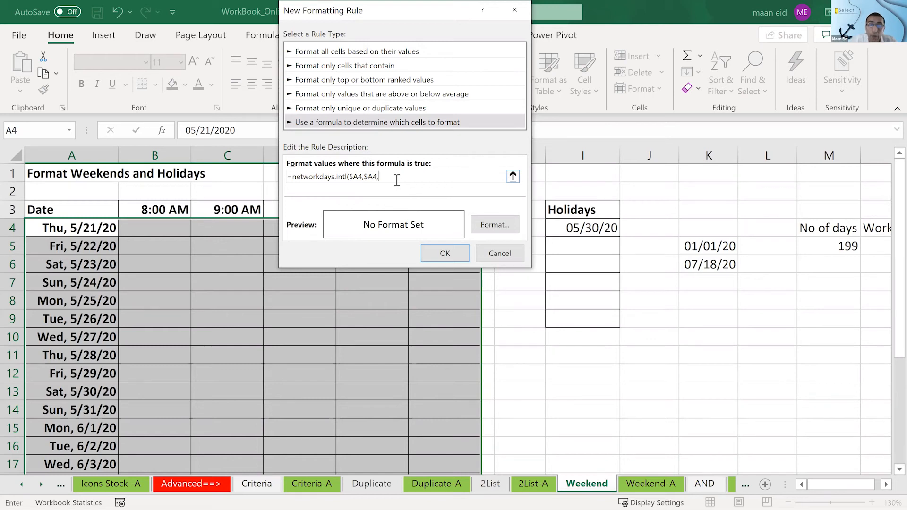
type("7)=")
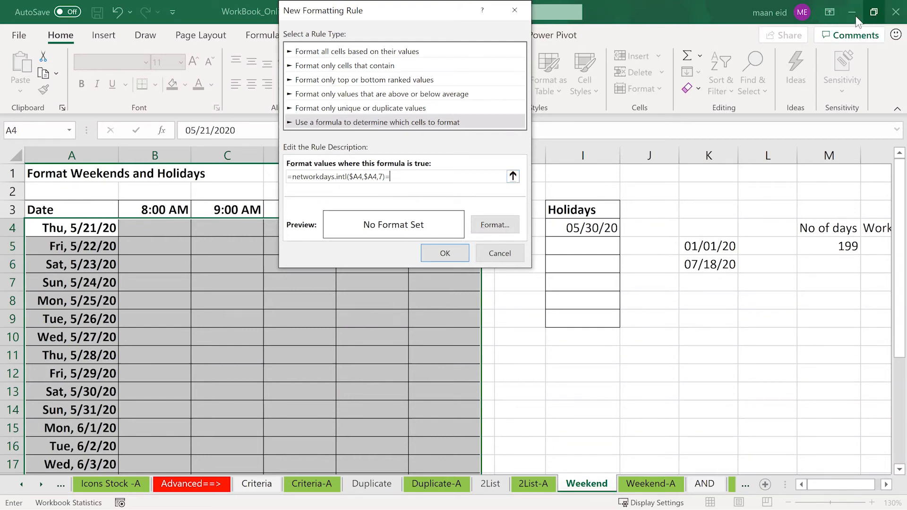
left_click(812, 49)
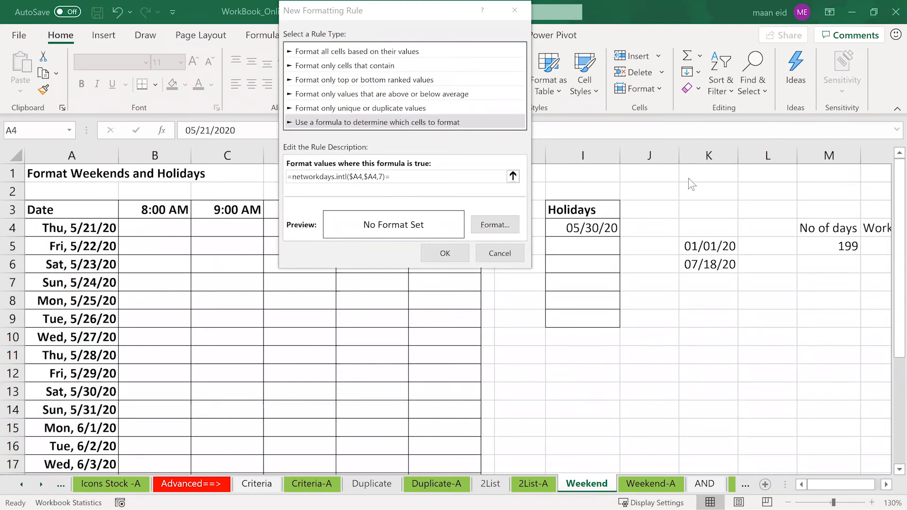
left_click(453, 178)
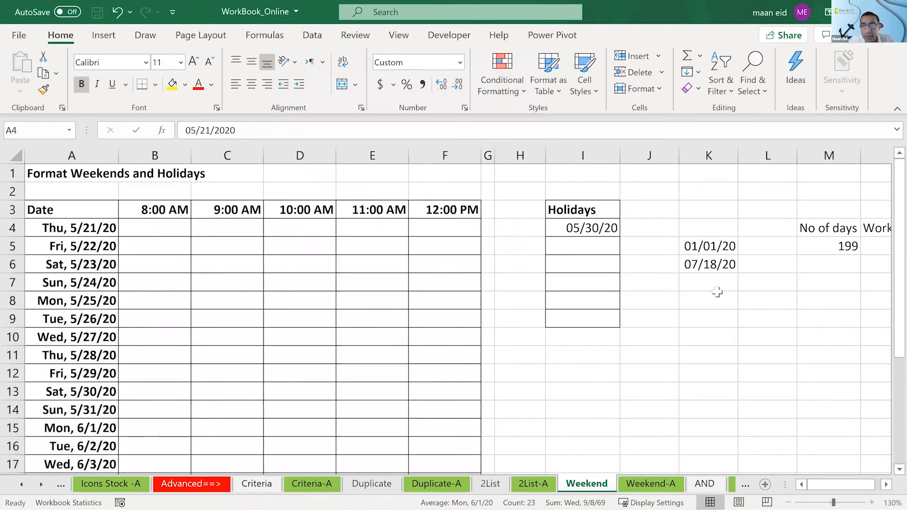
- Enter the test formula =NETWORKDAYS(A4,A8,7) in cell I11 below the Holidays list
left_click(657, 304)
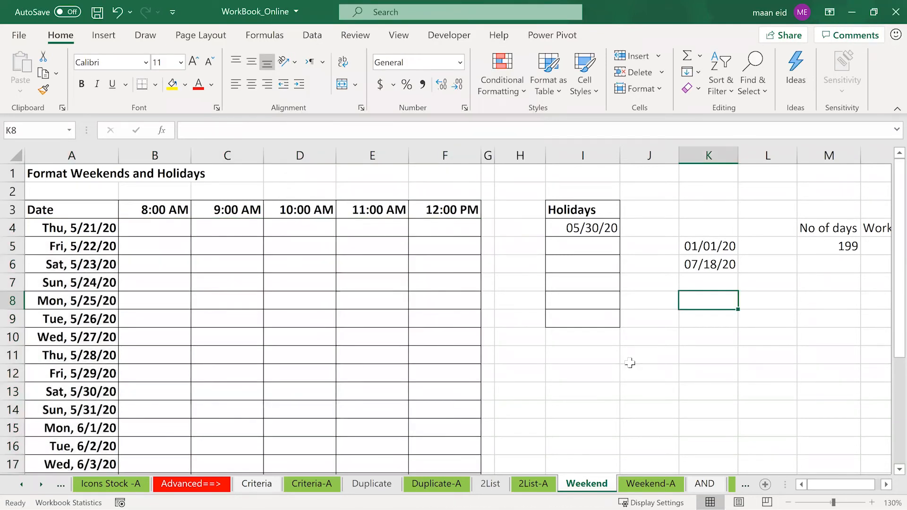
left_click(587, 357)
type("=net")
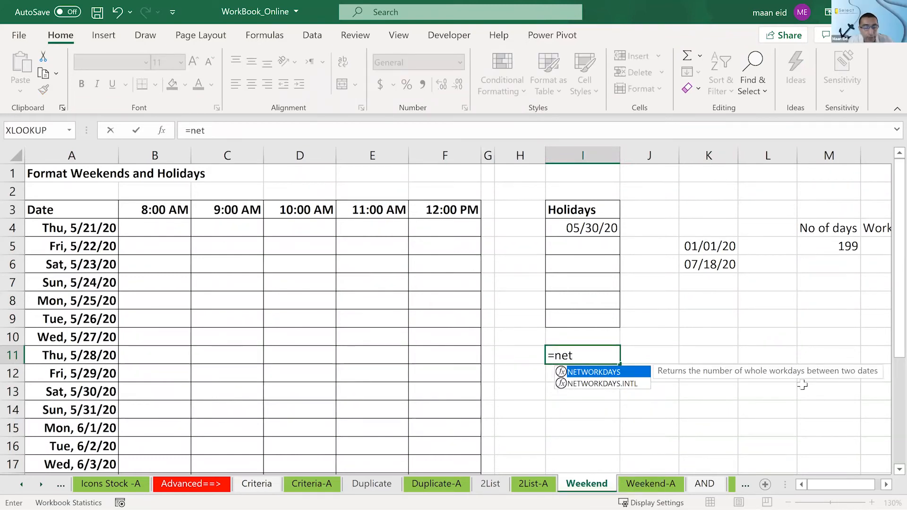
key("Tab")
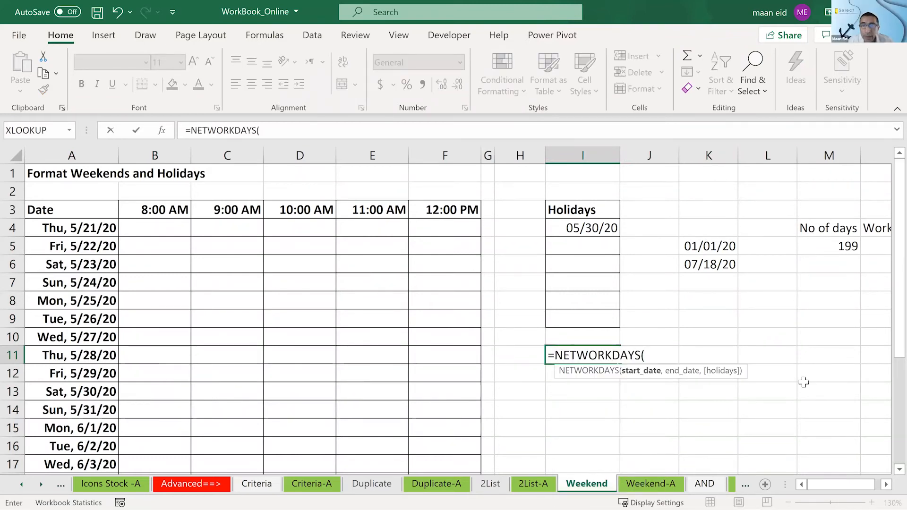
left_click(94, 228)
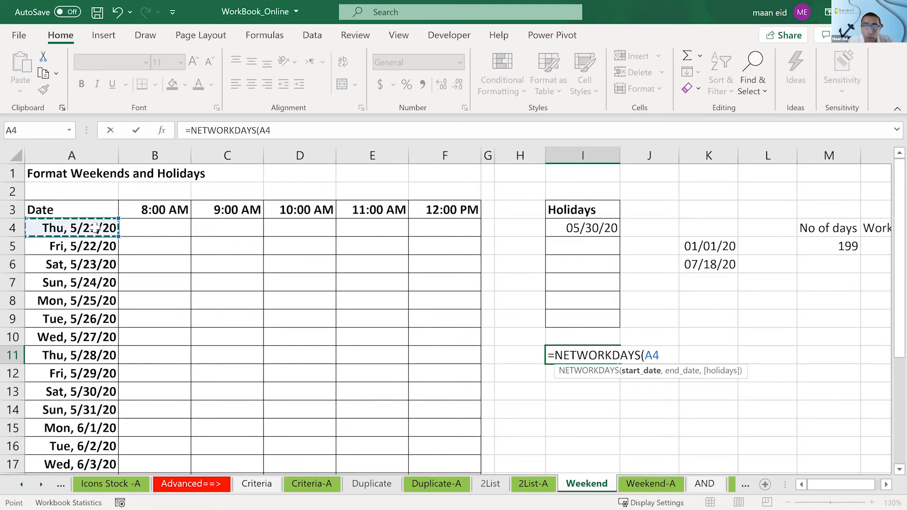
type(",")
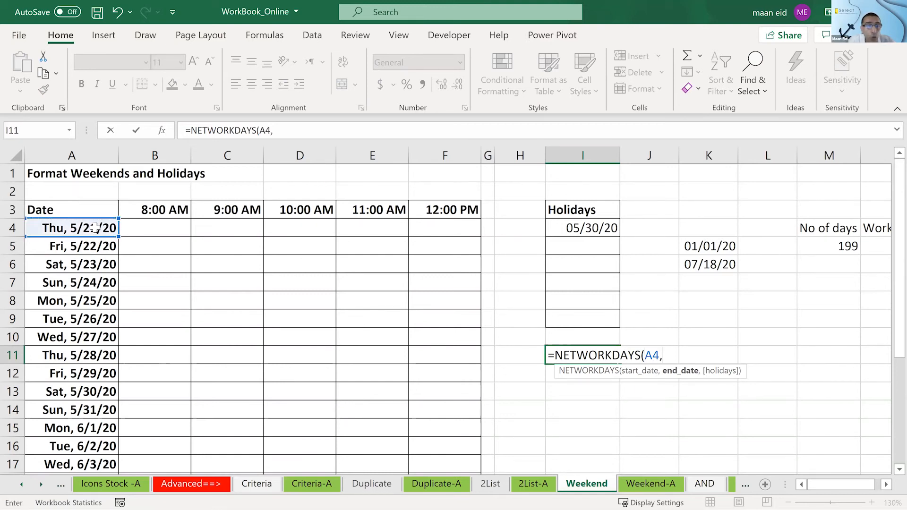
left_click(67, 302)
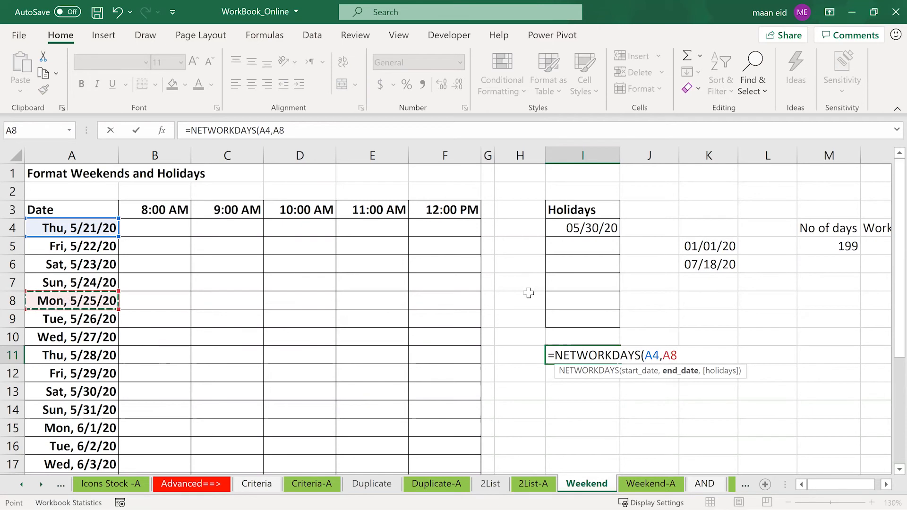
type("7")
key("Return")
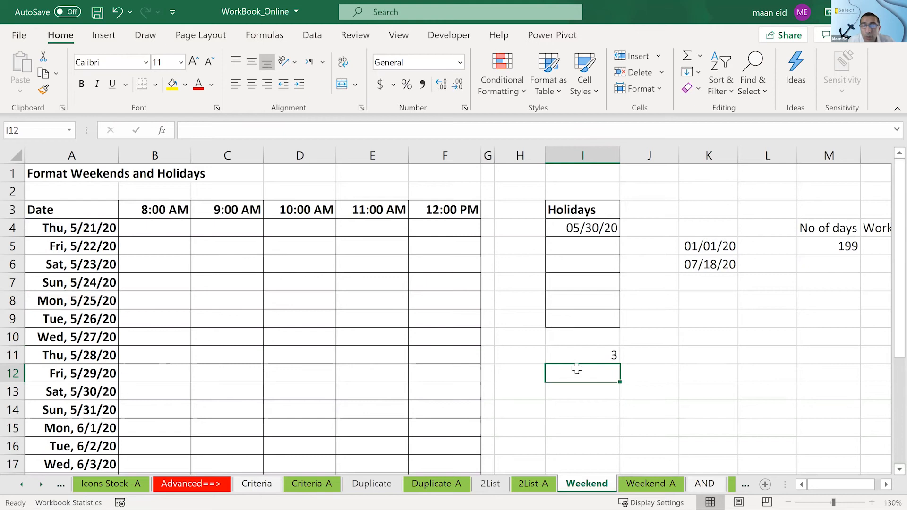
- Check the I11 formula against the dates it spans in A4:A8 of the schedule
left_click(570, 350)
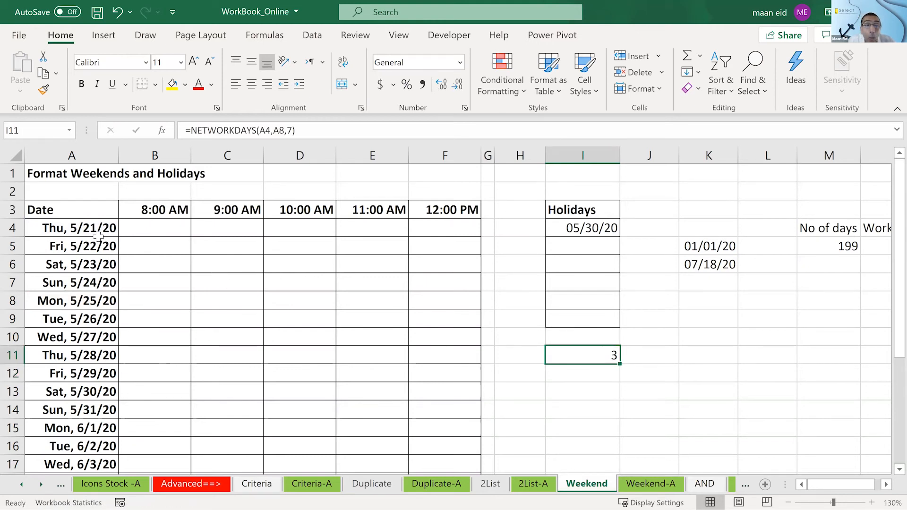
left_click(85, 230)
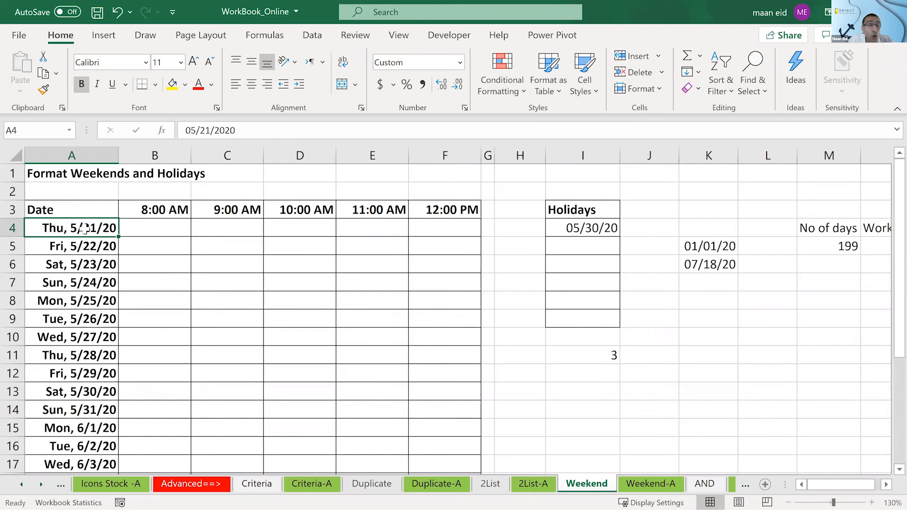
left_click_drag(85, 228, 82, 308)
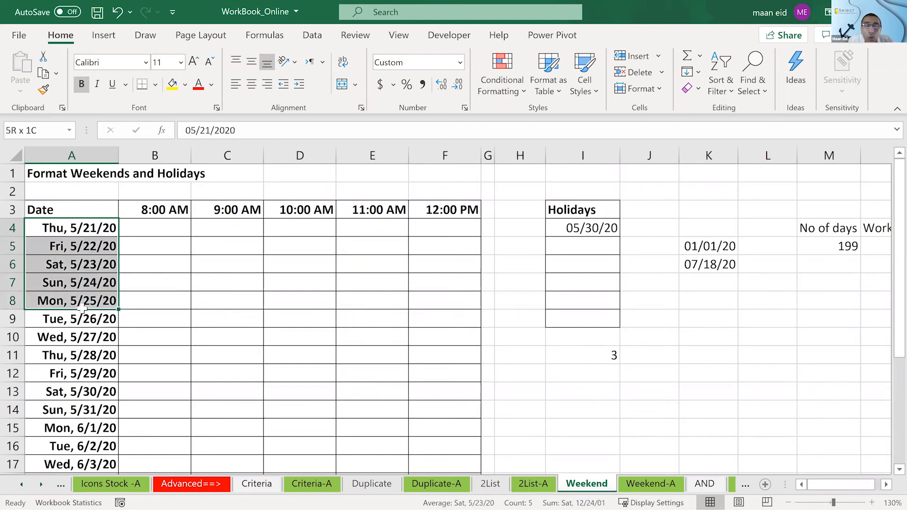
left_click(292, 336)
left_click(85, 229)
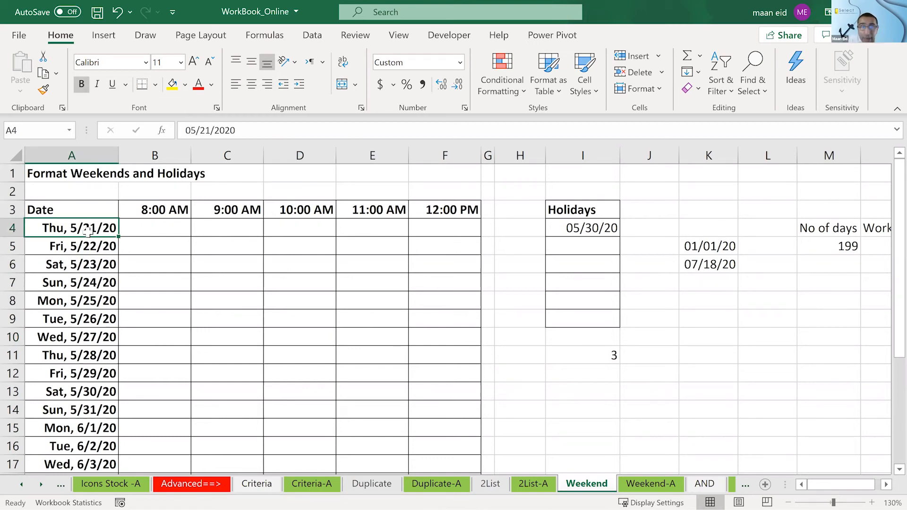
mouse_move(88, 232)
left_mouse_down()
mouse_move(98, 267)
mouse_move(95, 232)
left_mouse_up()
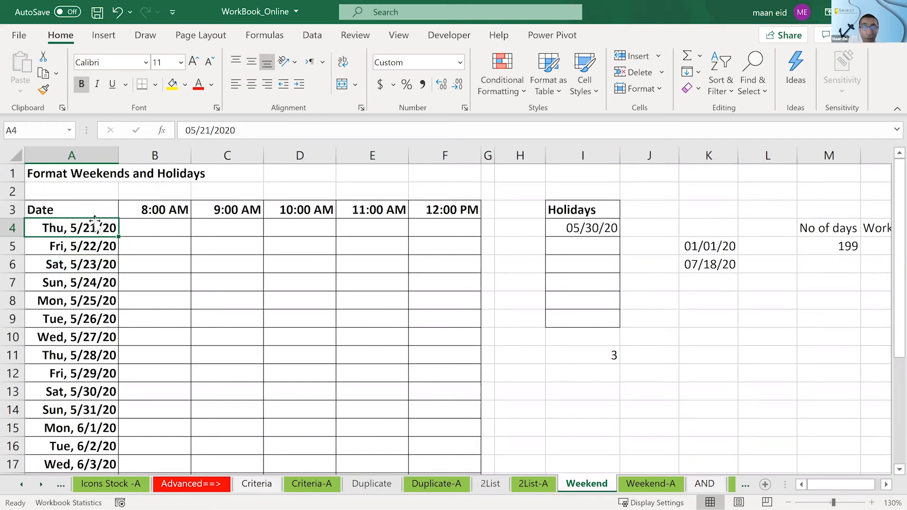
- Change the end date in the I11 formula to A4, making it =NETWORKDAYS(A4,A4,7)
double_click(573, 359)
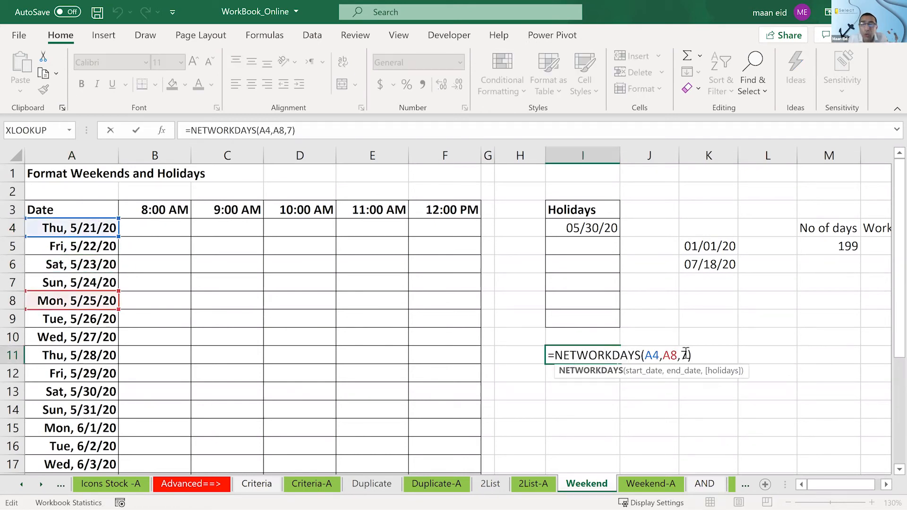
left_click(678, 355)
key("BackSpace")
type("4")
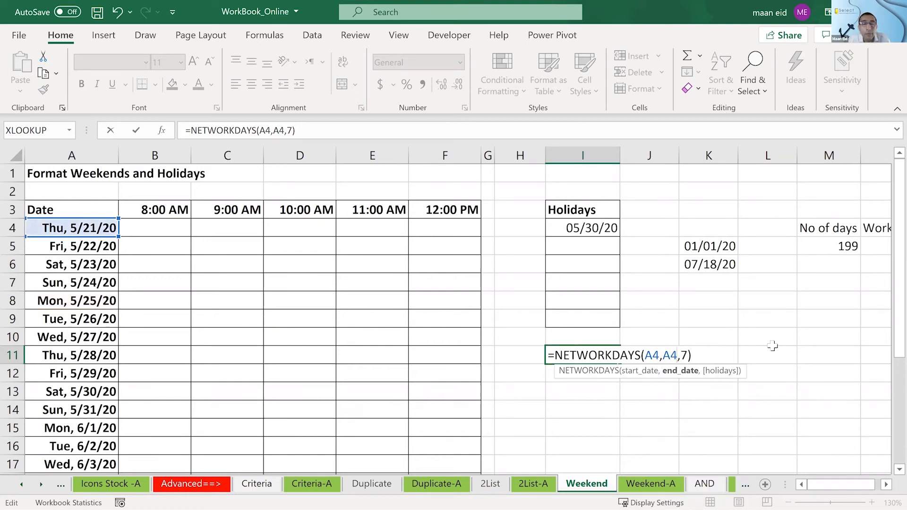
key("Return")
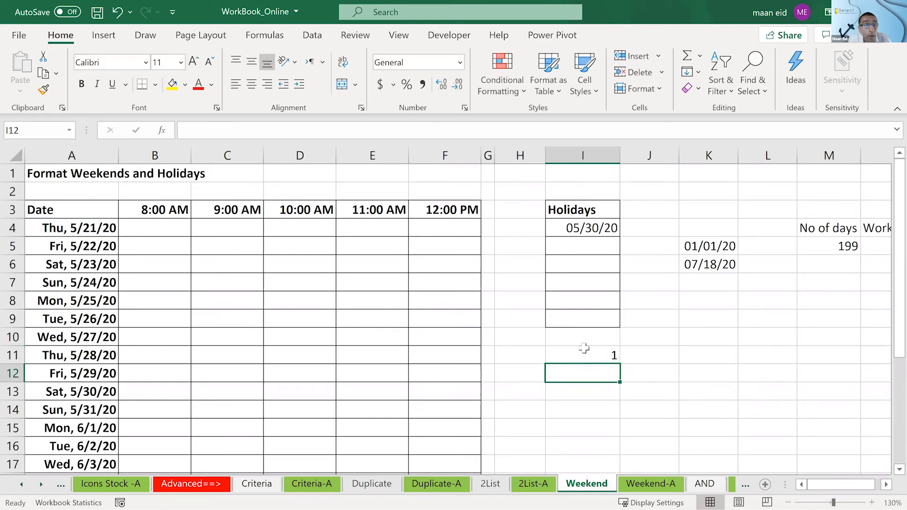
- Change both dates in the I11 test formula to A5, making it =NETWORKDAYS(A5,A5,7)
left_click(568, 350)
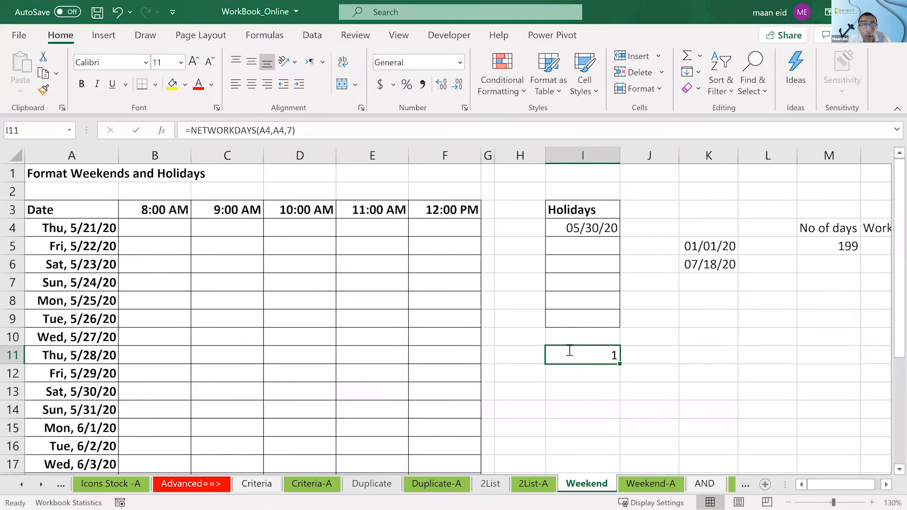
double_click(567, 350)
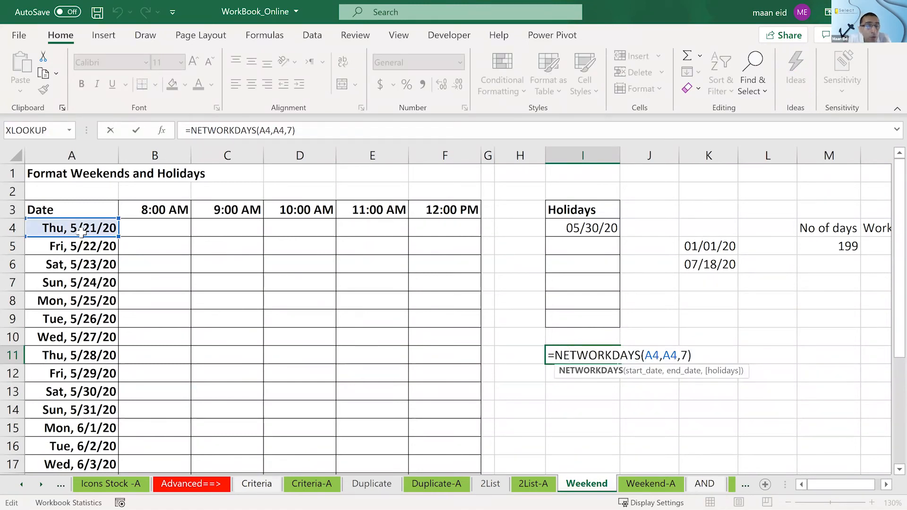
left_click(87, 249)
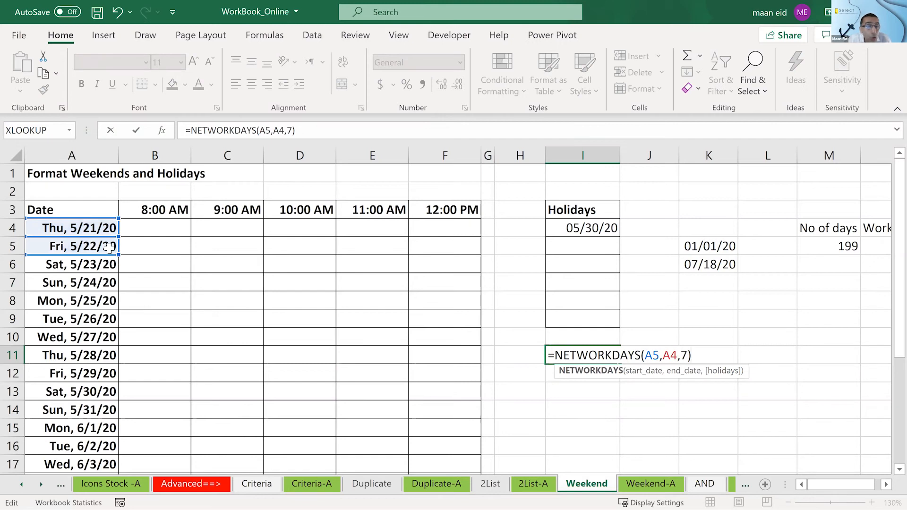
left_click(101, 243)
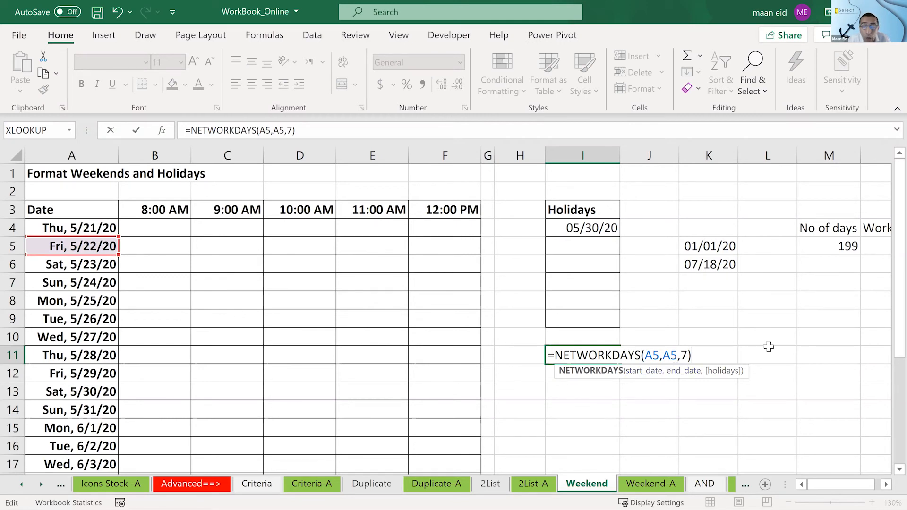
key("Return")
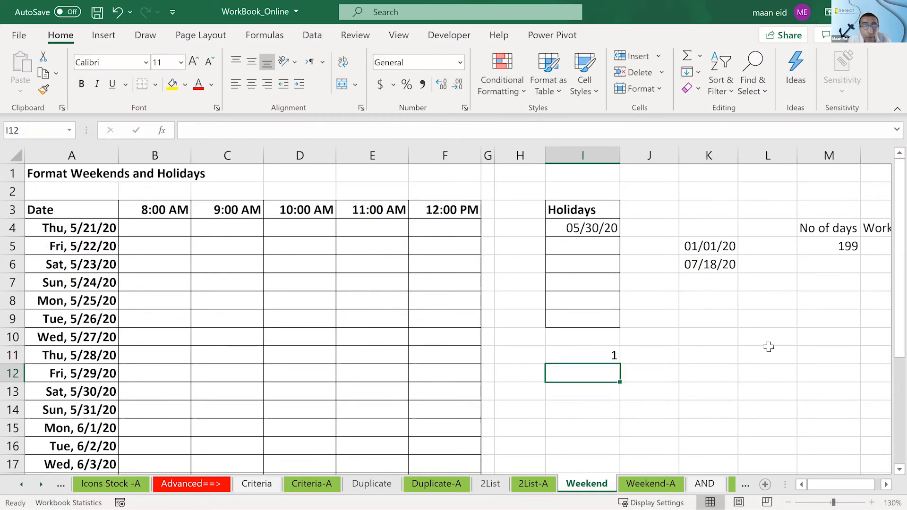
- Switch the function in I11 to NETWORKDAYS.INTL, making the formula =NETWORKDAYS.INTL(A5,A5,7)
double_click(584, 351)
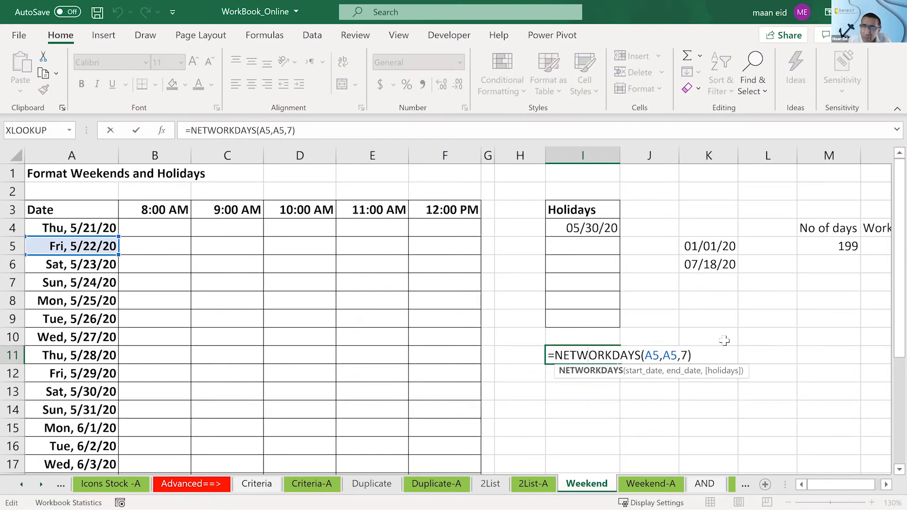
left_click(641, 355)
type(".")
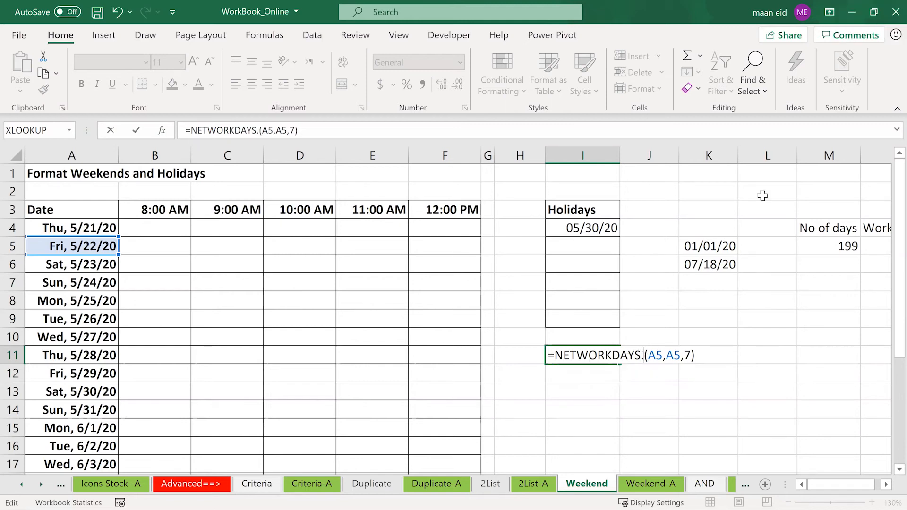
type("intl")
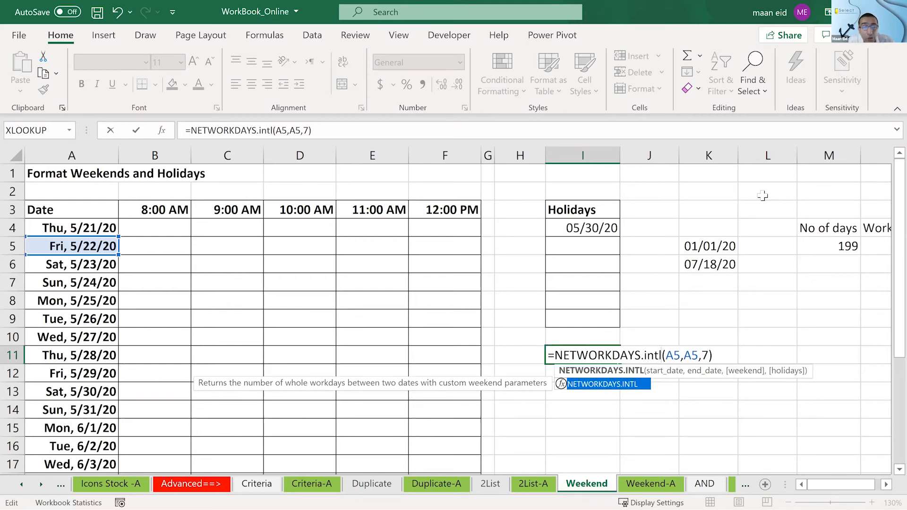
key("Return")
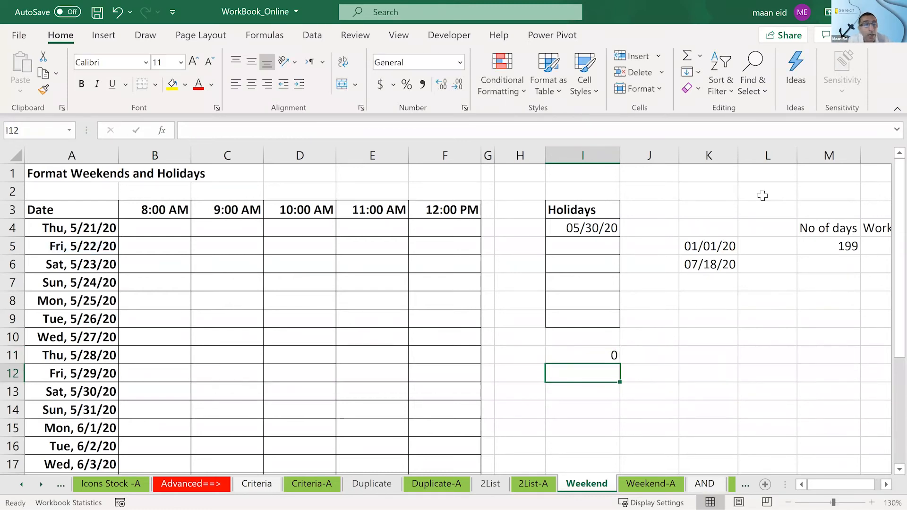
- Set the end date in the I11 formula to A10, making it =NETWORKDAYS.INTL(A5,A10,7)
left_click(585, 358)
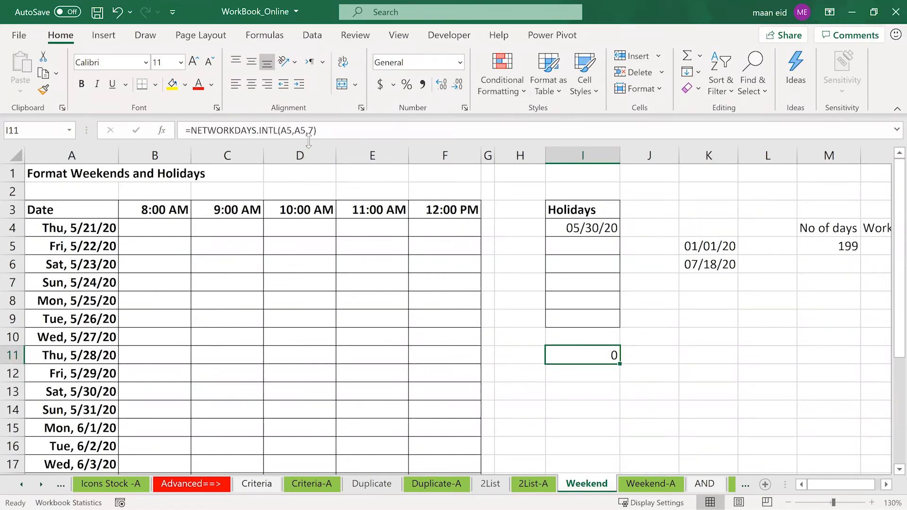
double_click(556, 357)
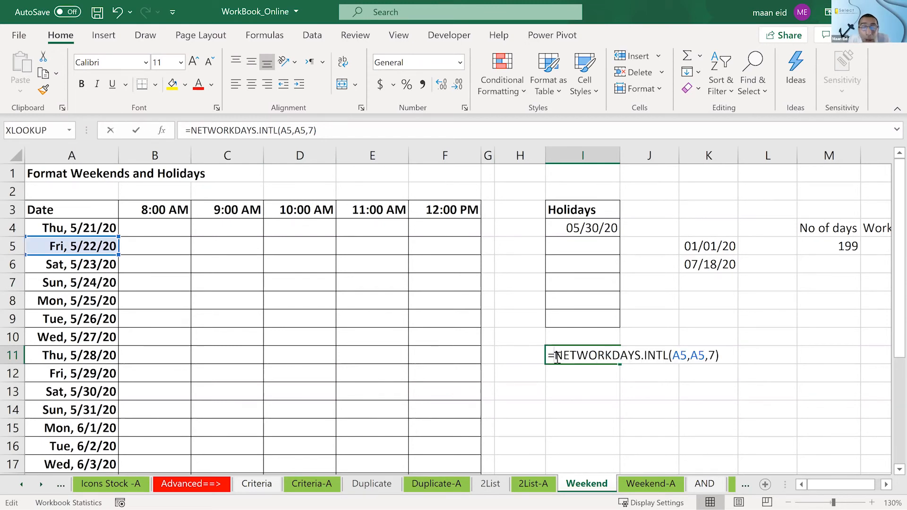
left_click(685, 355)
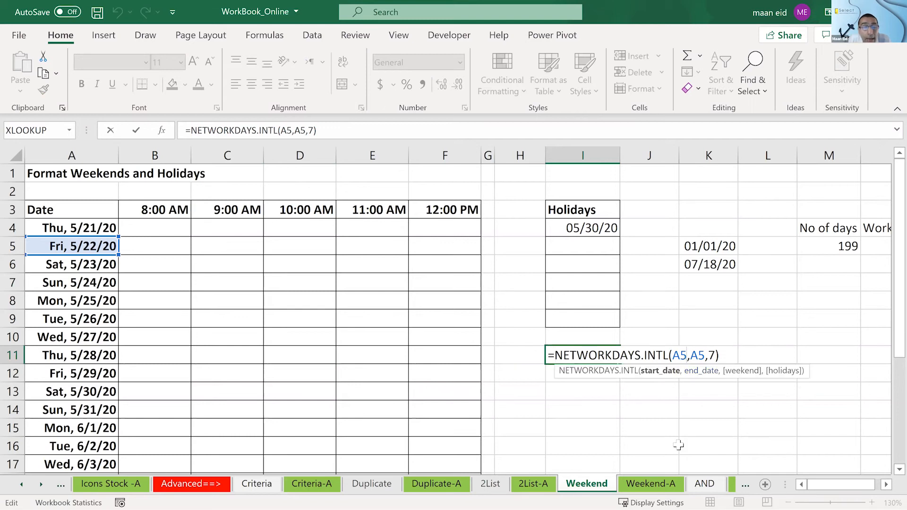
left_click(704, 355)
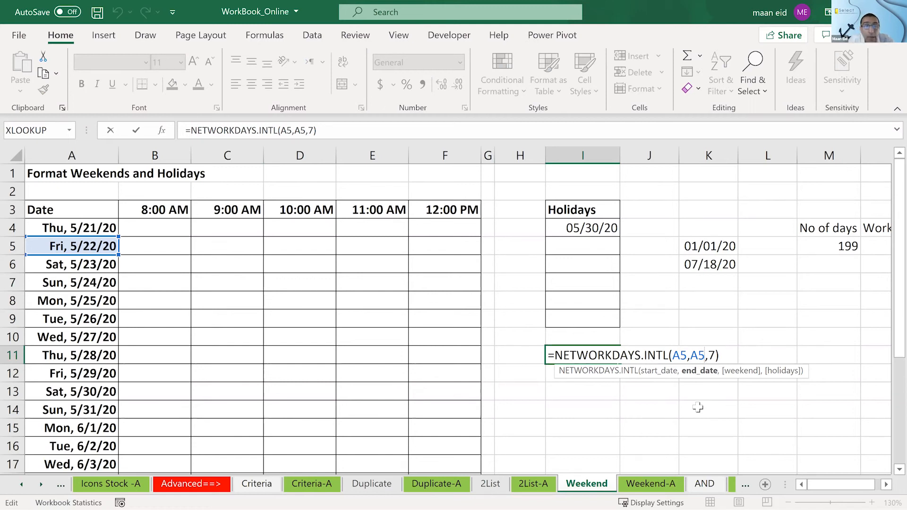
key("BackSpace")
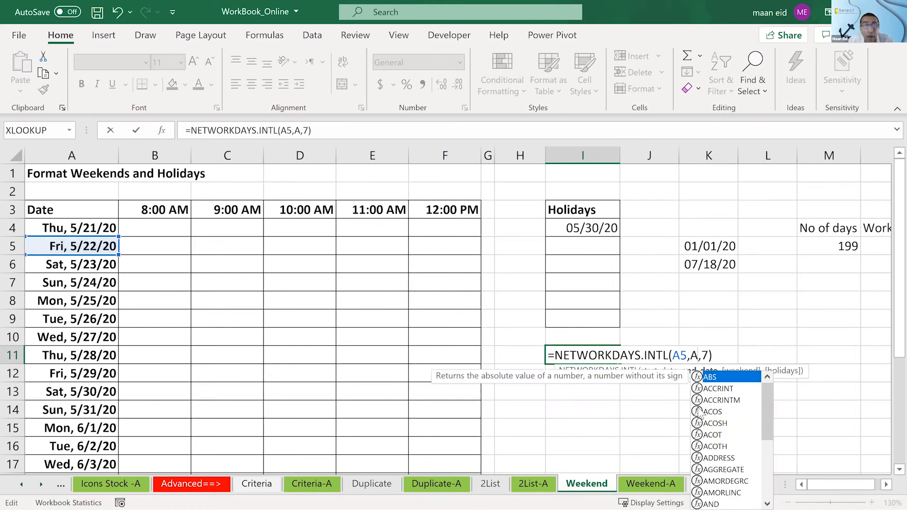
type("10")
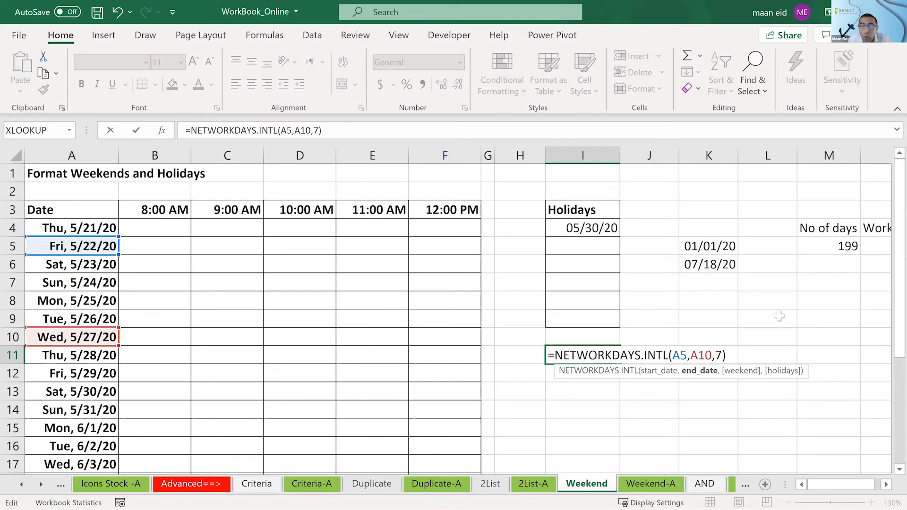
key("Return")
- Set the start date in the I11 formula to A10, making it =NETWORKDAYS.INTL(A10,A10,7)
double_click(559, 358)
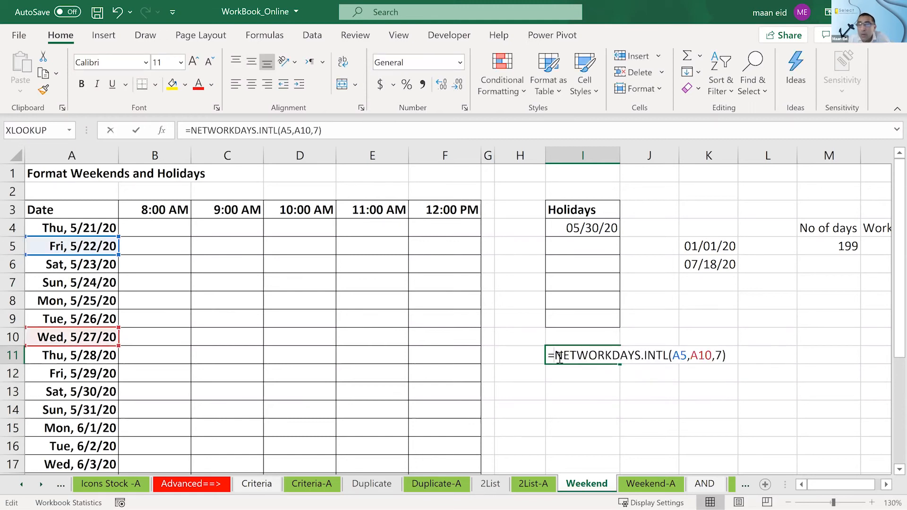
left_click_drag(687, 355, 673, 355)
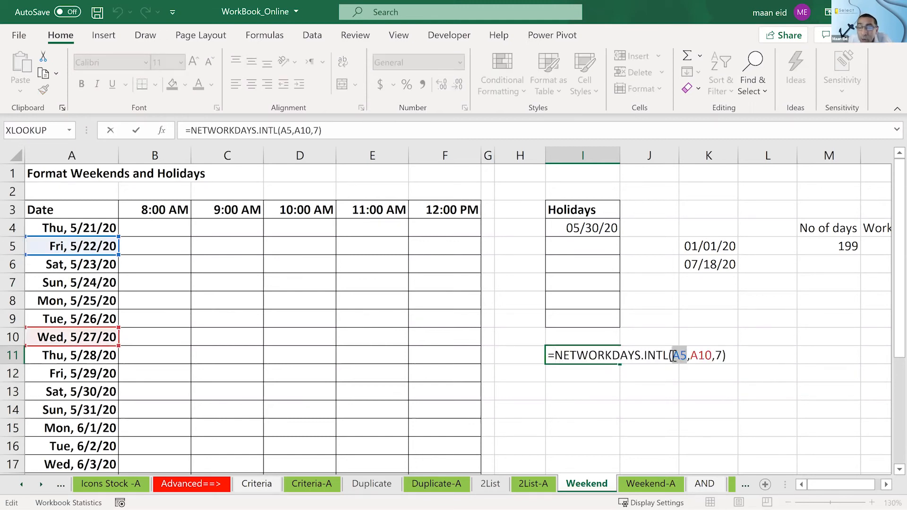
type("a10")
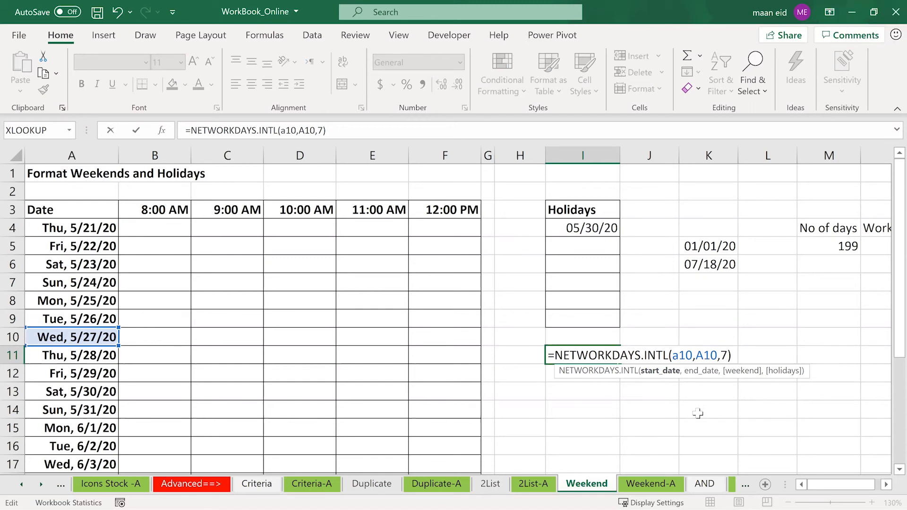
key("Return")
- Move both date references in the I11 formula to A12, making it =NETWORKDAYS.INTL(A12,A12,7)
double_click(588, 352)
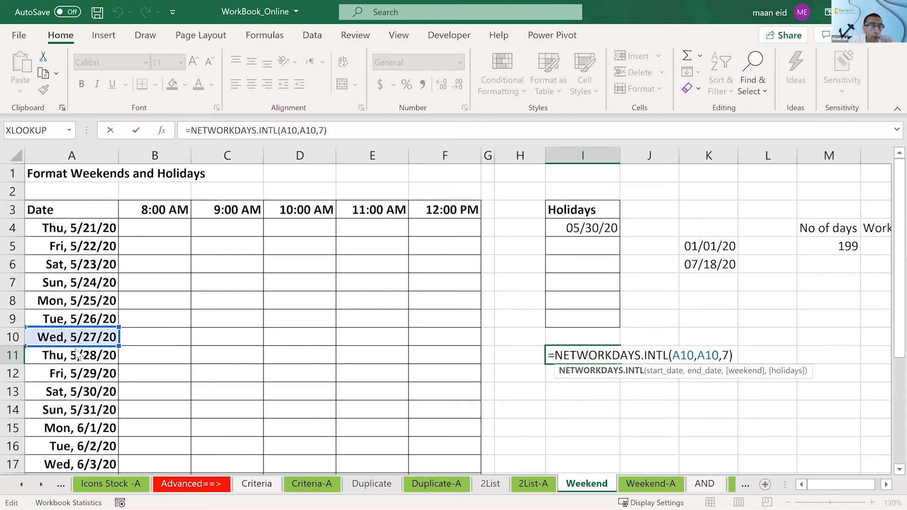
left_click_drag(77, 348, 79, 383)
left_click_drag(71, 332, 71, 375)
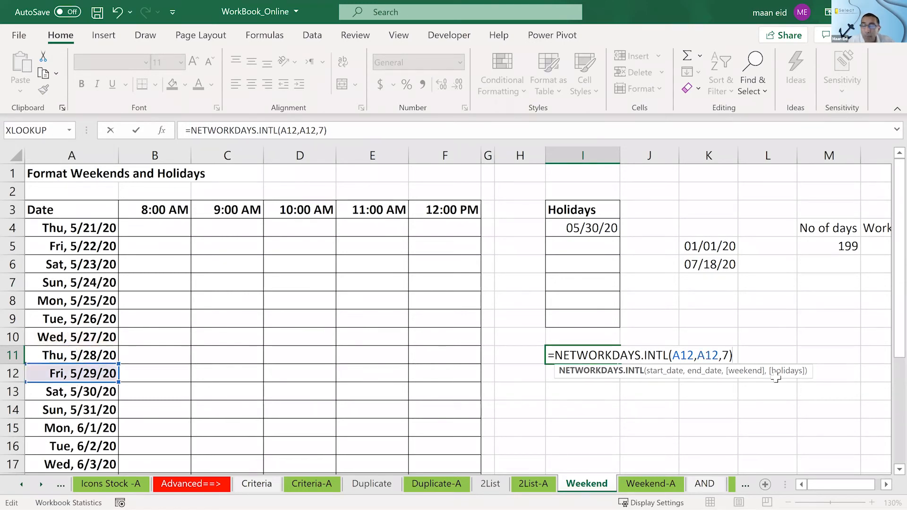
key("Return")
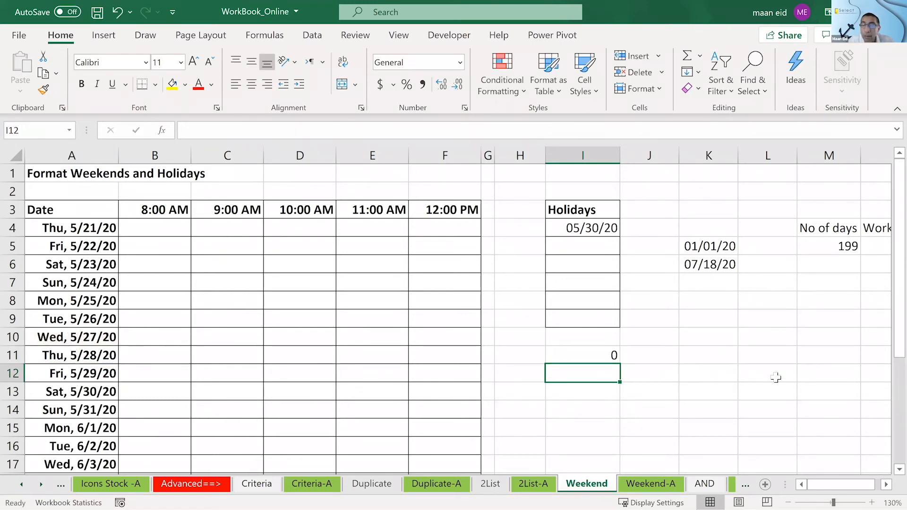
- Delete the test formula from cell I11
left_click(593, 352)
key("Delete")
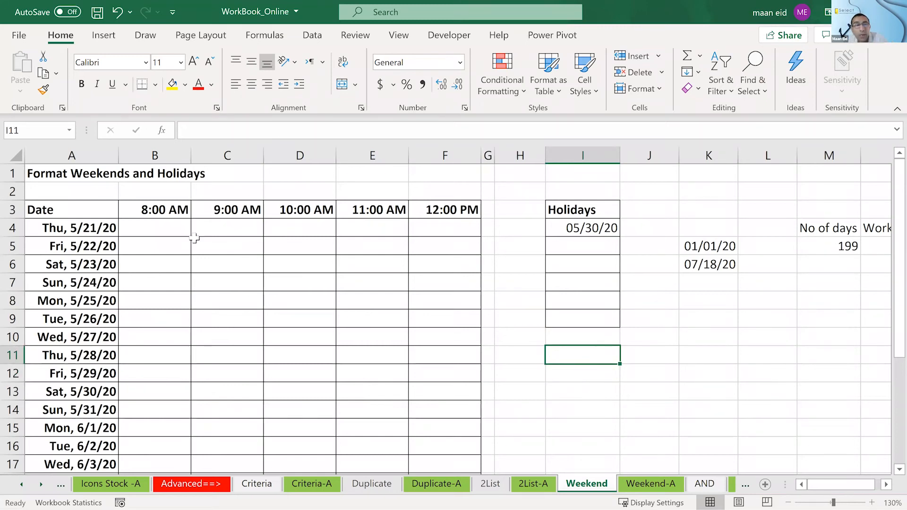
left_click_drag(70, 226, 467, 306)
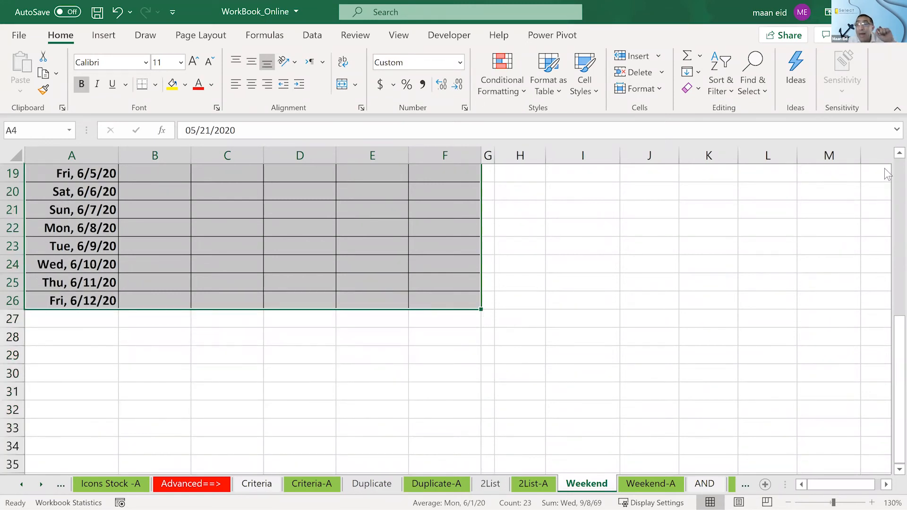
scroll(887, 175, "up", 5)
scroll(887, 175, "up", 1)
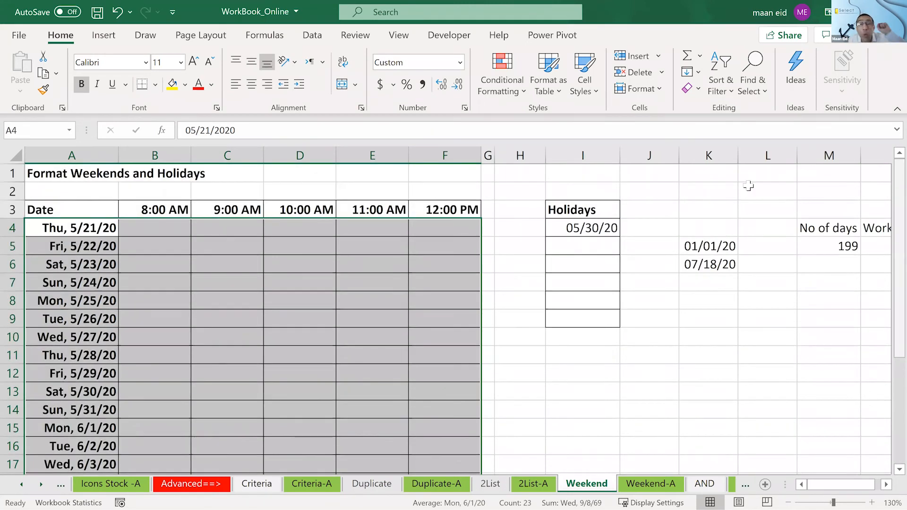
left_click(517, 90)
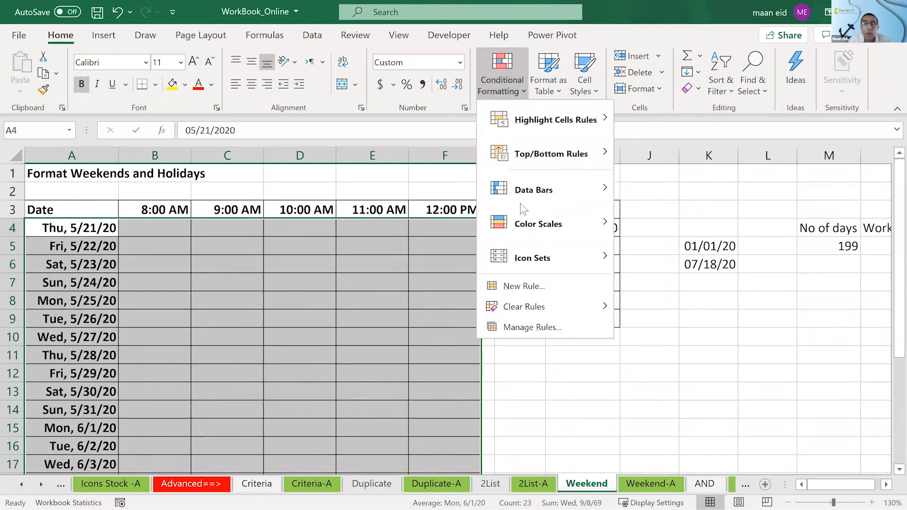
left_click(526, 286)
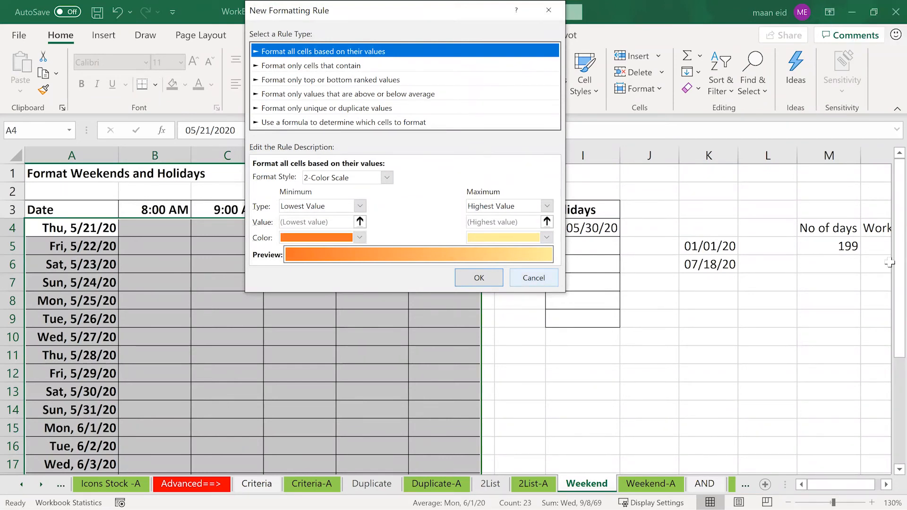
left_click(535, 280)
- Check the formula behind the No of days value in M5
double_click(827, 245)
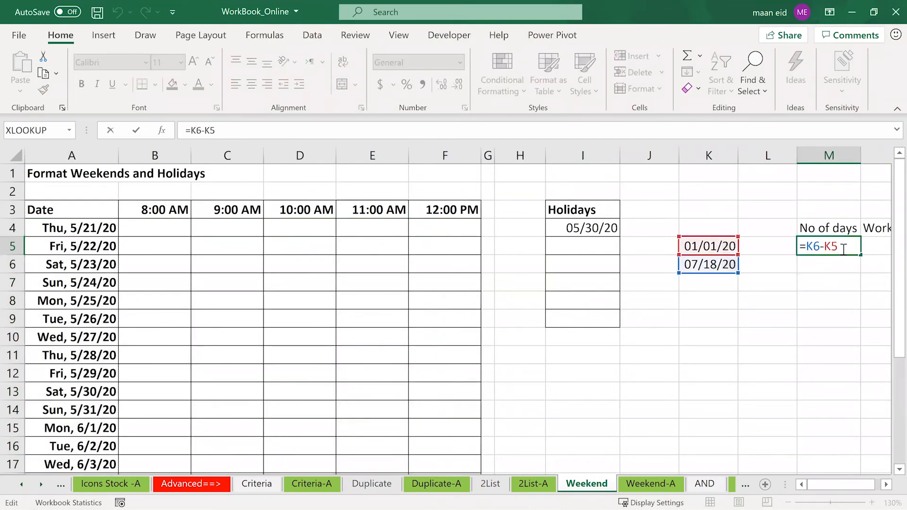
key("ctrl+Return")
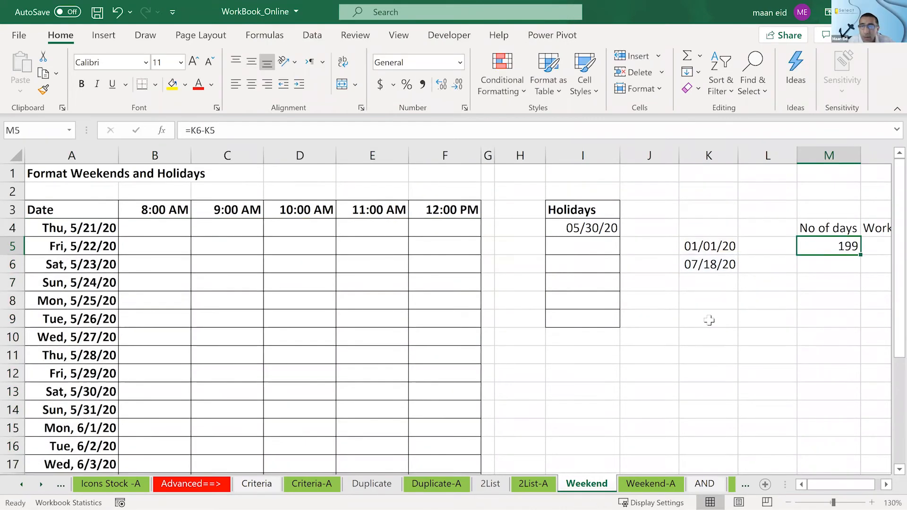
left_click(127, 266)
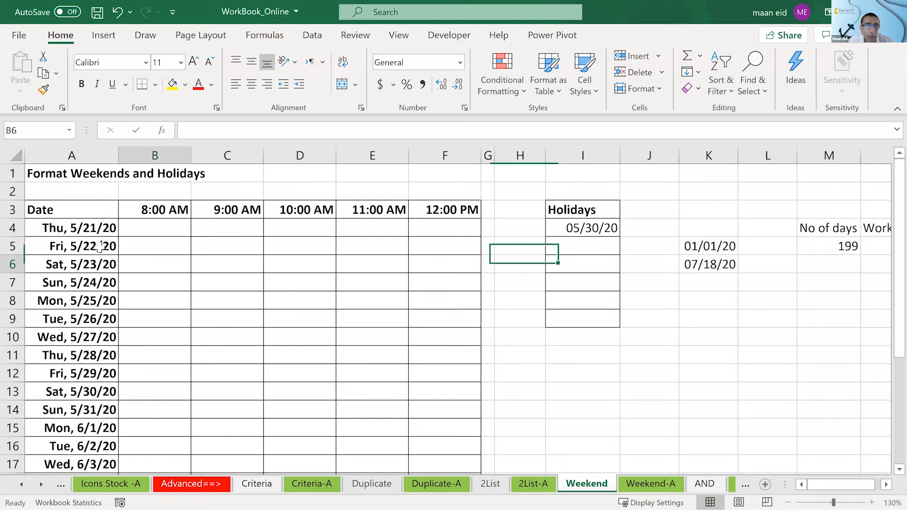
- Start a new conditional formatting rule for A4:F26 that uses a formula to determine which cells to format
left_click_drag(71, 227, 453, 448)
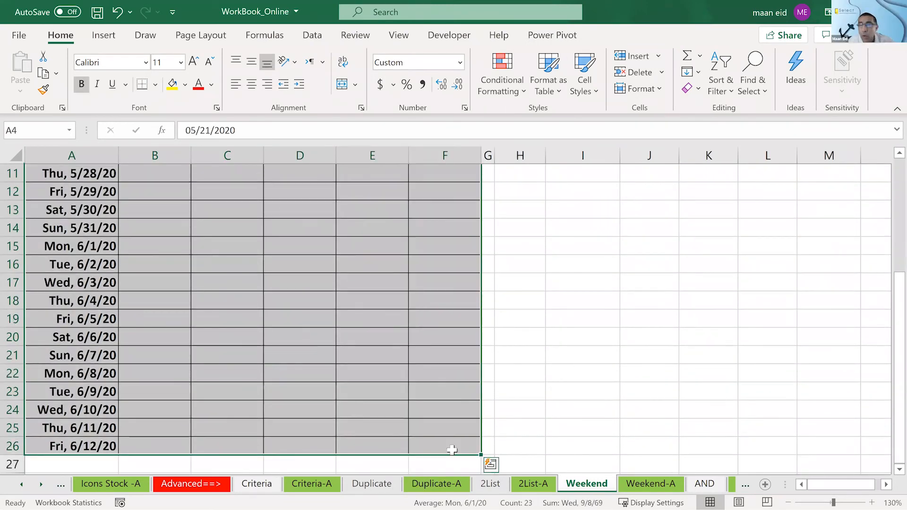
scroll(888, 182, "up", 4)
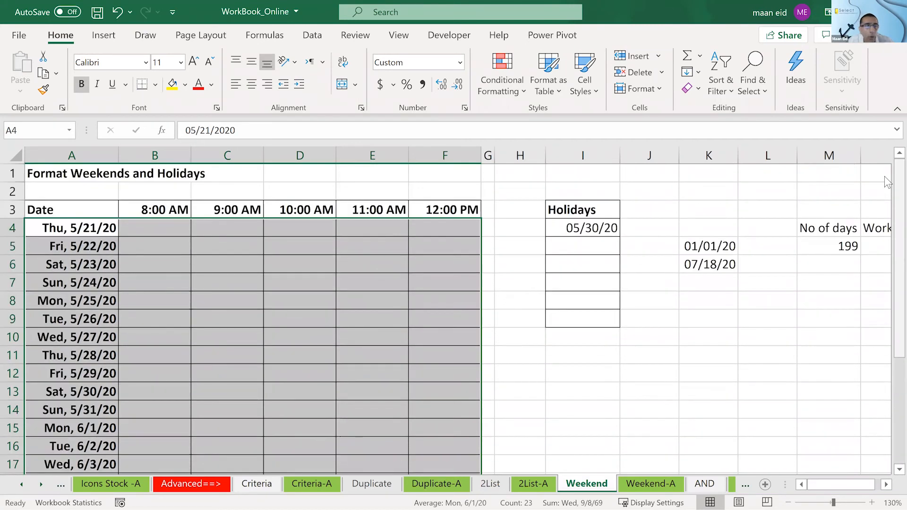
left_click(510, 84)
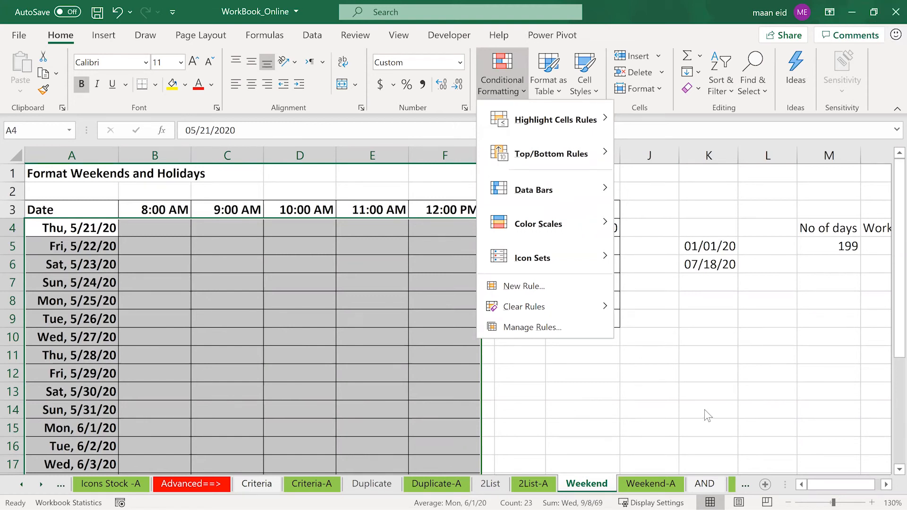
left_click(523, 285)
left_click(287, 123)
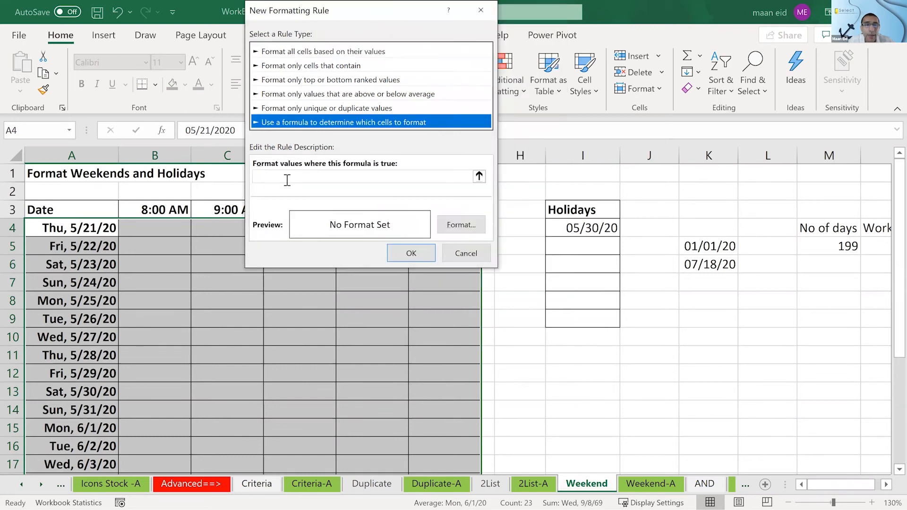
- Begin the rule formula with =networkday.intl( and the column-locked start date $A4
left_click(287, 179)
type("=networkday.")
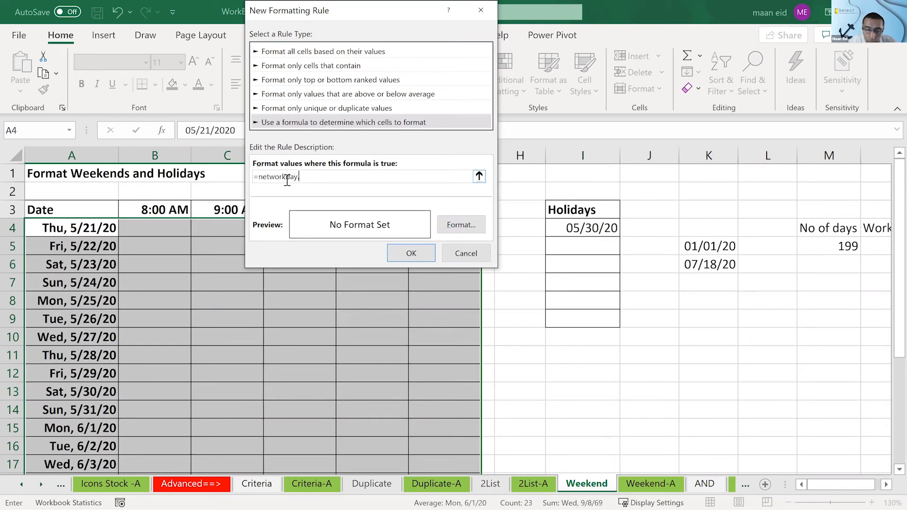
type("intl")
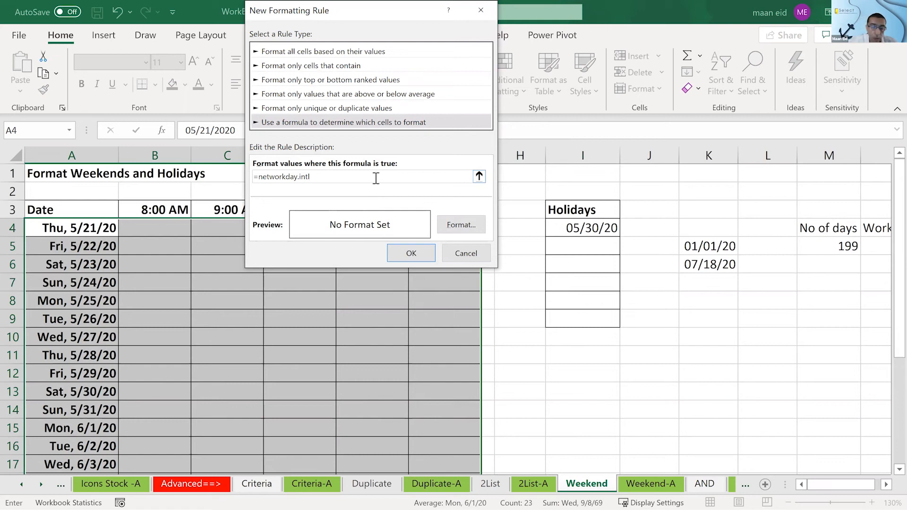
type("(")
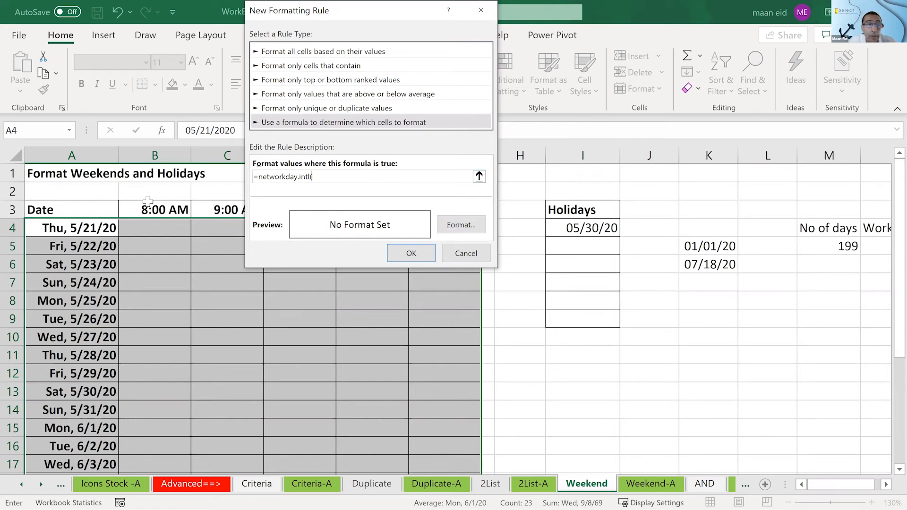
left_click(70, 225)
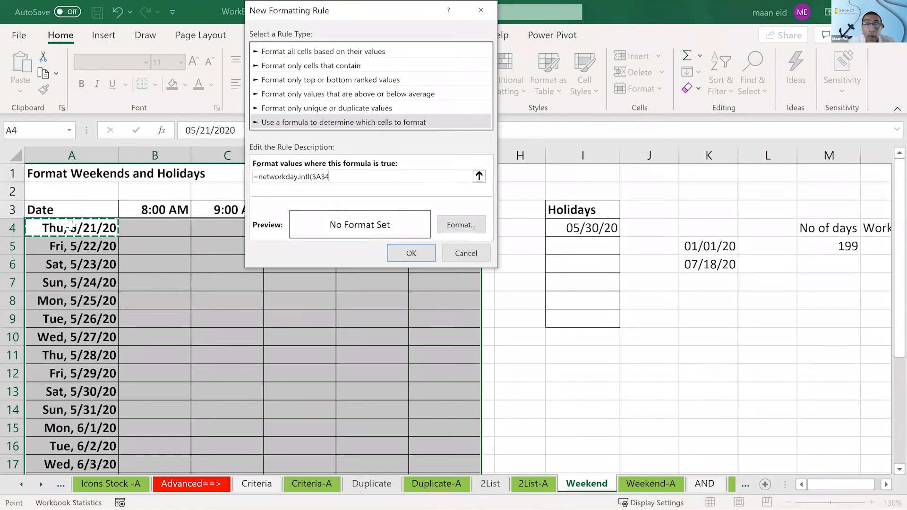
key("F4")
key("F4")
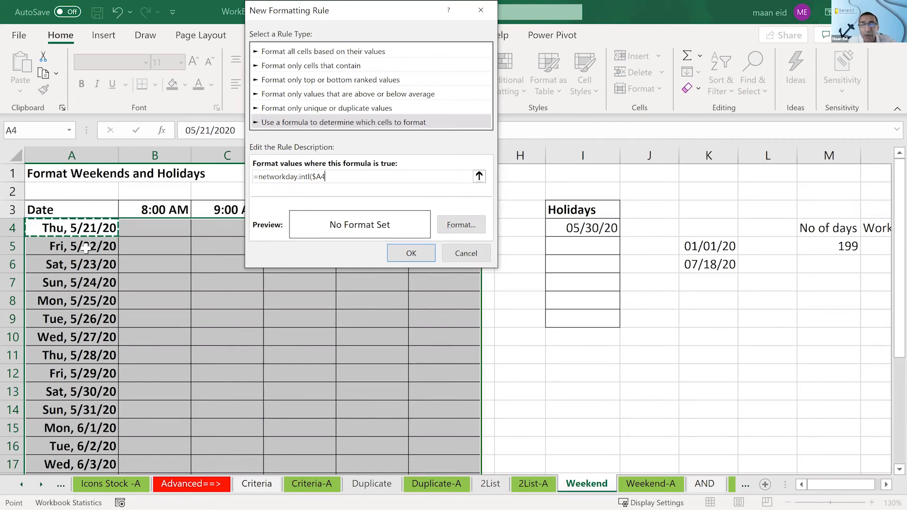
- Complete the rule formula with end date $A4, weekend code 7, holidays $I$4:$I$9 and the test =0
type(",")
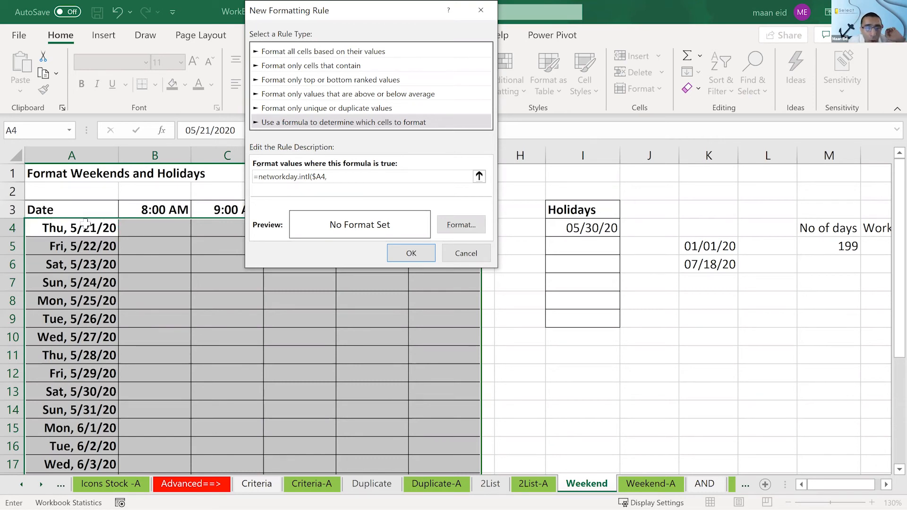
left_click(86, 229)
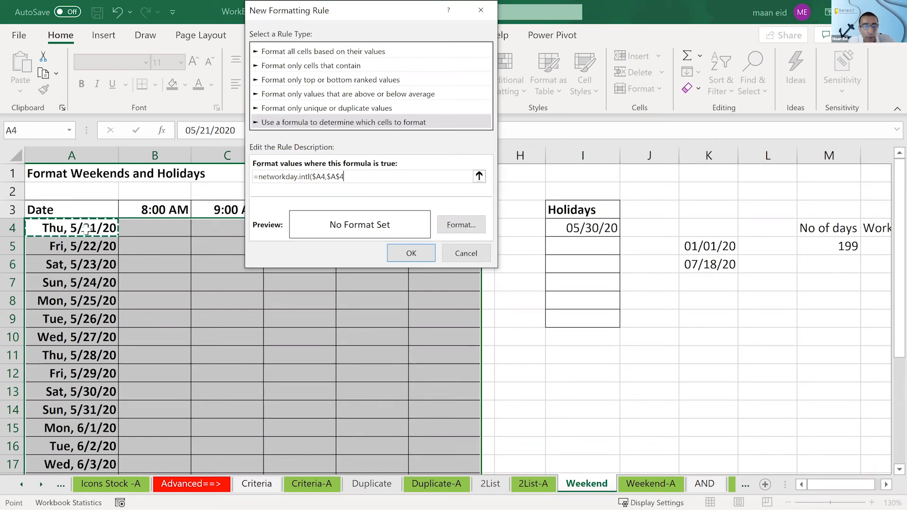
key("F4")
key("F4")
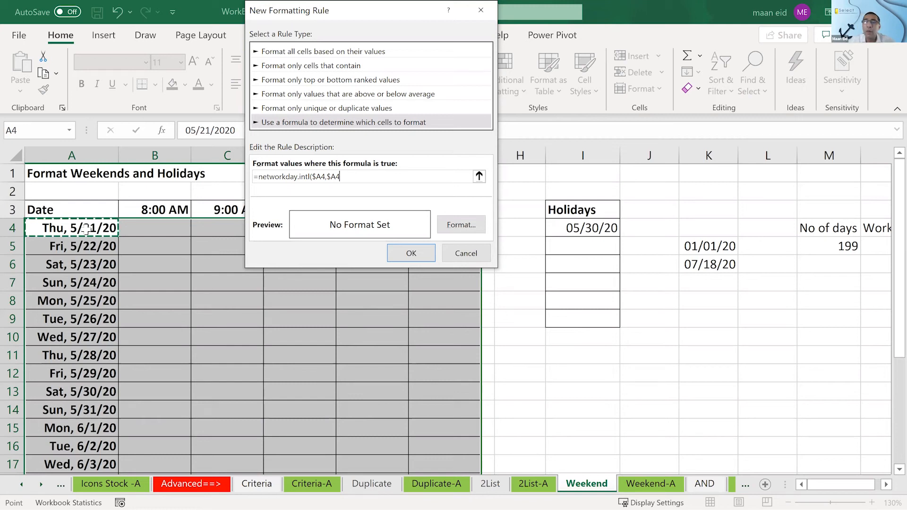
type(",7,")
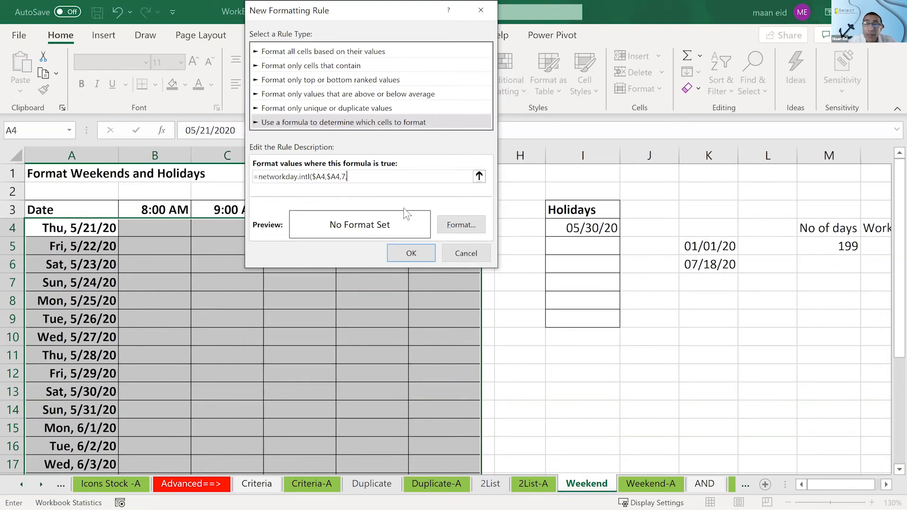
left_click_drag(559, 228, 564, 318)
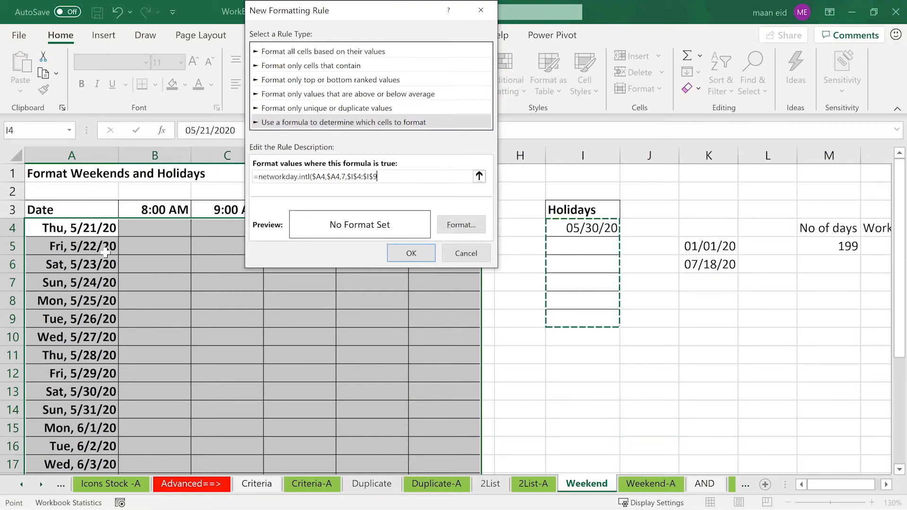
type(")=0")
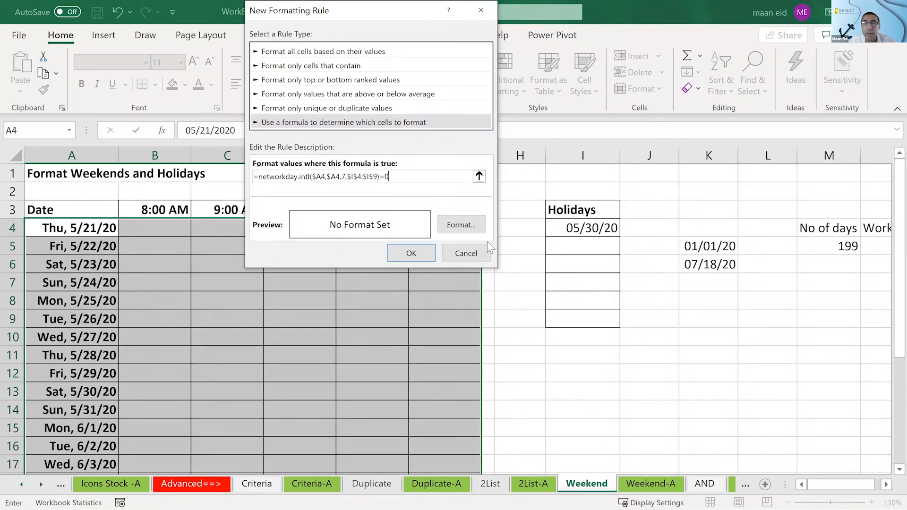
- Give the new rule a yellow fill and create it
left_click(462, 226)
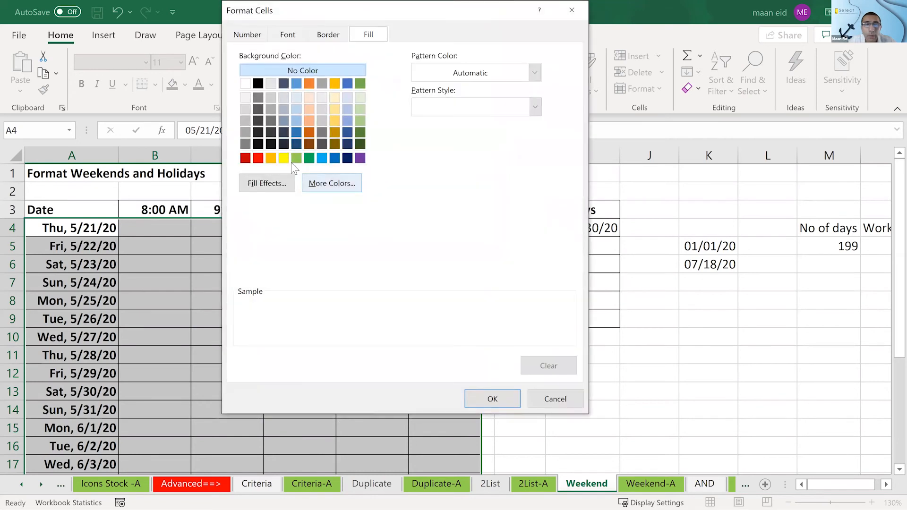
left_click(284, 158)
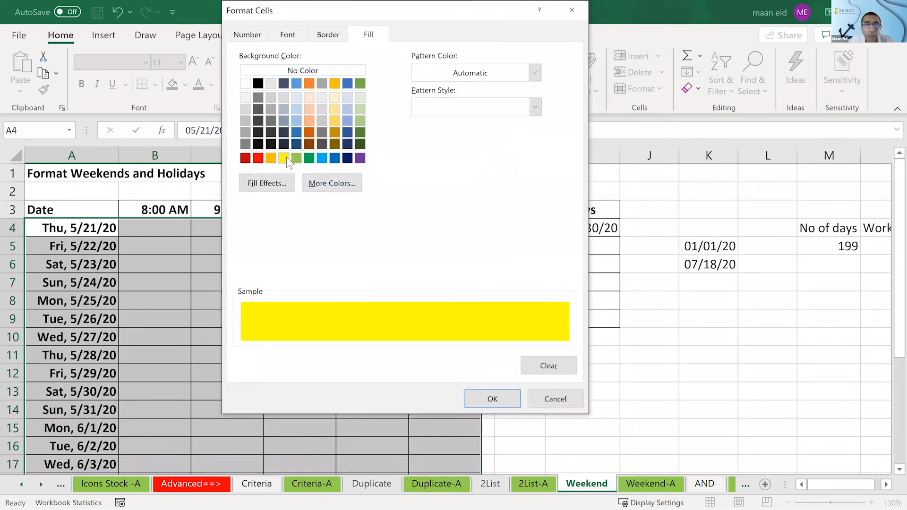
left_click(492, 399)
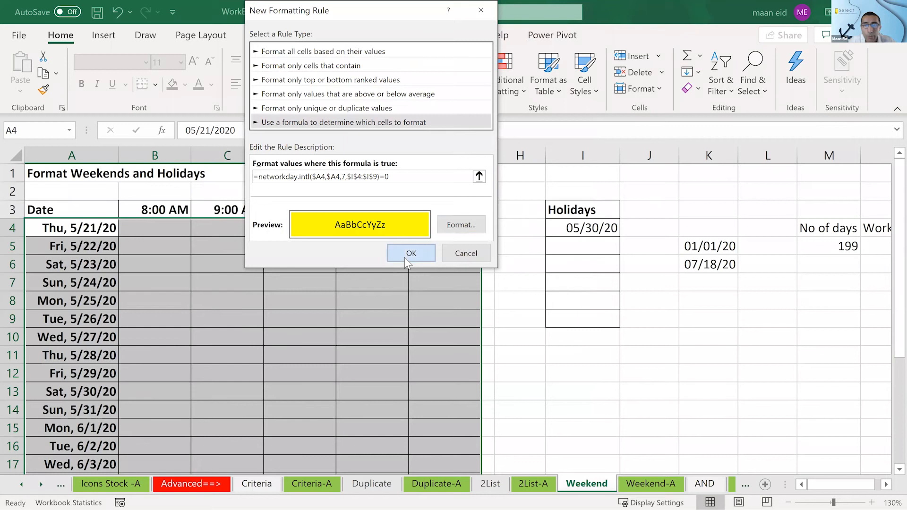
left_click(409, 253)
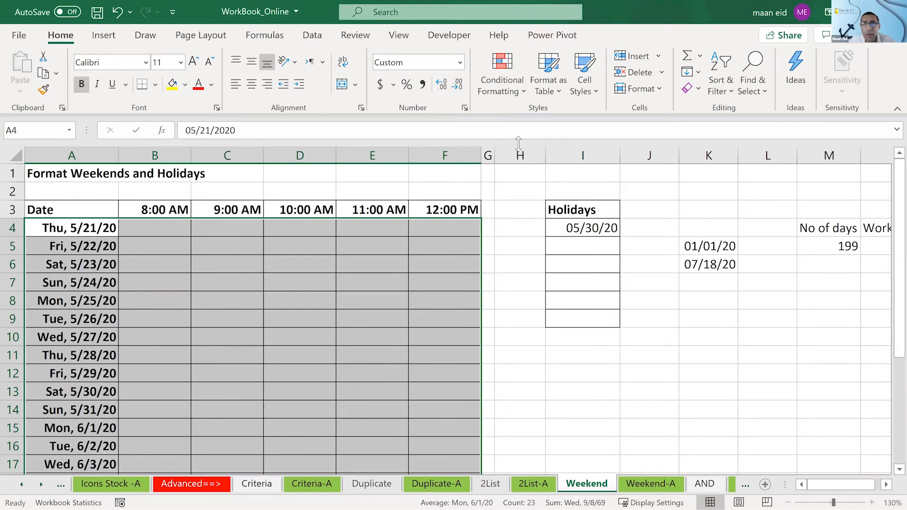
- Correct the function name in the existing A4:F26 rule to networkdays.intl and apply the edited rule
left_click(504, 68)
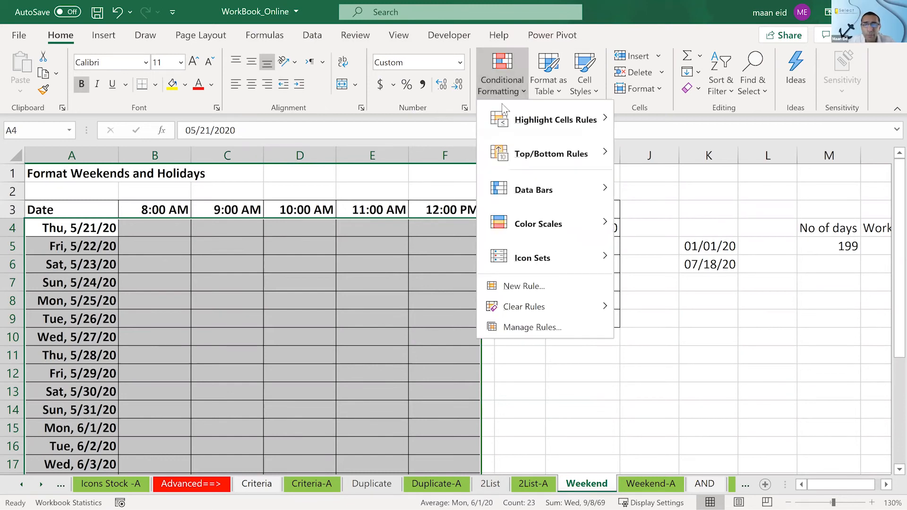
left_click(510, 327)
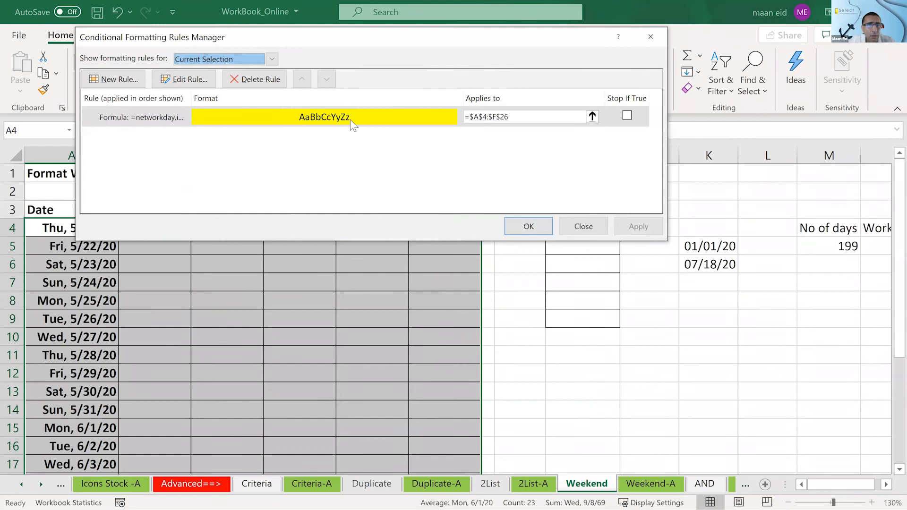
left_click(351, 123)
double_click(351, 122)
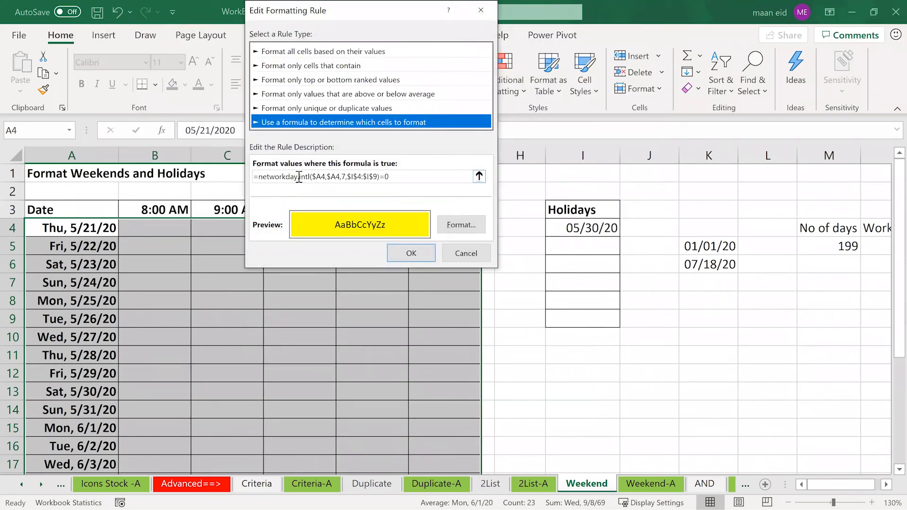
left_click_drag(297, 176, 260, 283)
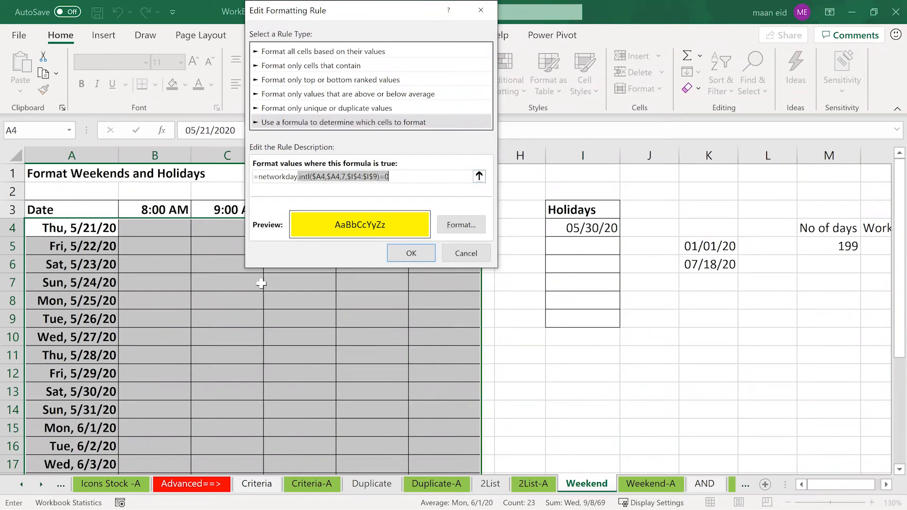
left_click(298, 177)
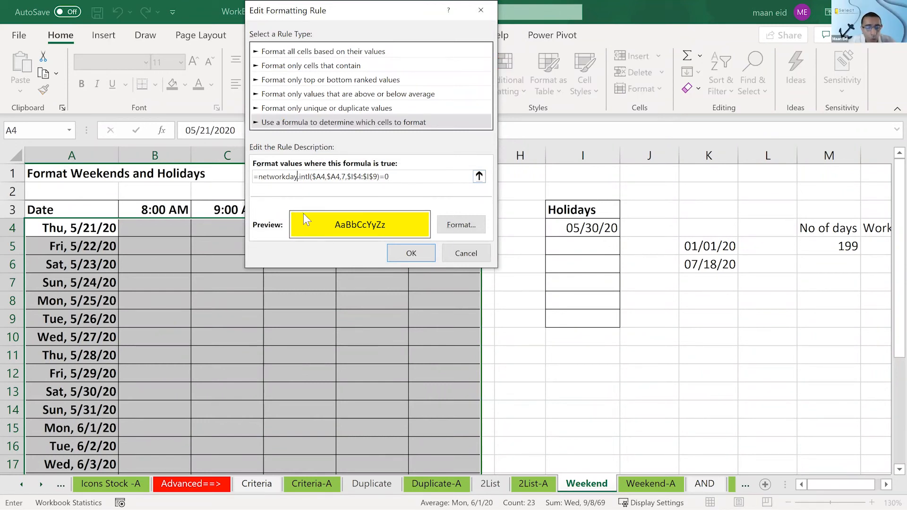
type("s")
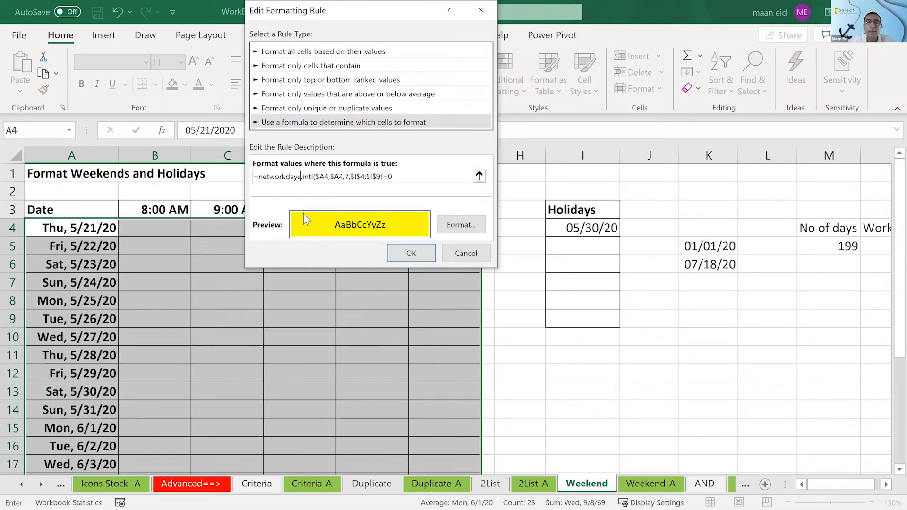
left_click(408, 254)
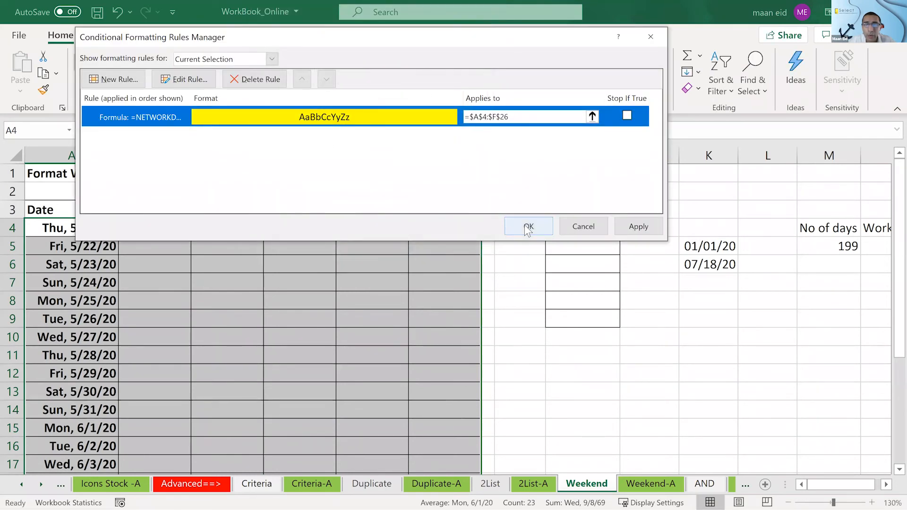
left_click(528, 228)
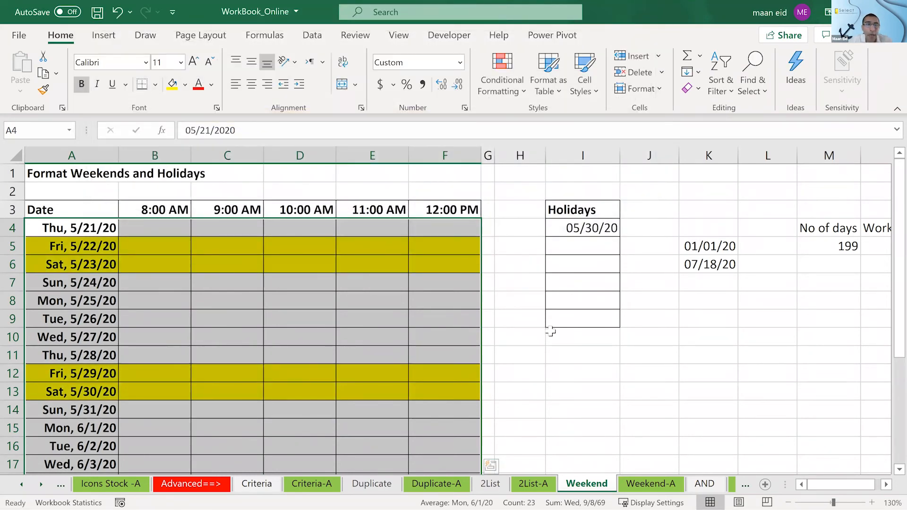
- Compare the holiday in I4 with the date in A13, and change the I4 holiday to 05/31/2020
left_click(578, 228)
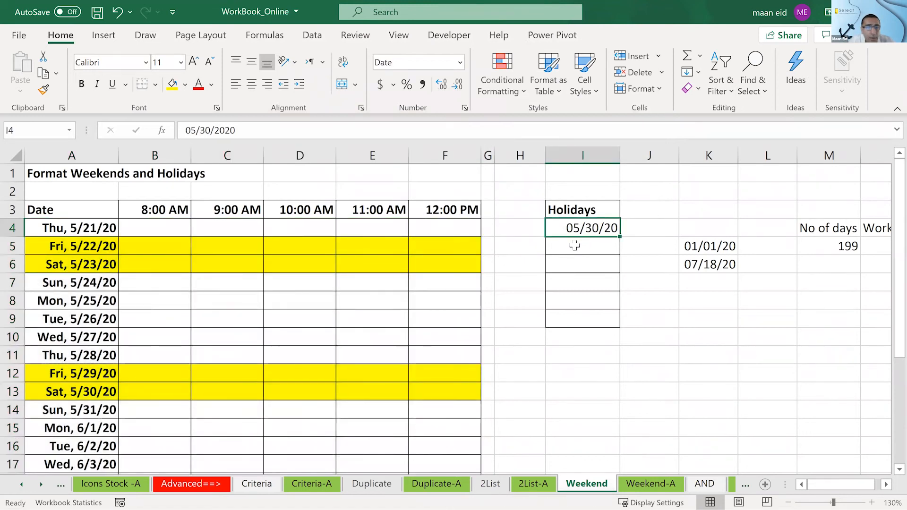
left_click(58, 392)
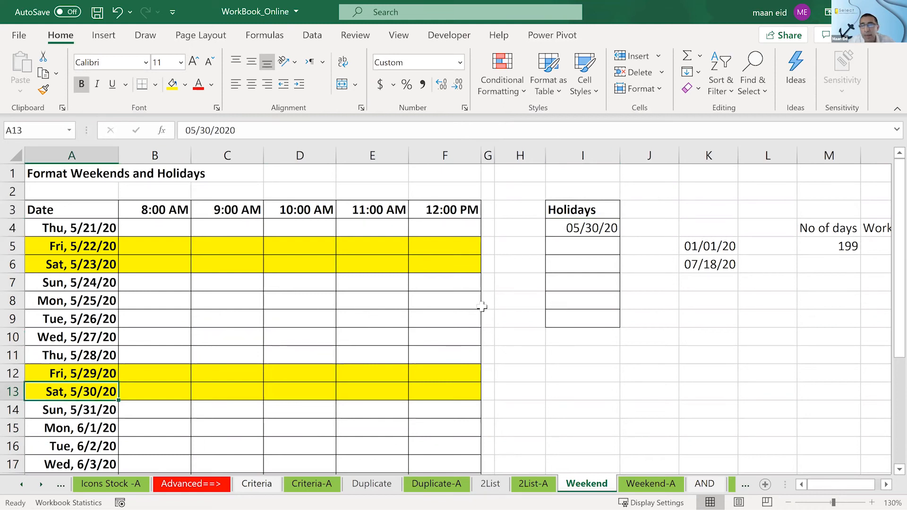
left_click(597, 227)
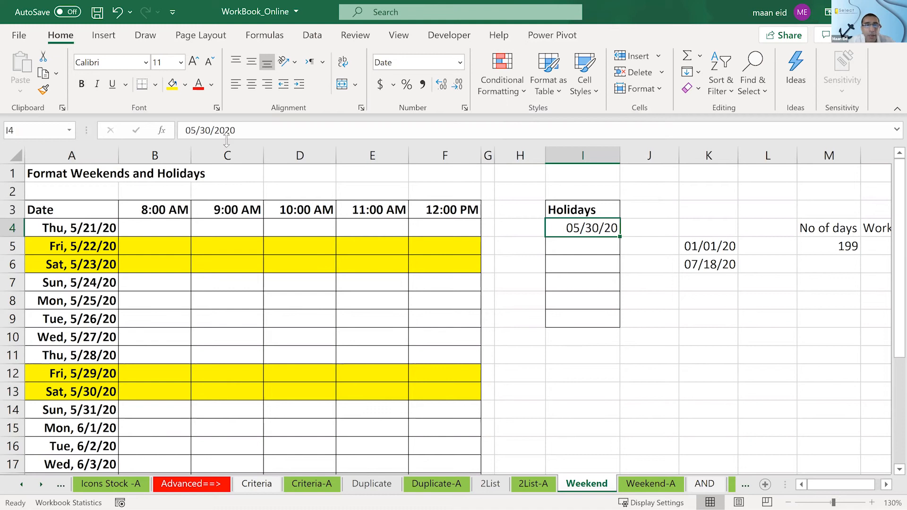
left_click(208, 130)
key("BackSpace")
type("1")
key("Return")
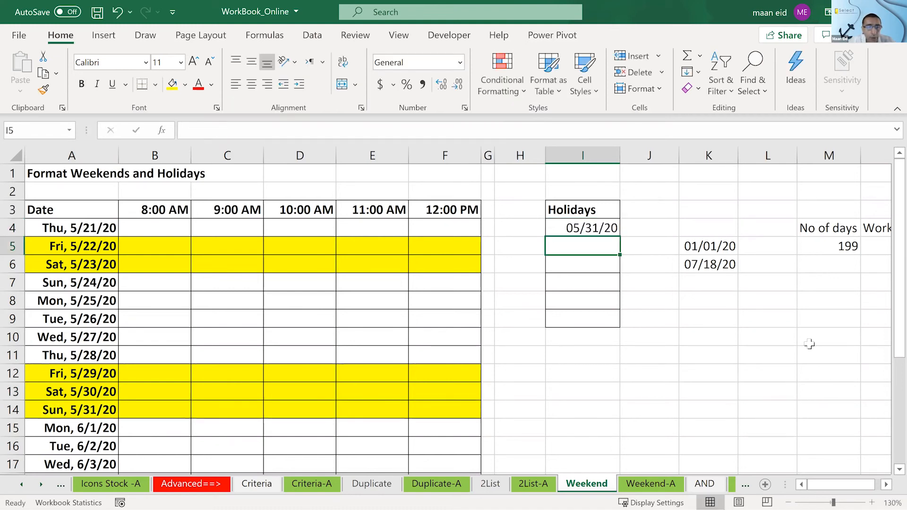
- Change the holiday in I4 to 06/1/2020, the Monday date in A15, and check the neighbouring date rows
left_click(100, 392)
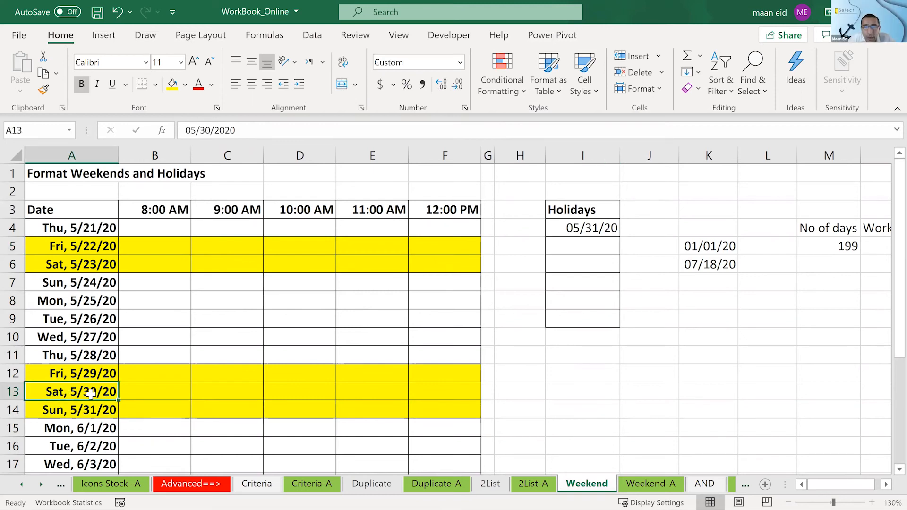
left_click(87, 420)
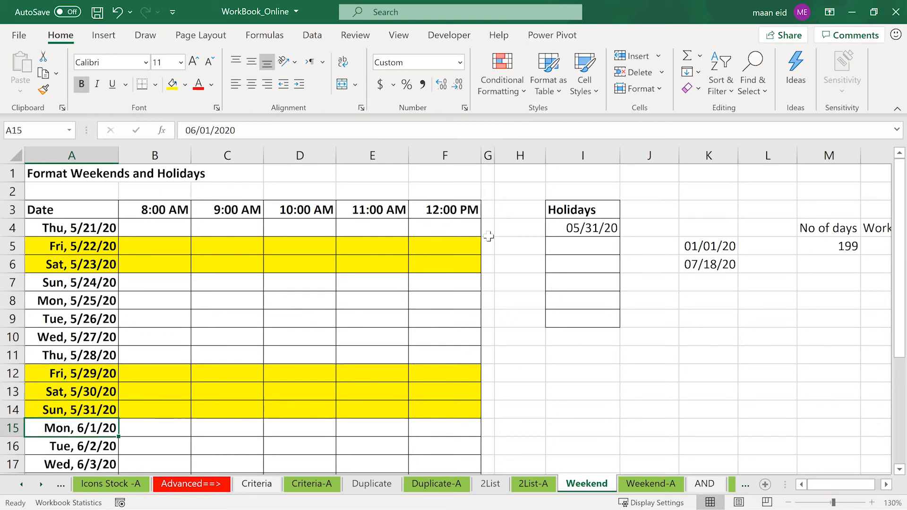
left_click(565, 229)
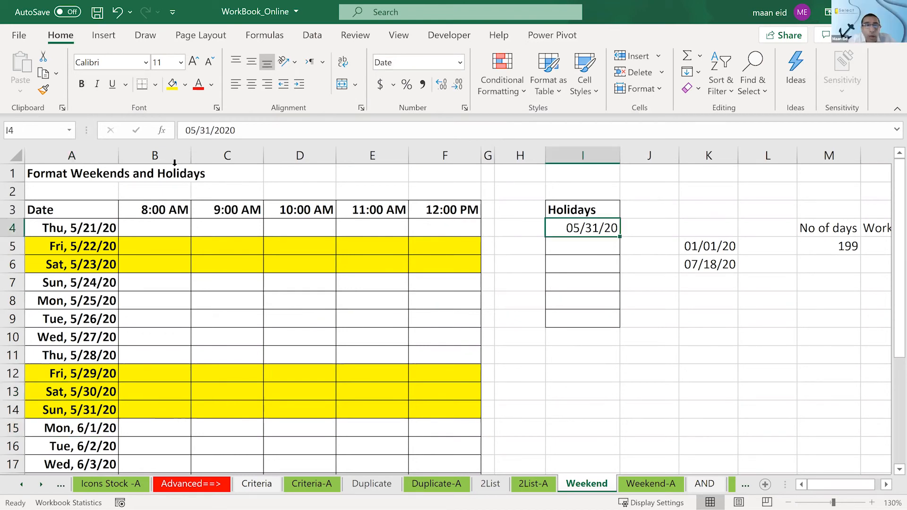
left_click(195, 130)
type("6")
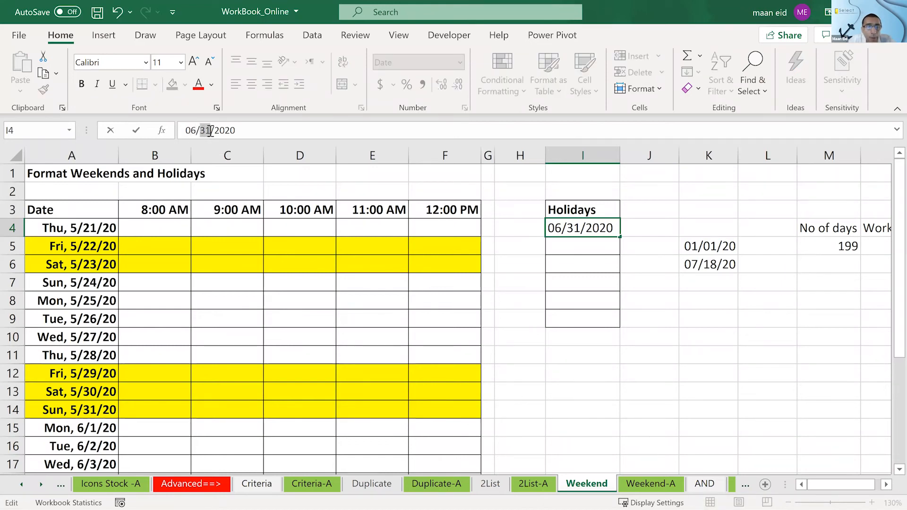
key("BackSpace")
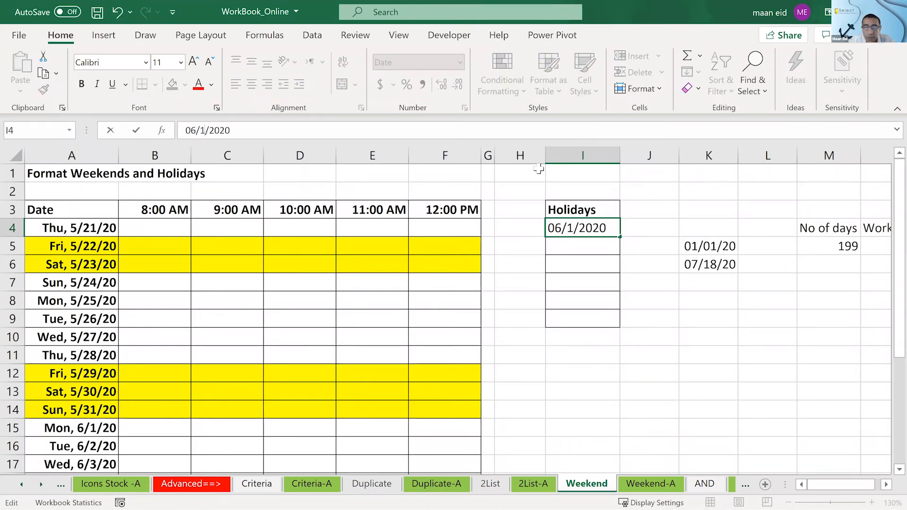
key("Return")
left_click(97, 408)
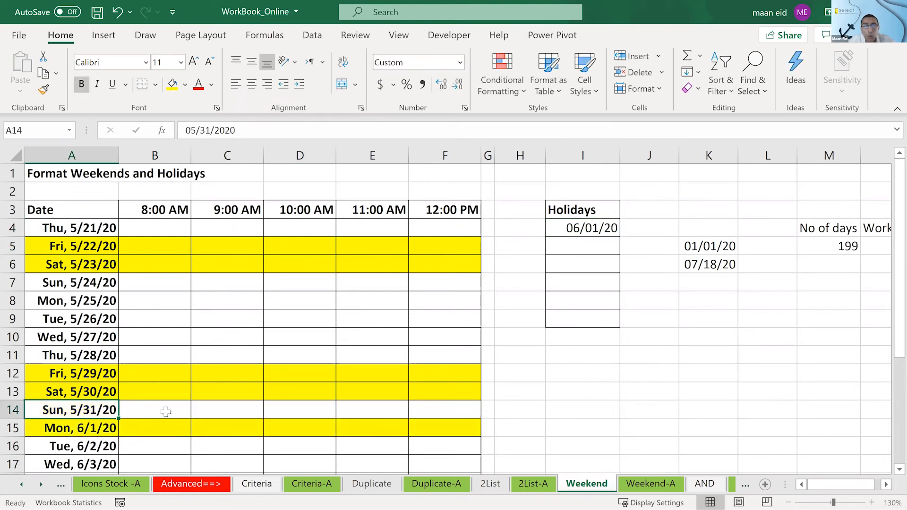
- Extend the holiday list from I4 down to I6 with the consecutive dates 06/02/20 and 06/03/20
scroll(520, 236, "down", 1)
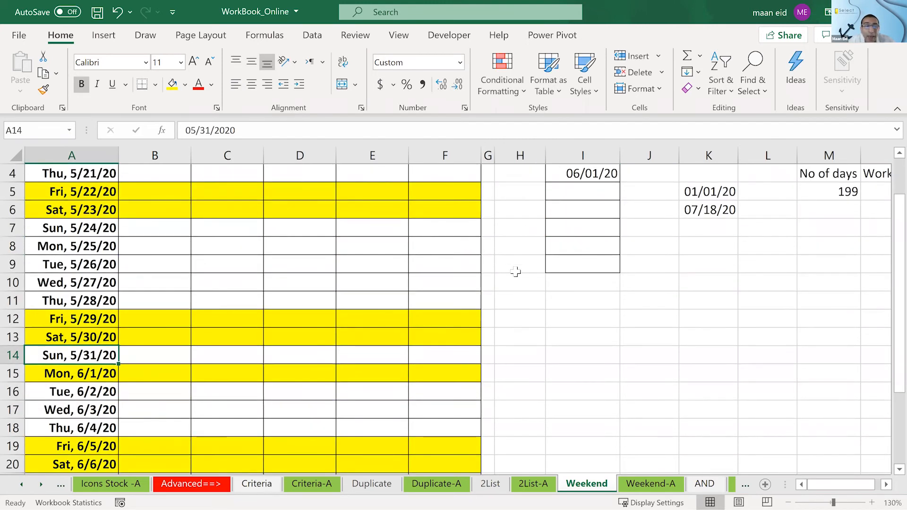
left_click(604, 175)
left_click_drag(620, 182, 620, 197)
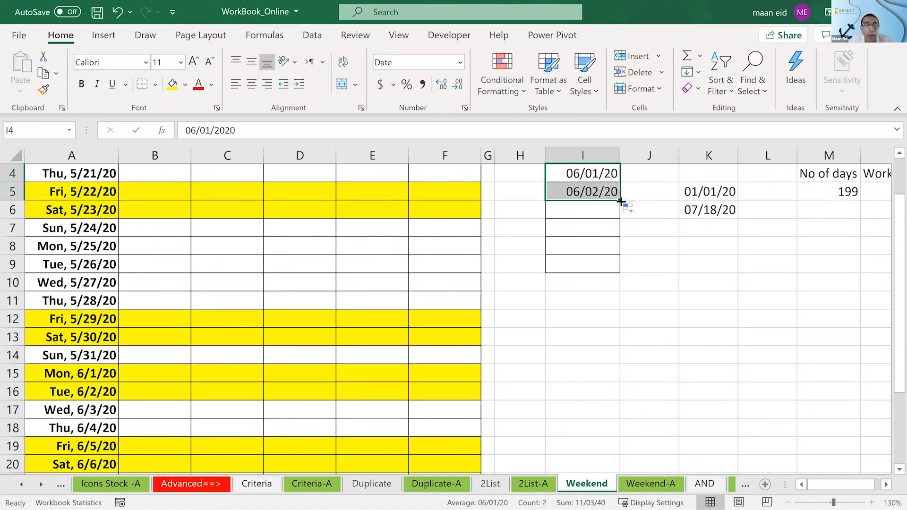
left_click_drag(620, 197, 621, 210)
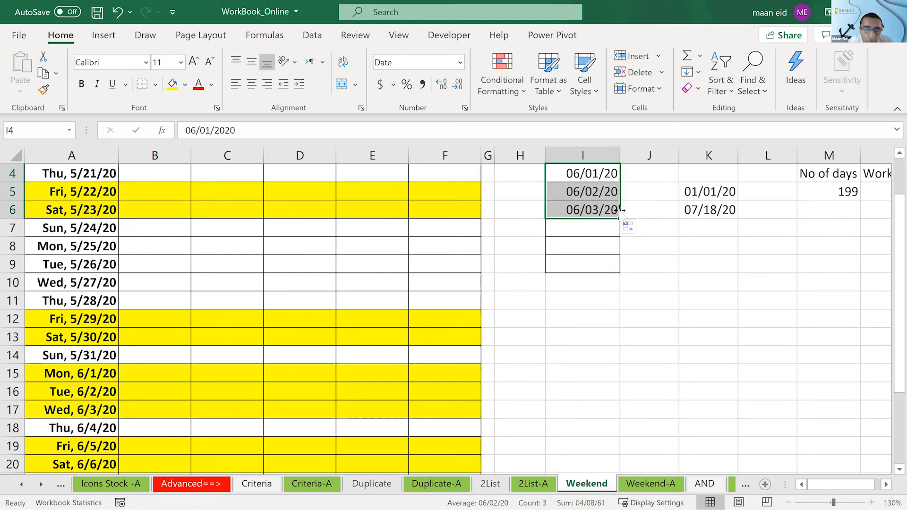
- Open the Filter sheet at the end of the workbook
left_click(41, 485)
left_click(41, 484)
left_click(41, 484)
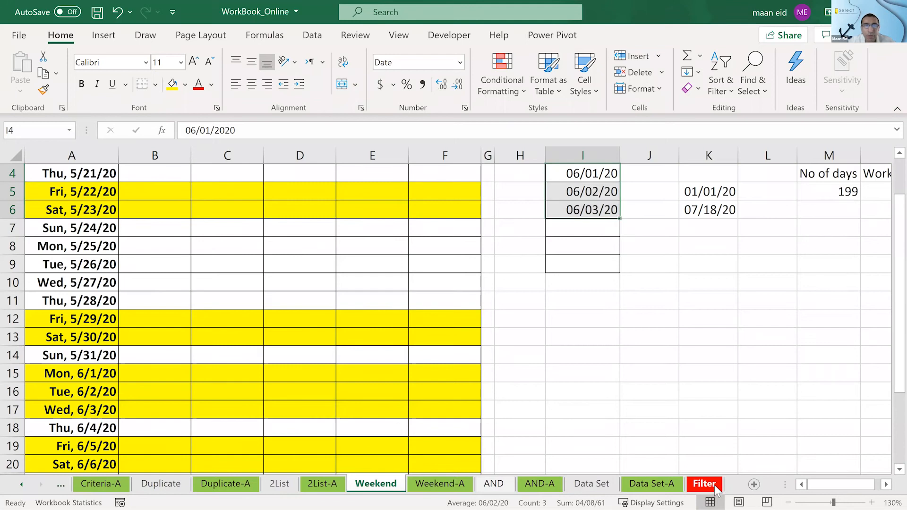
left_click(447, 341)
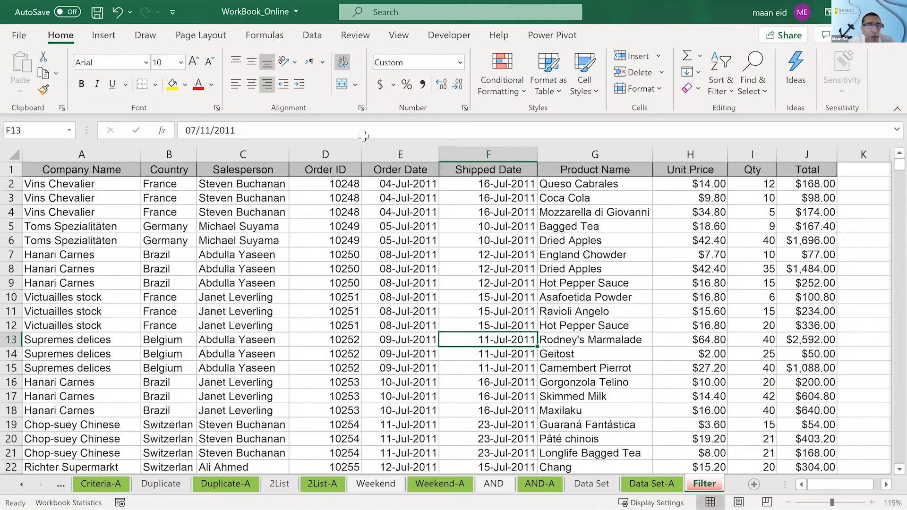
- Examine the extent of the order data by going to the last Salesperson record and returning to the header
left_click(261, 284)
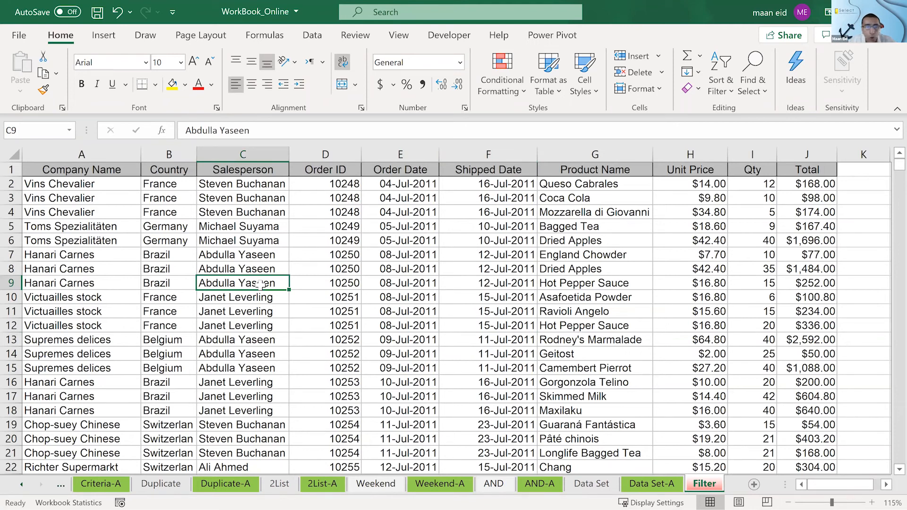
key("ctrl+Down")
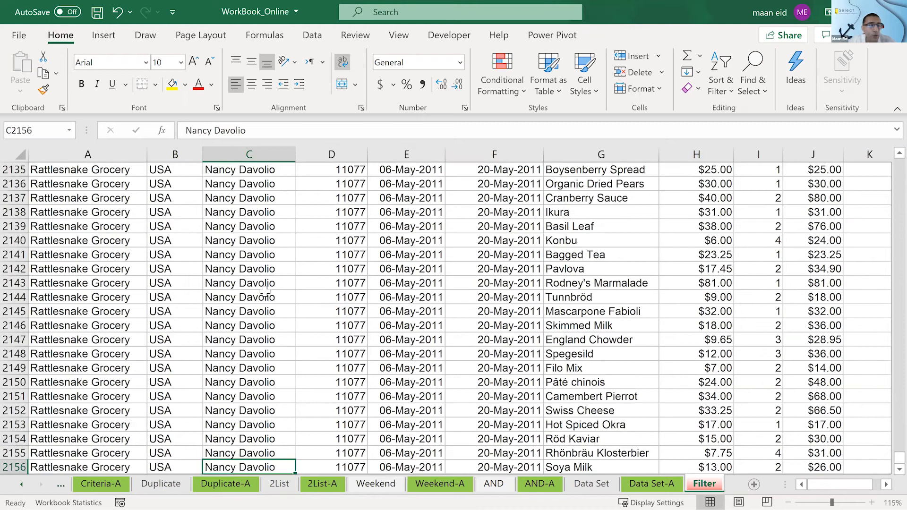
scroll(266, 290, "down", 1)
scroll(266, 290, "up", 15)
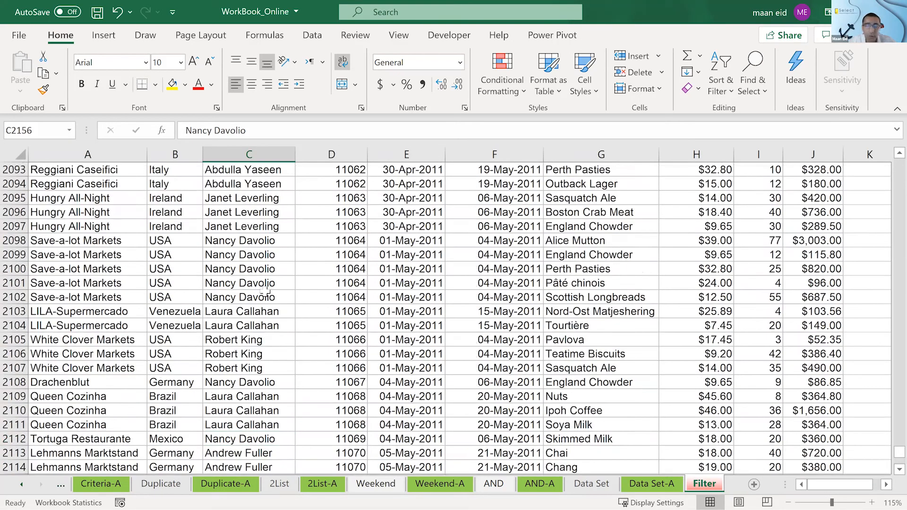
scroll(265, 290, "up", 14)
key("ctrl+Up")
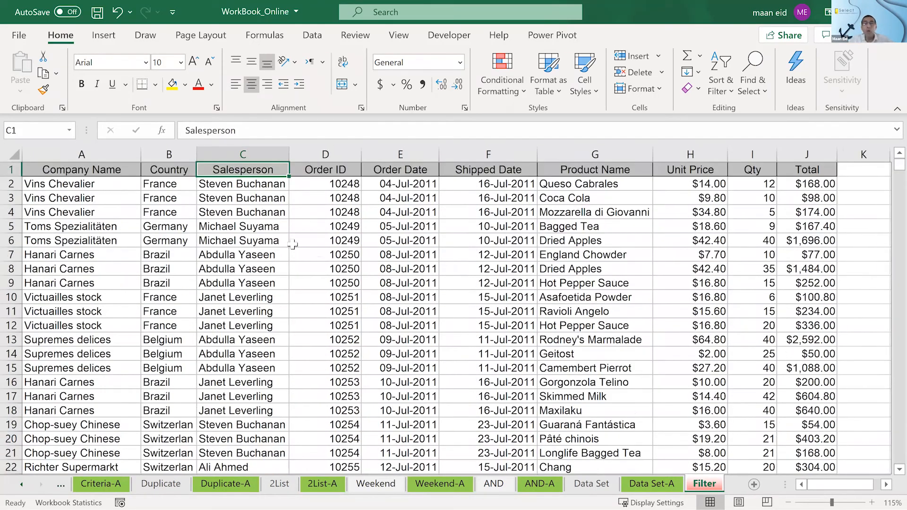
- Turn on filtering for the order table so every header gets a filter control
left_click(324, 265)
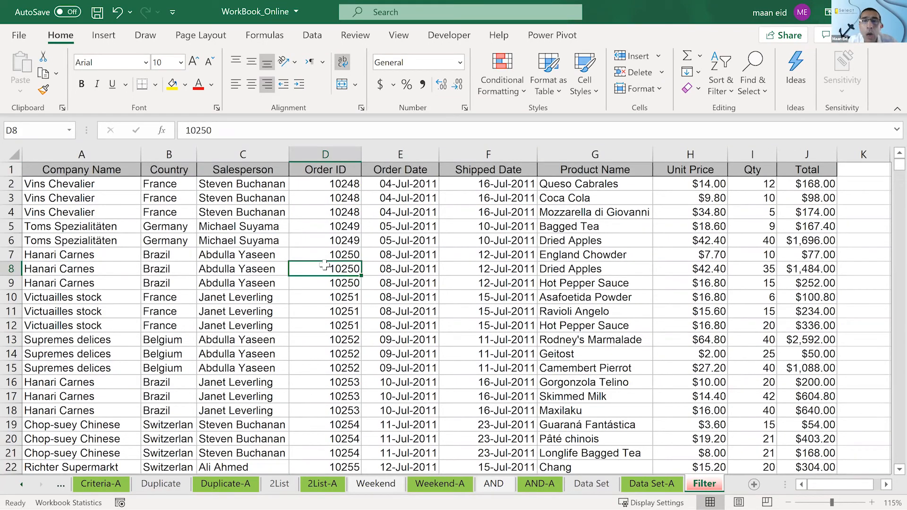
key("alt+shift")
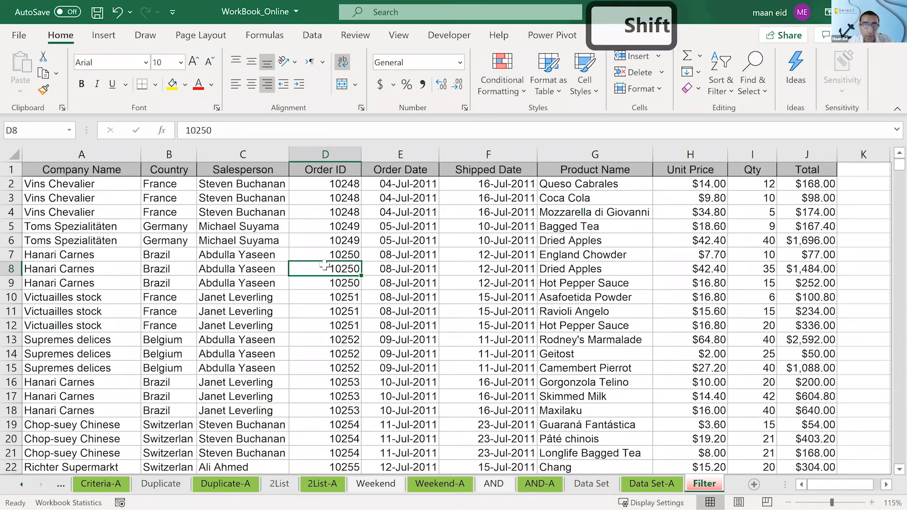
key("ctrl+alt+shift+h")
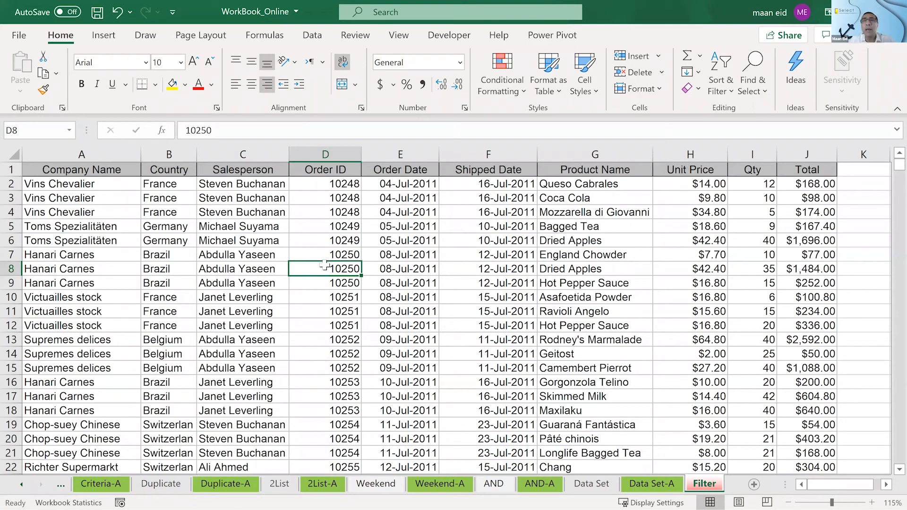
left_click(181, 436)
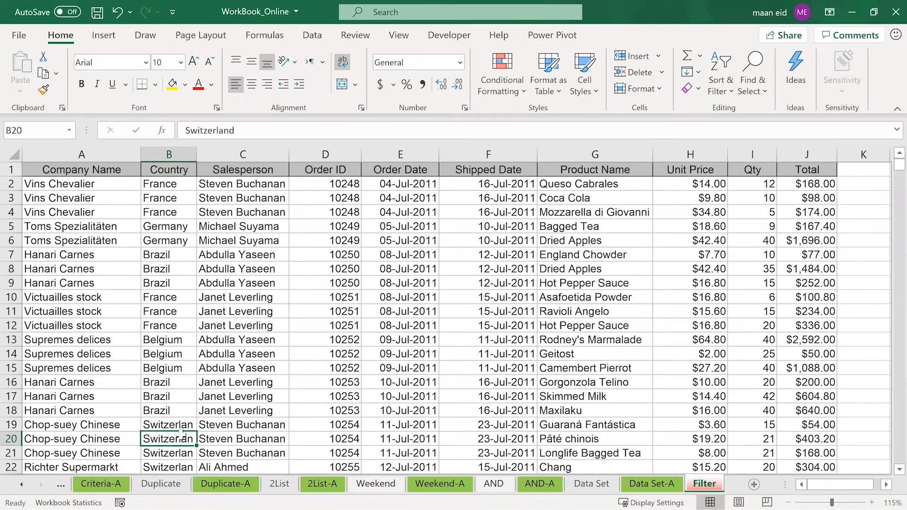
left_click(292, 260)
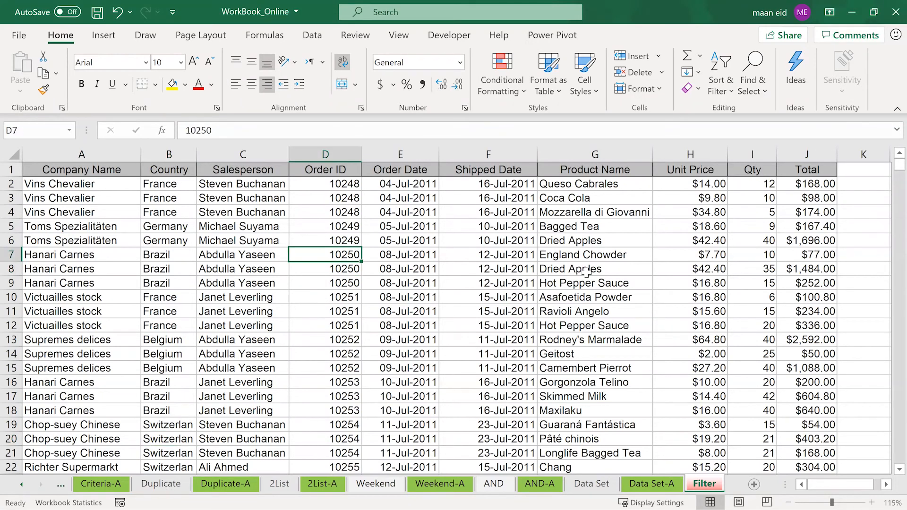
key("shift")
key("ctrl+shift+l")
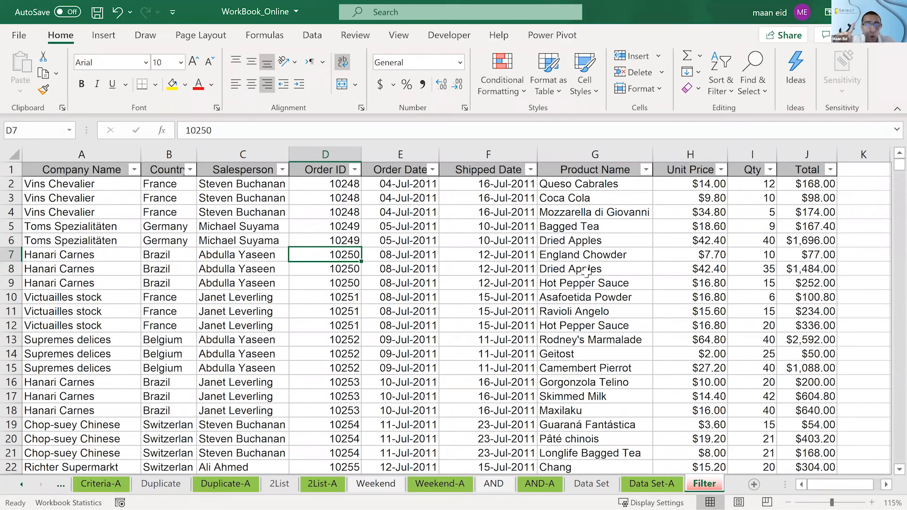
- Toggle the order table's filter off and on again twice
key("shift")
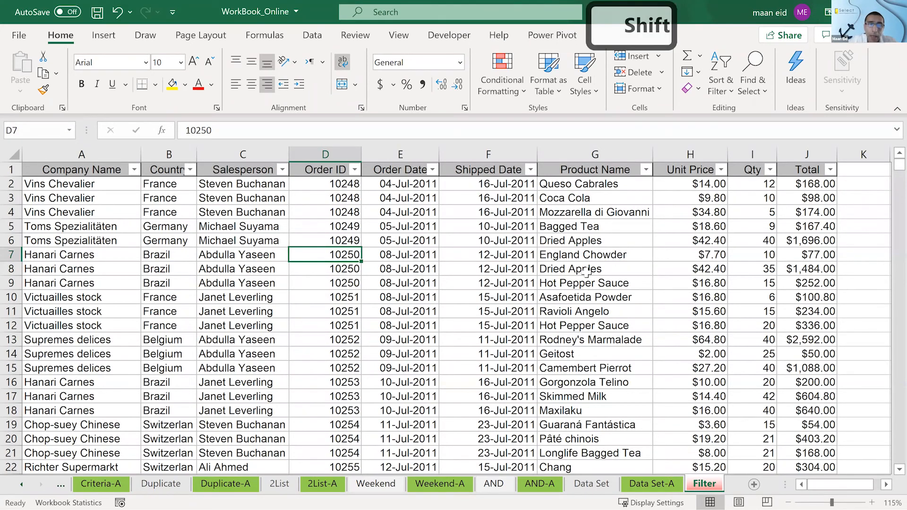
key("ctrl+shift+l")
key("ctrl+shift+l")
key("ctrl+shift+l")
key("ctrl+shift+l")
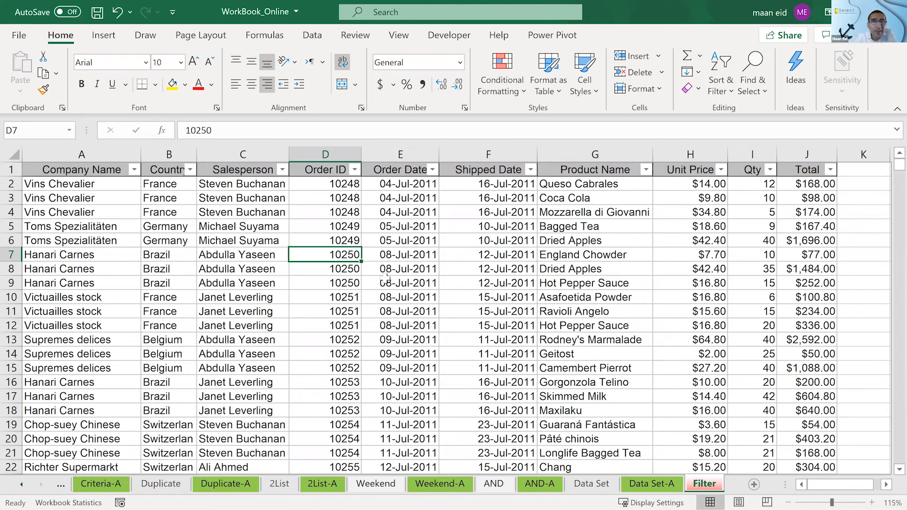
- Widen the Country column so that its longest country names fit
left_click(399, 282)
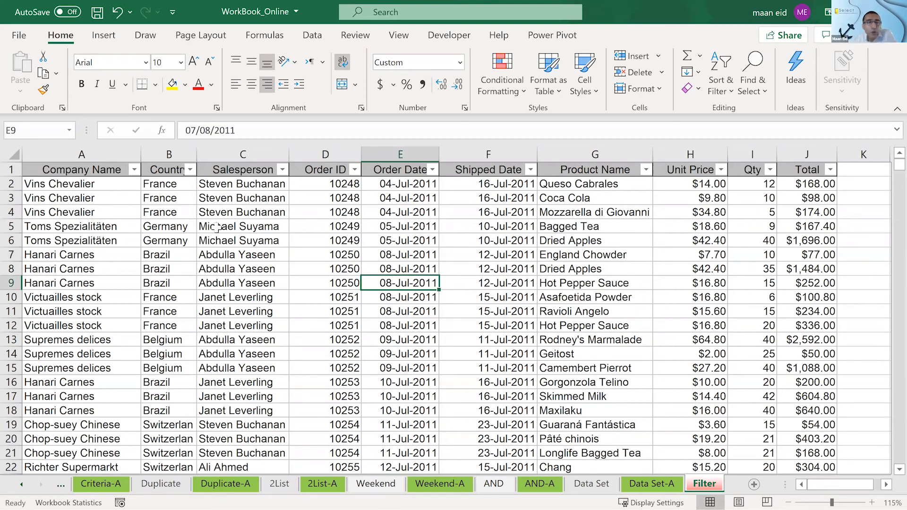
left_click_drag(200, 159, 205, 159)
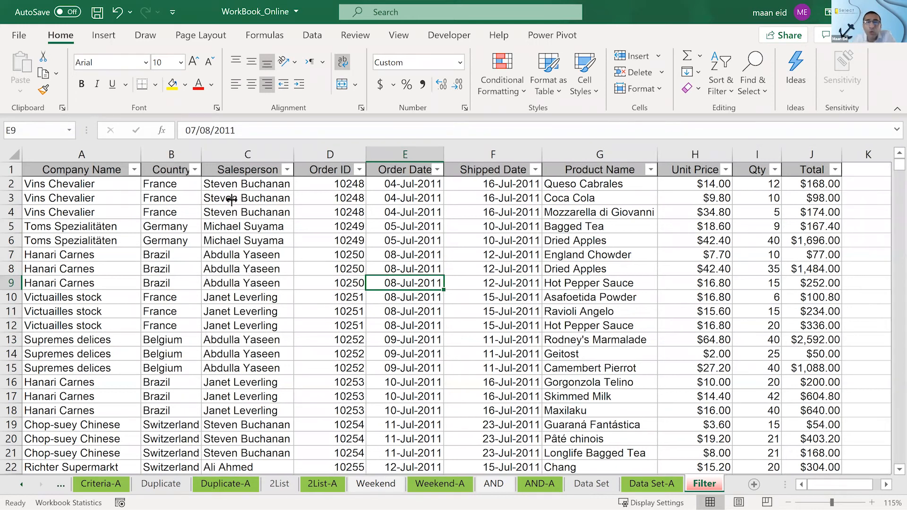
left_click(225, 231)
left_click(63, 187)
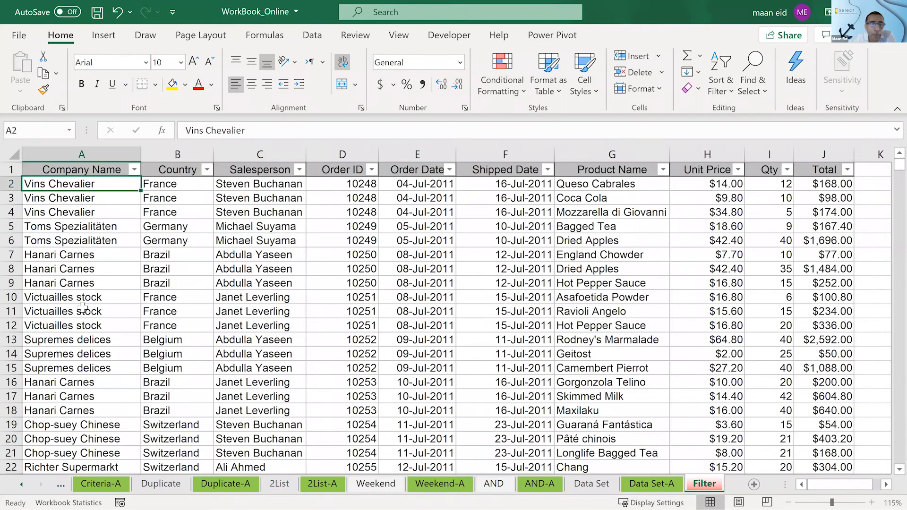
left_click_drag(84, 309, 87, 380)
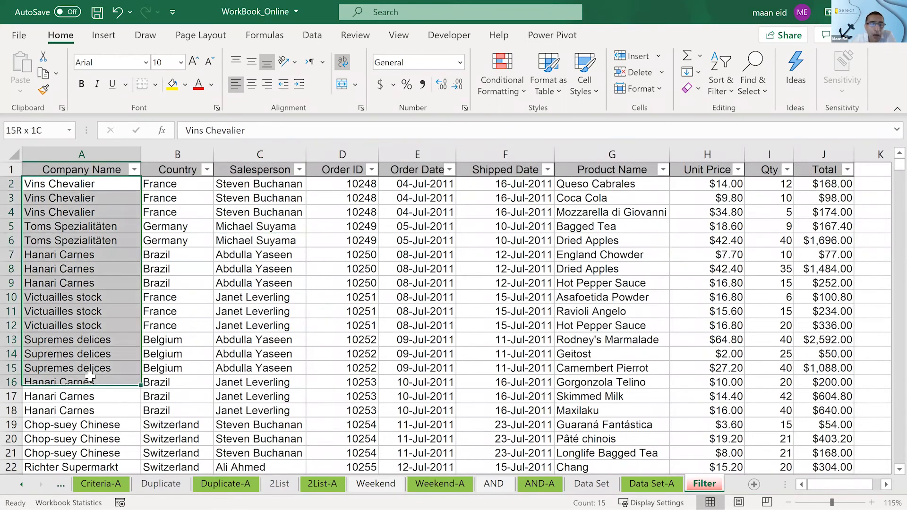
left_click(178, 263)
left_click(177, 212)
left_click(88, 215)
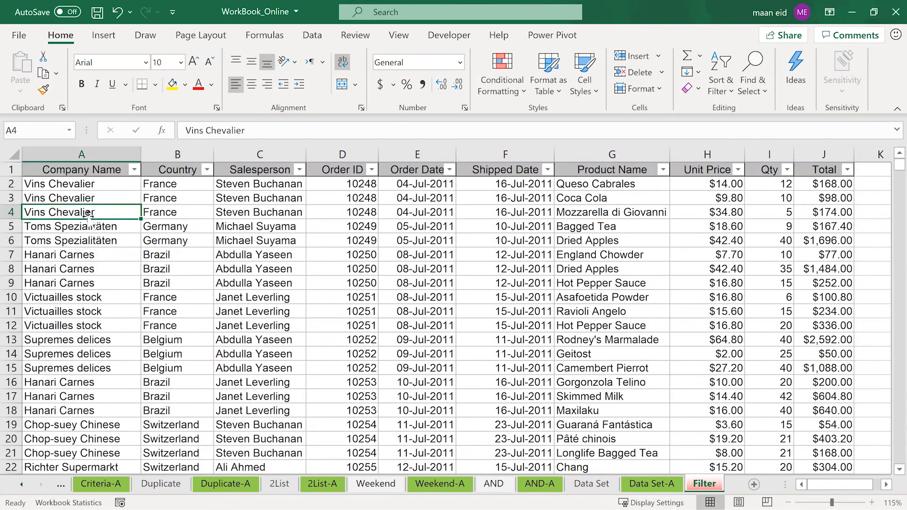
left_click(255, 240)
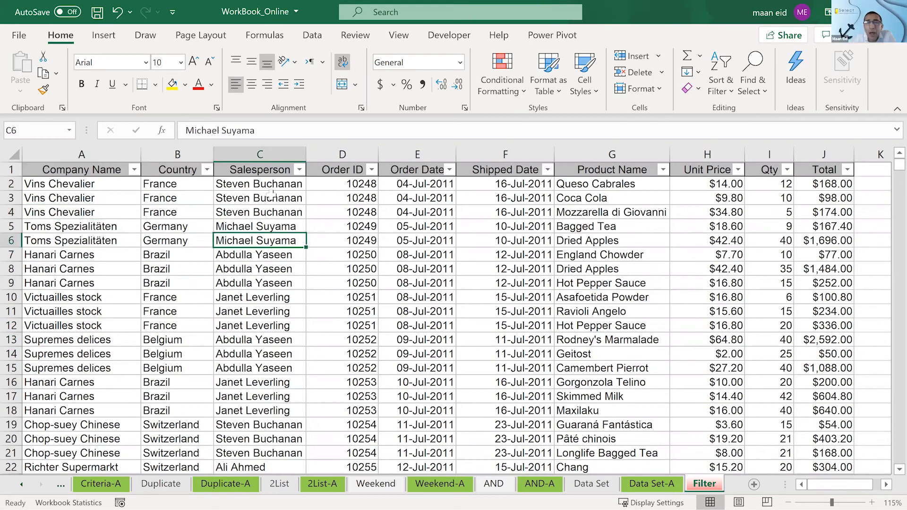
- Review the filter value lists of the Salesperson, Country and Company Name columns without changing any selection
left_click(300, 169)
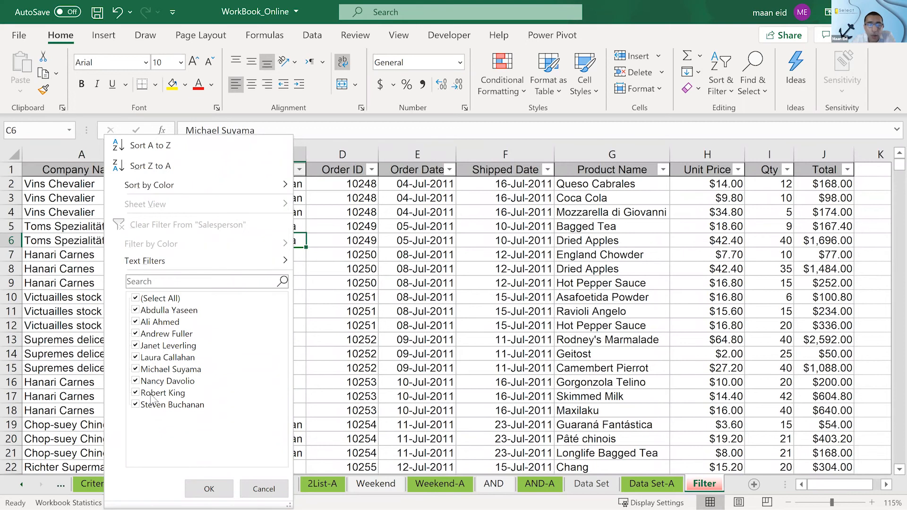
left_click(209, 488)
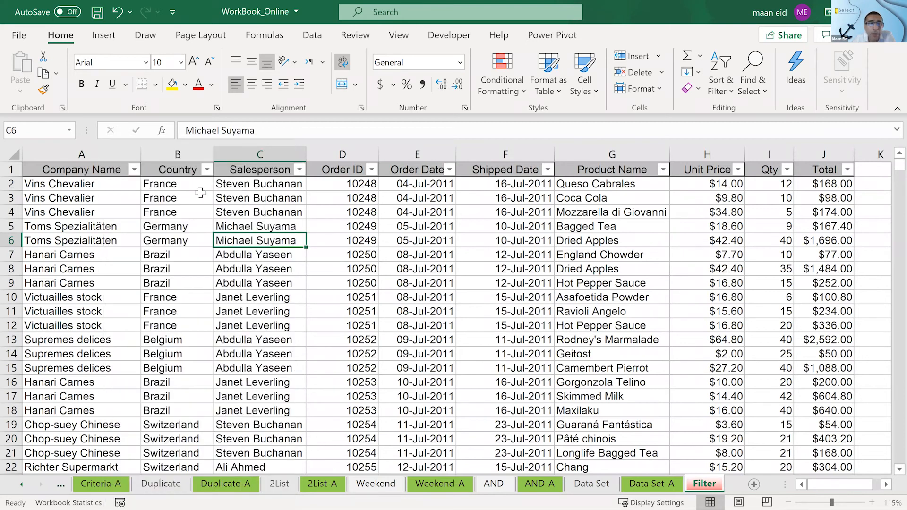
left_click(207, 170)
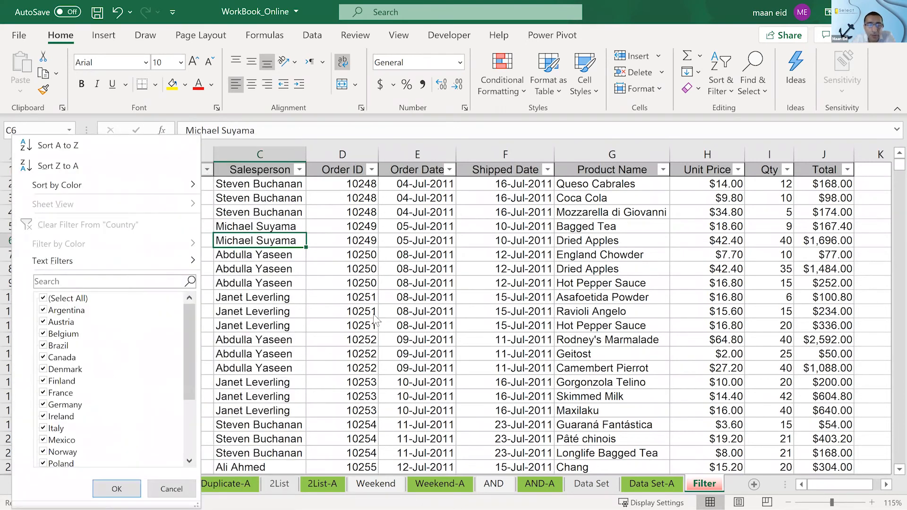
left_click(117, 488)
left_click(135, 170)
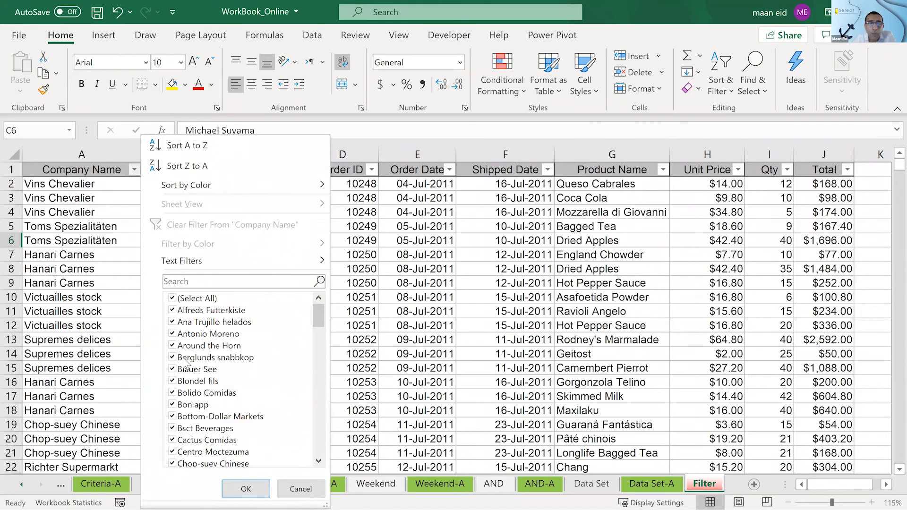
left_click(425, 299)
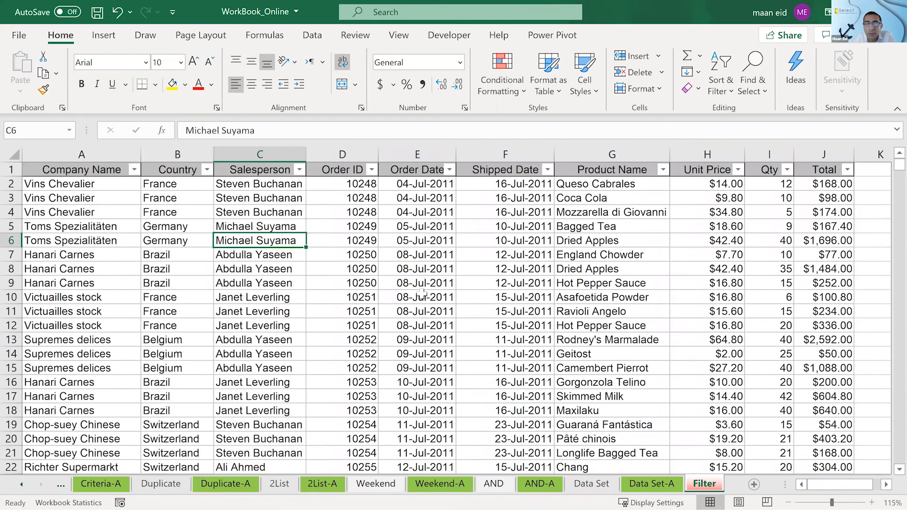
left_click(343, 216)
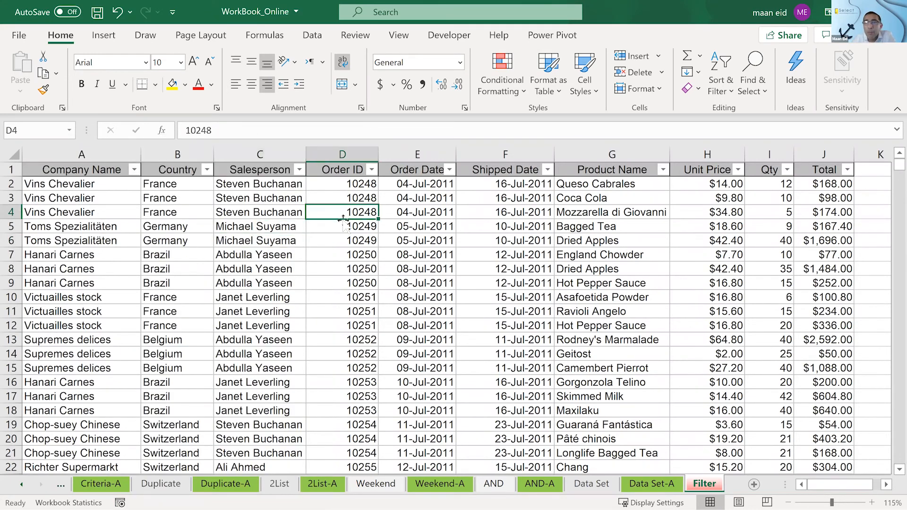
- Examine sample entries in the order table's Order Date, Shipped Date, Product Name, Unit Price, Qty, Total and Salesperson columns
left_click(427, 213)
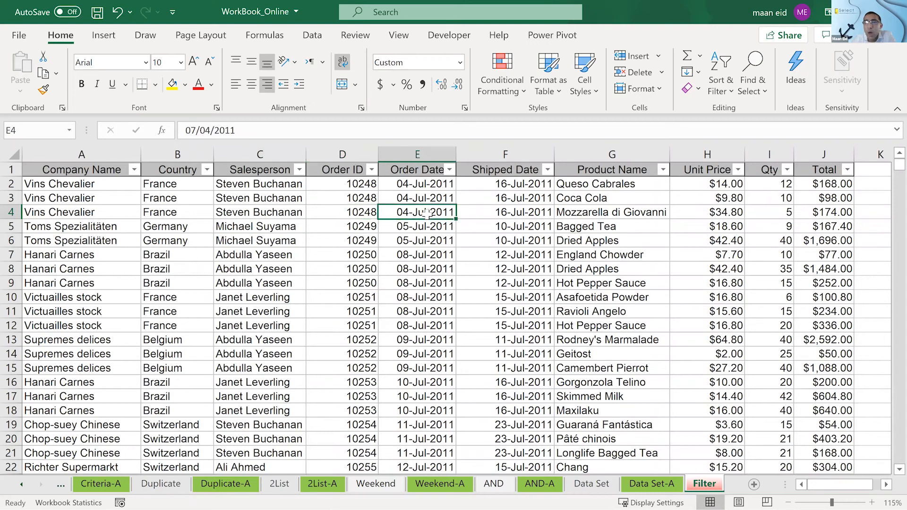
left_click(476, 208)
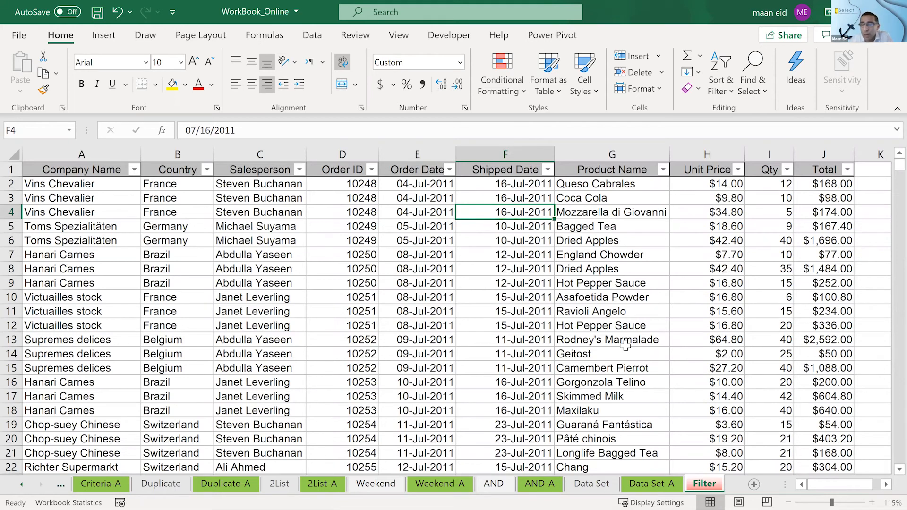
left_click(614, 229)
left_click(610, 312)
left_click(610, 351)
scroll(611, 348, "down", 6)
left_click(608, 343)
scroll(745, 347, "up", 6)
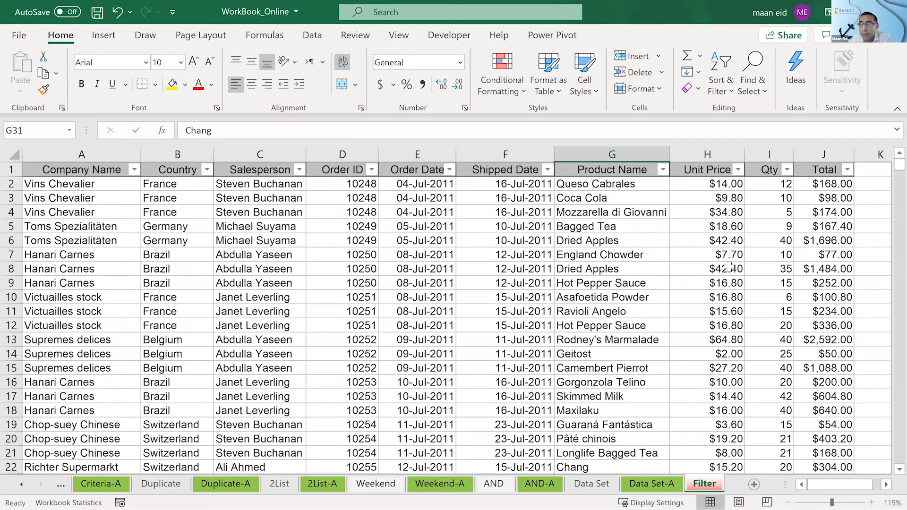
left_click(697, 198)
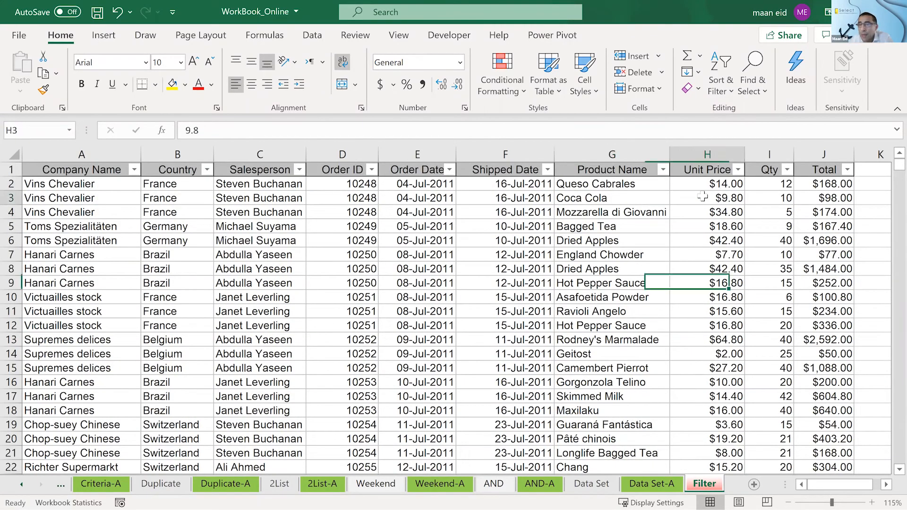
left_click(762, 200)
left_click(821, 199)
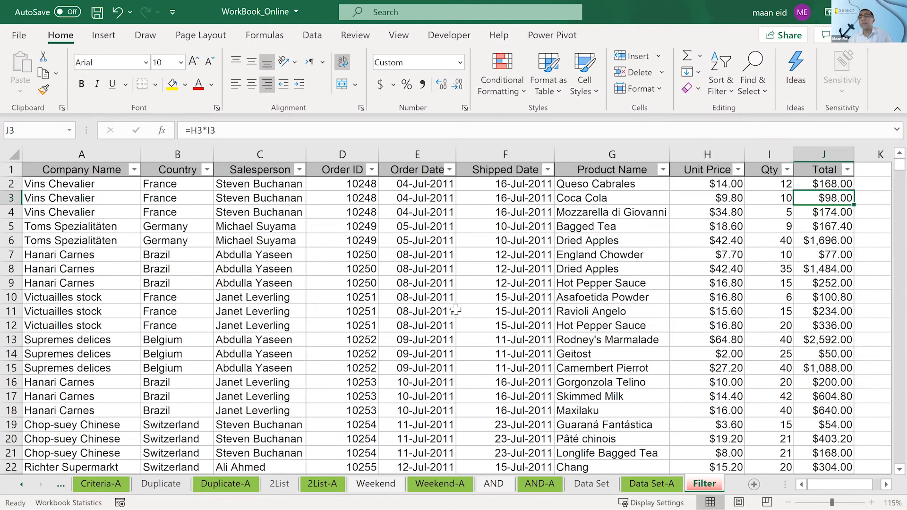
left_click(221, 229)
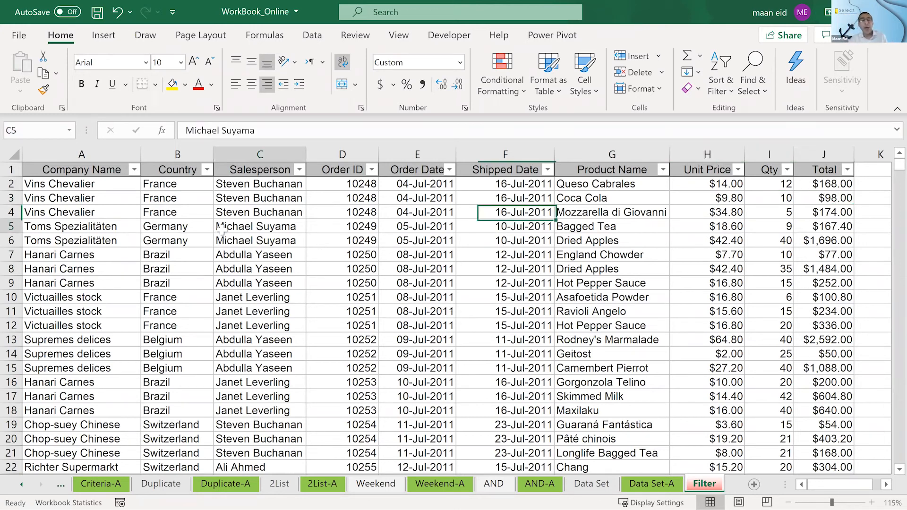
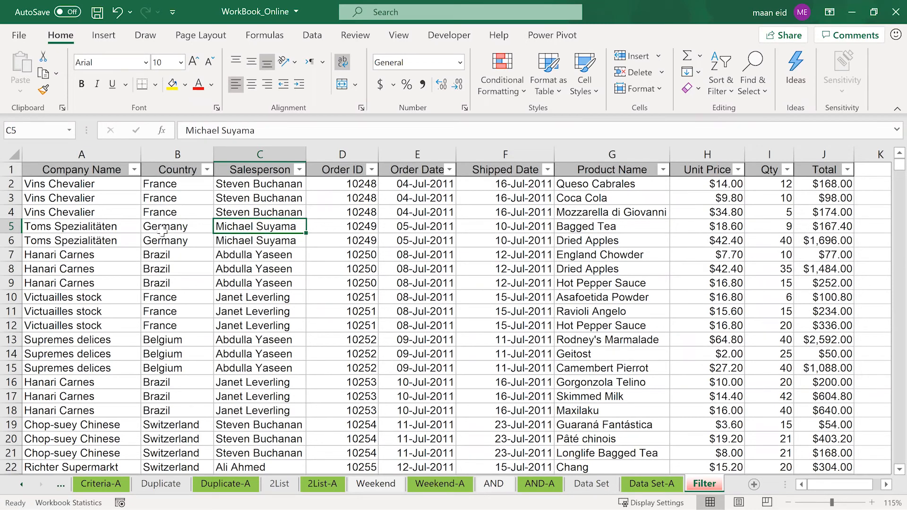
- Filter the Country column to show only France
left_click(207, 170)
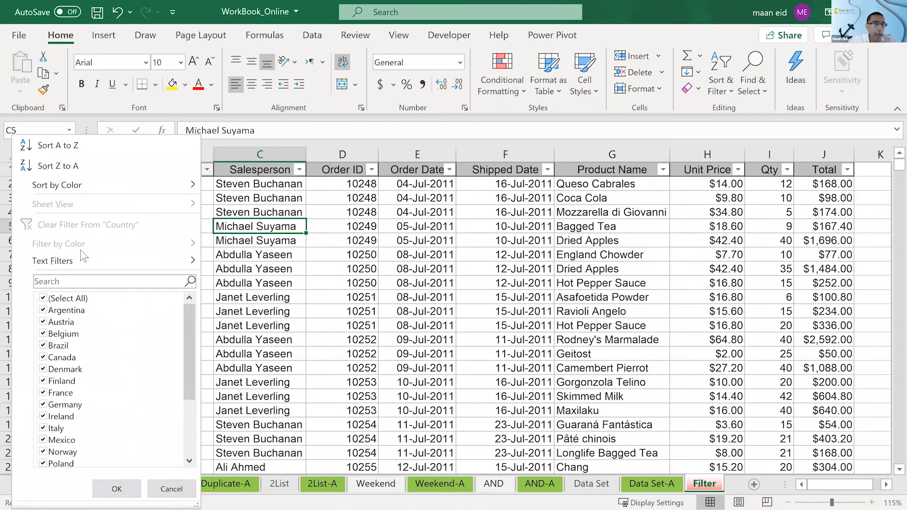
left_click(44, 299)
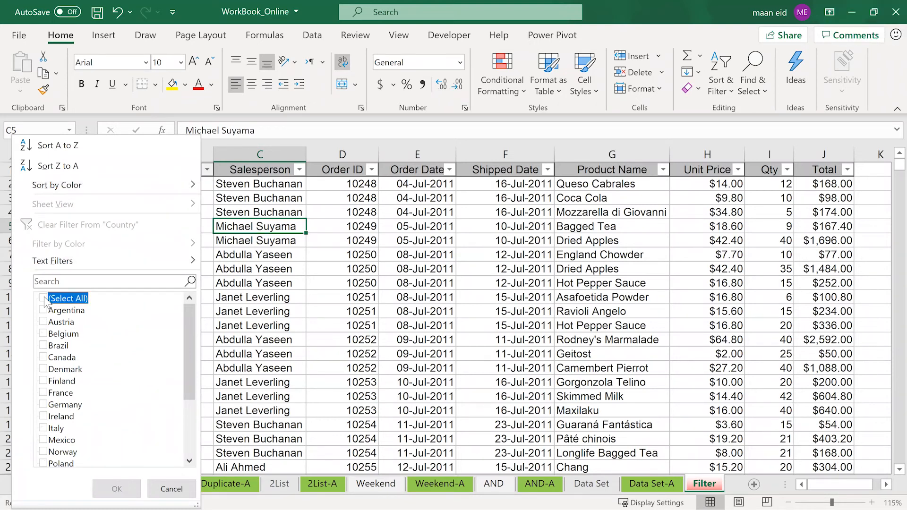
left_click(44, 393)
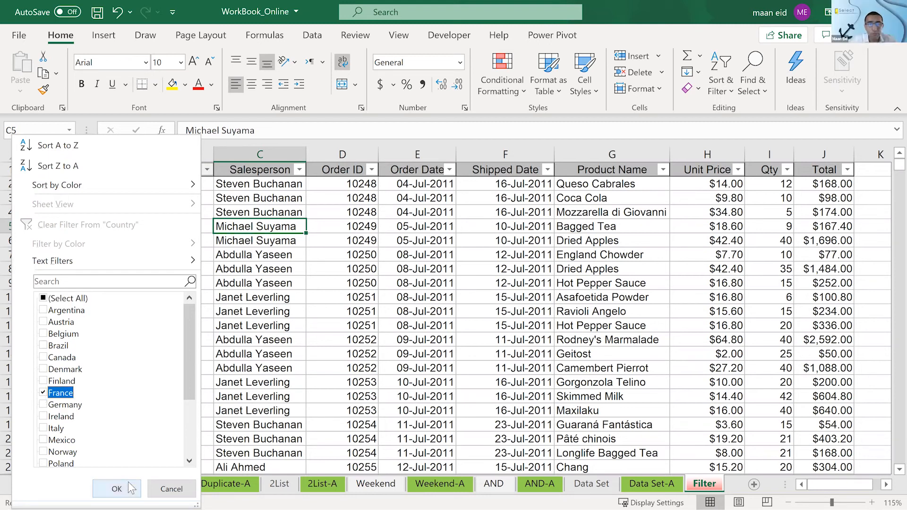
left_click(132, 481)
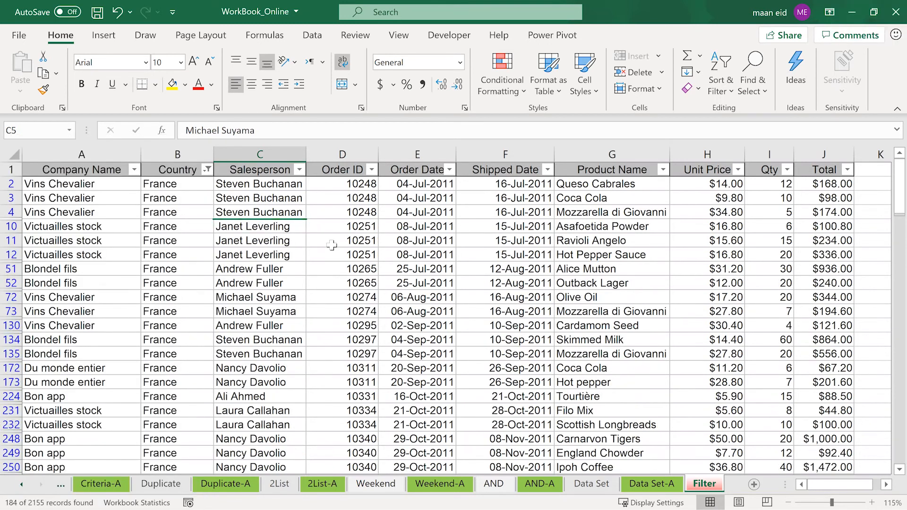
left_click(275, 256)
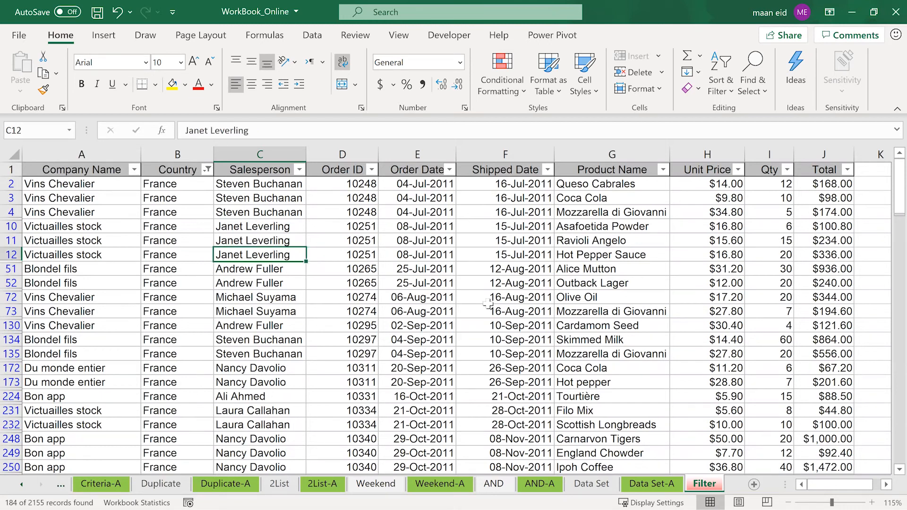
left_click(199, 230)
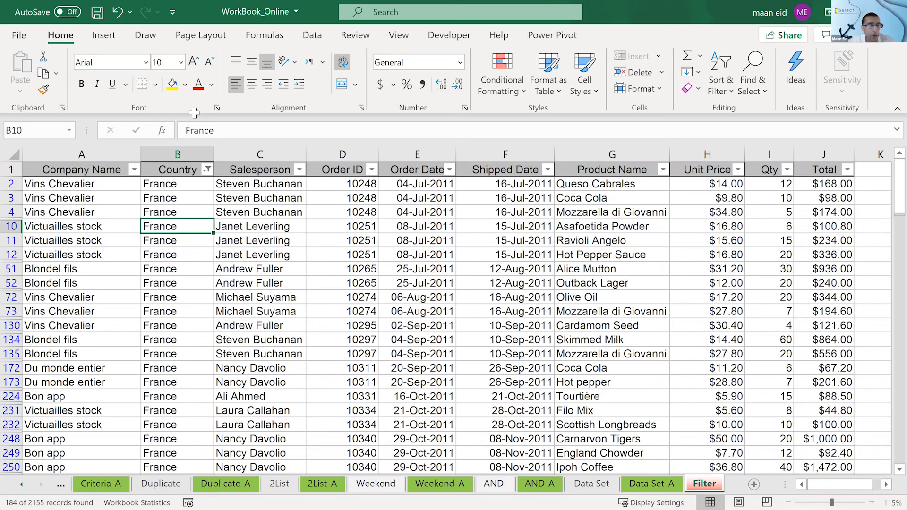
- Filter the Product Name column to Olive Oil only, narrowing the product list with the search text "ol"
left_click(615, 197)
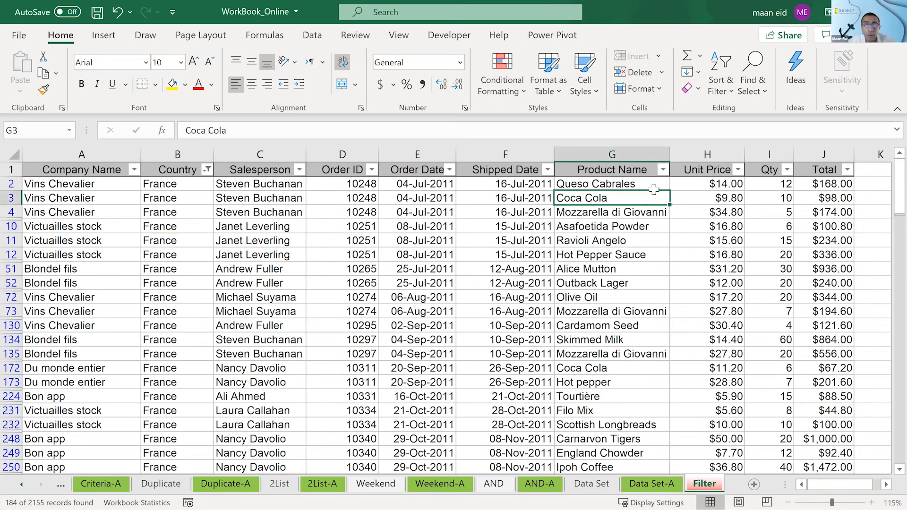
left_click(626, 293)
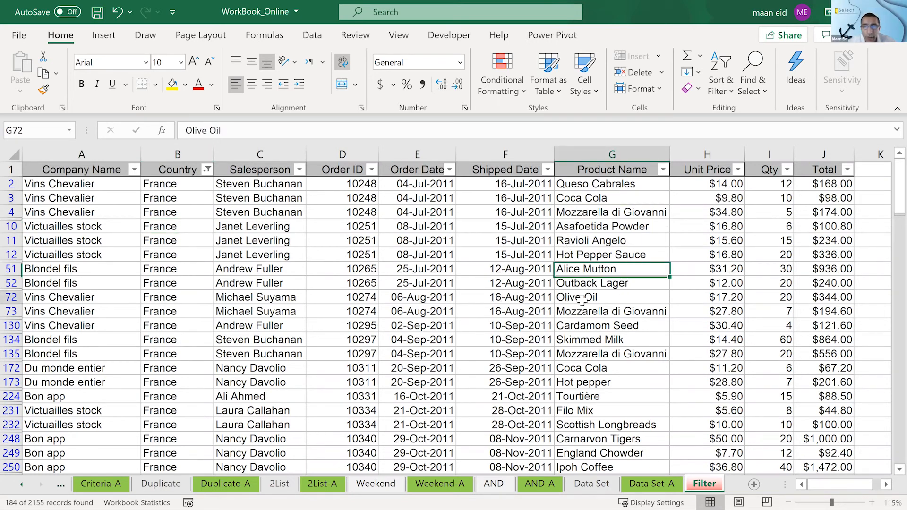
left_click(624, 209)
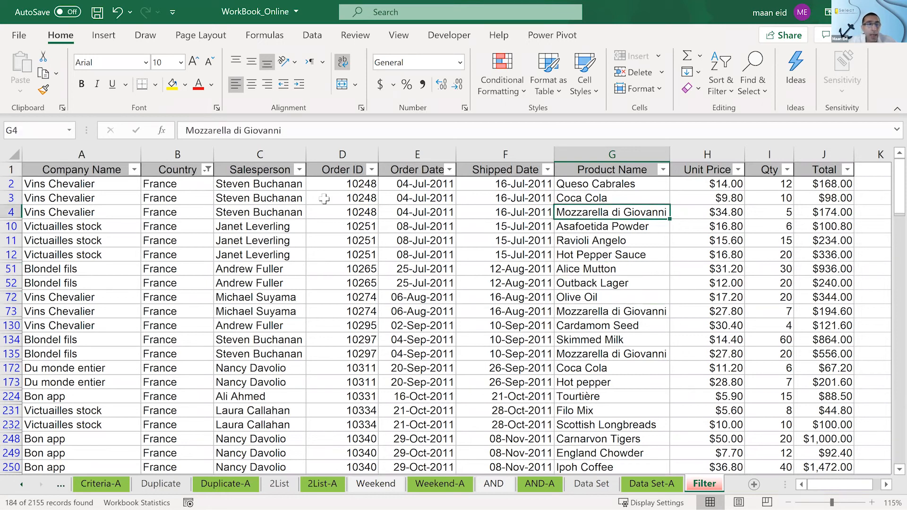
left_click(663, 170)
left_click(506, 300)
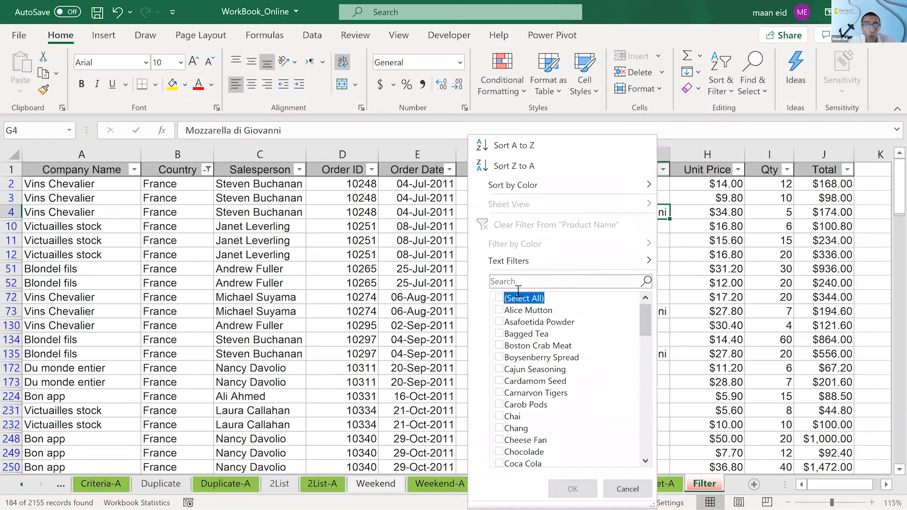
left_click(519, 289)
type("ol")
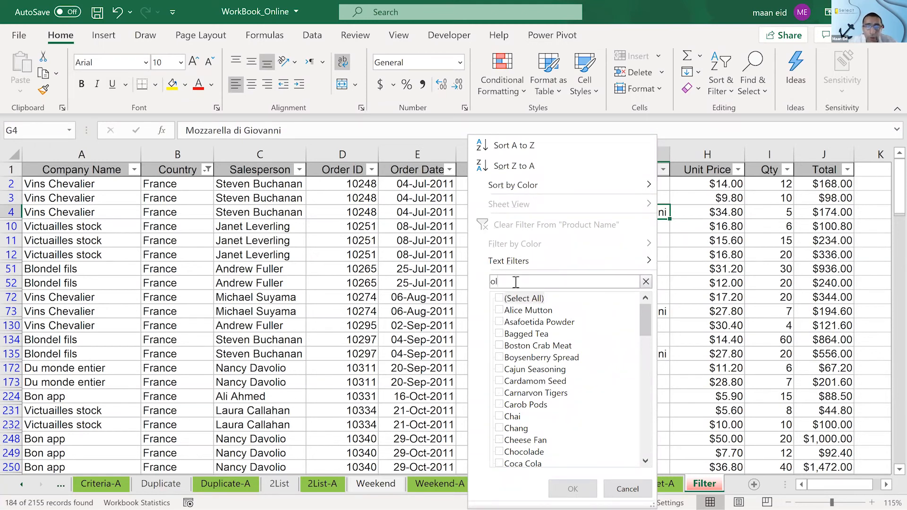
left_click(543, 298)
left_click(520, 358)
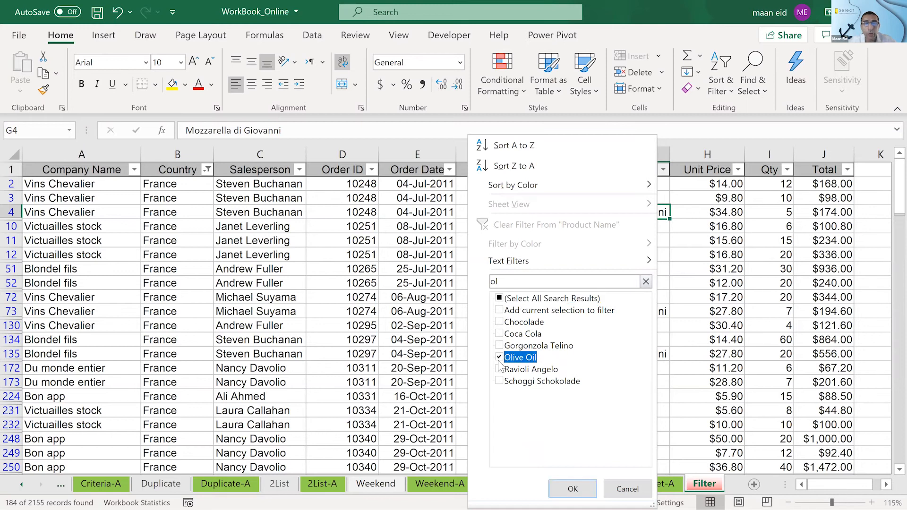
left_click(573, 490)
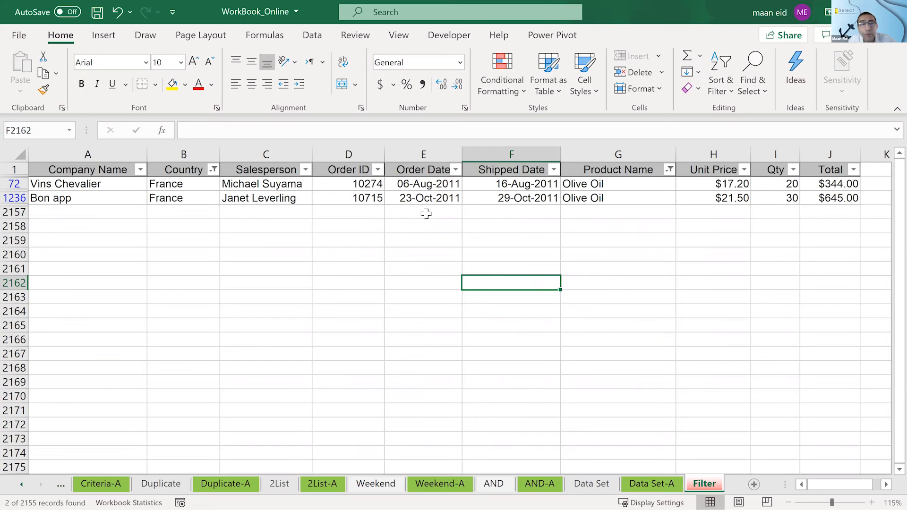
- Total the filtered quantities with AutoSum in cell I2157 below the Qty column, producing =SUBTOTAL(9,I2:I2156)
left_click_drag(187, 185, 189, 198)
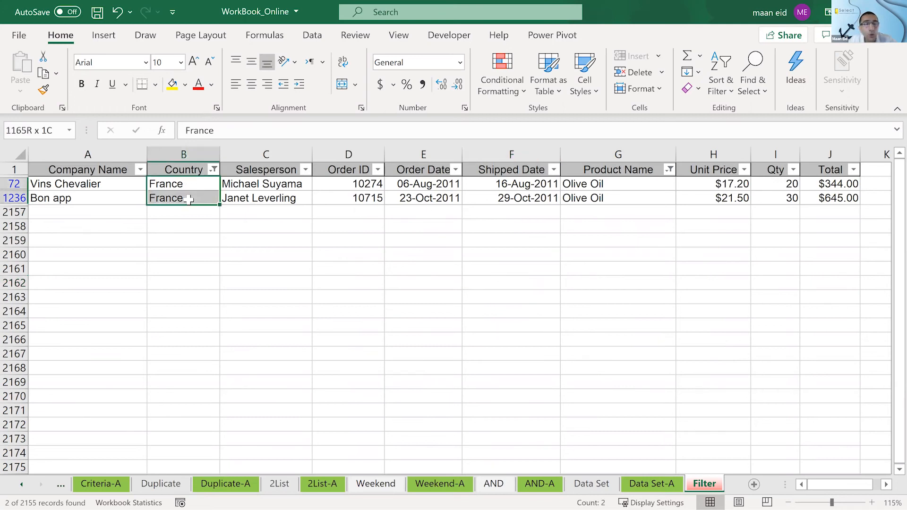
left_click(587, 293)
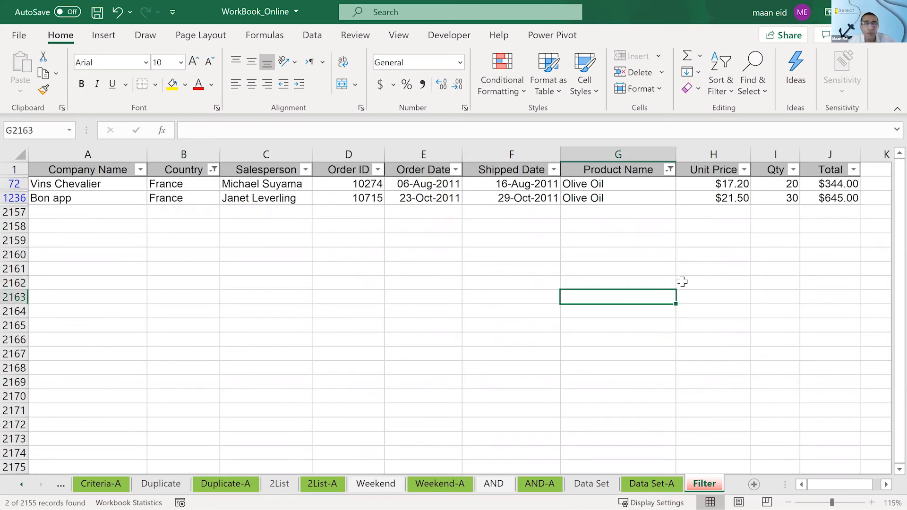
left_click(777, 210)
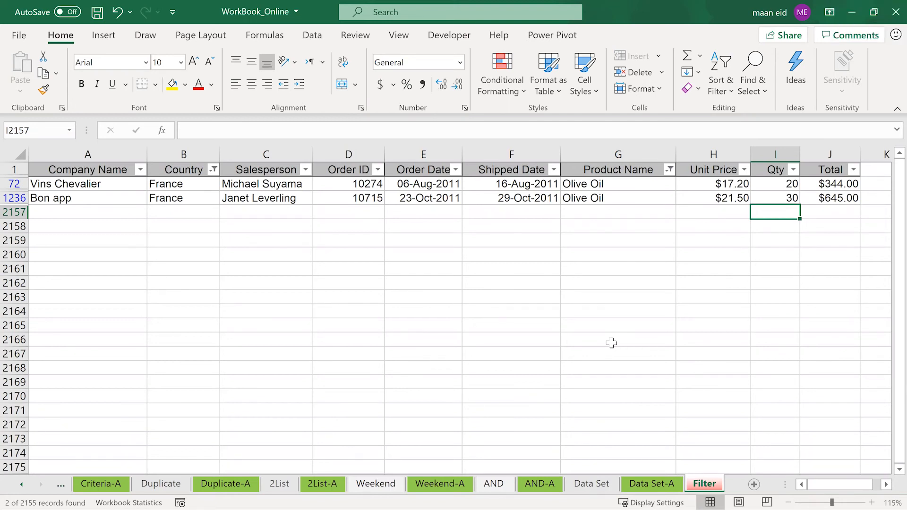
left_click(700, 56)
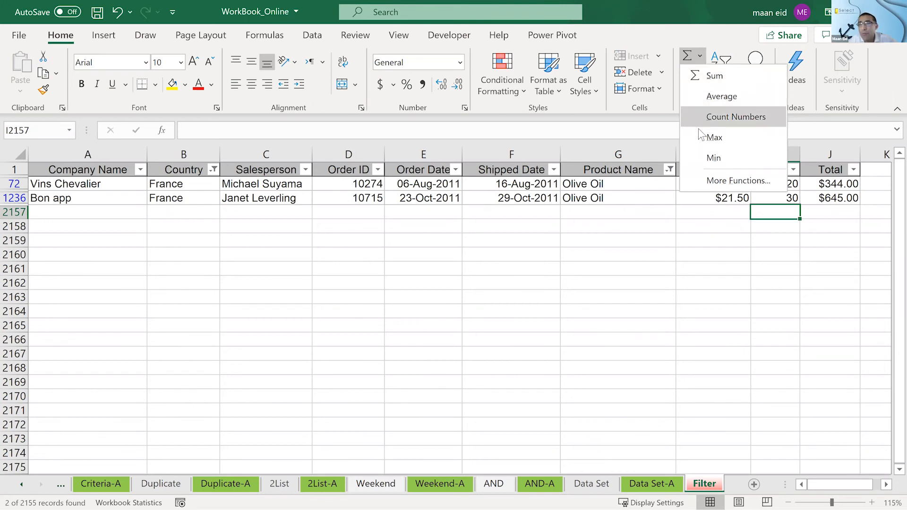
left_click(670, 27)
key("alt+equal")
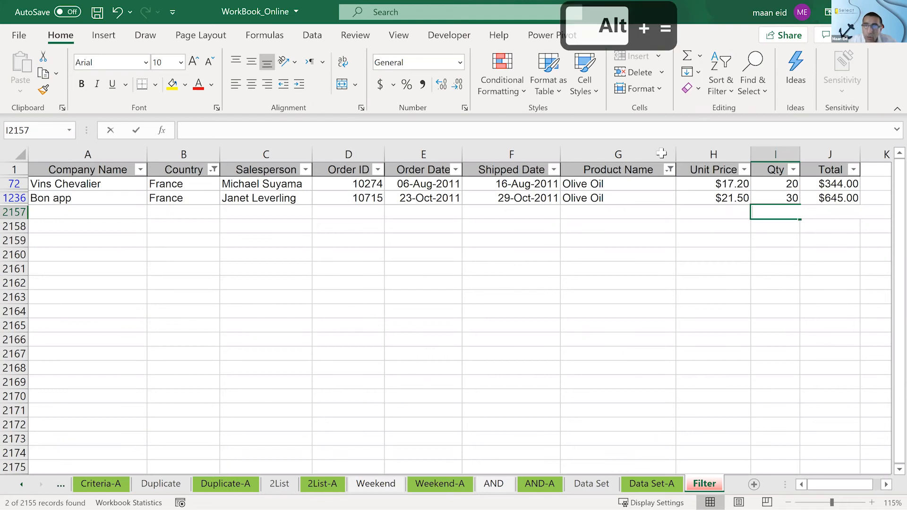
key("Return")
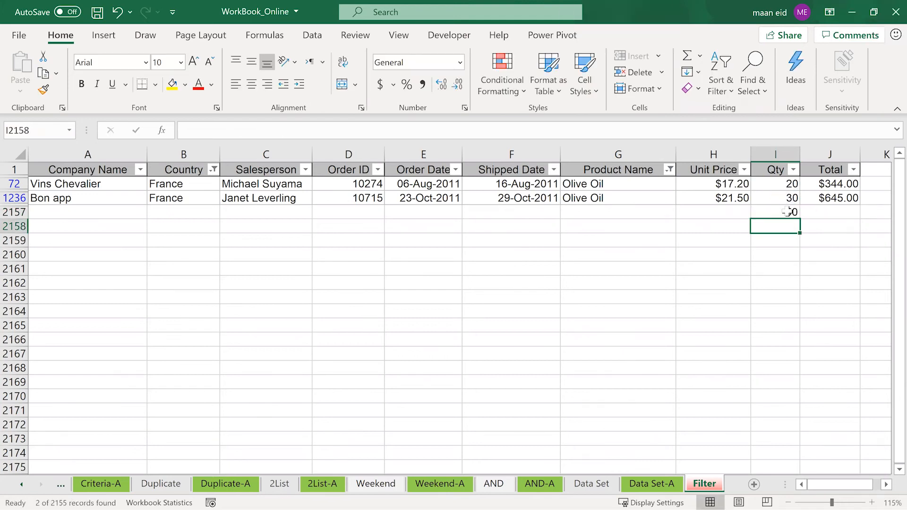
key("Up")
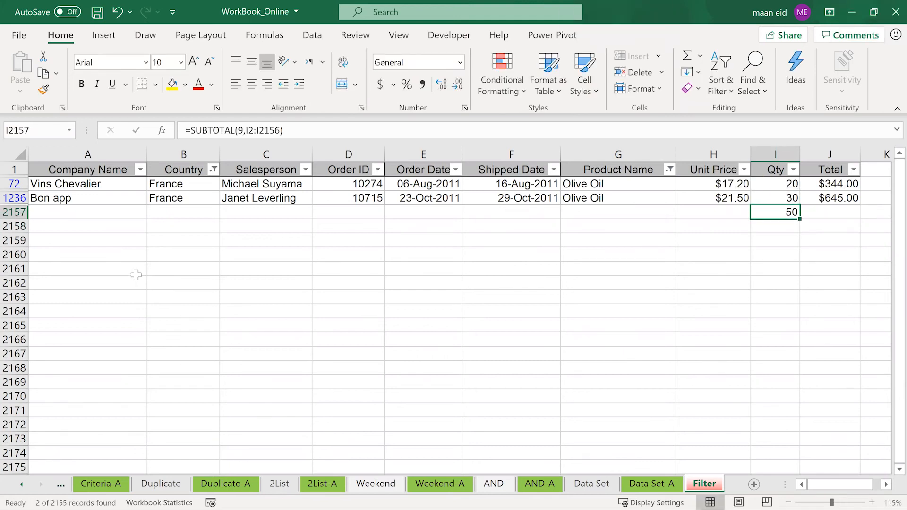
- Change the Country filter to show only Germany
left_click(213, 169)
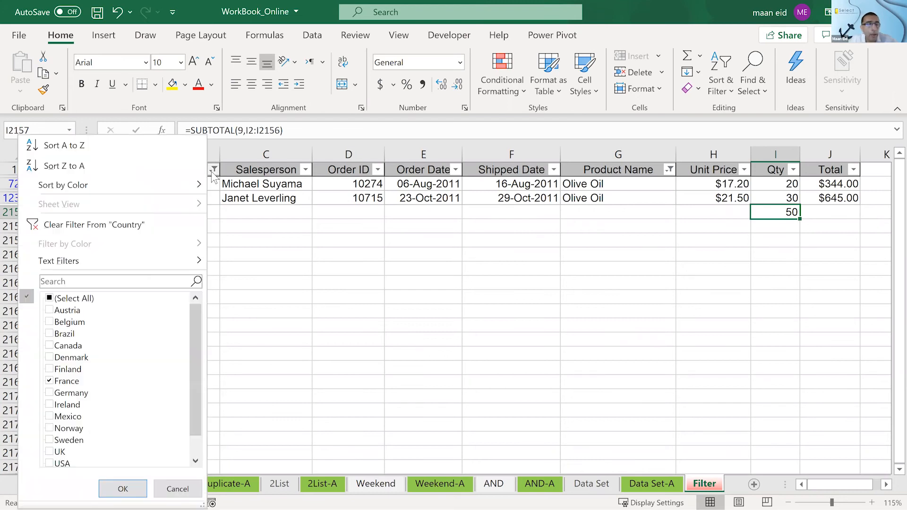
left_click(49, 298)
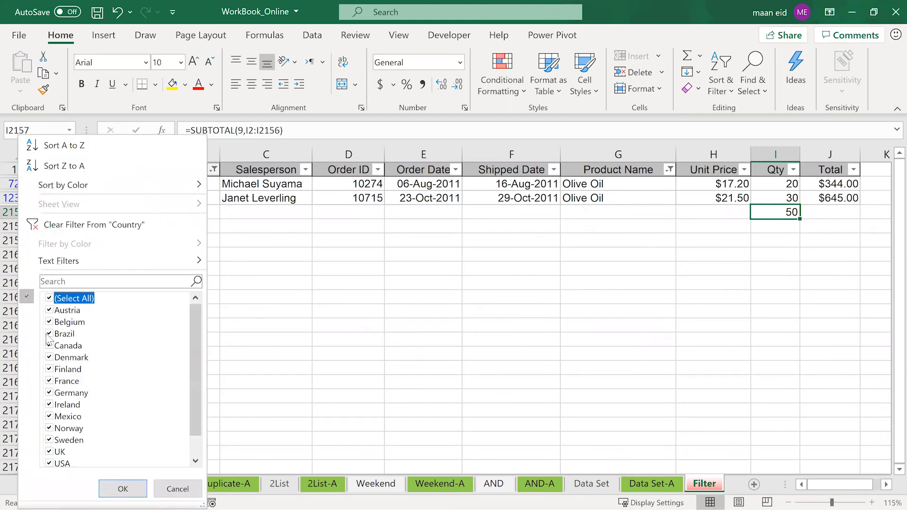
left_click(49, 298)
left_click(50, 393)
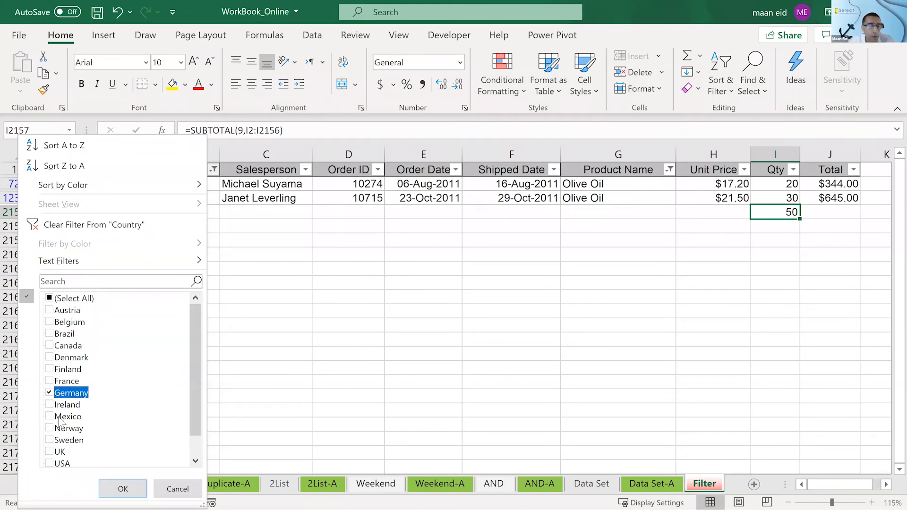
left_click(124, 489)
- Clear the quantity subtotal from cell I2157 below the Qty column
left_click(583, 310)
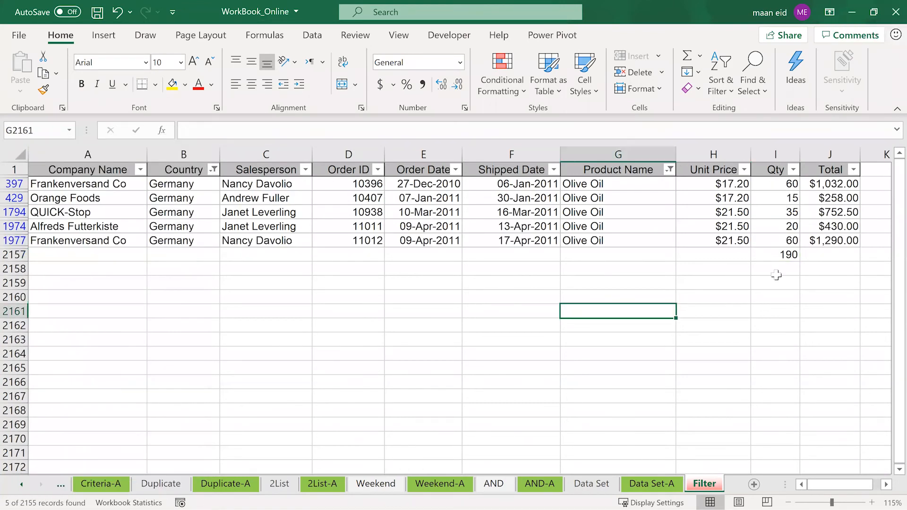
left_click(775, 255)
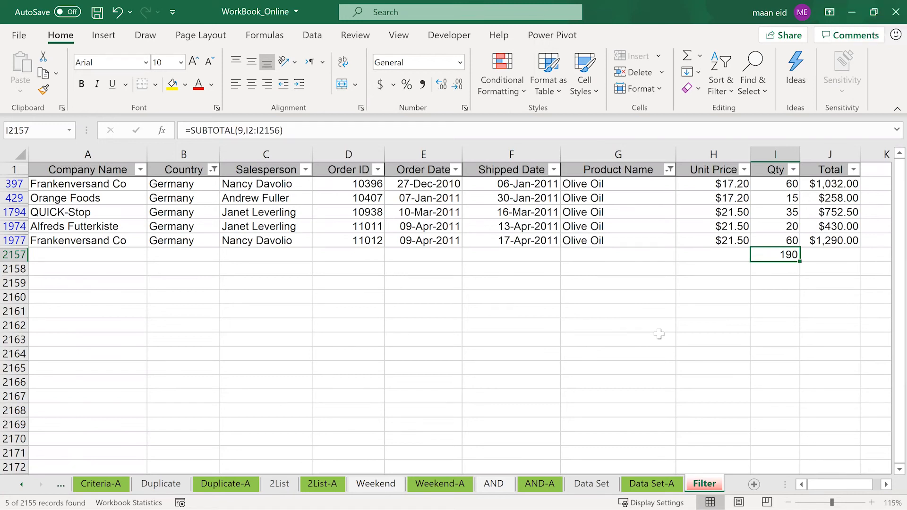
key("Delete")
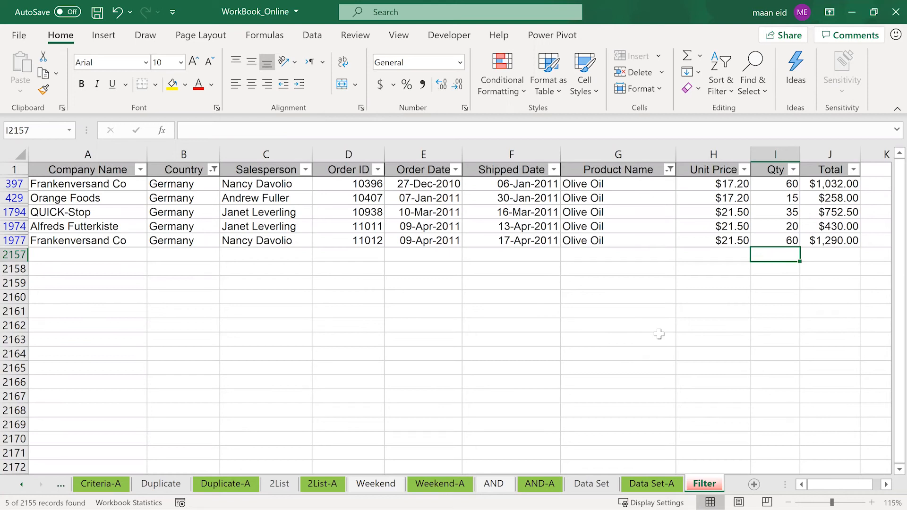
key("super")
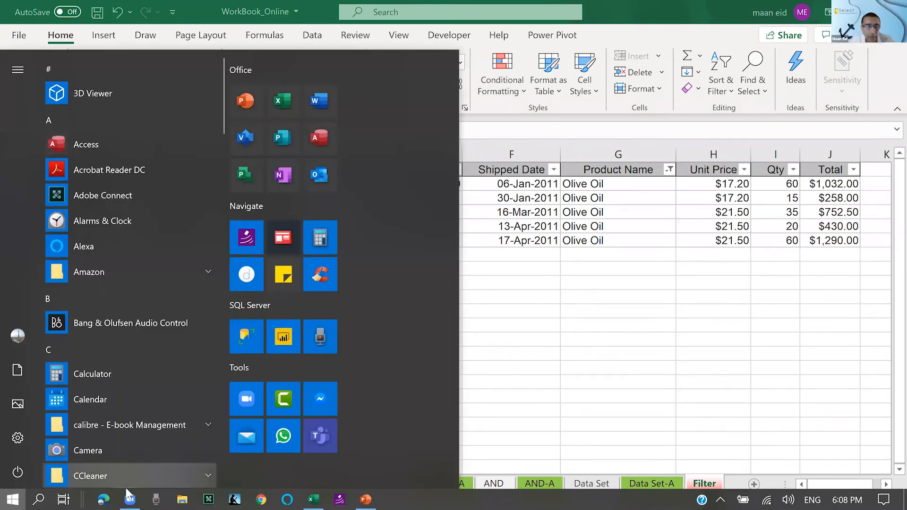
left_click(128, 493)
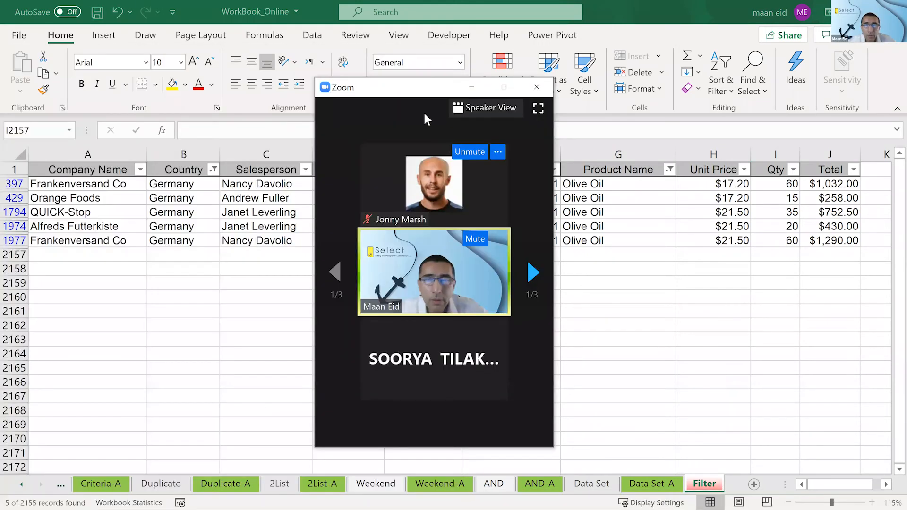
left_click(473, 89)
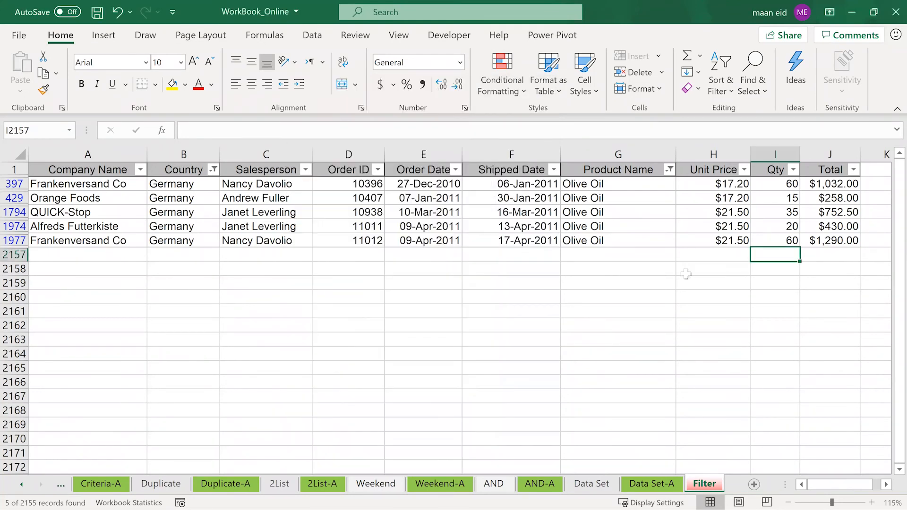
- Insert the Average function in cell I2157 below the Qty column as =AVERAGE(I2:I2156)
left_click(699, 58)
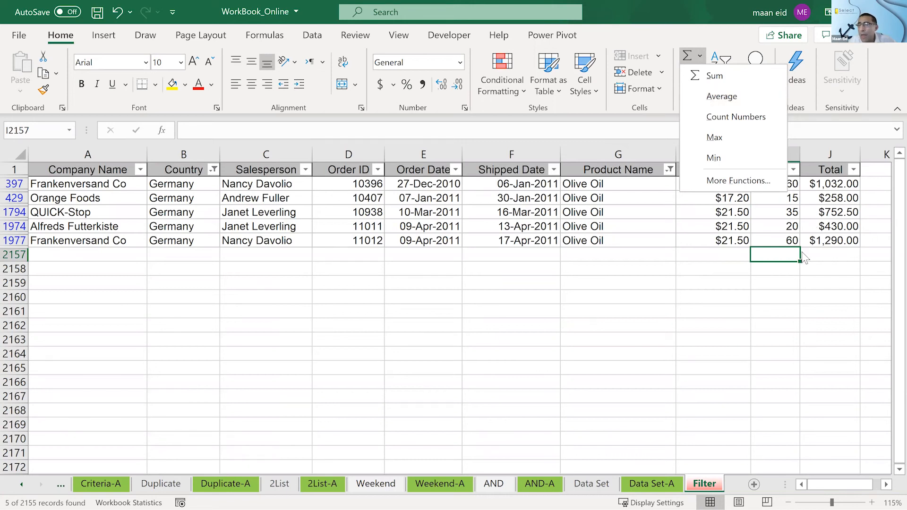
left_click(722, 96)
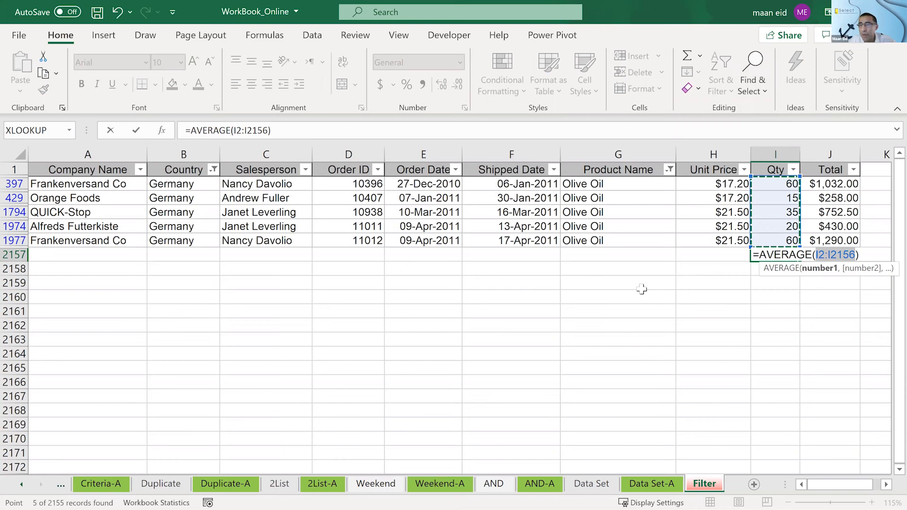
key("Return")
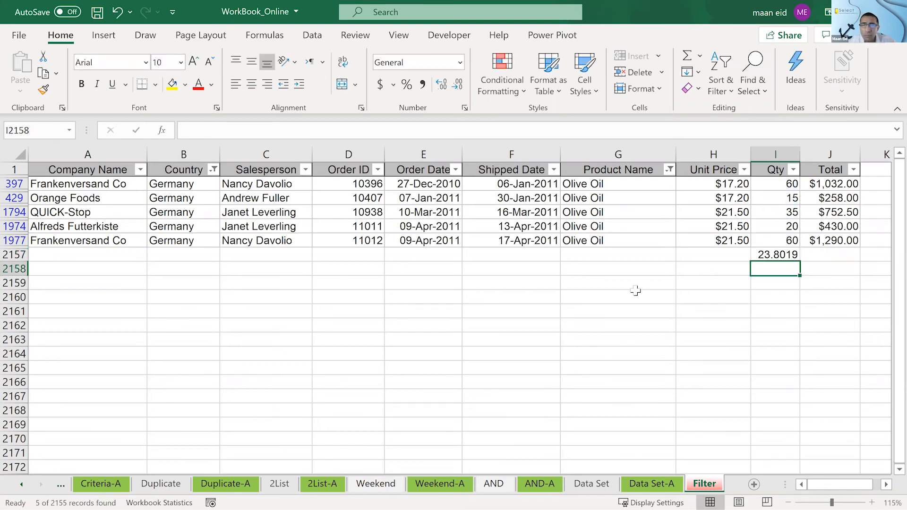
key("Up")
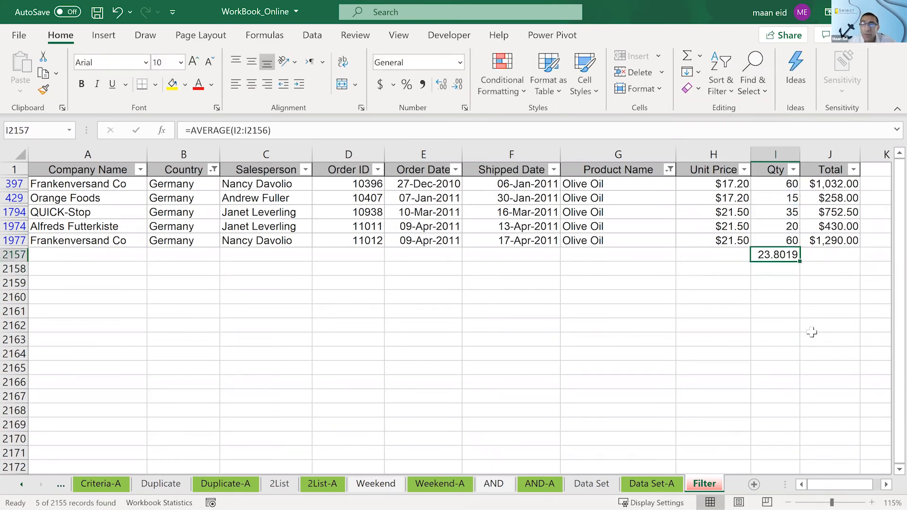
- Check the filtered Germany olive oil quantities against the average formula in cell I2157
left_click(886, 485)
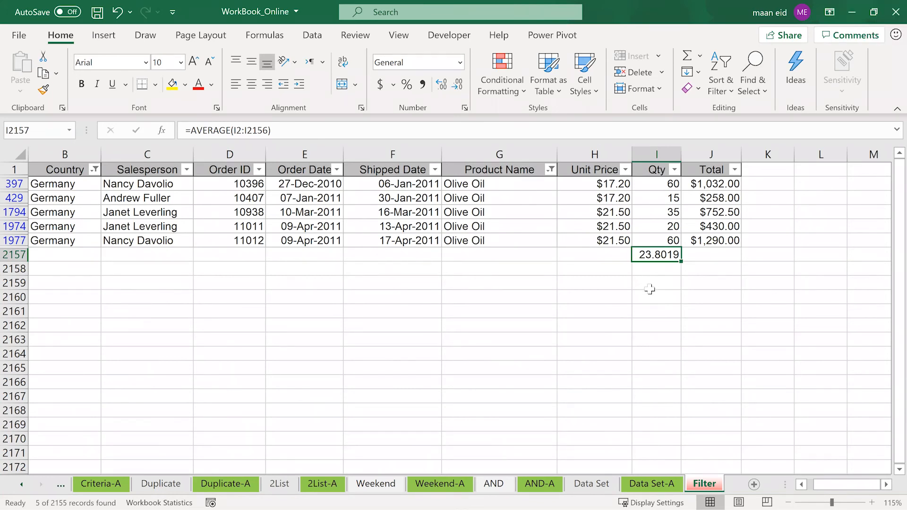
left_click(639, 240)
left_click(649, 183)
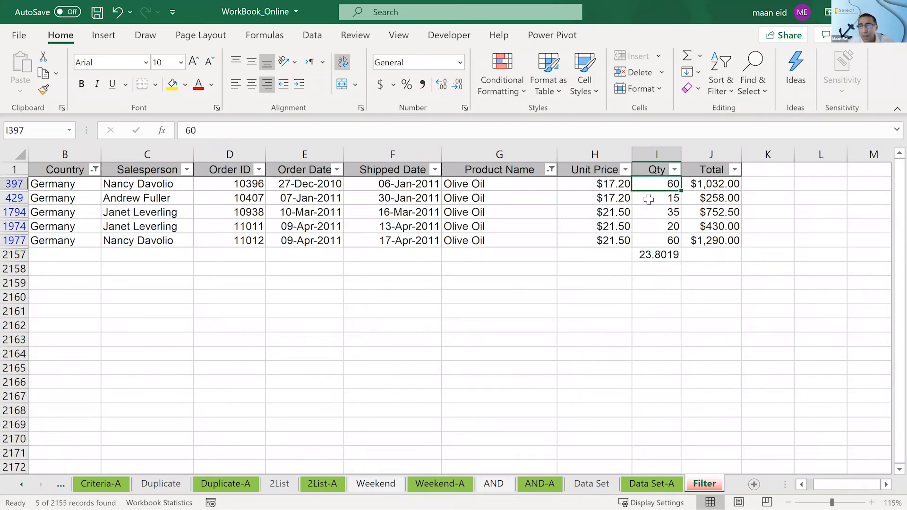
left_click(650, 211)
left_click(648, 226)
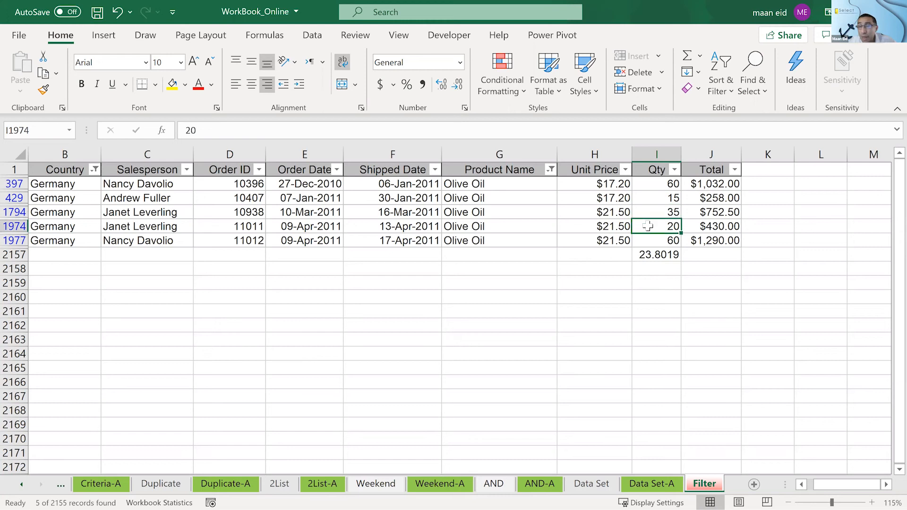
left_click(644, 251)
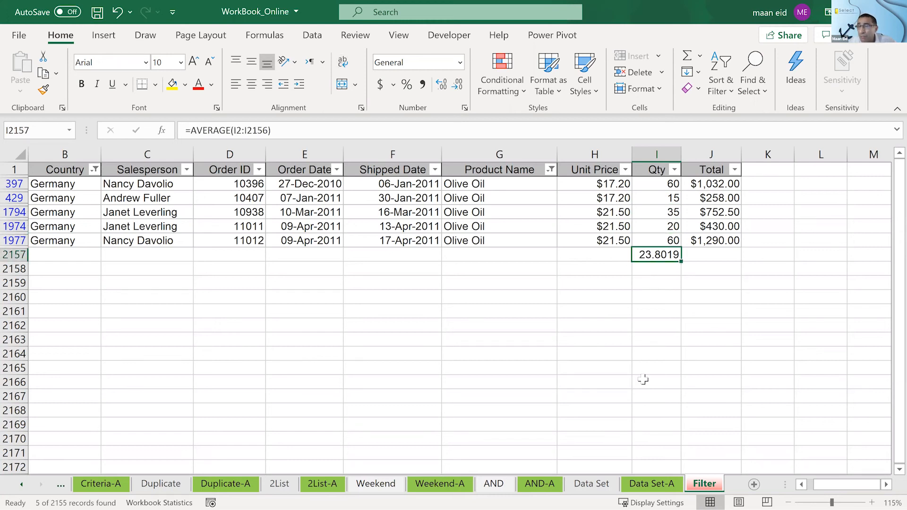
left_click(801, 488)
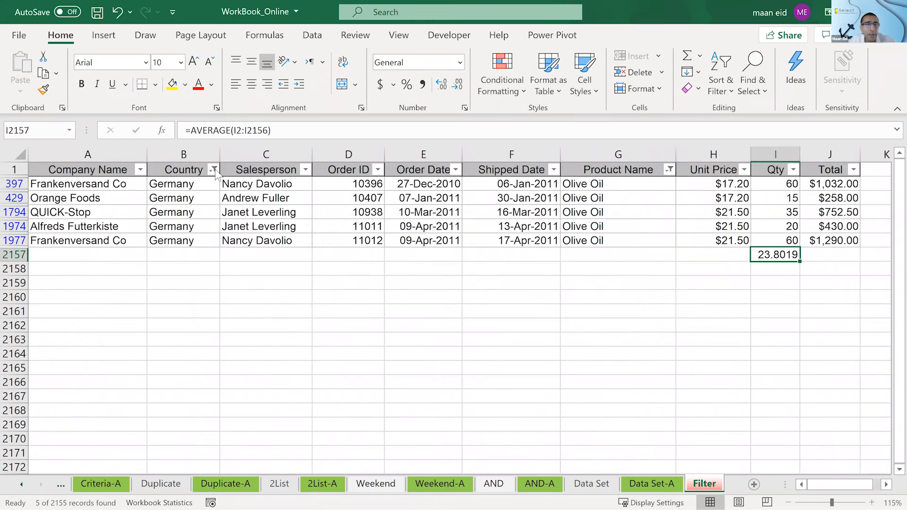
- Change the Country filter to show only France
left_click(215, 169)
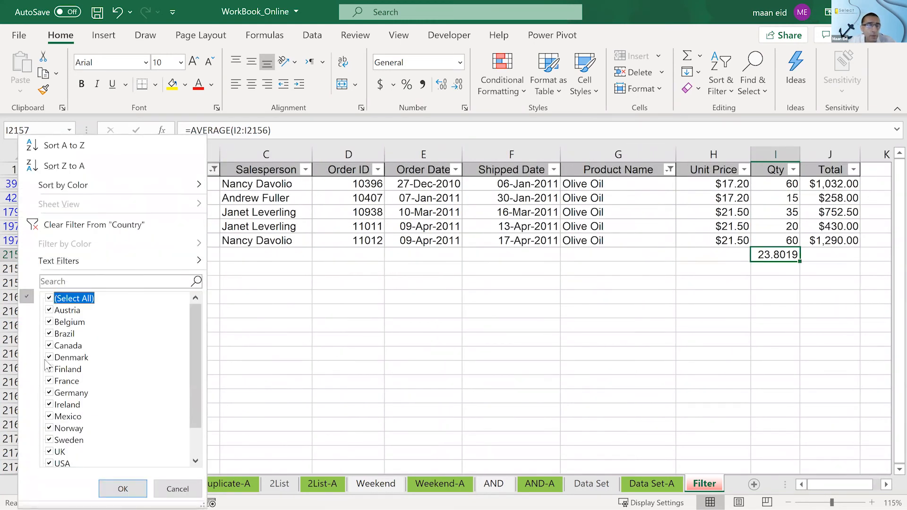
left_click(49, 298)
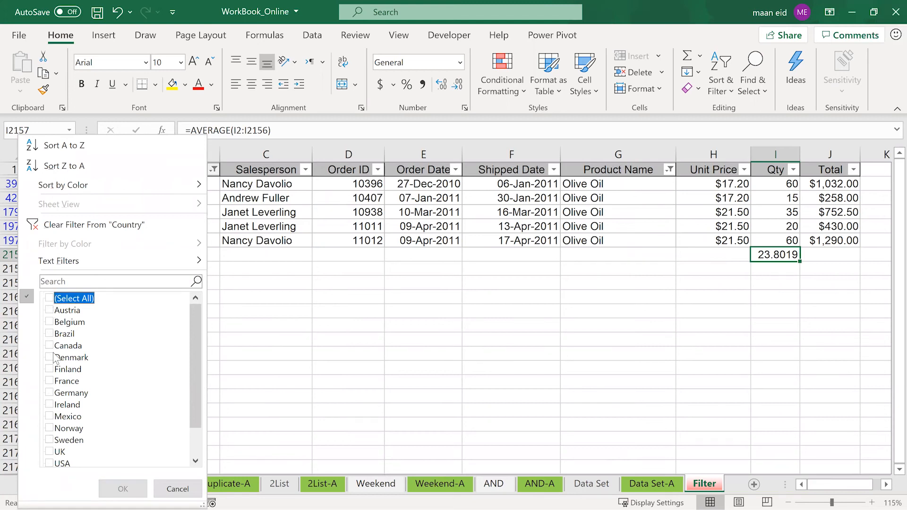
left_click(53, 382)
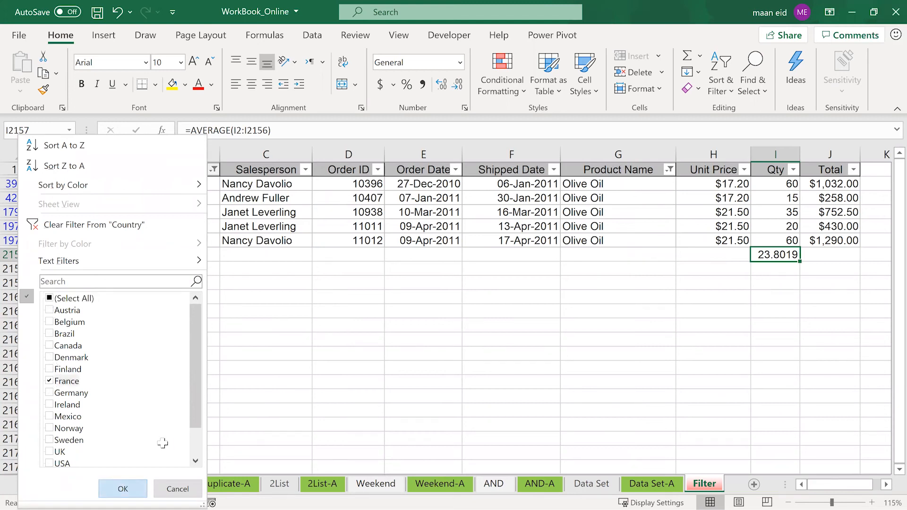
key("Return")
left_click(654, 307)
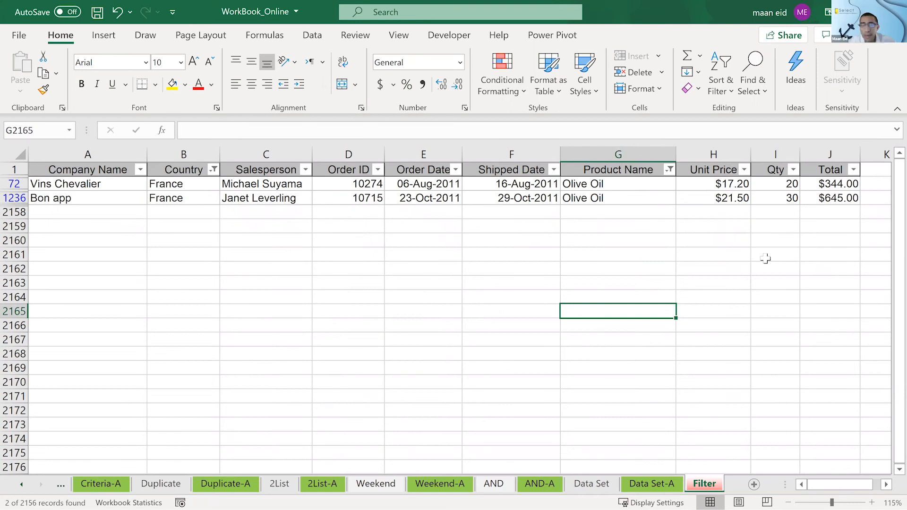
- Total the filtered France quantities with AutoSum in cell I2158 as =SUBTOTAL(9,I2:I2157)
left_click(770, 215)
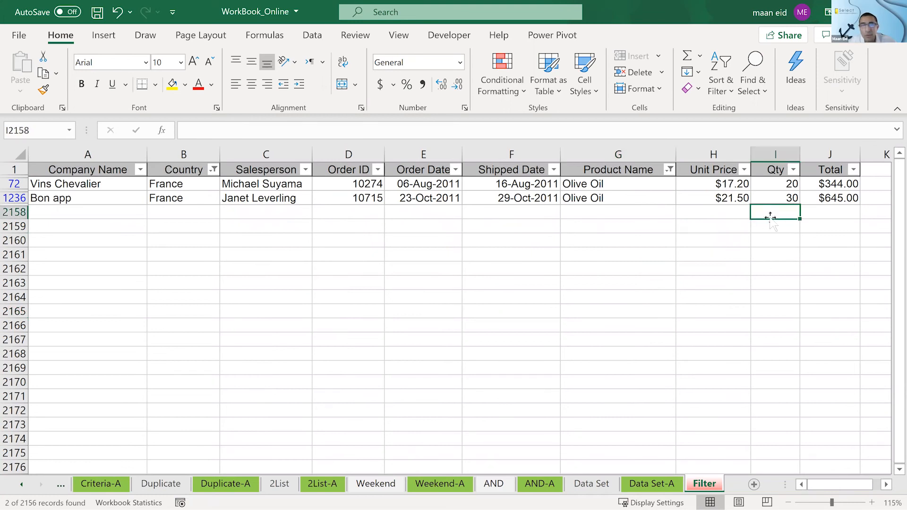
left_click(691, 56)
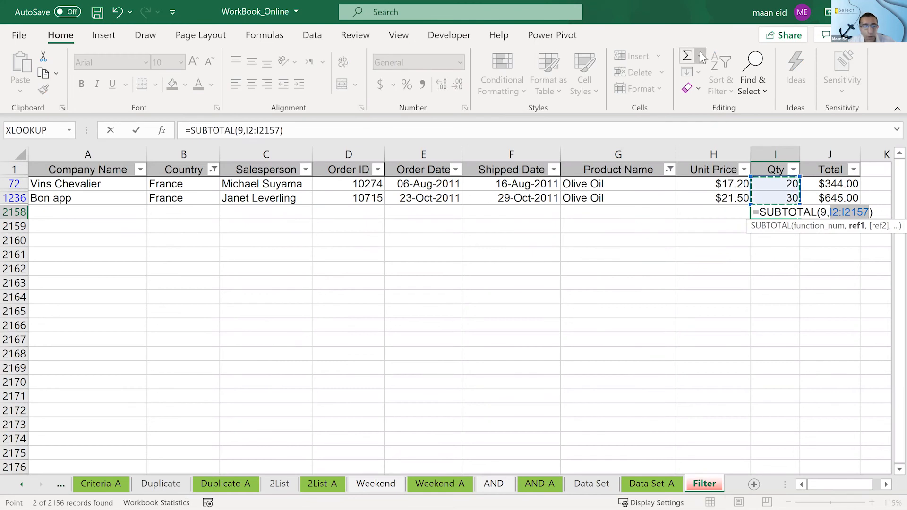
left_click(699, 56)
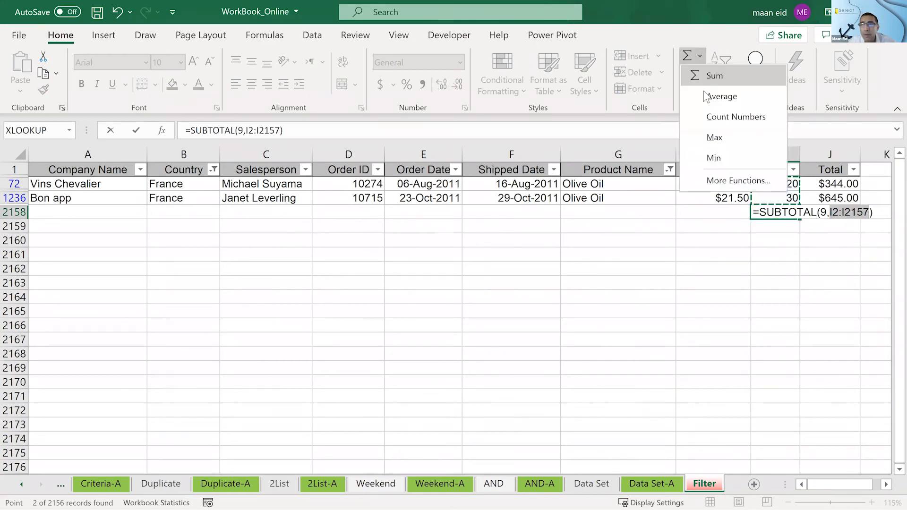
left_click(704, 74)
left_click(768, 274)
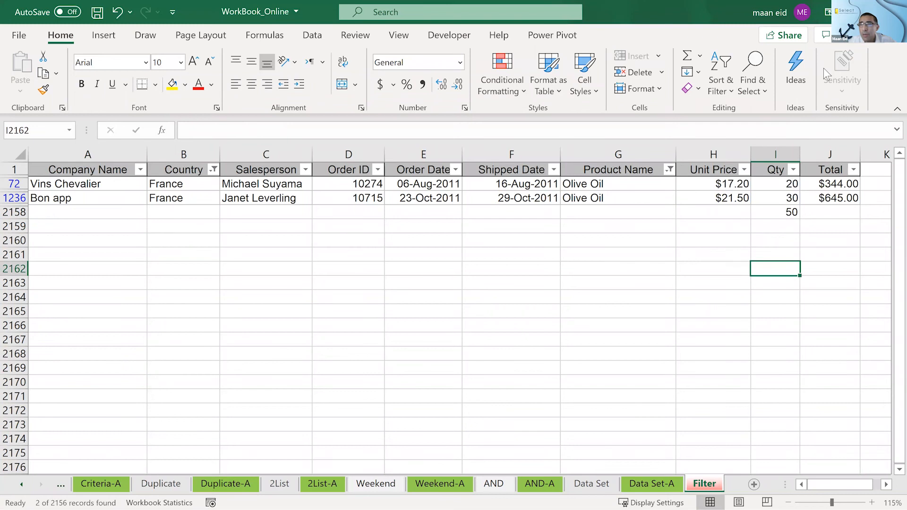
- Replace the quantity subtotal in cell I2158 with the Average function as =AVERAGE(I2:I2157)
left_click(770, 214)
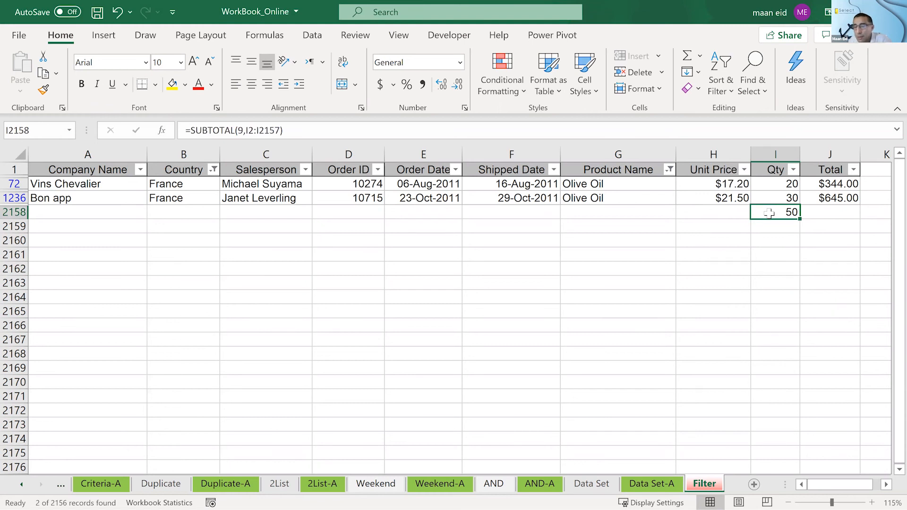
key("Delete")
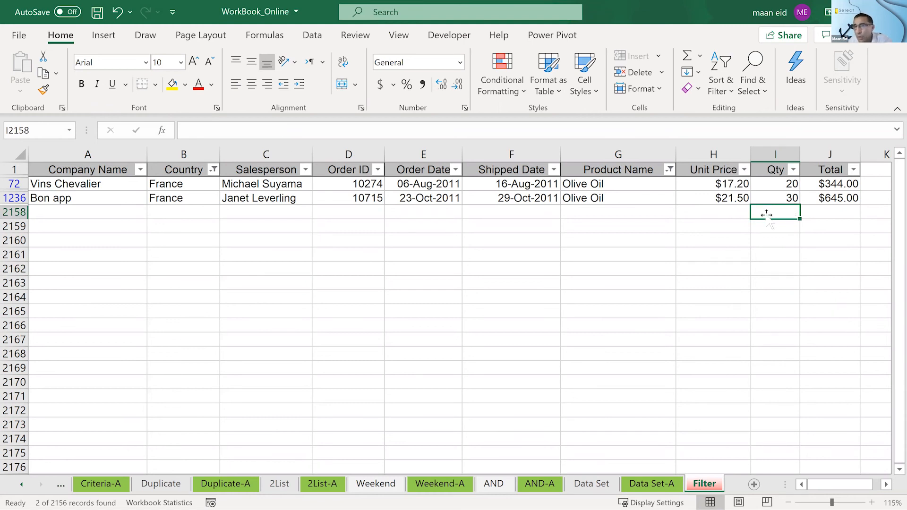
left_click(699, 56)
left_click(709, 96)
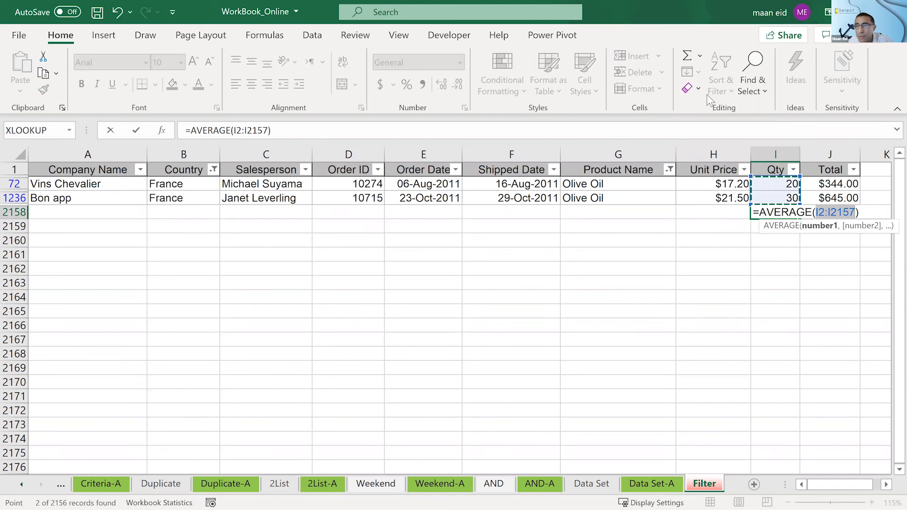
key("Return")
left_click(711, 253)
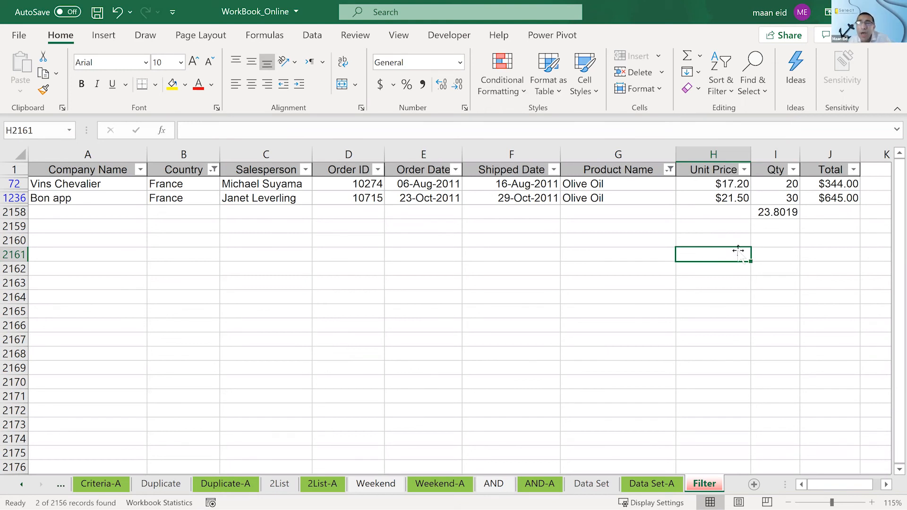
- Overwrite cell I2158 with a manually entered AVERAGE formula covering the Qty cells from I72 to I1236
left_click(786, 211)
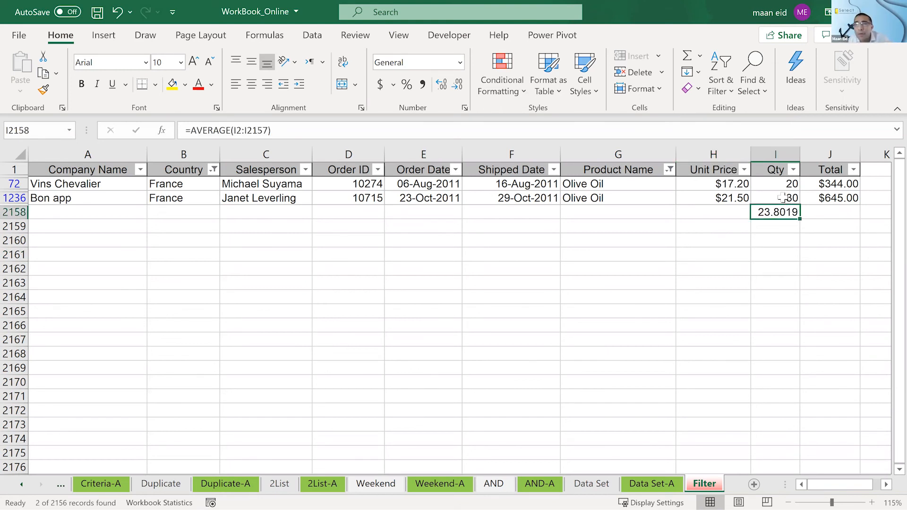
type("=")
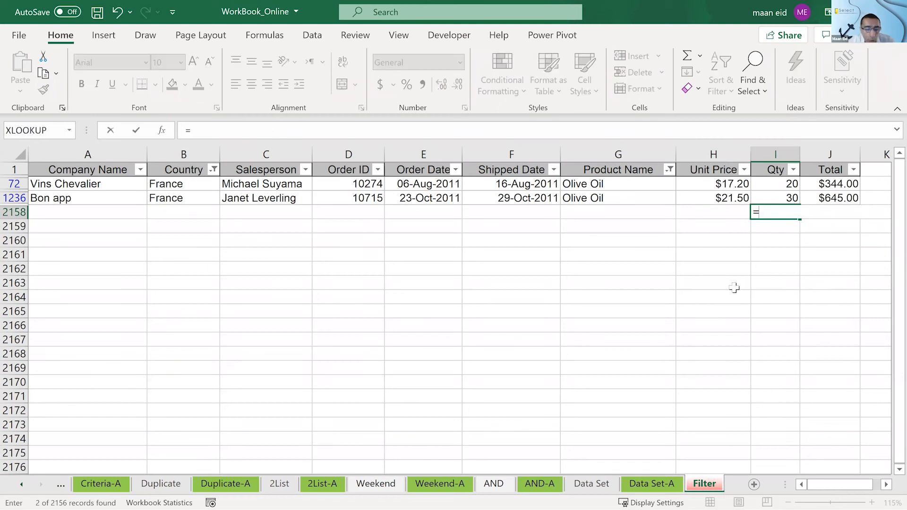
type("ave")
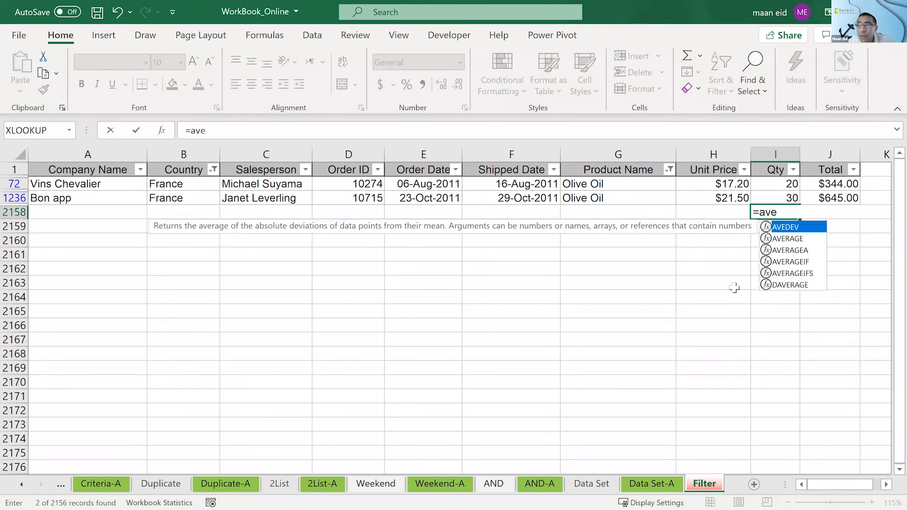
key("Down")
key("Tab")
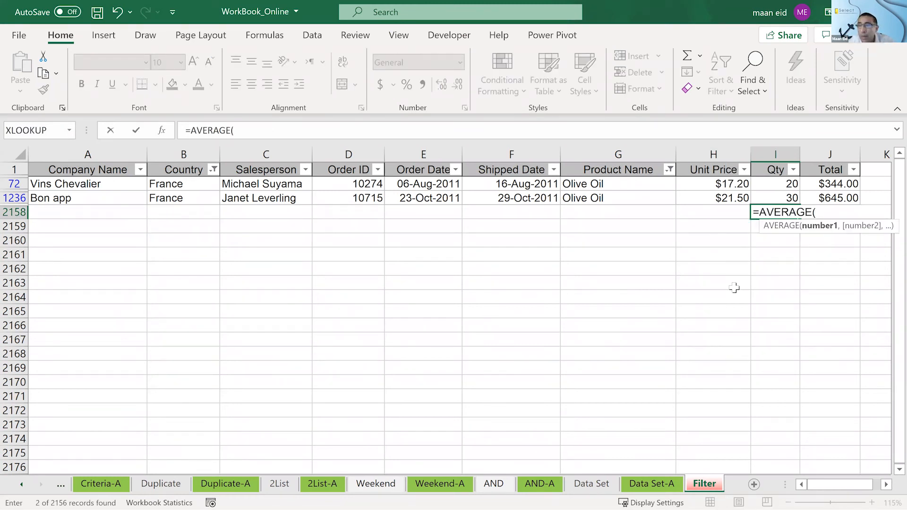
left_click(787, 185)
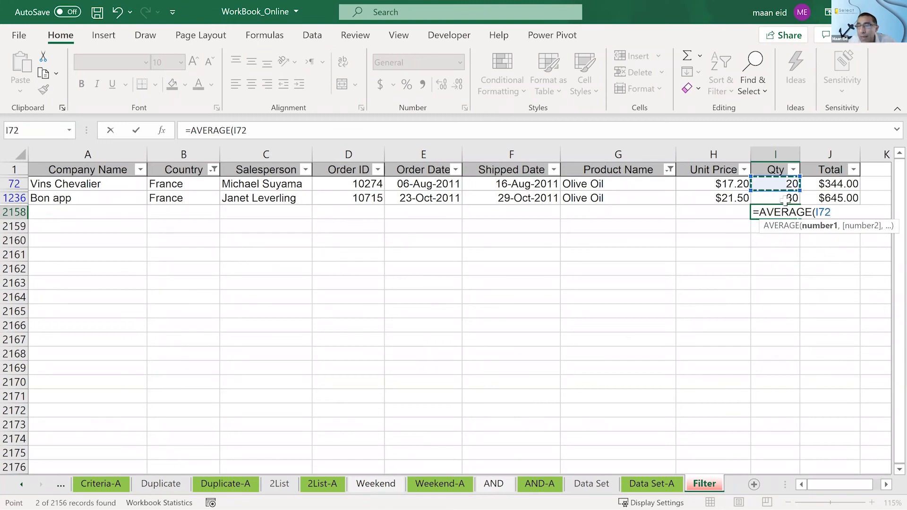
left_click(784, 200, "shift")
key("Return")
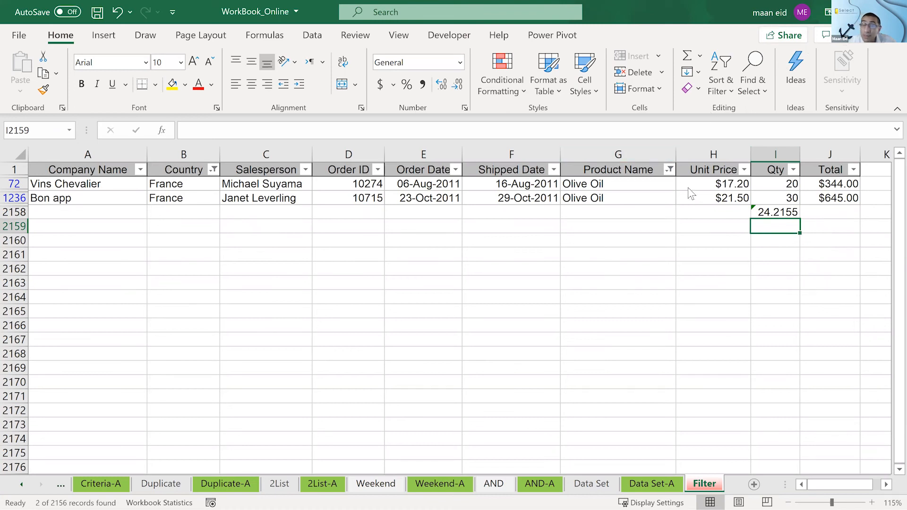
- Clear the manually entered average from cell I2158 below the Qty column
left_click(744, 214)
left_click(761, 217)
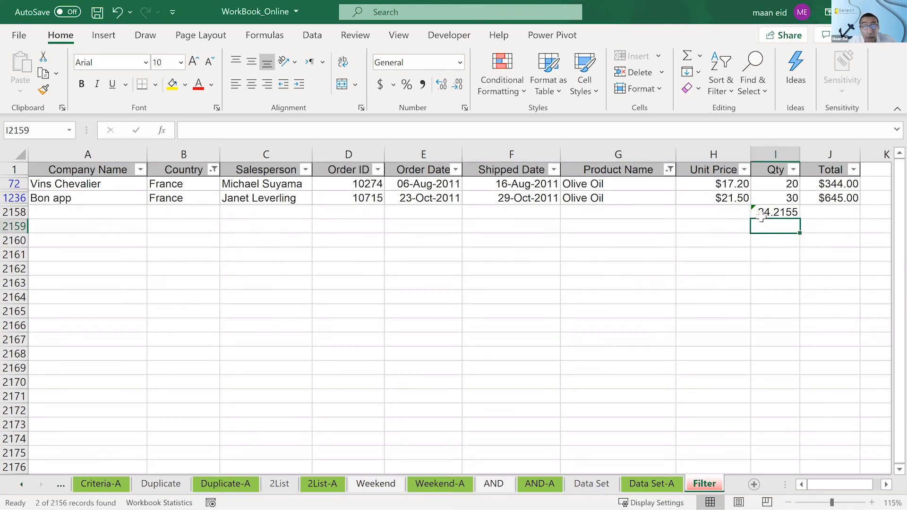
left_click(763, 215)
key("Delete")
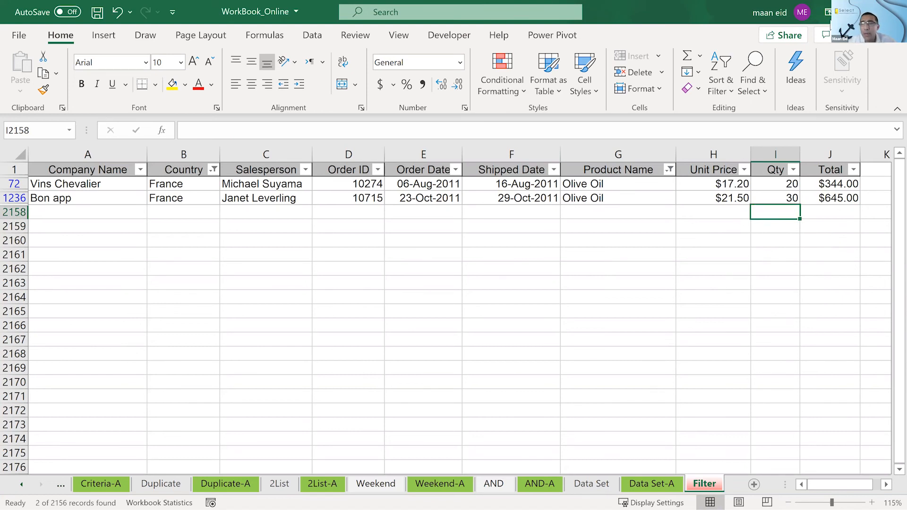
left_click(544, 301)
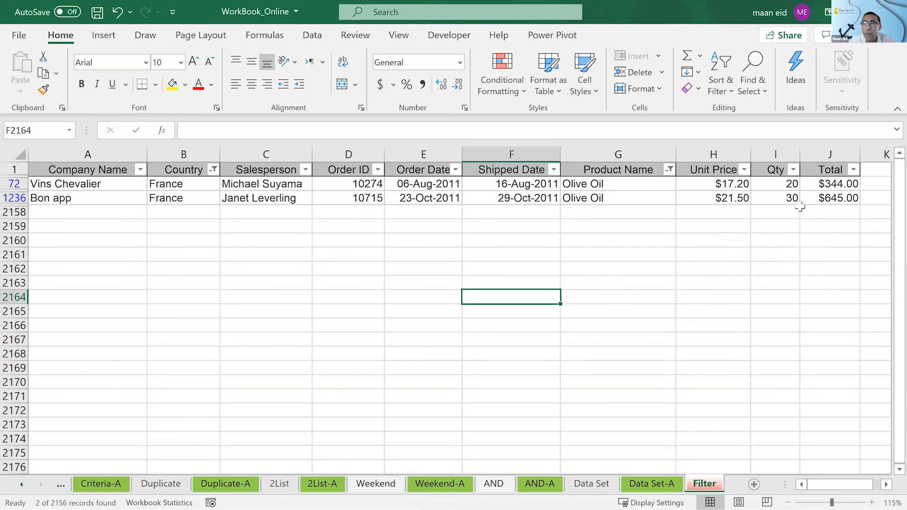
- Try the Max function in cell I2158 as =MAX(I2:I2157), and clear the cell again
left_click(787, 213)
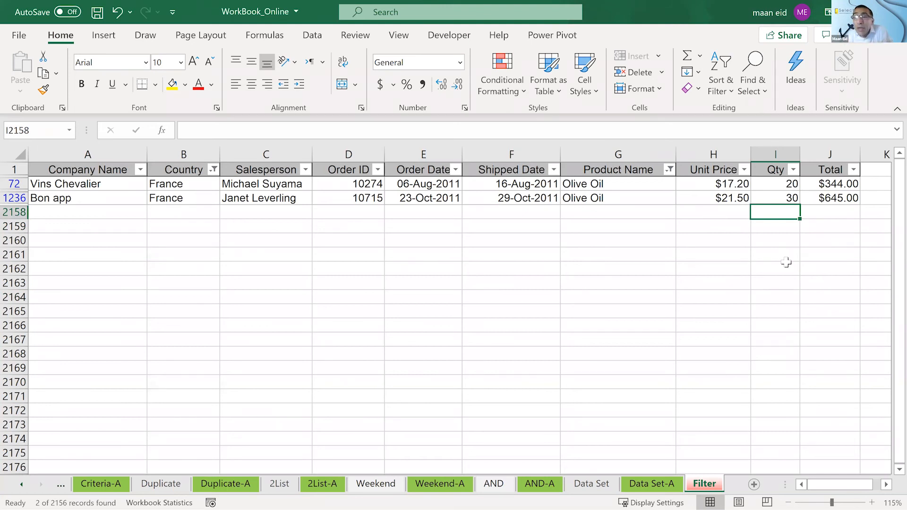
left_click(700, 57)
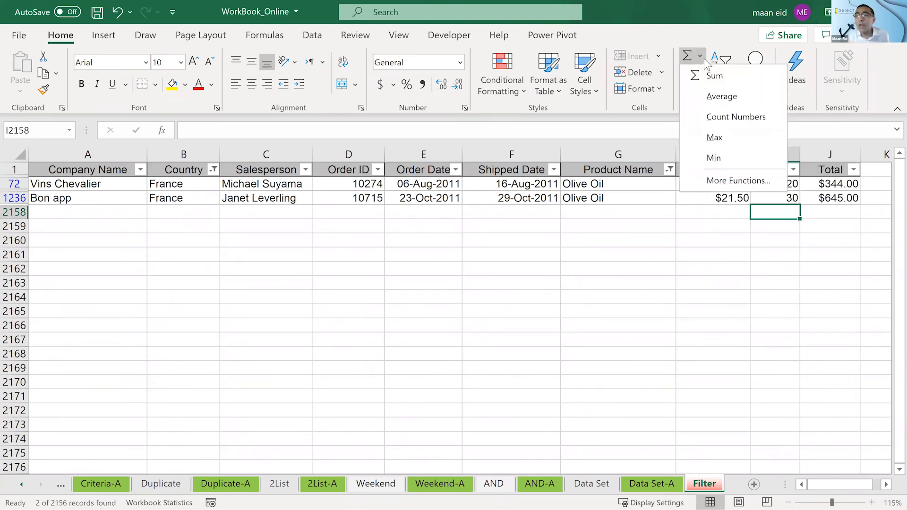
left_click(713, 136)
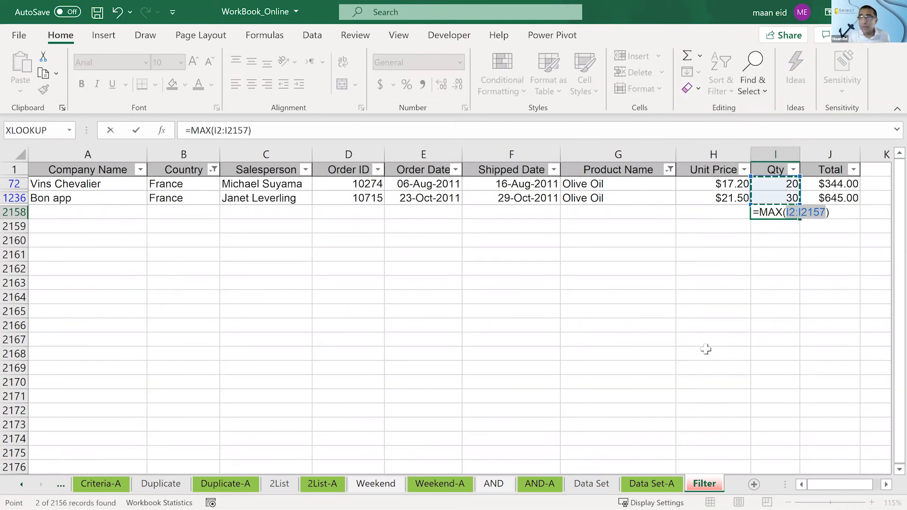
key("Return")
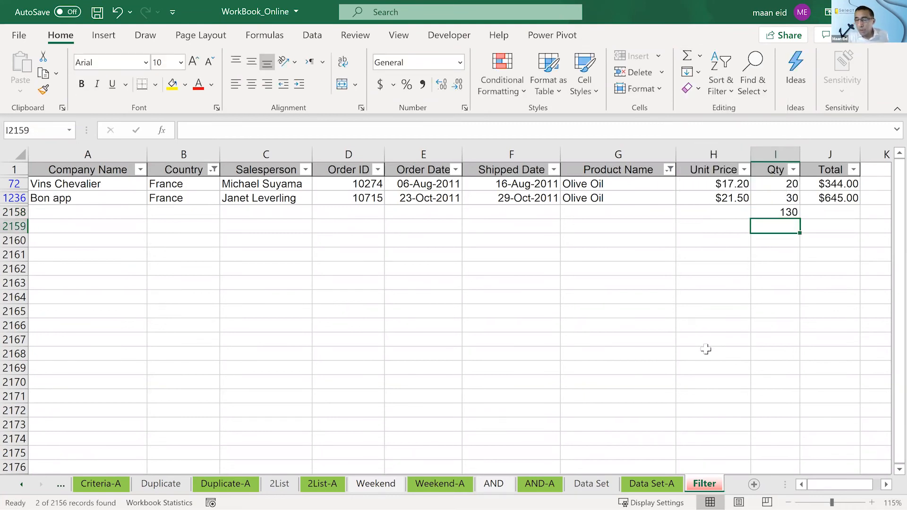
key("Up")
key("Delete")
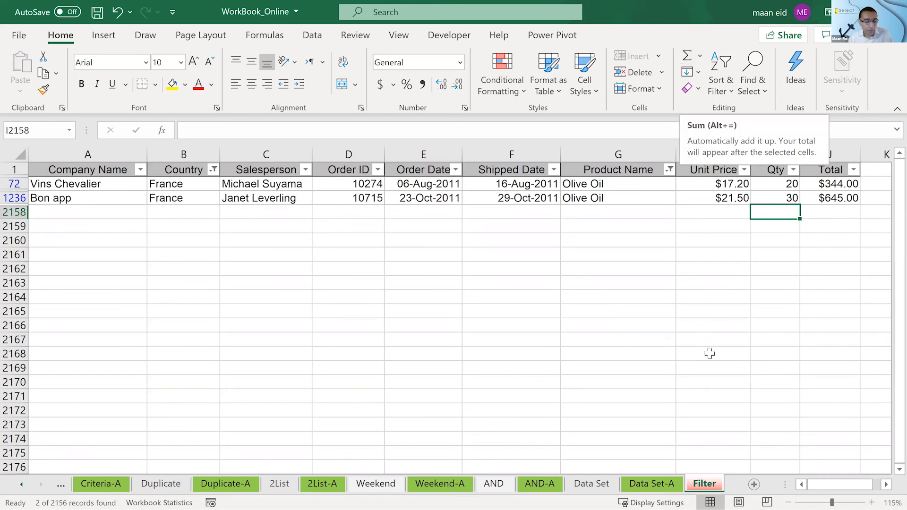
- Insert a subtotal of the visible Qty values in cell I2158 using the AVERAGE function number, as =SUBTOTAL(1,I2:I2157)
double_click(886, 485)
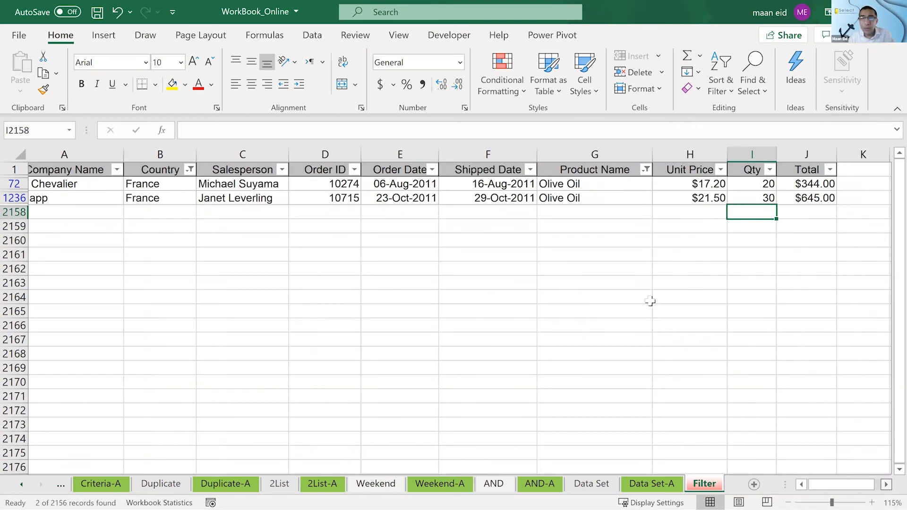
scroll(634, 369, "up", 1)
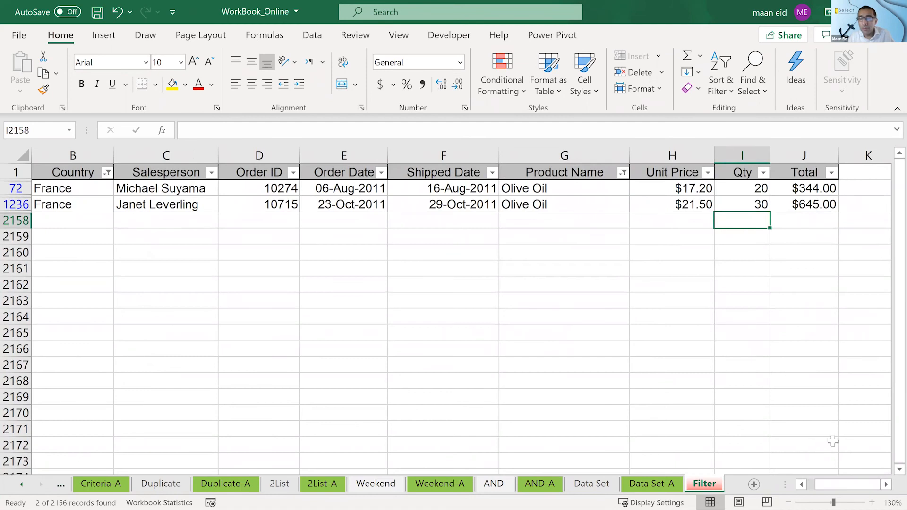
left_click(887, 485)
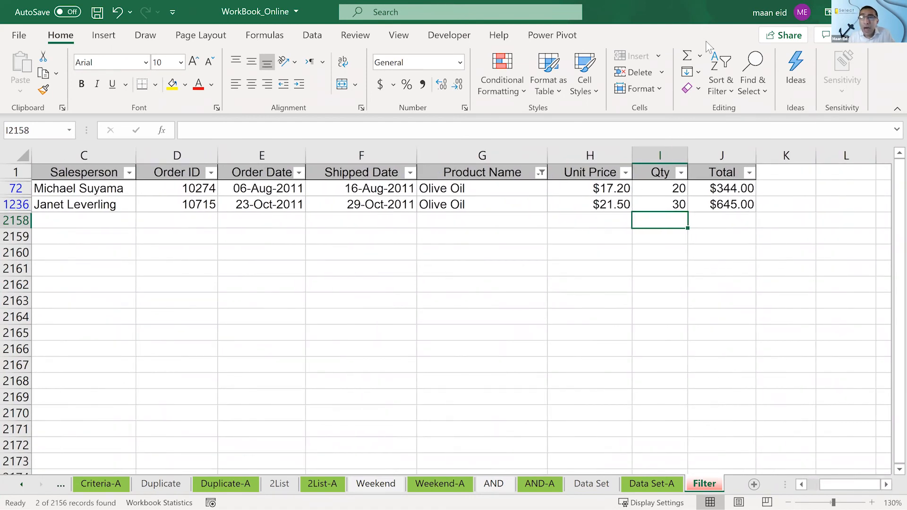
left_click(687, 56)
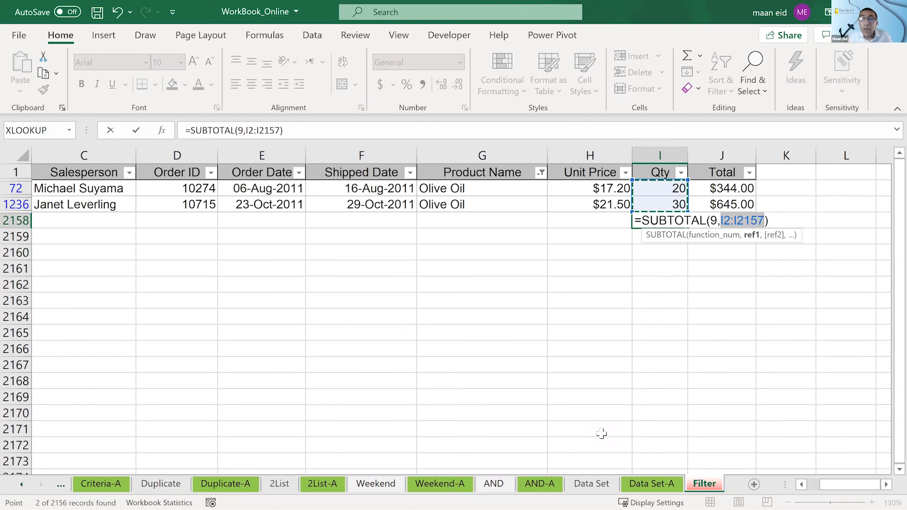
left_click(716, 219)
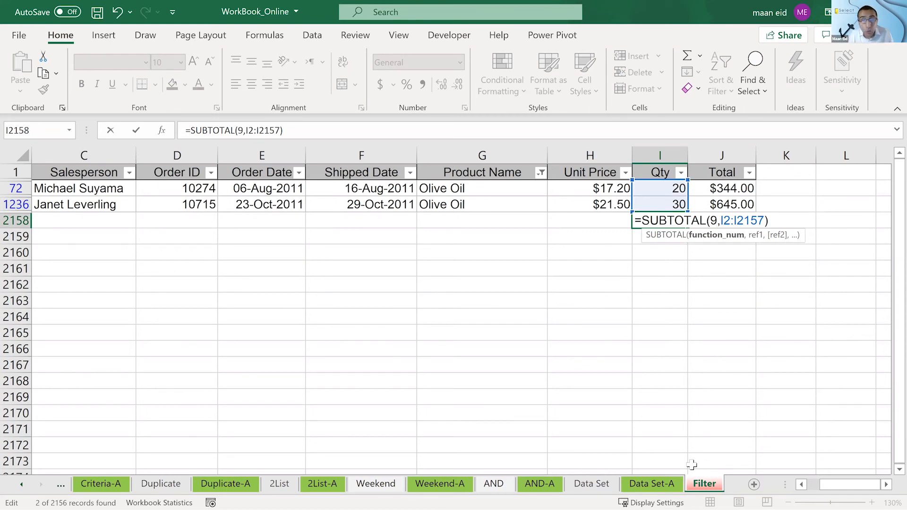
key("BackSpace")
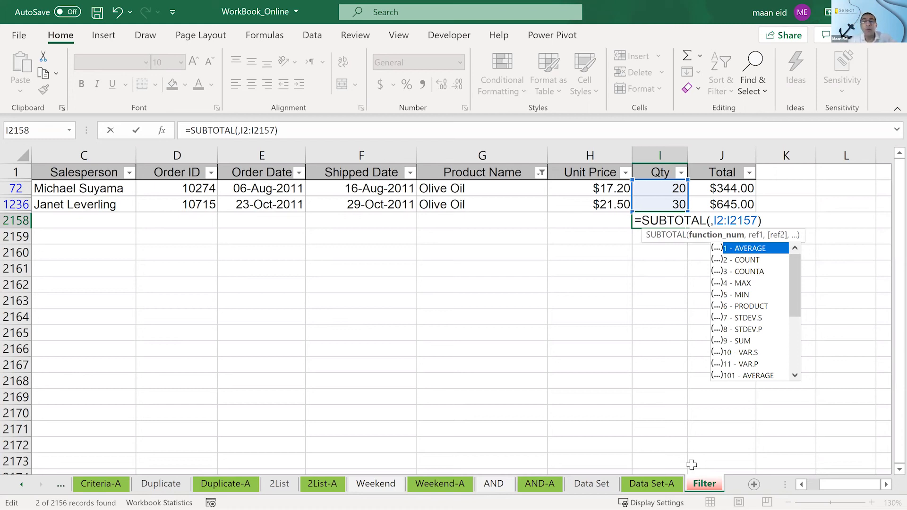
type("1")
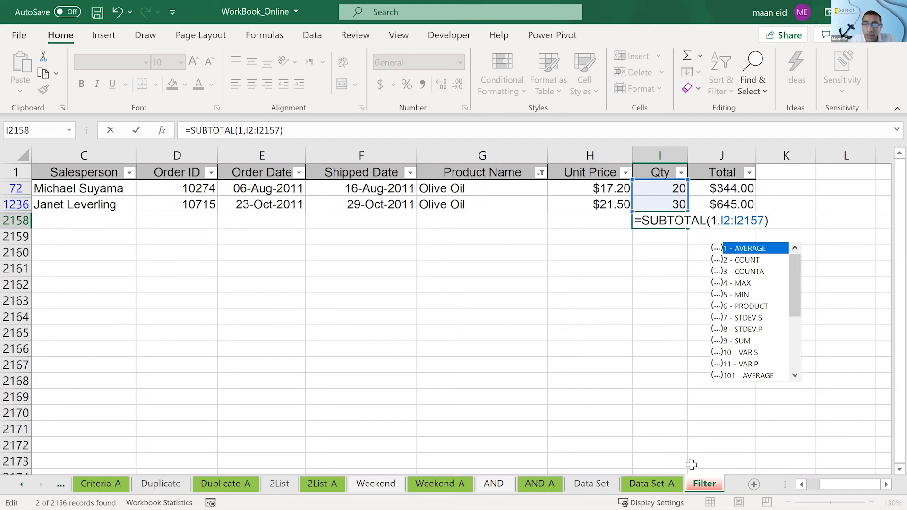
key("Return")
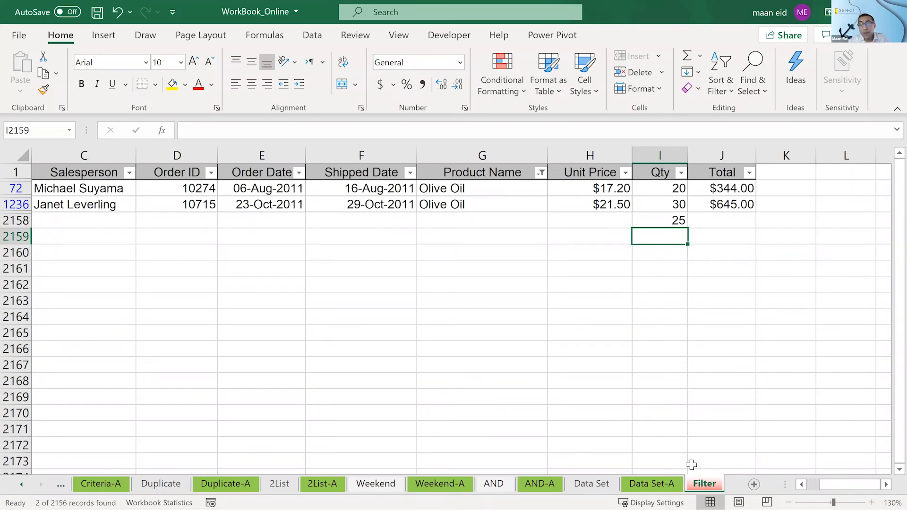
- Switch the subtotal in cell I2158 to MAX as =SUBTOTAL(4,I2:I2157), and clear the cell again
key("Up")
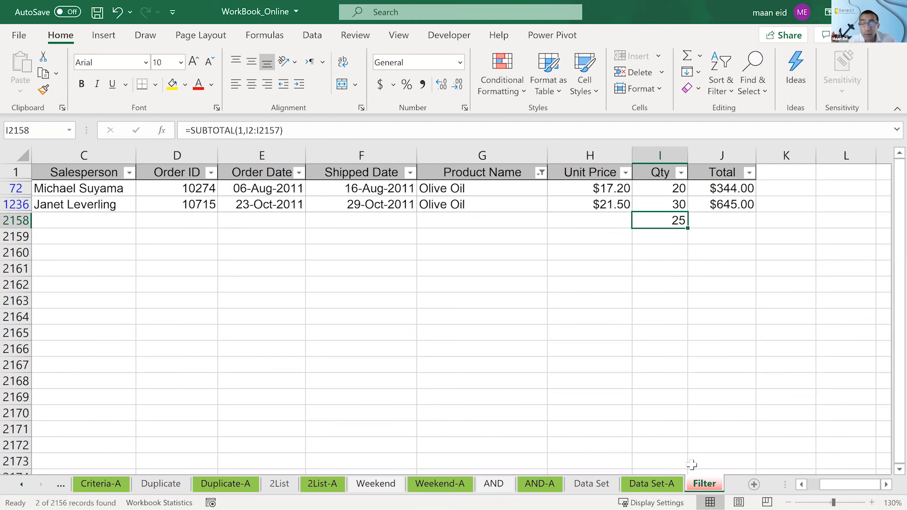
key("F2")
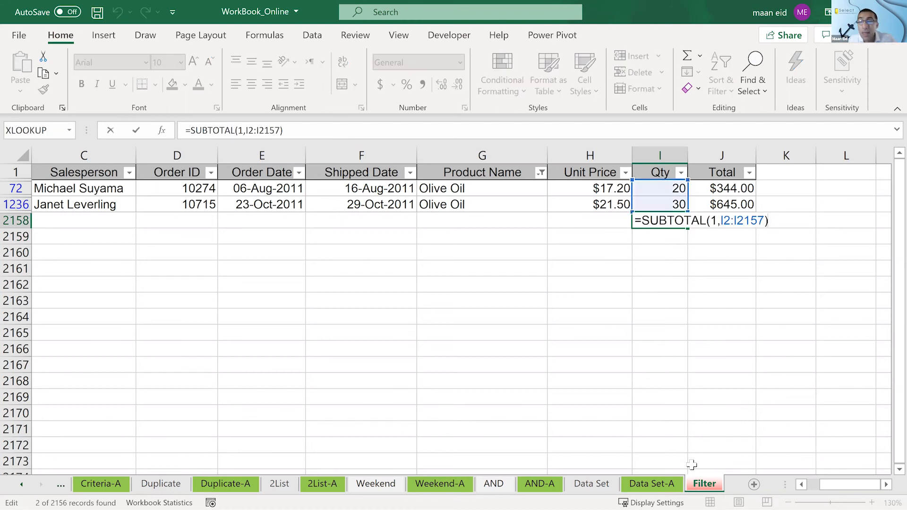
left_click(718, 224)
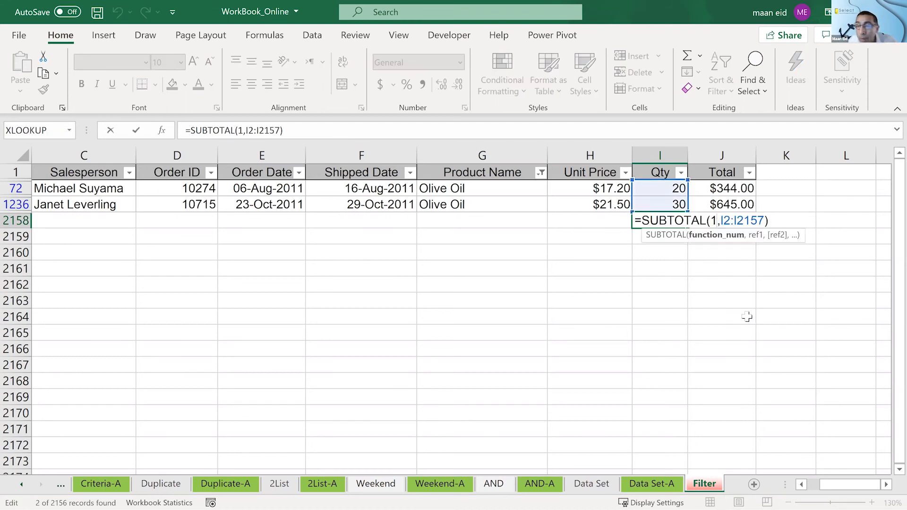
key("BackSpace")
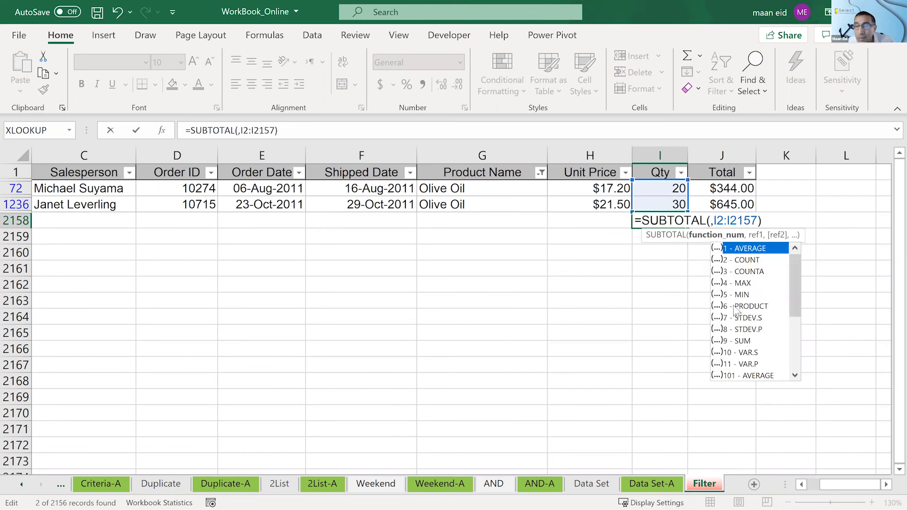
double_click(746, 284)
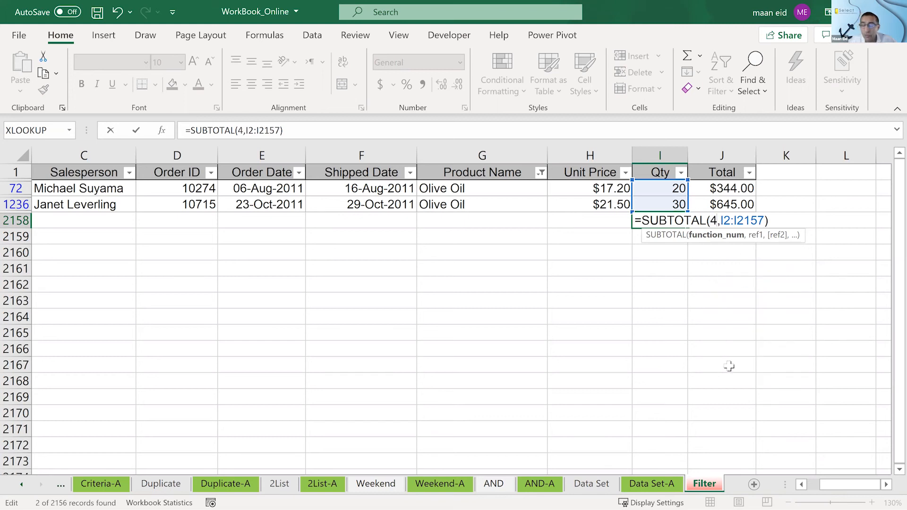
key("Return")
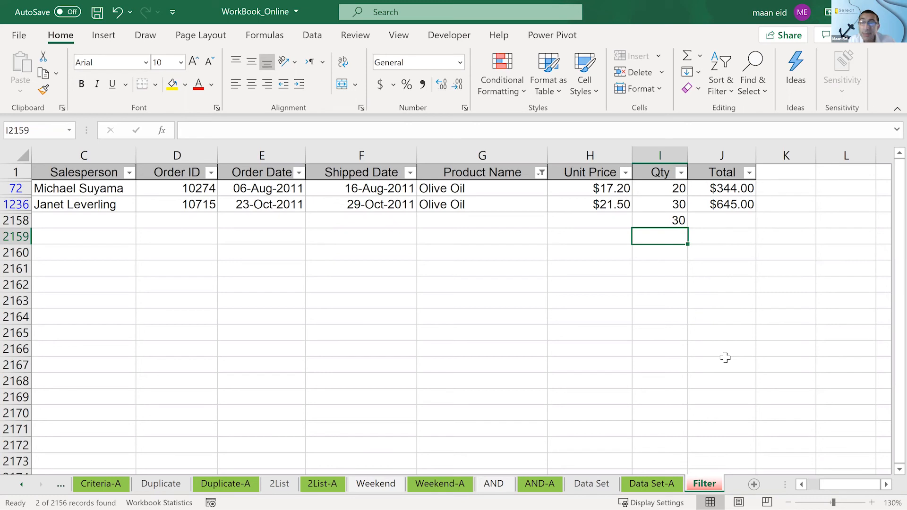
key("Up")
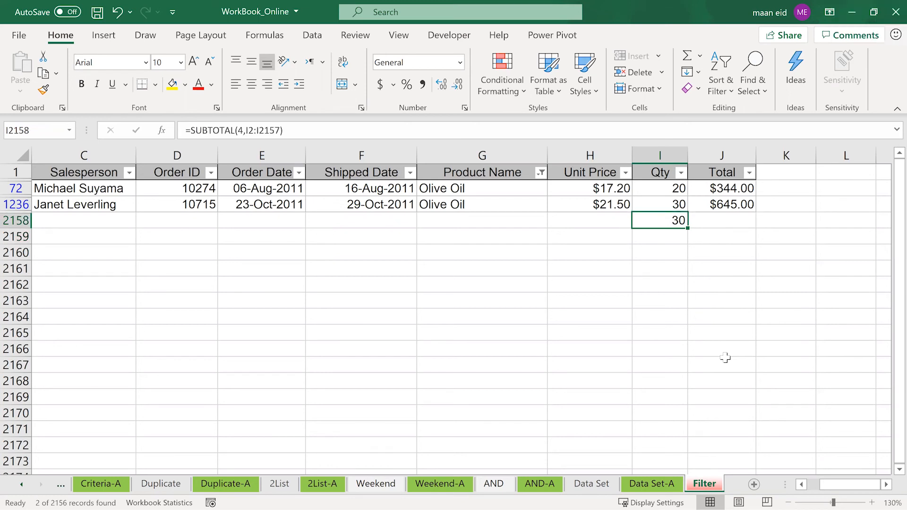
key("Delete")
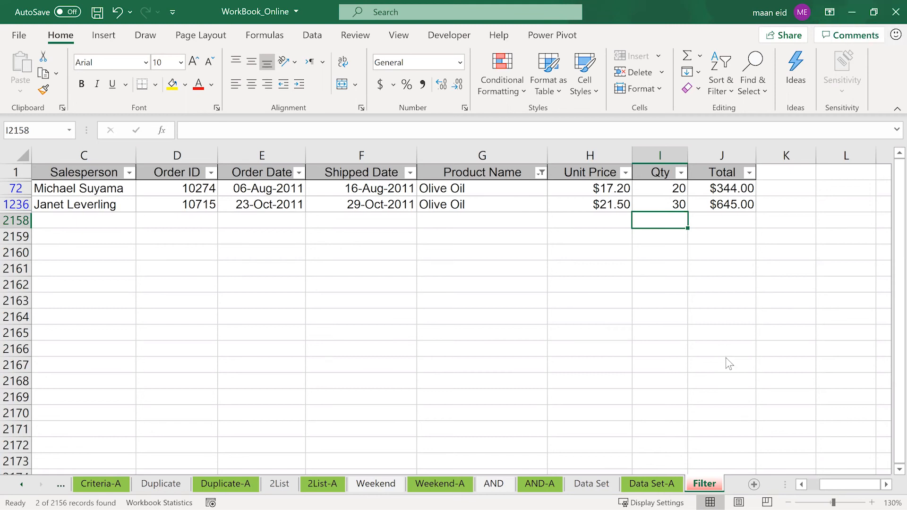
key("super")
key("super")
key("alt+equal")
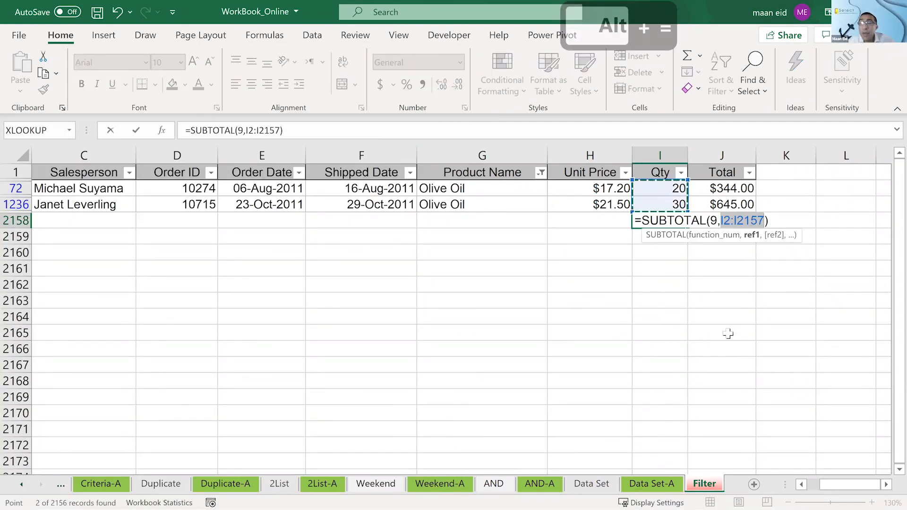
left_click(716, 220)
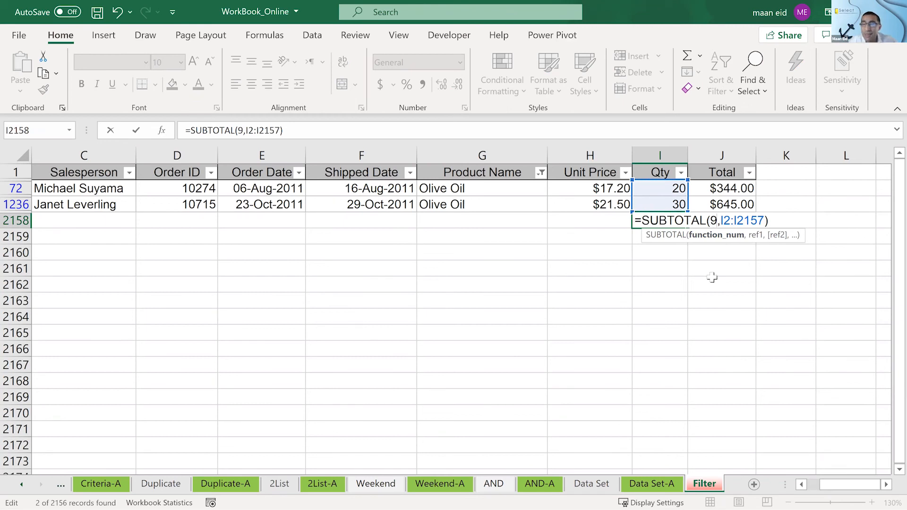
key("BackSpace")
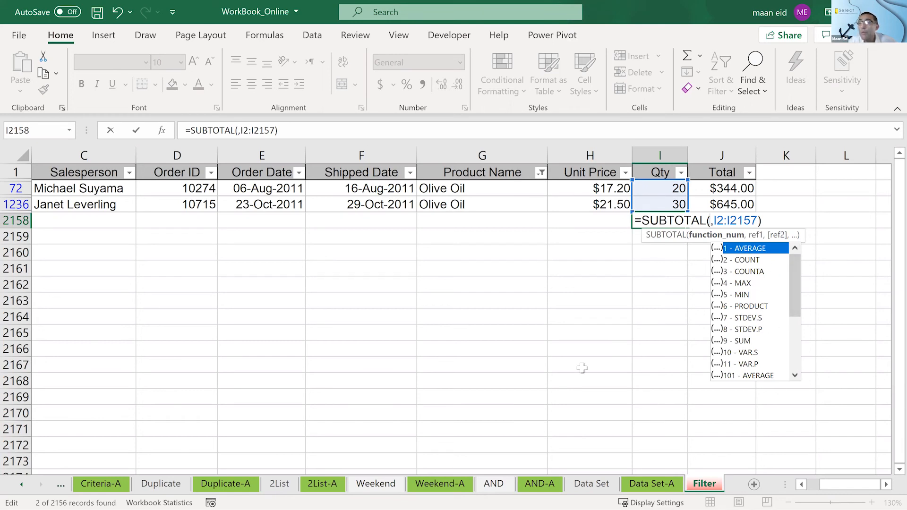
key("Escape")
key("Escape")
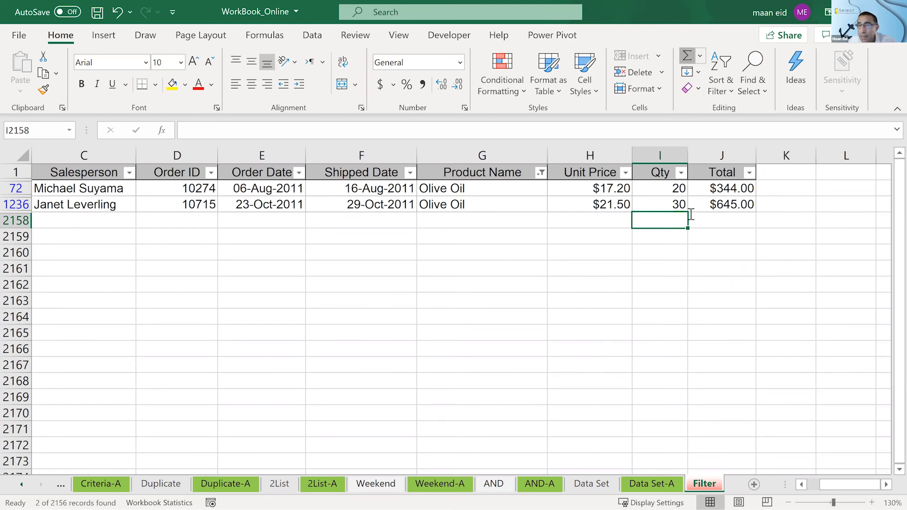
key("alt+equal")
double_click(713, 220)
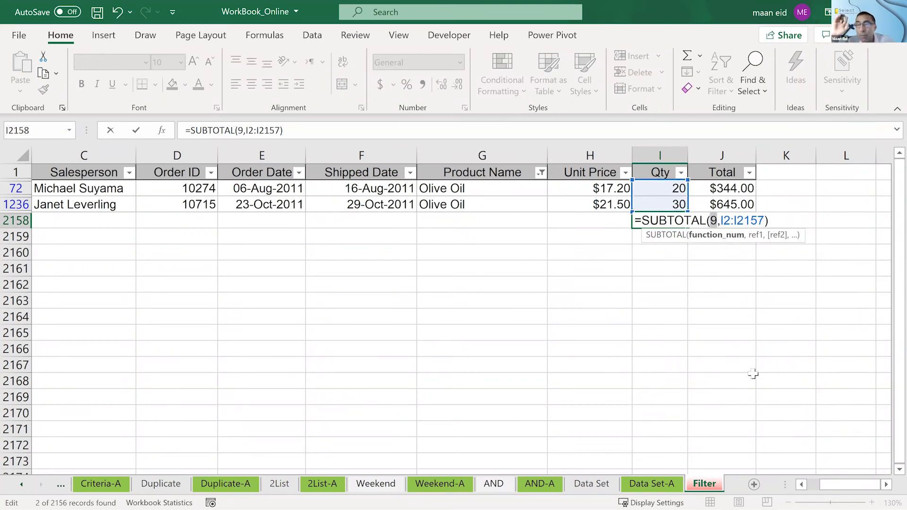
key("BackSpace")
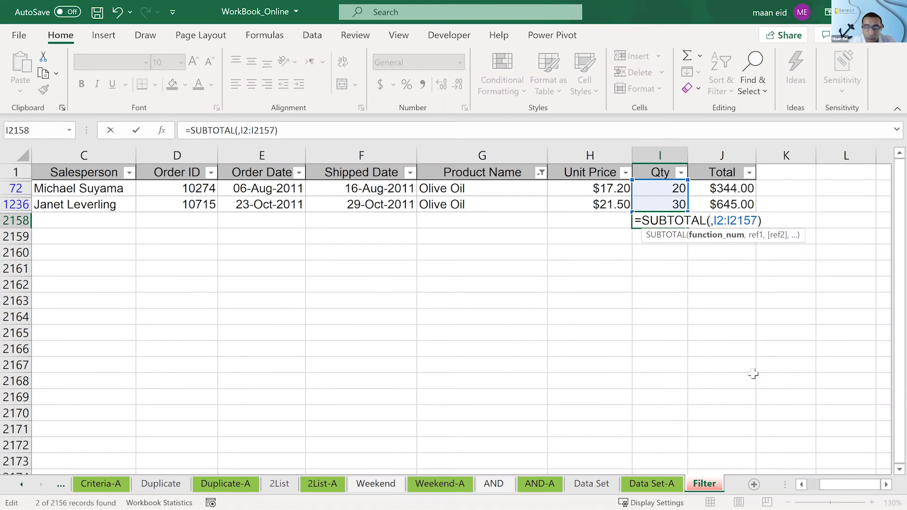
type("1")
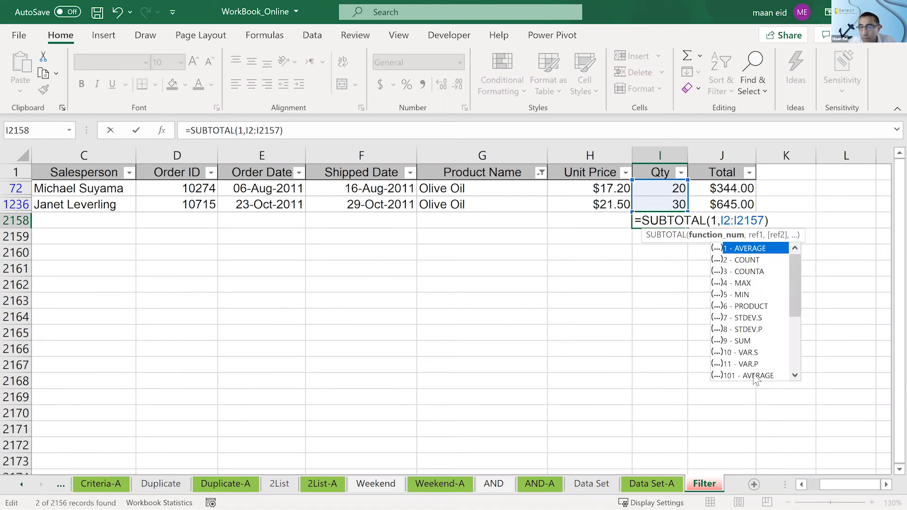
key("Down")
key("Down")
key("Down")
key("Down")
key("Down")
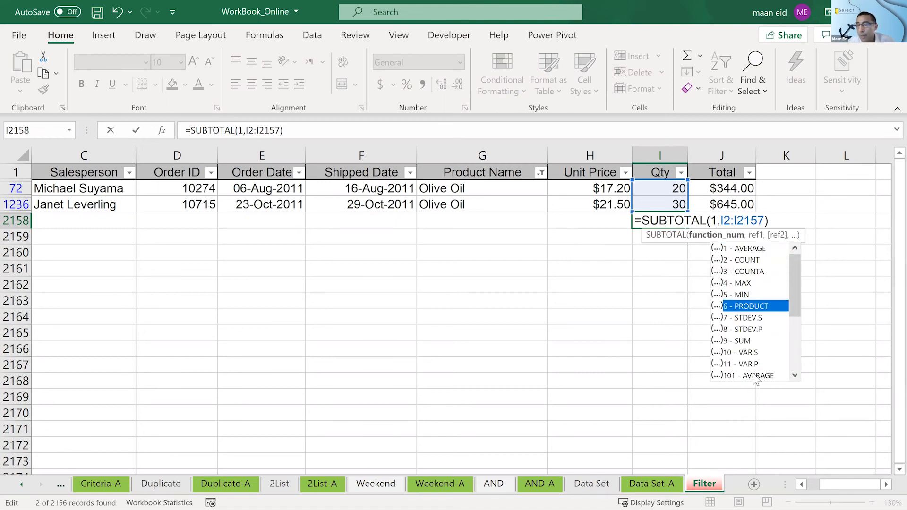
key("Escape")
key("Escape")
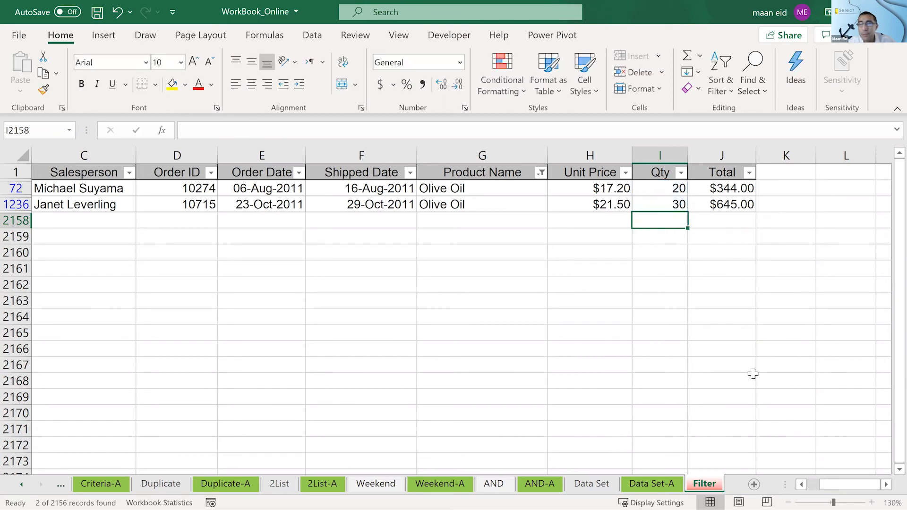
- Remove the filters from the order list and clear the leftover average in cell I2157 below the Qty column
left_click(538, 206)
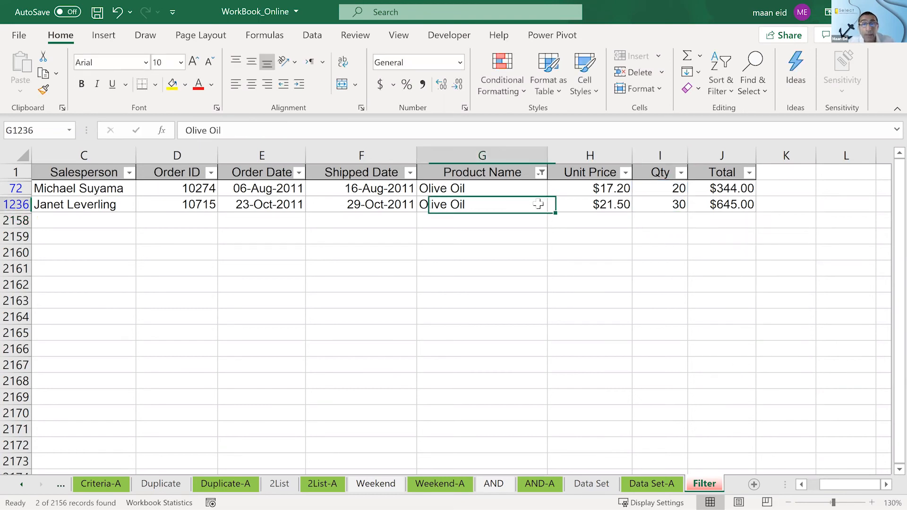
key("ctrl+shift+l")
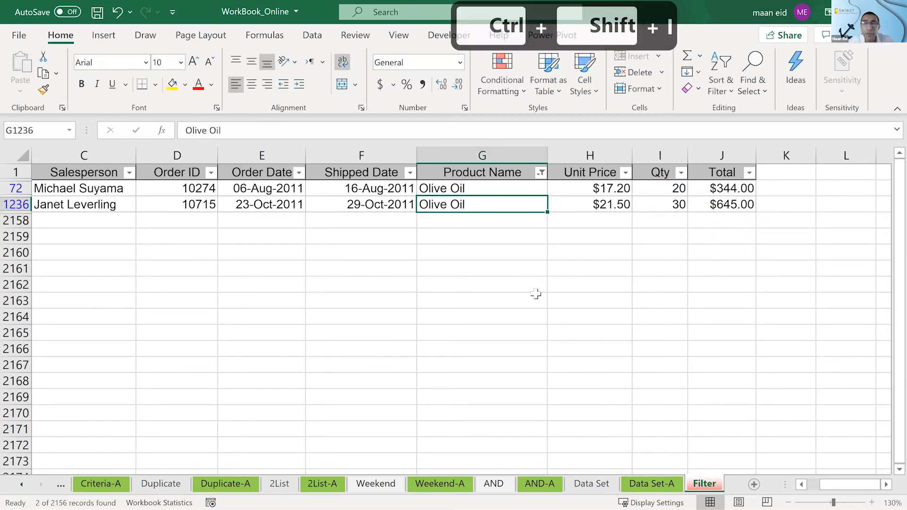
left_click(456, 251)
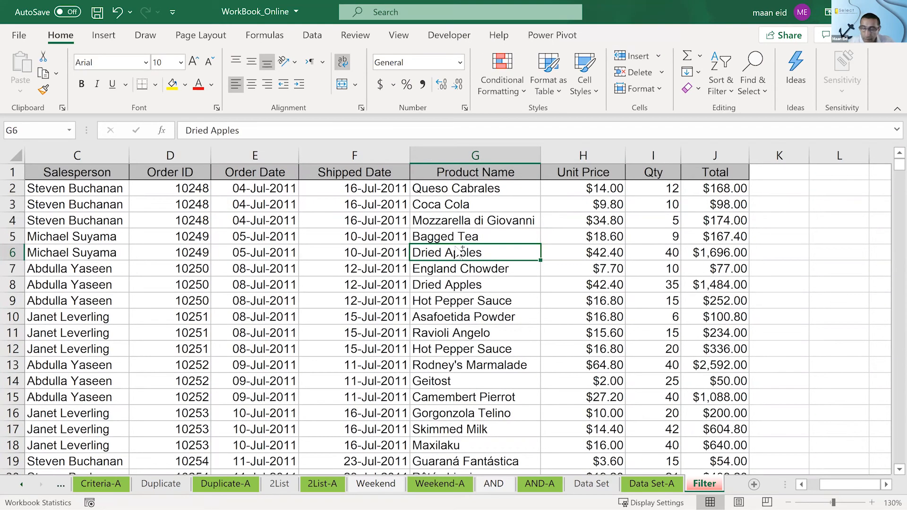
key("ctrl+Down")
key("Down")
key("Down")
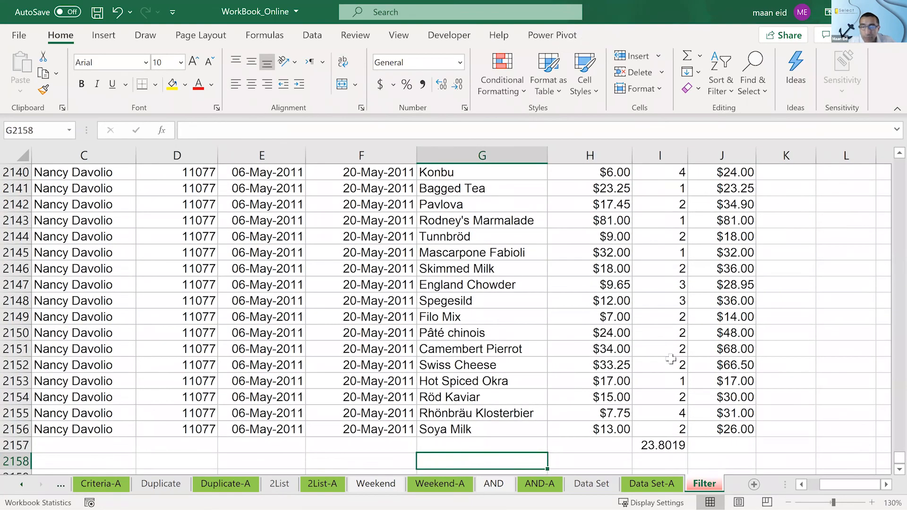
left_click(667, 446)
key("Delete")
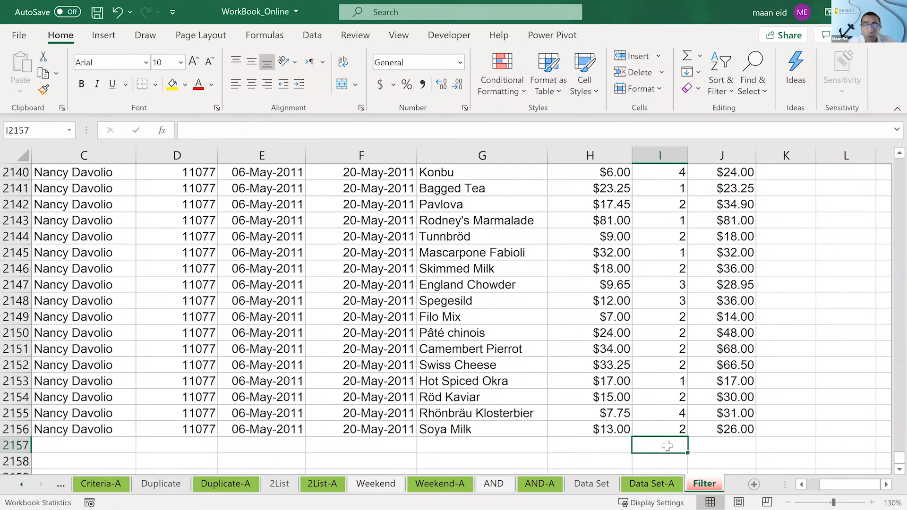
- Turn filtering back on for the order list's header row
left_click(299, 256)
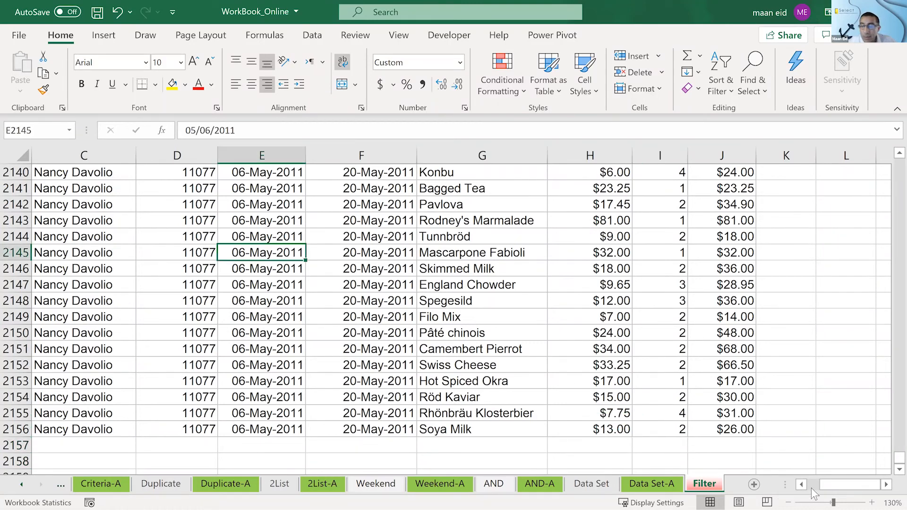
left_click(403, 290)
left_click(282, 222)
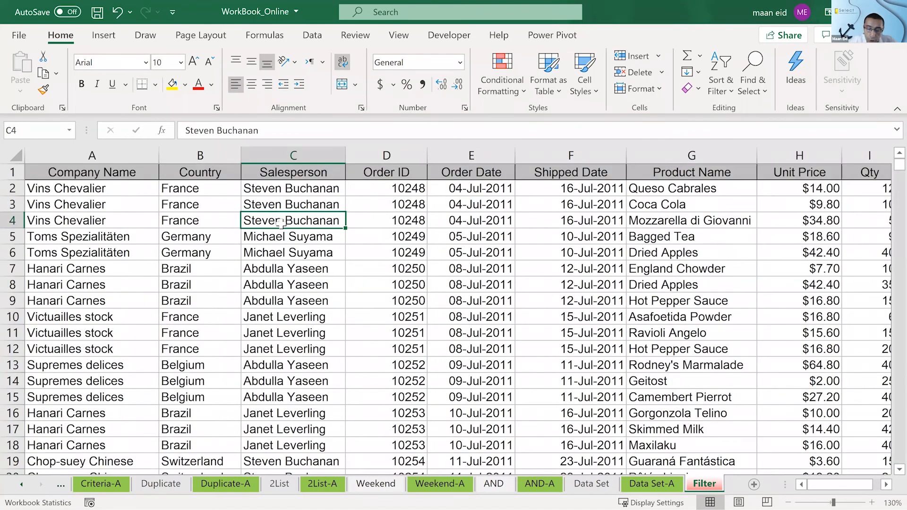
key("ctrl+shift+l")
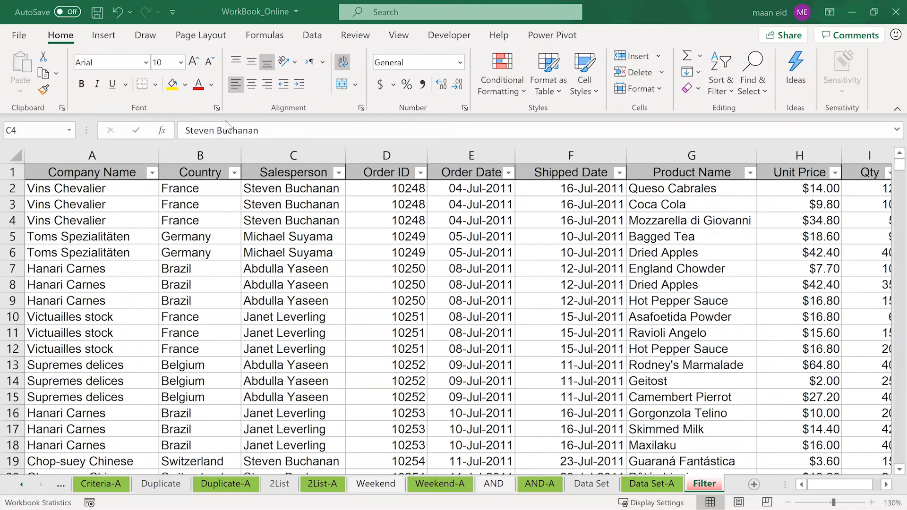
left_click(152, 173)
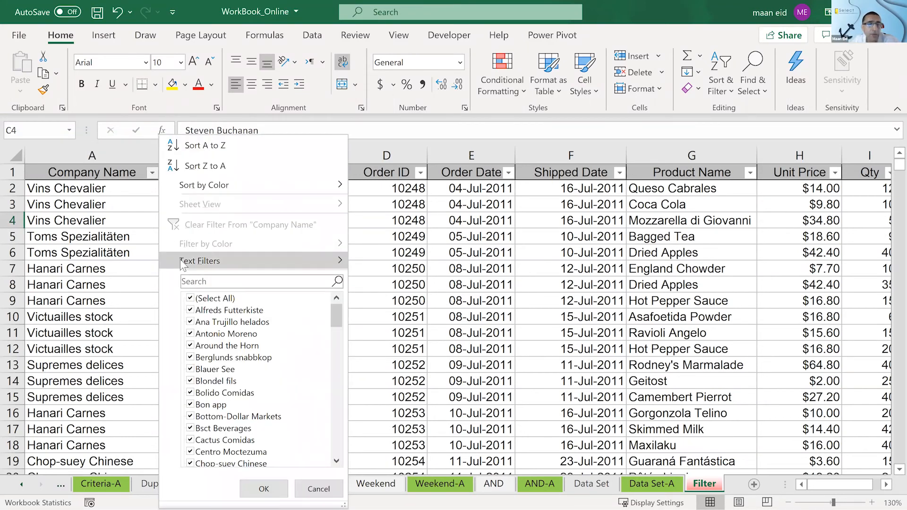
mouse_move(180, 259)
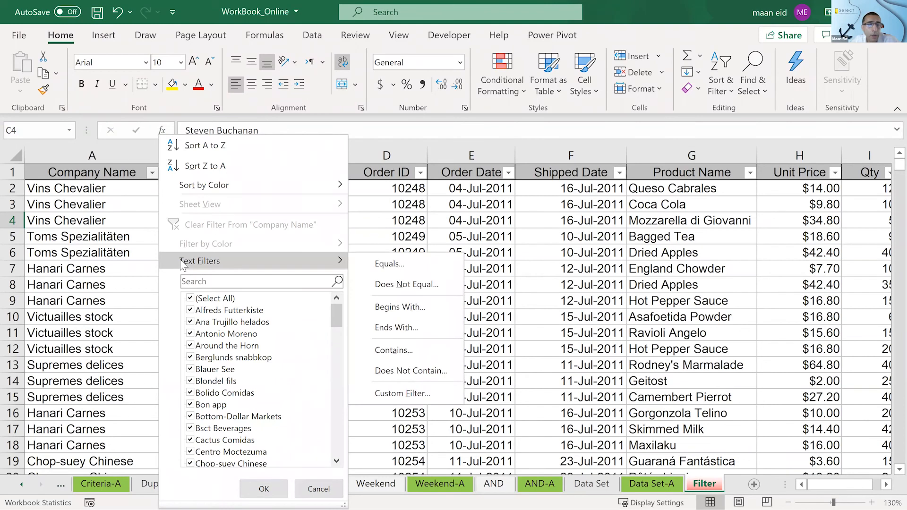
left_click(378, 302)
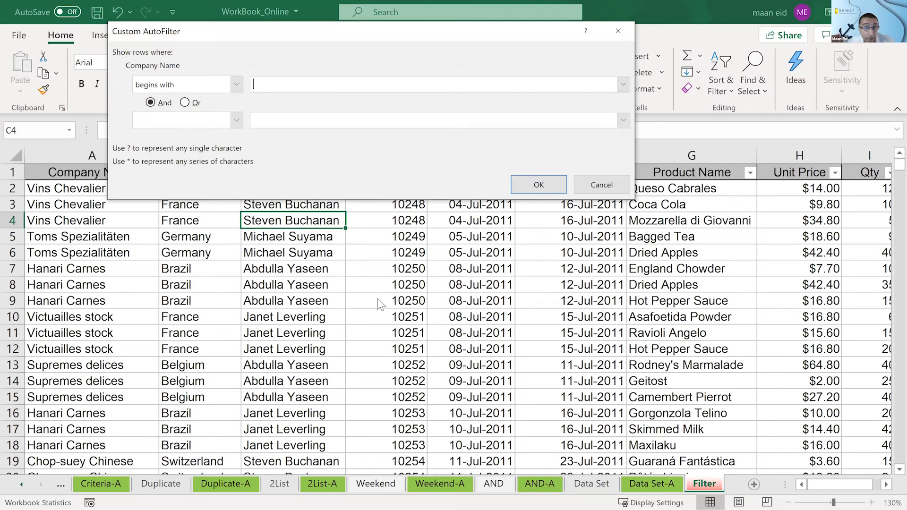
key("Escape")
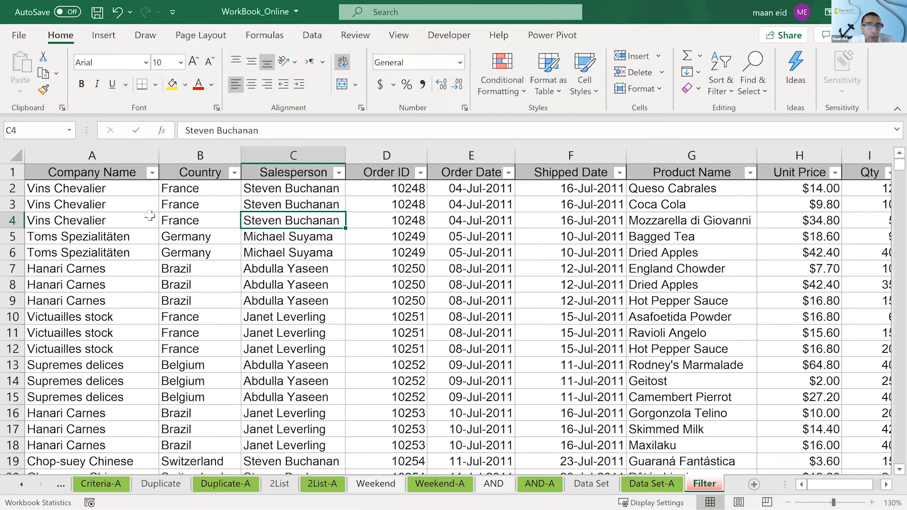
- Filter the Company Name column using the search pattern *h*, keeping all the matching companies
left_click(152, 173)
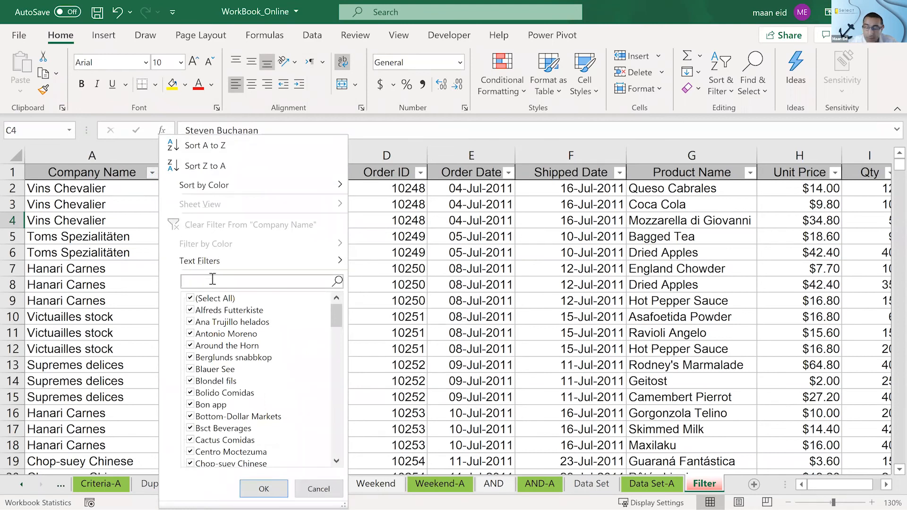
type("*h*")
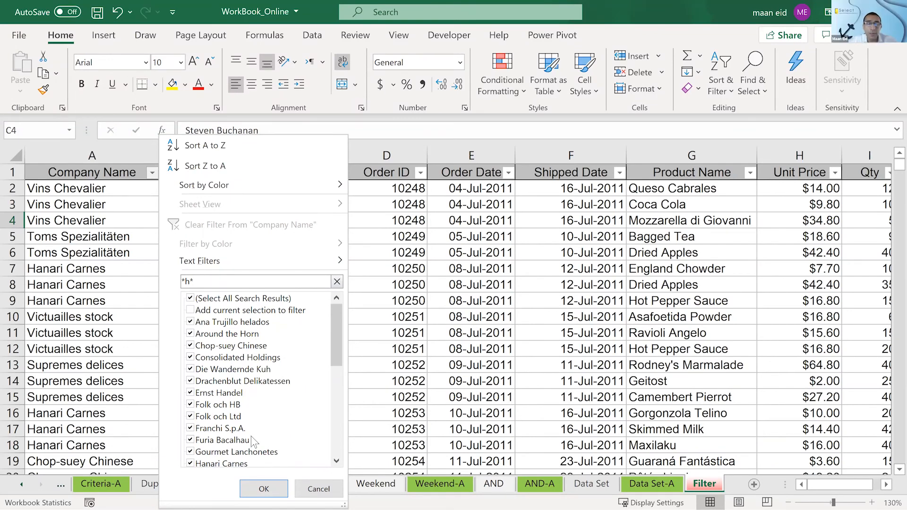
left_click(263, 489)
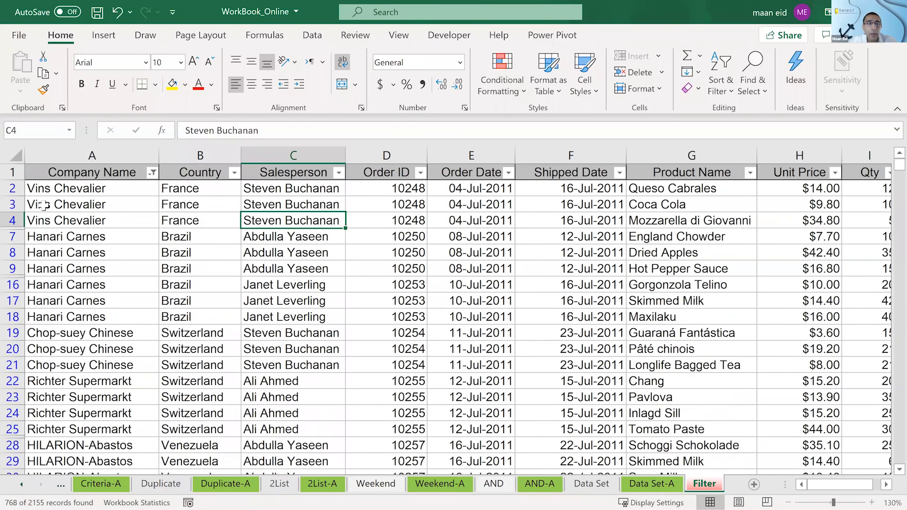
- Remove the company search filter from the order list and turn filtering back on for its header row
left_click(39, 192)
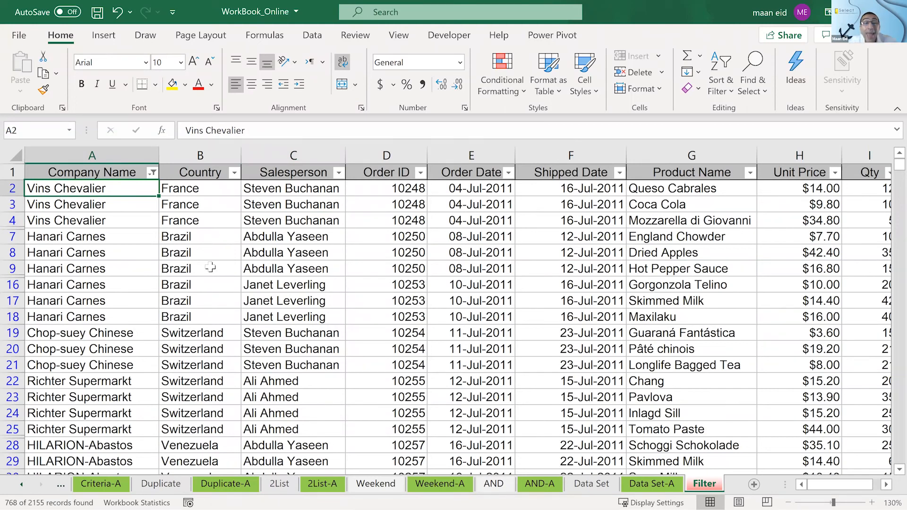
key("shift")
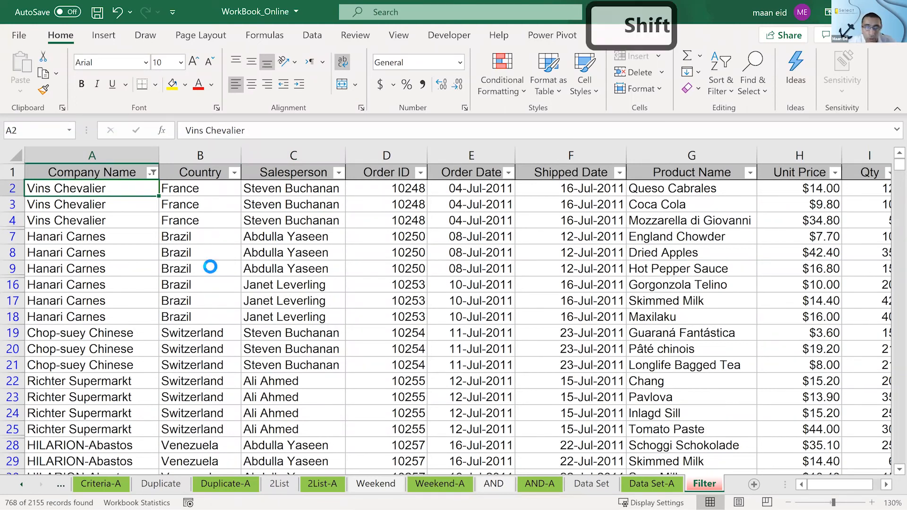
key("ctrl+shift+l")
key("ctrl+shift+l")
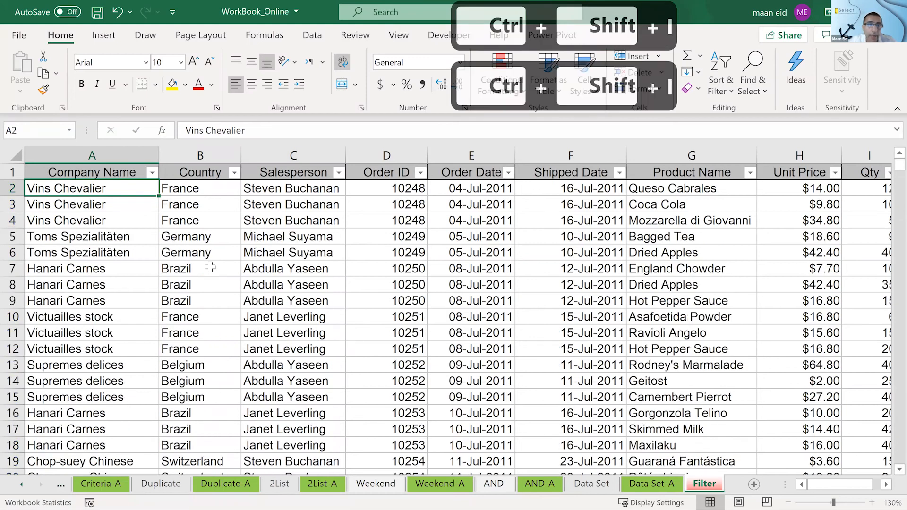
- Apply a Begins With text filter to the Company Name column with the value h
left_click(153, 173)
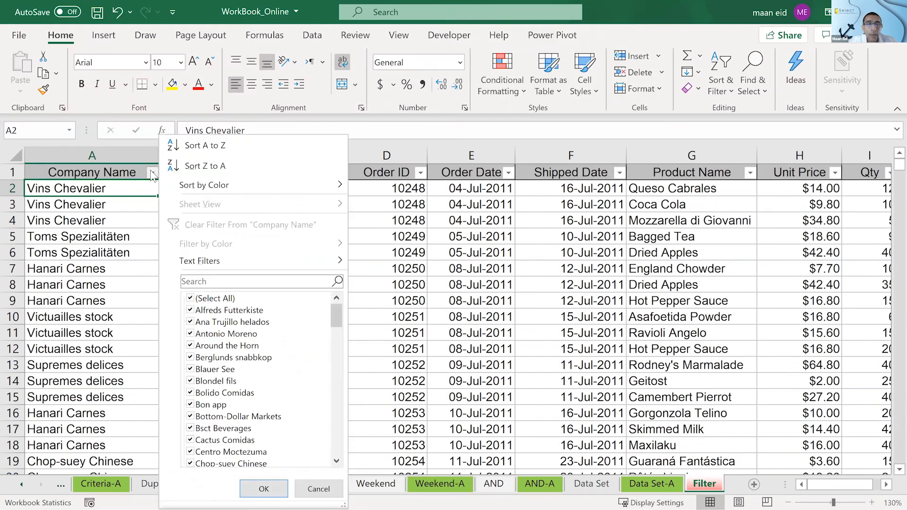
mouse_move(293, 261)
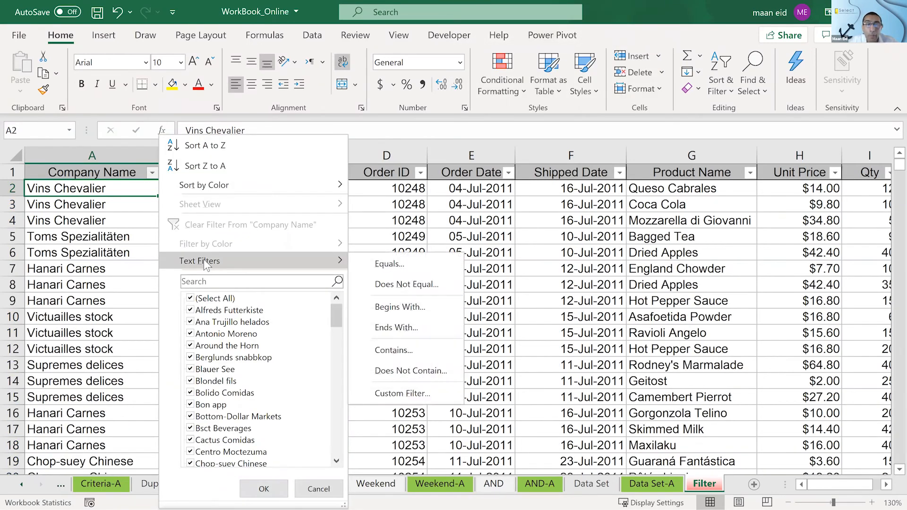
left_click(384, 314)
type("h")
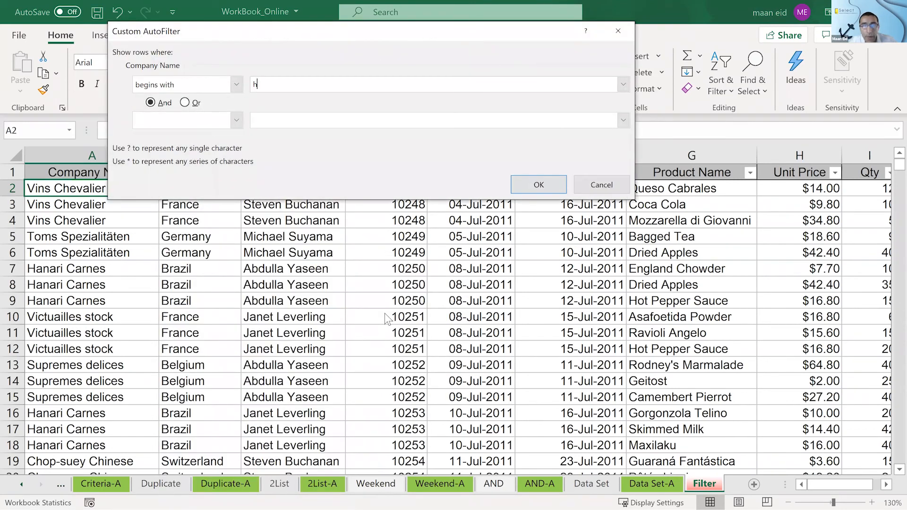
left_click(534, 183)
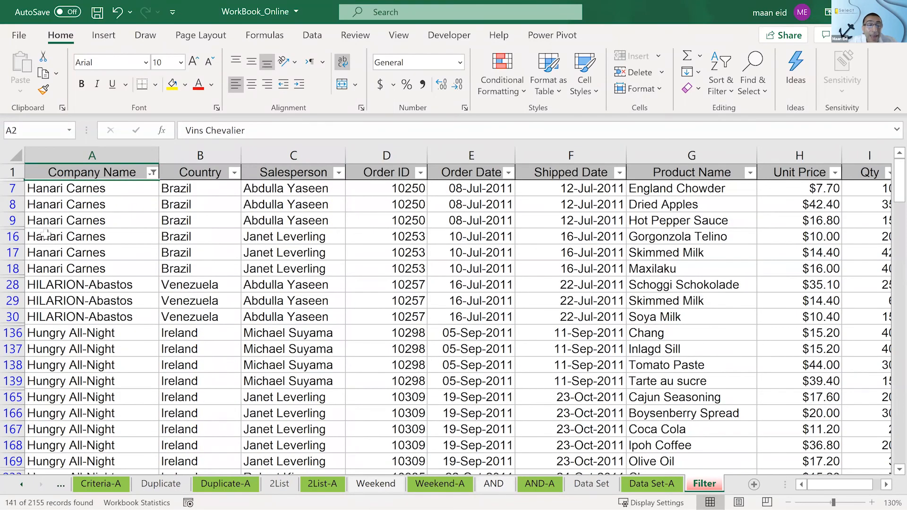
- Examine the filtered order rows to check which letter each company name begins with
scroll(45, 233, "down", 1)
scroll(46, 233, "down", 20)
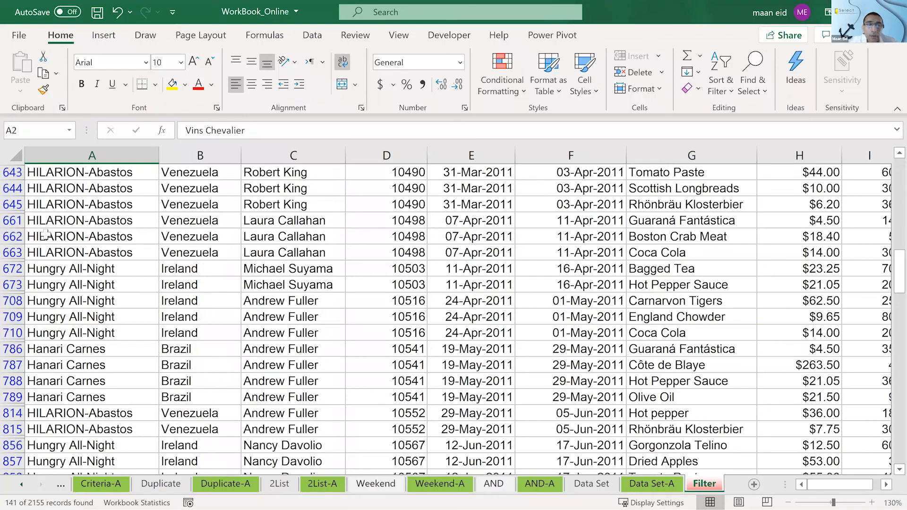
scroll(46, 233, "down", 3)
scroll(53, 243, "down", 2)
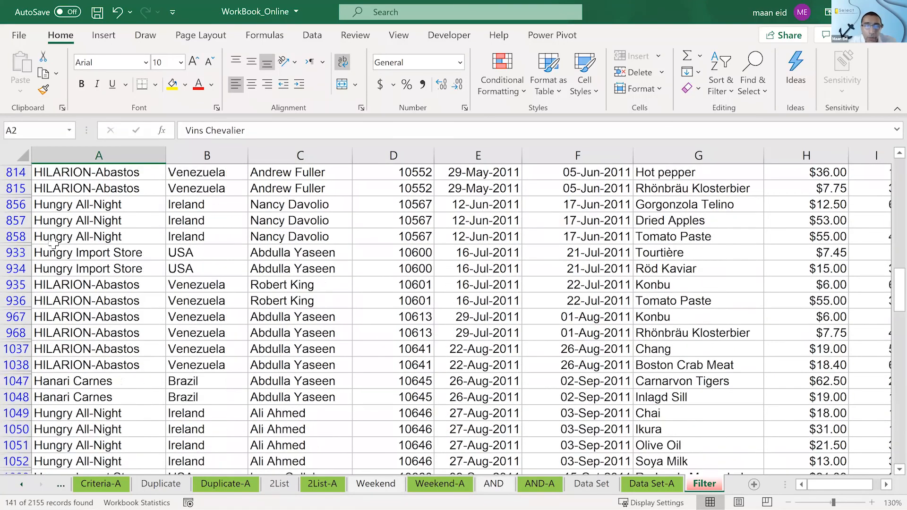
scroll(53, 245, "up", 3)
scroll(54, 247, "down", 3)
scroll(54, 248, "up", 5)
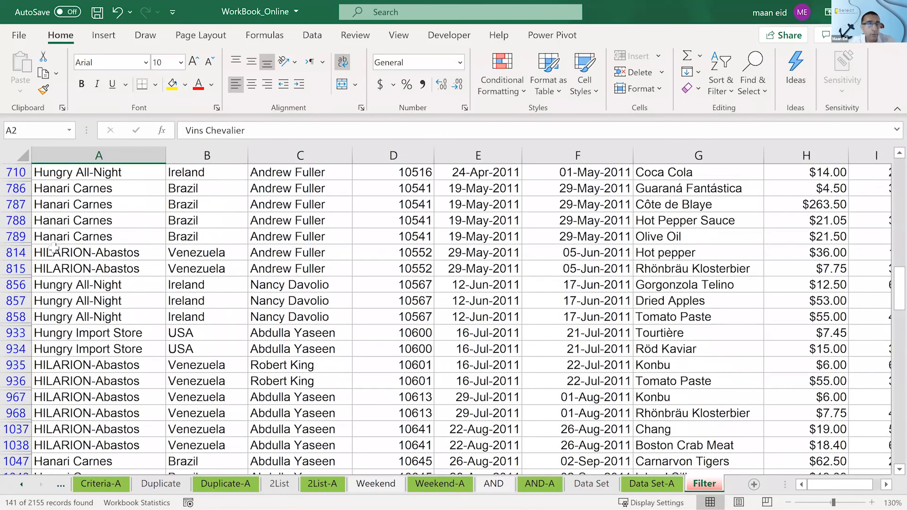
scroll(54, 248, "up", 1)
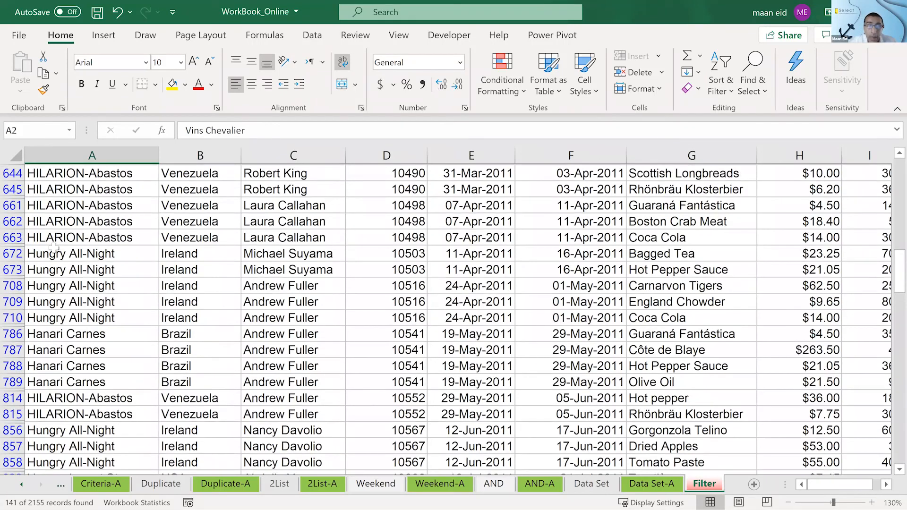
scroll(54, 246, "up", 5)
- Turn filtering off and on again for the order list to clear the Begins With filter, and select cell B7
key("ctrl+shift+l")
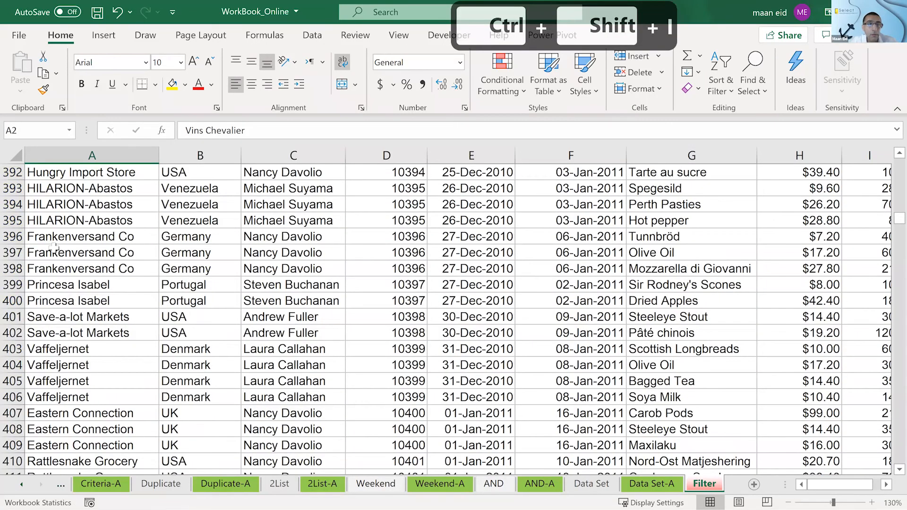
scroll(54, 246, "up", 20)
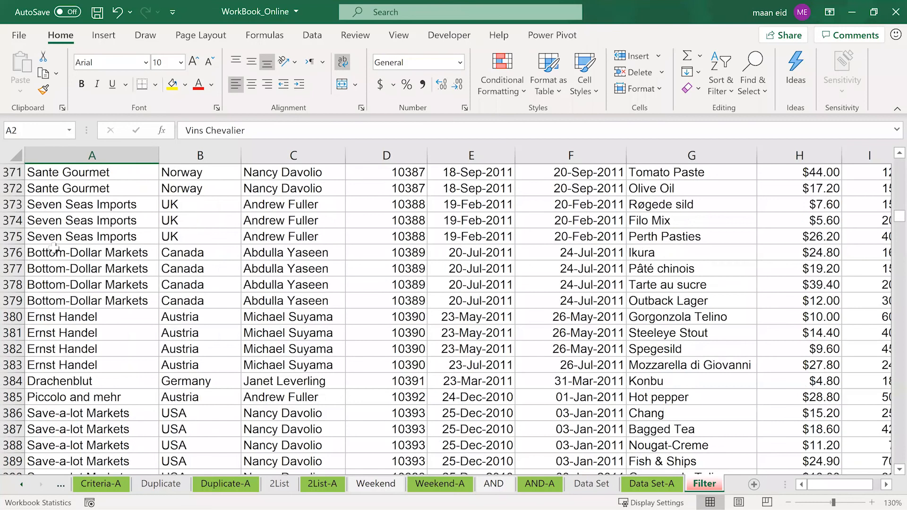
key("ctrl+shift+l")
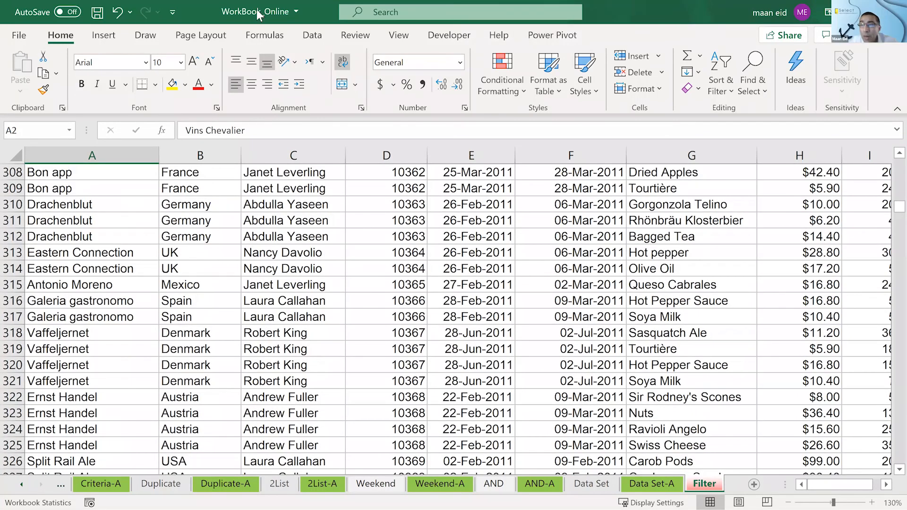
left_click(338, 265)
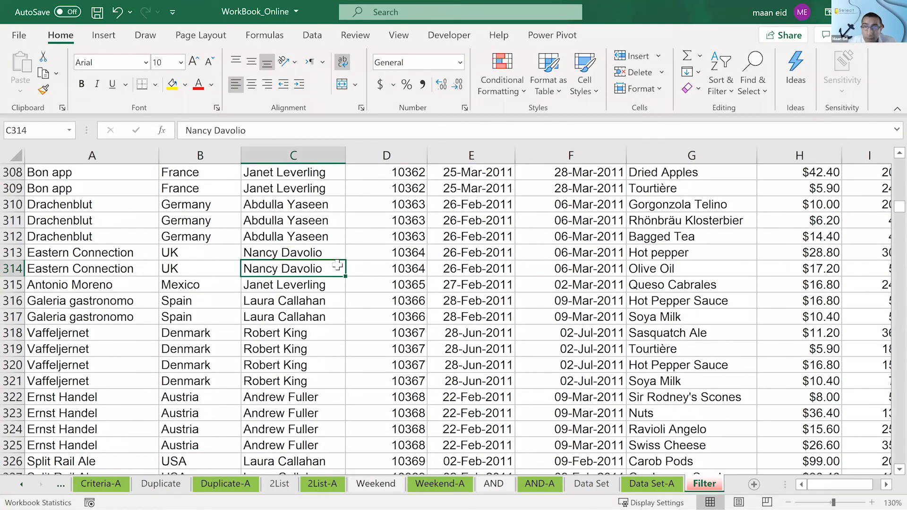
key("ctrl+Up")
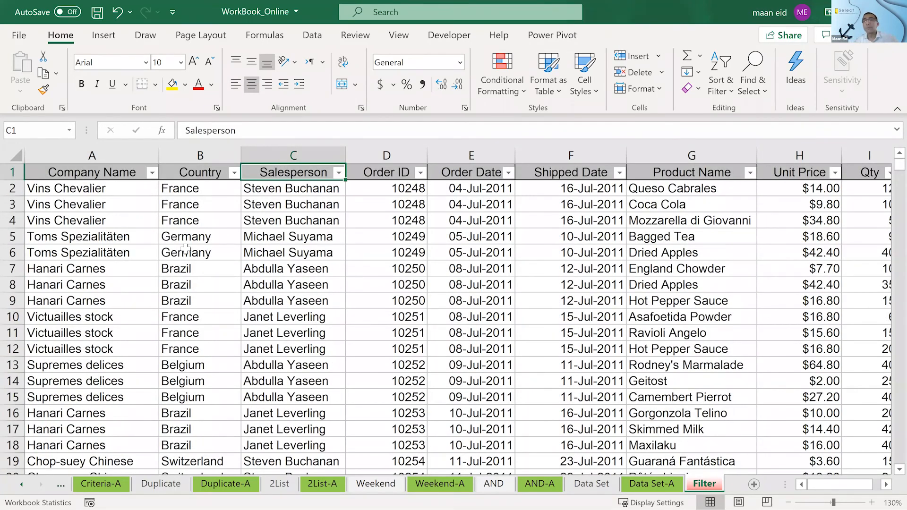
left_click(180, 264)
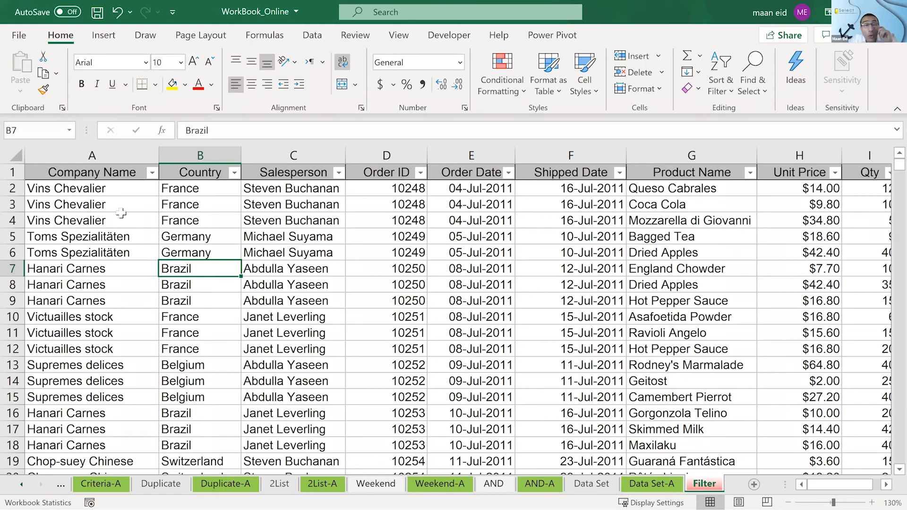
- Apply a Begins With text filter to the Company Name column with the wildcard pattern ??o
left_click(151, 172)
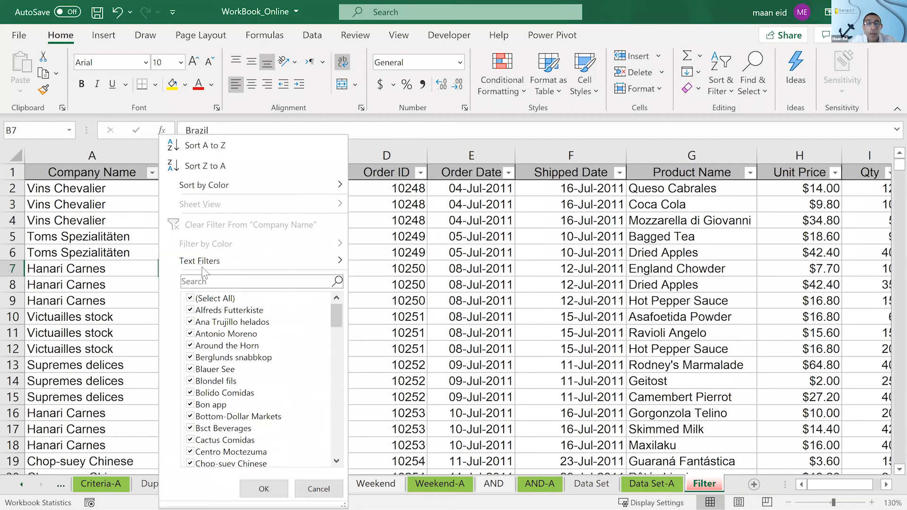
mouse_move(203, 262)
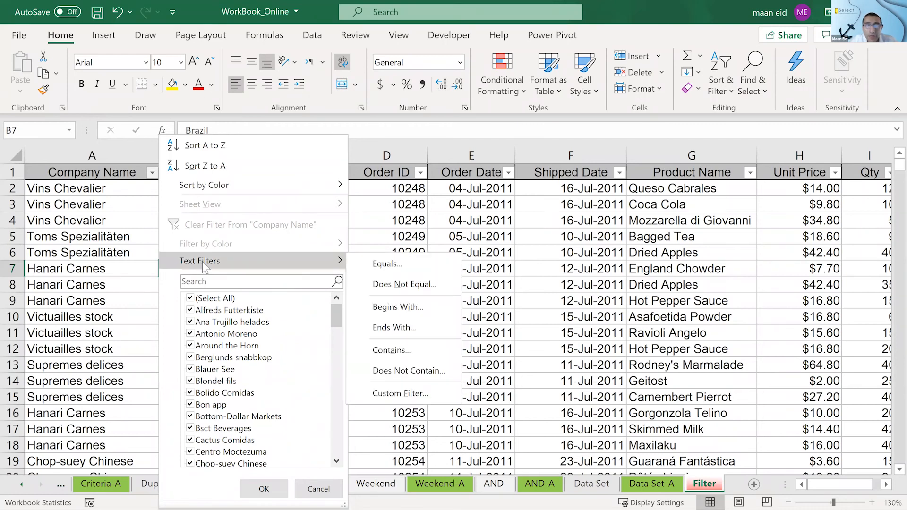
left_click(386, 313)
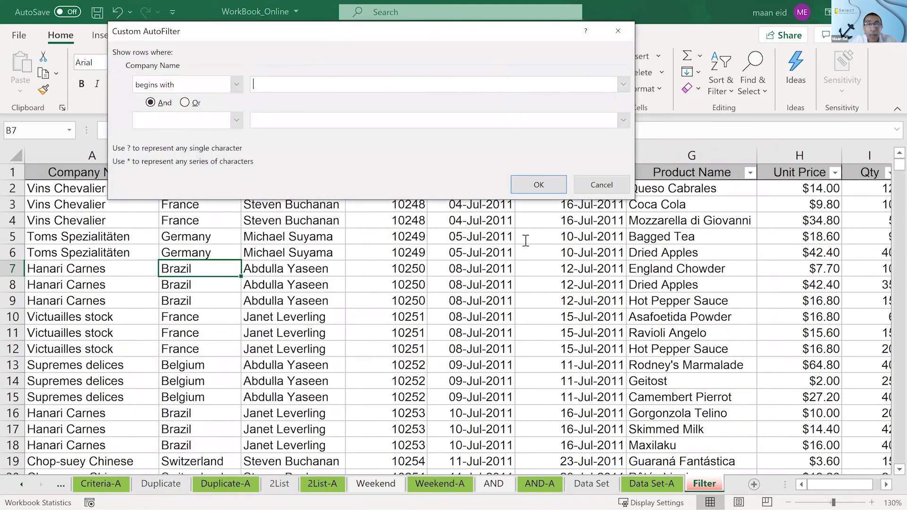
type("?")
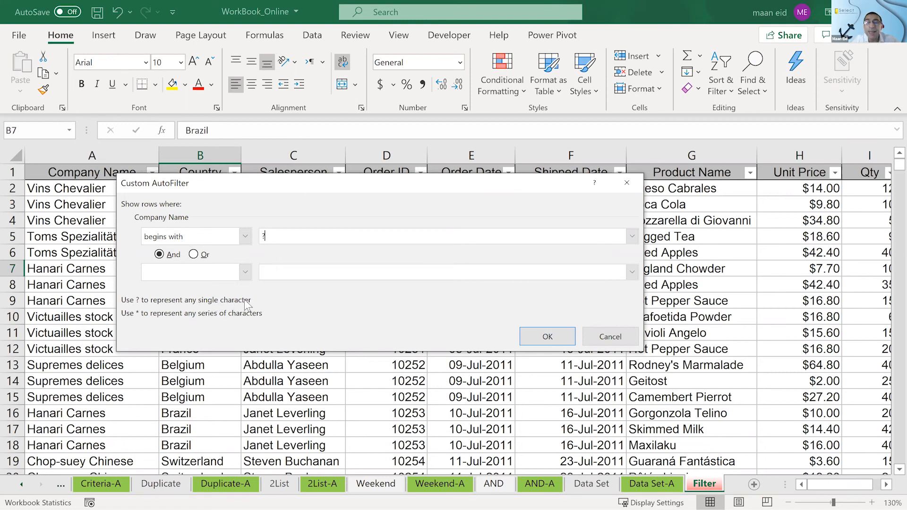
type("?")
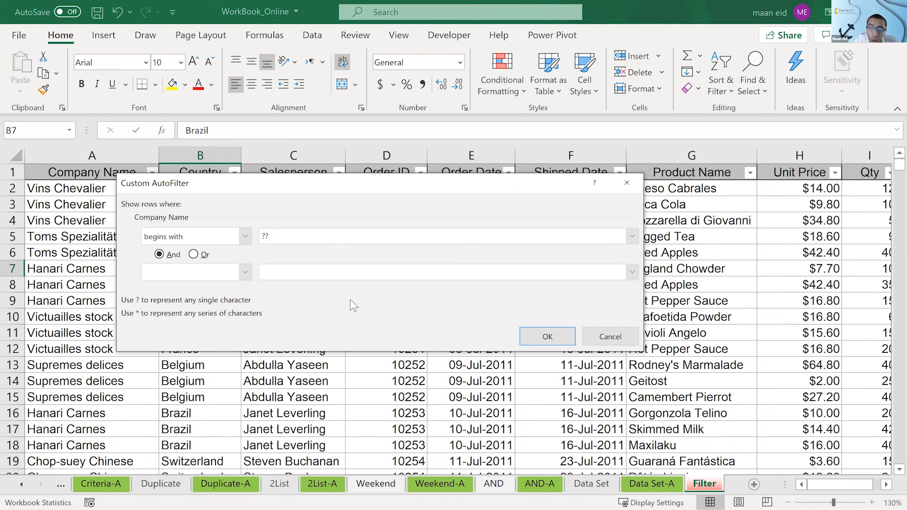
type("o")
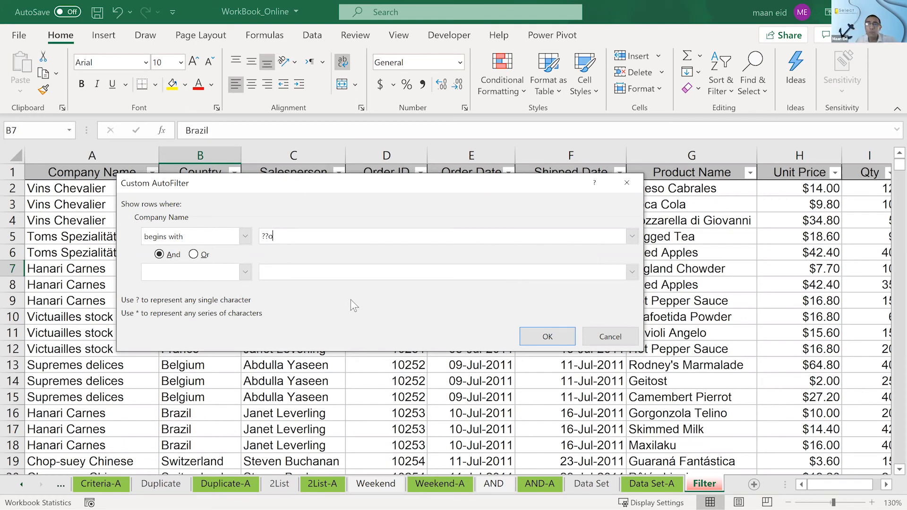
left_click(543, 336)
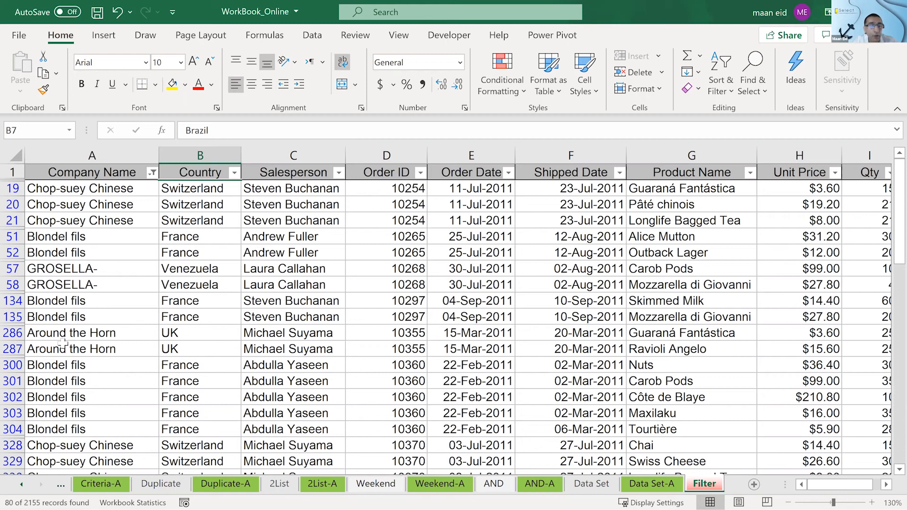
- Examine the filtered company names to check the third letter of each against the wildcard pattern
scroll(63, 344, "down", 1)
scroll(63, 343, "down", 10)
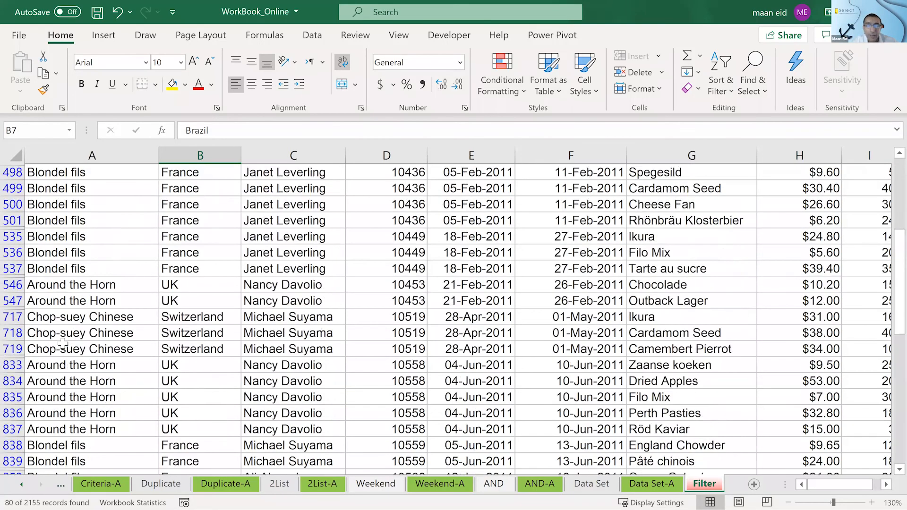
scroll(64, 342, "down", 2)
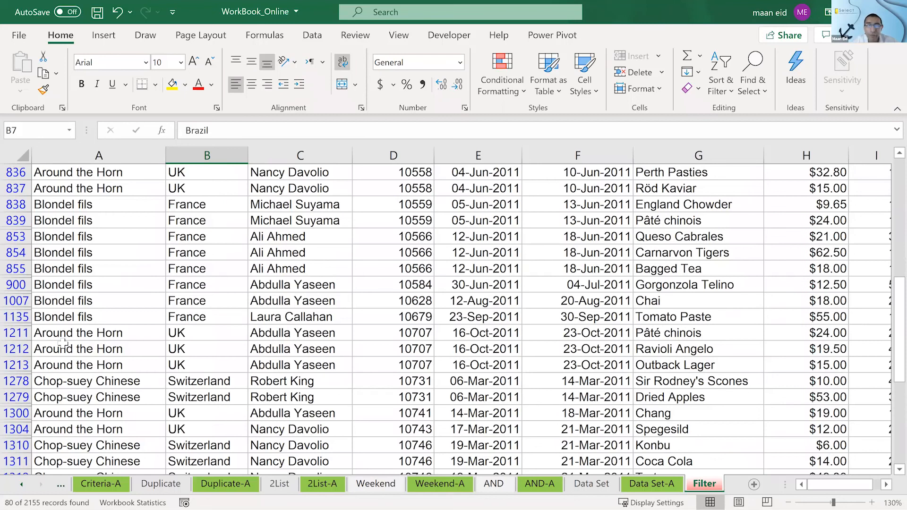
scroll(64, 341, "down", 1)
scroll(63, 341, "down", 4)
scroll(63, 343, "up", 2)
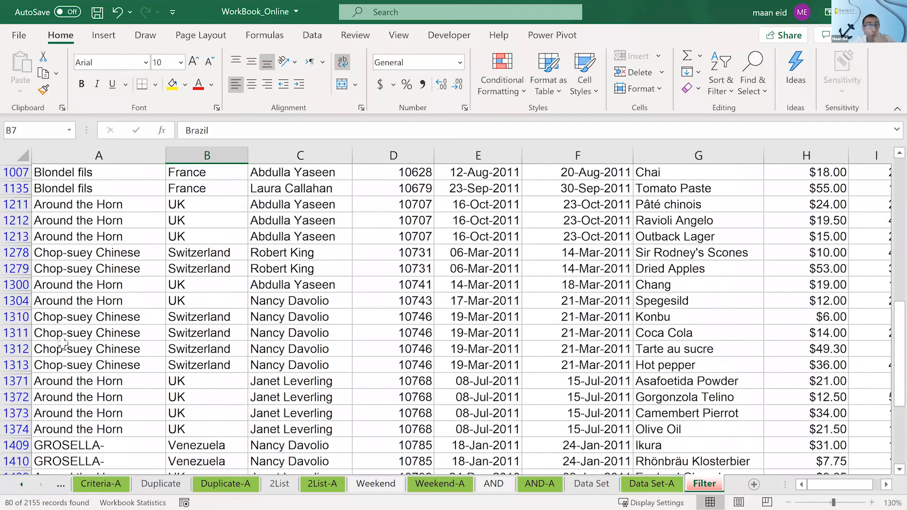
scroll(63, 343, "up", 3)
scroll(64, 344, "up", 2)
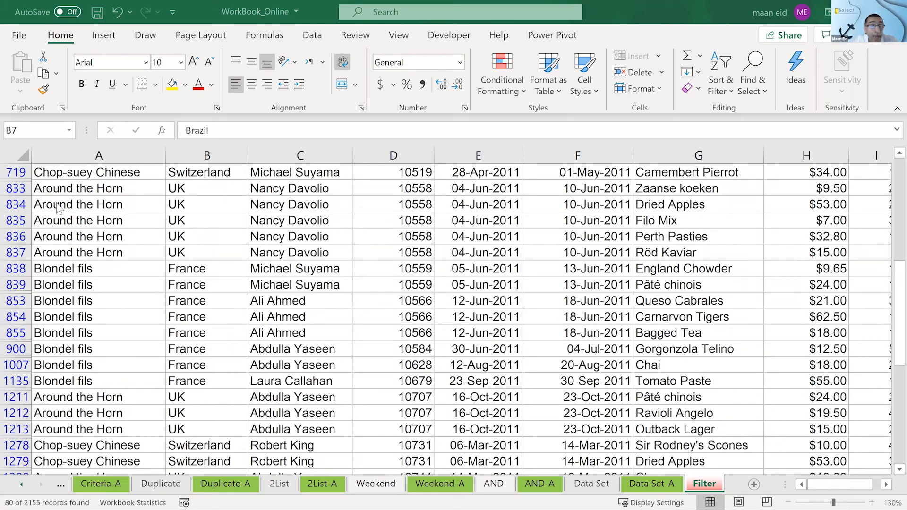
- Turn filtering off and on again for the order list to clear the ??o company filter
scroll(260, 310, "up", 8)
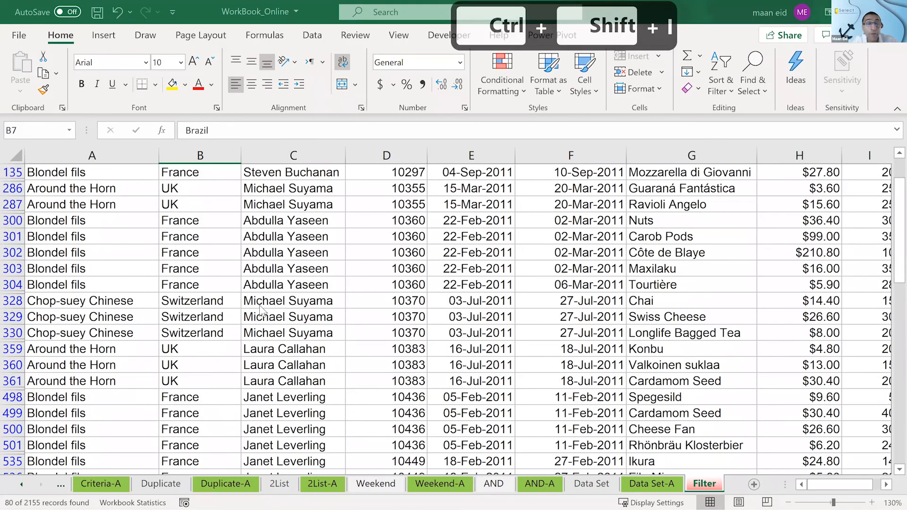
scroll(149, 189, "up", 3)
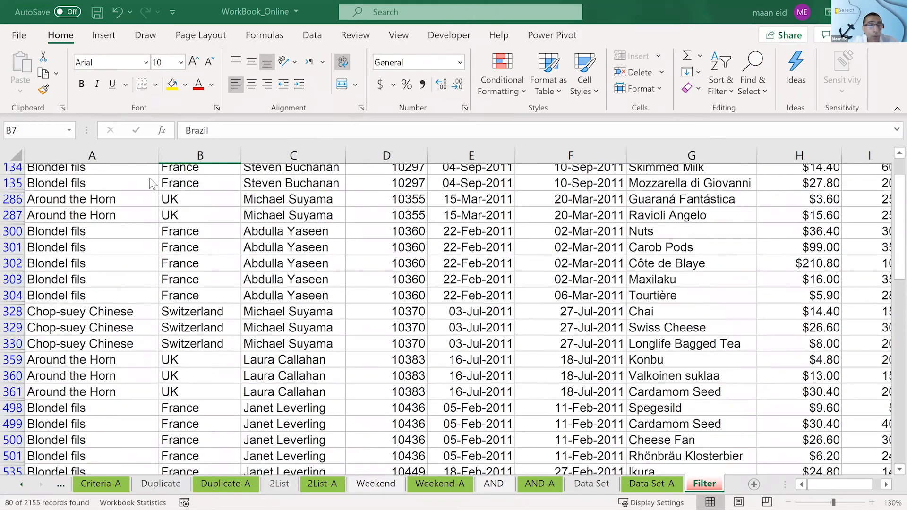
key("ctrl+shift+i")
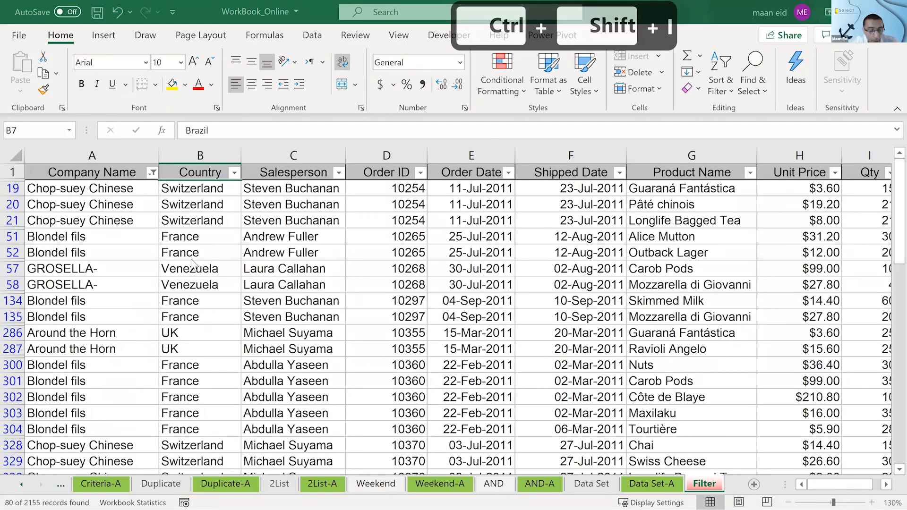
key("ctrl+shift+i")
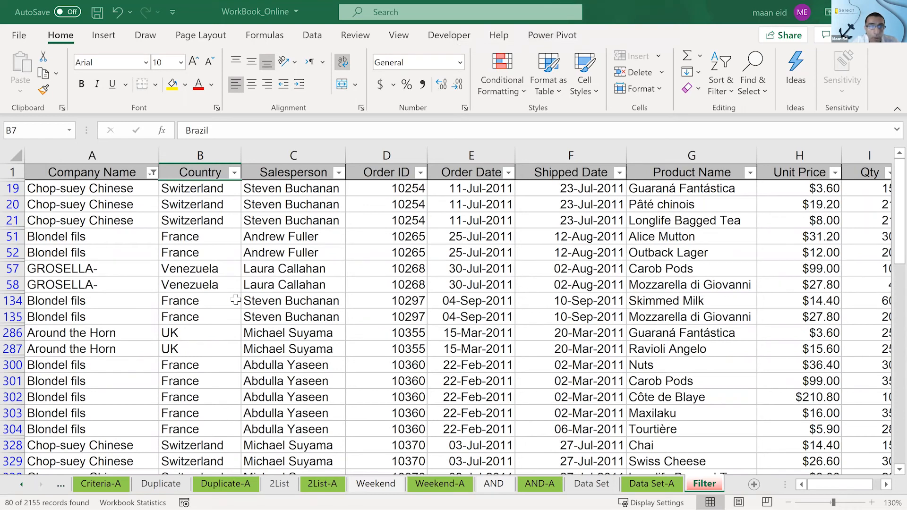
key("ctrl+shift+i")
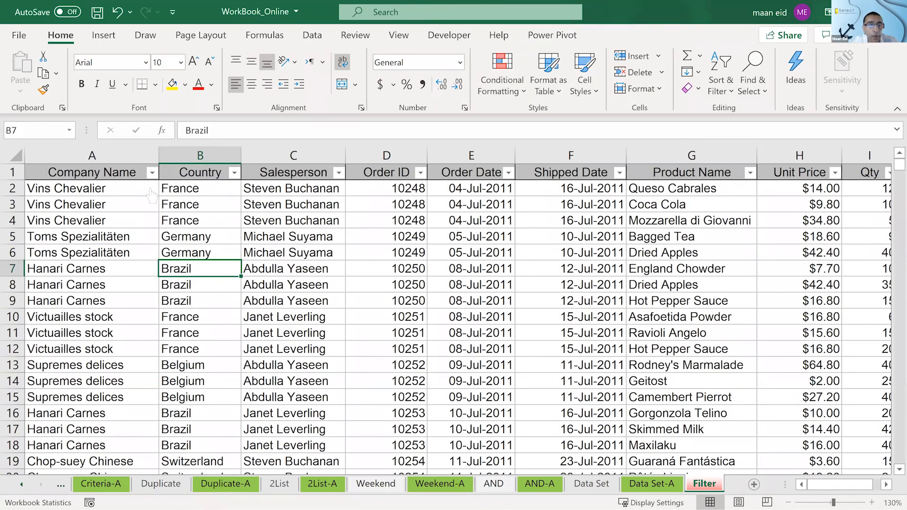
- Apply a Begins With text filter to the Company Name column with the wildcard pattern ??o??d and review the filtered rows
left_click(152, 171)
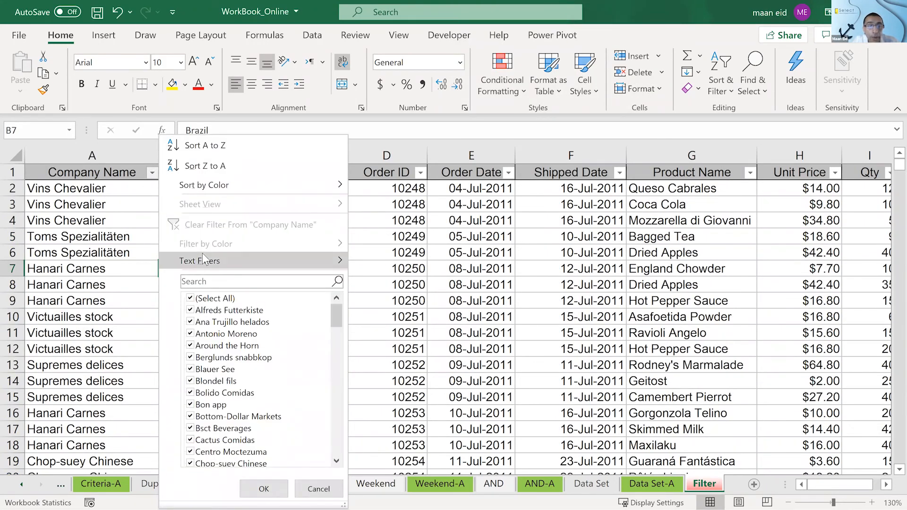
mouse_move(203, 258)
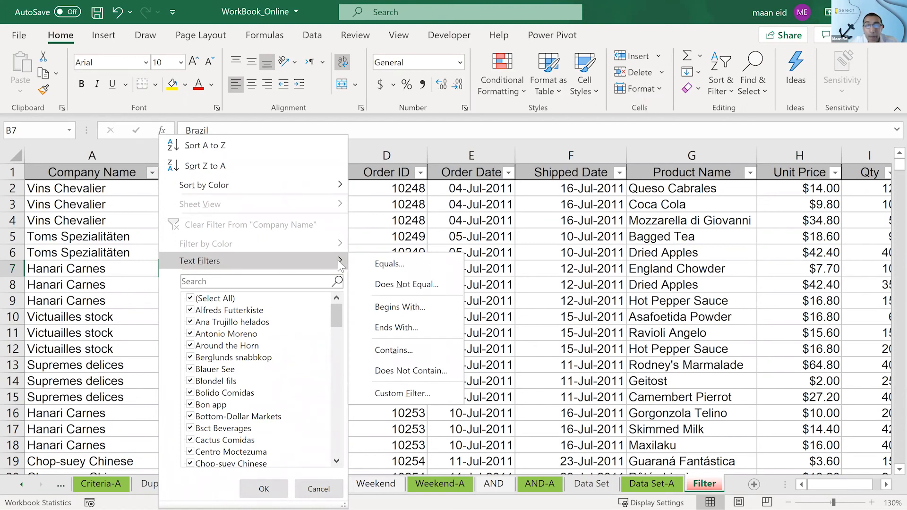
left_click(384, 307)
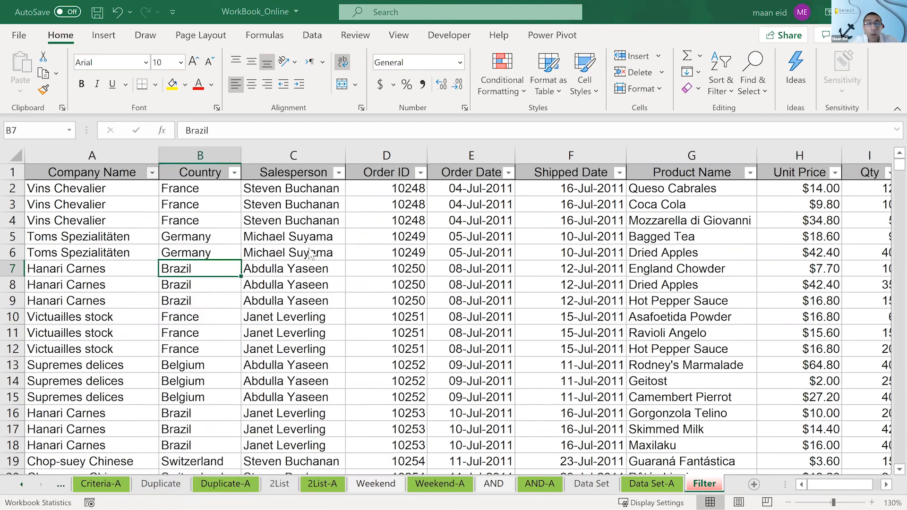
type("??o")
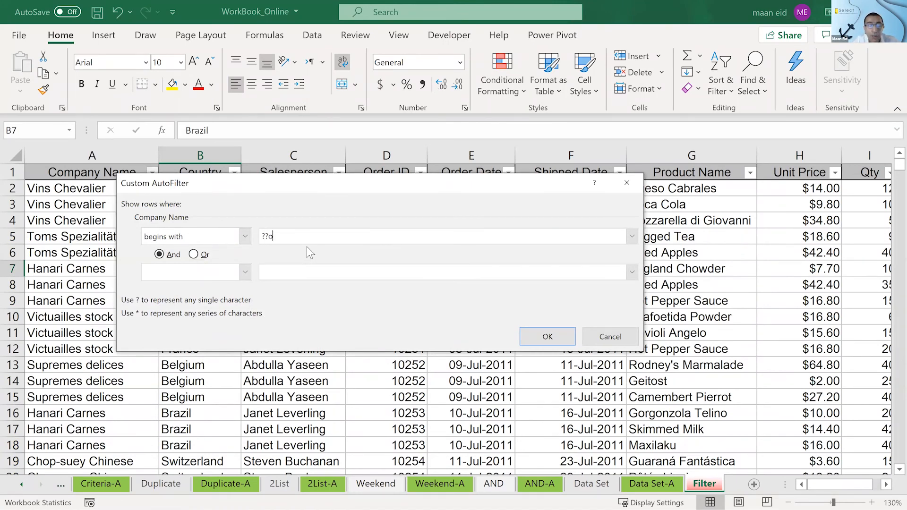
type("?")
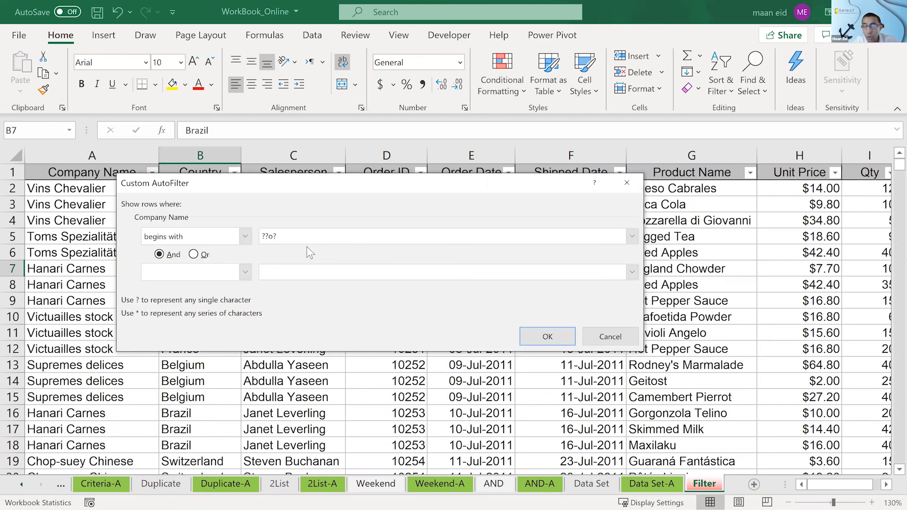
type("?d")
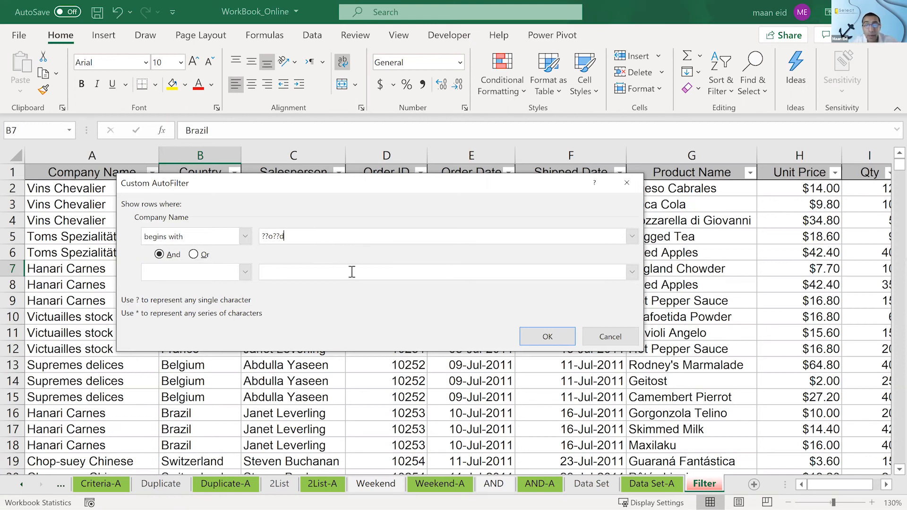
left_click(552, 335)
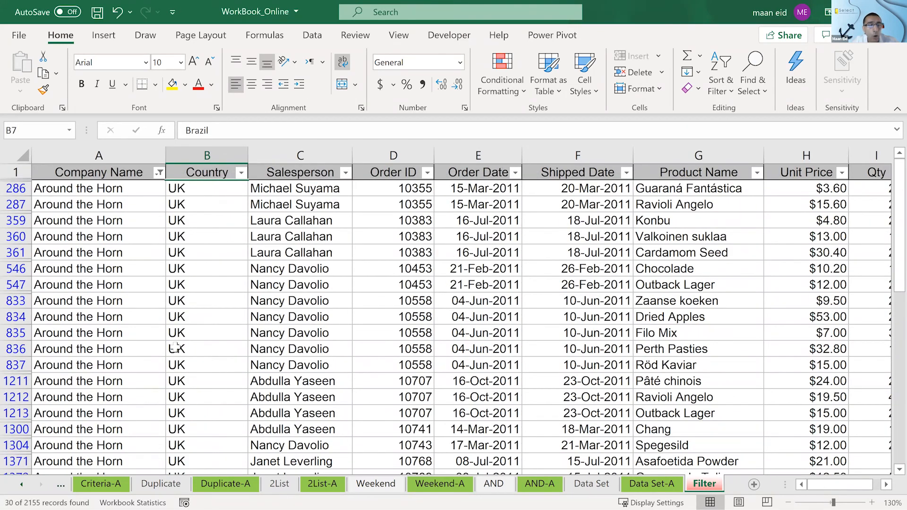
scroll(170, 367, "down", 6)
scroll(175, 349, "up", 6)
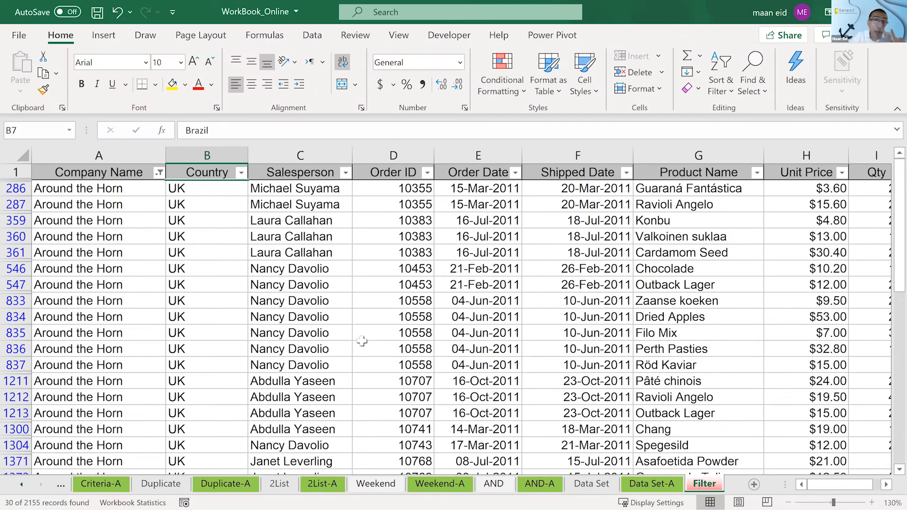
- Select cell C547 in the filtered list, and turn filtering off and on again to clear the ??o??d condition
left_click(332, 285)
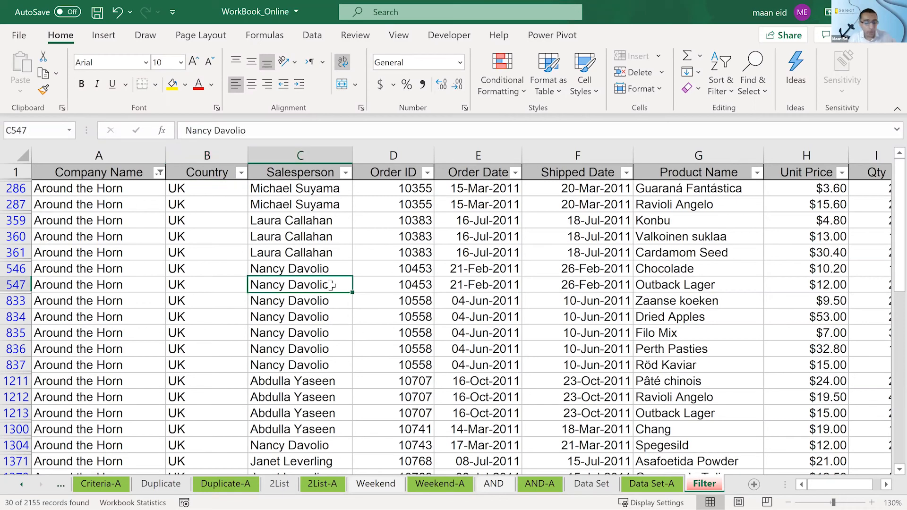
key("ctrl+shift+l")
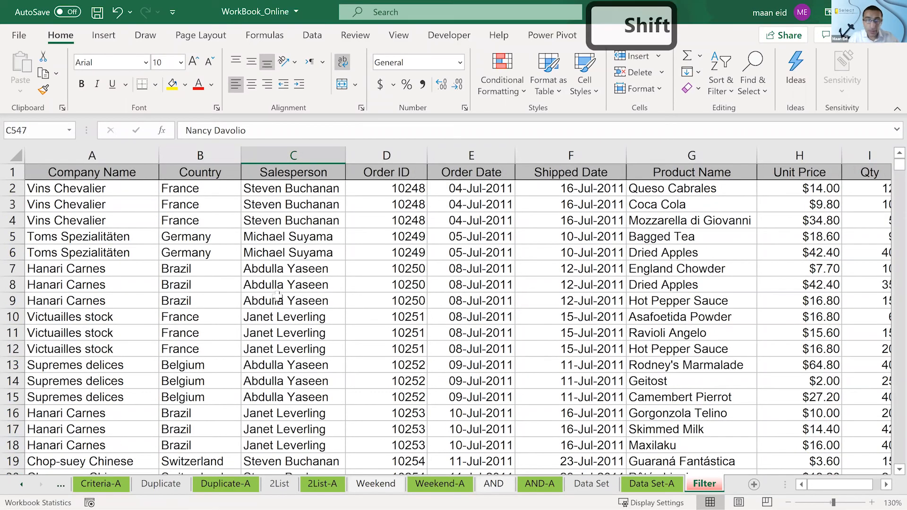
key("ctrl+shift+l")
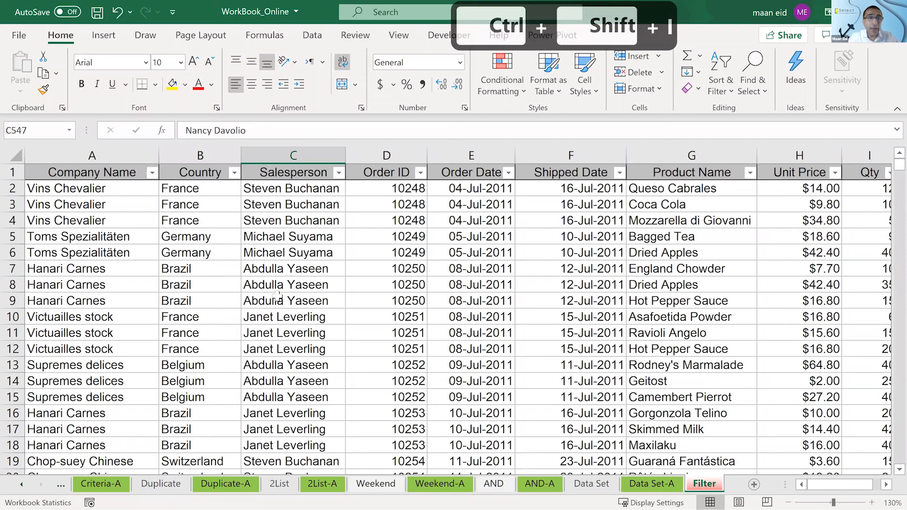
- Filter the Company Name column by searching its filter list for ??o* and review the filtered rows
left_click(151, 173)
mouse_move(203, 260)
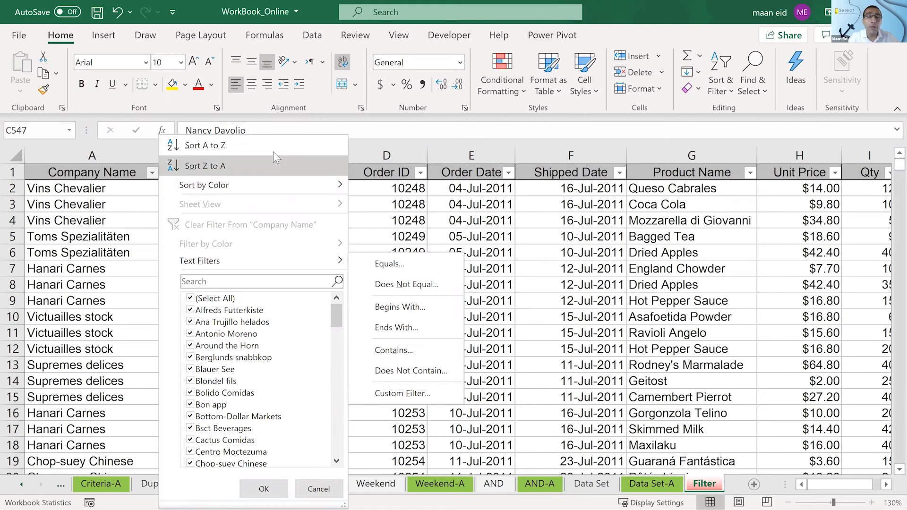
left_click(239, 280)
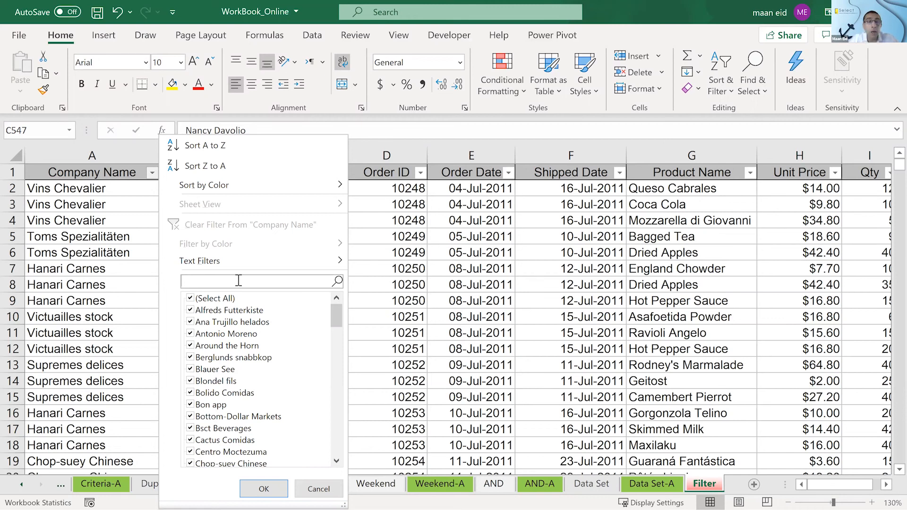
type("??o")
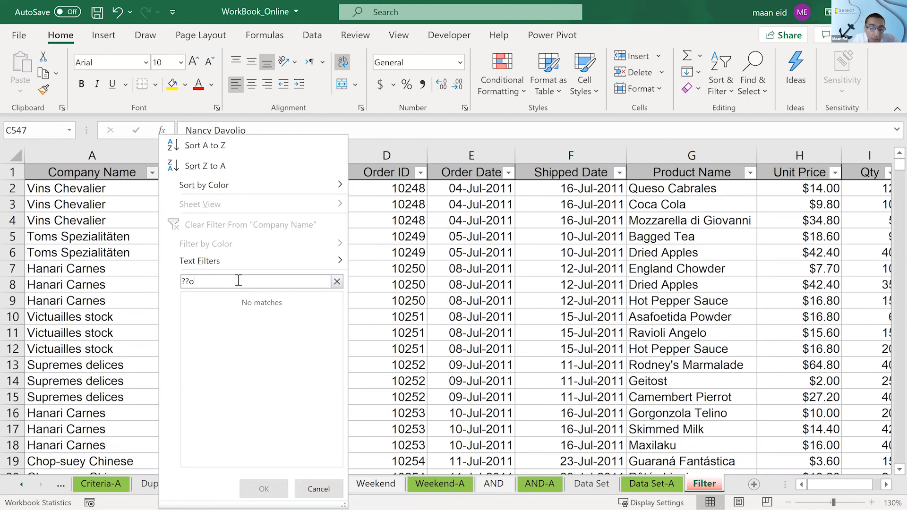
type("*")
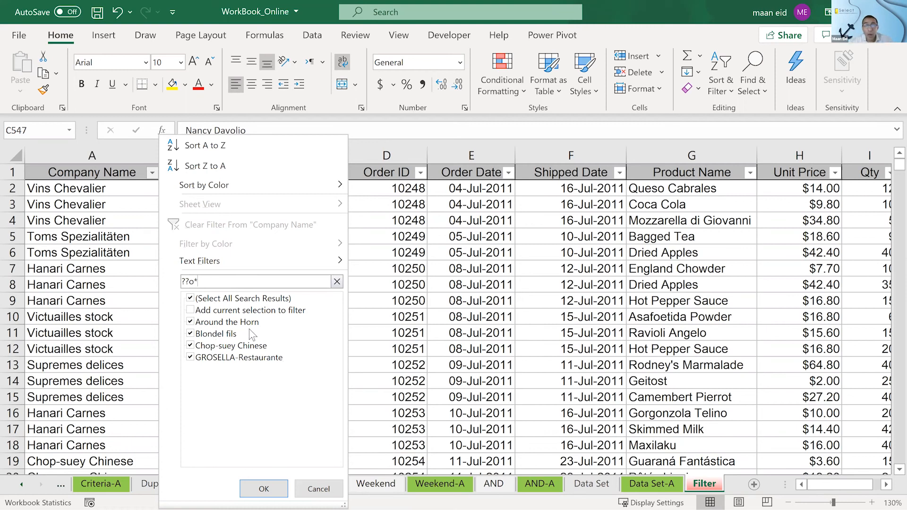
left_click(263, 489)
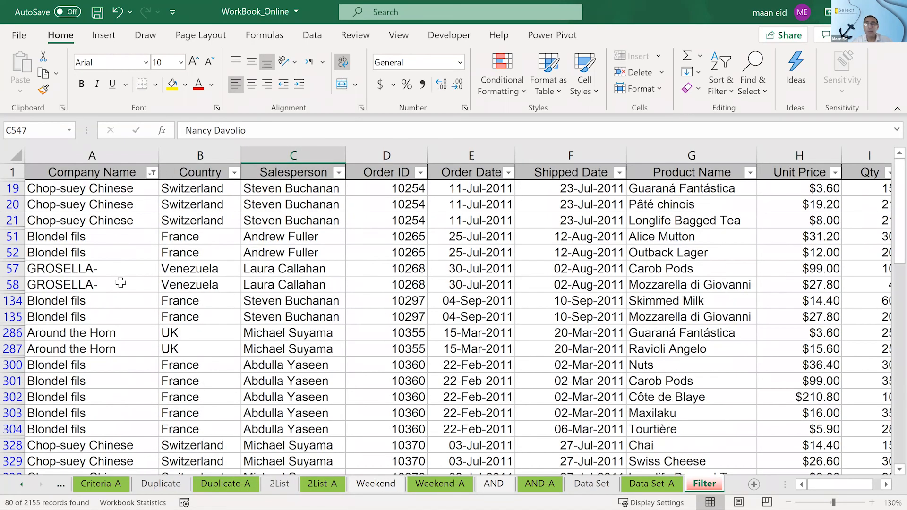
scroll(121, 282, "down", 3)
scroll(121, 282, "up", 3)
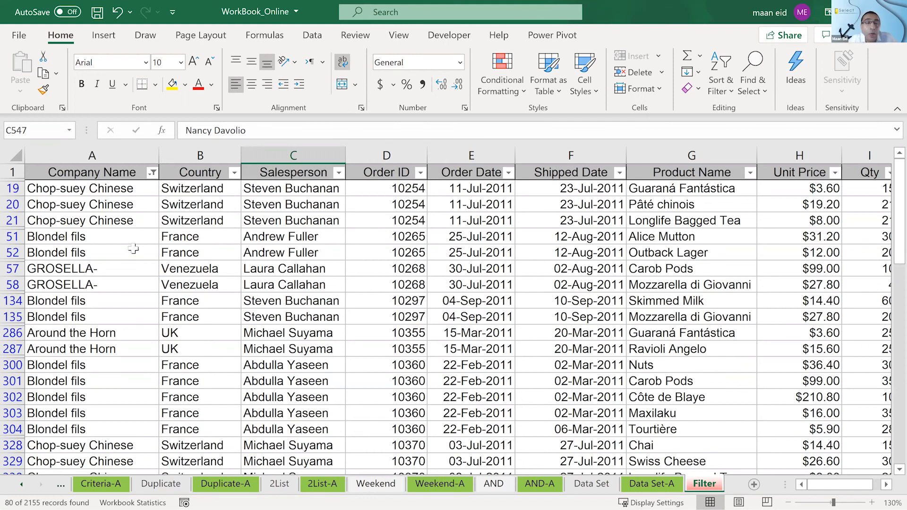
- Select cell A21 in the filtered list, and turn filtering off and on again to clear the ??o* search filter
left_click(131, 227)
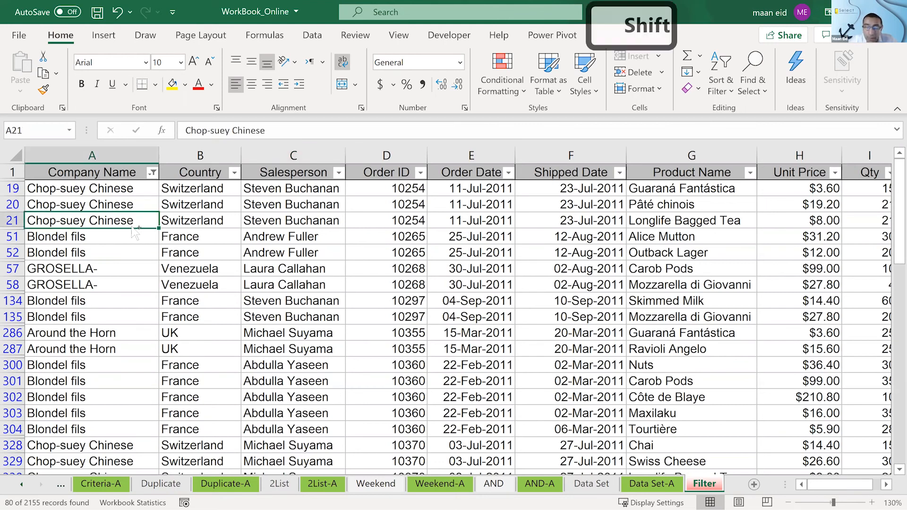
key("ctrl+shift+l")
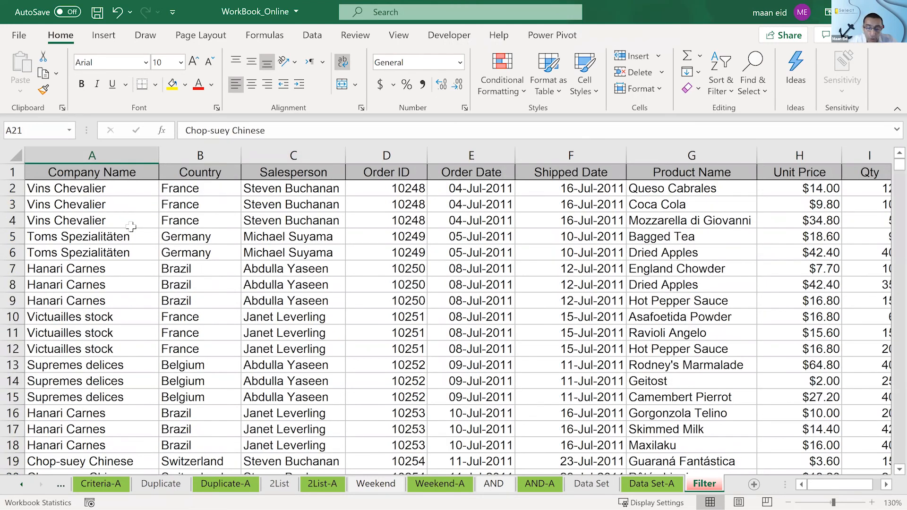
key("ctrl+shift+l")
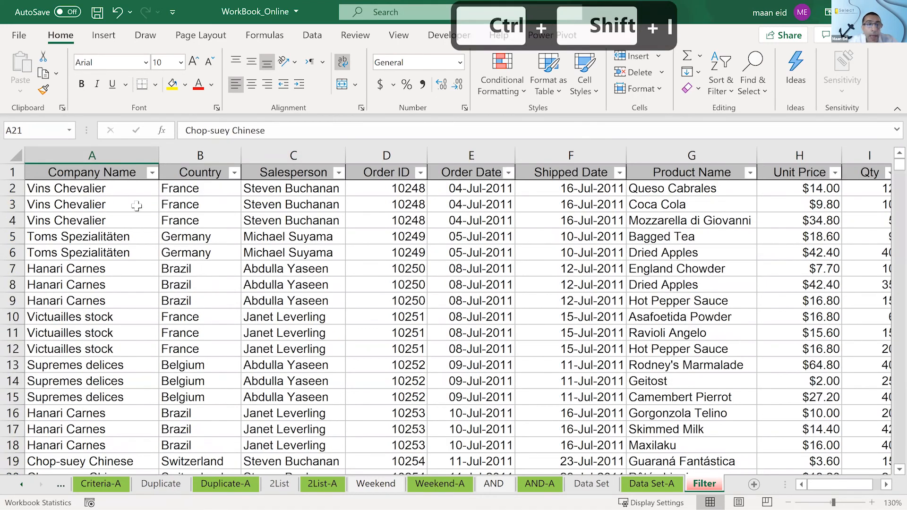
- Compare searches for ??O??d and ??O??d* in the Company Name filter list, and close the list without applying a filter
left_click(153, 173)
type("??O")
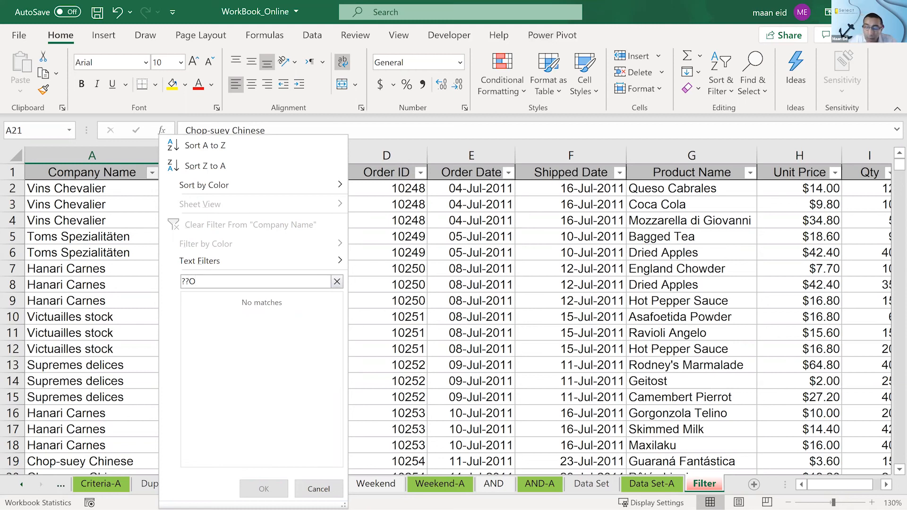
type("??D")
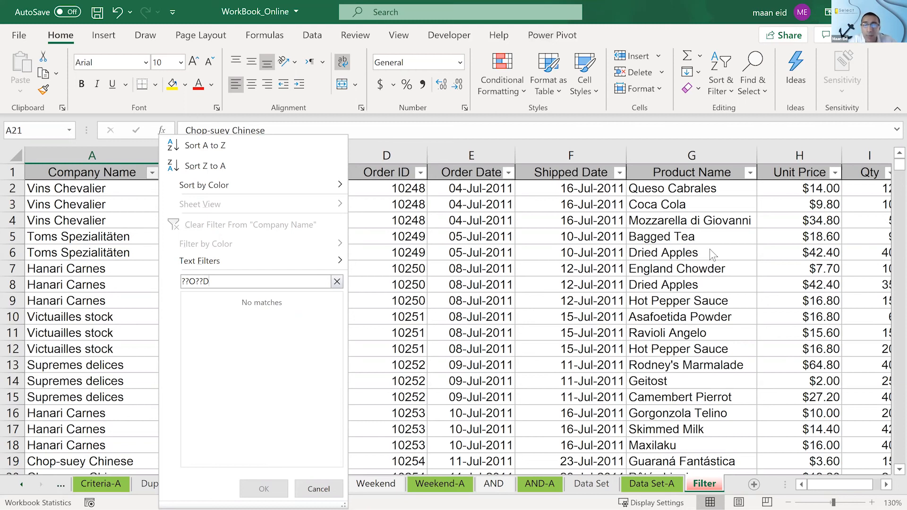
key("BackSpace")
type("d")
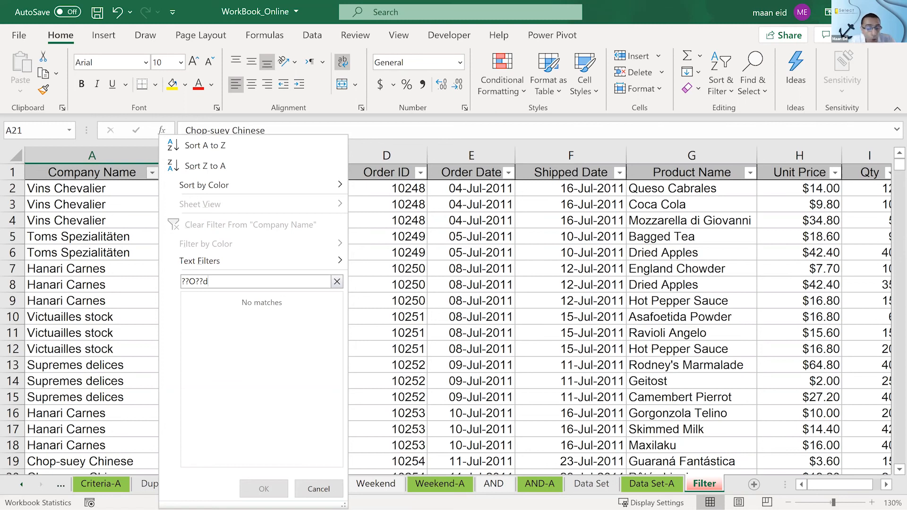
type("*")
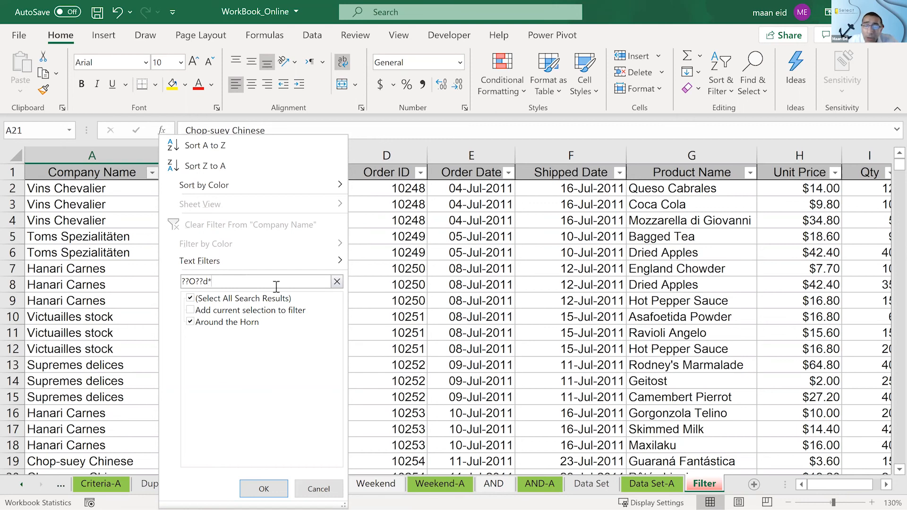
key("BackSpace")
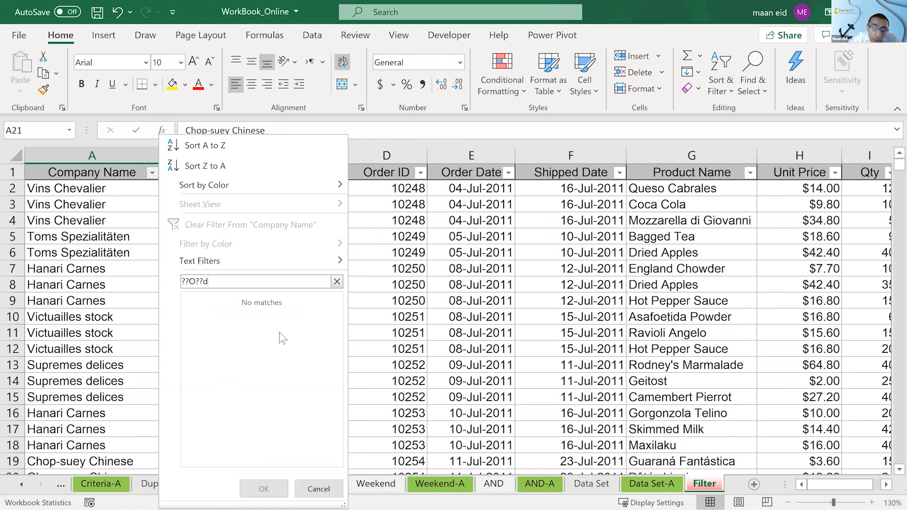
type("*")
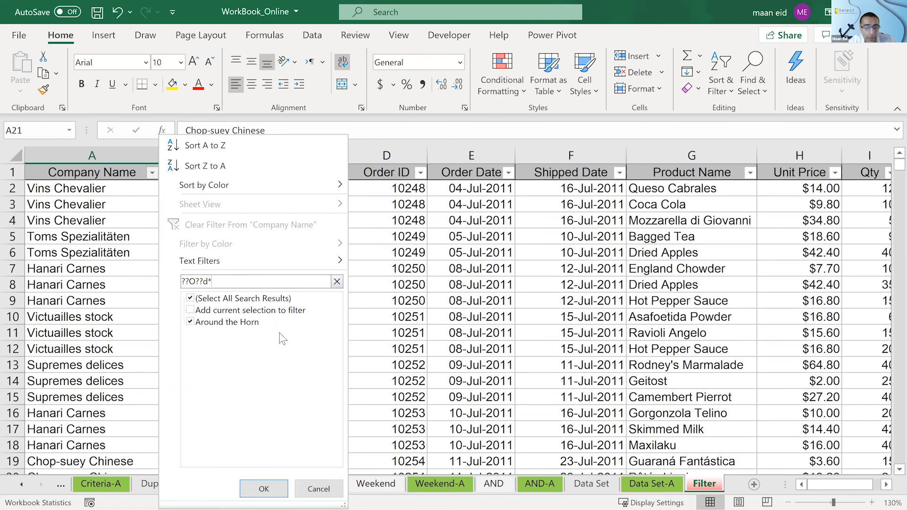
left_click(337, 282)
key("Escape")
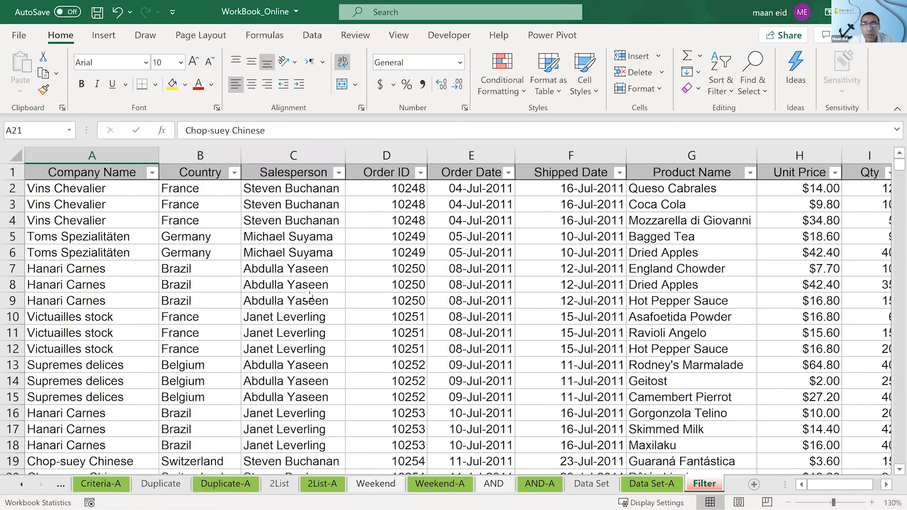
- Select cell D3, look at the filter options of the Order ID column, and bring the Qty and Total columns into view
left_click(347, 261)
left_click(400, 211)
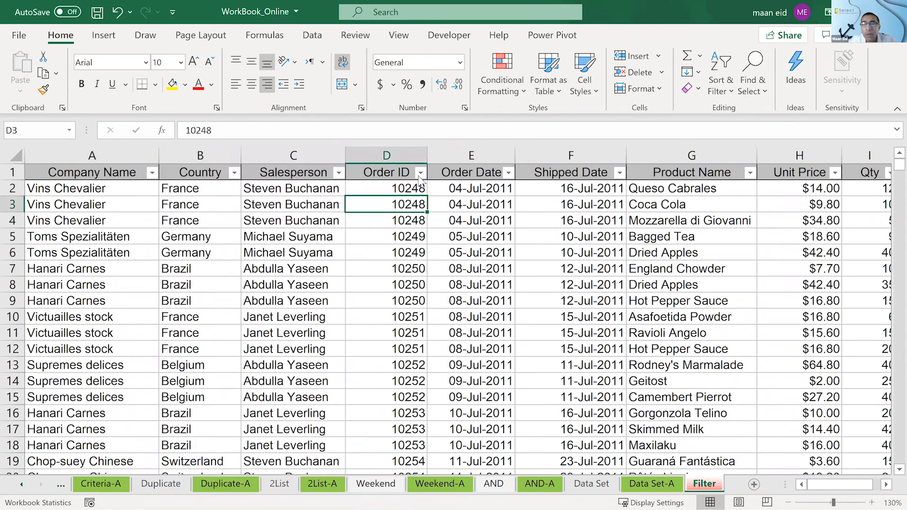
left_click(421, 173)
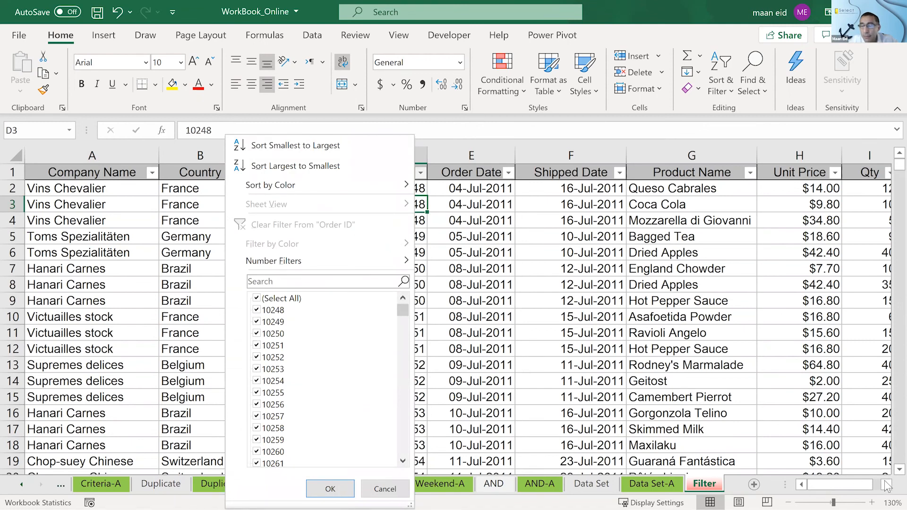
left_click(887, 485)
left_click(886, 485)
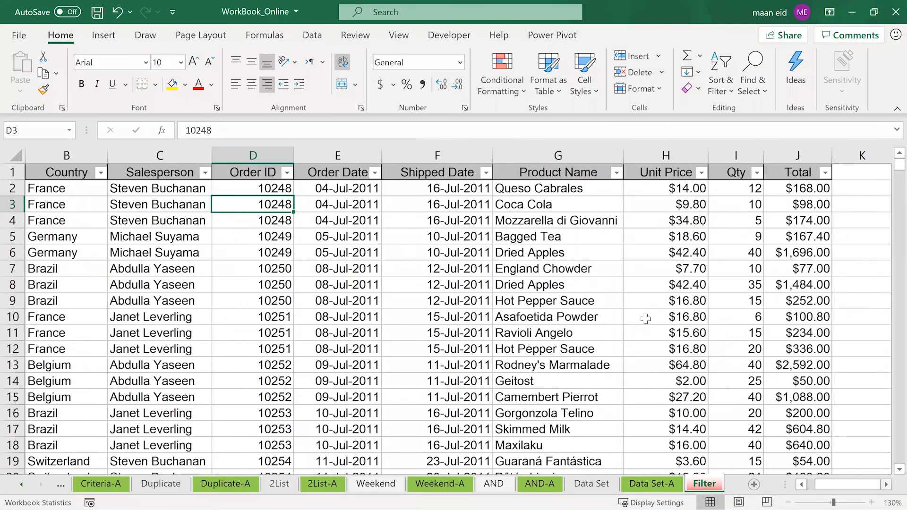
- Select cell I10 in the Qty column, and return to the Company Name column to inspect the Toms Spezialitäten and Hanari Carnes entries
scroll(646, 319, "right", 1)
scroll(646, 319, "right", 1)
left_click(645, 319)
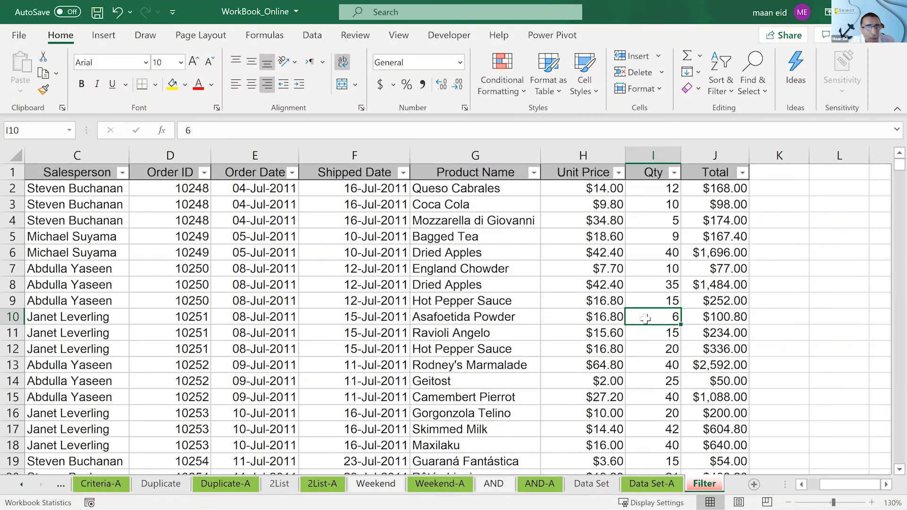
left_click(809, 485)
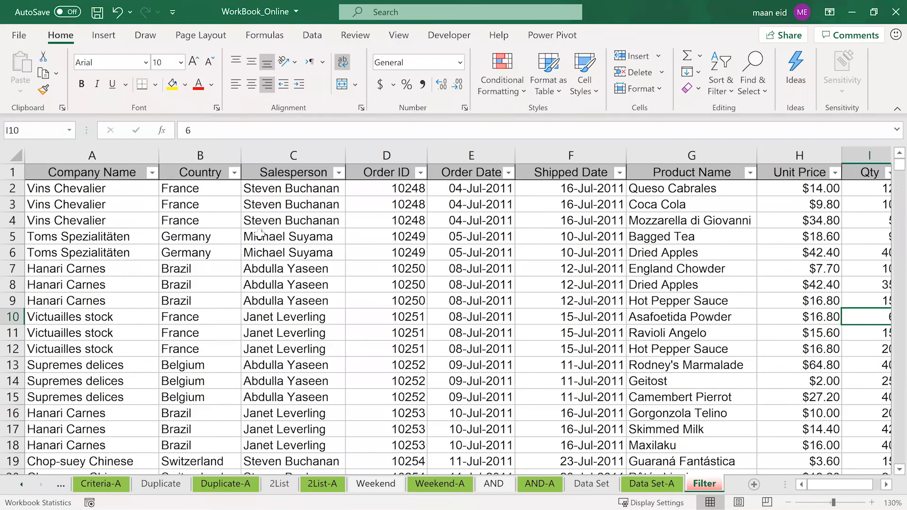
left_click(31, 235)
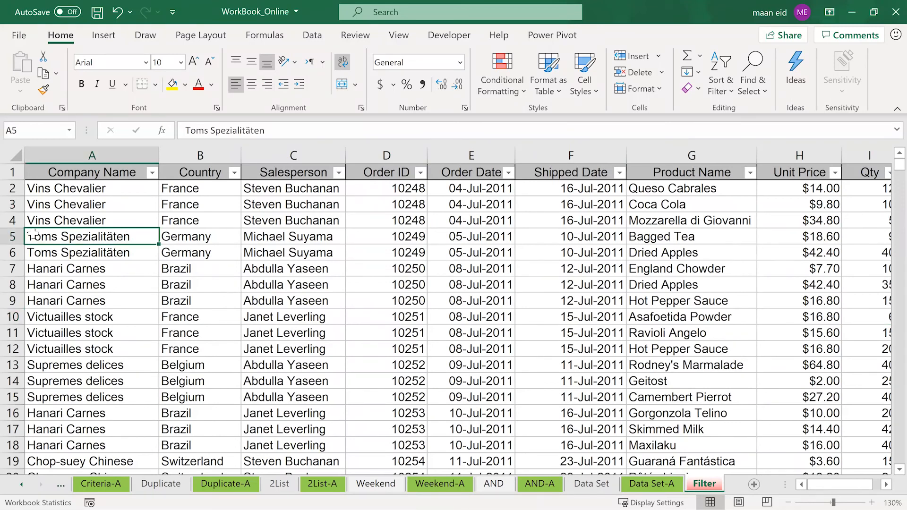
left_click(43, 287)
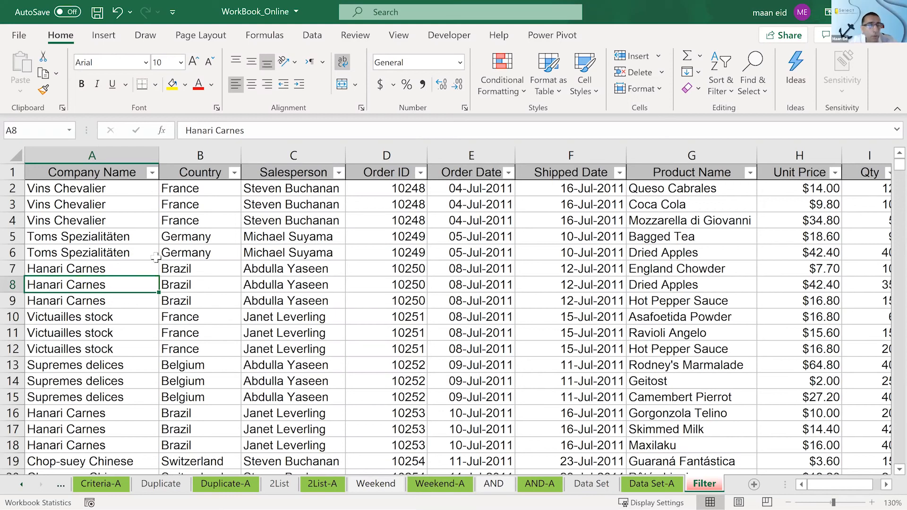
key("Up")
key("Up")
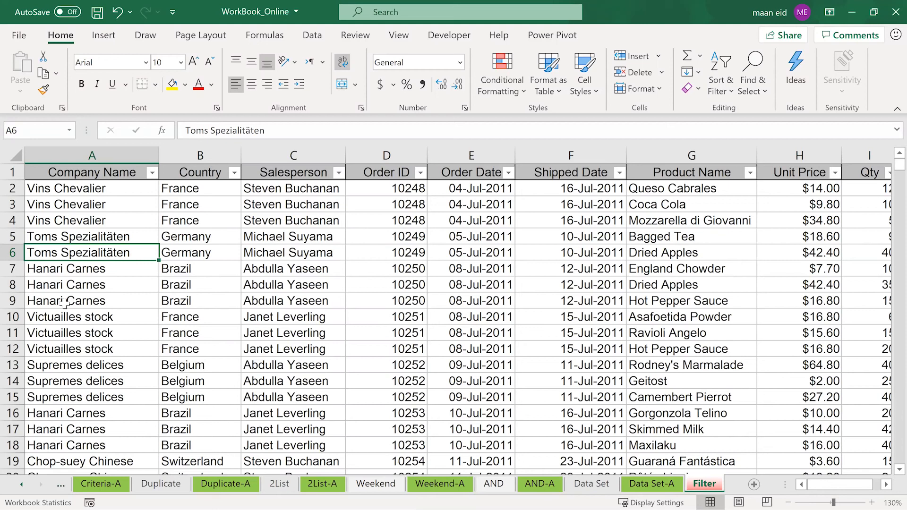
- Compare the company names in cells A7 and A2, ending on Hanari Carnes in A7
left_click(111, 274)
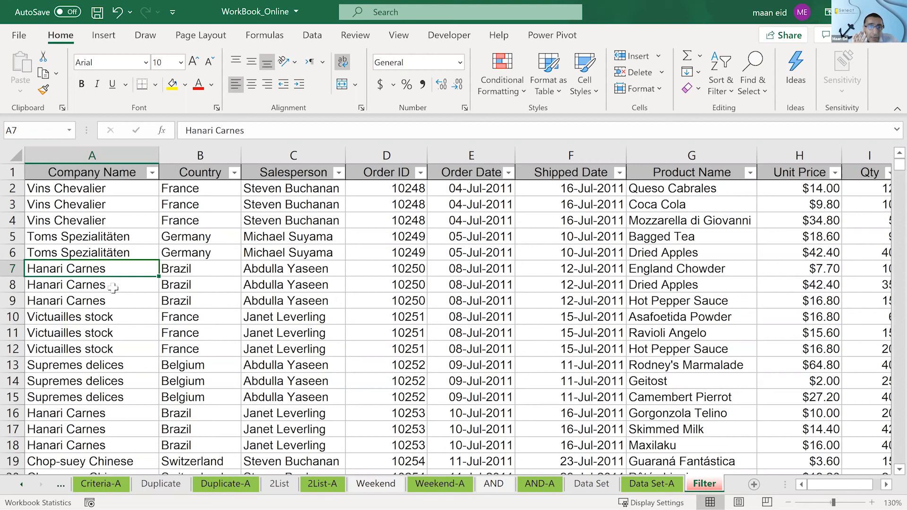
left_click(76, 186)
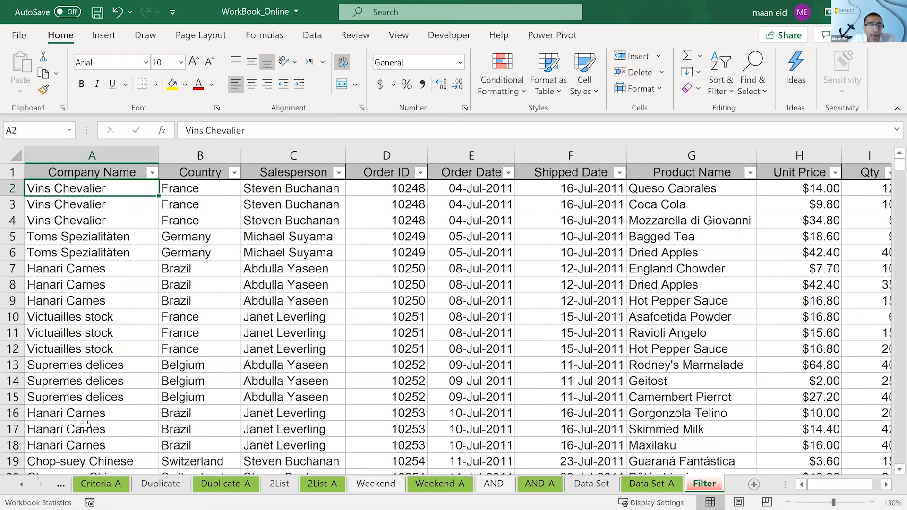
left_click(90, 269)
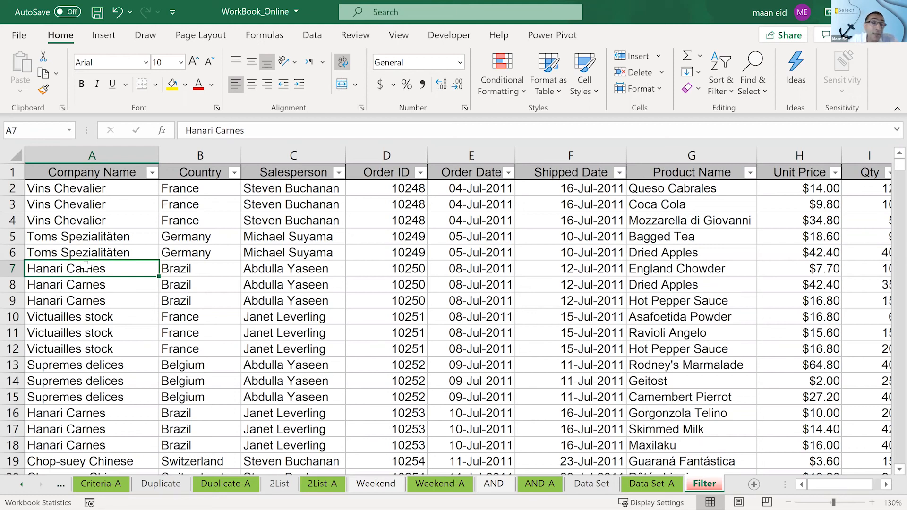
left_click(71, 195)
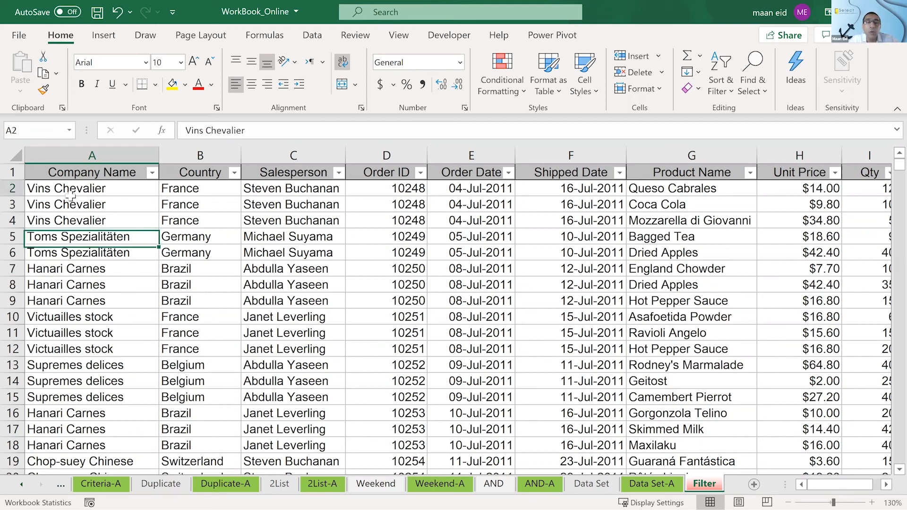
left_click(107, 270)
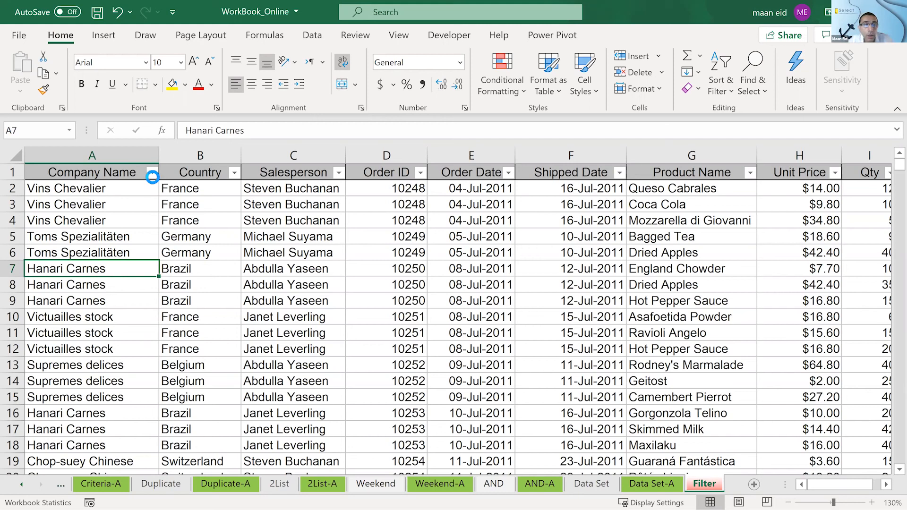
- Search the Company Name filter list for ??????C*, and close the list without applying a filter
left_click(152, 173)
left_click(216, 282)
type("??????C")
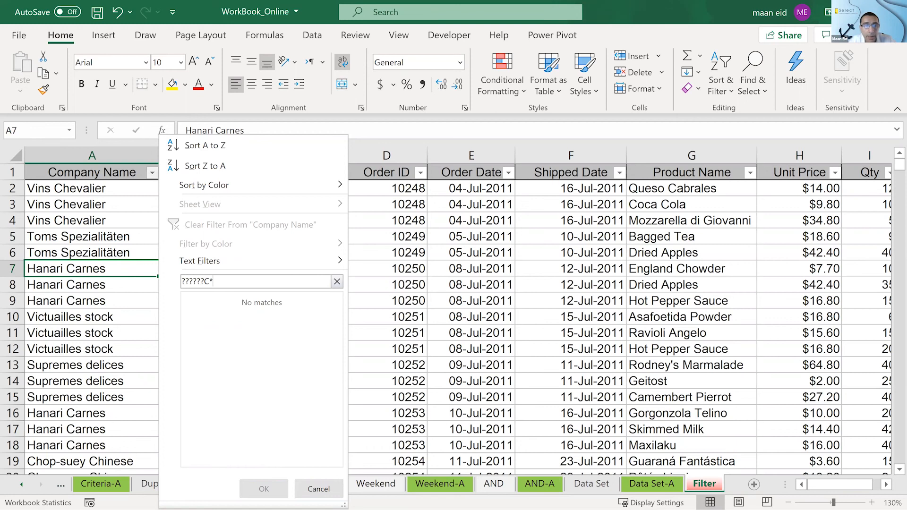
type("*")
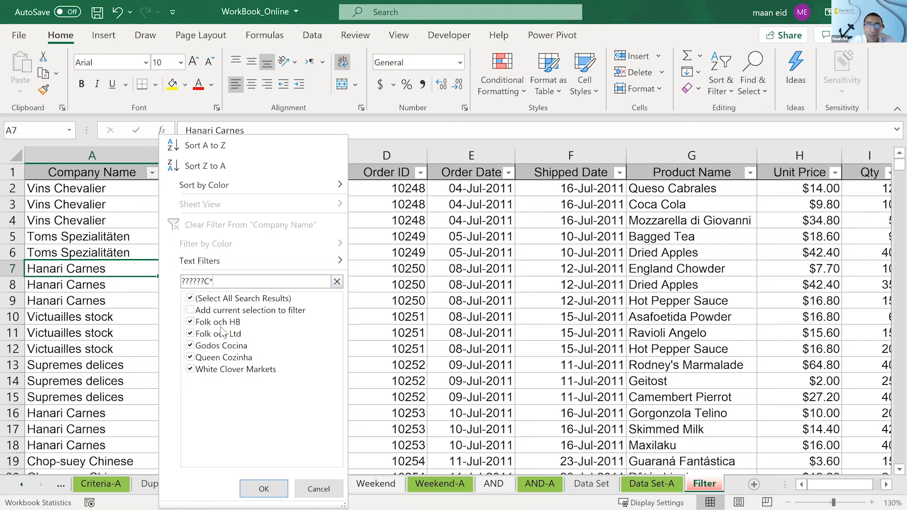
left_click(318, 489)
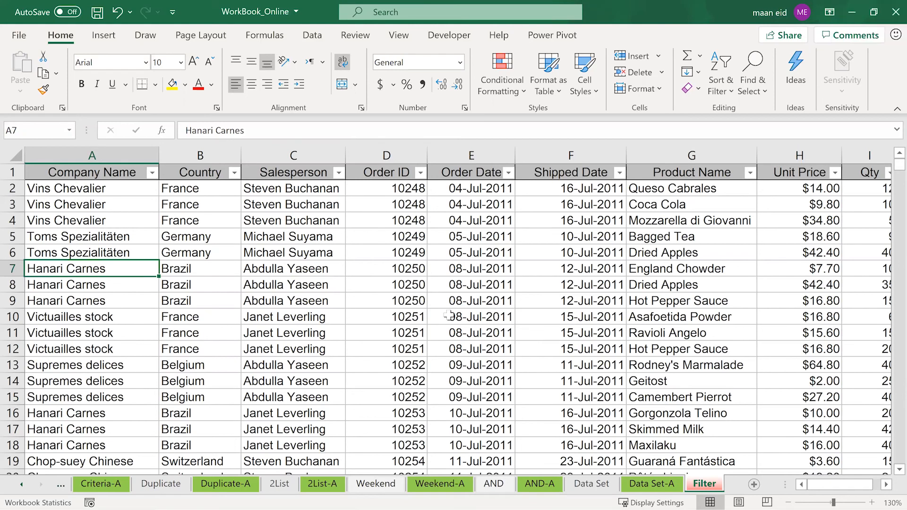
- Set up a Between filter on the Qty column for values from 10 to 20 inclusive
left_click(320, 270)
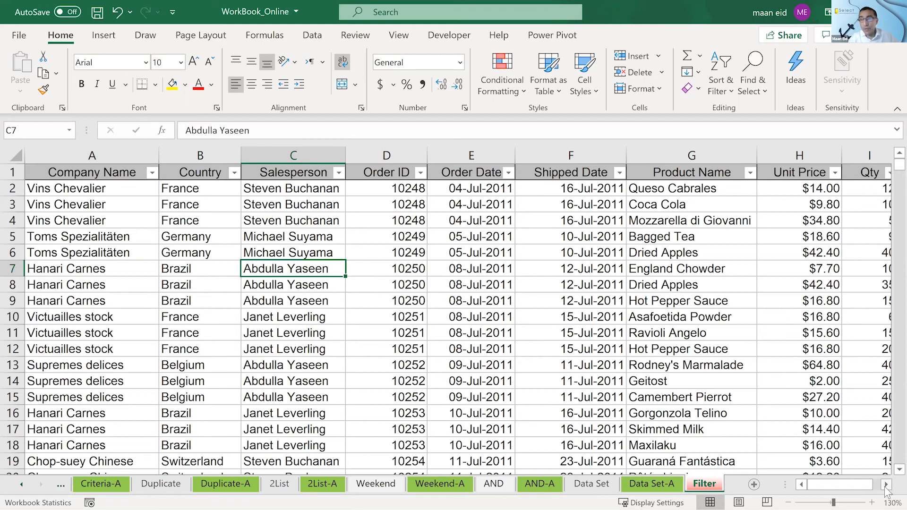
scroll(641, 265, "right", 2)
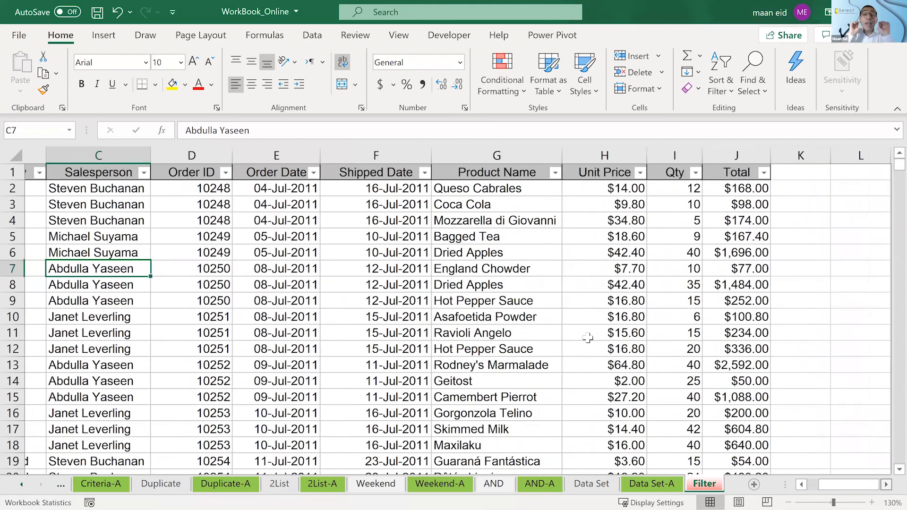
key("Right")
key("Right")
key("Right")
key("Right")
key("Right")
key("Right")
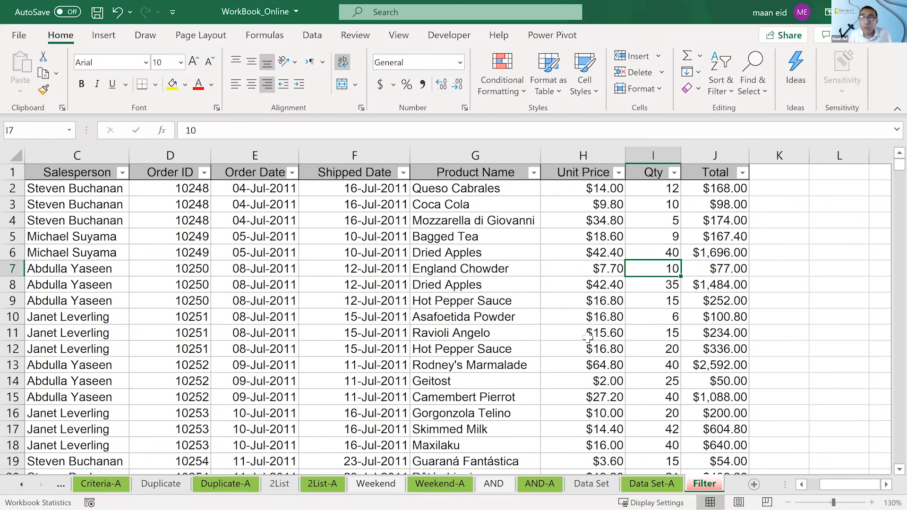
left_click(674, 173)
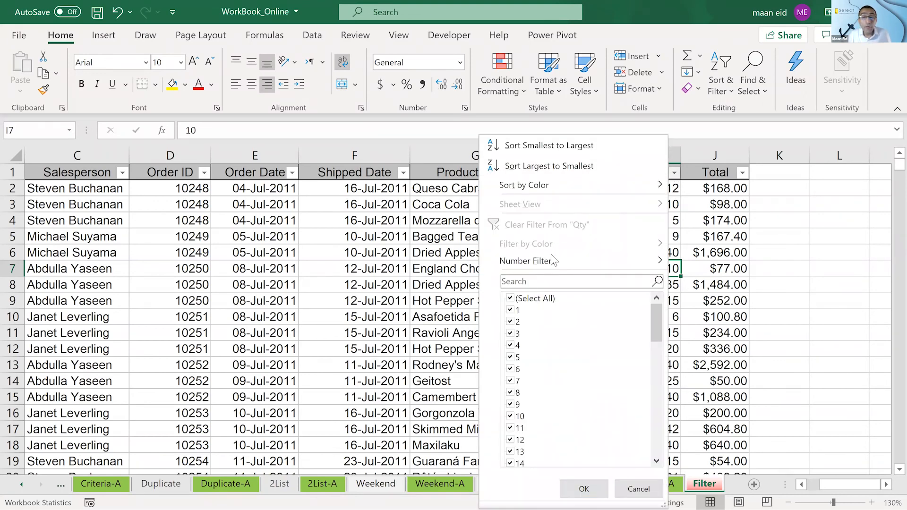
mouse_move(552, 257)
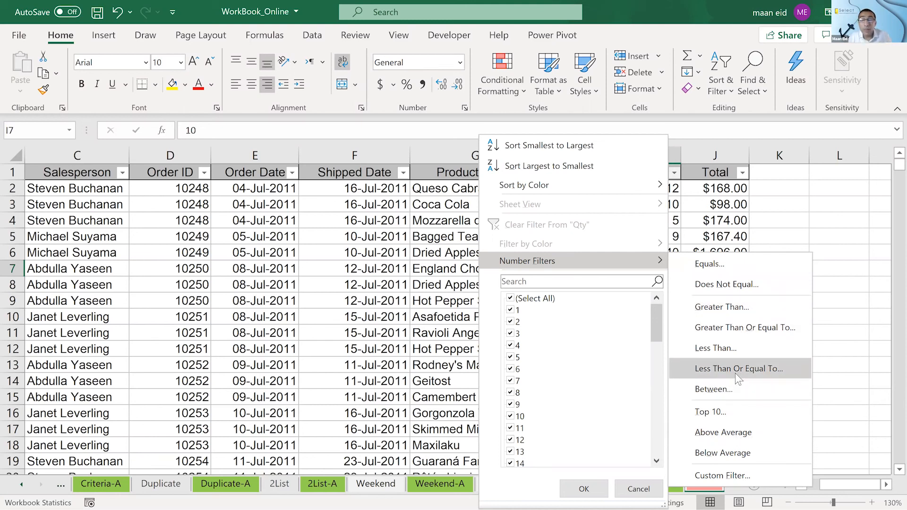
left_click(737, 390)
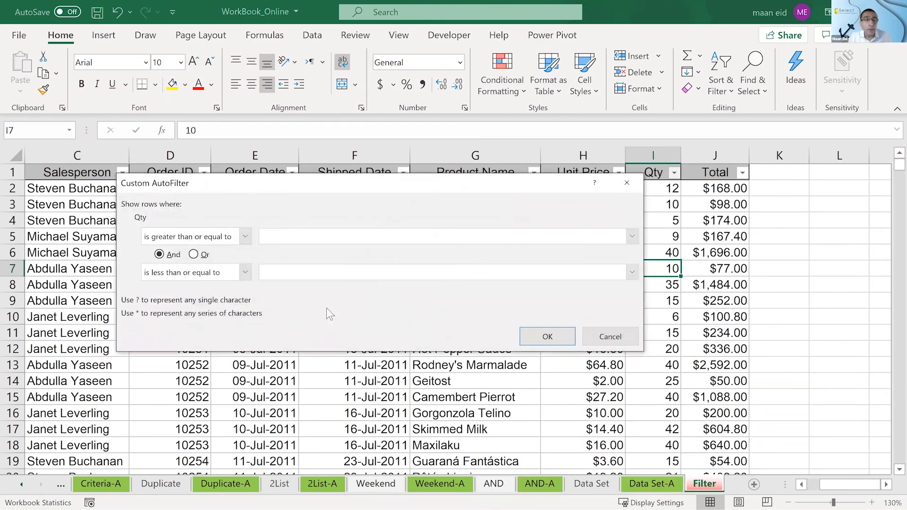
type("10")
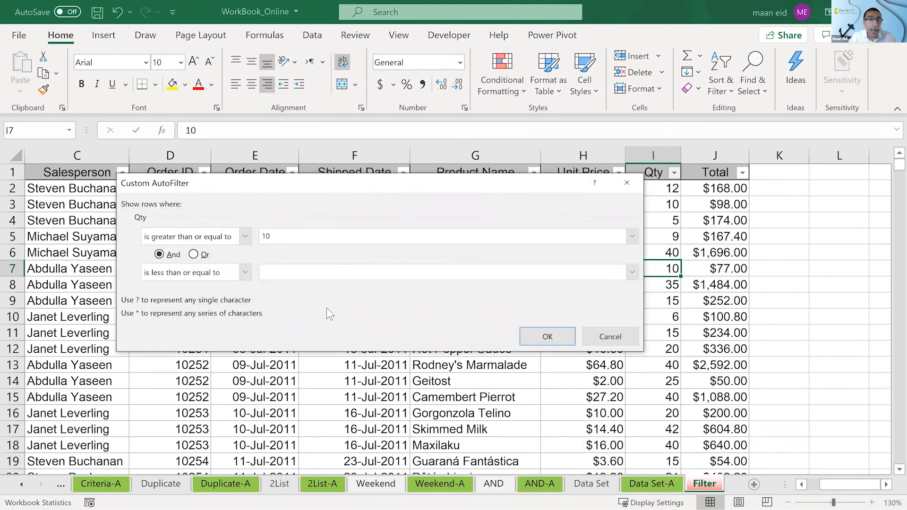
left_click(322, 273)
type("20")
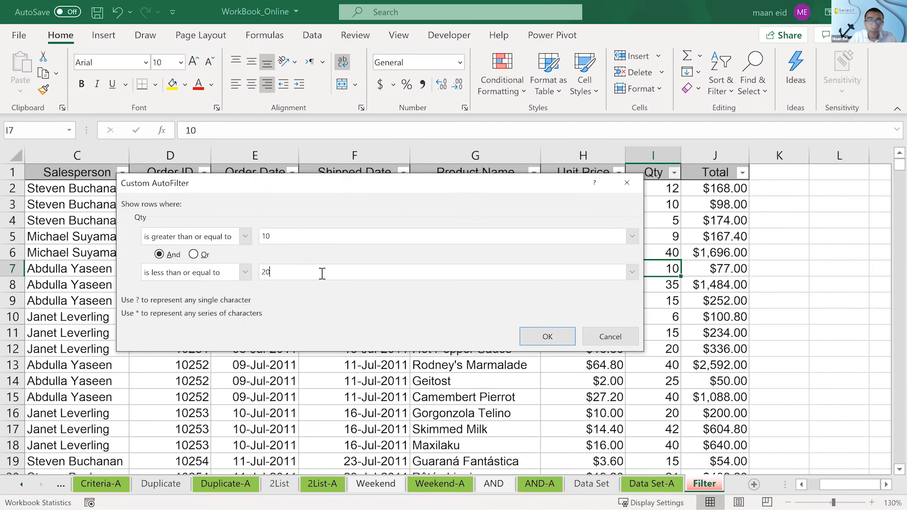
- Look through the comparison operators of the first Qty condition, keep is greater than or equal to, and apply the filter
left_click(206, 239)
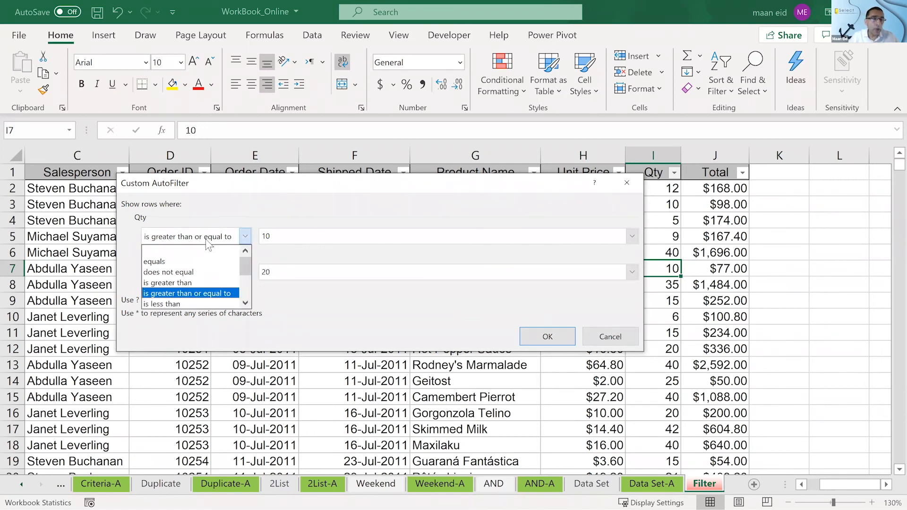
left_click_drag(249, 271, 247, 247)
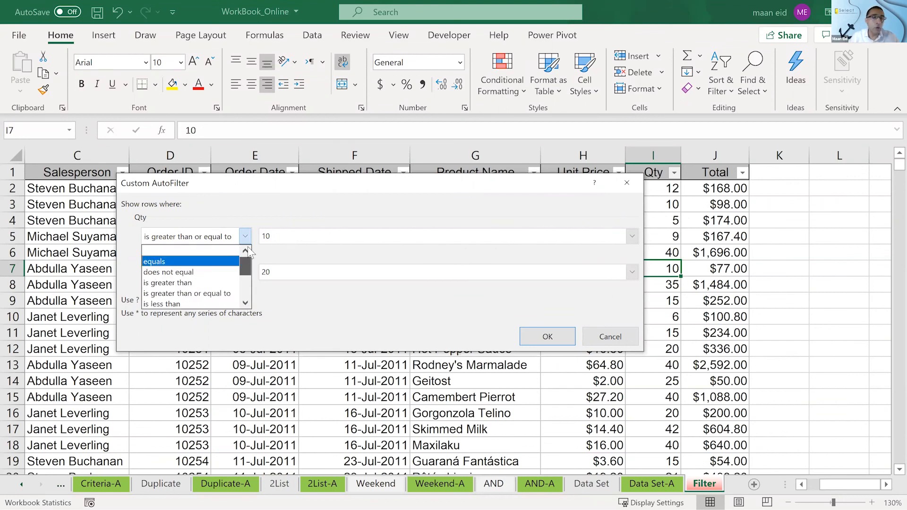
left_click(330, 215)
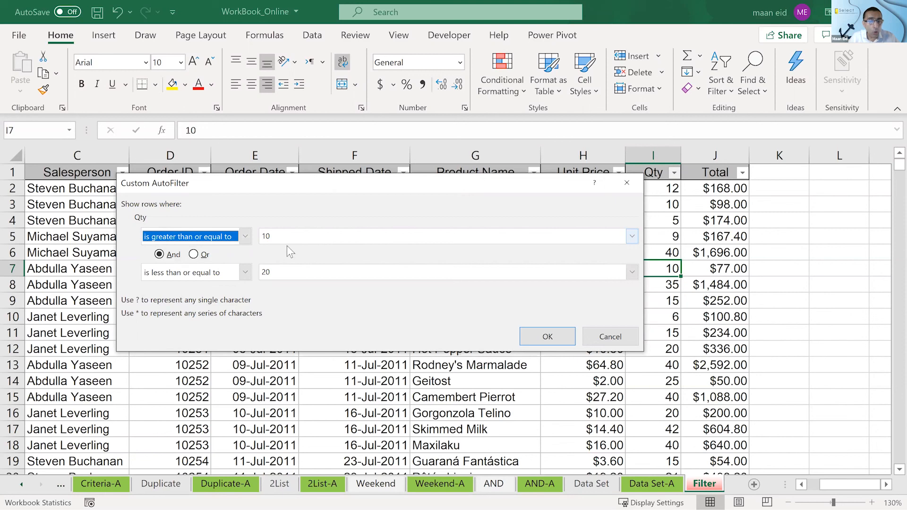
left_click(543, 336)
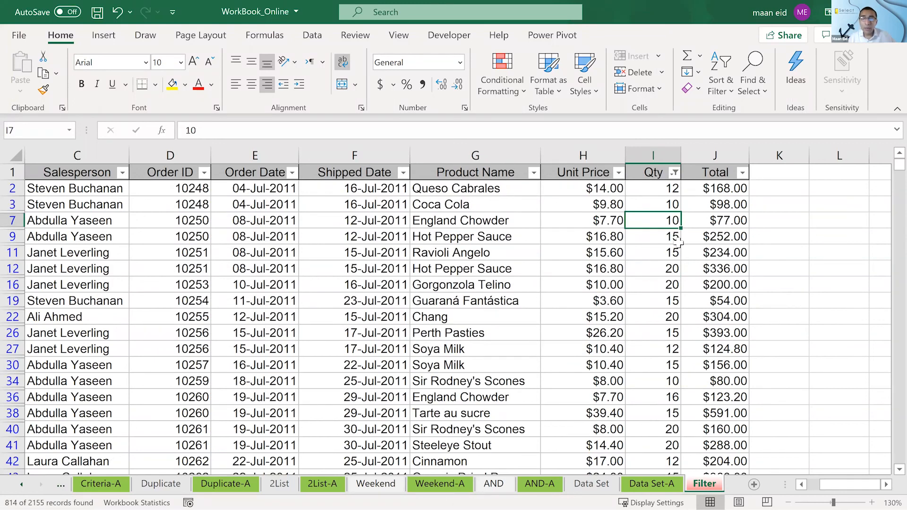
- Review the filtered Qty rows, and return to the start of the list without changing the Qty filter
scroll(680, 249, "down", 15)
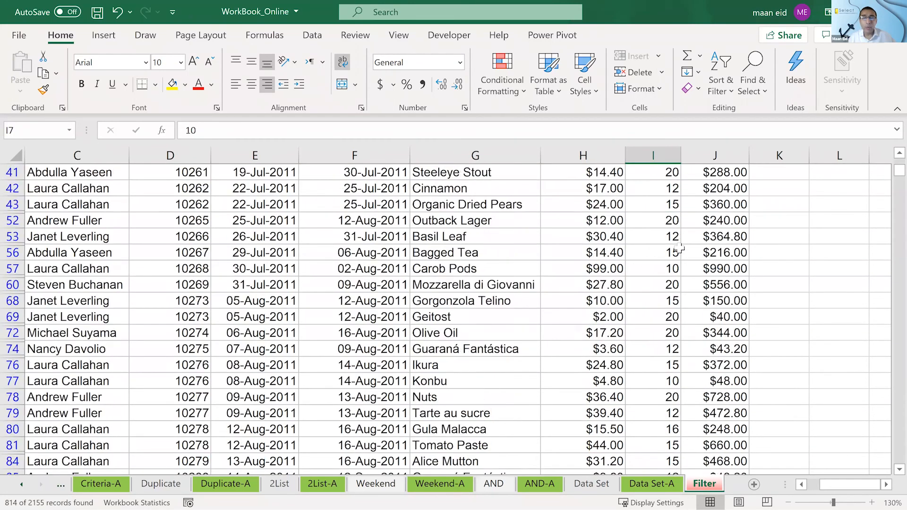
scroll(680, 249, "down", 1)
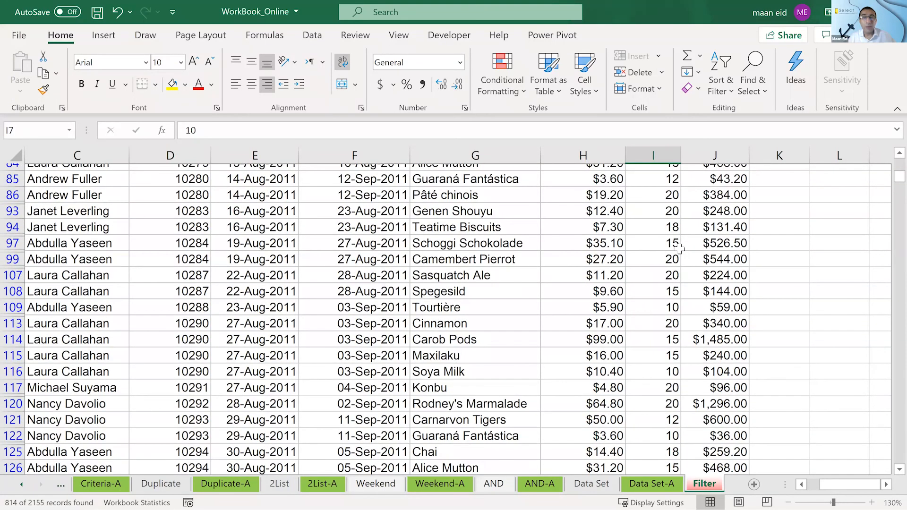
scroll(680, 249, "down", 10)
scroll(681, 249, "up", 4)
scroll(681, 249, "down", 1)
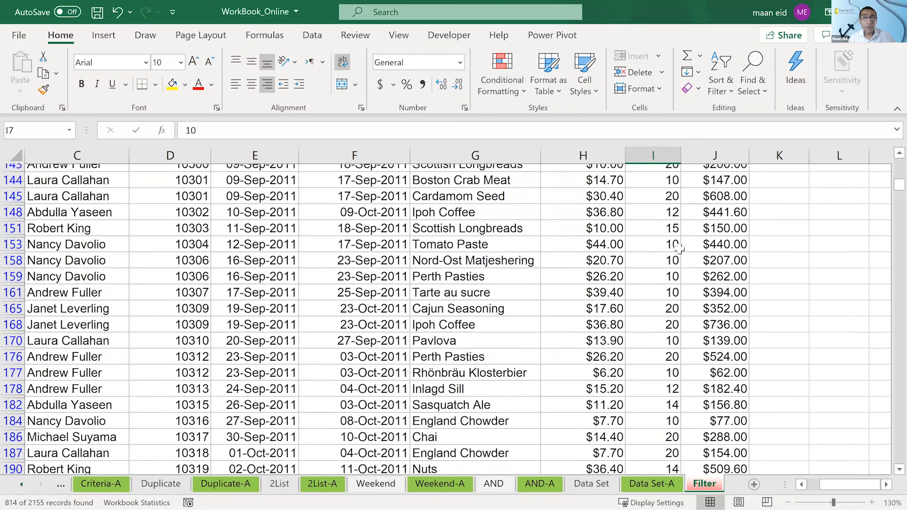
scroll(680, 249, "up", 20)
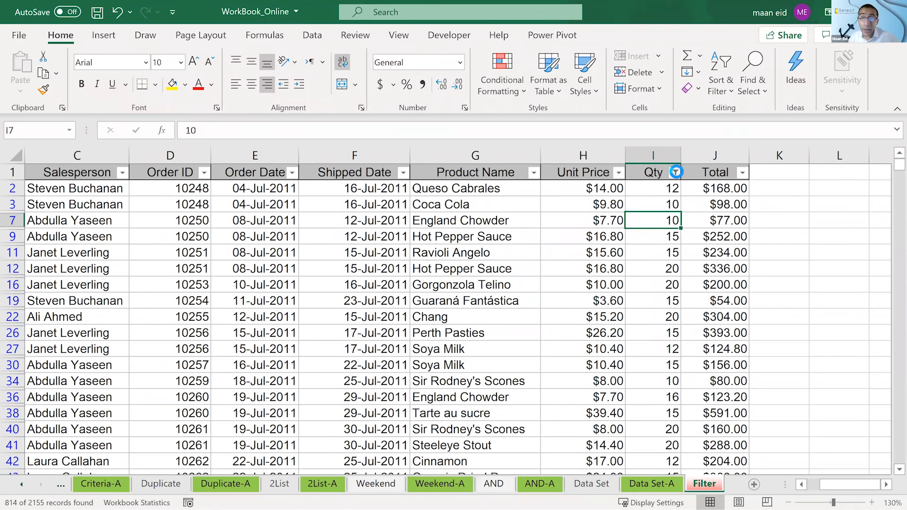
left_click(675, 172)
left_click(780, 238)
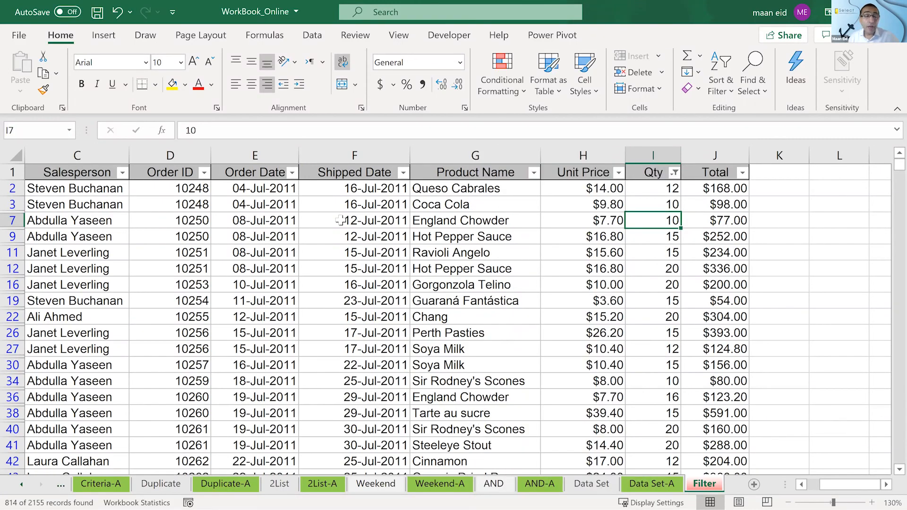
- Look through the comparison operators in the custom date filter for Shipped Date, and close it without applying a filter
left_click(340, 220)
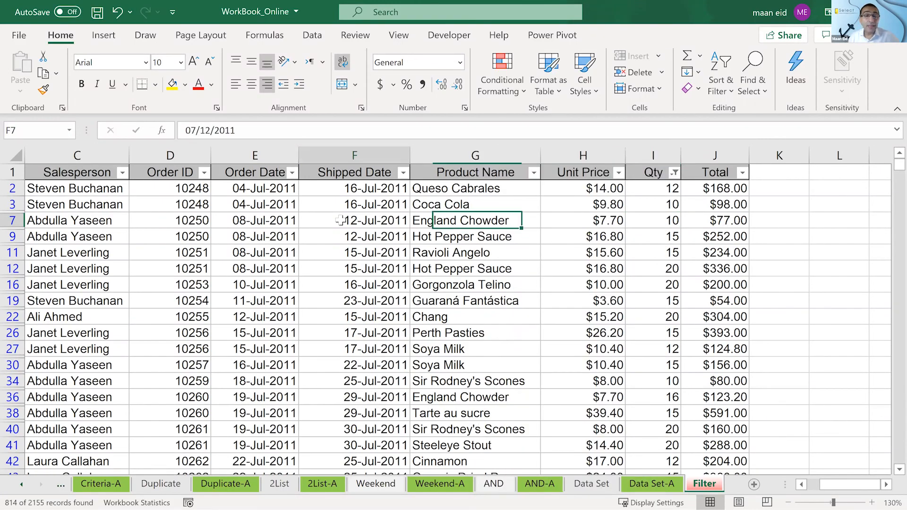
left_click(403, 173)
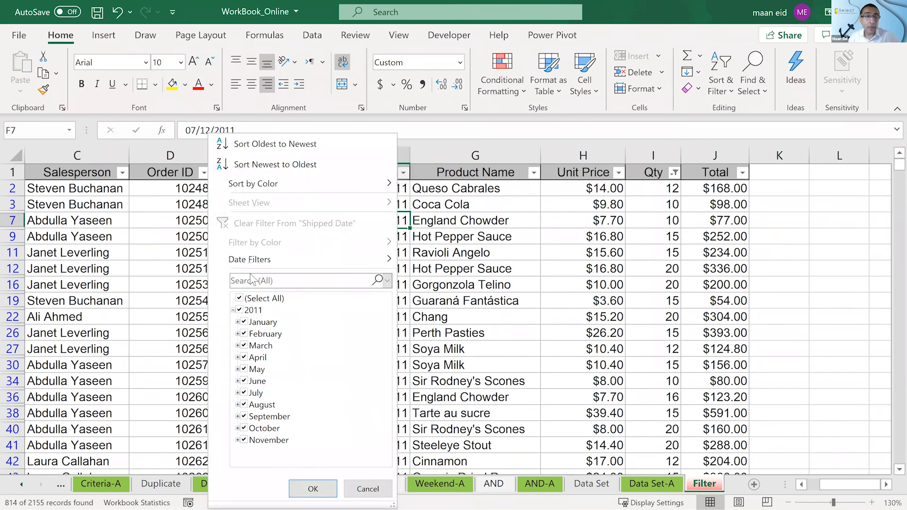
left_click(265, 260)
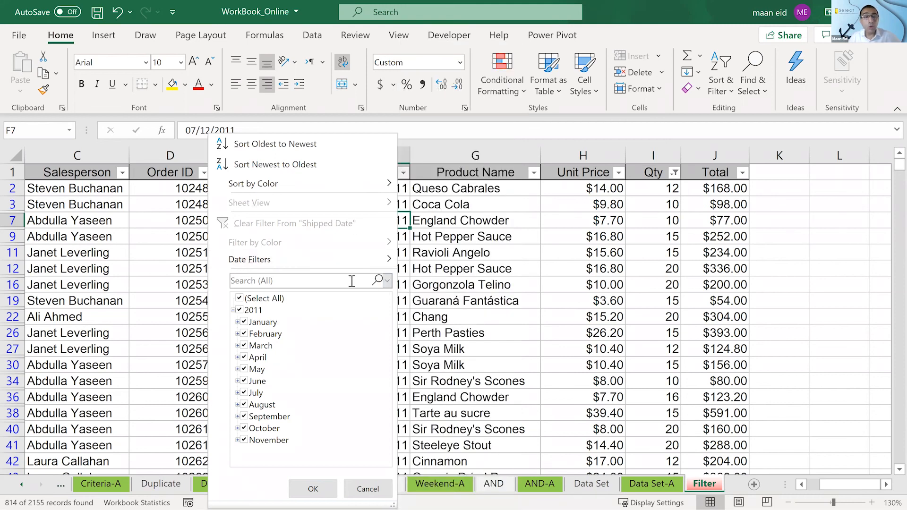
mouse_move(348, 260)
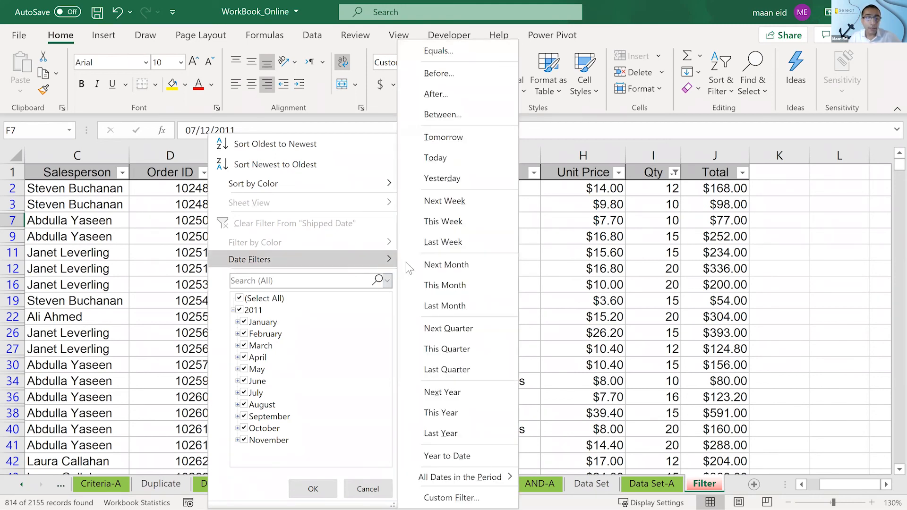
left_click(447, 488)
left_click(220, 237)
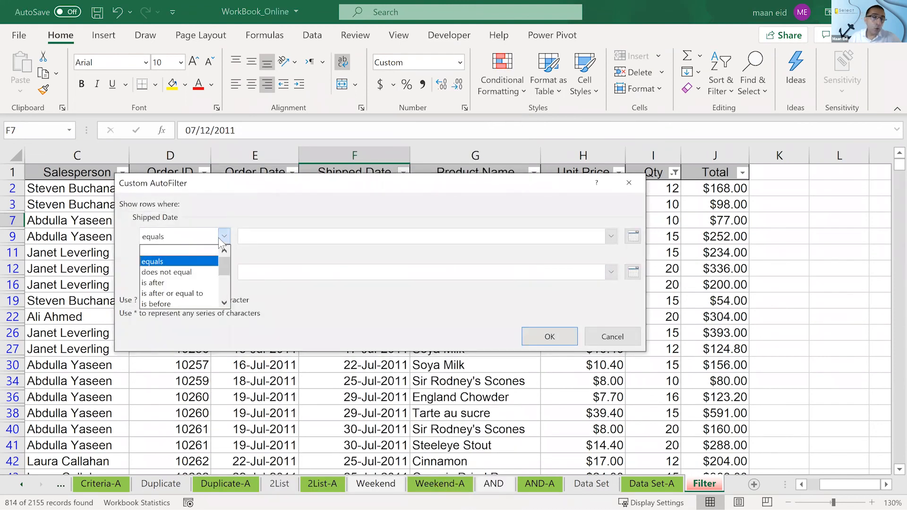
mouse_move(223, 265)
left_mouse_down()
mouse_move(232, 302)
mouse_move(230, 265)
left_mouse_up()
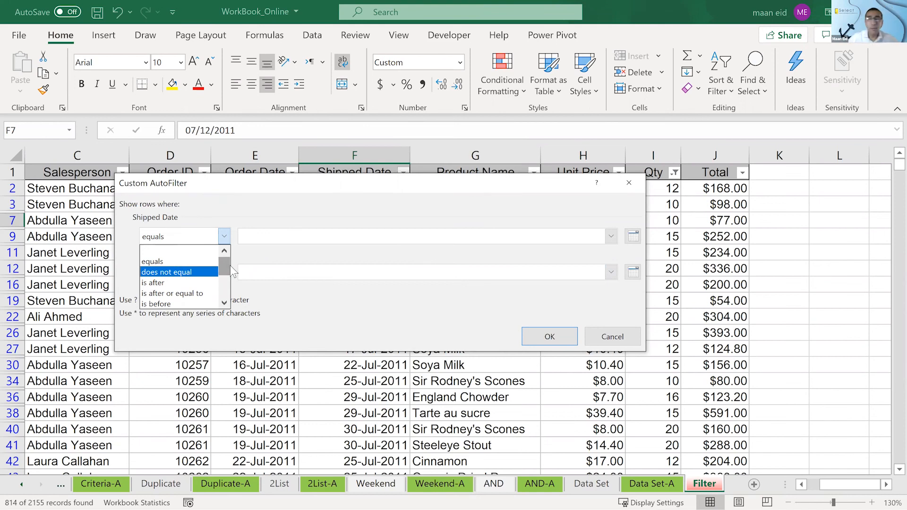
left_click(616, 337)
left_click(617, 337)
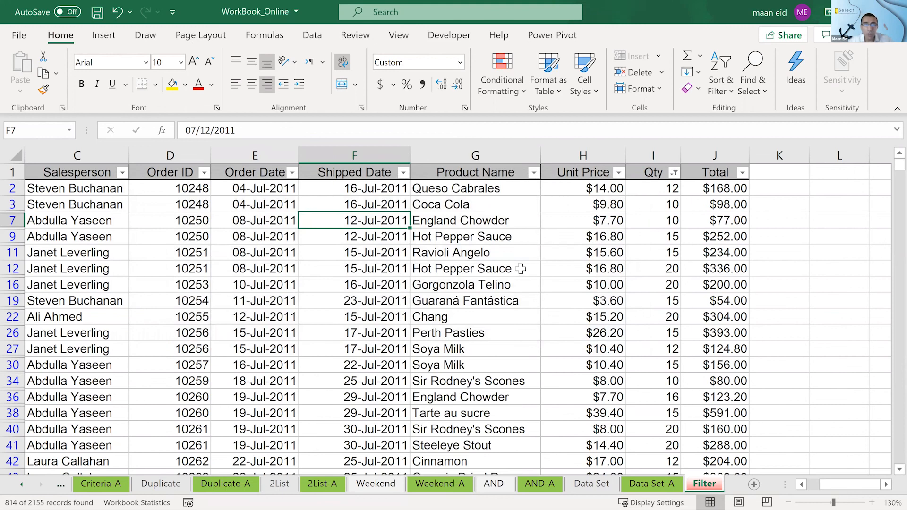
- Remove the filters from the order list so all rows are shown, and select Qty cell I12
left_click(396, 254)
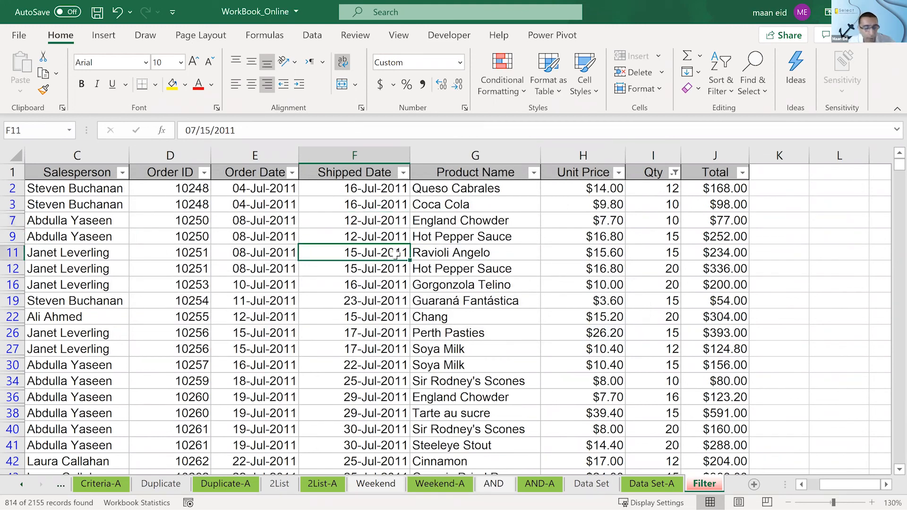
key("ctrl+shift+l")
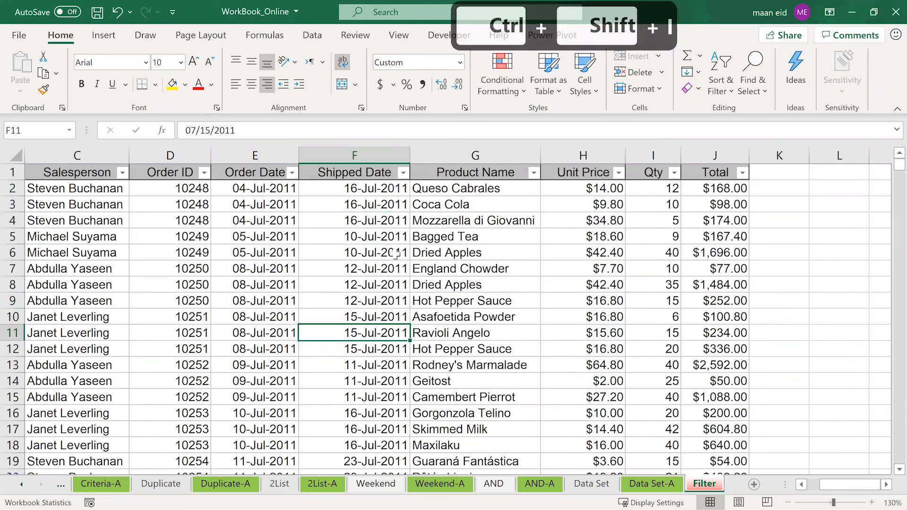
left_click(792, 58)
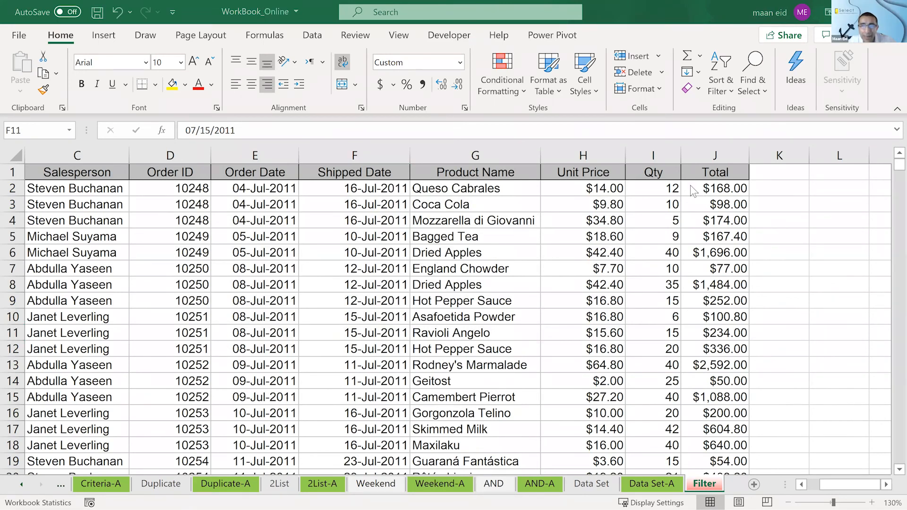
left_click(798, 486)
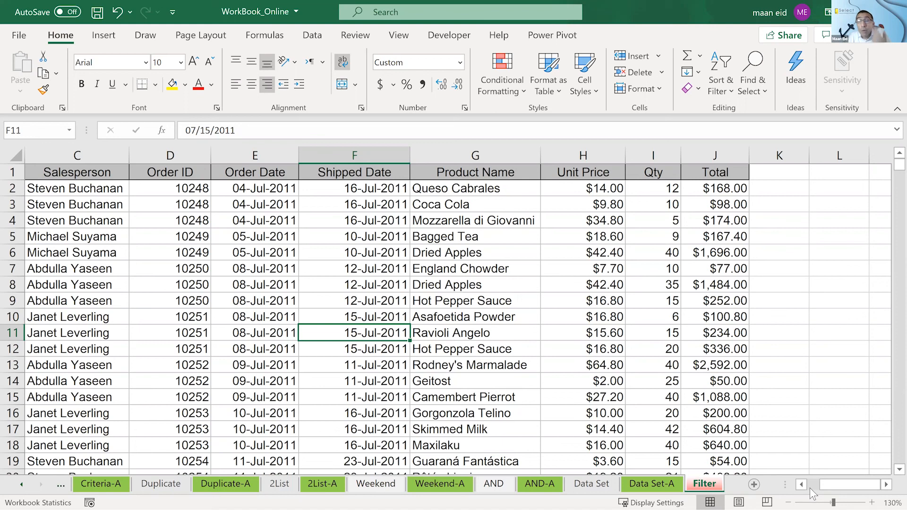
left_click(649, 349)
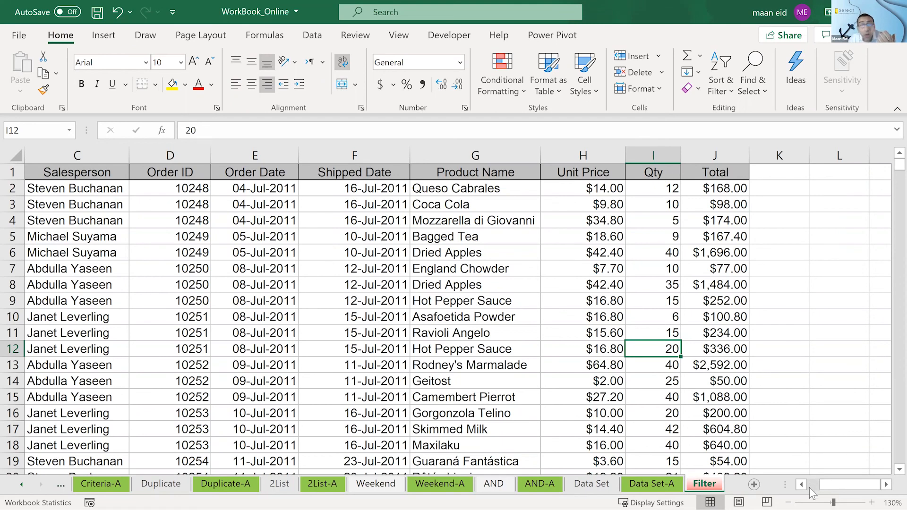
- Select the order data below the header row, from A2 to the last row and column, and release the selection
scroll(478, 318, "left", 3)
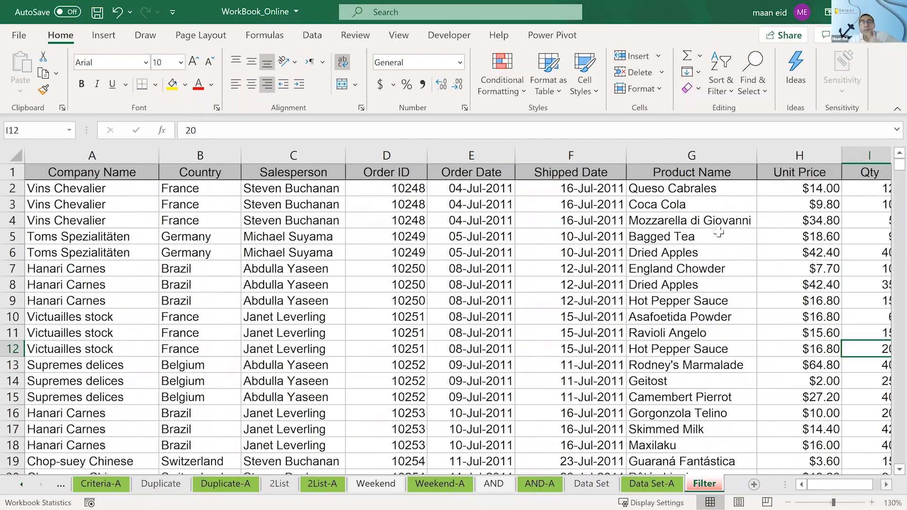
scroll(719, 232, "right", 2)
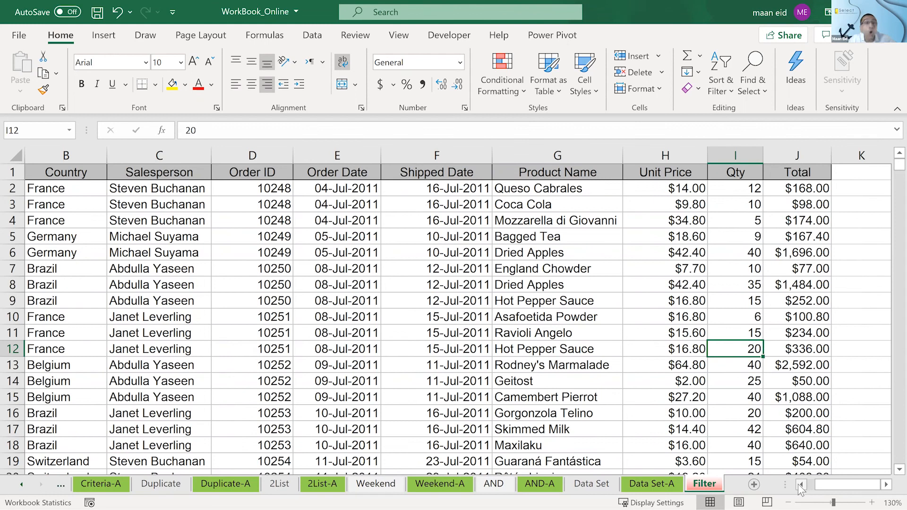
scroll(100, 188, "left", 2)
left_click(100, 187)
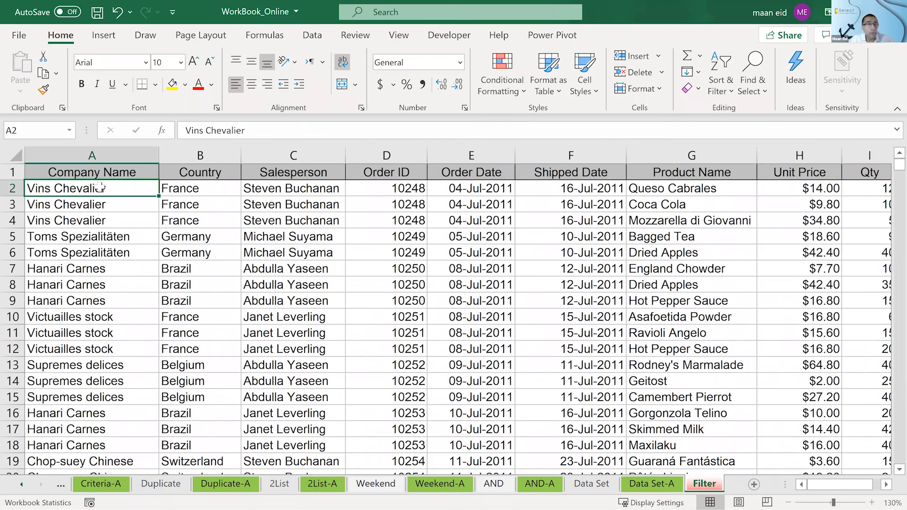
key("ctrl+shift+Down")
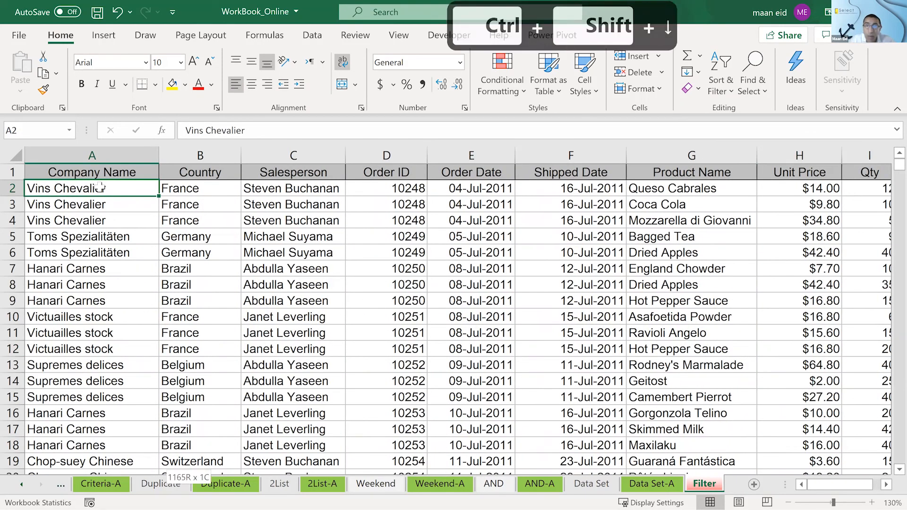
key("ctrl+shift+Right")
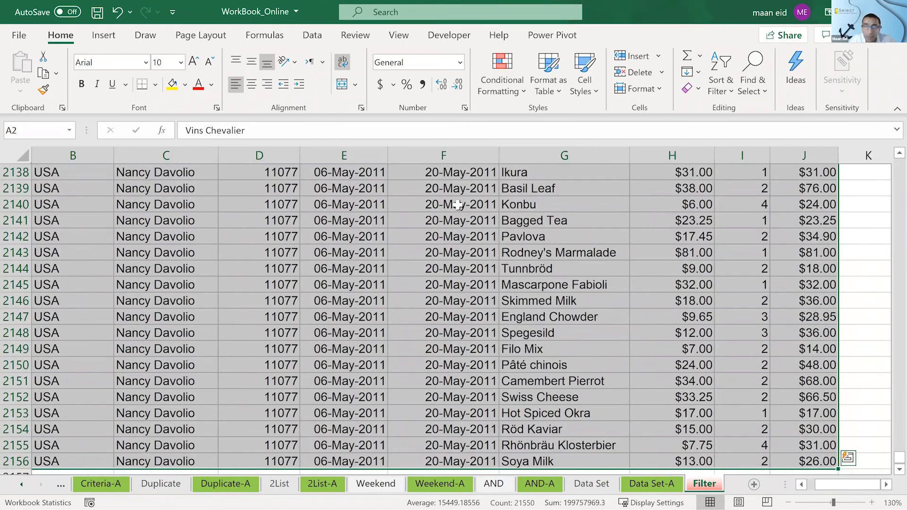
left_click(458, 205)
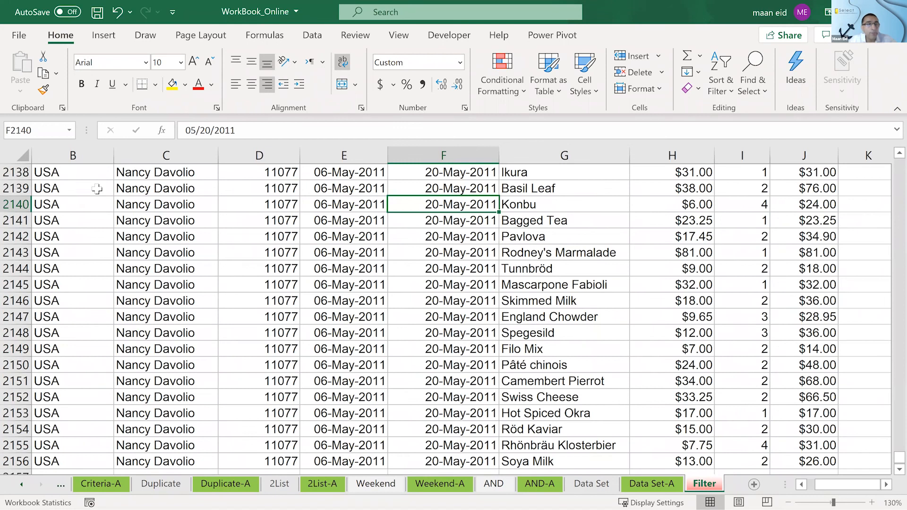
- Select A2 through J2156 again, and check the selection from the first rows of the list
key("ctrl+Home")
key("shift")
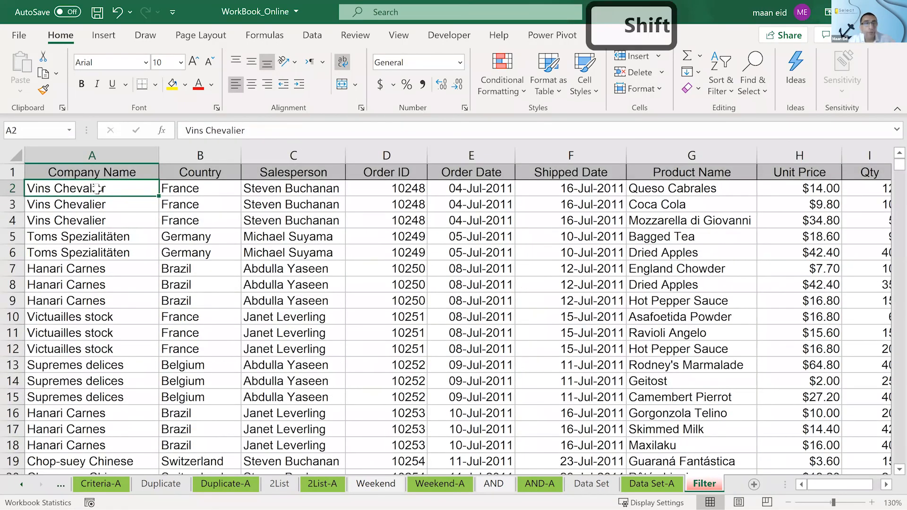
key("shift")
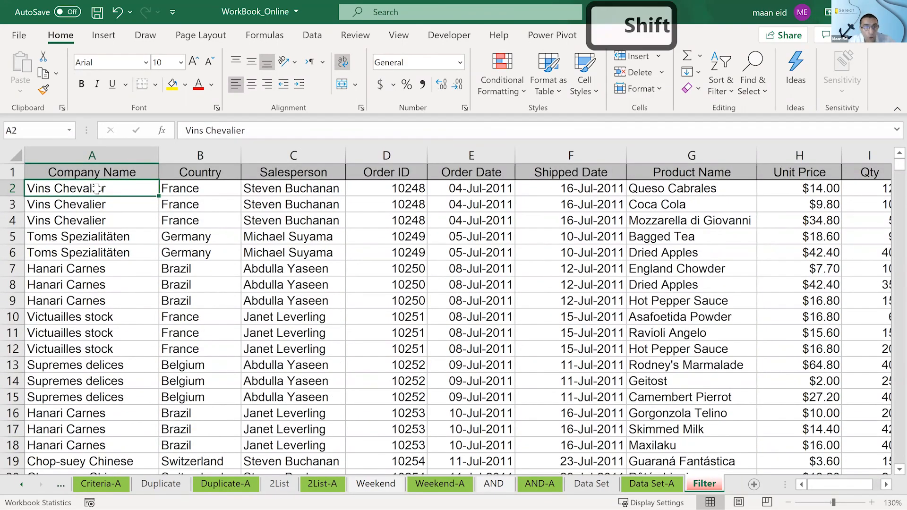
key("ctrl+shift+Down")
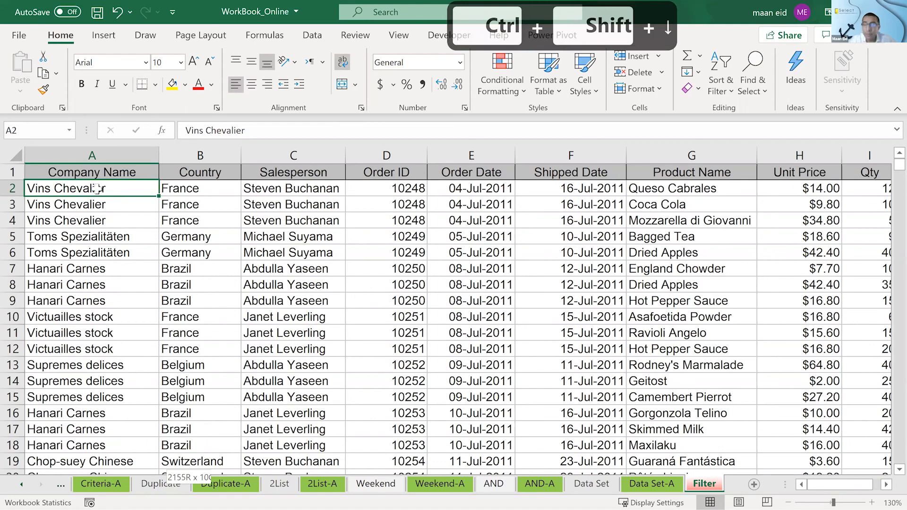
key("ctrl+shift+Right")
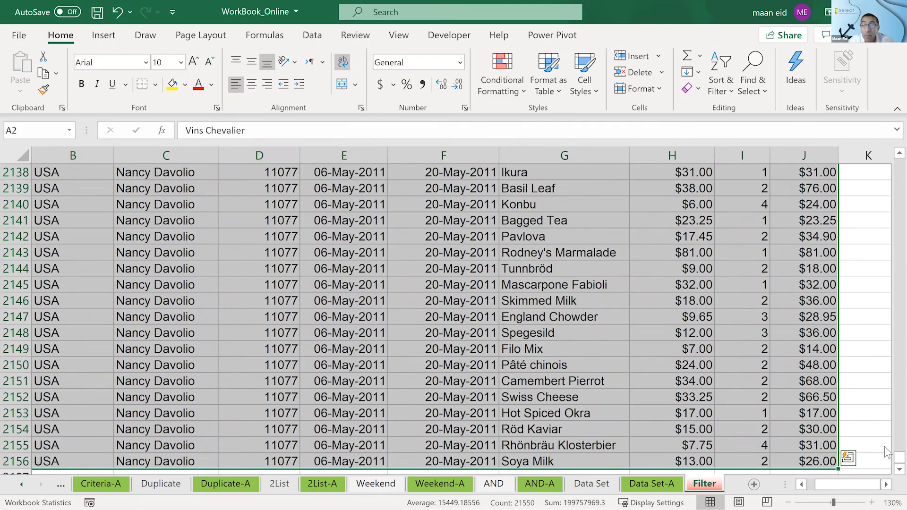
left_click_drag(887, 462, 888, 159)
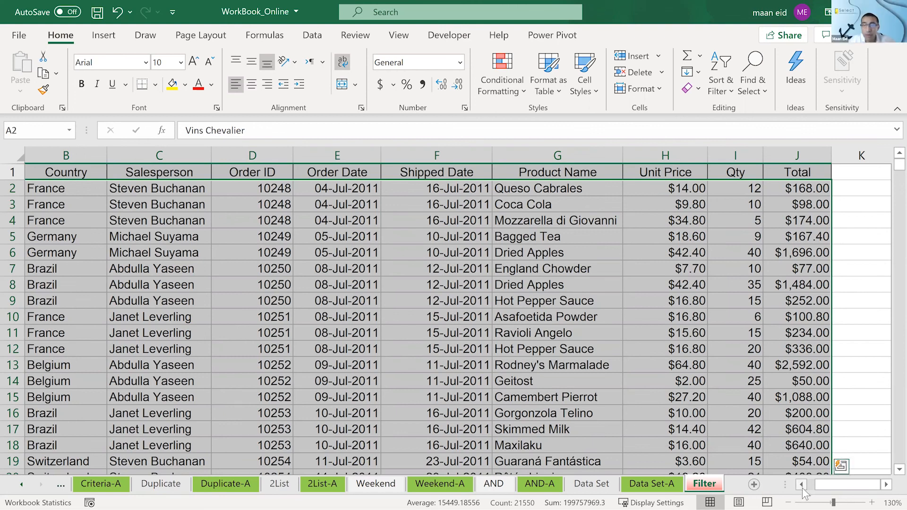
scroll(114, 193, "left", 2)
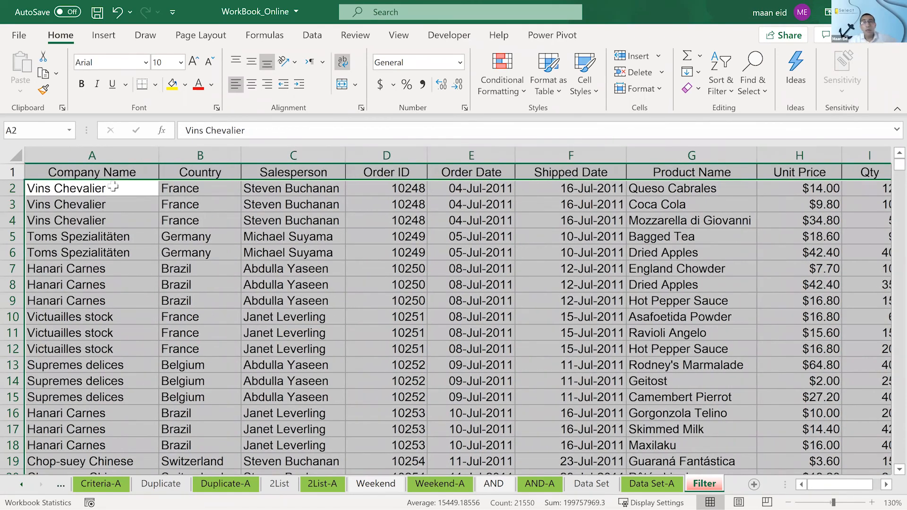
- Repeat the selection from A2, extending it down the Company Name column and across to the Total column
left_click(115, 188)
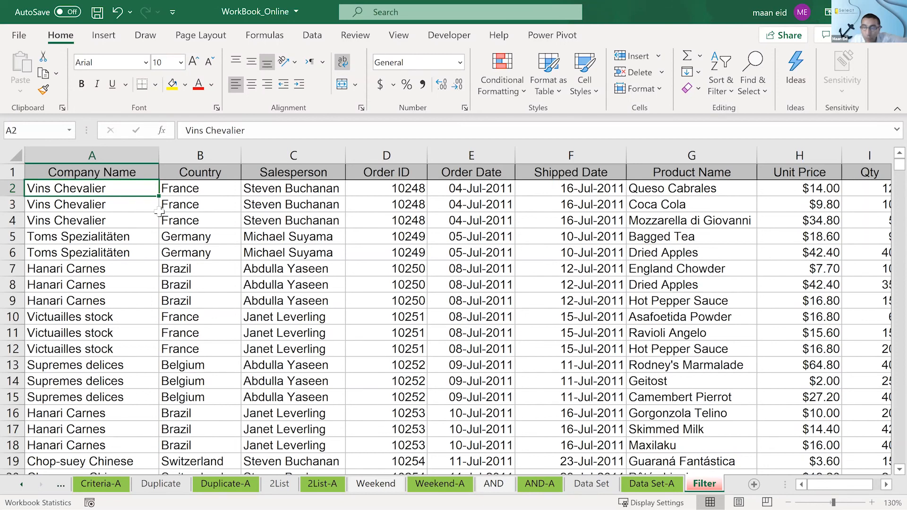
key("ctrl+shift+Down")
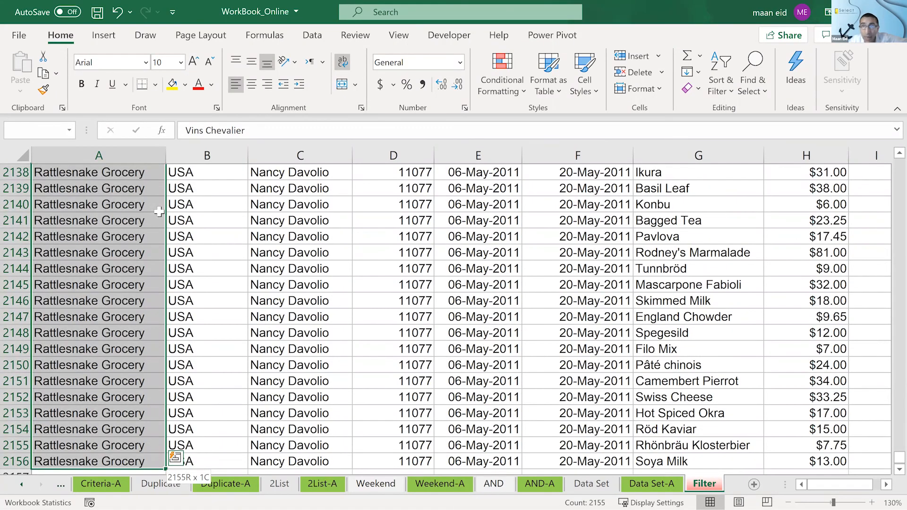
key("ctrl+shift+Right")
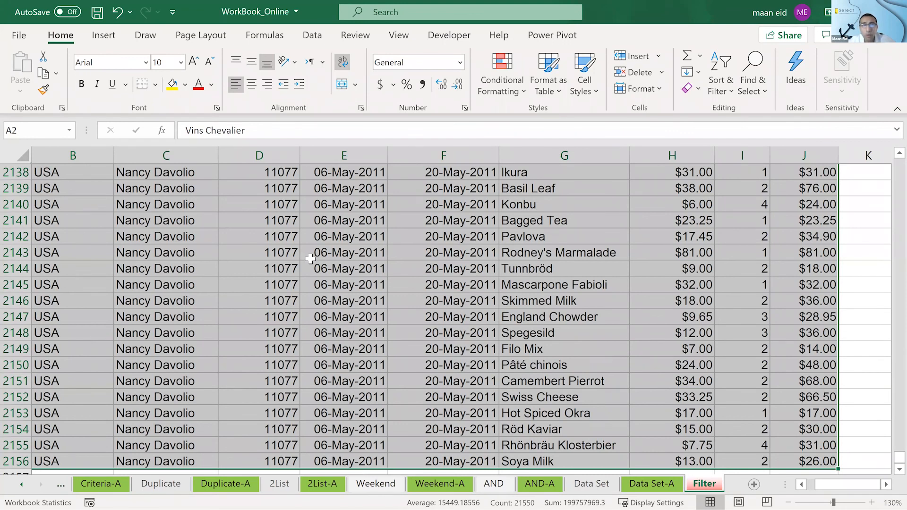
- Select the entire order table including its header row, and check the selection from the first rows
left_click(166, 204)
key("ctrl+a")
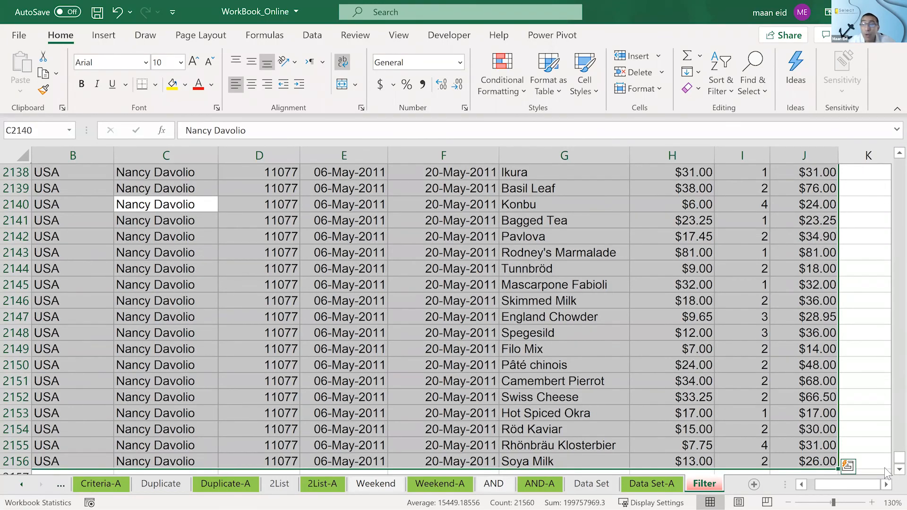
left_click_drag(887, 464, 888, 94)
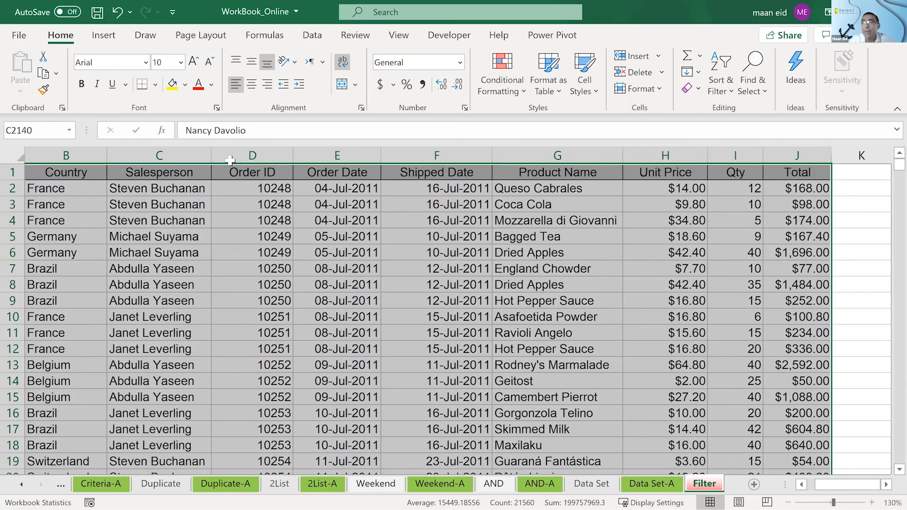
- Select the data from B2 through J2156, leaving out the header row and the Company Name column
left_click(88, 190)
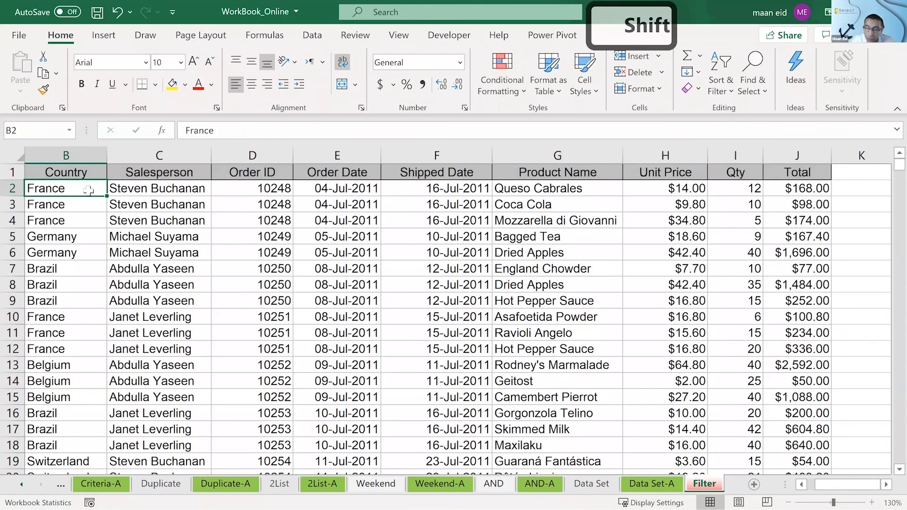
key("ctrl+shift+End")
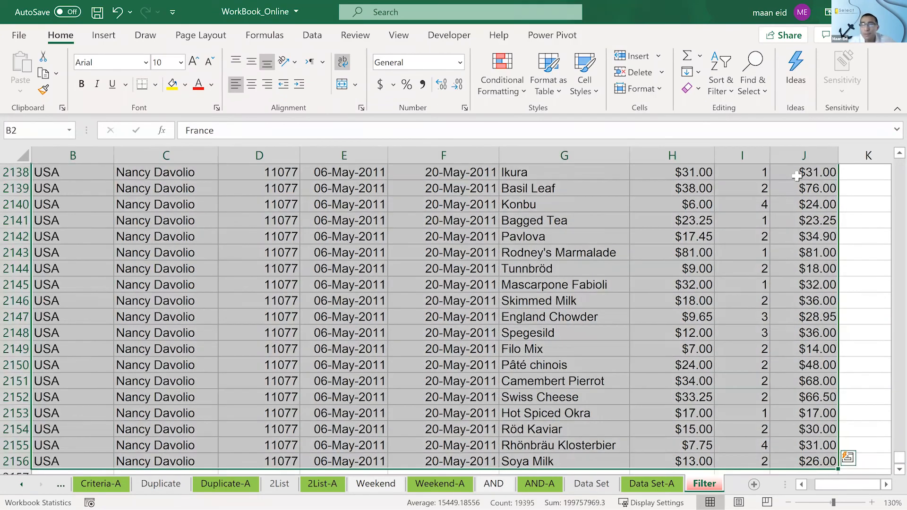
left_click_drag(899, 457, 888, 129)
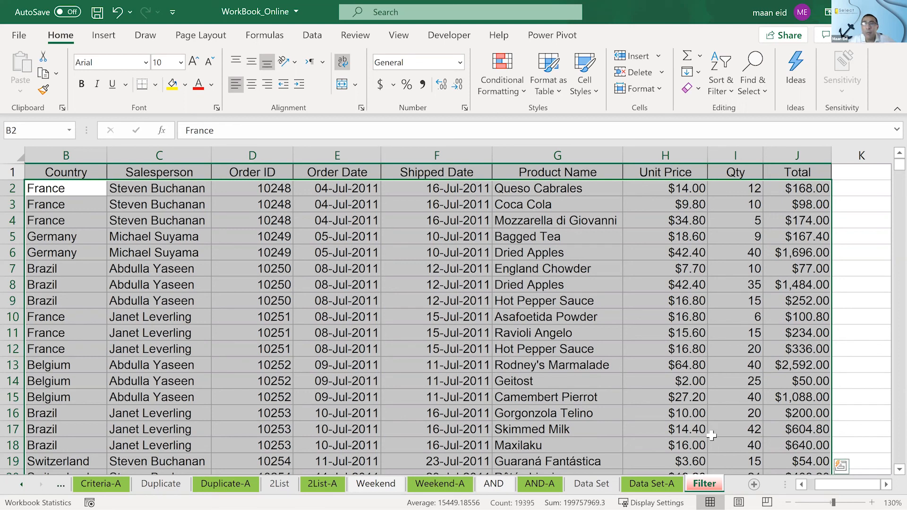
- Create a conditional formatting rule that uses a formula, and start the formula with a reference to Qty cell I2
left_click(502, 76)
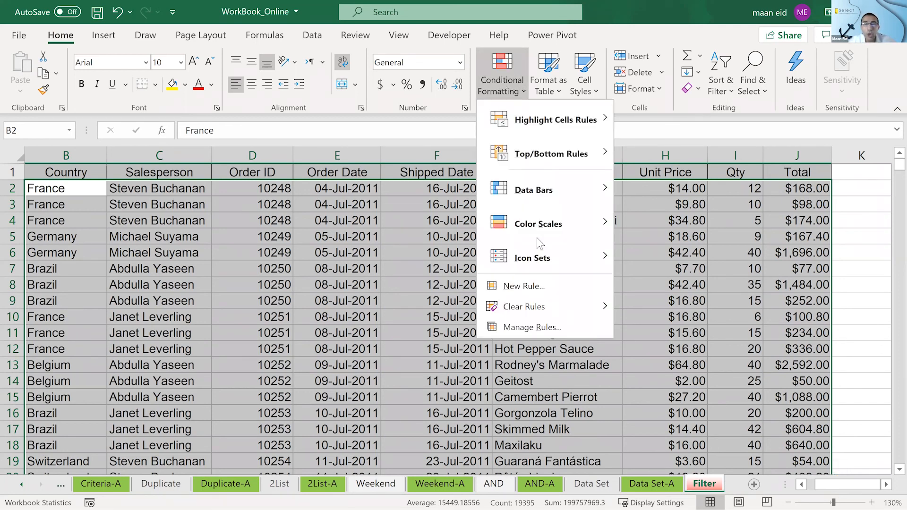
left_click(550, 282)
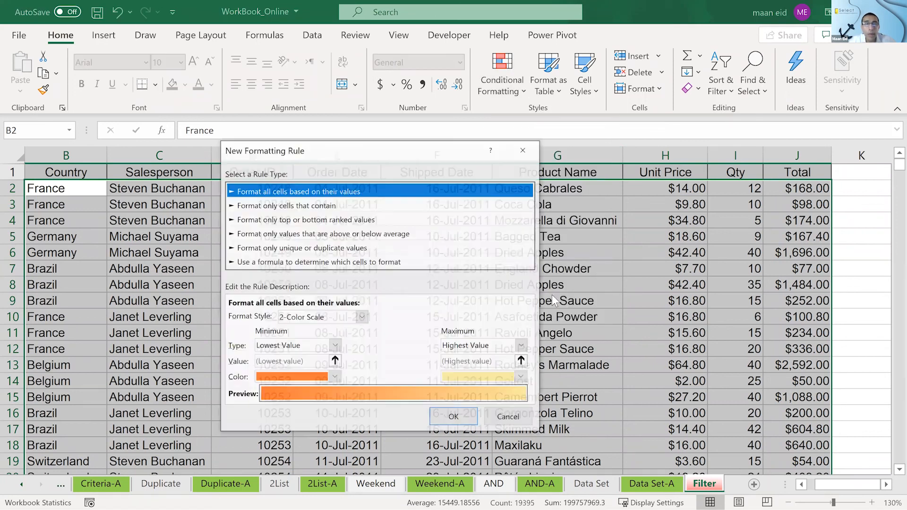
left_click(381, 263)
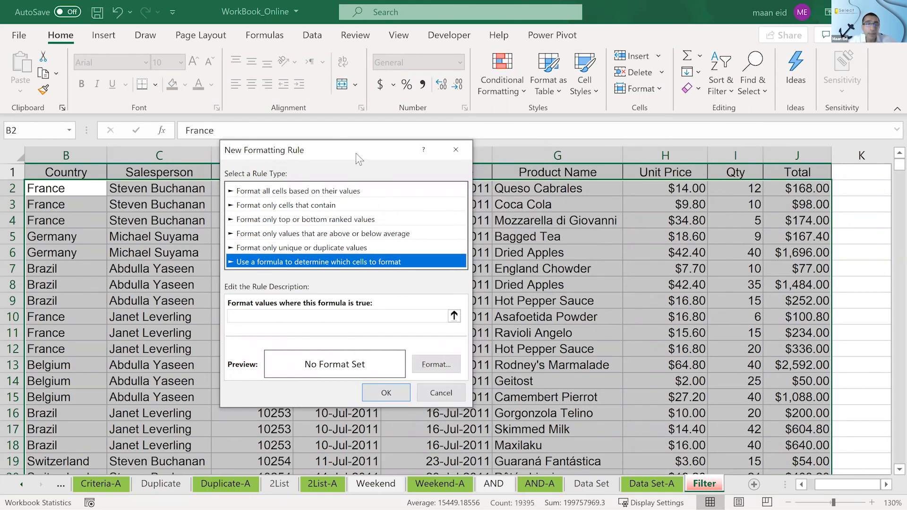
left_click_drag(356, 153, 315, 132)
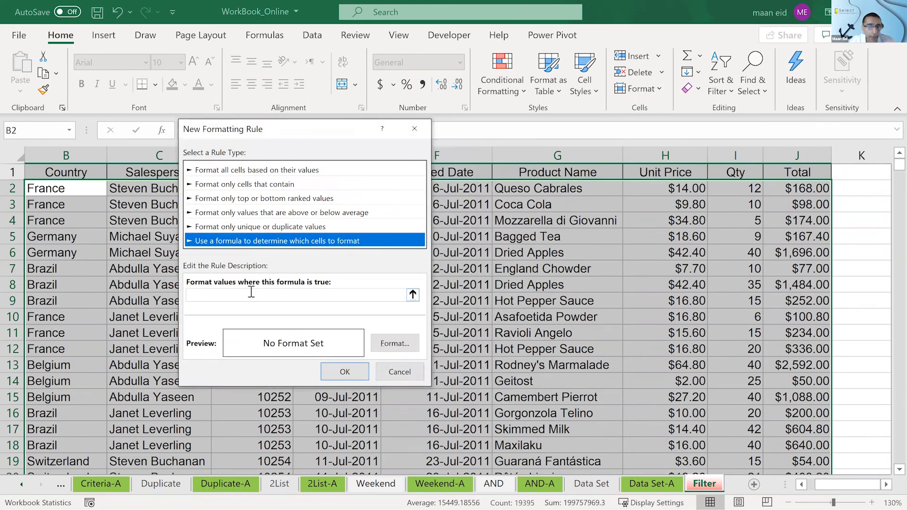
left_click(252, 292)
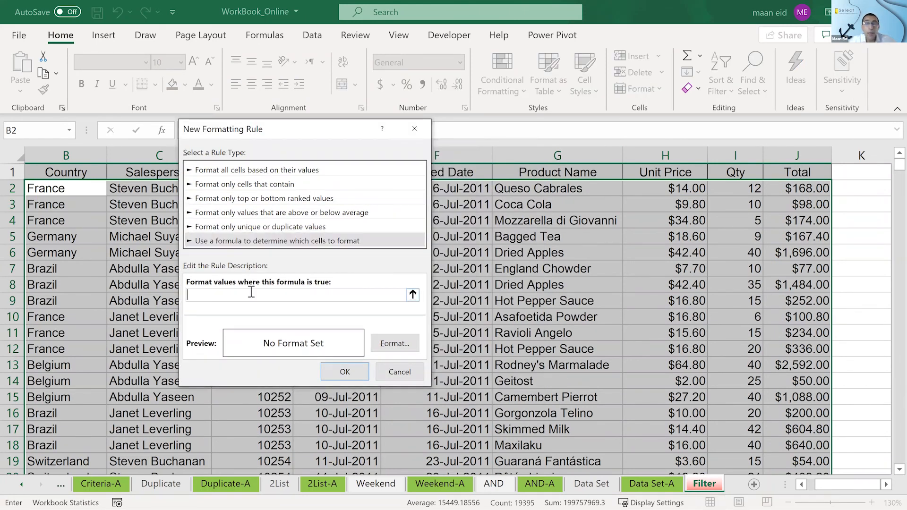
left_click(740, 187)
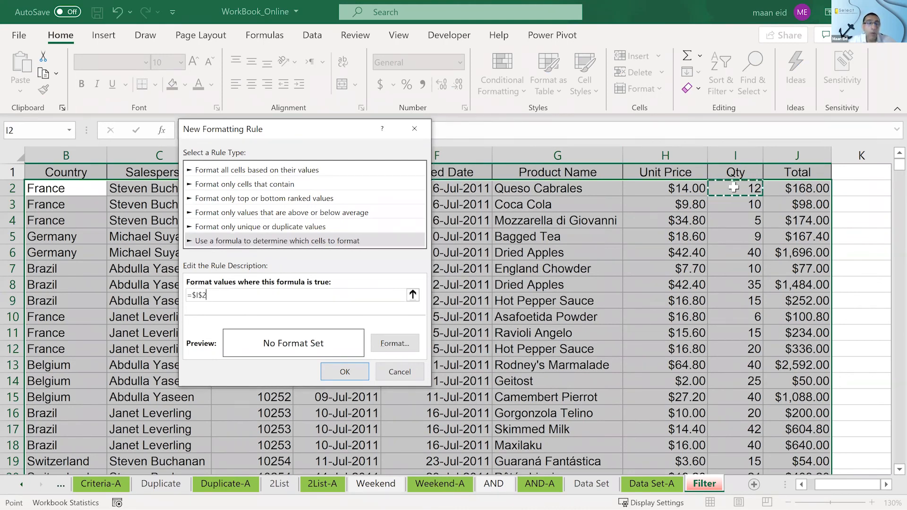
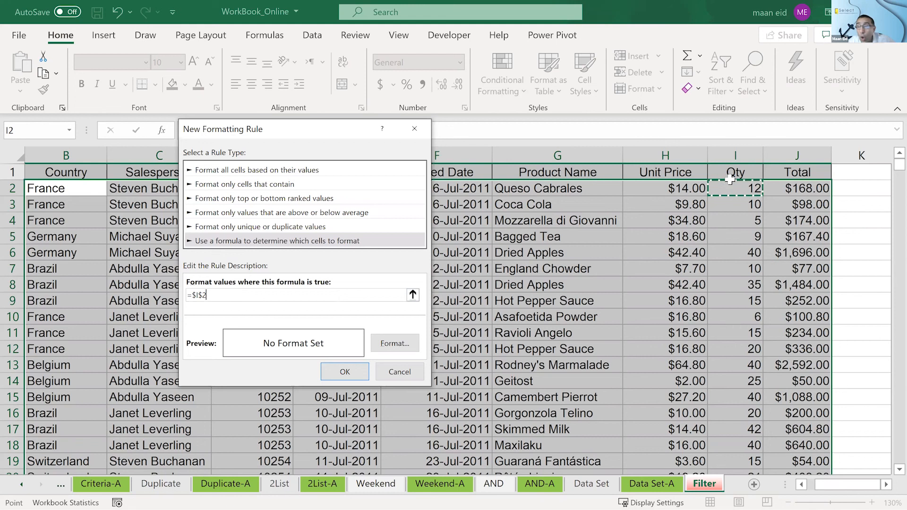
- Make the row part of the Qty reference relative and complete the rule formula as =$I2<10
left_click(204, 296)
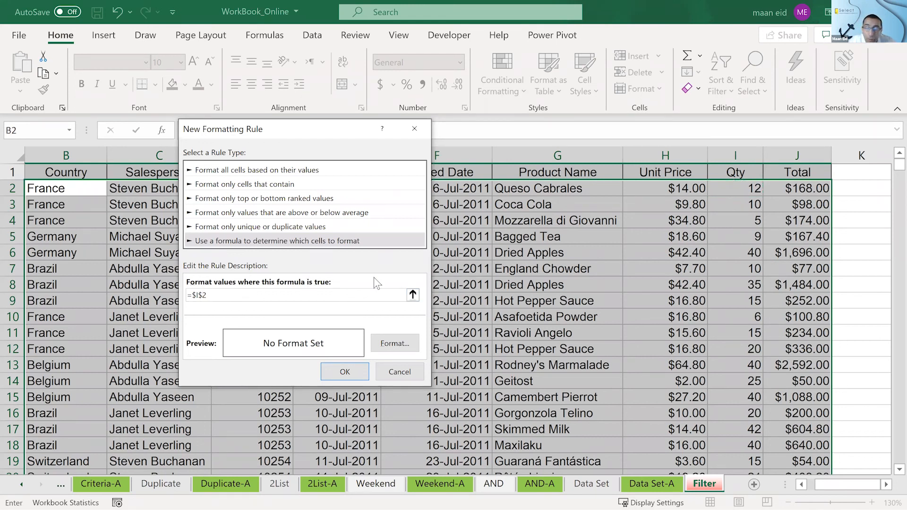
key("BackSpace")
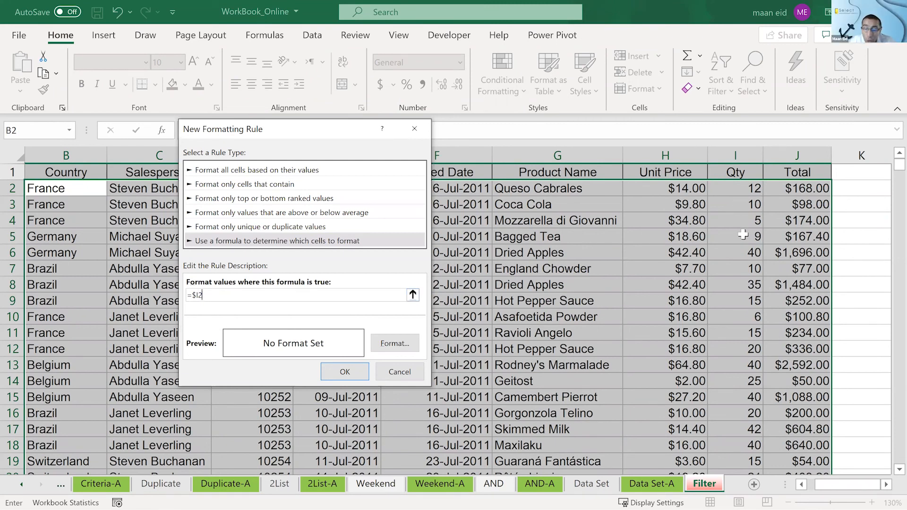
type("<10")
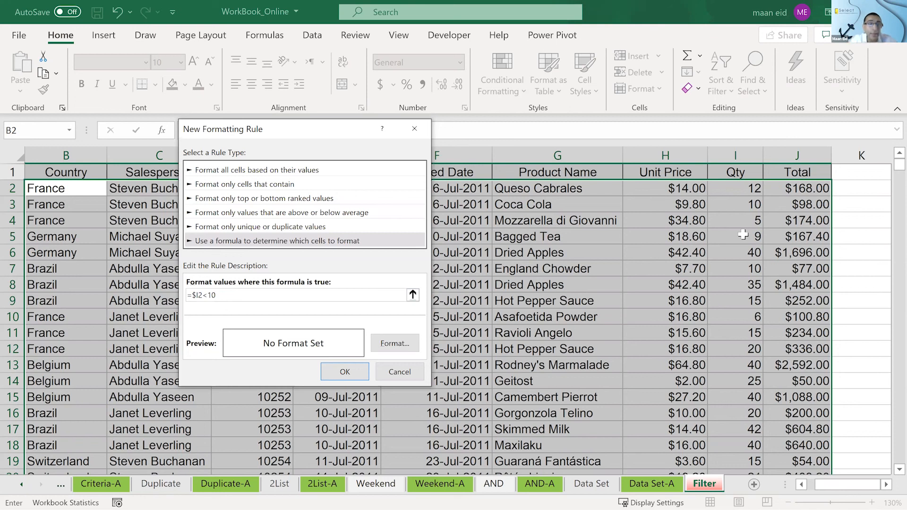
- Give the rule a yellow fill and a red font color, and apply it to the selected data
left_click(403, 348)
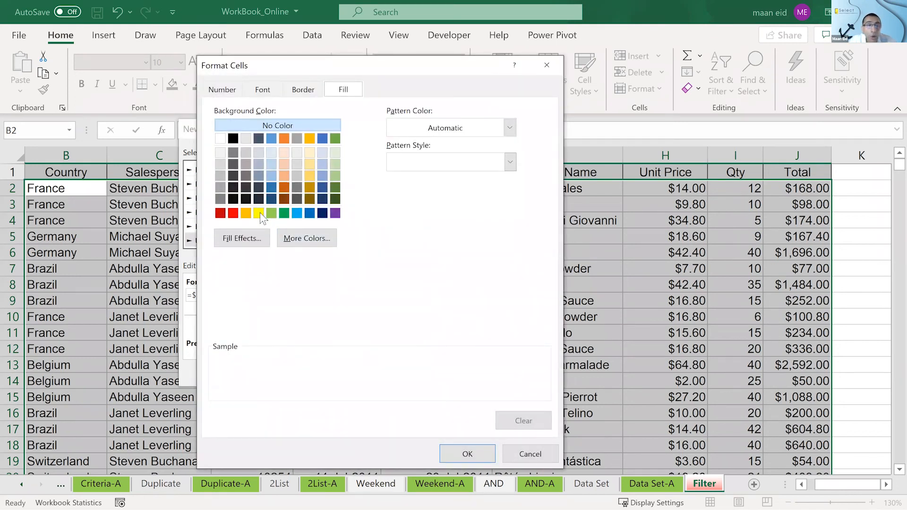
left_click(259, 213)
left_click(262, 89)
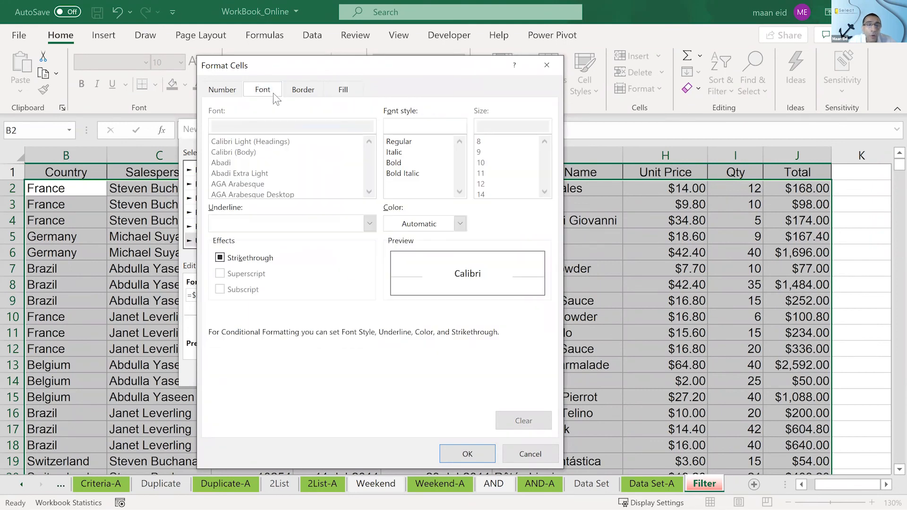
left_click(423, 223)
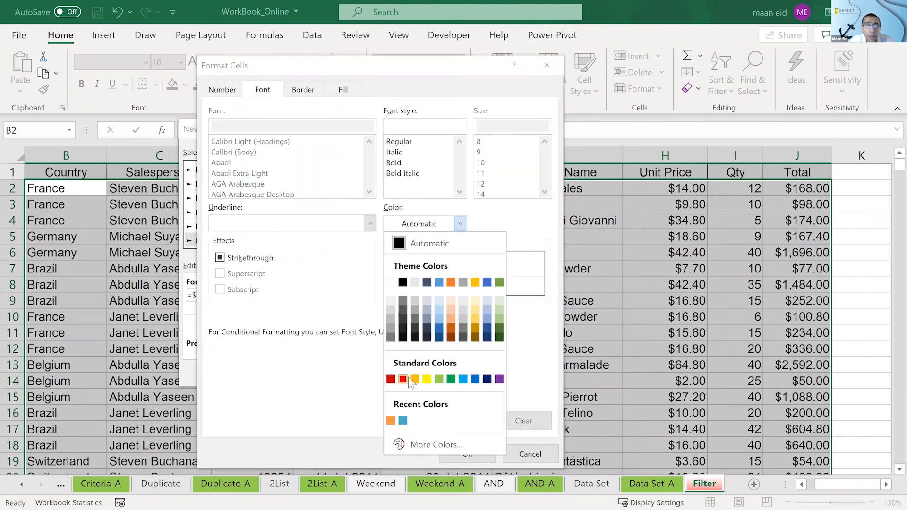
left_click(402, 379)
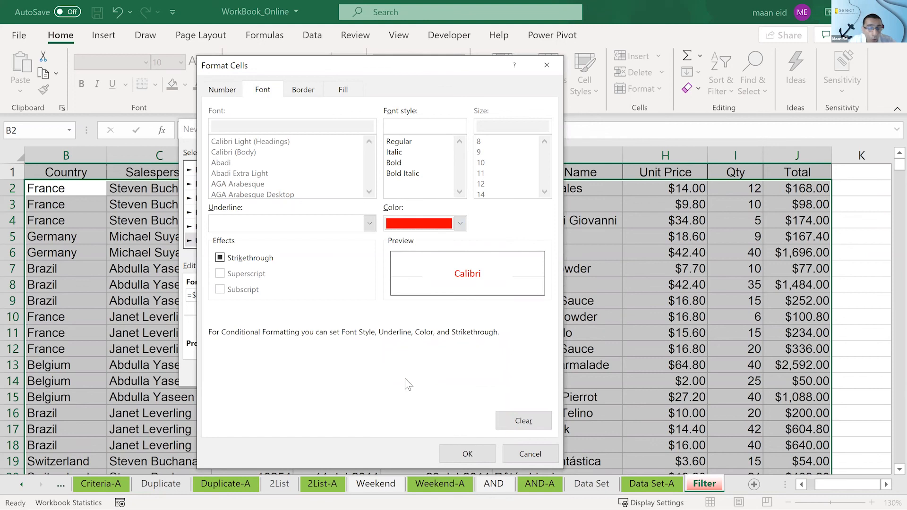
key("Return")
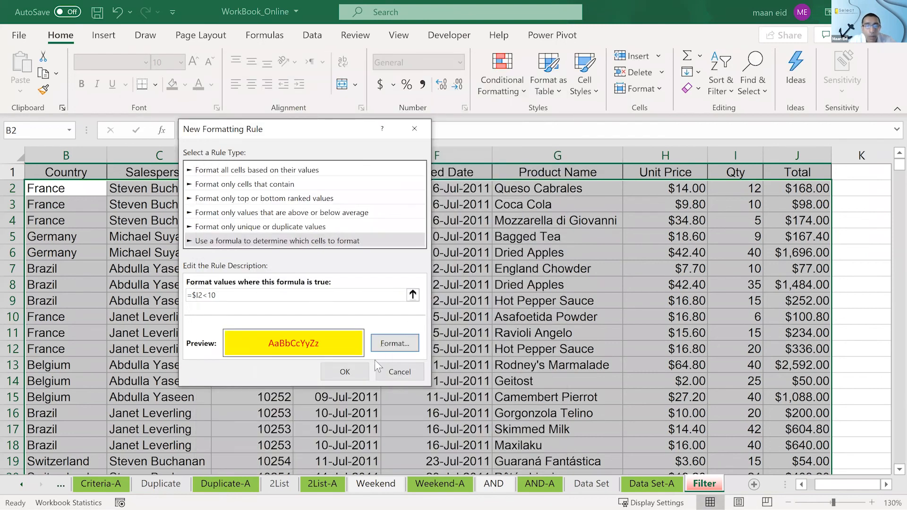
left_click(349, 373)
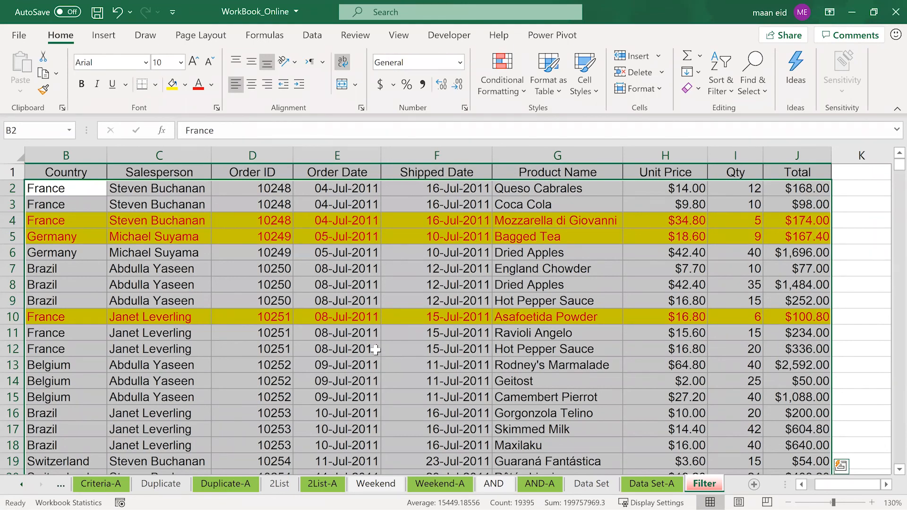
- Examine the order rows down the list to see which ones the Qty rule has formatted
left_click(376, 361)
scroll(376, 350, "down", 1)
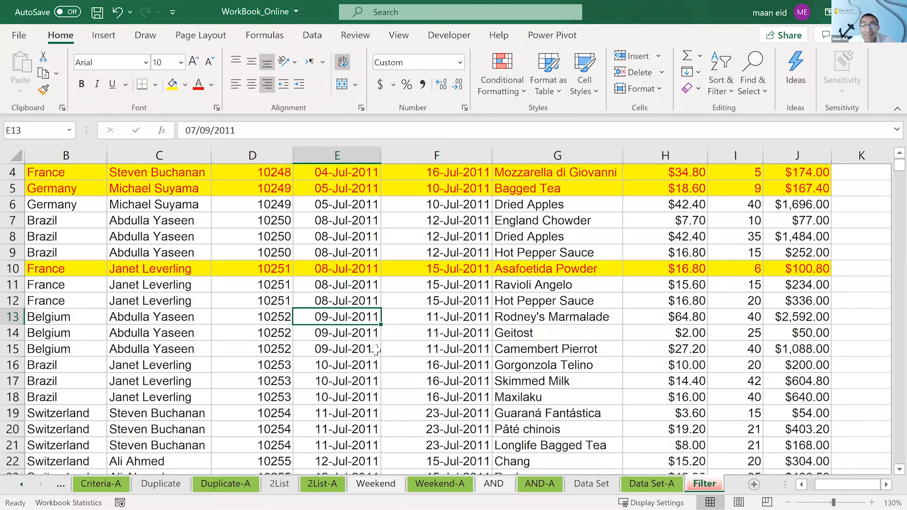
scroll(376, 349, "down", 6)
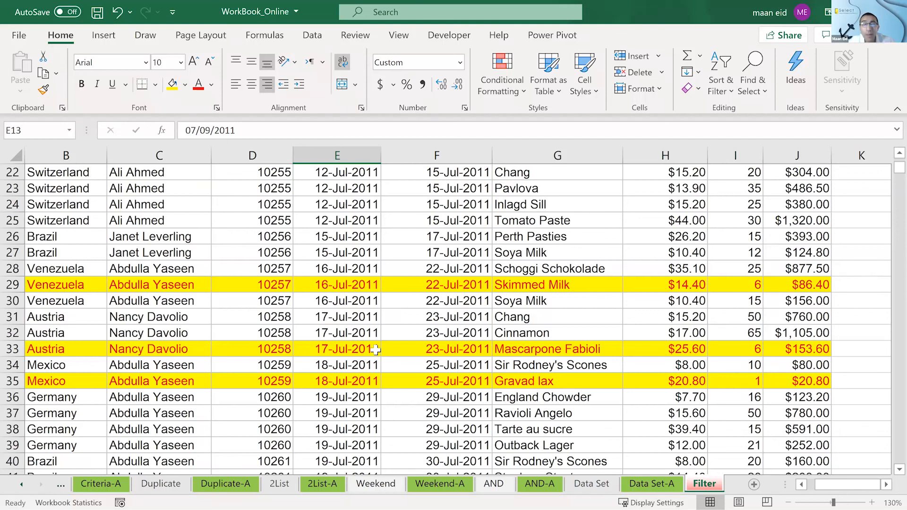
scroll(376, 350, "down", 9)
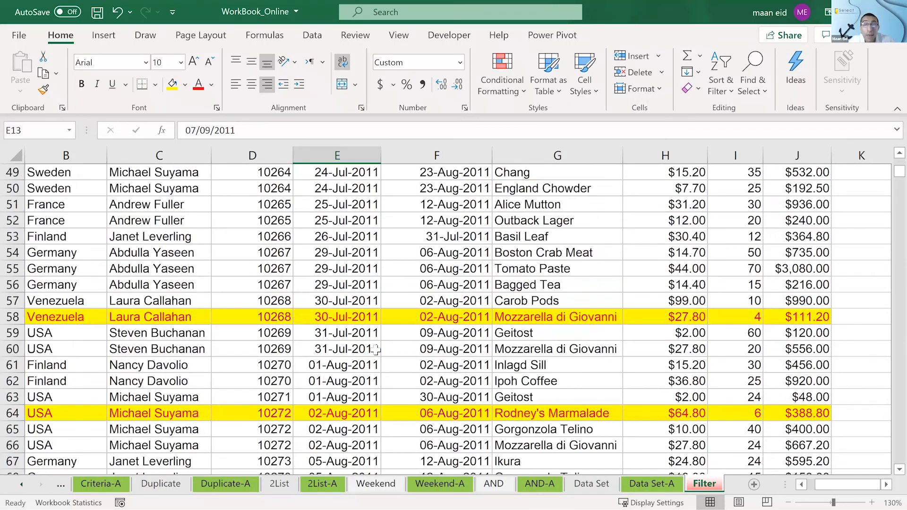
scroll(378, 330, "up", 16)
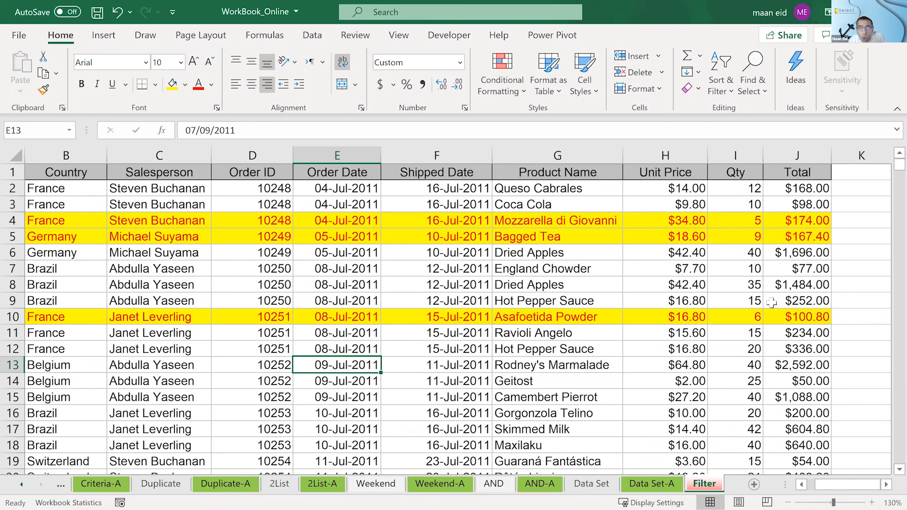
scroll(755, 252, "down", 2)
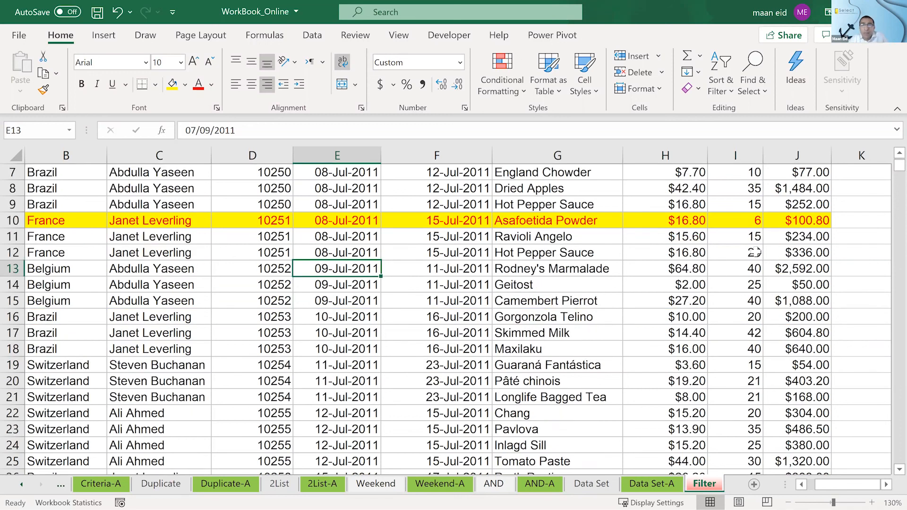
scroll(755, 253, "down", 5)
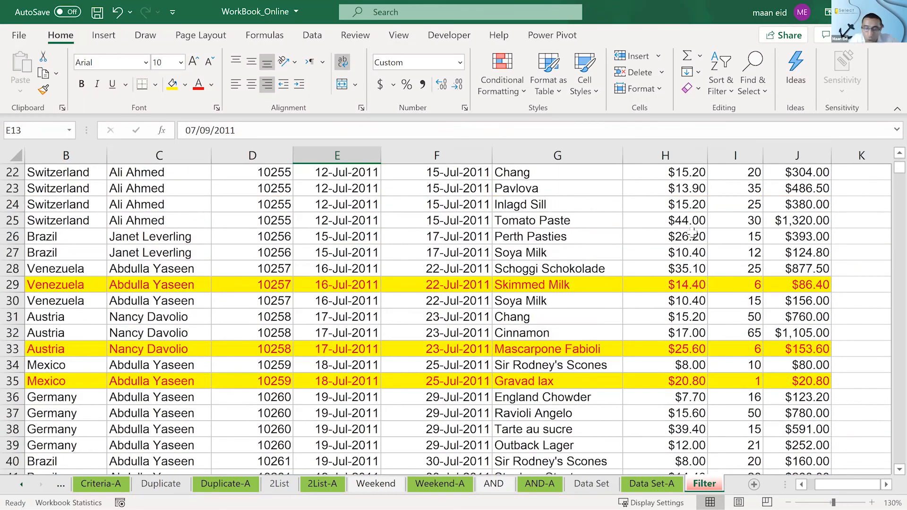
scroll(692, 232, "up", 7)
- Filter the Qty column to values less than 10 and check the formatting of the filtered rows
key("ctrl+shift+l")
left_click(756, 172)
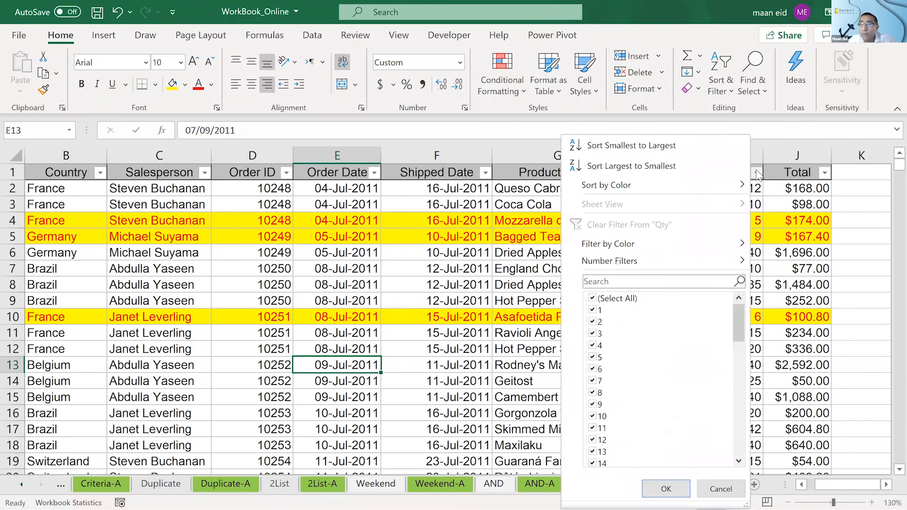
mouse_move(635, 261)
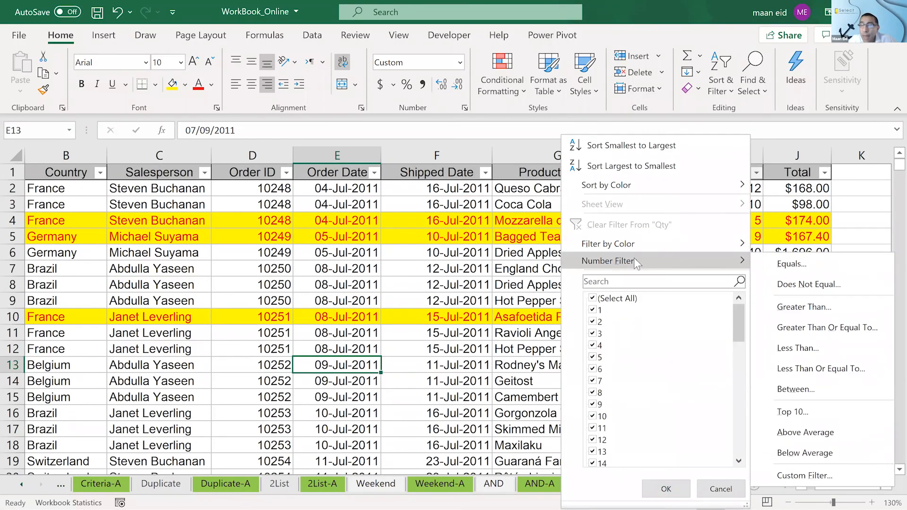
left_click(825, 341)
type("10")
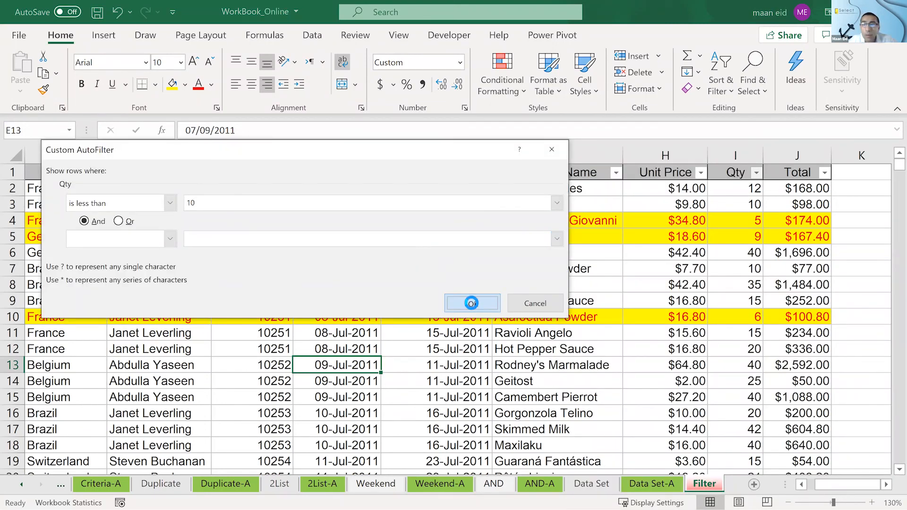
left_click(471, 303)
scroll(888, 251, "down", 10)
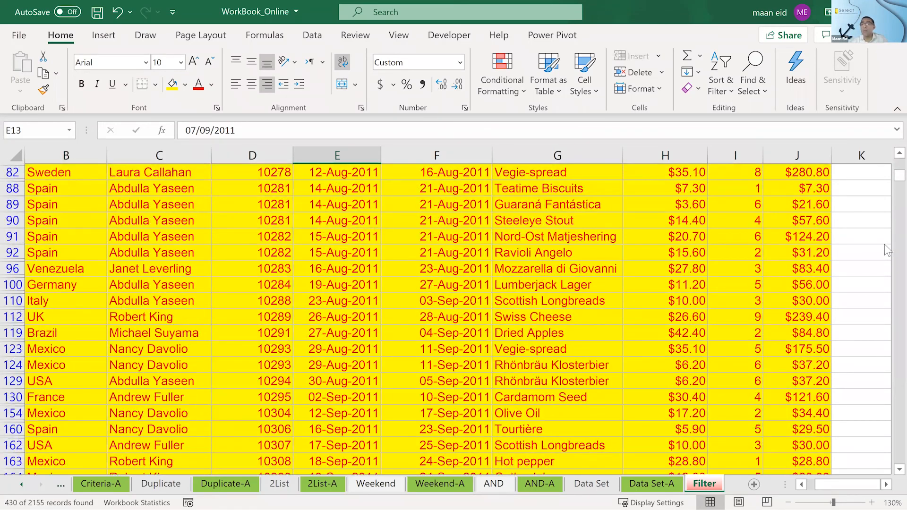
left_click_drag(885, 182, 795, 155)
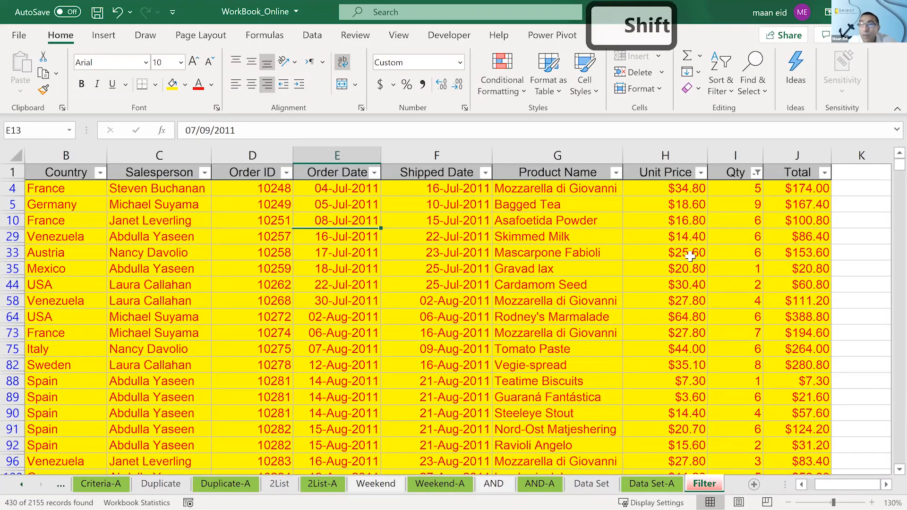
- Remove the filter and filter the Qty column again for values greater than or equal to 10
key("ctrl+shift+l")
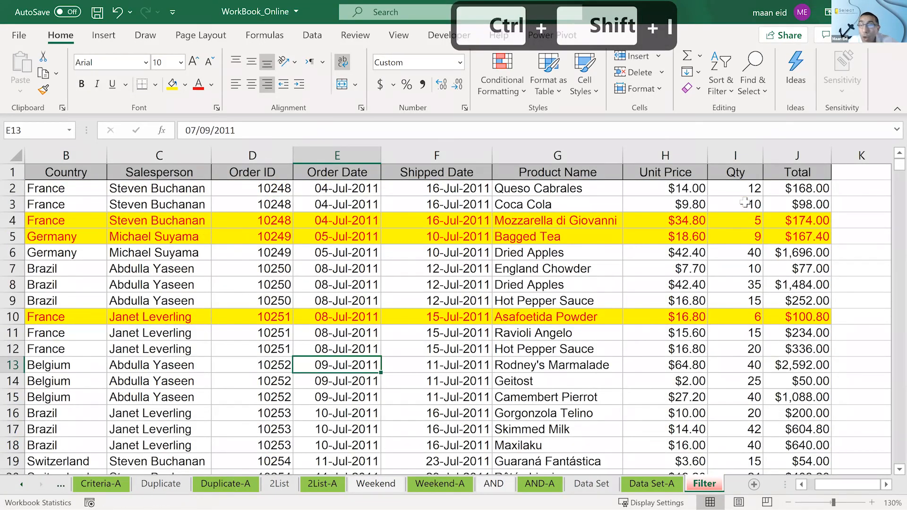
left_click(745, 203)
key("ctrl+shift+l")
left_click(756, 173)
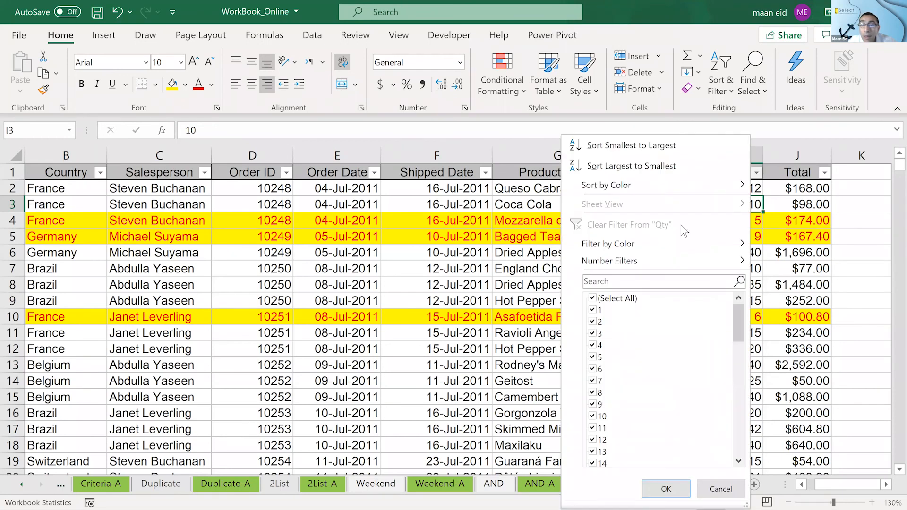
mouse_move(679, 254)
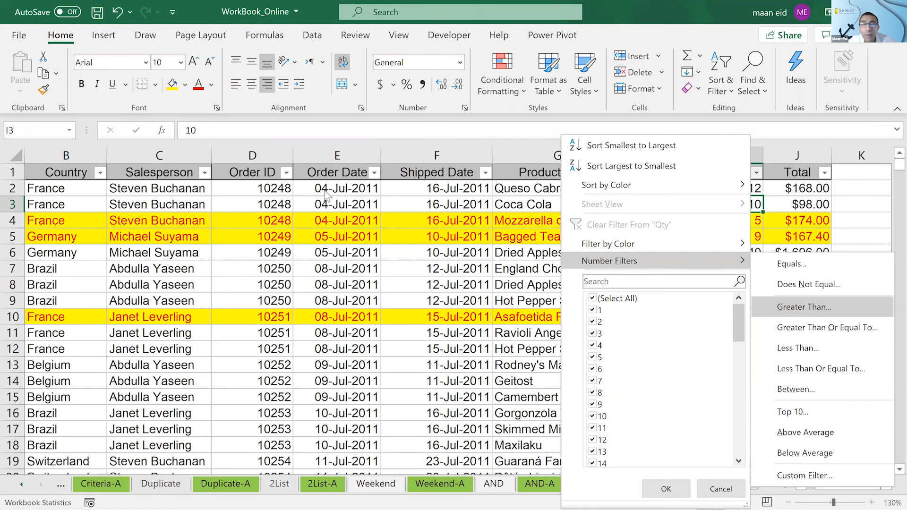
key("Return")
left_click(170, 203)
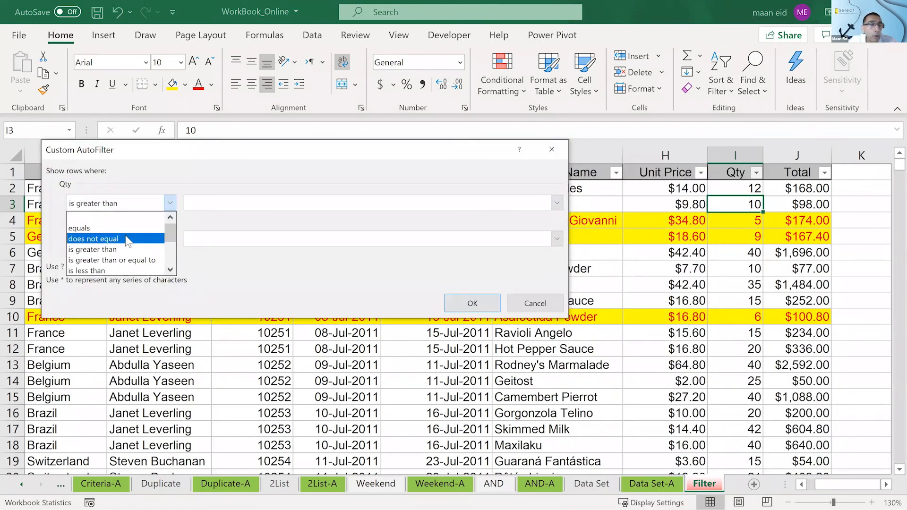
left_click(128, 261)
left_click(248, 203)
type("10")
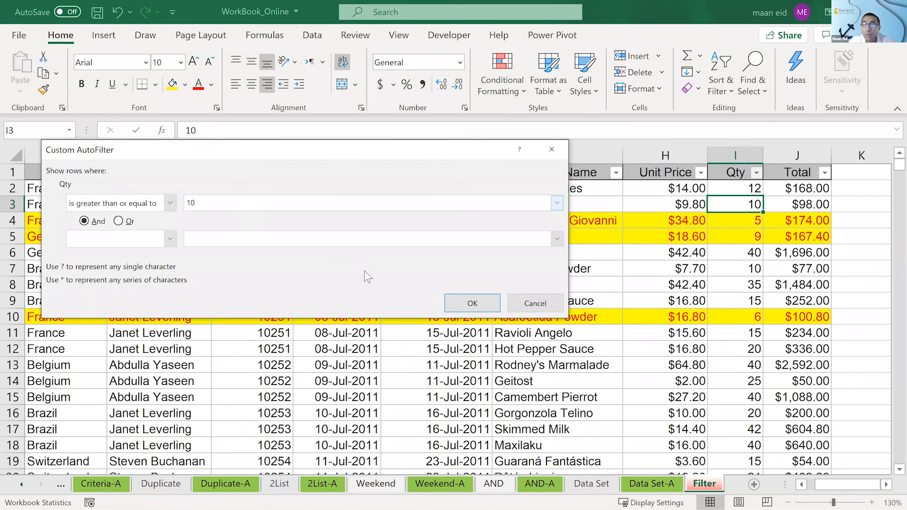
left_click(458, 303)
- Check the filtered rows down the list for the rule's formatting, and remove the filter
scroll(887, 175, "down", 1)
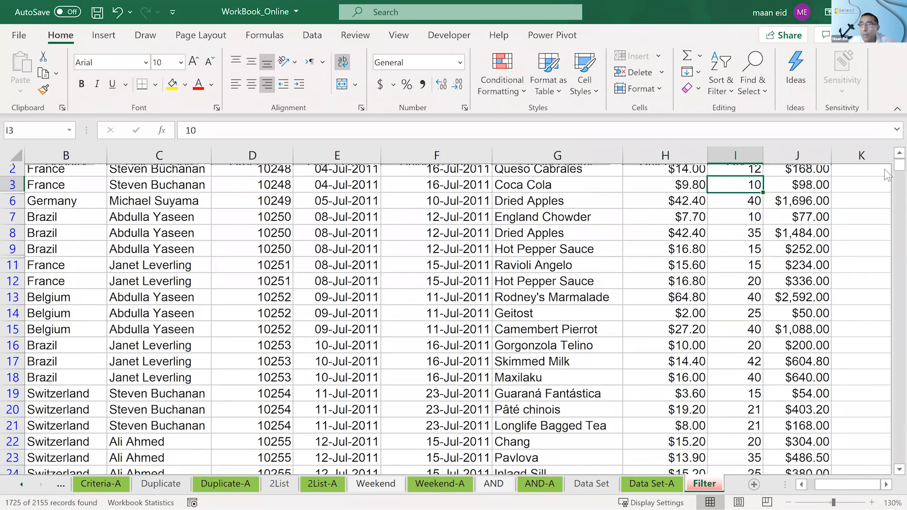
scroll(885, 198, "down", 20)
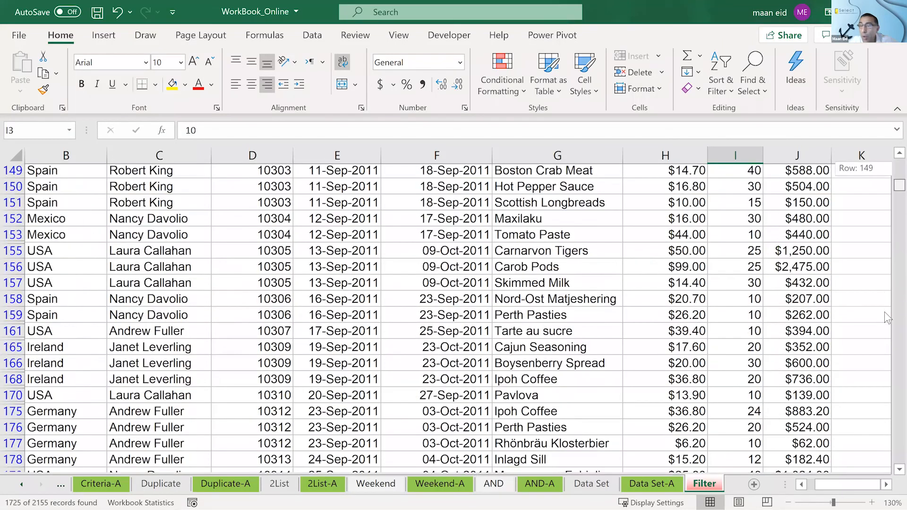
scroll(884, 357, "down", 20)
scroll(885, 396, "down", 20)
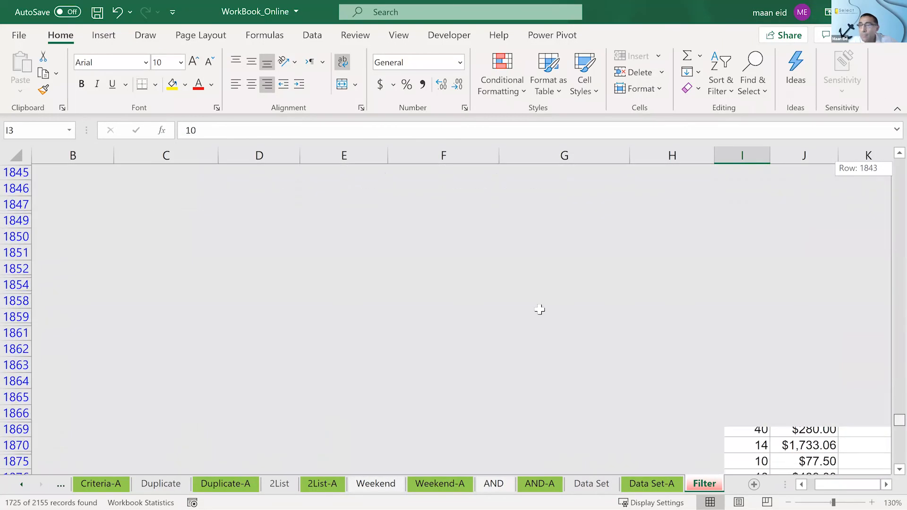
key("ctrl+BackSpace")
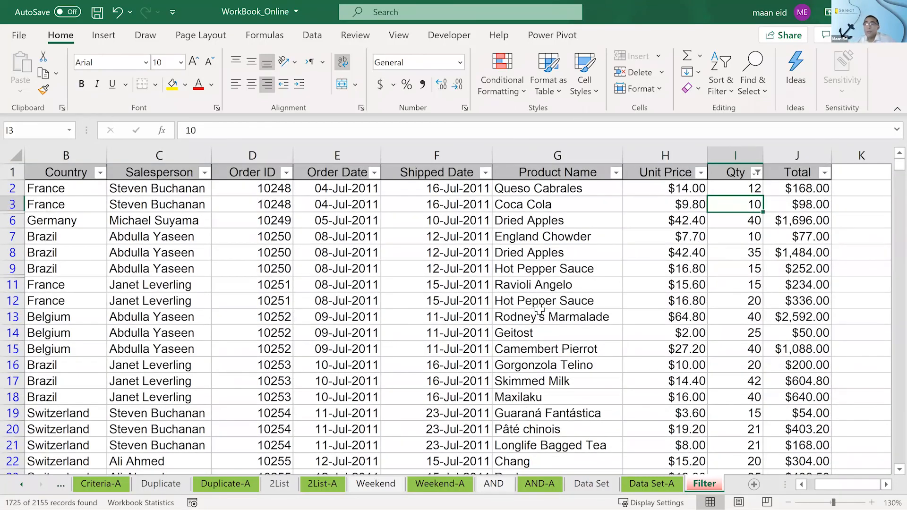
left_click(539, 312)
key("ctrl+shift+l")
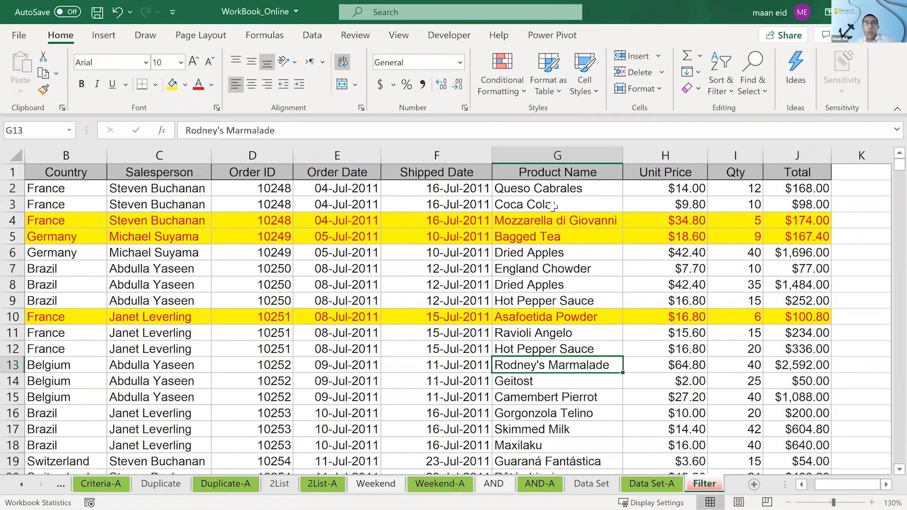
- Clear the conditional formatting rules from the entire sheet and check the list from the Company Name column onward
left_click(512, 78)
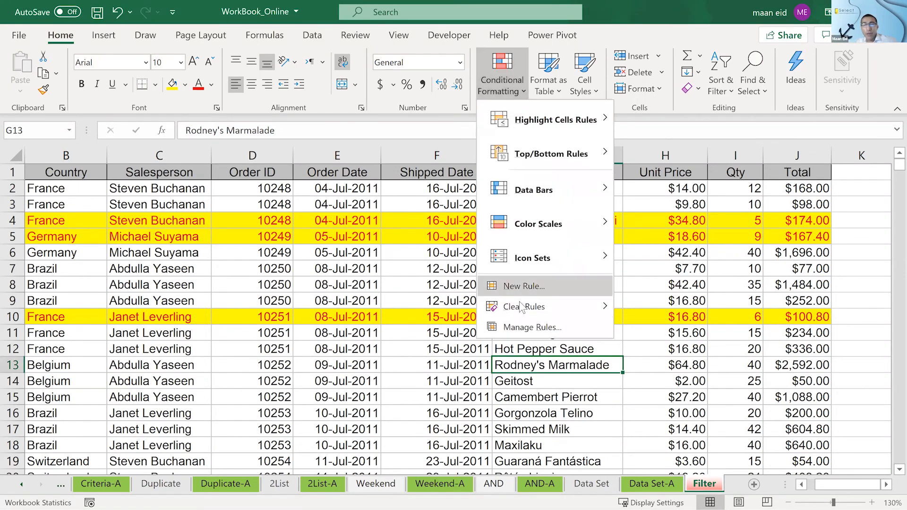
mouse_move(519, 305)
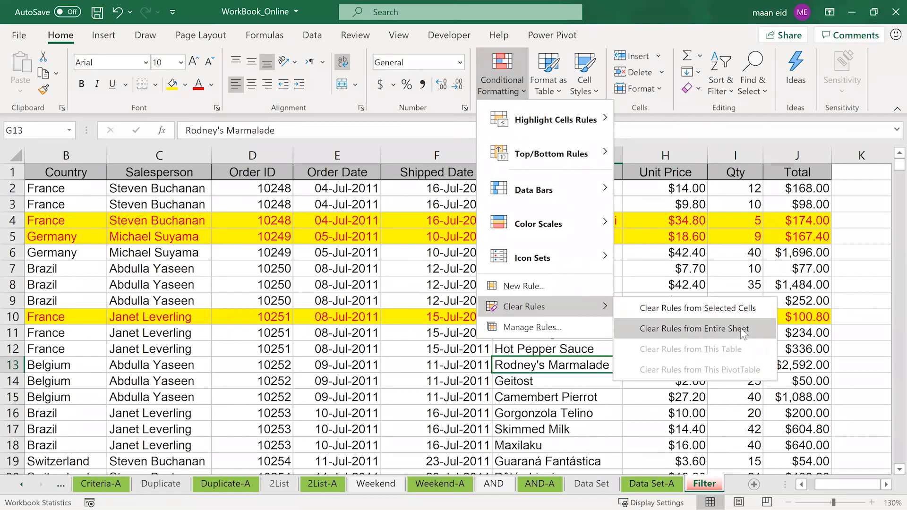
left_click(744, 334)
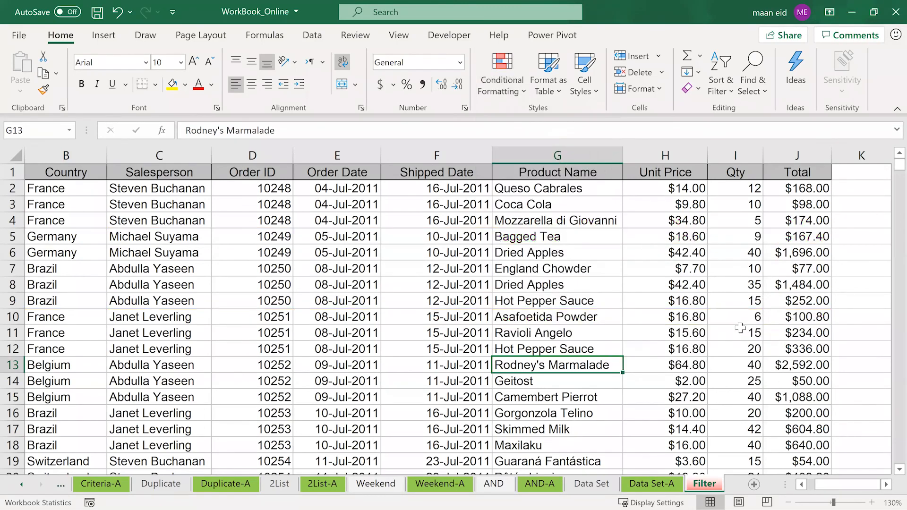
left_click(802, 484)
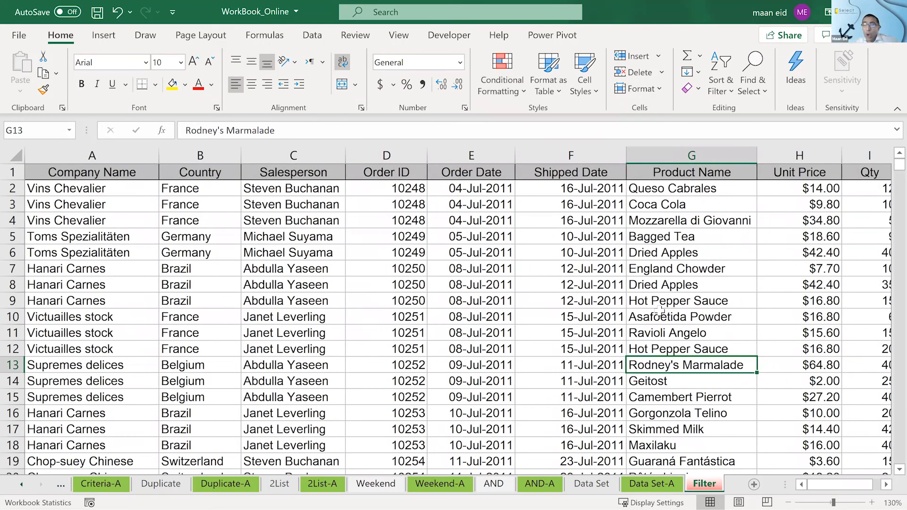
scroll(661, 312, "down", 6)
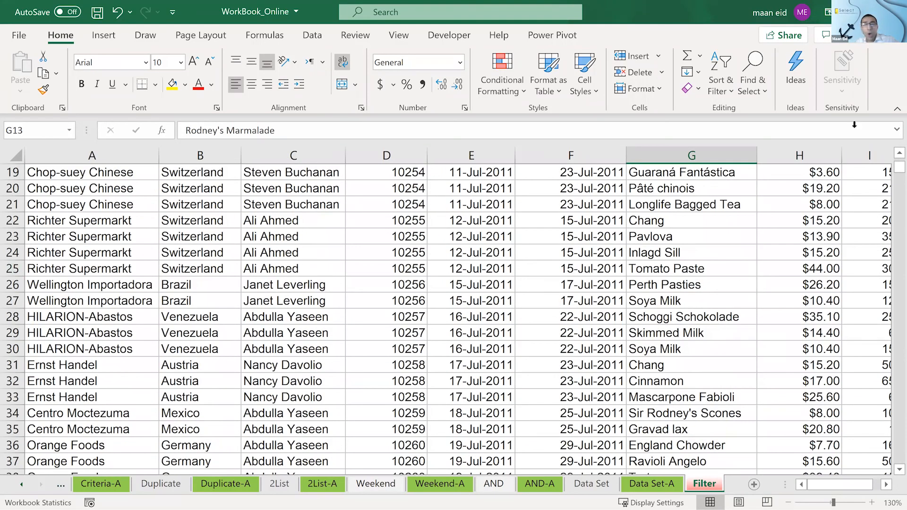
- Select all the order data below the header row, from A2 through the Total column in row 2156
scroll(613, 331, "up", 6)
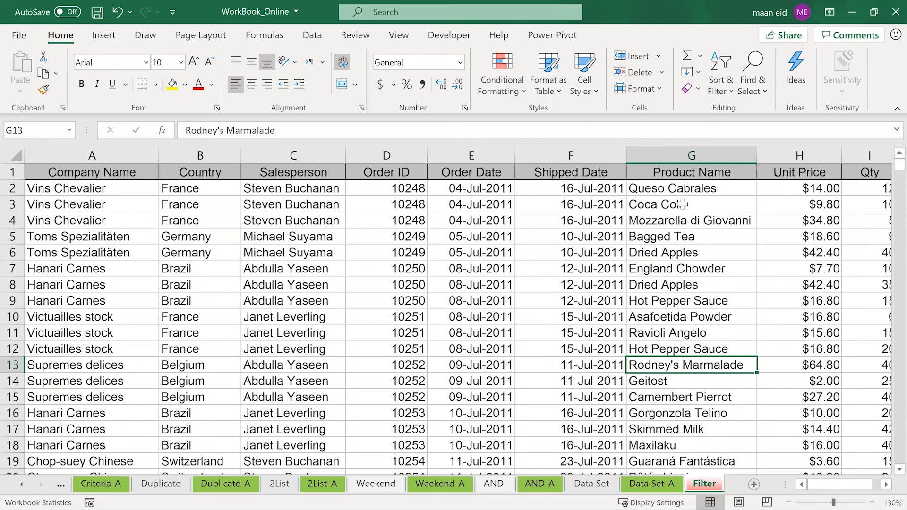
left_click(77, 190)
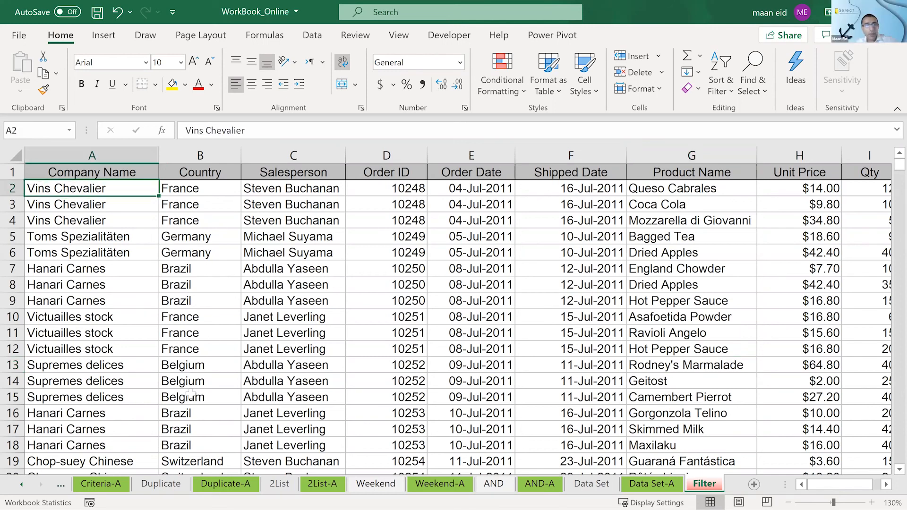
key("shift")
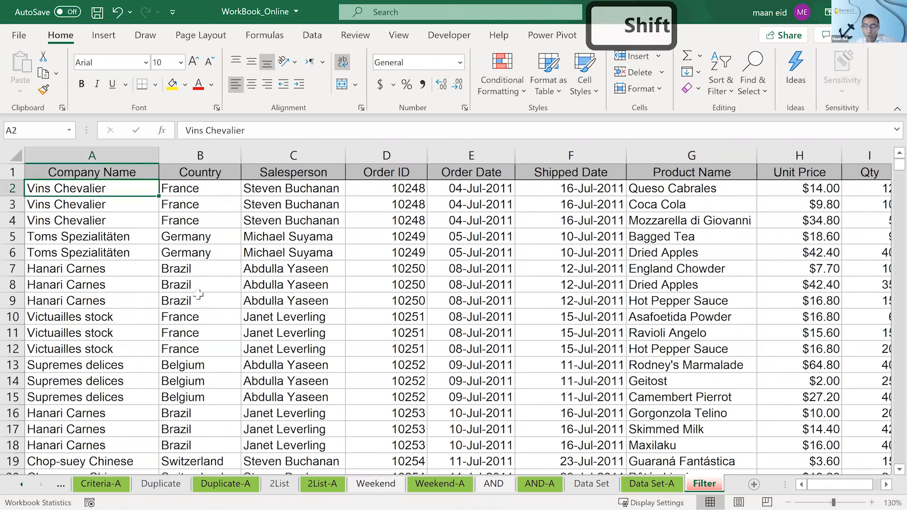
key("ctrl+shift+Down")
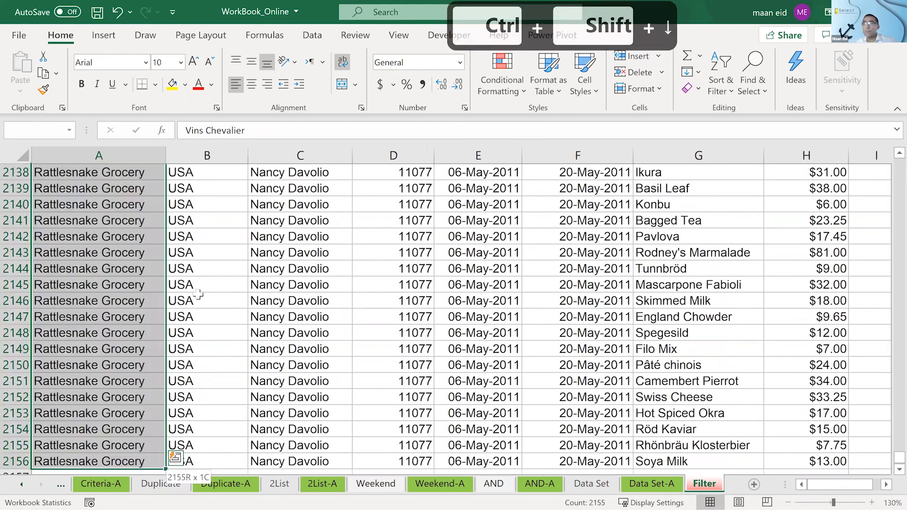
key("ctrl+shift+Right")
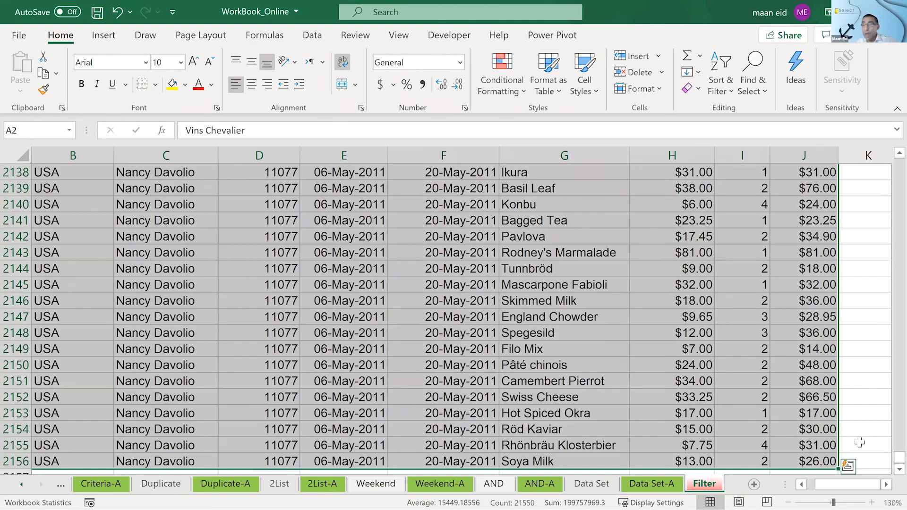
left_click_drag(899, 457, 883, 141)
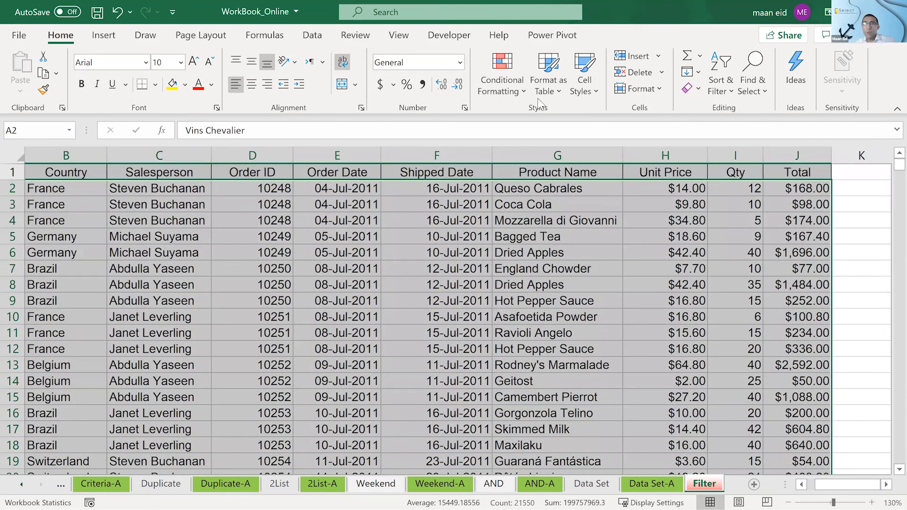
- Start a formula-based conditional formatting rule for the selected range with the formula =$G2="olive oil"
left_click(503, 84)
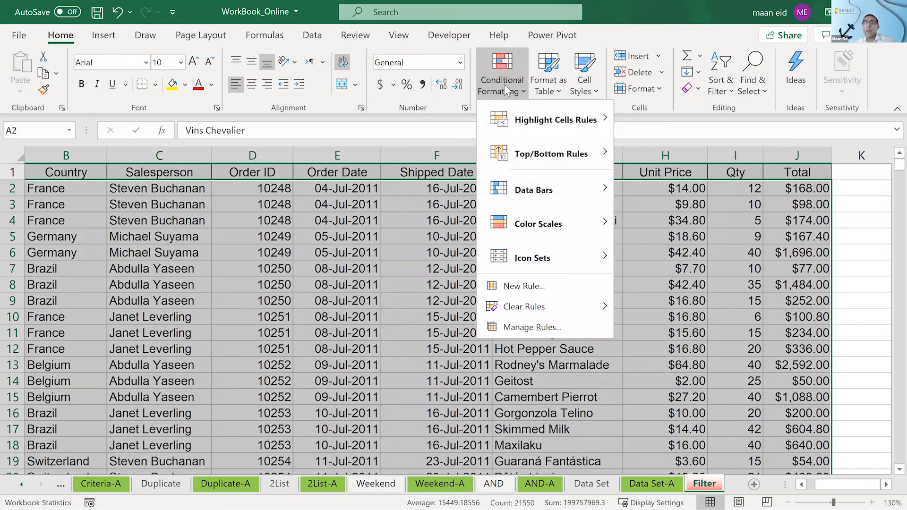
key("Escape")
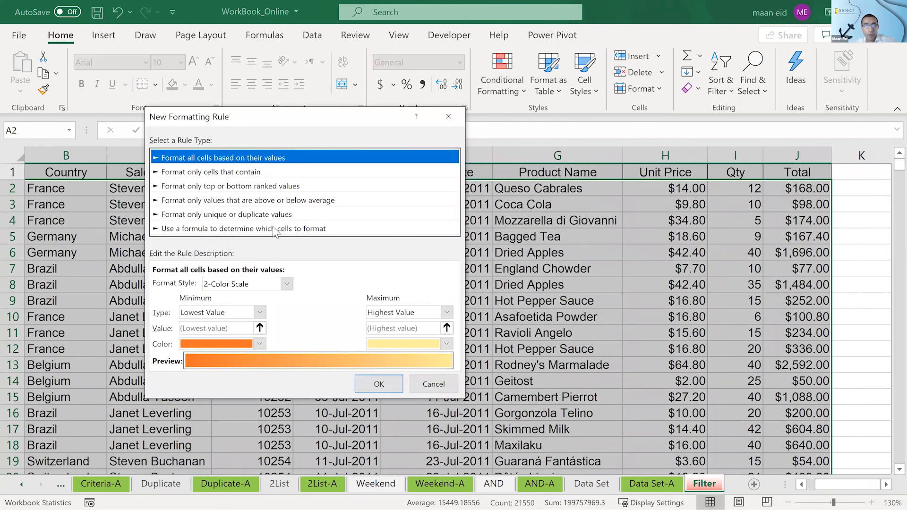
left_click(273, 228)
left_click(263, 281)
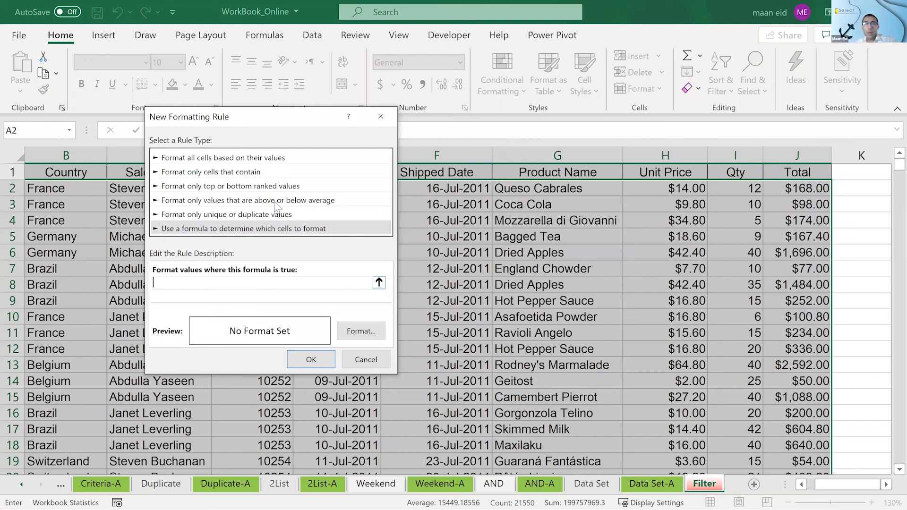
left_click_drag(276, 115, 205, 137)
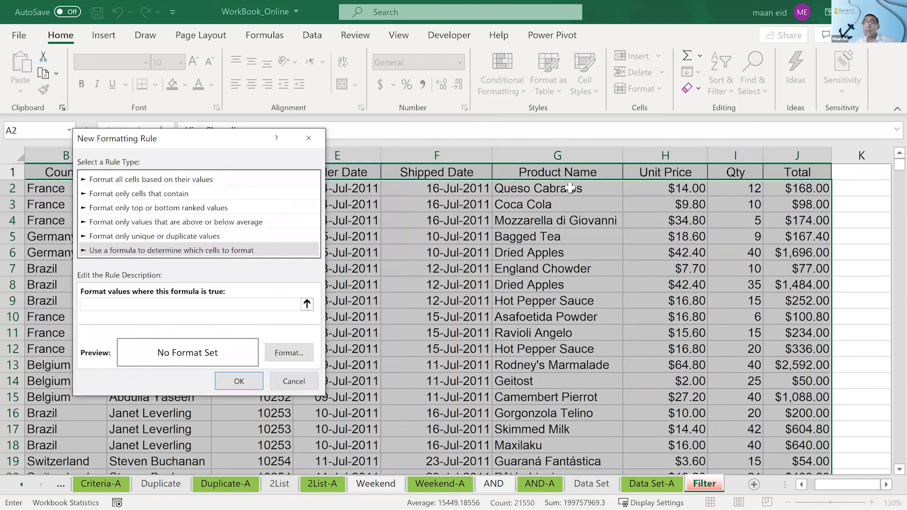
left_click(570, 188)
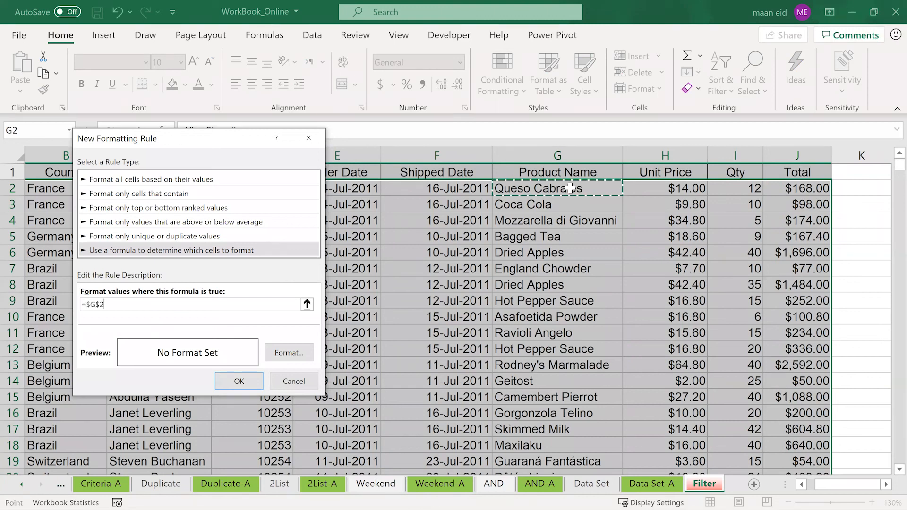
left_click(98, 304)
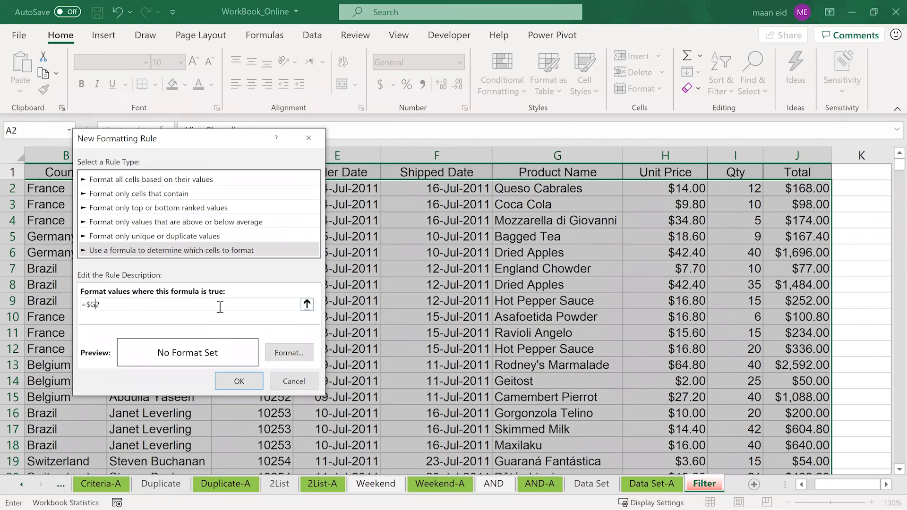
key("BackSpace")
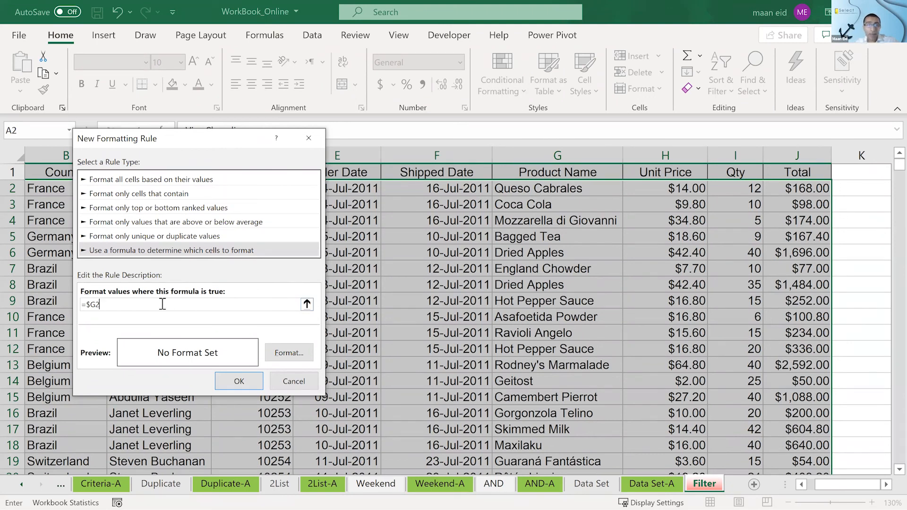
type("=")
type("\"olive ")
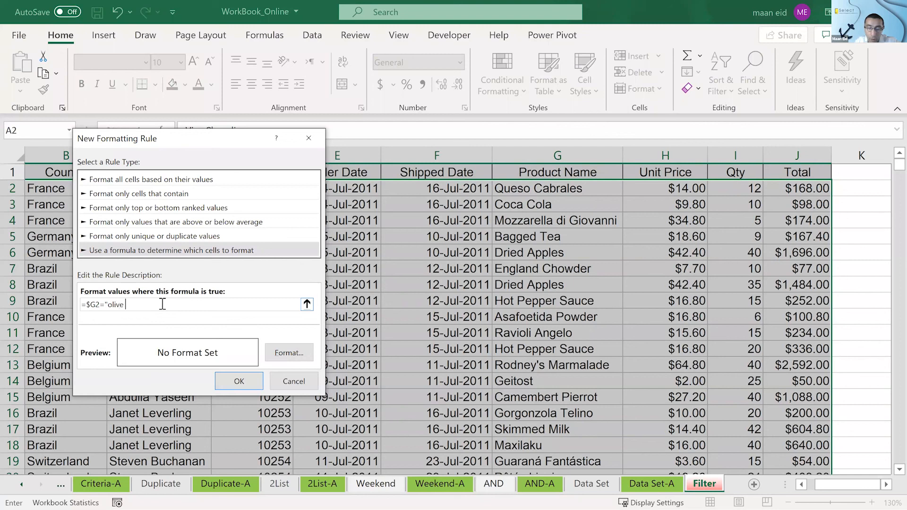
type("oil\"")
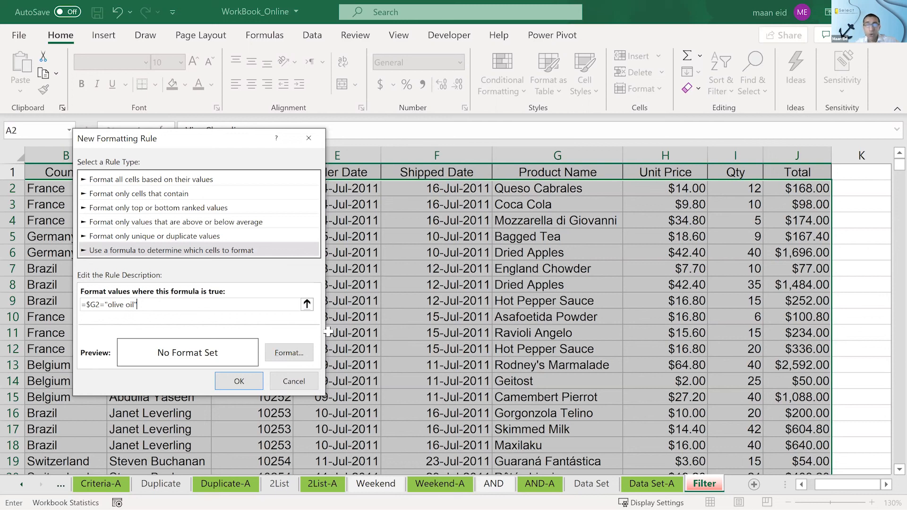
- Give the olive oil rule a light green fill and apply it to the selected range
left_click(297, 354)
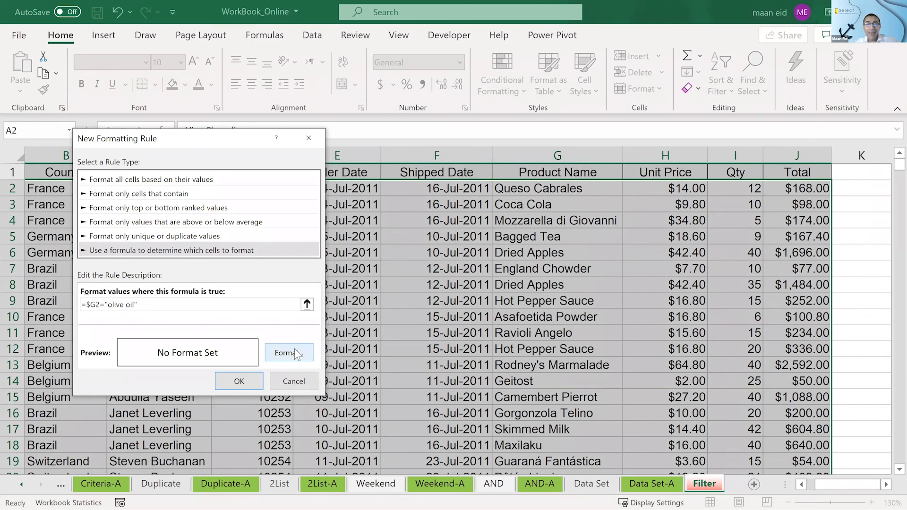
left_click(268, 58)
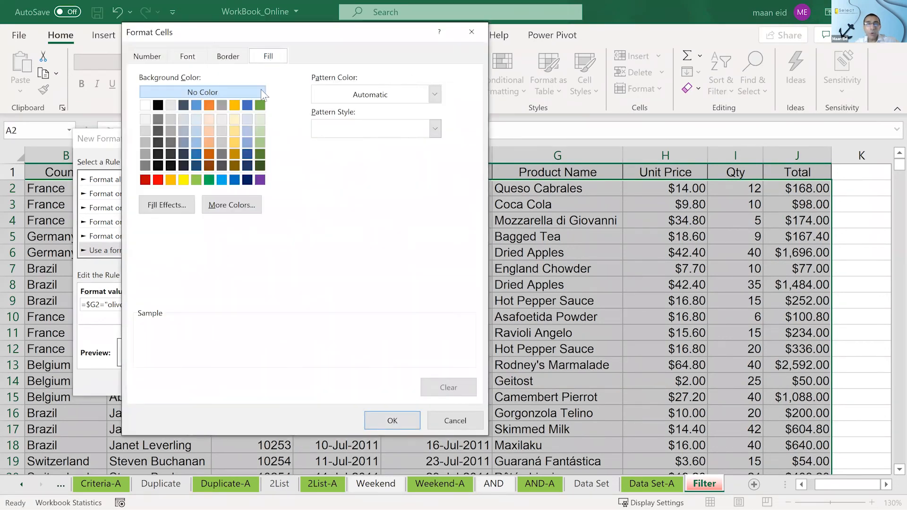
left_click(257, 143)
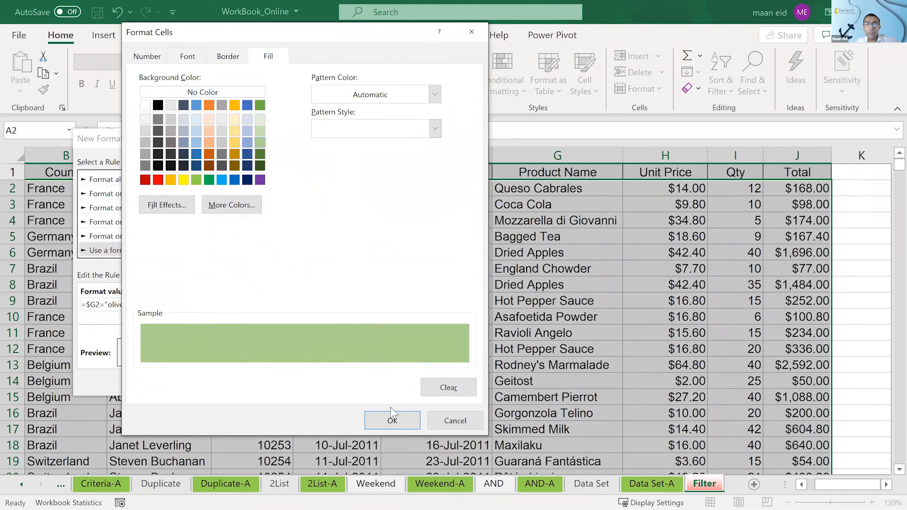
left_click(395, 421)
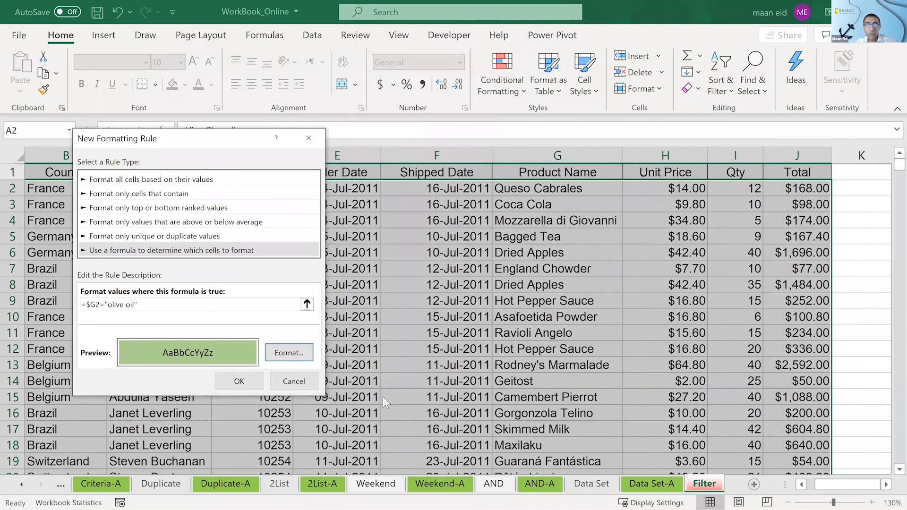
left_click(239, 381)
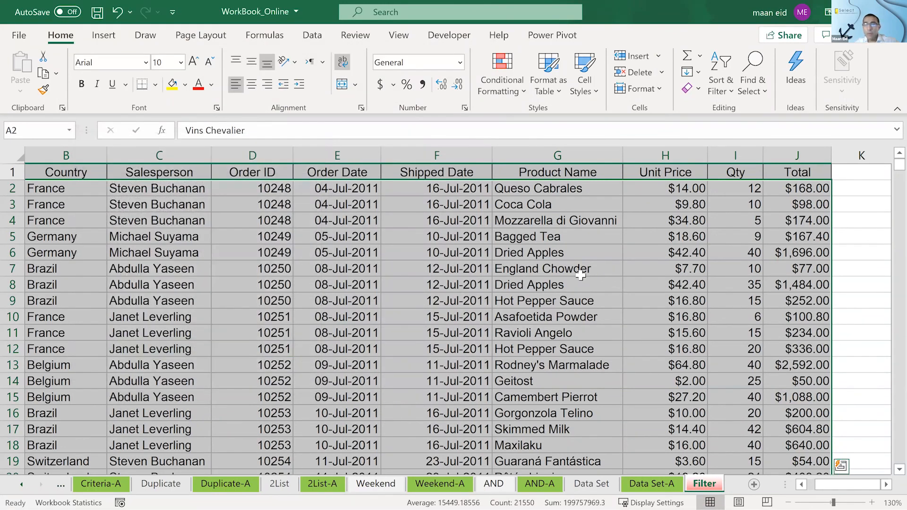
- Look down the order list to check which rows the olive oil rule highlights
left_click(581, 275)
scroll(580, 276, "down", 17)
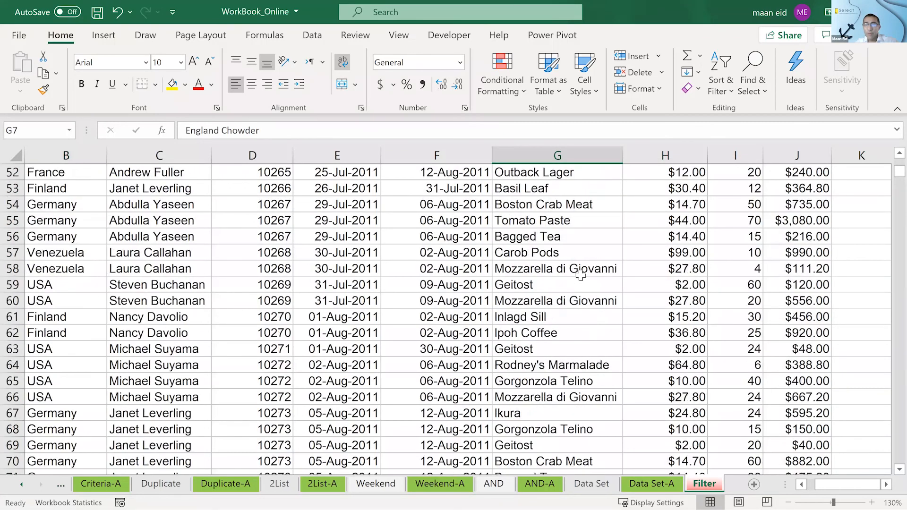
scroll(580, 276, "down", 5)
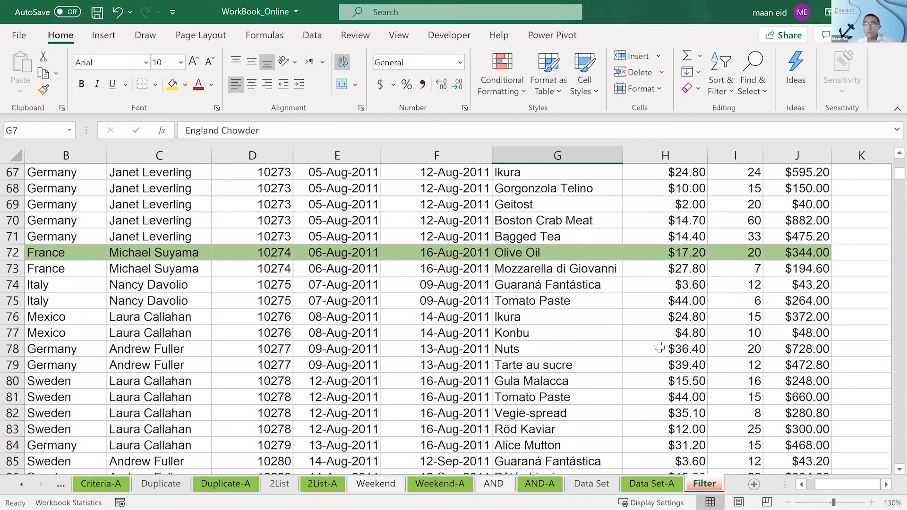
scroll(660, 348, "down", 1)
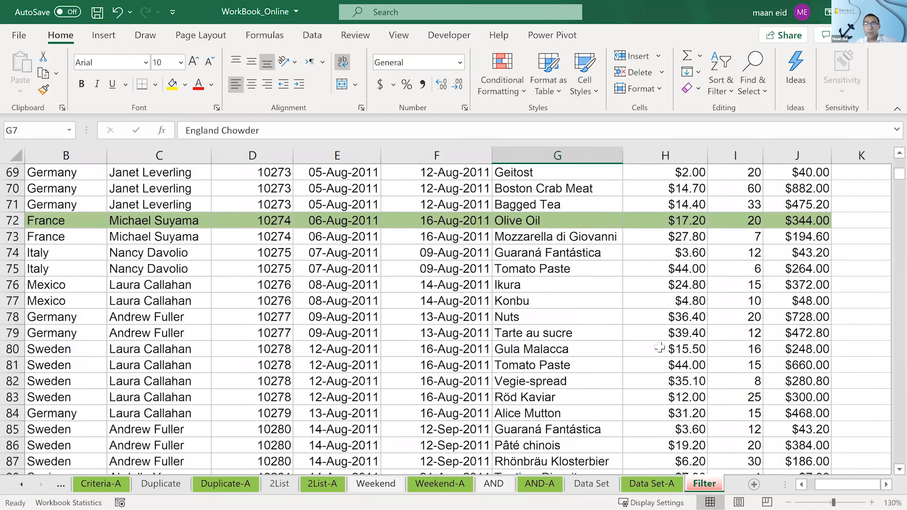
scroll(659, 347, "down", 20)
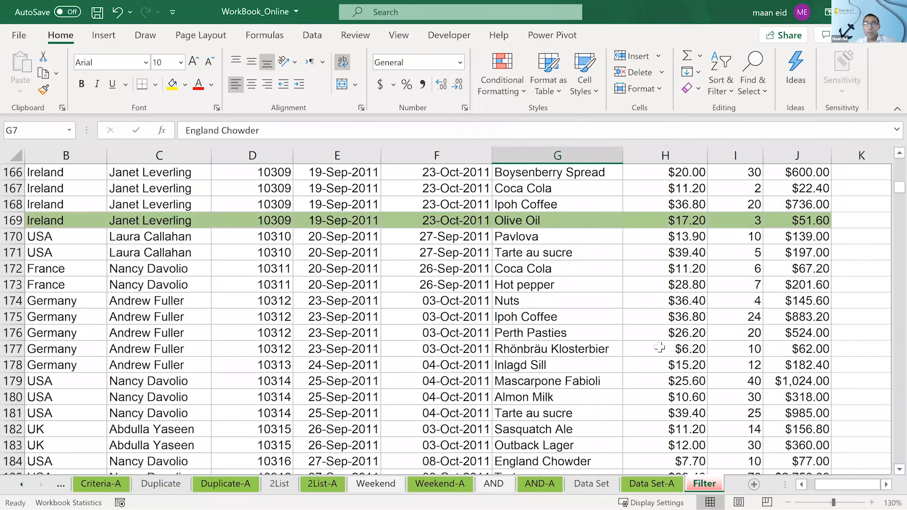
scroll(660, 347, "down", 1)
scroll(515, 258, "down", 9)
scroll(522, 254, "up", 5)
- Change the product name in G186 to Olive Oil to test the rule
left_click(521, 254)
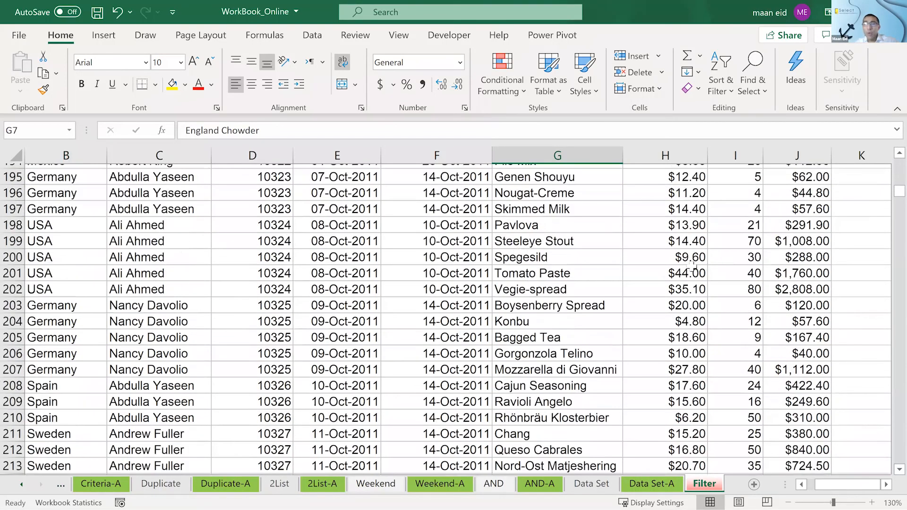
type("ol")
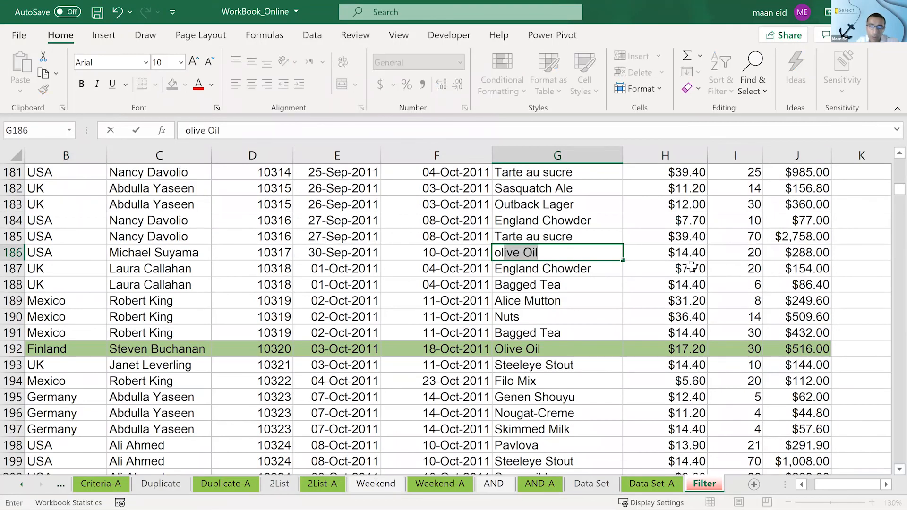
type("ive")
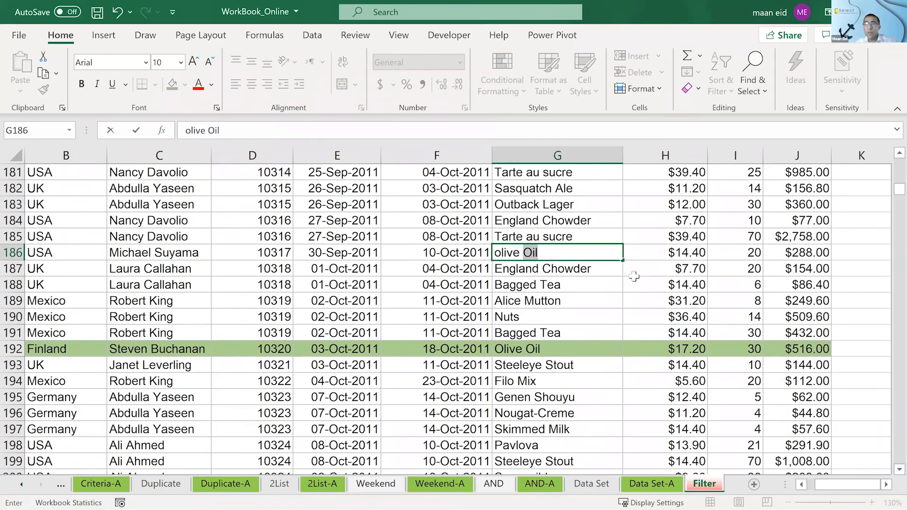
key("Return")
- Replace the product name in G192 with tea to test the rule
left_click(543, 348)
type("t")
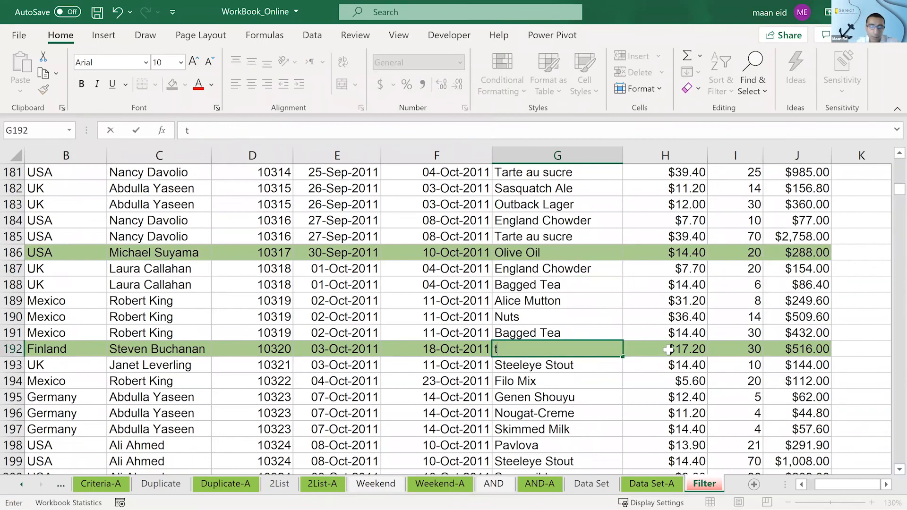
type("ea")
key("Delete")
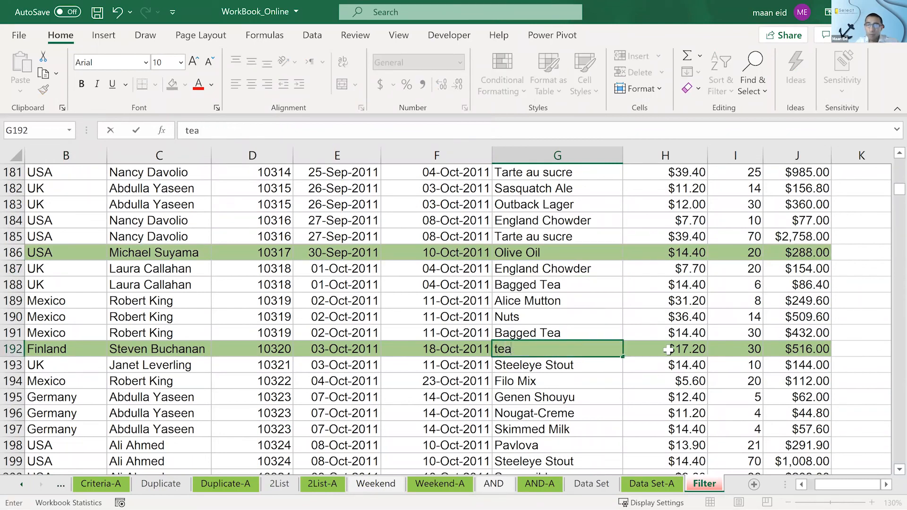
key("Return")
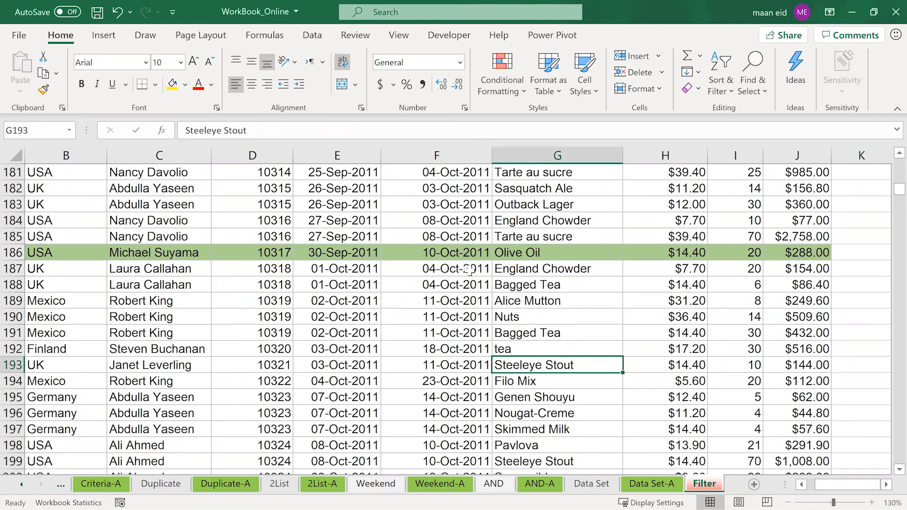
- Replace the product name in G190 with Olive Oil
left_click(789, 46)
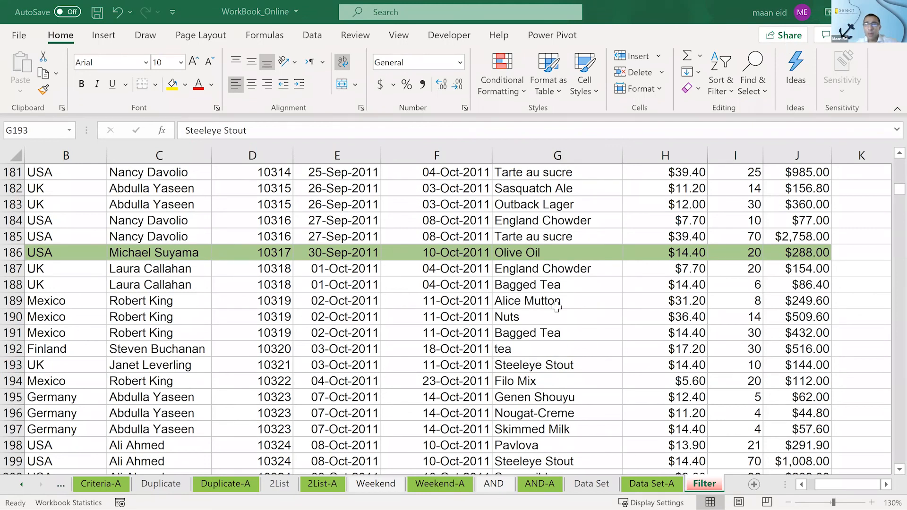
left_click(540, 320)
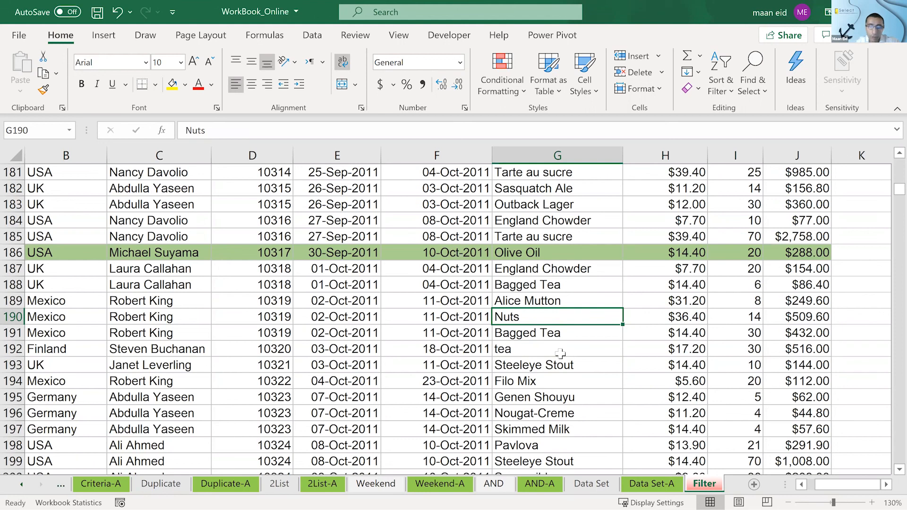
type("olive")
key("Return")
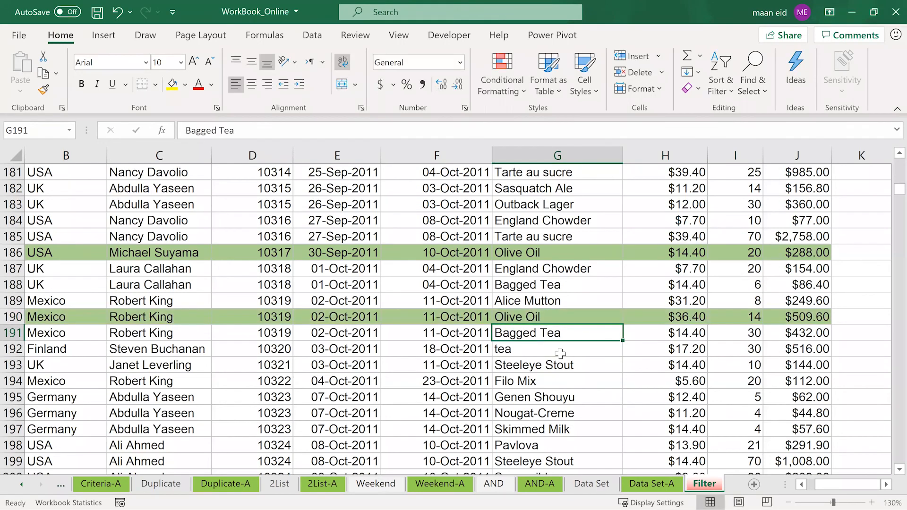
- Change the product name in G186 to just olive
left_click(532, 251)
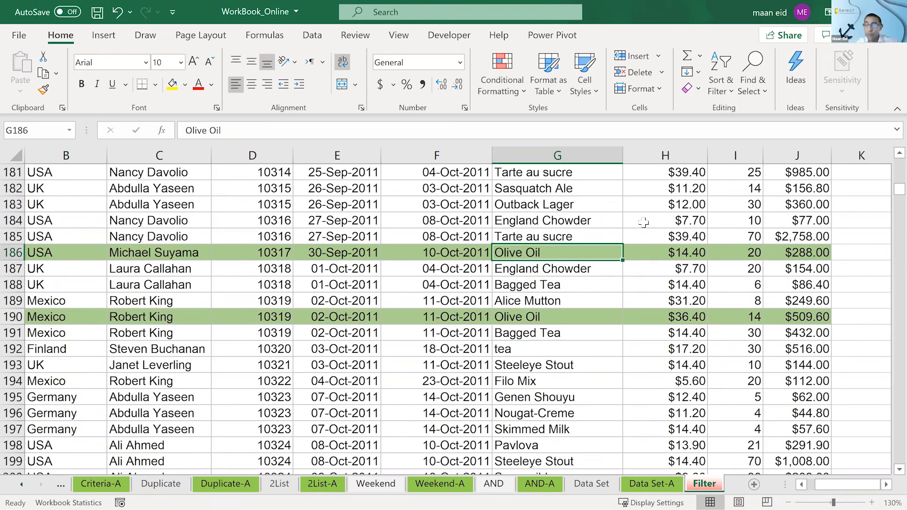
type("olive")
key("Return")
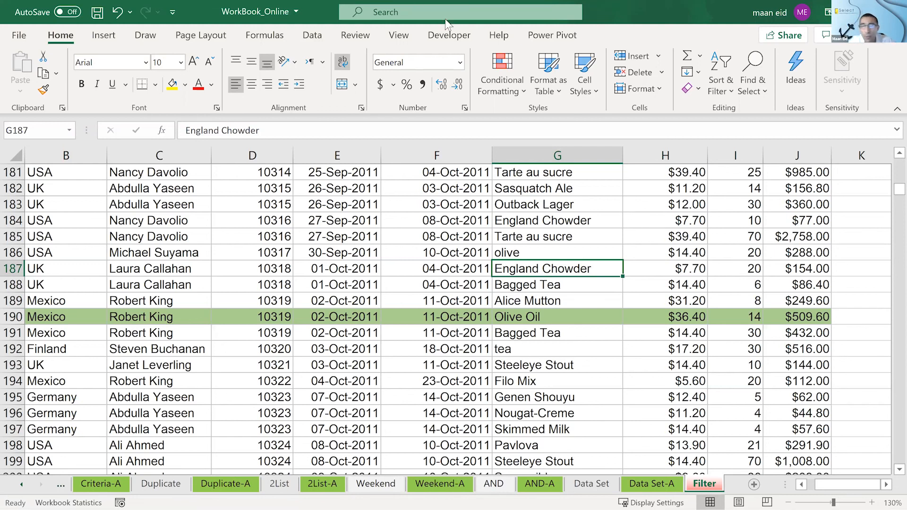
left_click(515, 31)
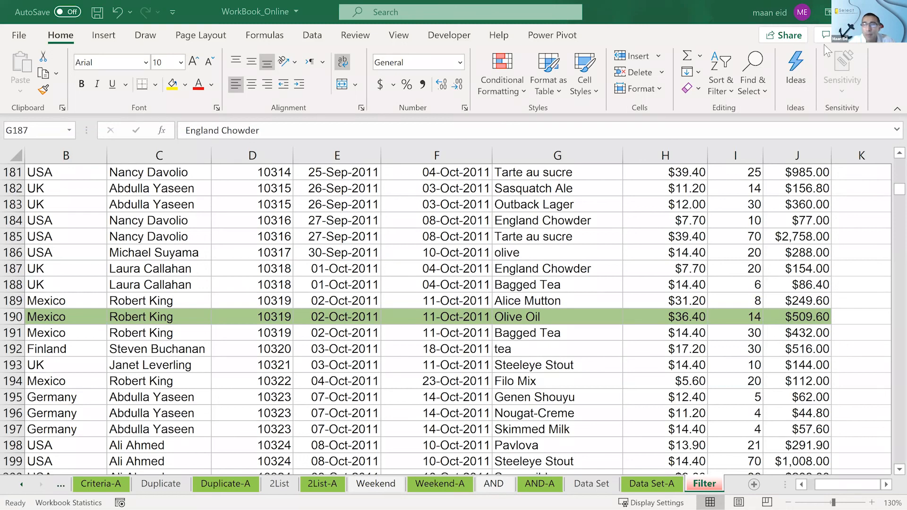
scroll(825, 156, "up", 1)
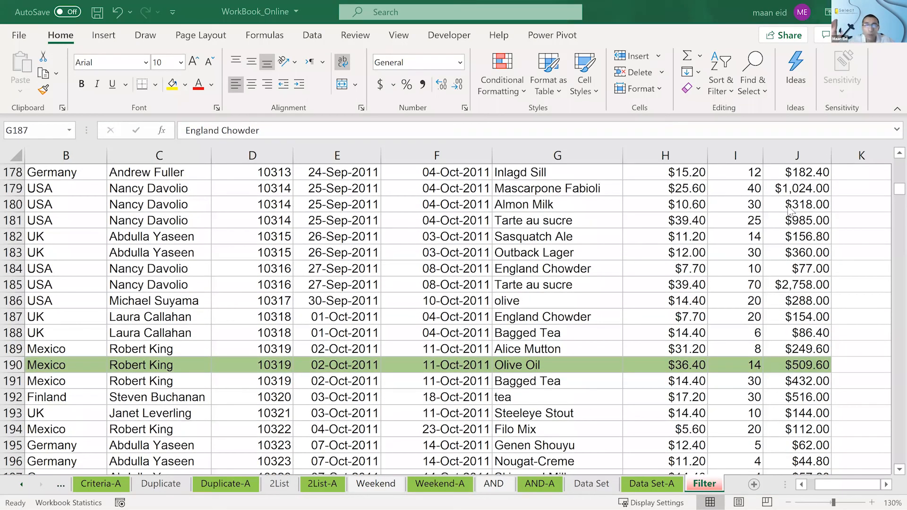